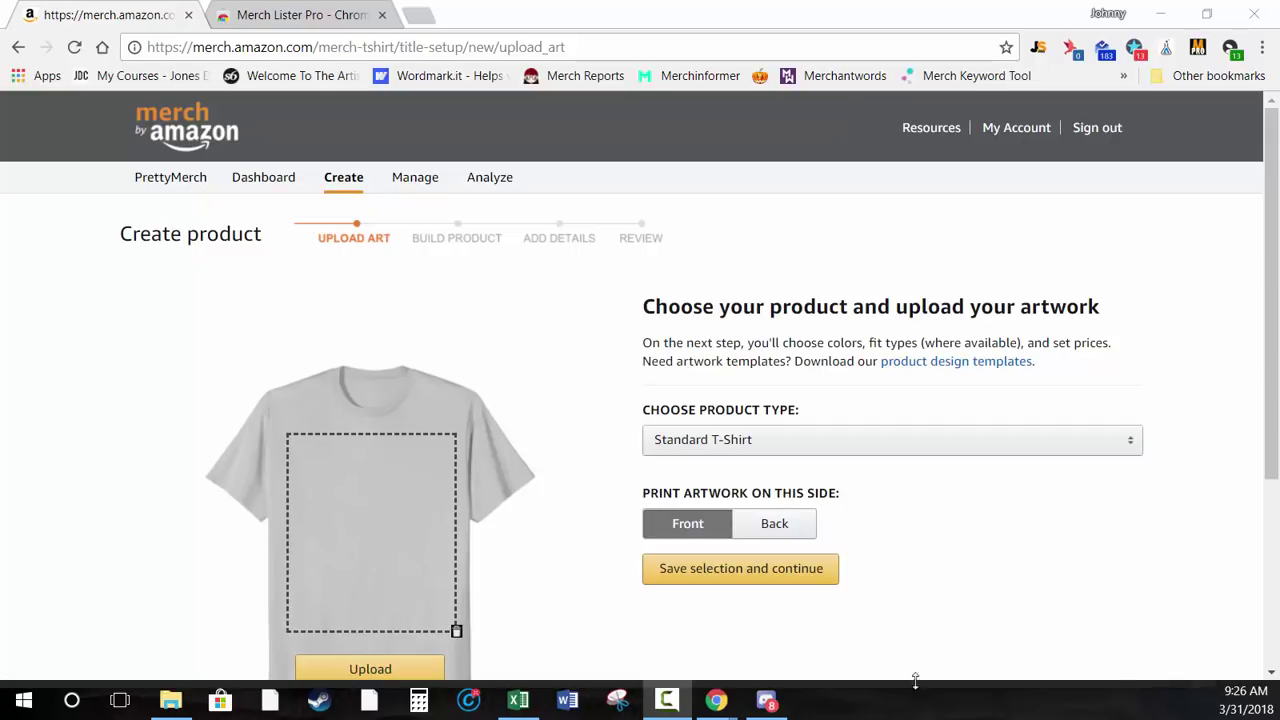
# Add the Merch Lister Pro extension from the Chrome Web Store and place its icon first among the extension icons
pyautogui.click(303, 14)
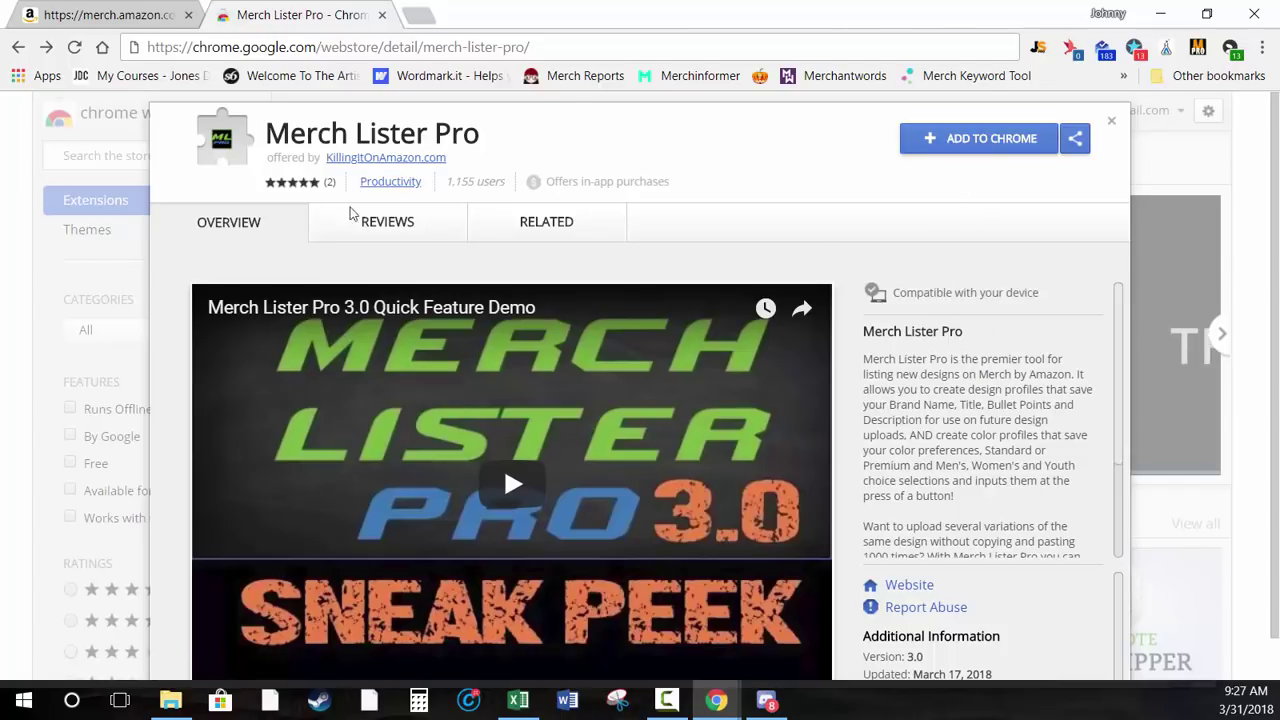
pyautogui.click(972, 147)
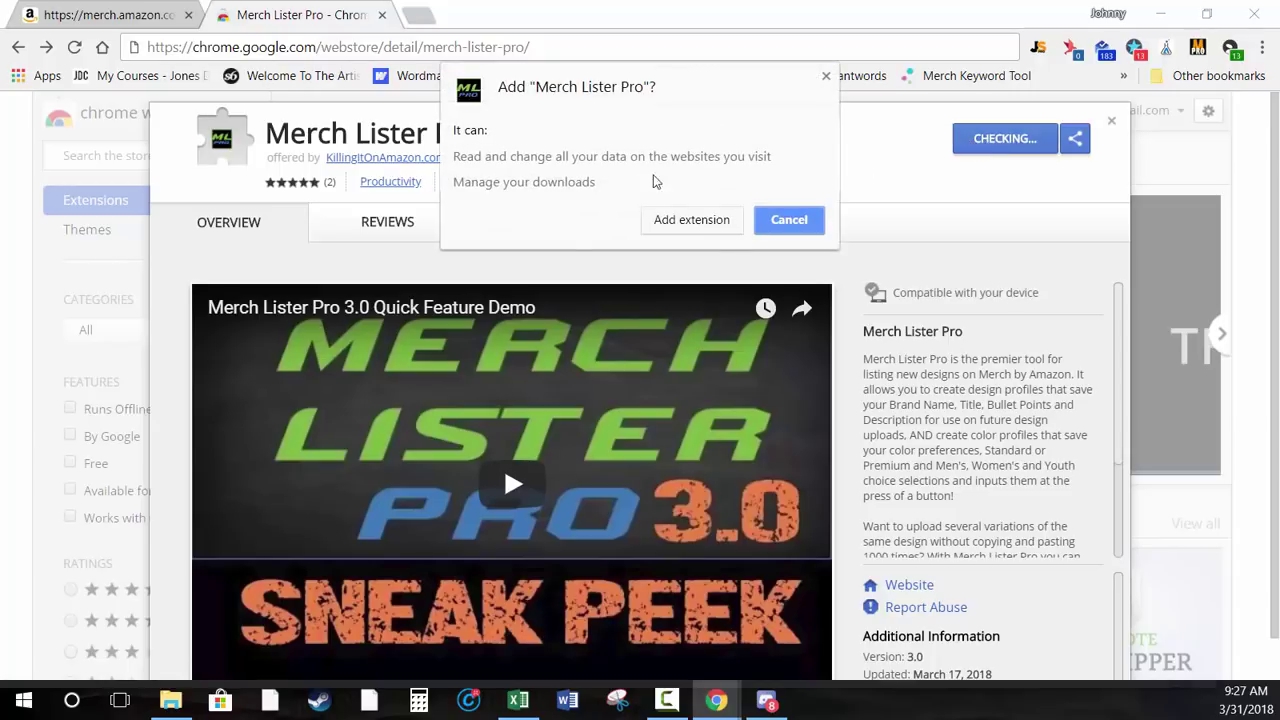
pyautogui.click(693, 219)
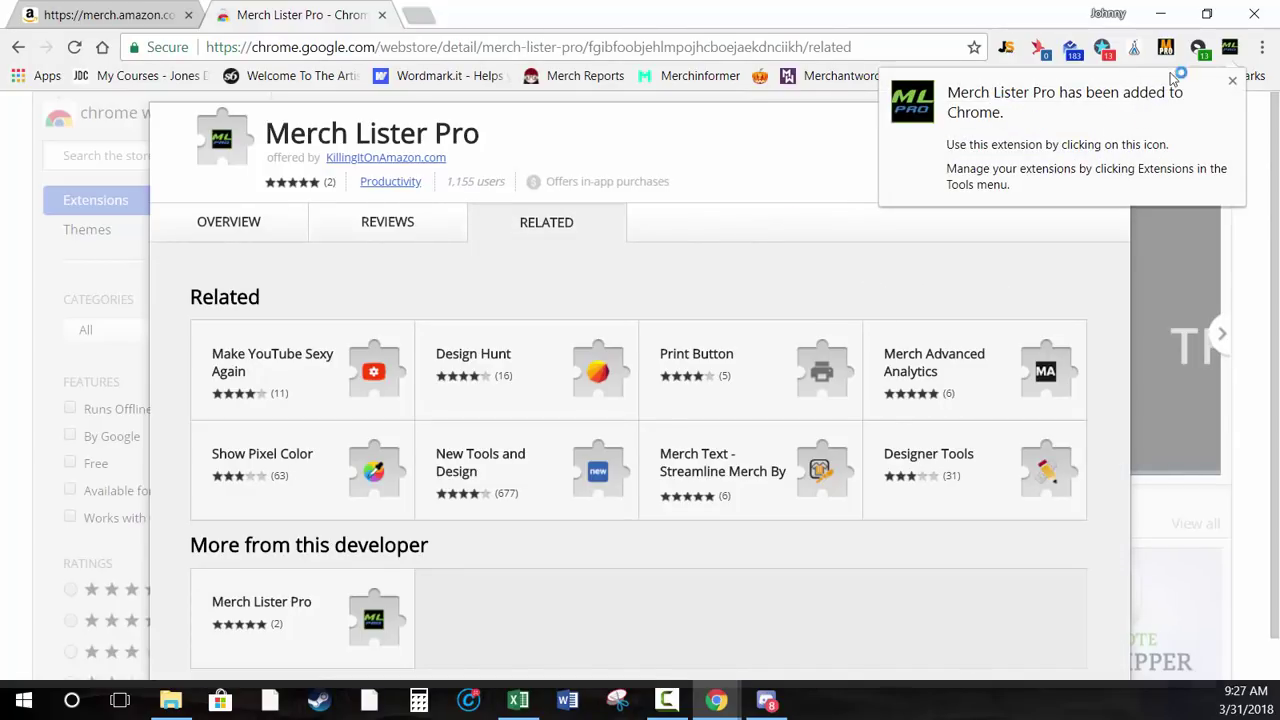
pyautogui.moveTo(1164, 58); pyautogui.dragTo(1003, 48)
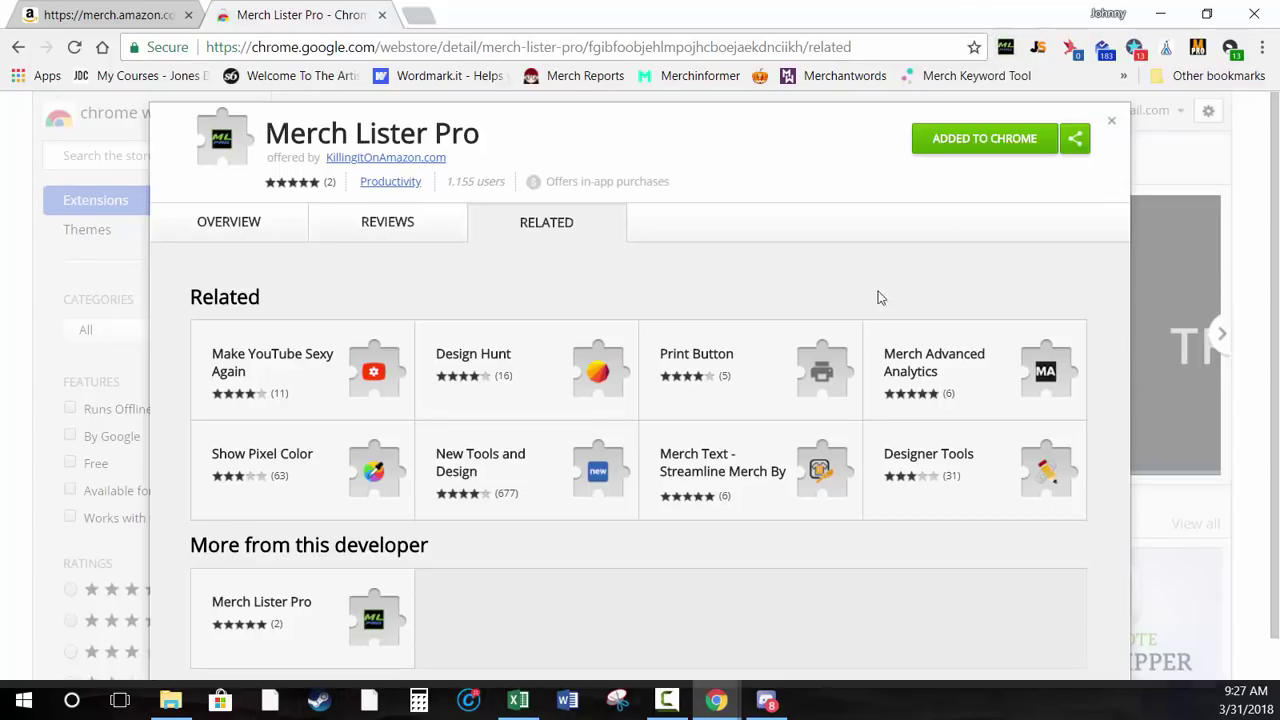
pyautogui.click(1111, 121)
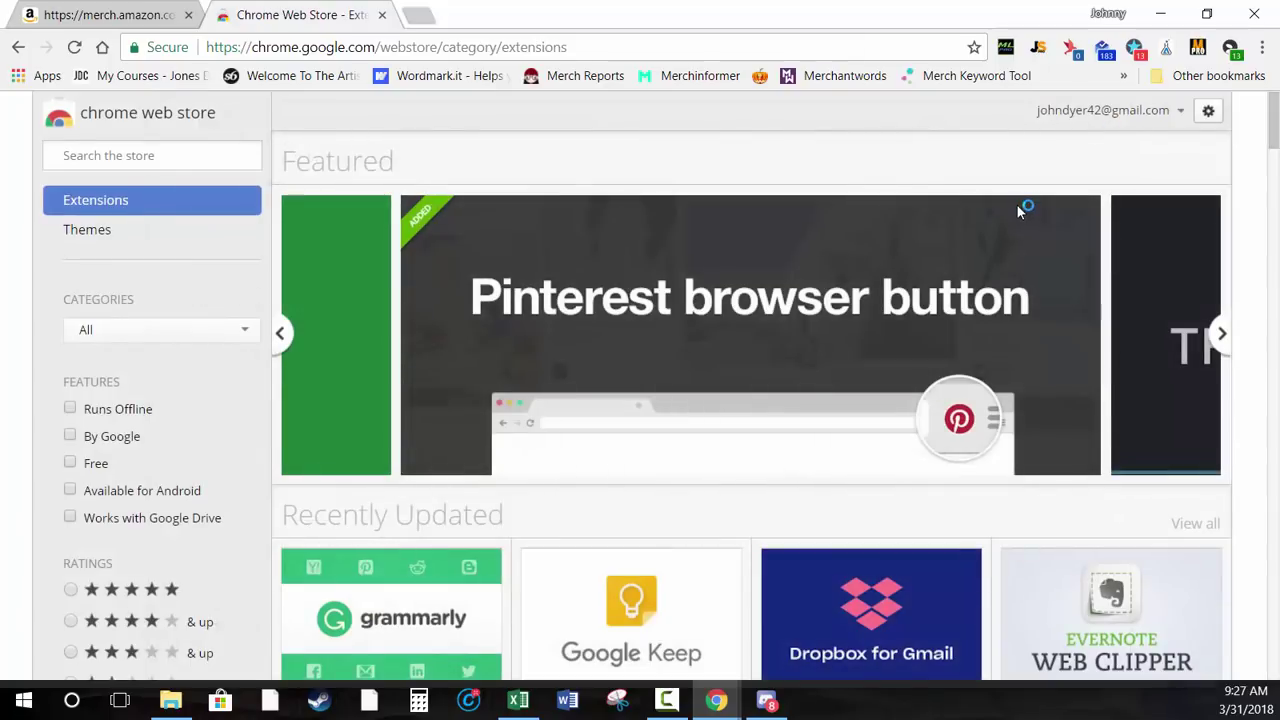
# Open the Merch Lister Pro profiles page and close the Chrome Web Store
pyautogui.click(1006, 48)
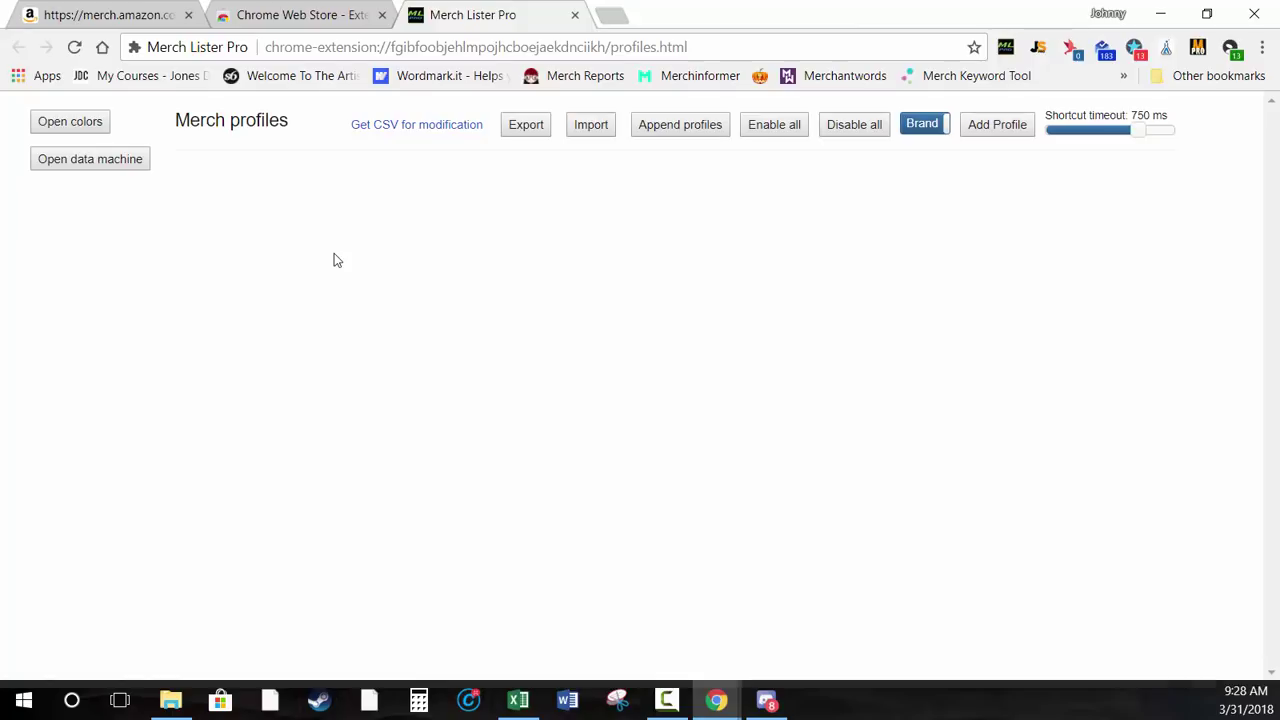
pyautogui.click(382, 15)
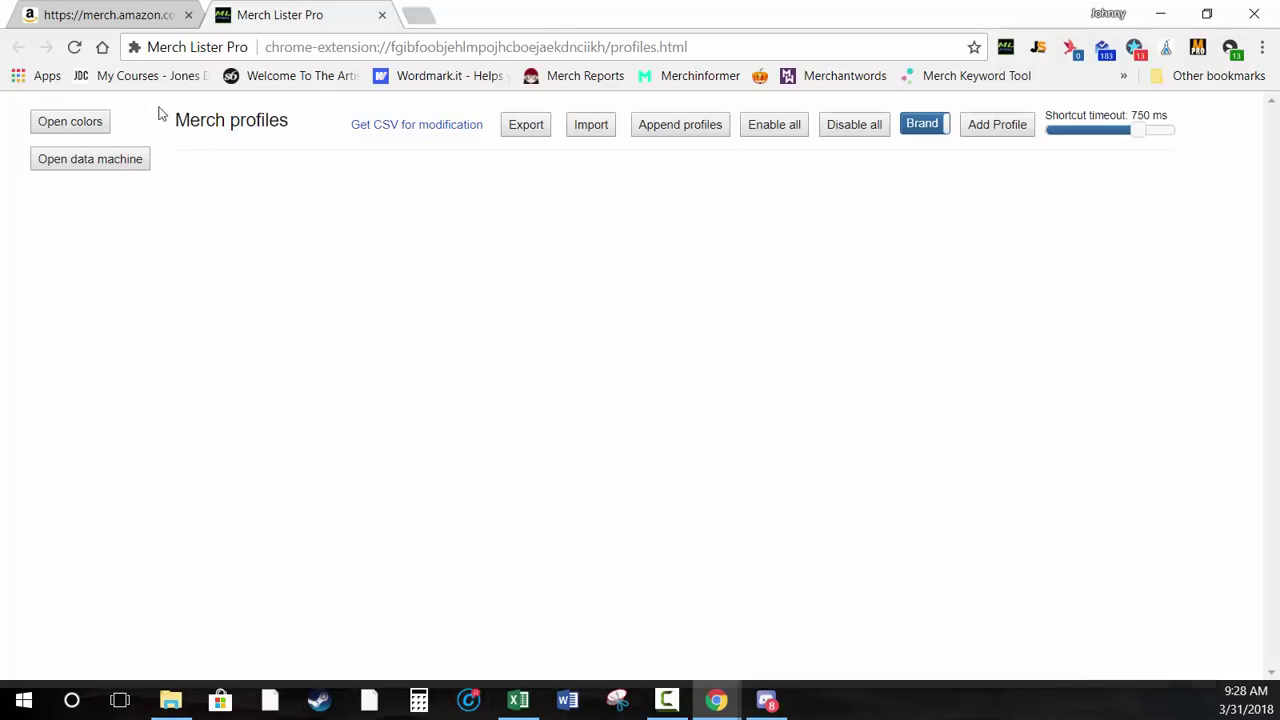
# On the Merch by Amazon product page, start an artwork upload and browse to the Public folder on WDMYCLOUD
pyautogui.click(108, 20)
pyautogui.scroll(-1, 433, 354)
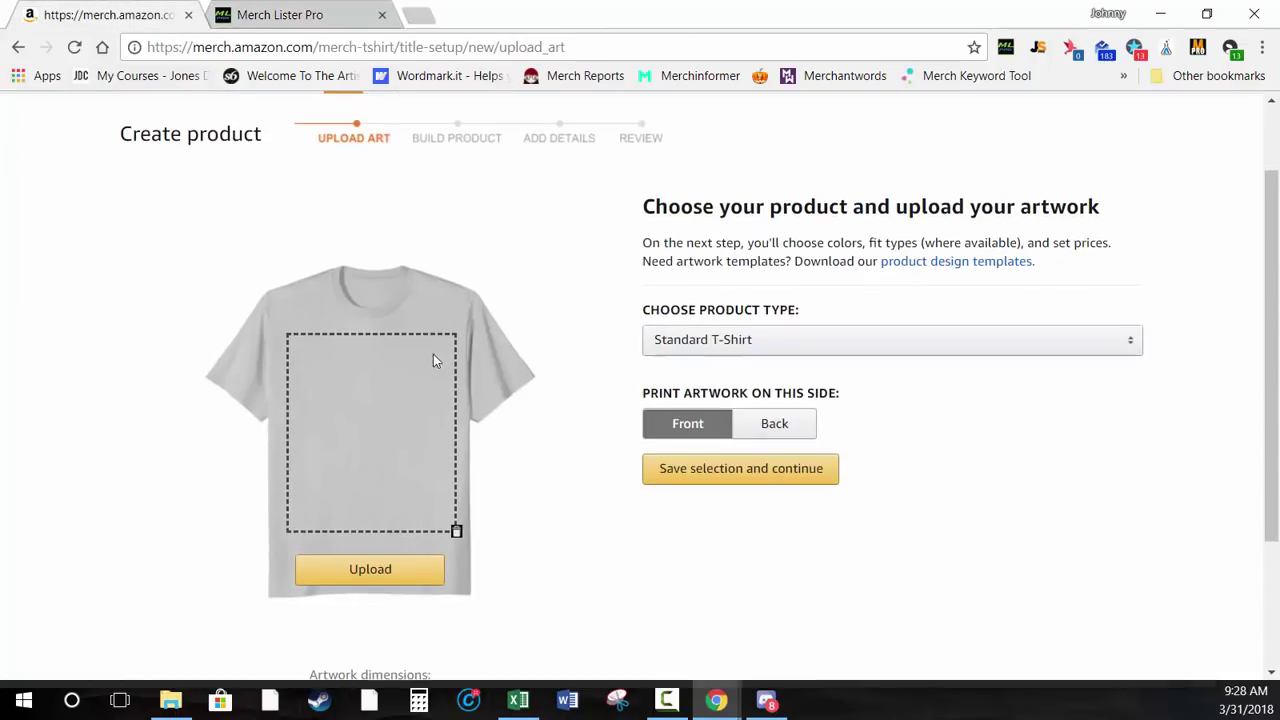
pyautogui.click(386, 585)
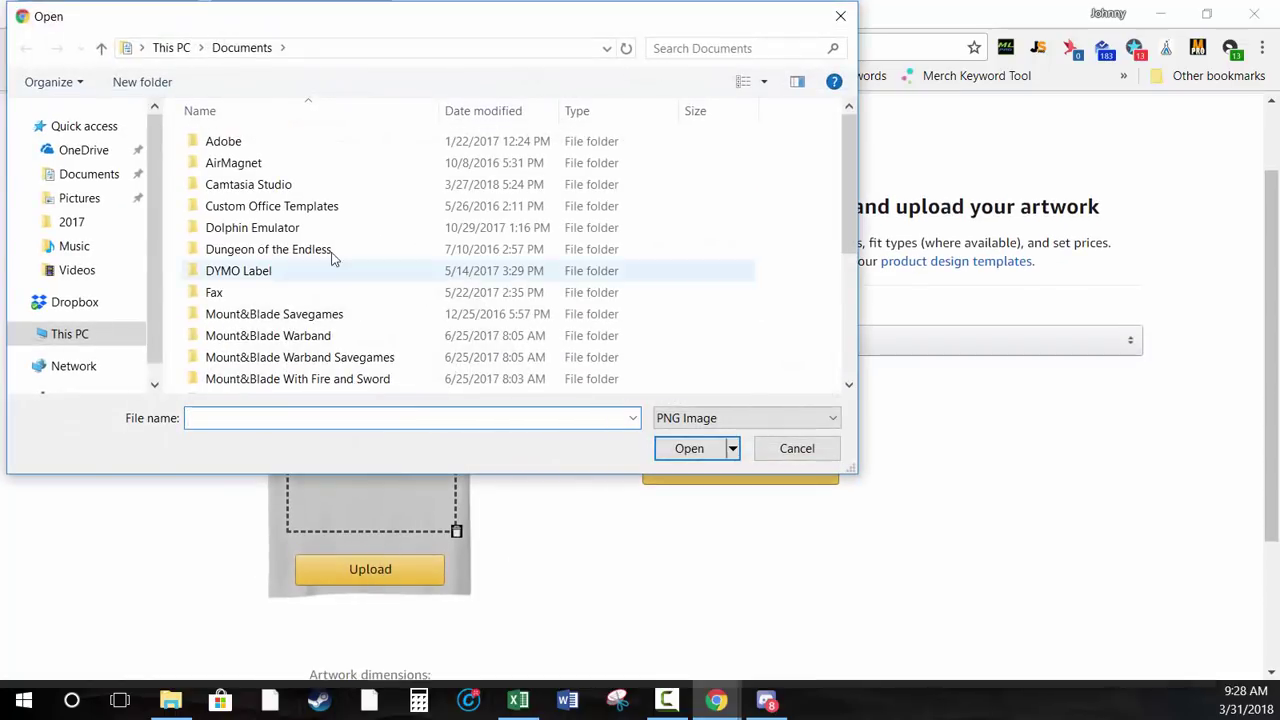
pyautogui.click(97, 338)
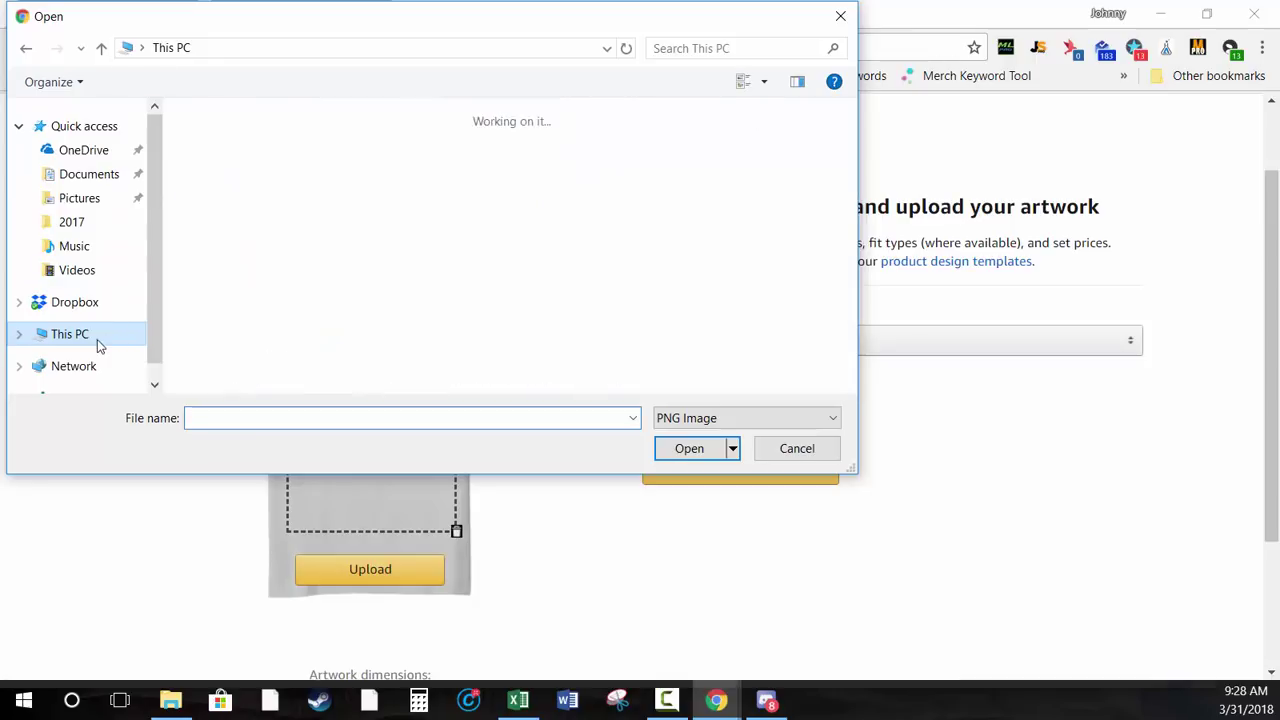
pyautogui.scroll(-3, 429, 277)
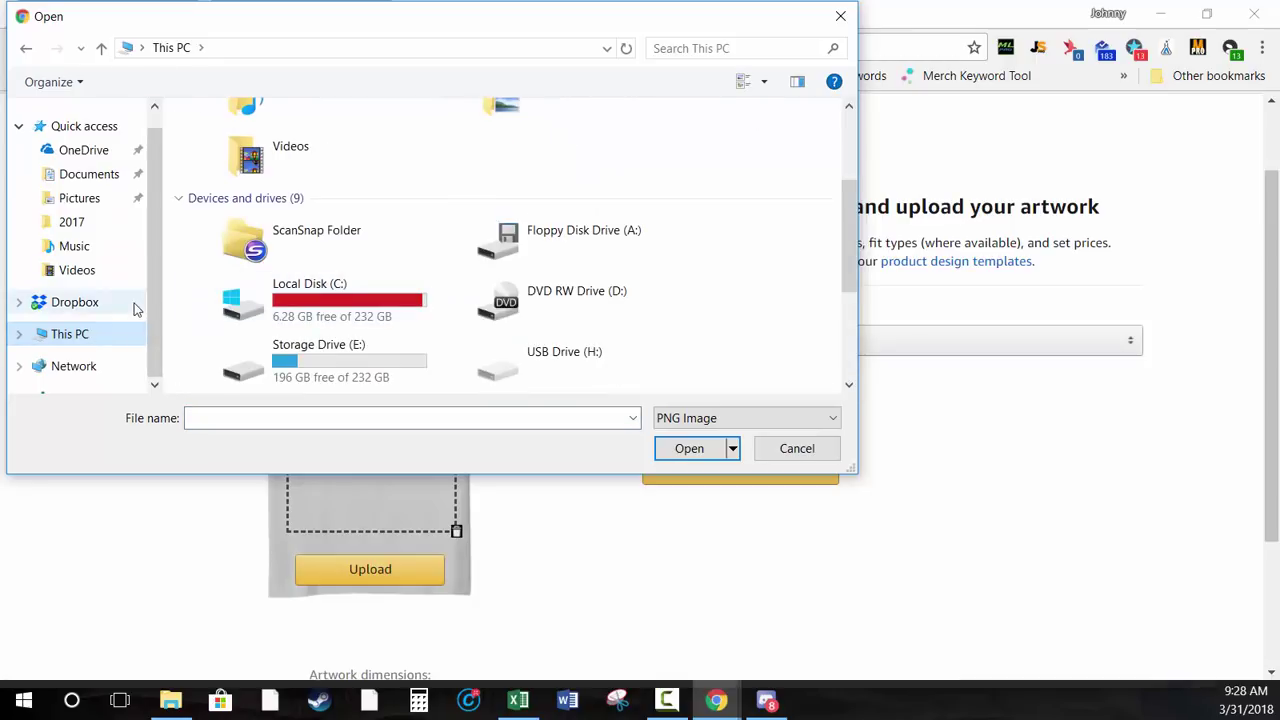
pyautogui.scroll(-1, 134, 306)
pyautogui.click(103, 326)
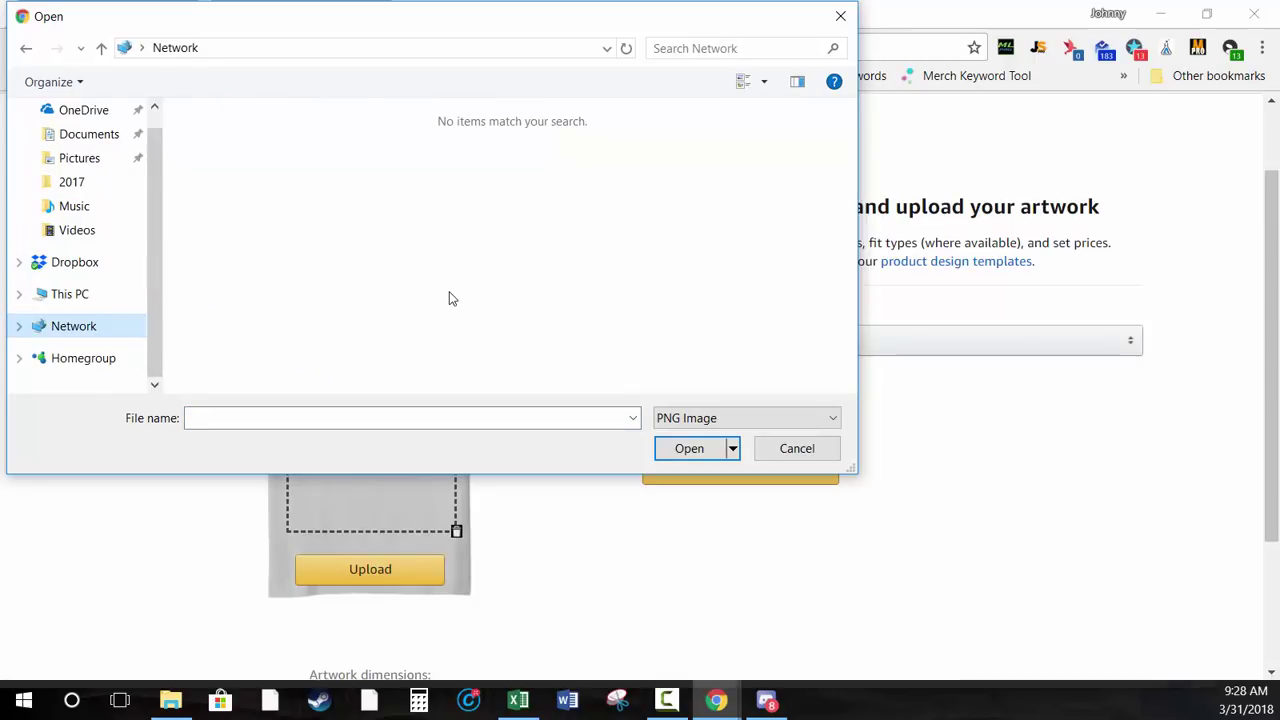
pyautogui.click(99, 300)
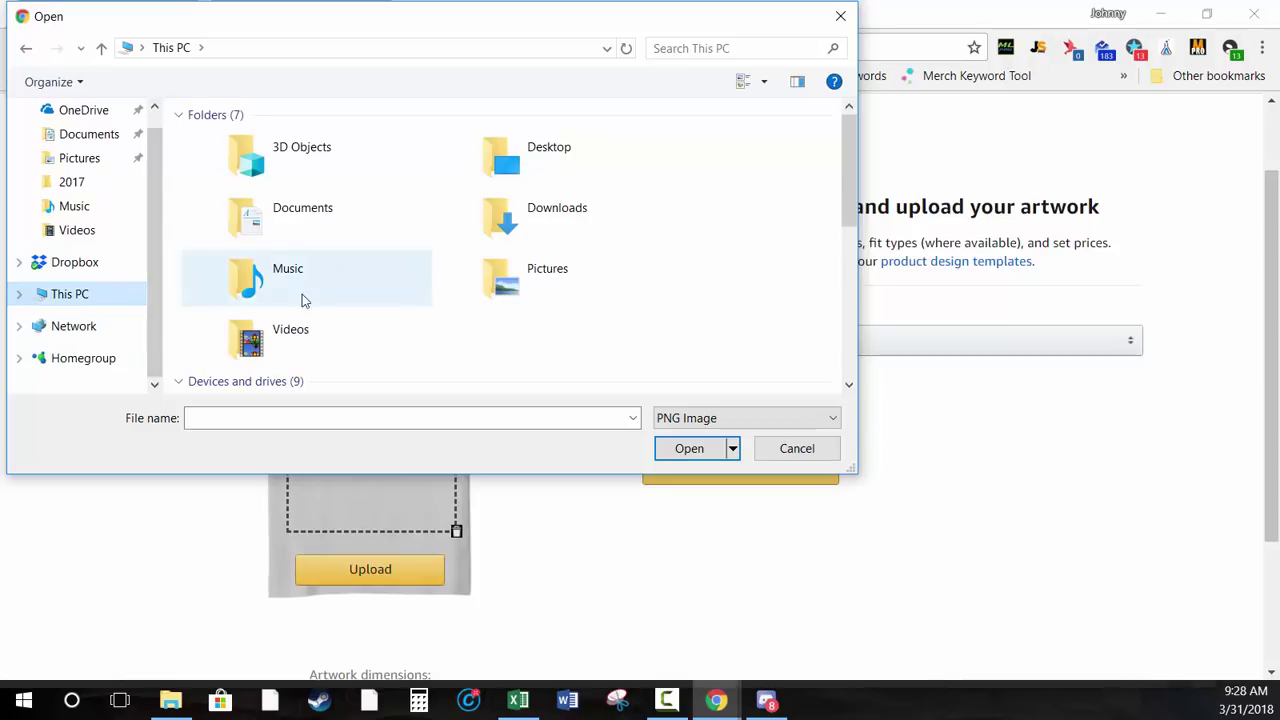
pyautogui.scroll(-6, 330, 305)
pyautogui.doubleClick(366, 296)
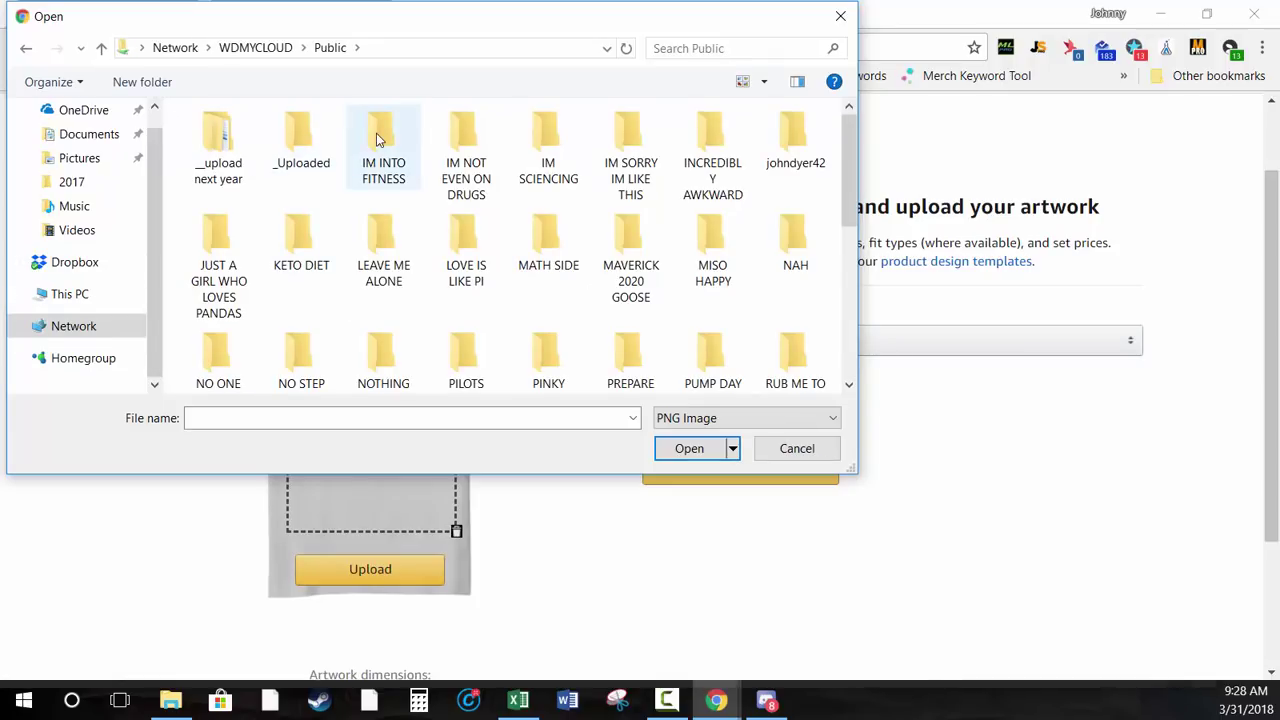
# Upload IM NOT EVEN ON DRUGS.png from the IM NOT EVEN ON DRUGS folder as the shirt's front artwork
pyautogui.click(460, 138)
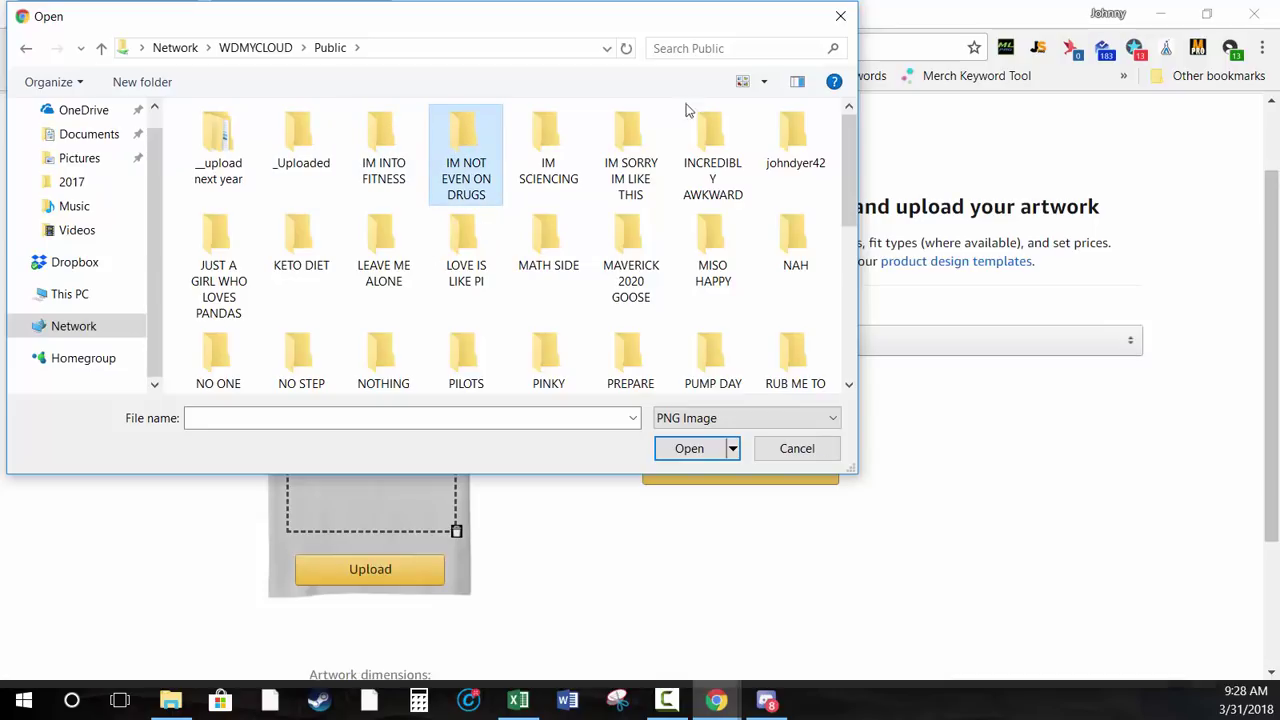
pyautogui.click(700, 448)
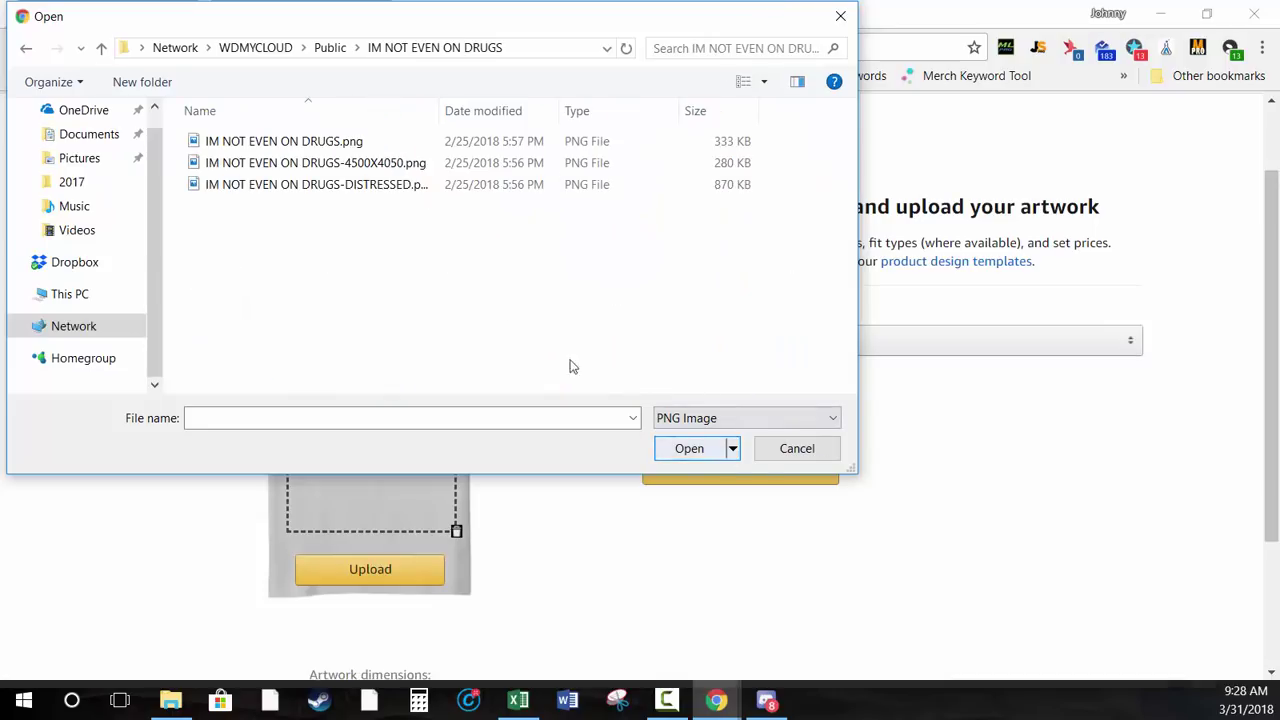
pyautogui.doubleClick(325, 141)
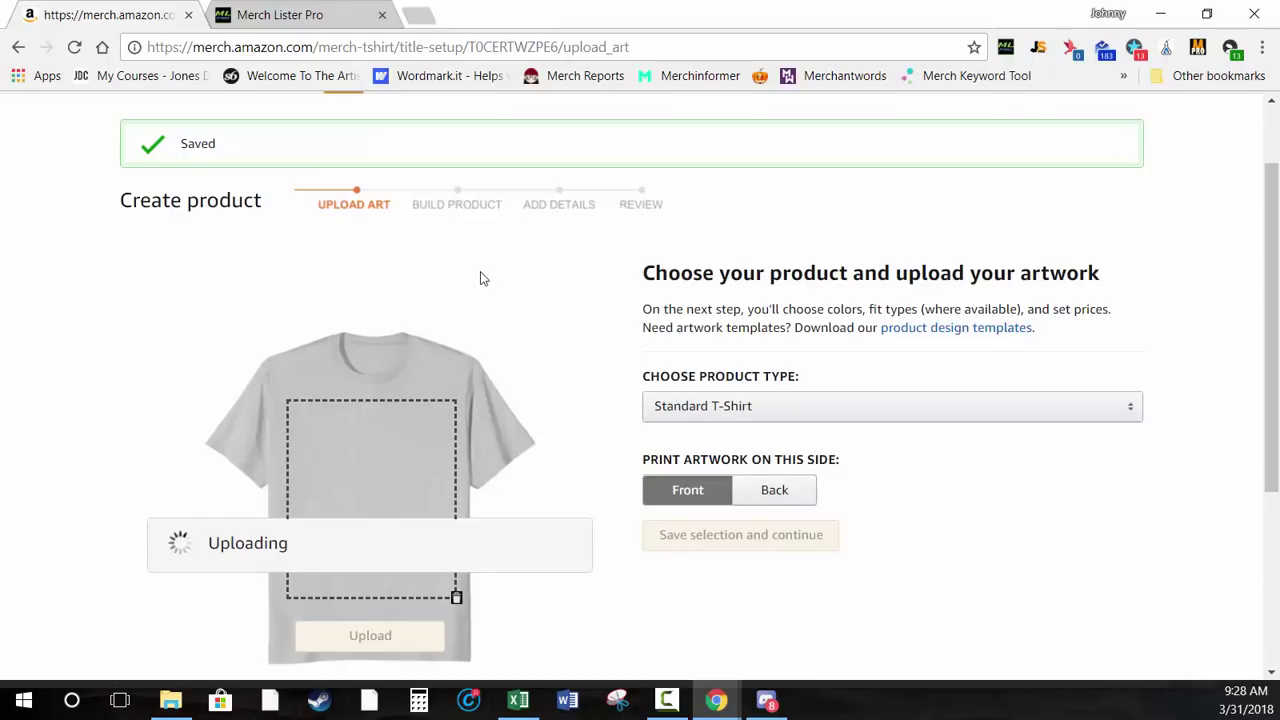
pyautogui.scroll(-1, 500, 282)
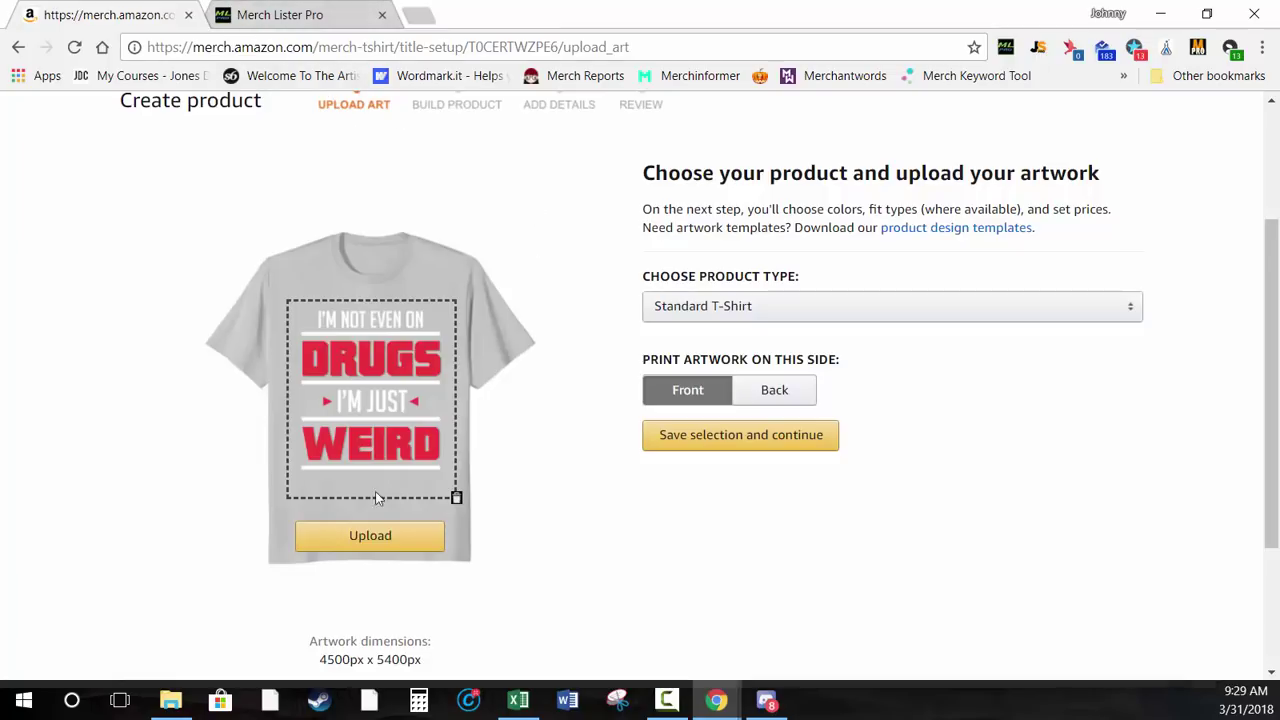
# Replace the shirt artwork with the first PNG in the Public folder's THIS MAMA RUNS ON KETONES AND GRACE subfolder
pyautogui.click(358, 537)
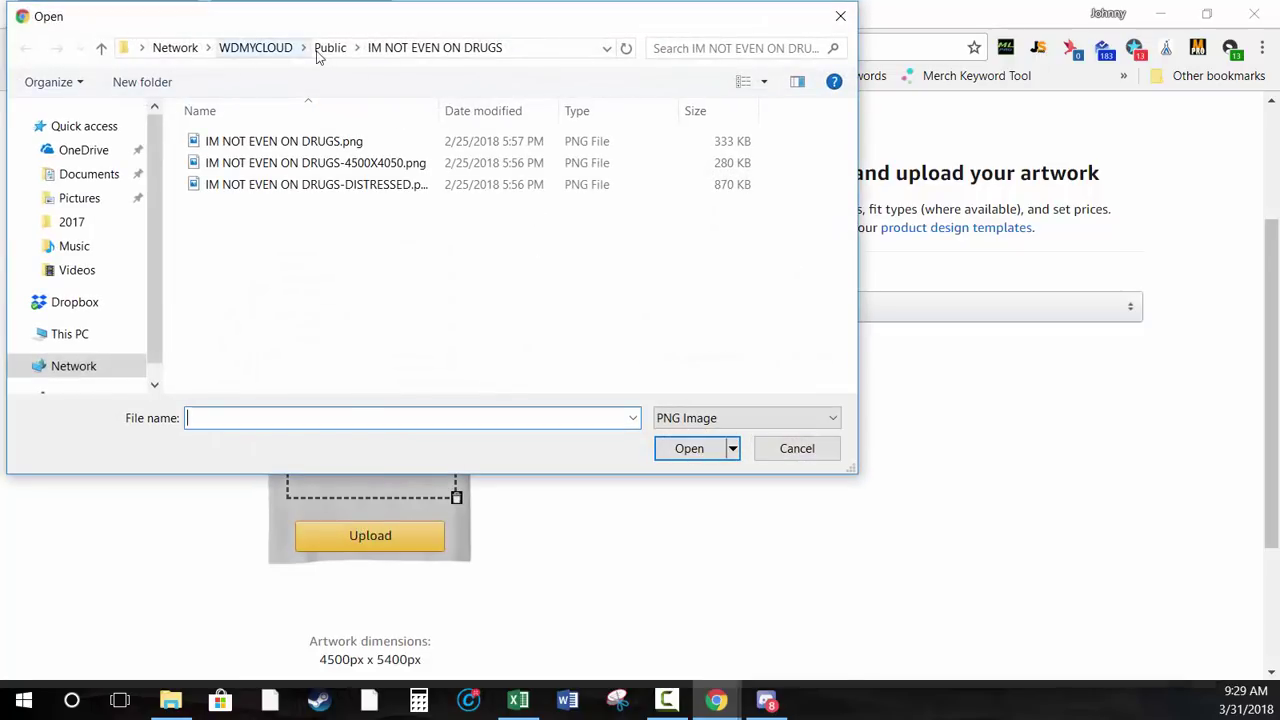
pyautogui.click(330, 49)
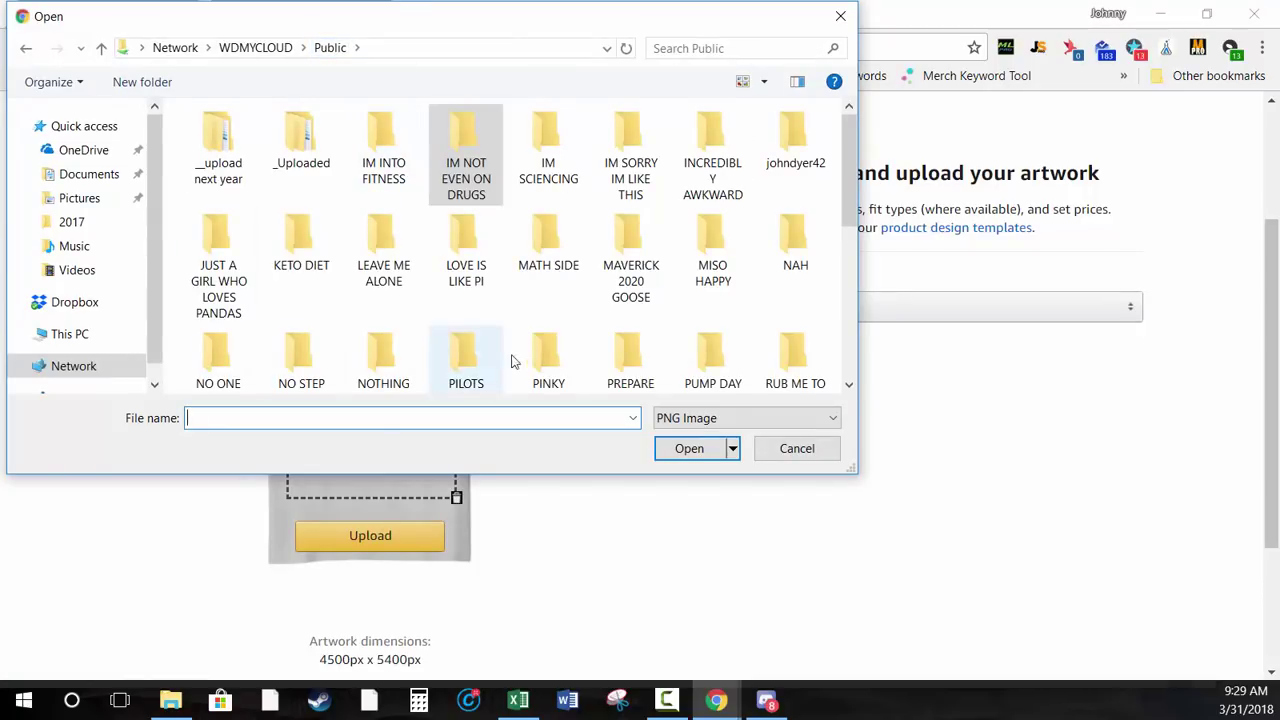
pyautogui.scroll(-3, 383, 313)
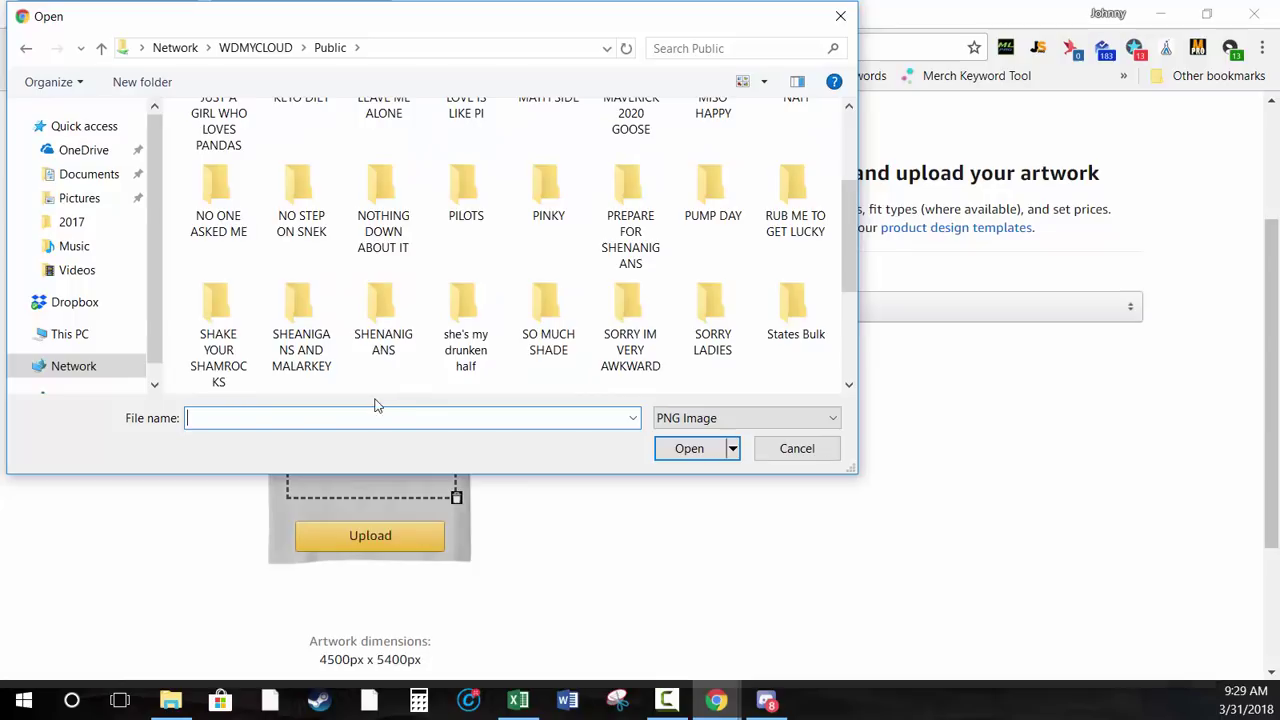
pyautogui.scroll(-3, 355, 345)
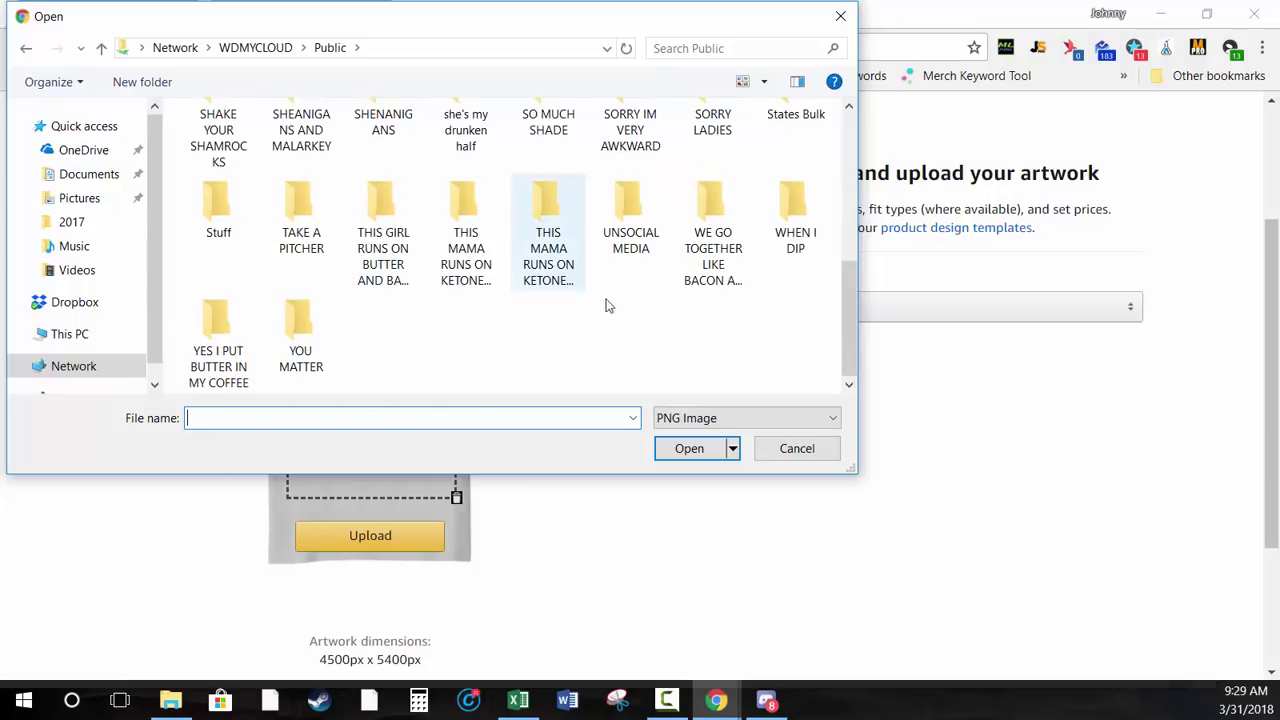
pyautogui.doubleClick(548, 218)
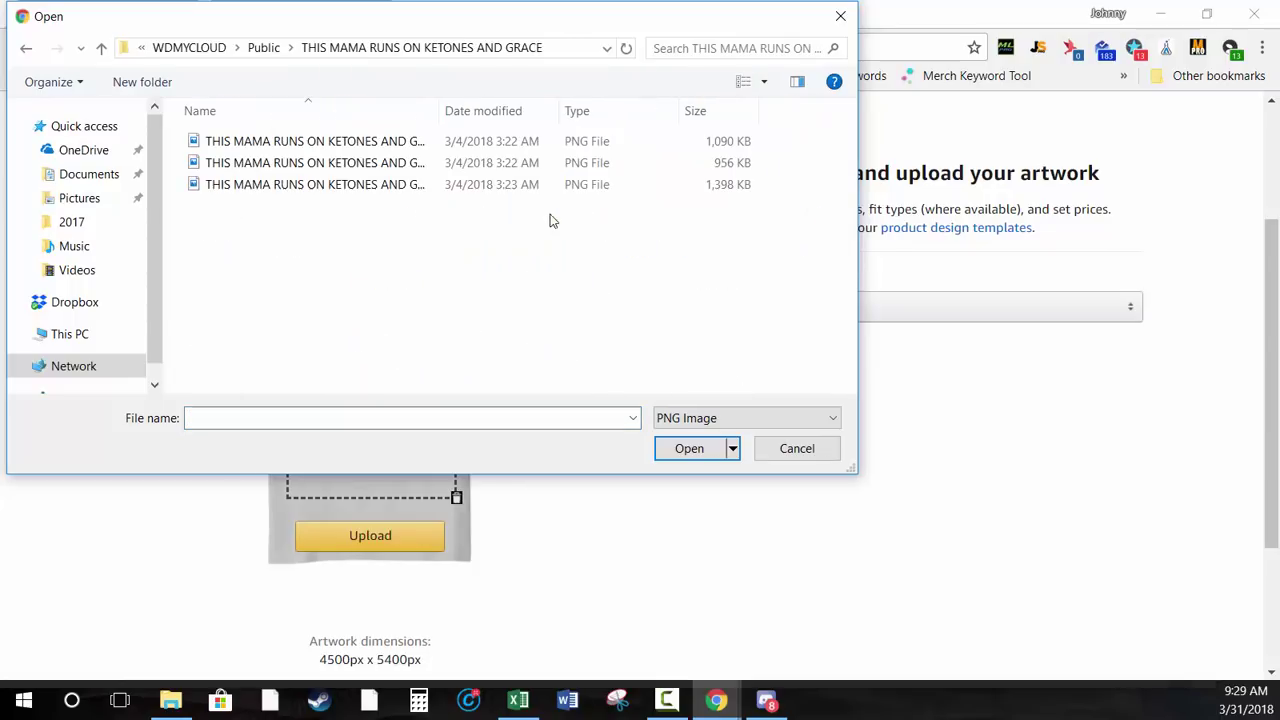
pyautogui.doubleClick(312, 142)
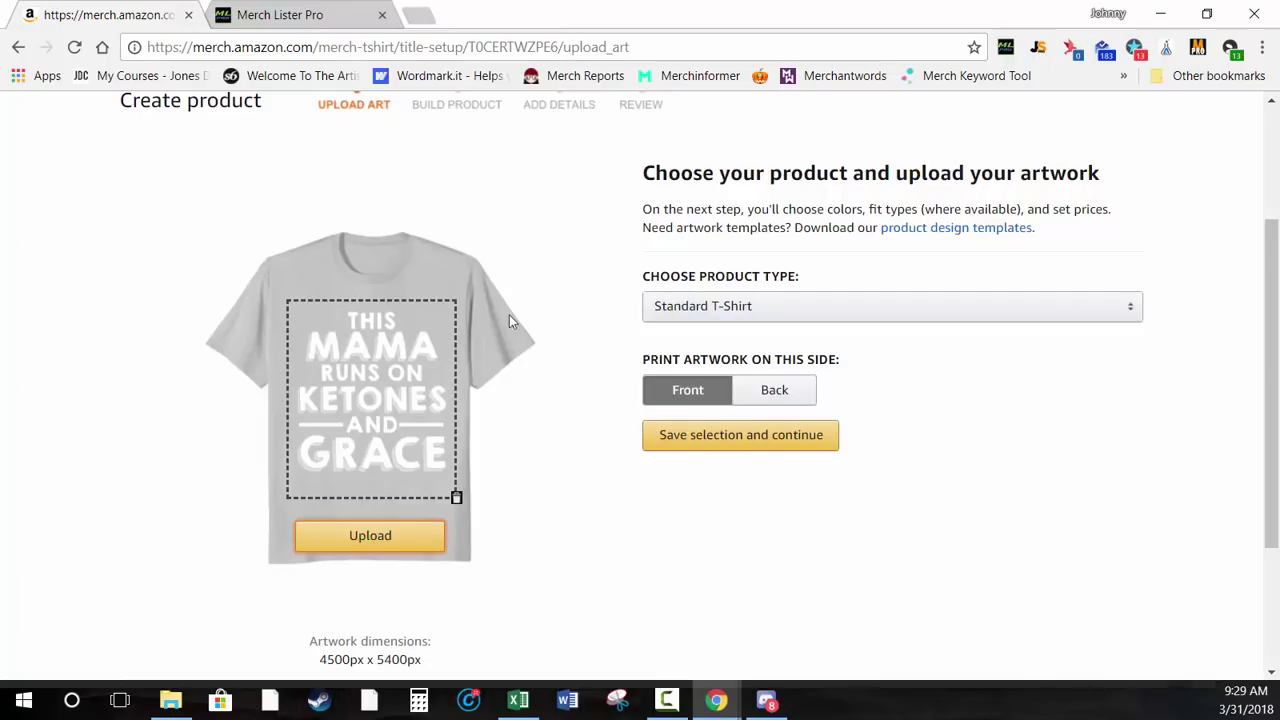
# Choose Standard T-Shirt as the product type and save the selection to continue to the product configuration
pyautogui.click(707, 307)
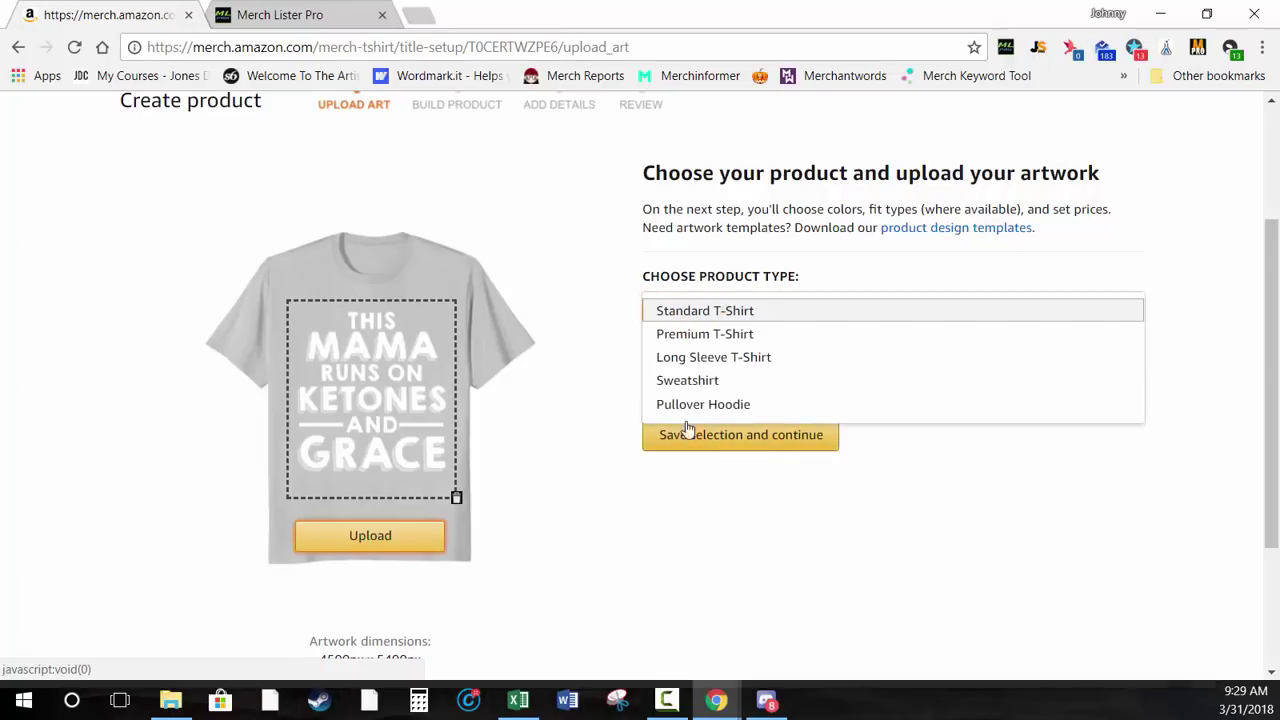
pyautogui.click(700, 311)
pyautogui.click(771, 442)
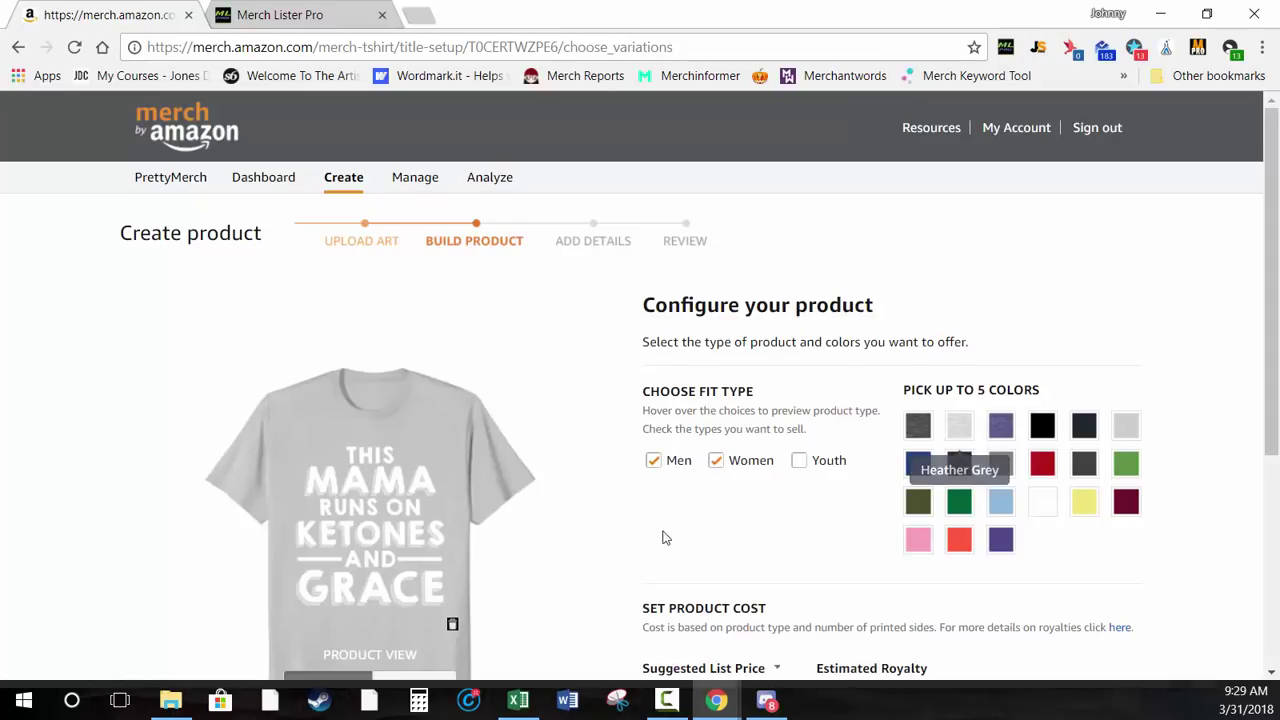
pyautogui.scroll(-1, 663, 537)
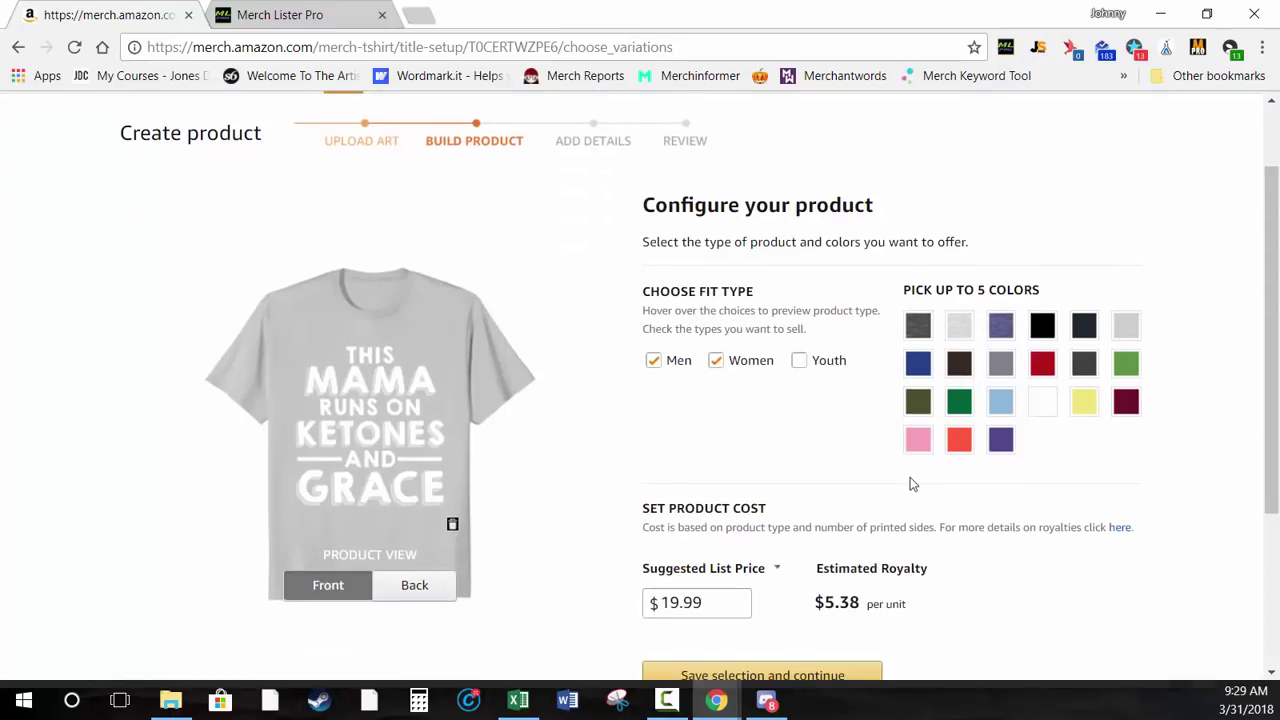
# Open Merch Lister Pro's Color Selector Tool and add a new color profile
pyautogui.click(316, 22)
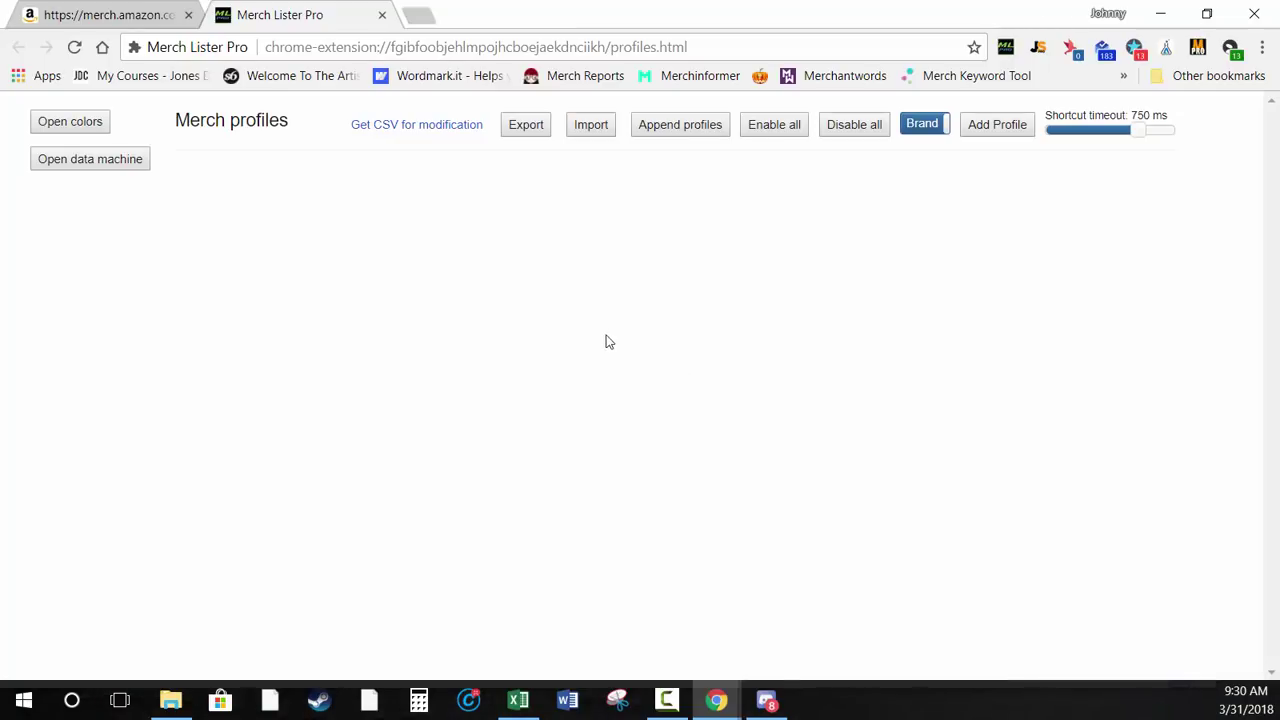
pyautogui.click(105, 14)
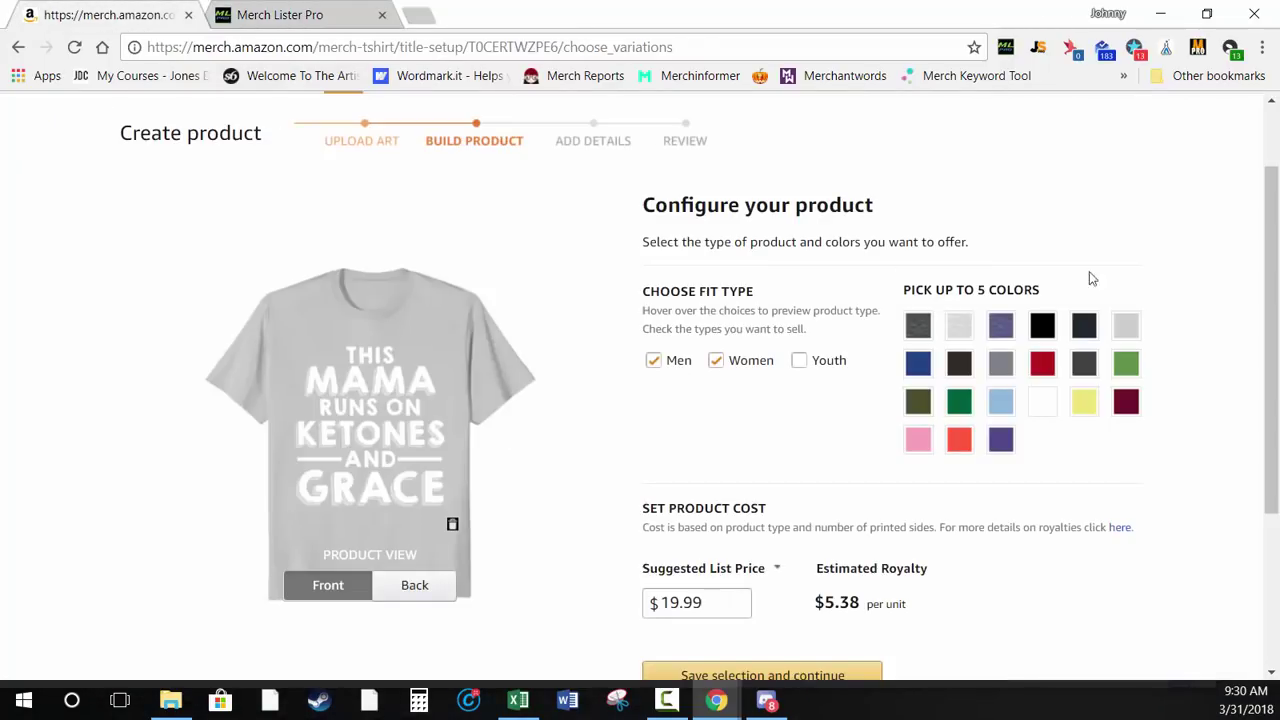
pyautogui.click(285, 15)
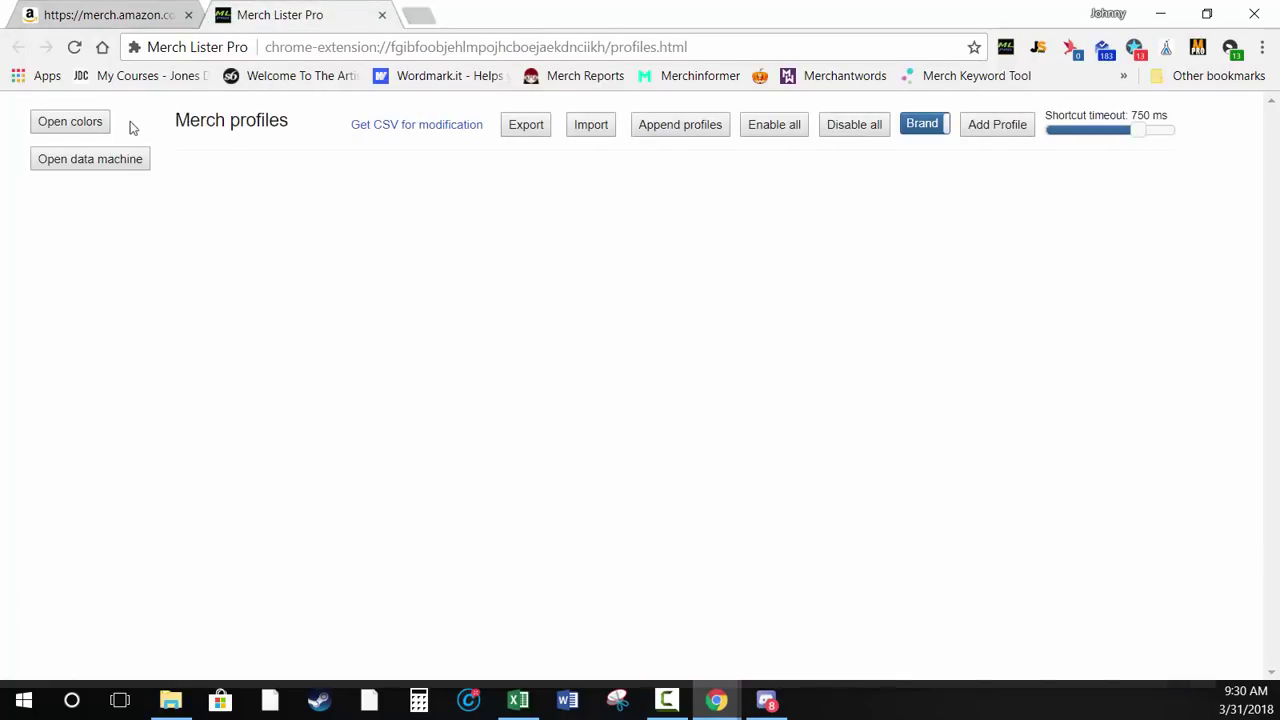
pyautogui.click(62, 131)
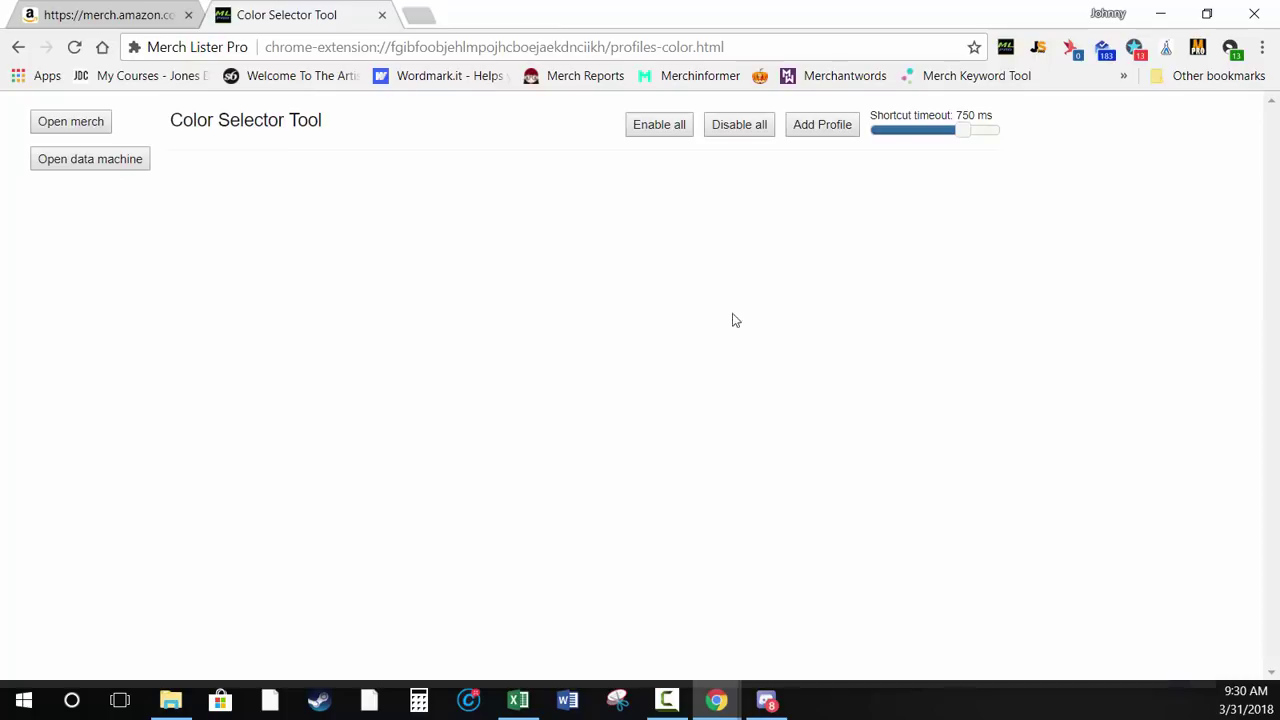
pyautogui.click(814, 136)
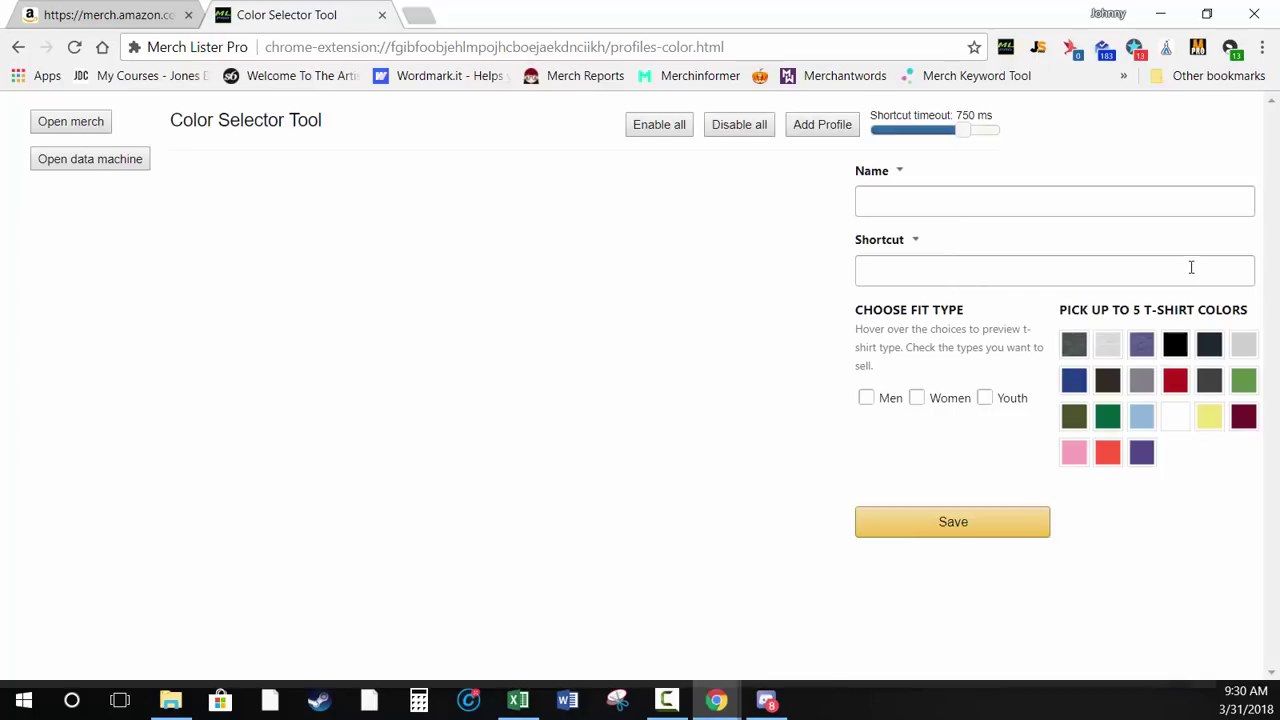
# Name the new color profile "standard dark" and give it the shortcut q
pyautogui.click(92, 18)
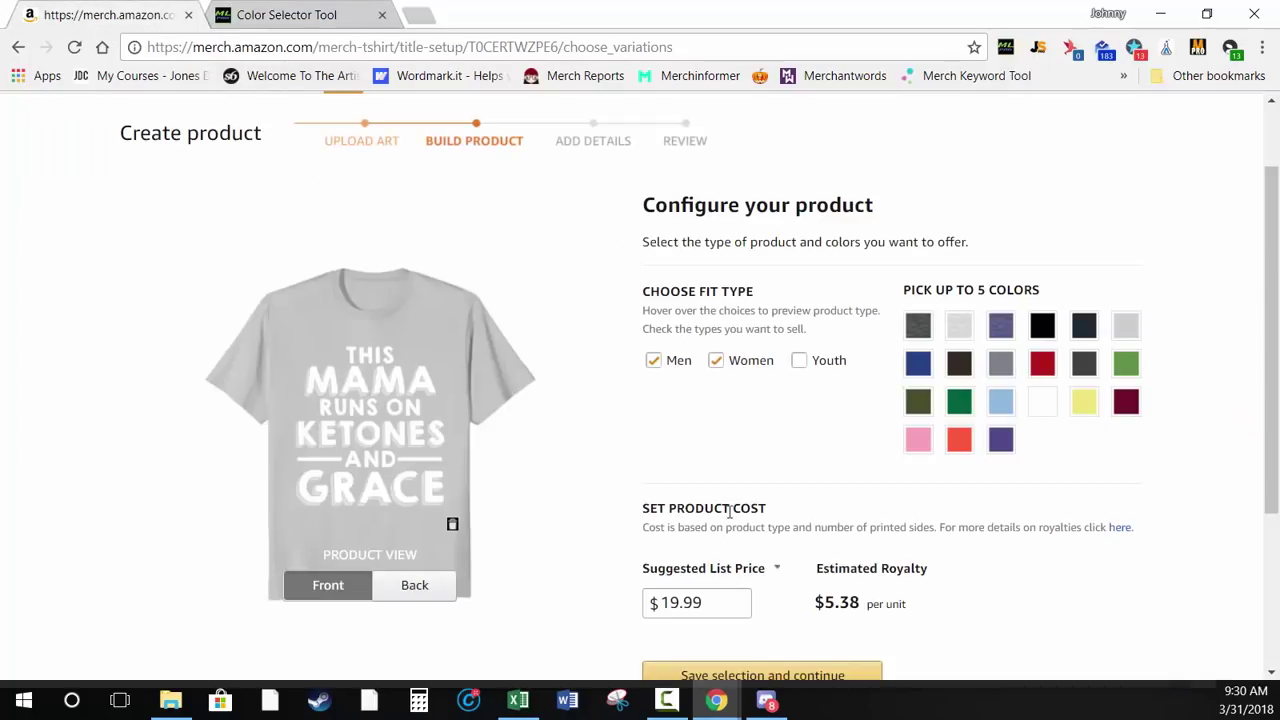
pyautogui.click(320, 16)
pyautogui.click(970, 204)
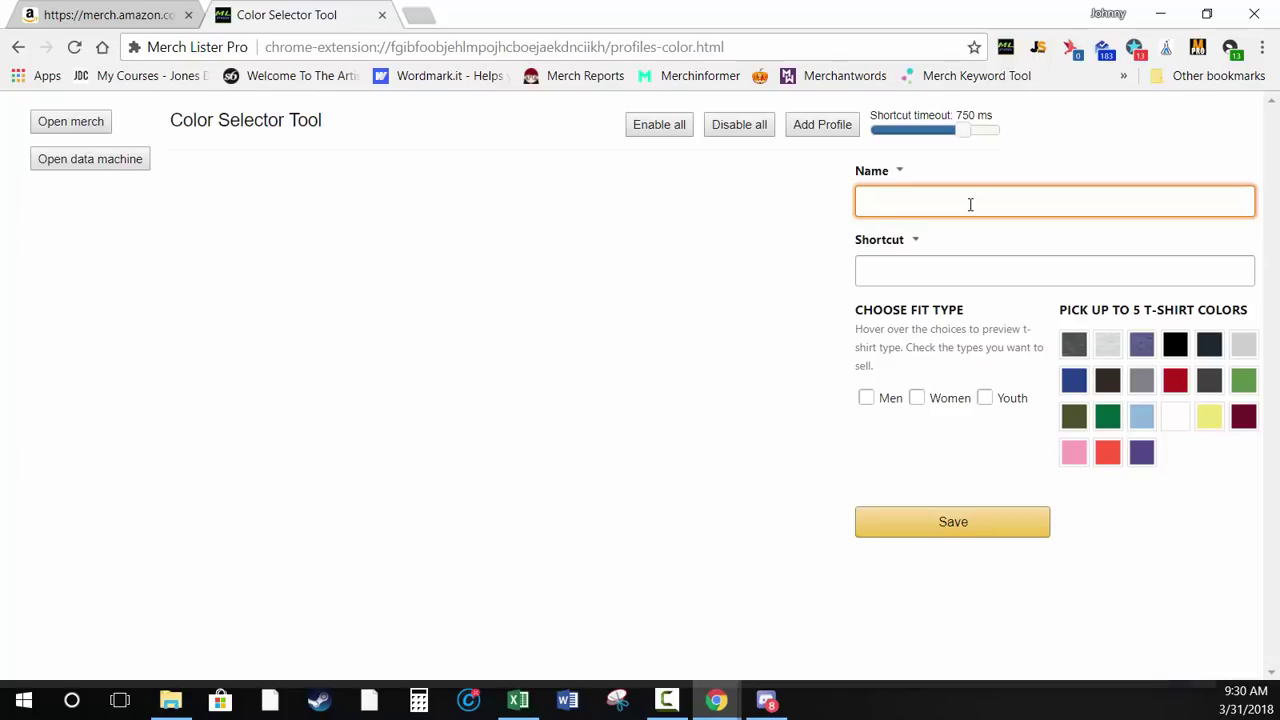
pyautogui.write('standar')
pyautogui.press('Tab')
pyautogui.press('Tab')
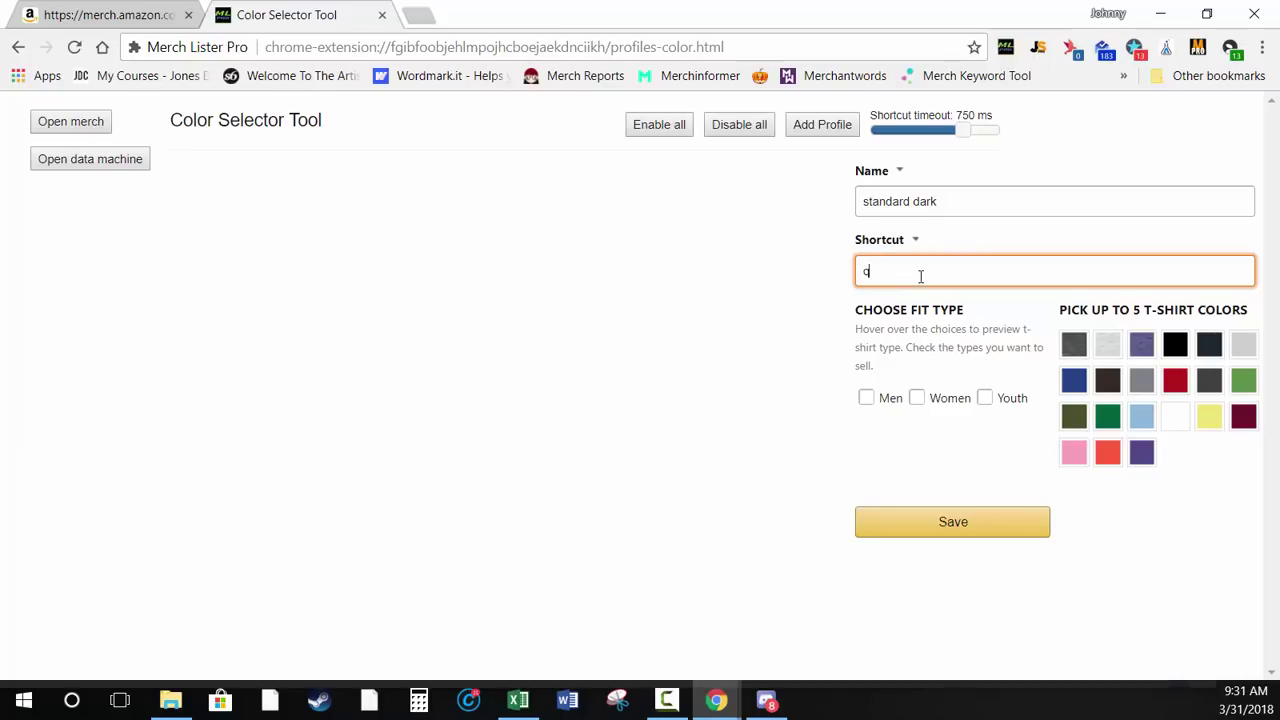
pyautogui.click(758, 392)
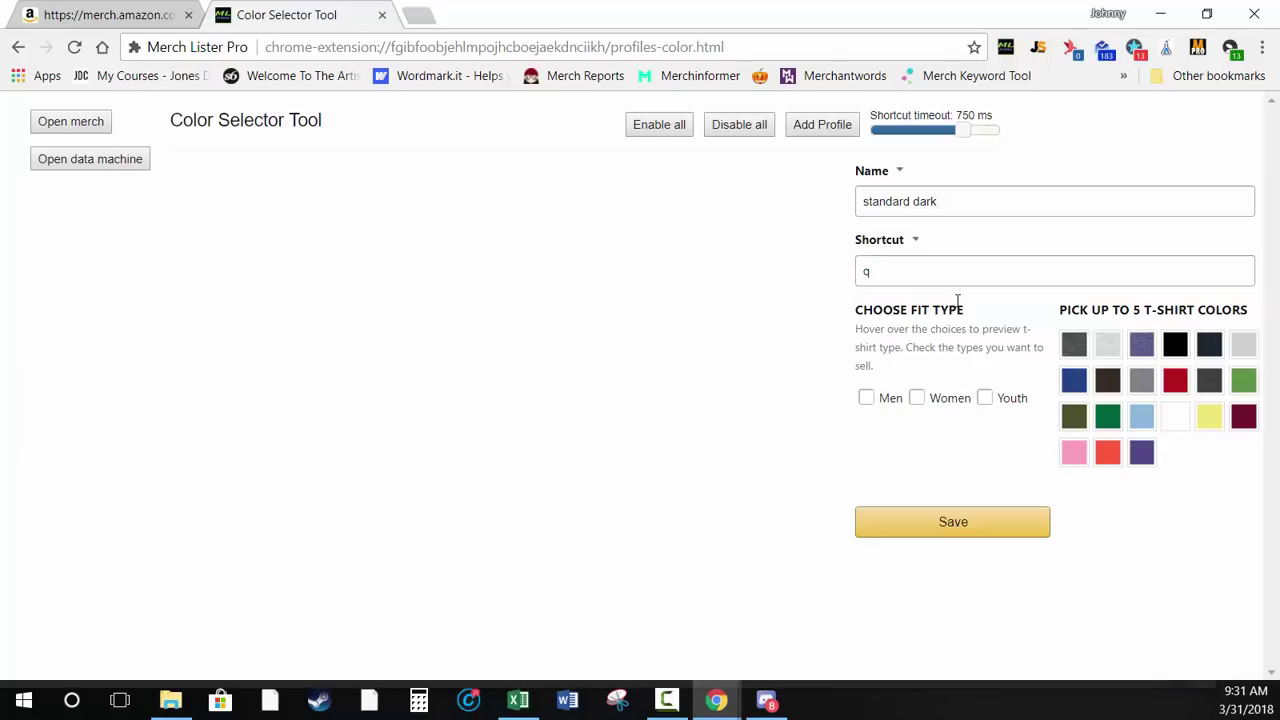
# Select Men, Women and Youth fits with dark heather, black, navy, dark gray and royal blue for the standard dark profile, and save it
pyautogui.click(866, 398)
pyautogui.click(924, 401)
pyautogui.click(988, 402)
pyautogui.click(1078, 352)
pyautogui.click(1213, 348)
pyautogui.click(1210, 381)
pyautogui.click(1074, 382)
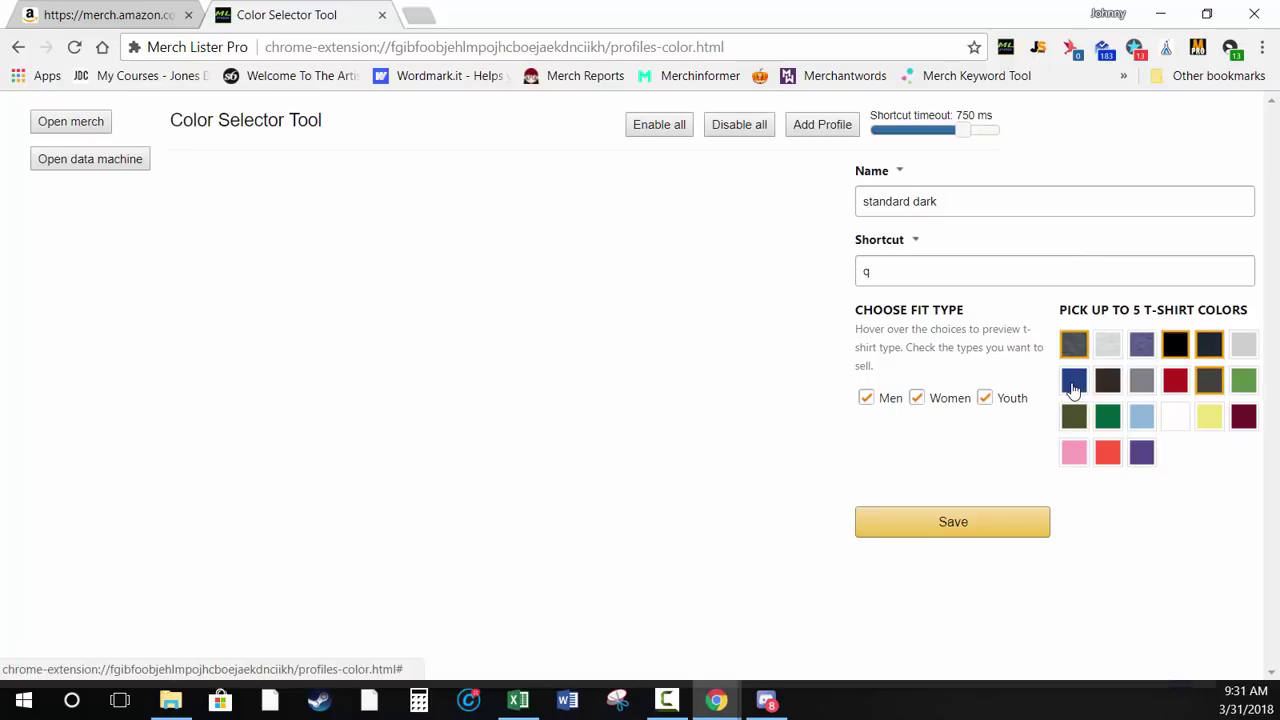
pyautogui.click(1011, 521)
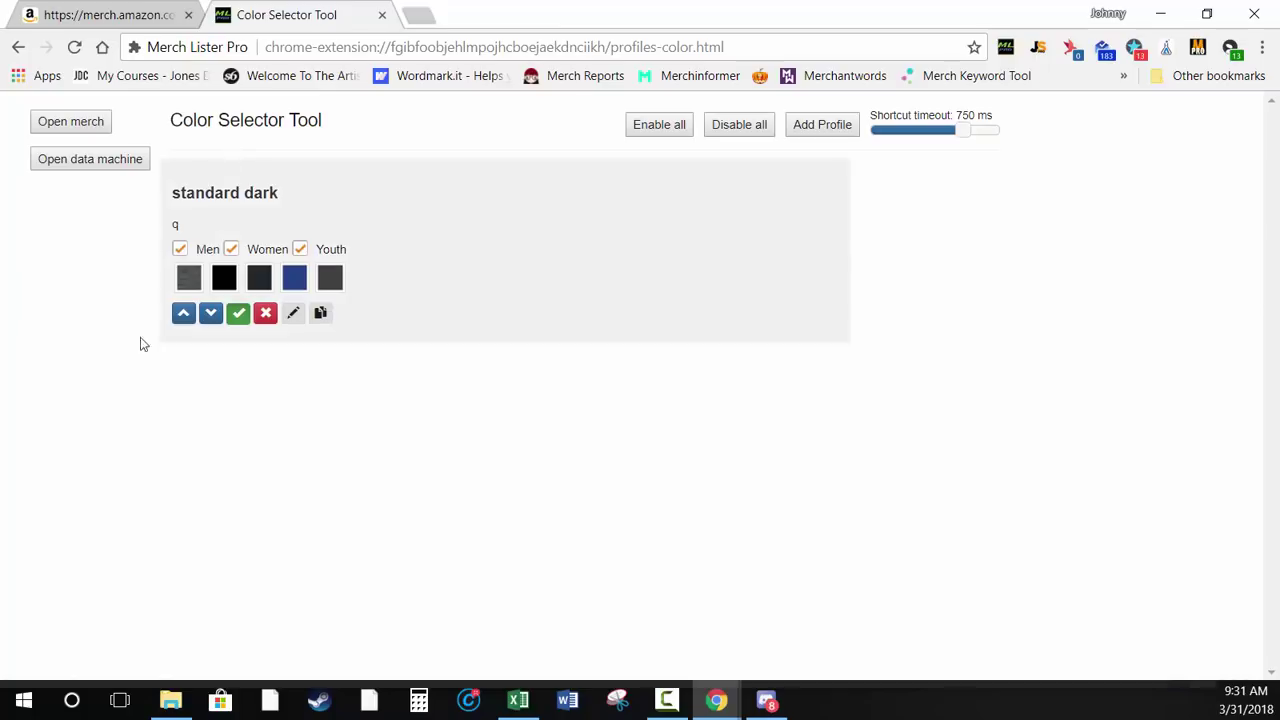
# Add a second color profile named "standard light" with the shortcut qwert
pyautogui.click(820, 130)
pyautogui.click(911, 206)
pyautogui.write('standardlight')
pyautogui.press('Tab')
pyautogui.press('Tab')
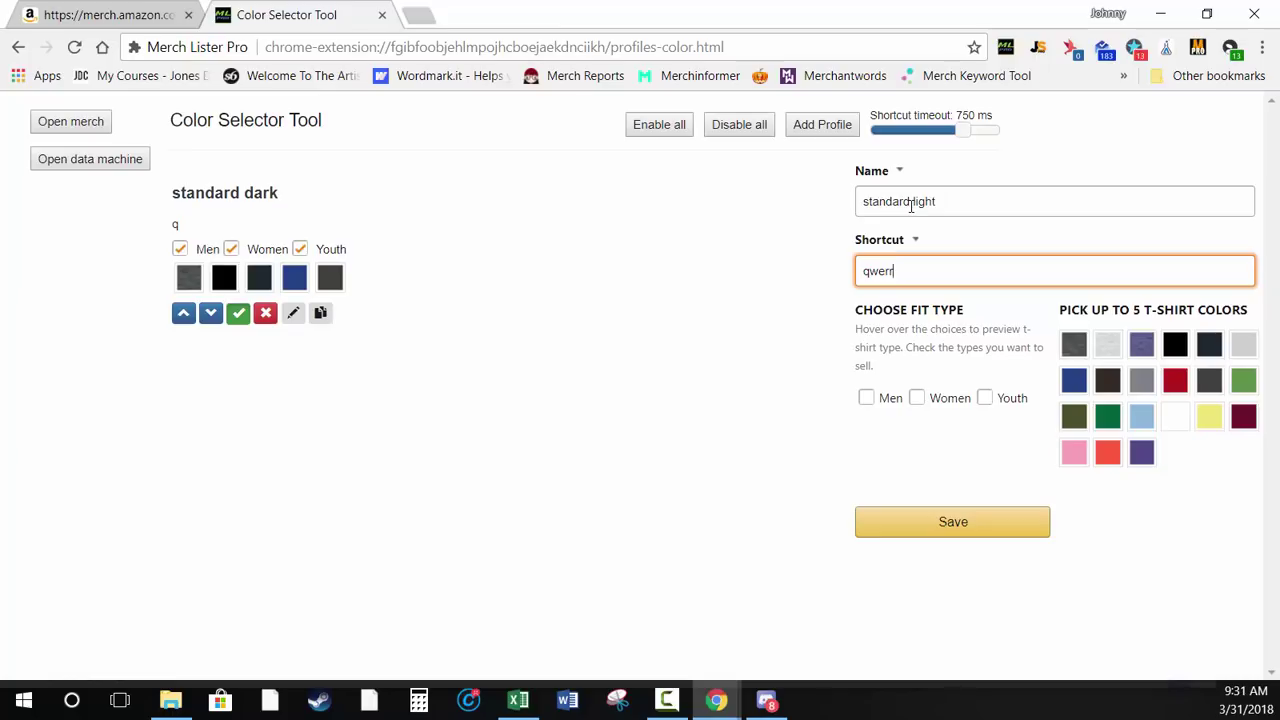
# Select Men and Women fits with pink, orange-red, light blue, yellow and grass green for the standard light profile, and save it
pyautogui.click(868, 399)
pyautogui.click(917, 398)
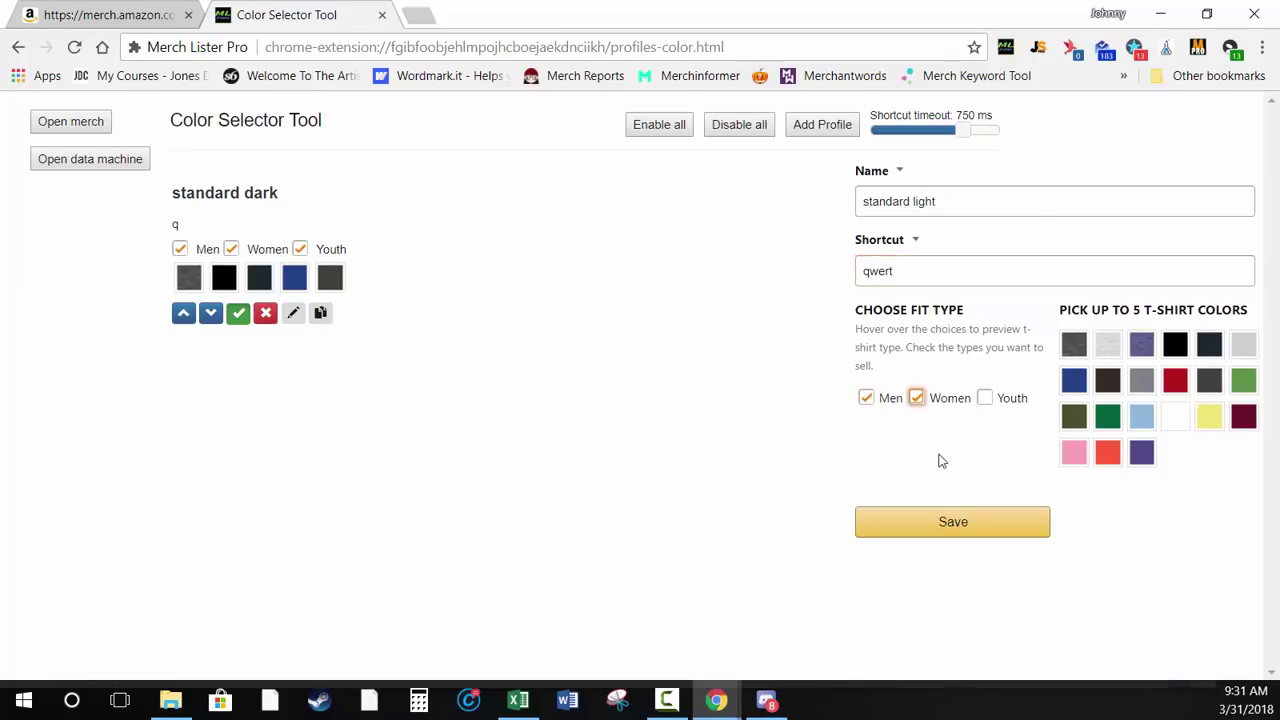
pyautogui.click(1076, 458)
pyautogui.click(1106, 455)
pyautogui.click(1142, 418)
pyautogui.click(1208, 425)
pyautogui.click(1243, 381)
pyautogui.click(1005, 524)
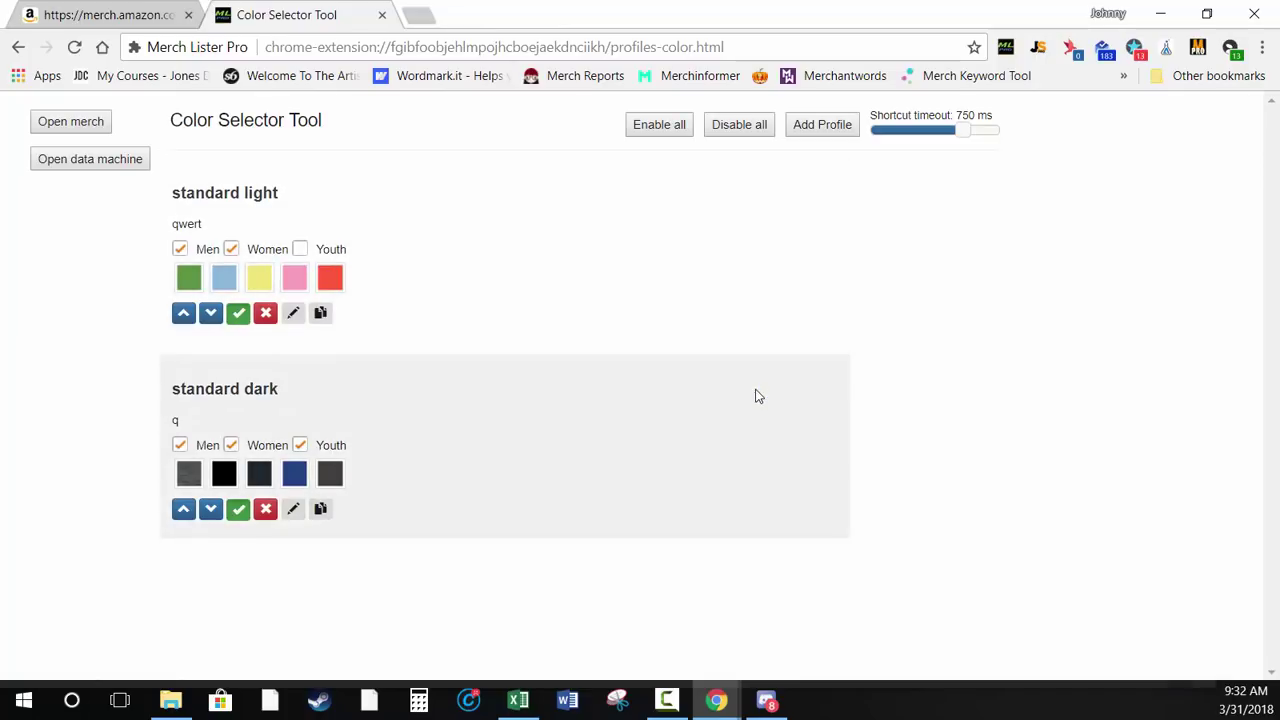
# Switch to the Merch by Amazon product configuration and apply the standard light color profile to the shirt
pyautogui.click(133, 17)
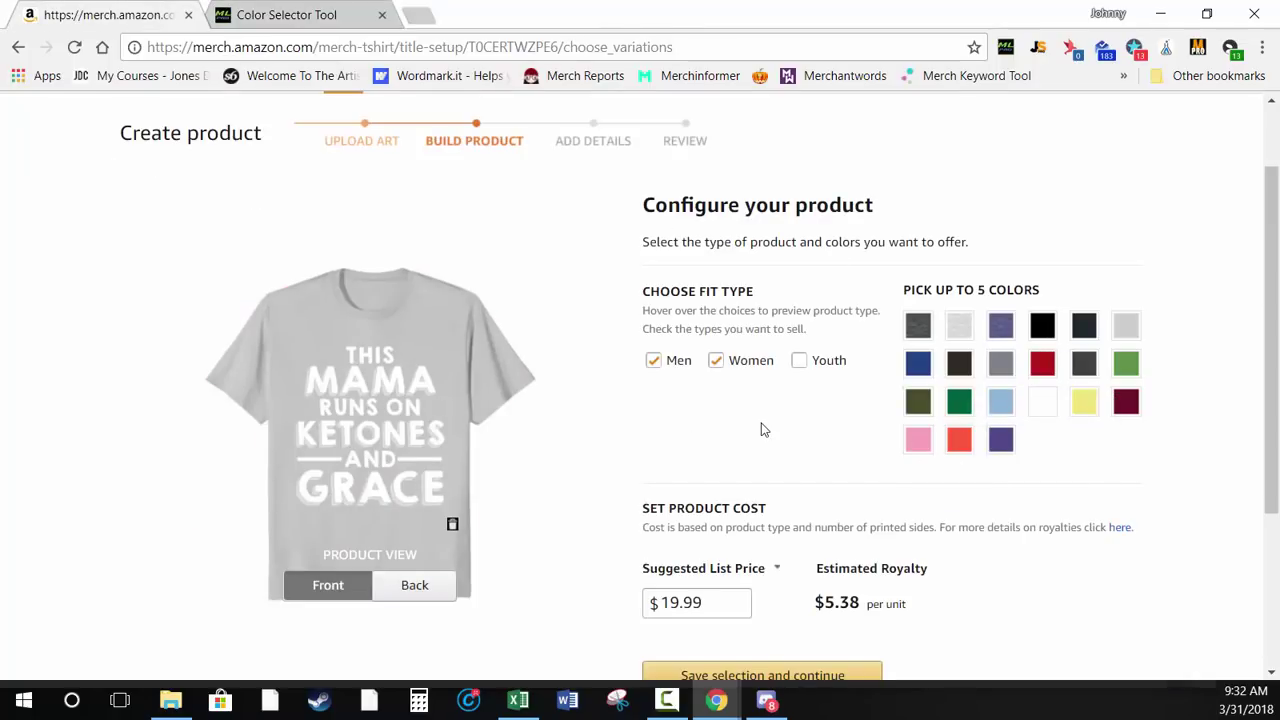
pyautogui.rightClick(580, 290)
pyautogui.click(600, 263)
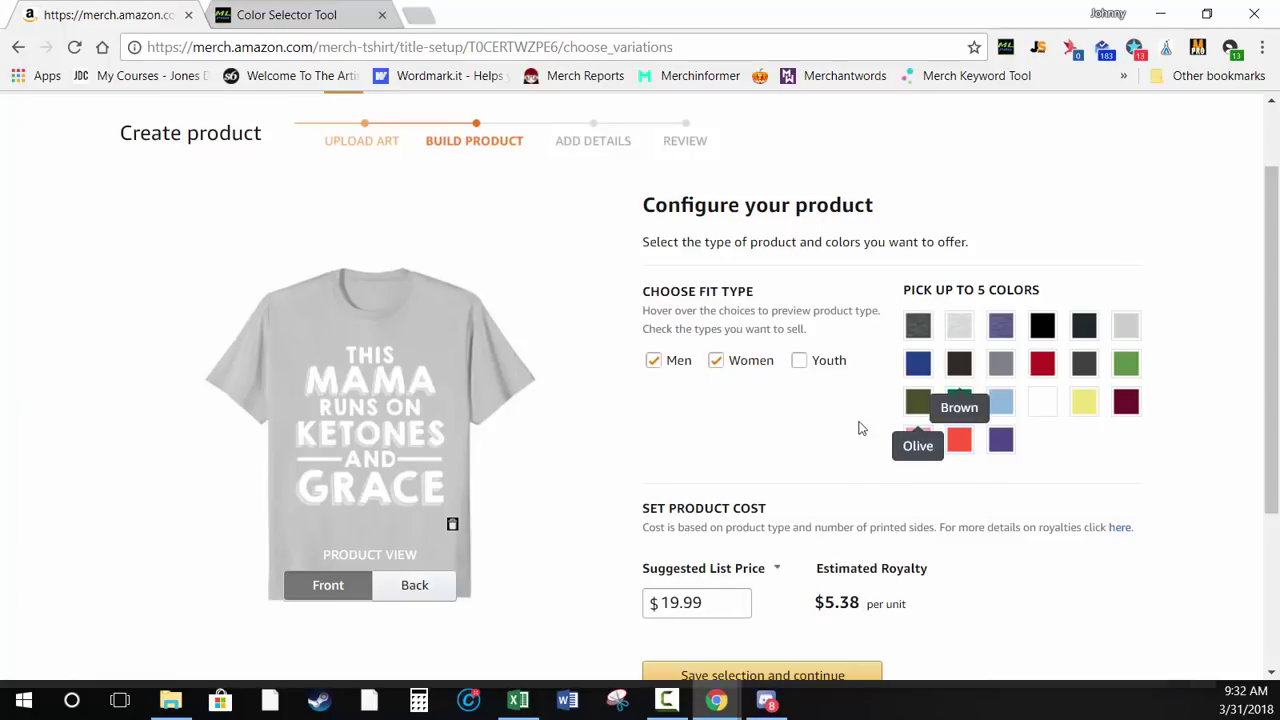
pyautogui.rightClick(927, 376)
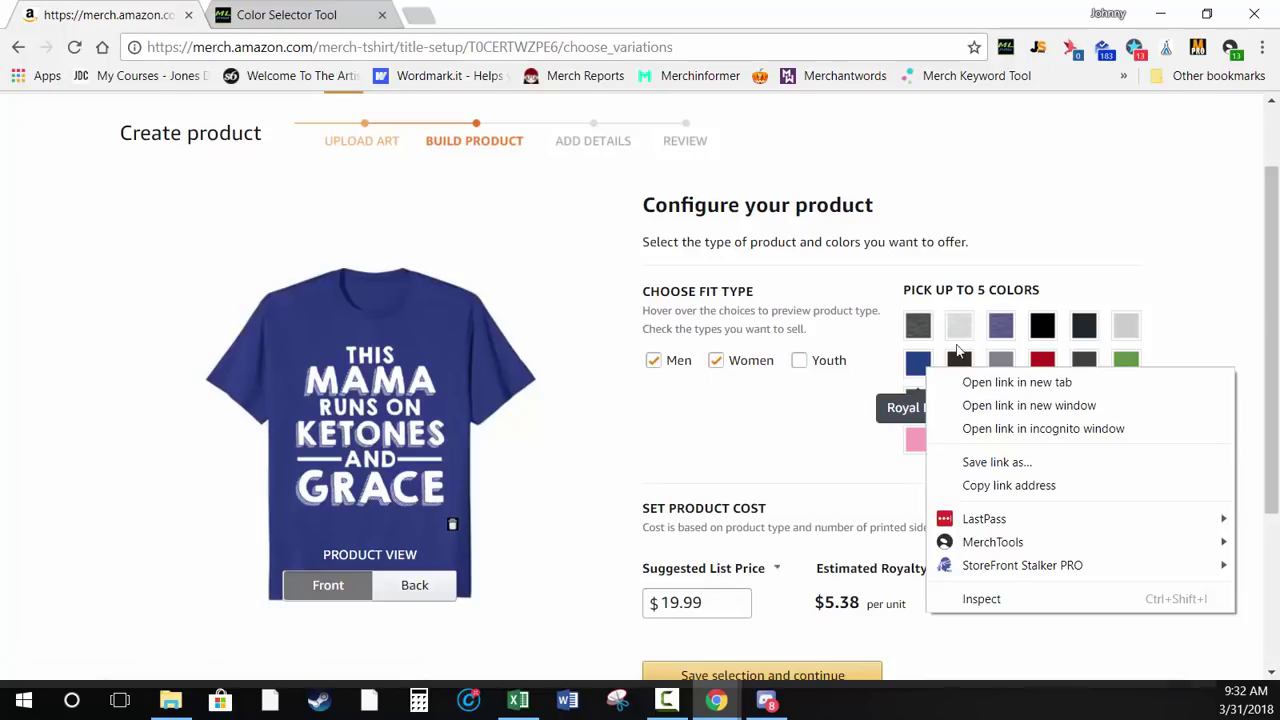
pyautogui.click(757, 387)
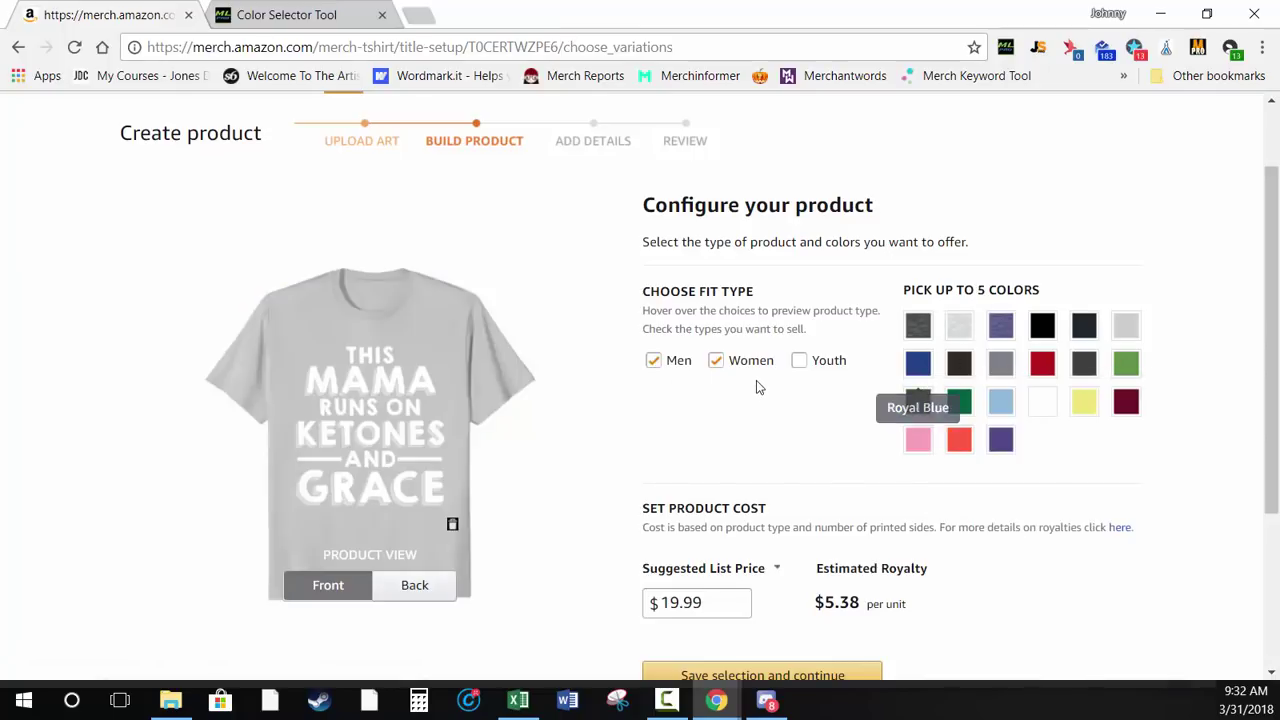
pyautogui.rightClick(496, 251)
pyautogui.click(949, 194)
pyautogui.rightClick(866, 193)
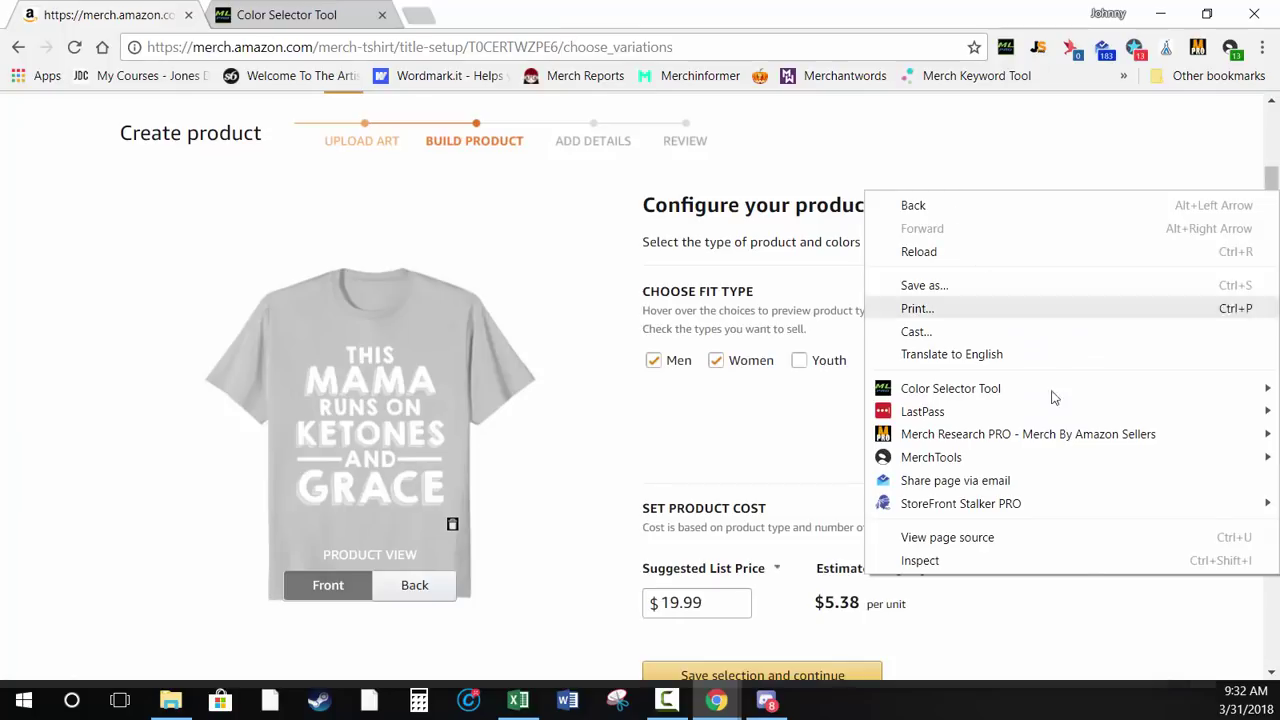
pyautogui.rightClick(1088, 622)
pyautogui.moveTo(966, 444)
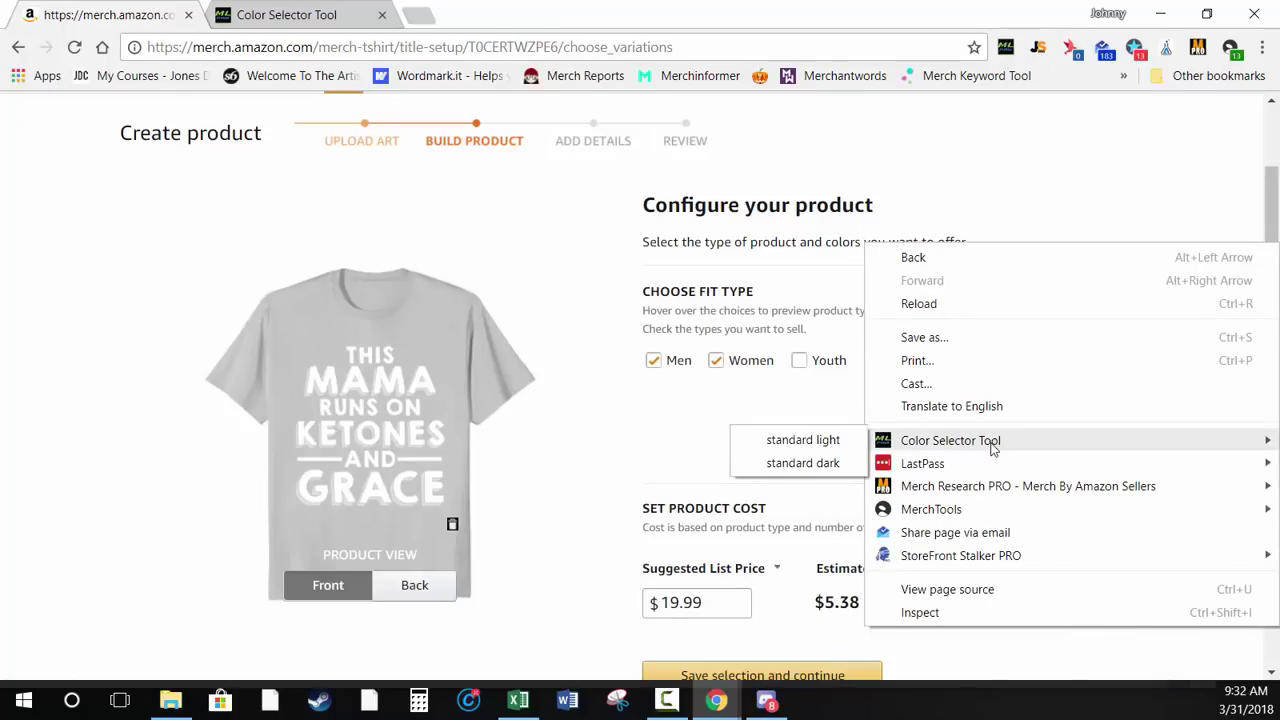
pyautogui.click(822, 445)
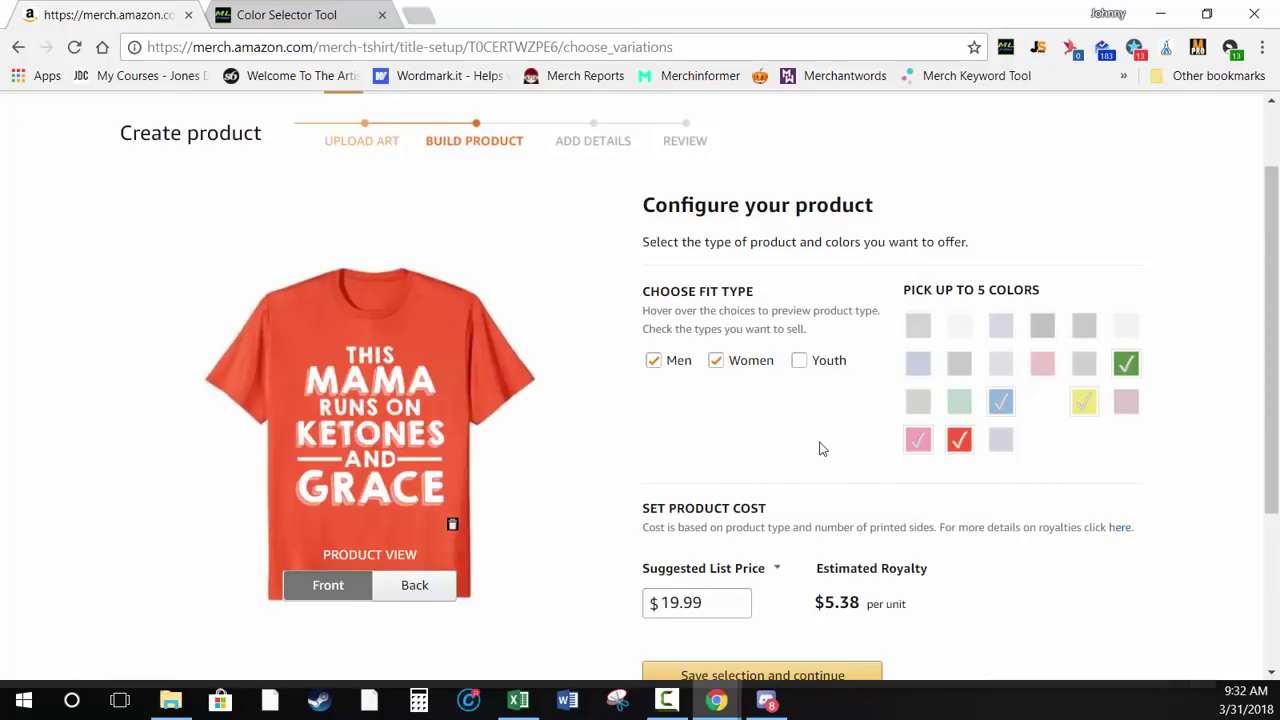
# Apply the standard dark color profile to the shirt on the product configuration page
pyautogui.rightClick(677, 424)
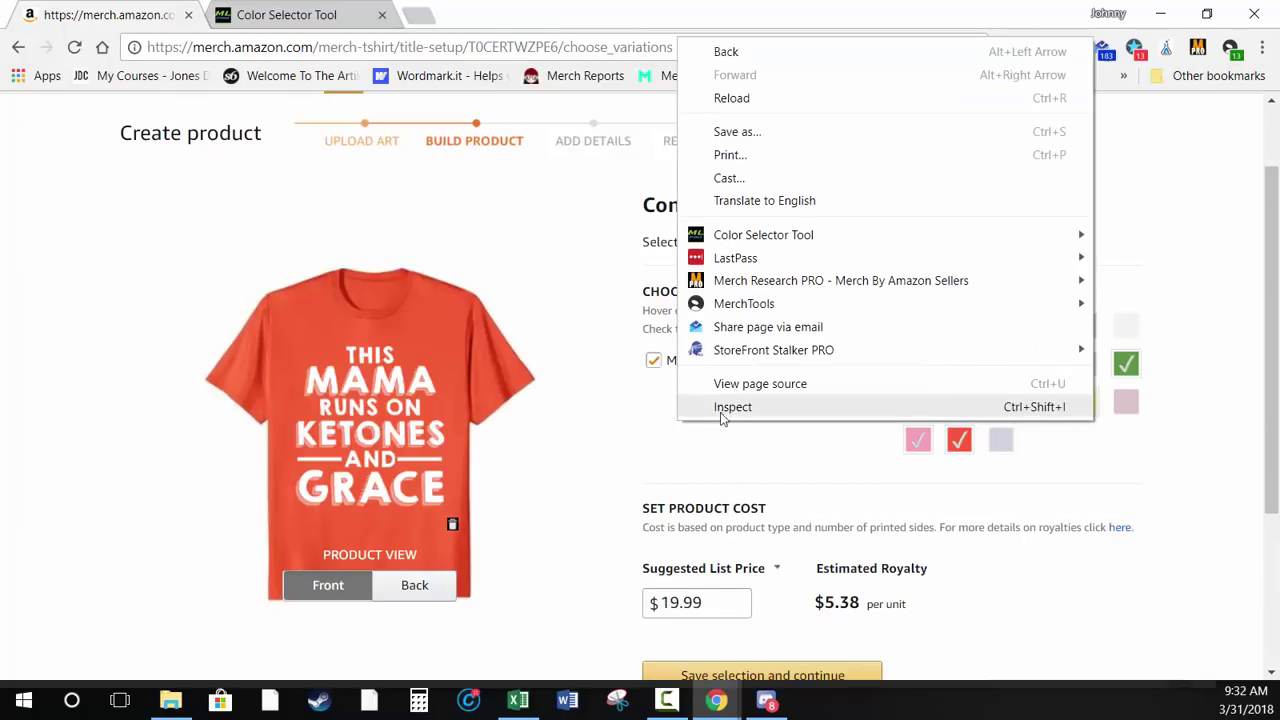
pyautogui.moveTo(835, 238)
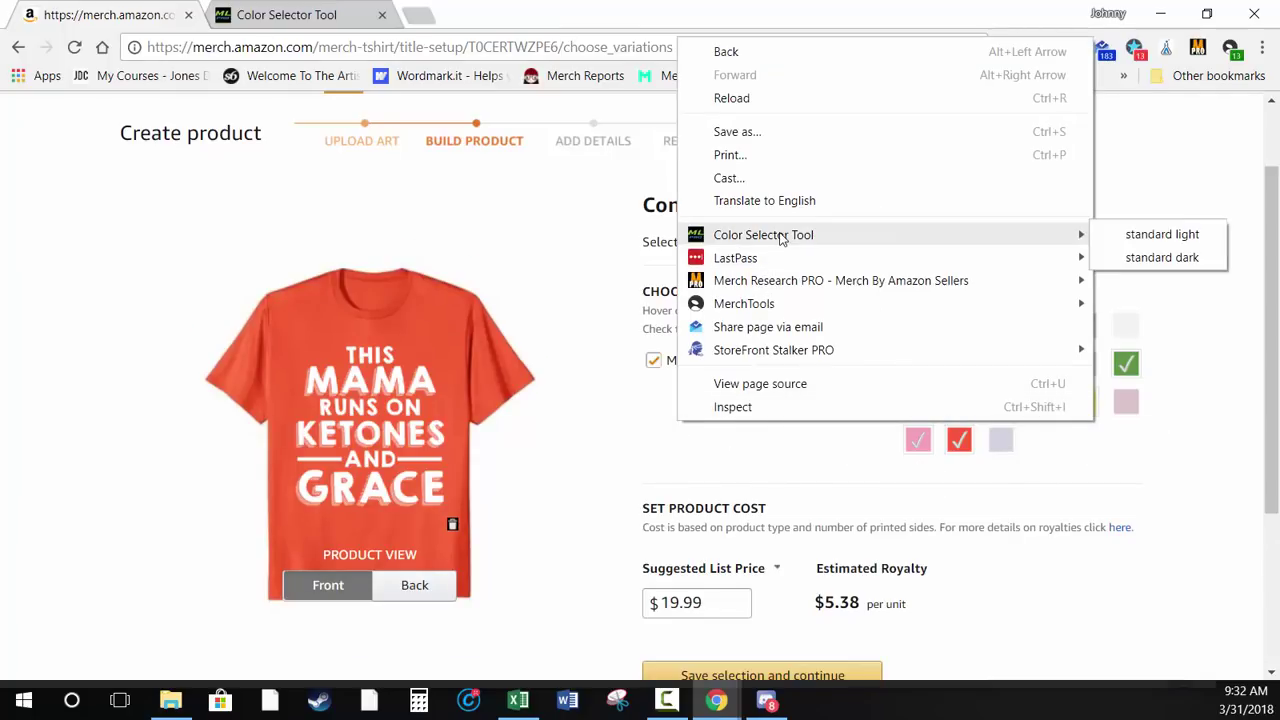
pyautogui.click(1186, 258)
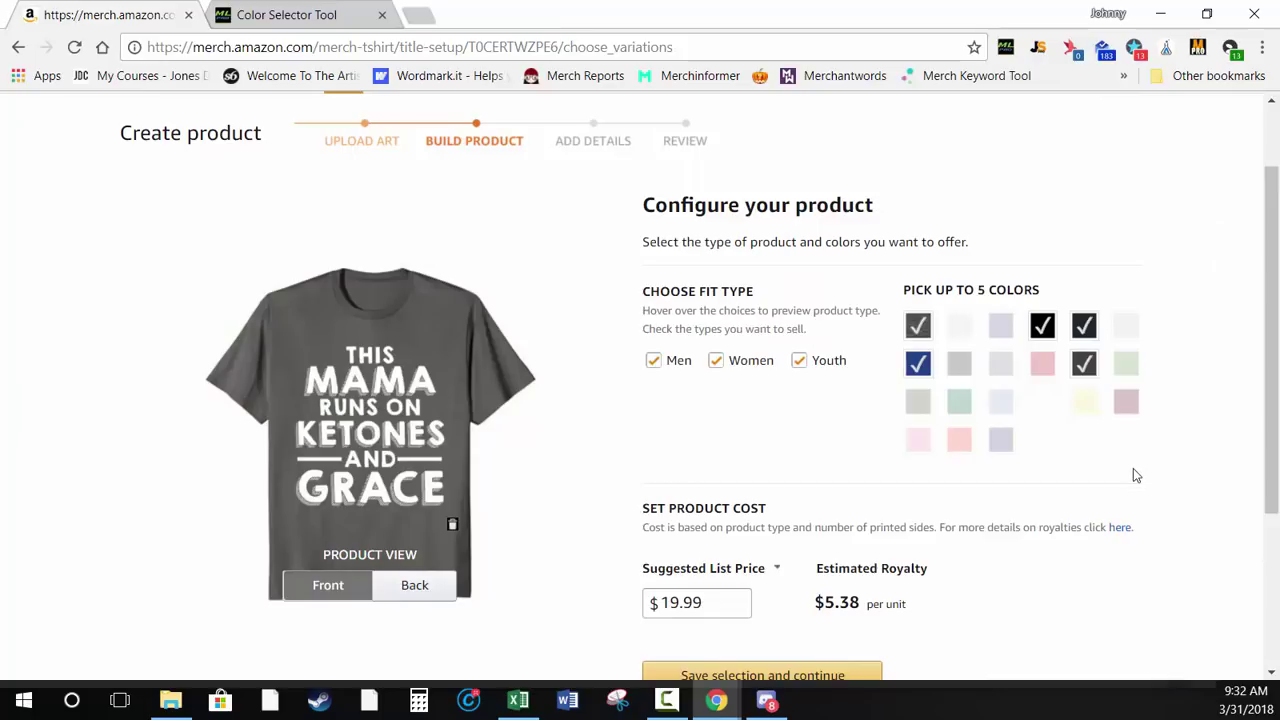
# Hide the standard light profile from the context menu and check which profiles are offered on the Merch by Amazon page
pyautogui.click(305, 20)
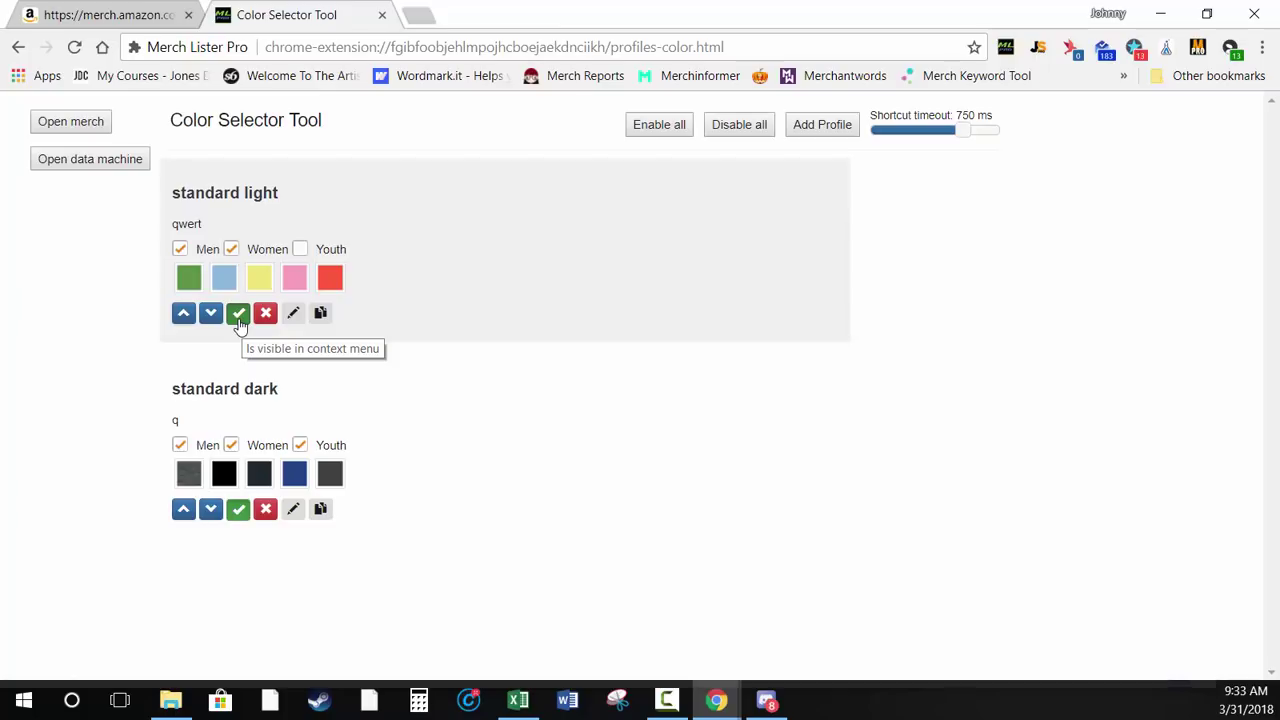
pyautogui.click(239, 316)
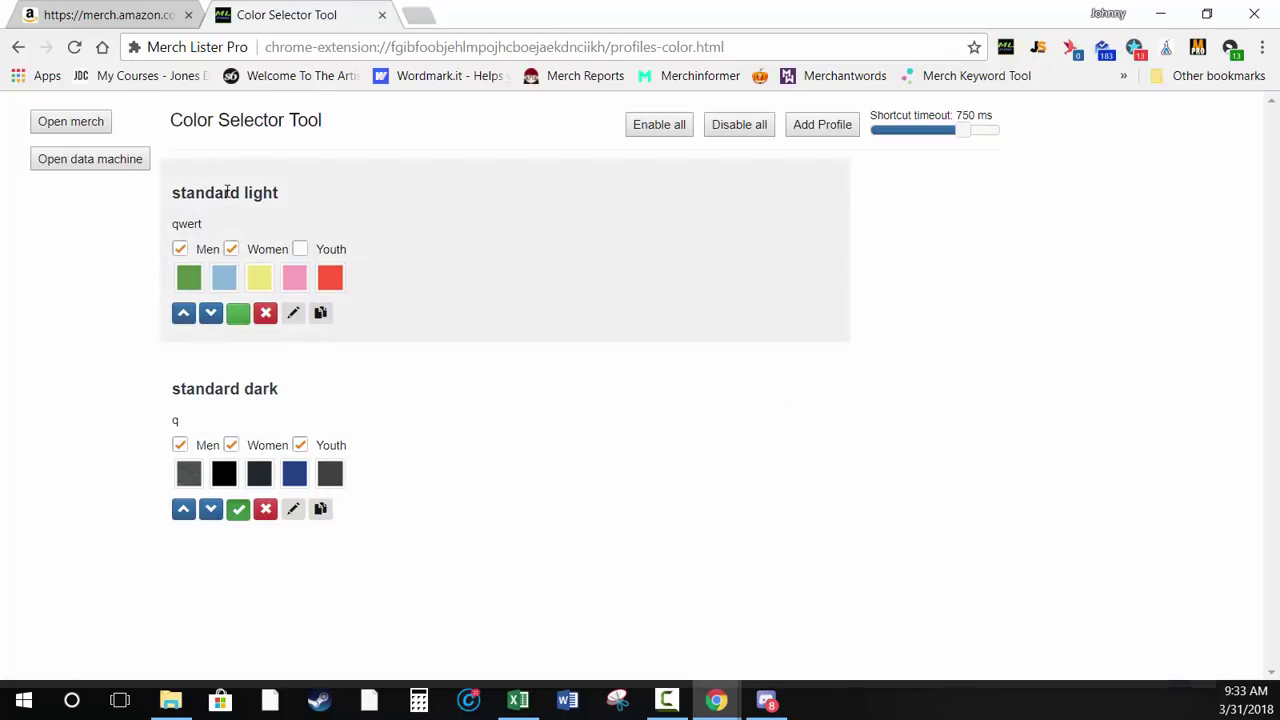
pyautogui.click(156, 14)
pyautogui.rightClick(573, 260)
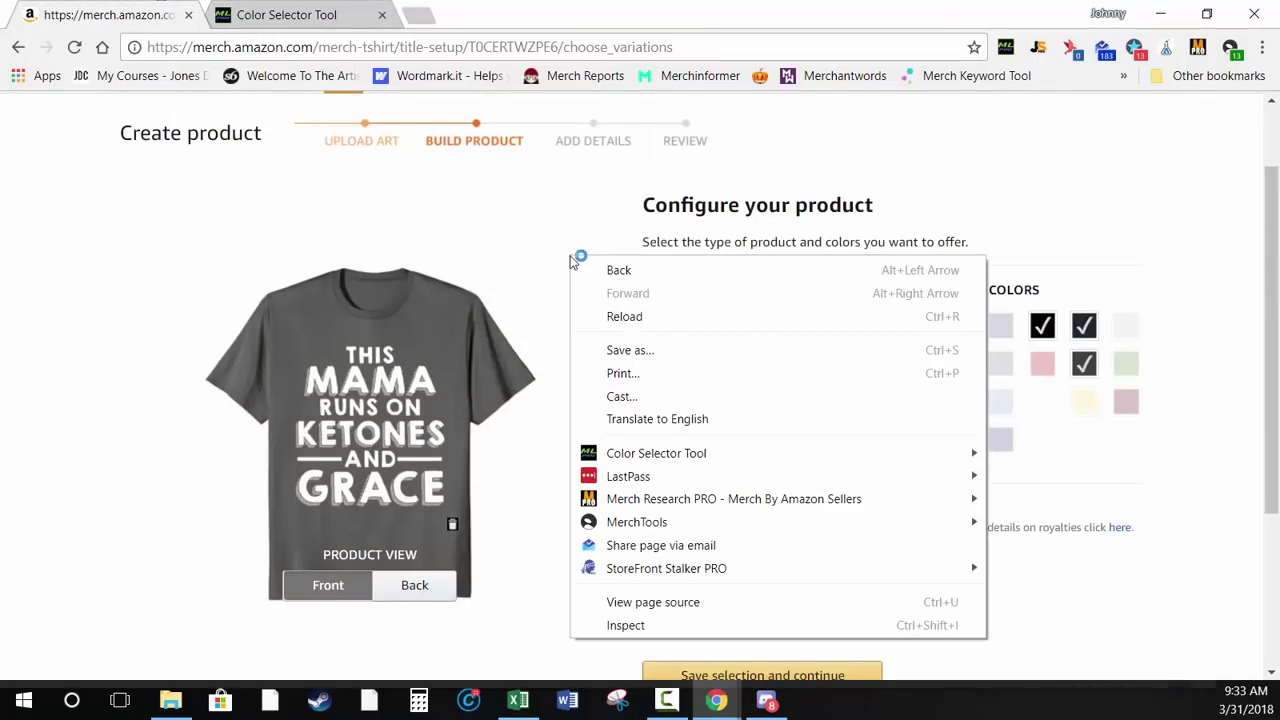
pyautogui.moveTo(690, 455)
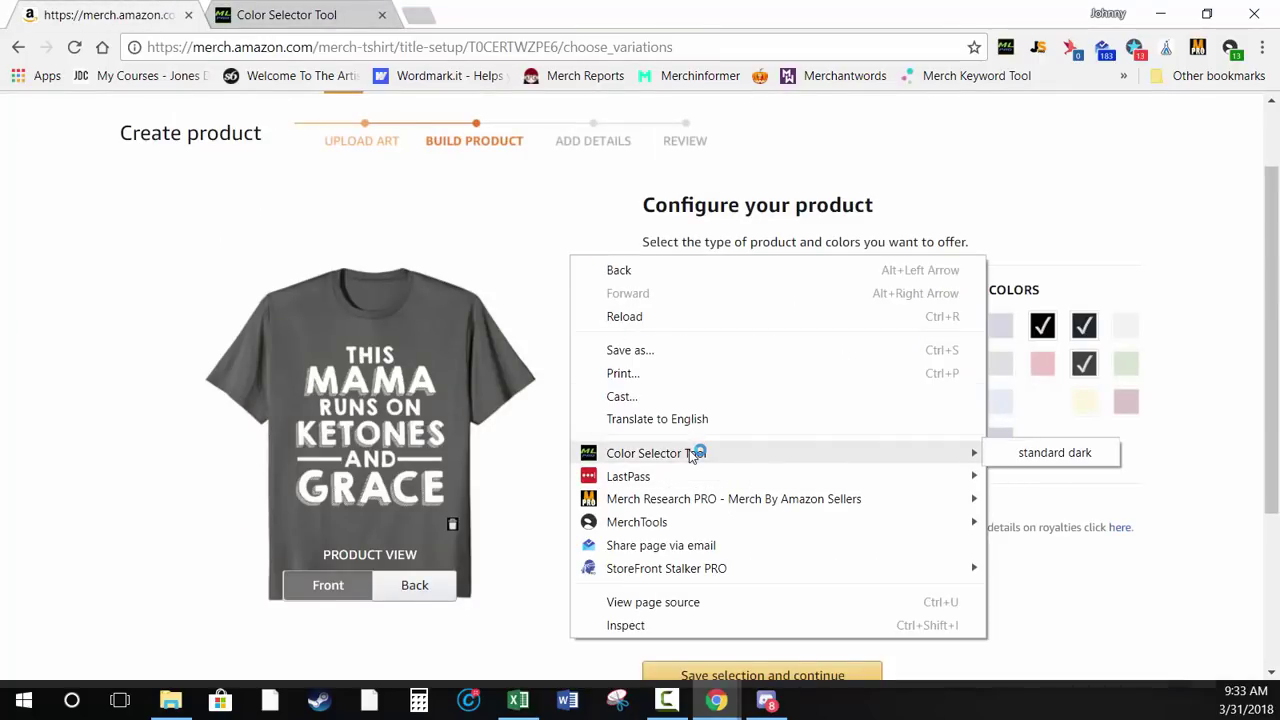
# Return to the profile list, disable all color profiles at once and enable them all again
pyautogui.hotkey('ctrl', 'Tab')
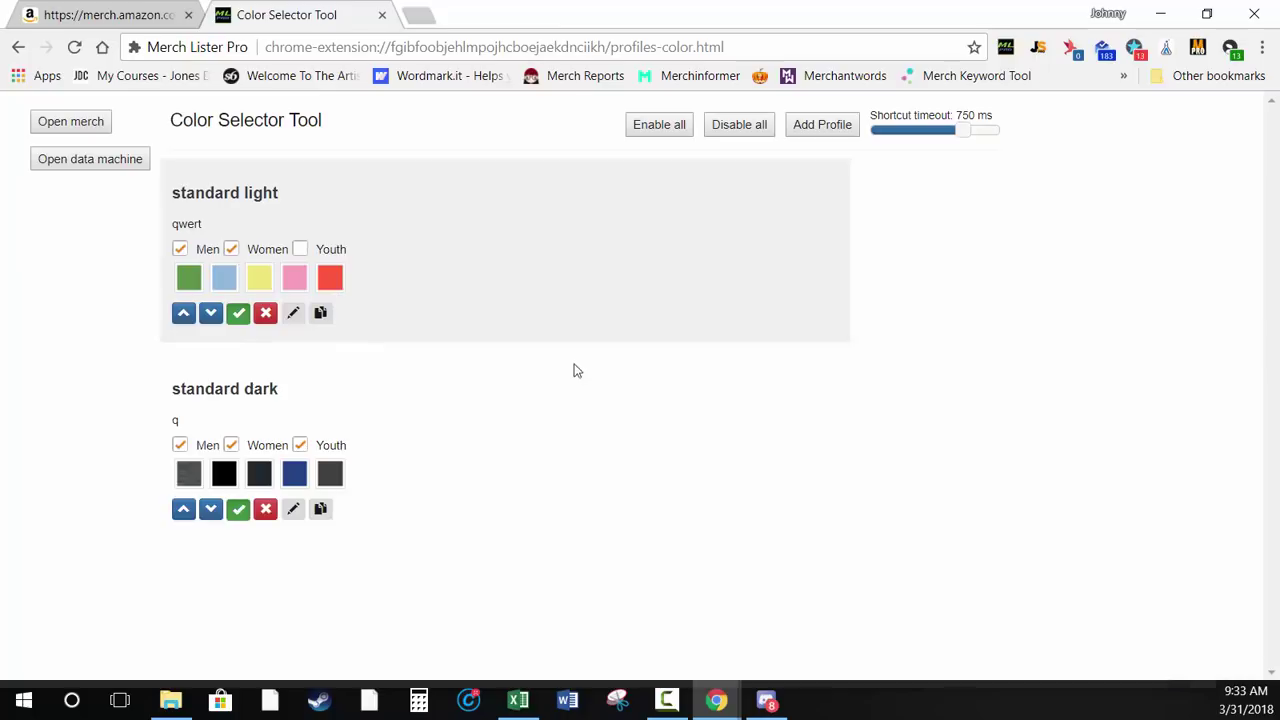
pyautogui.click(745, 125)
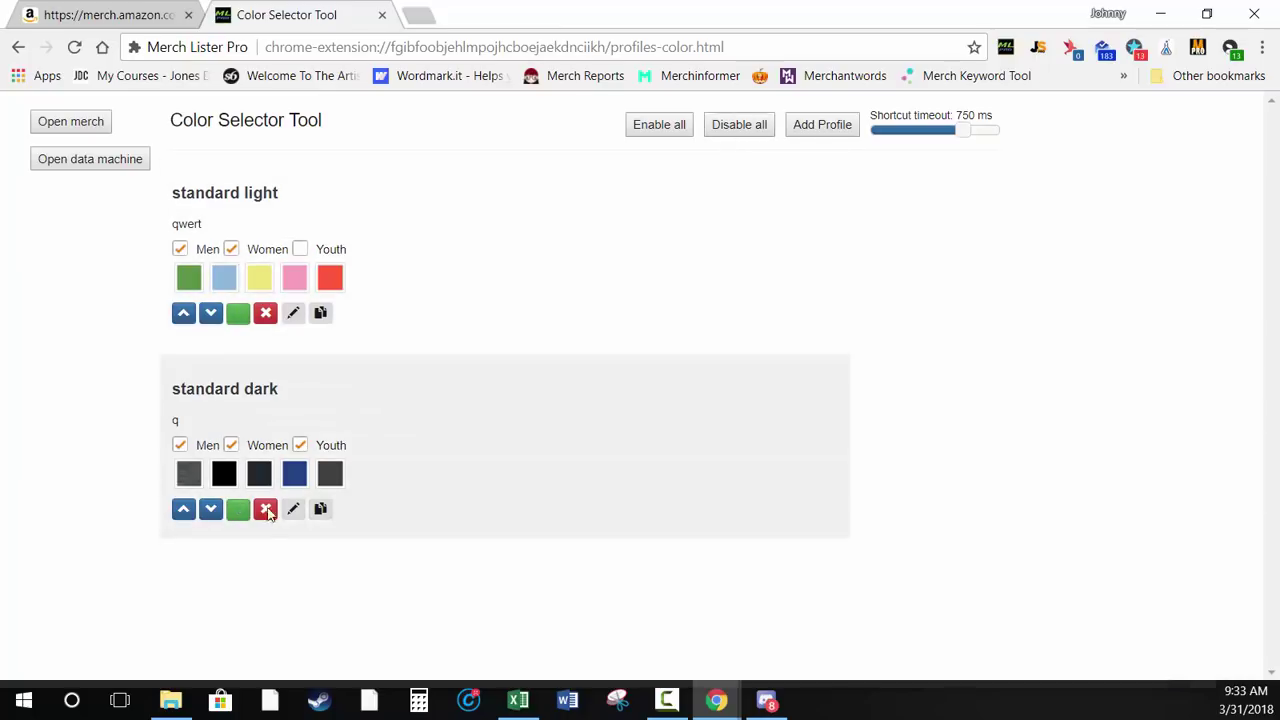
pyautogui.click(641, 136)
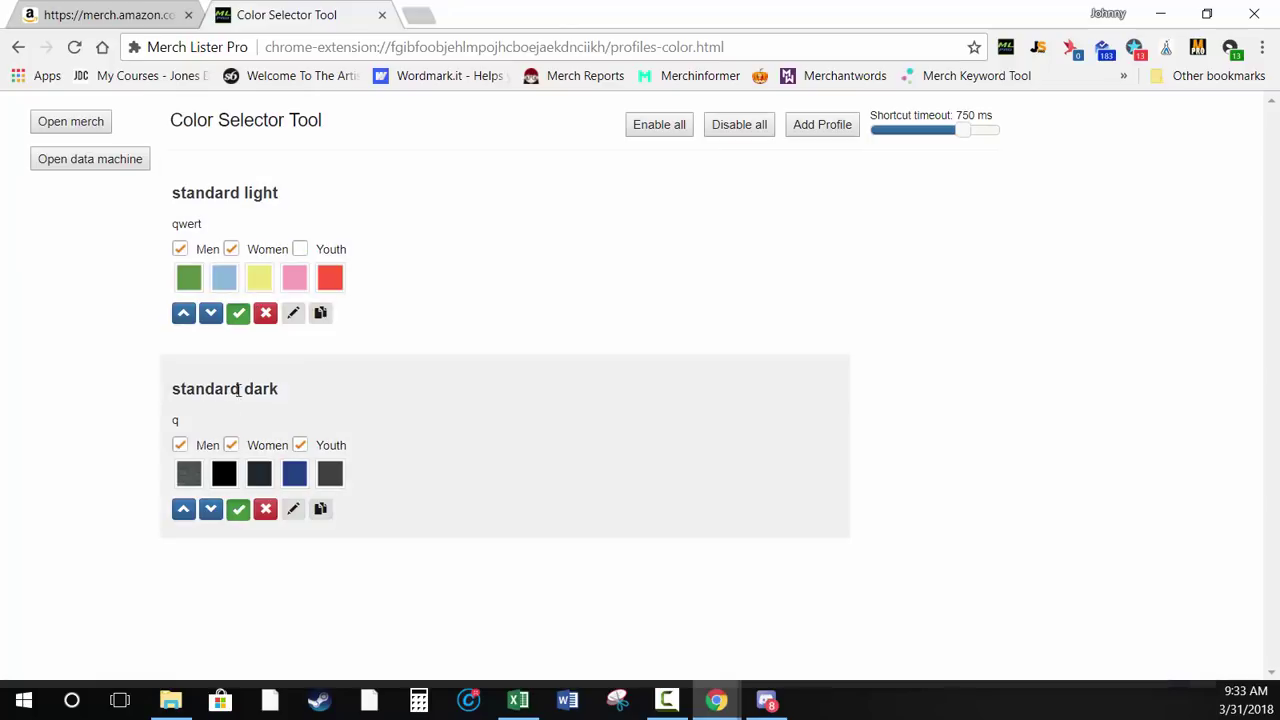
# Try reordering the profiles in both directions and place standard dark above standard light
pyautogui.click(183, 510)
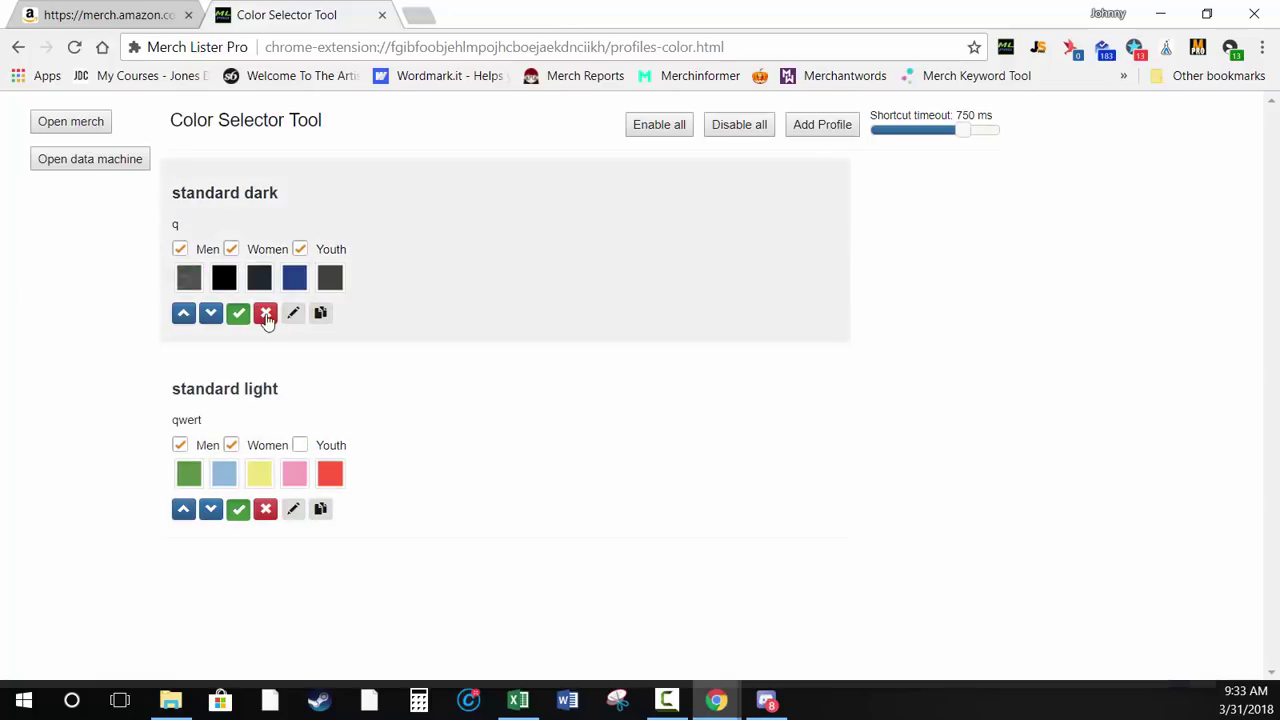
pyautogui.click(210, 313)
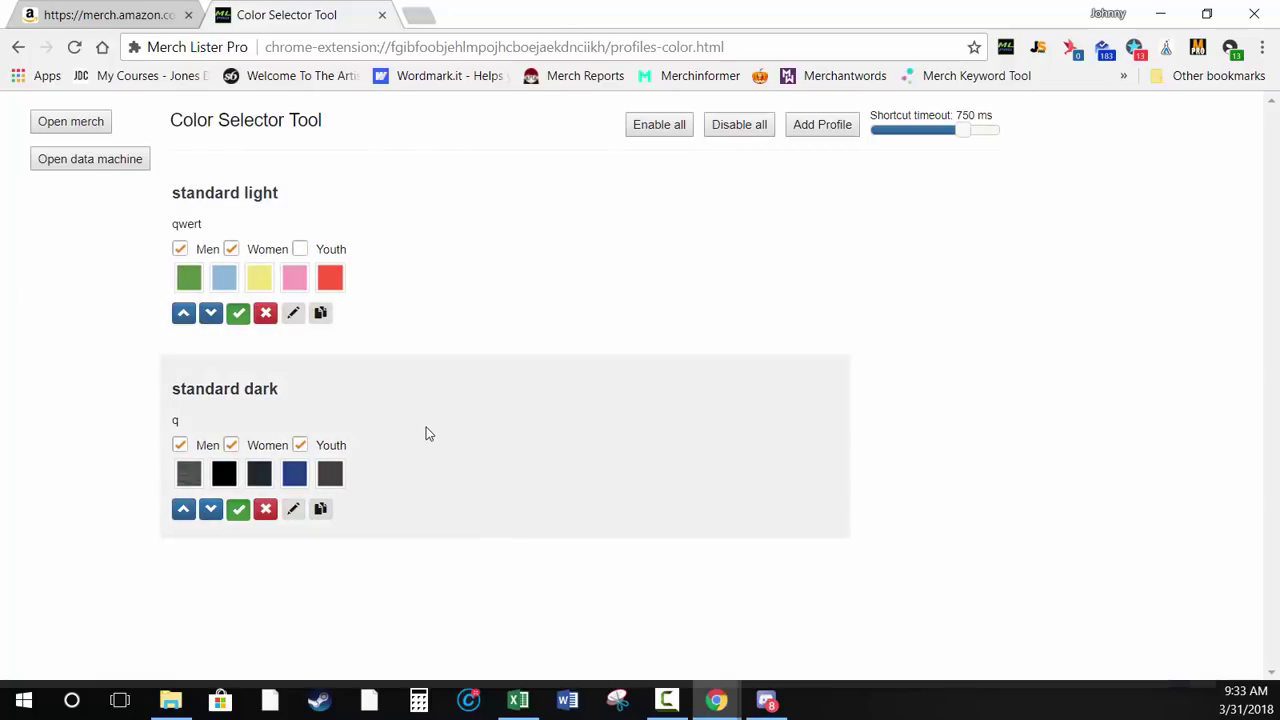
pyautogui.moveTo(425, 433); pyautogui.dragTo(434, 234)
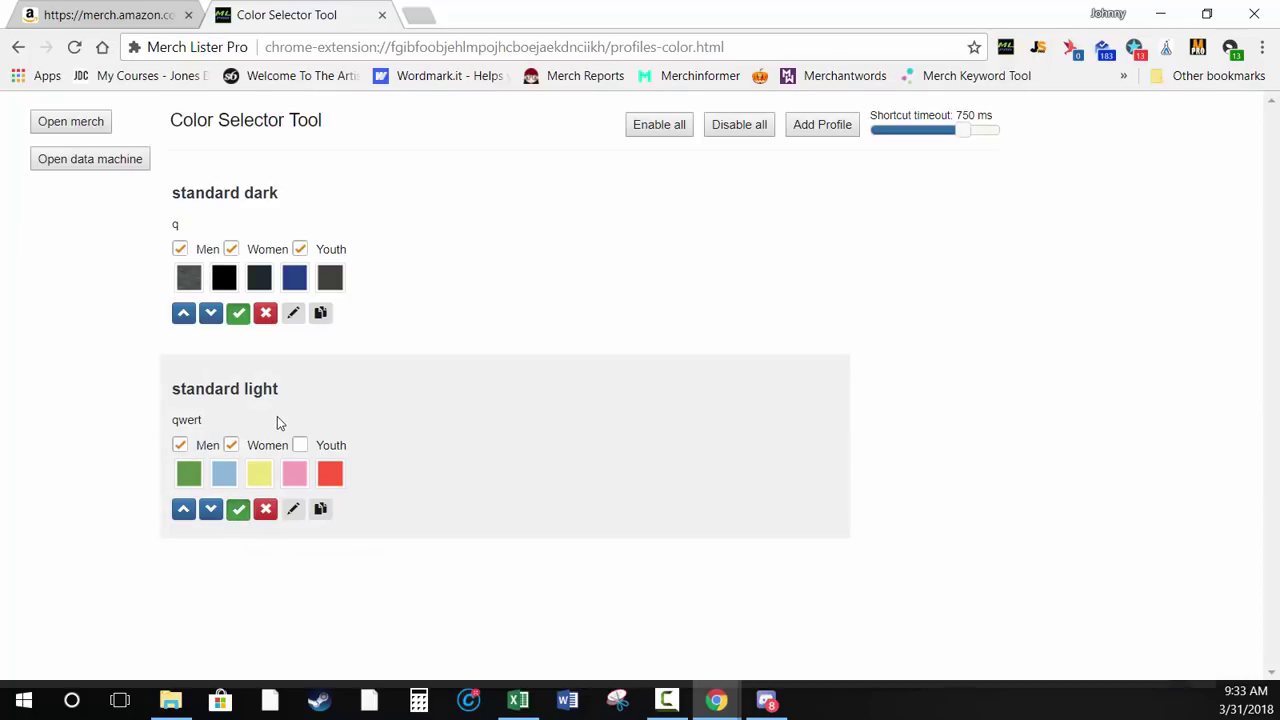
# Start deleting the standard light profile and cancel the deletion
pyautogui.click(265, 511)
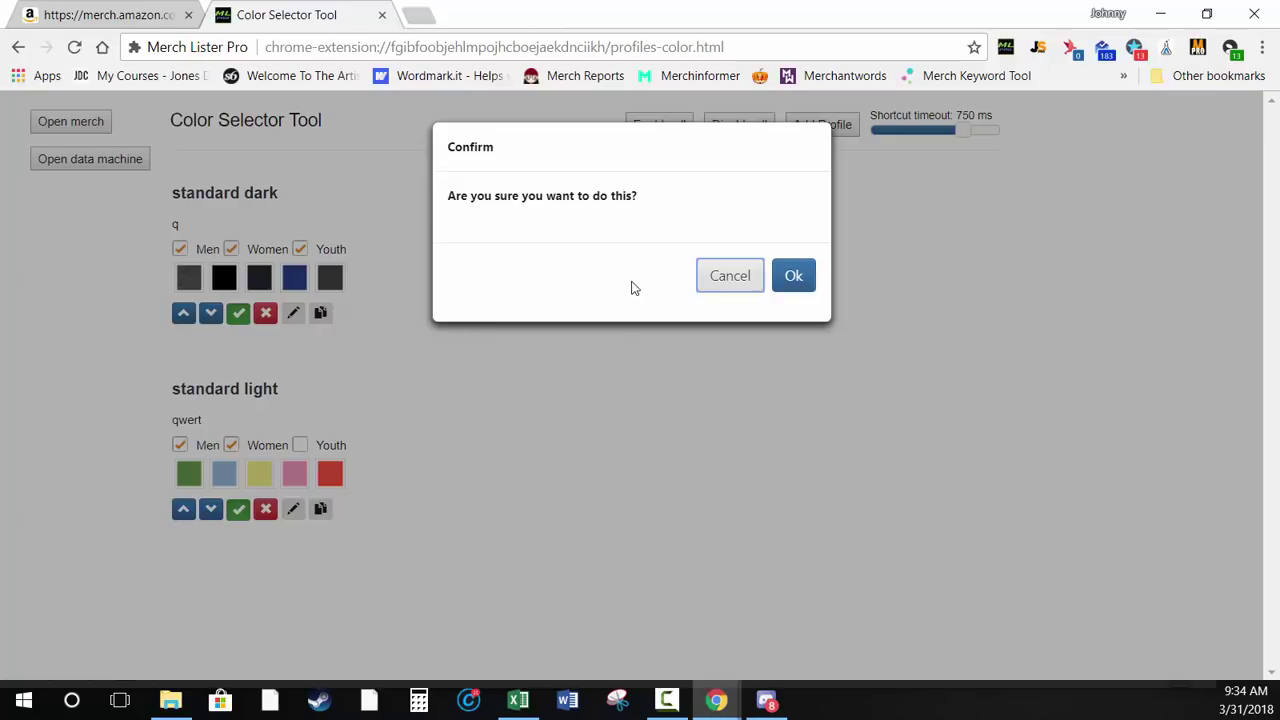
pyautogui.click(738, 288)
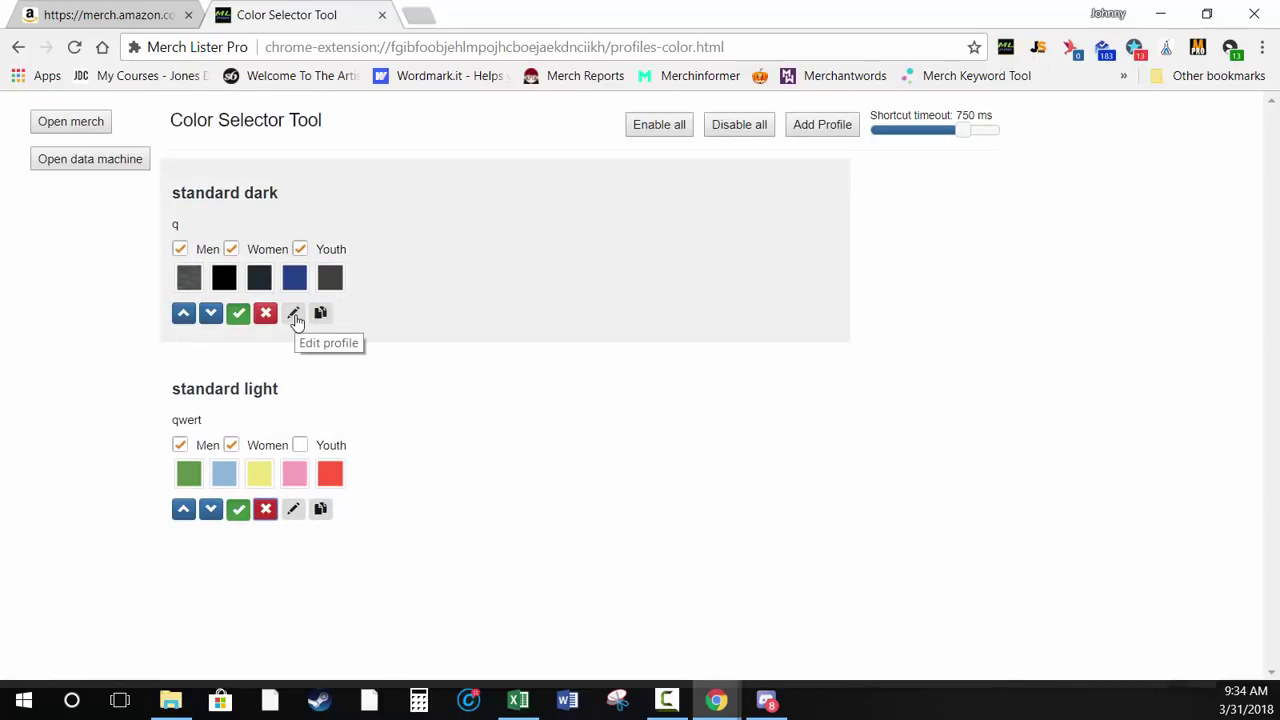
# Edit the standard dark profile to replace royal blue with brown, and save the change
pyautogui.click(293, 314)
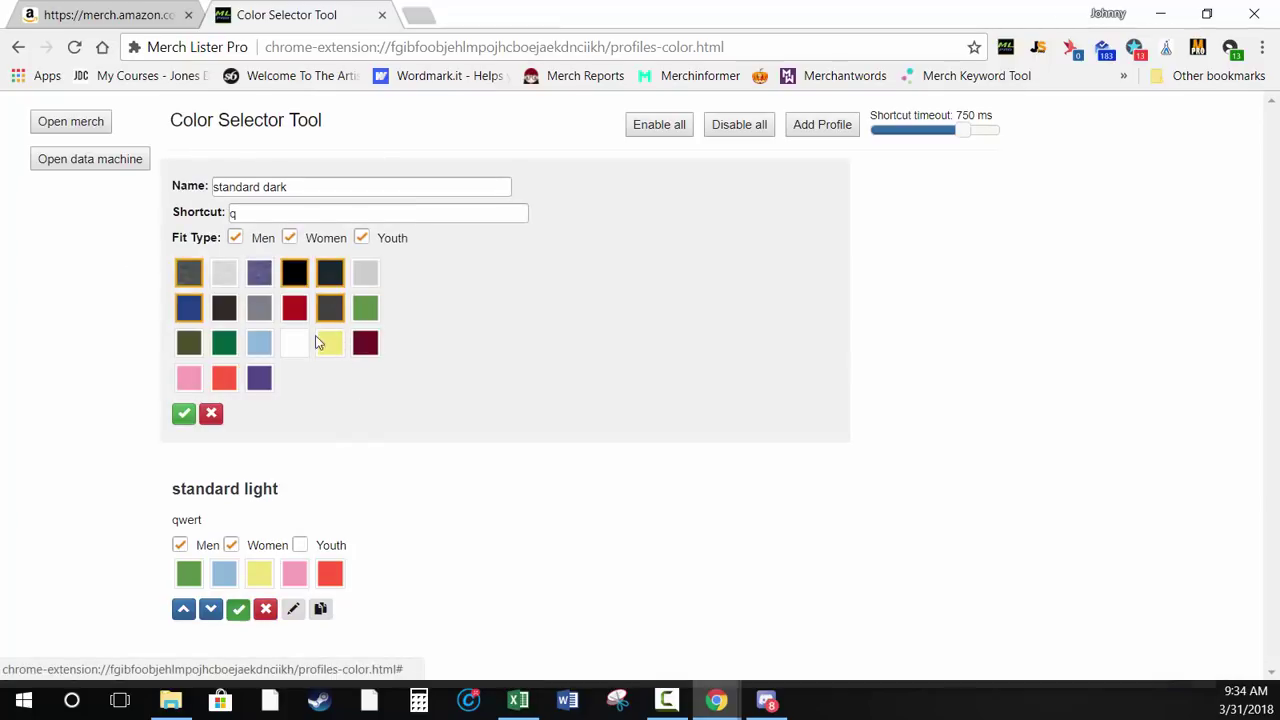
pyautogui.click(187, 310)
pyautogui.click(184, 414)
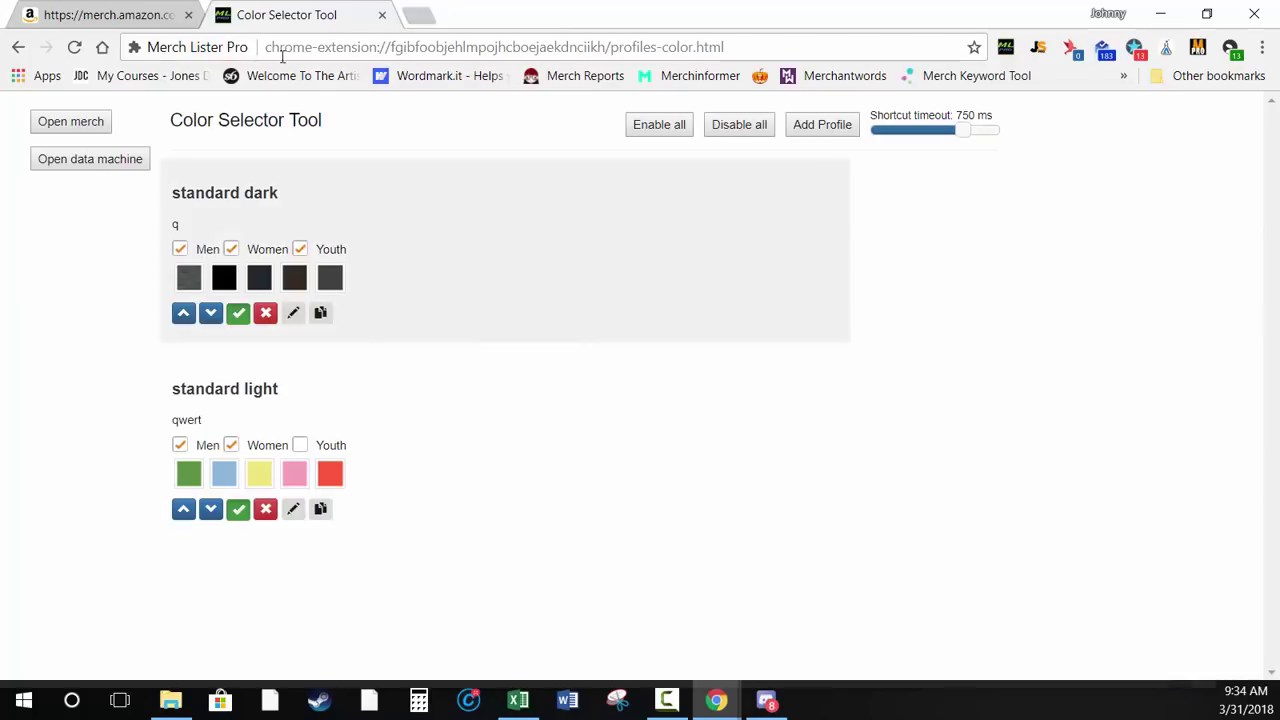
# Apply the updated standard dark color profile to the T-shirt listing
pyautogui.click(133, 17)
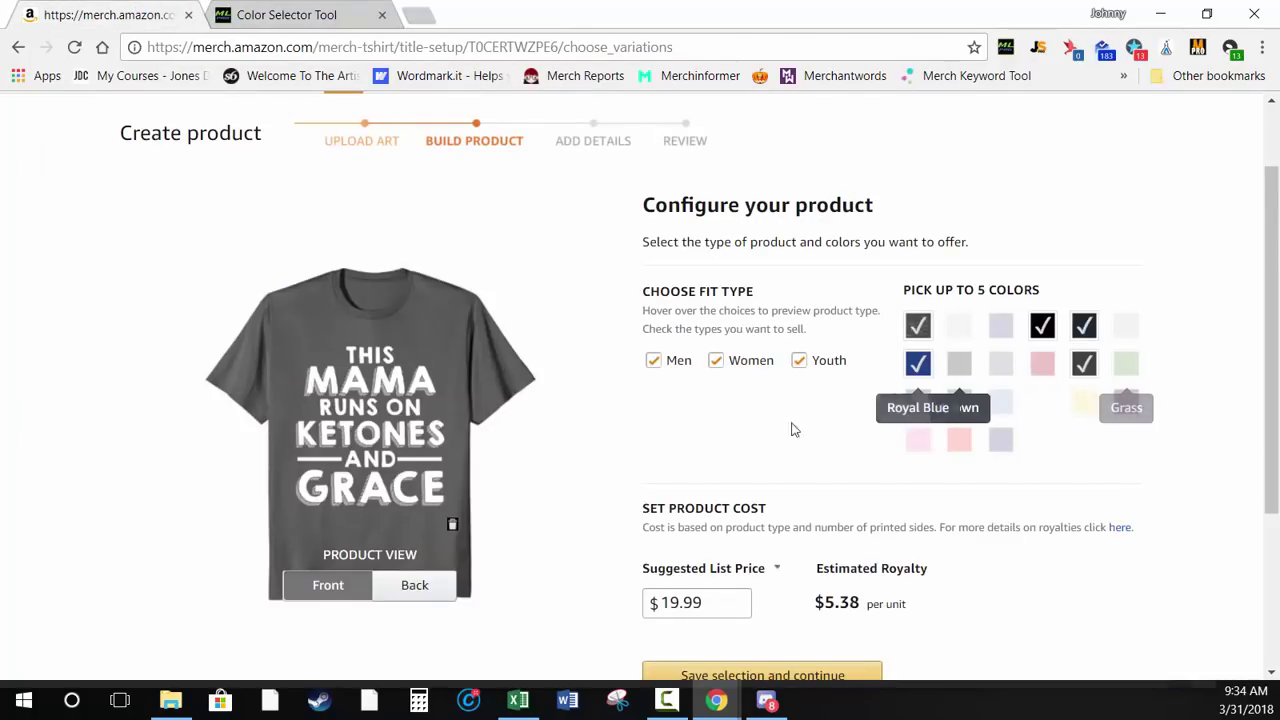
pyautogui.rightClick(705, 420)
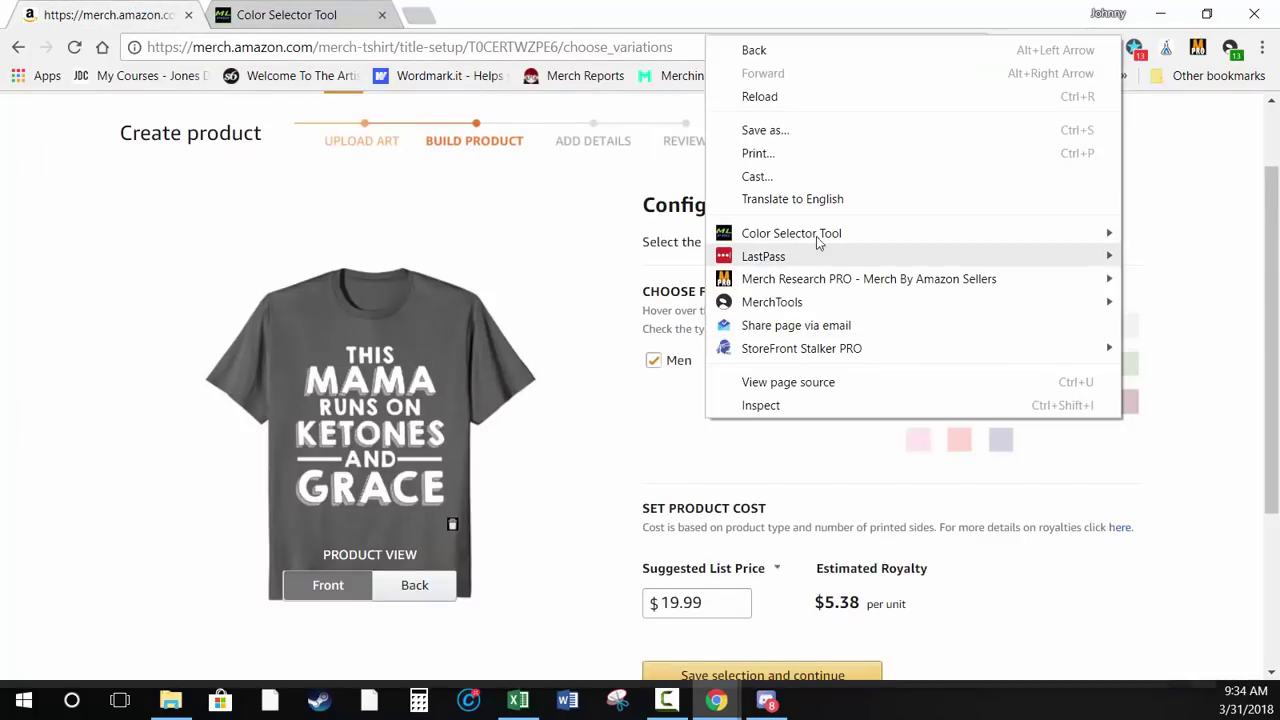
pyautogui.moveTo(831, 233)
pyautogui.click(1190, 230)
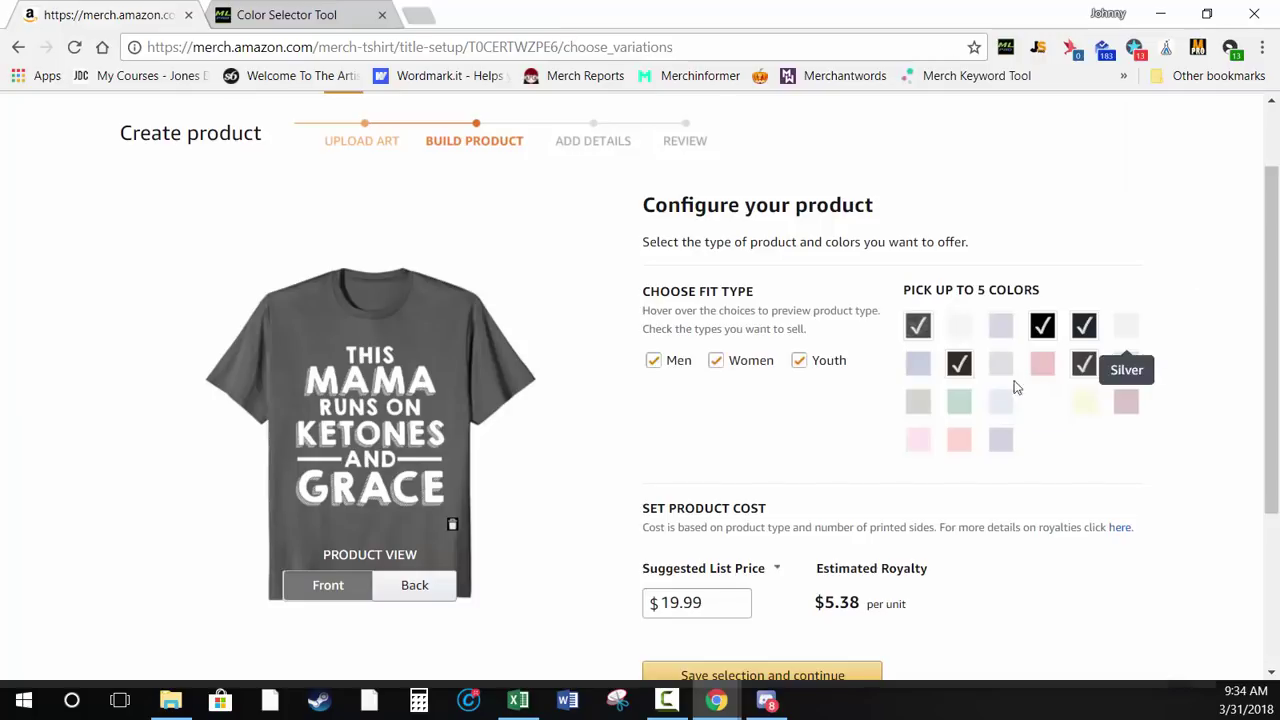
# Duplicate the standard dark profile and replace brown with royal blue in the copy
pyautogui.click(290, 14)
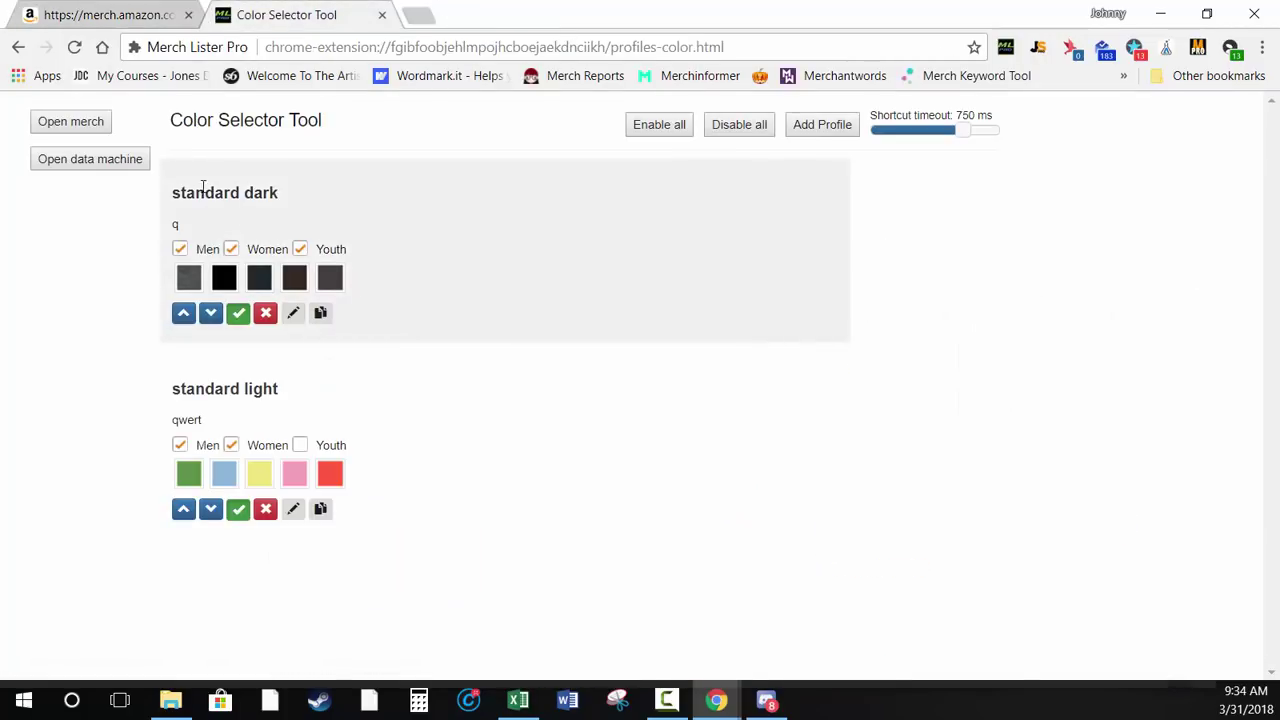
pyautogui.click(321, 318)
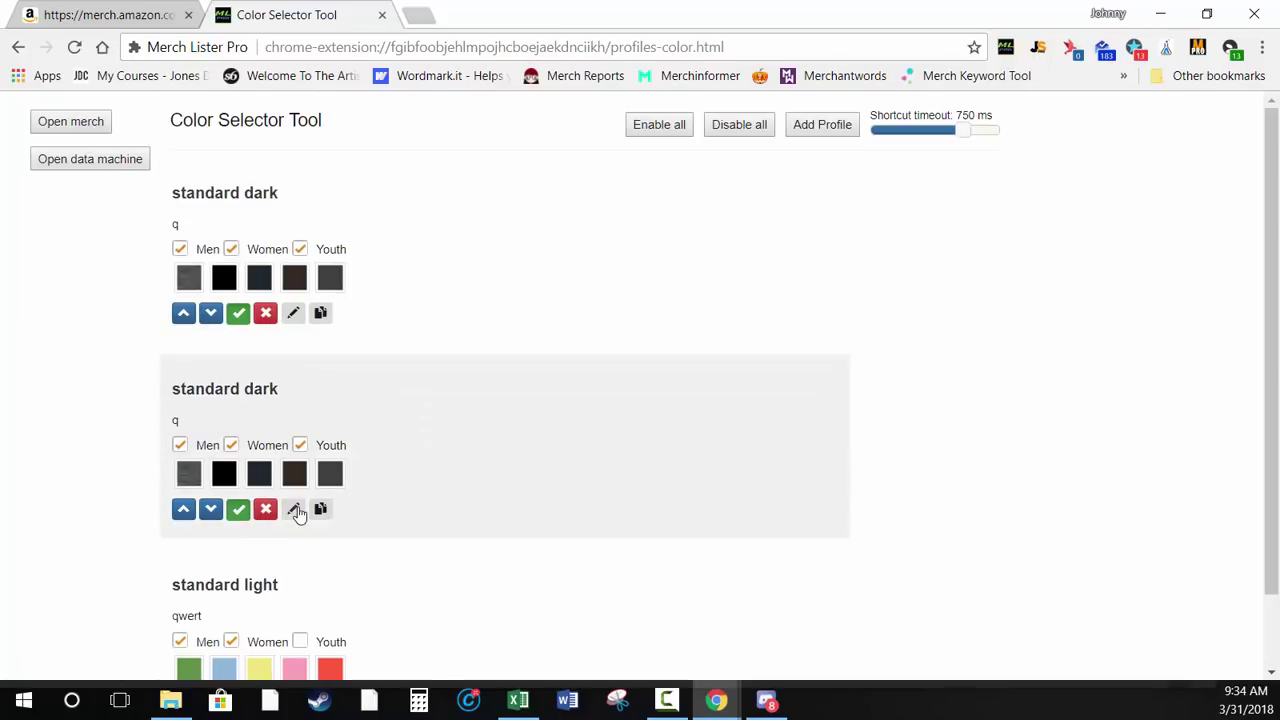
pyautogui.click(293, 509)
pyautogui.click(224, 504)
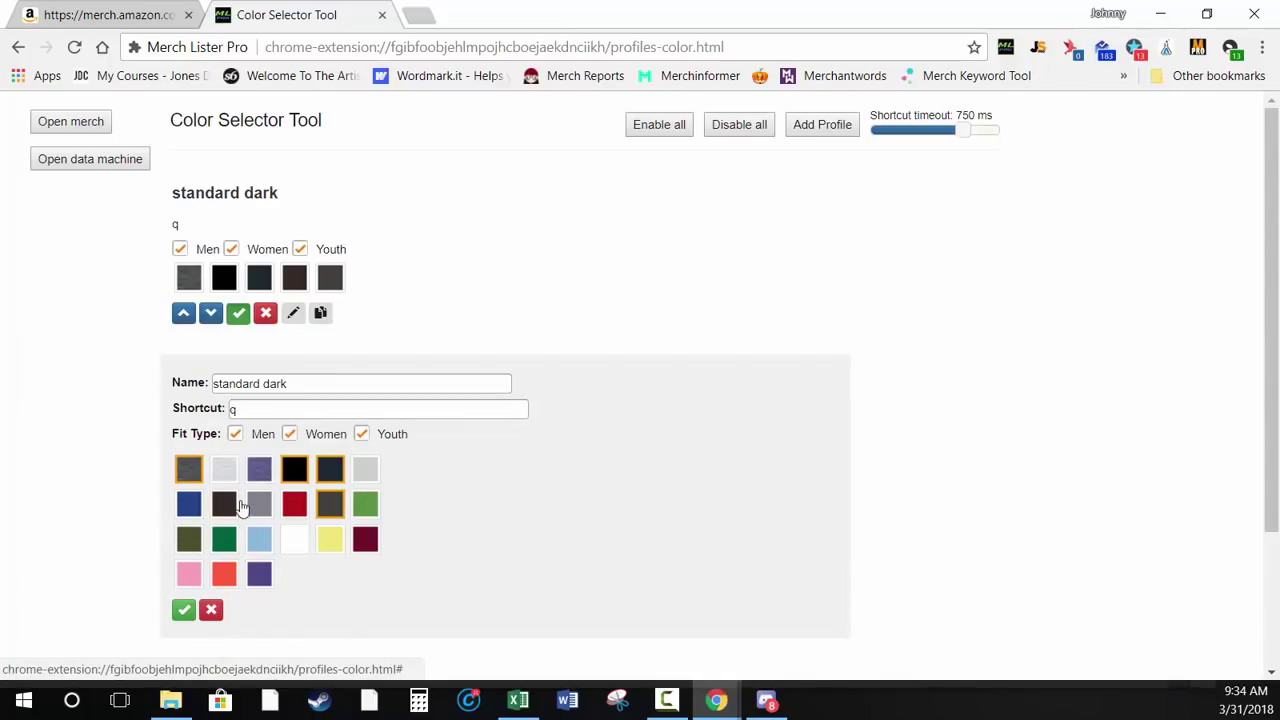
pyautogui.click(188, 508)
# Set the duplicated profile's shortcut to "qa" and save the profile
pyautogui.click(267, 411)
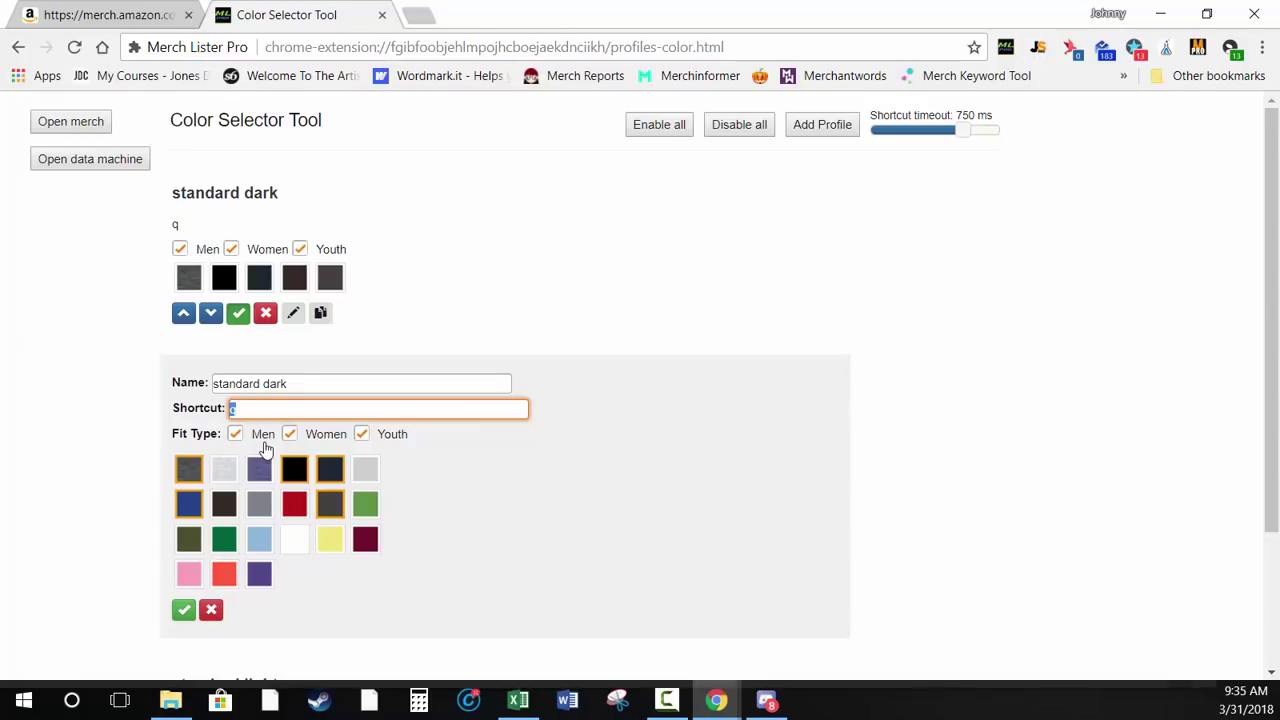
pyautogui.write('qa')
pyautogui.click(184, 609)
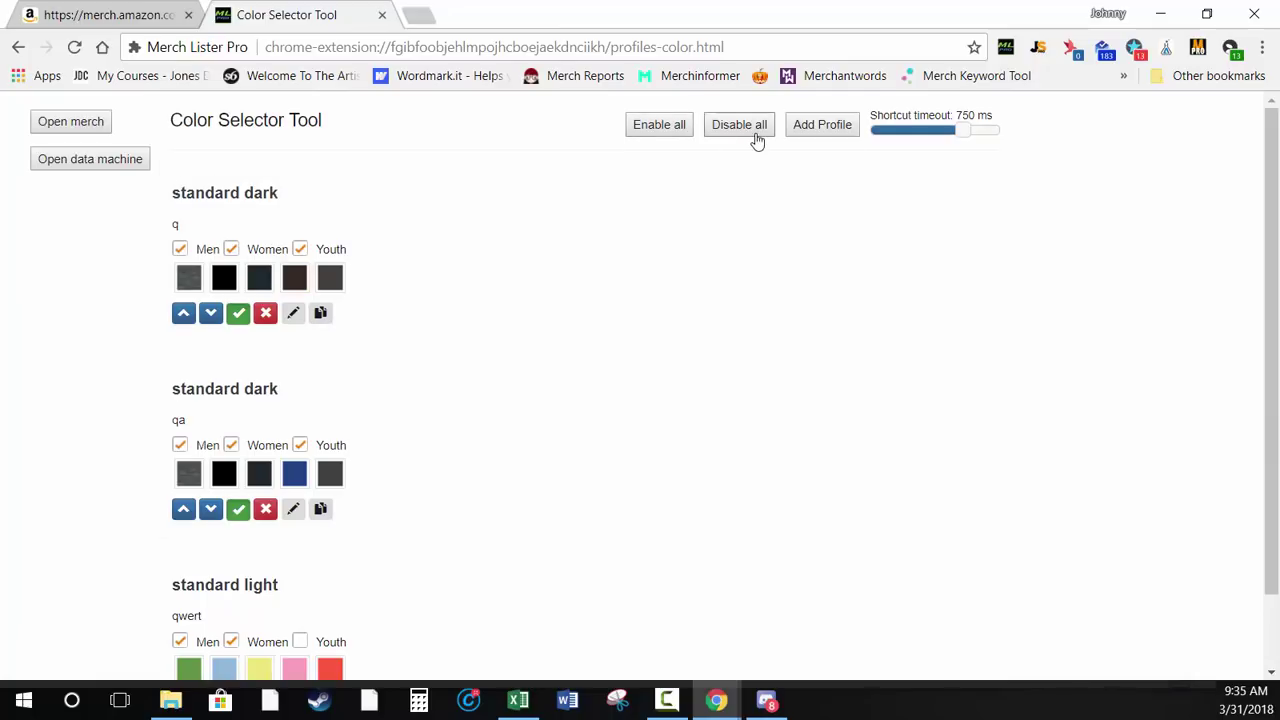
# Open and close the blank new-profile form, and check the color profile choices offered on the T-shirt listing
pyautogui.click(821, 130)
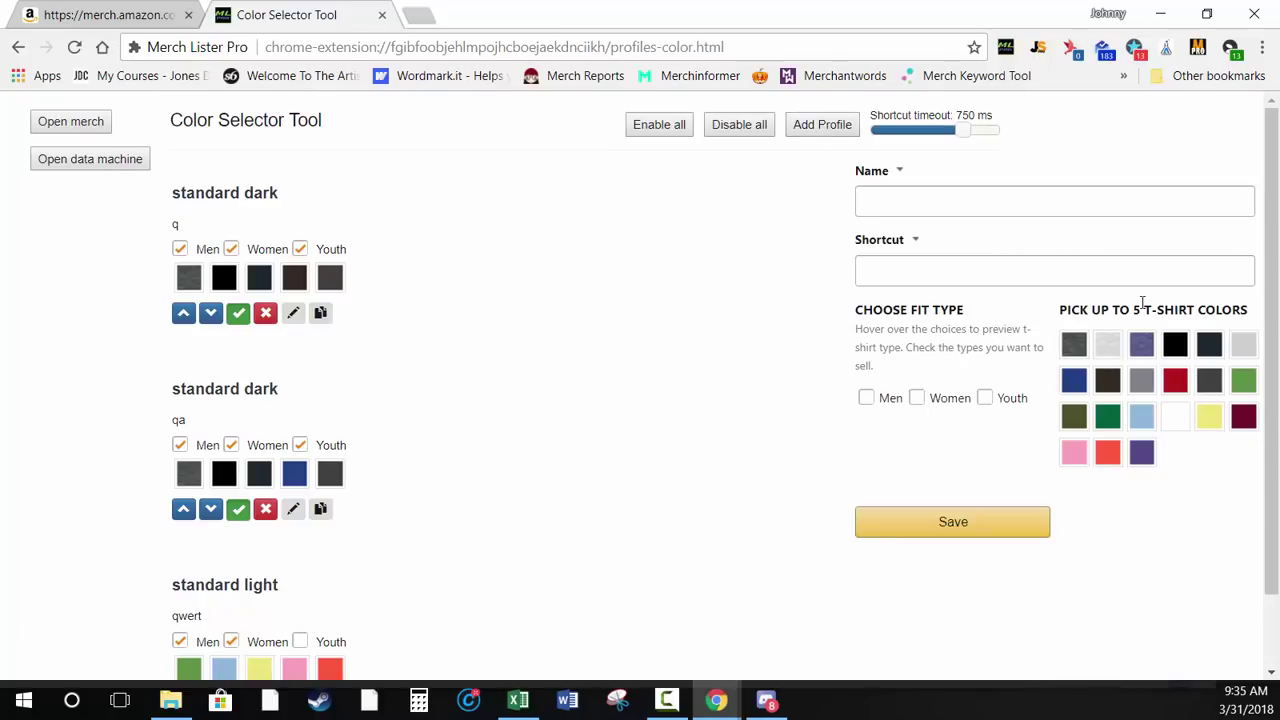
pyautogui.click(818, 130)
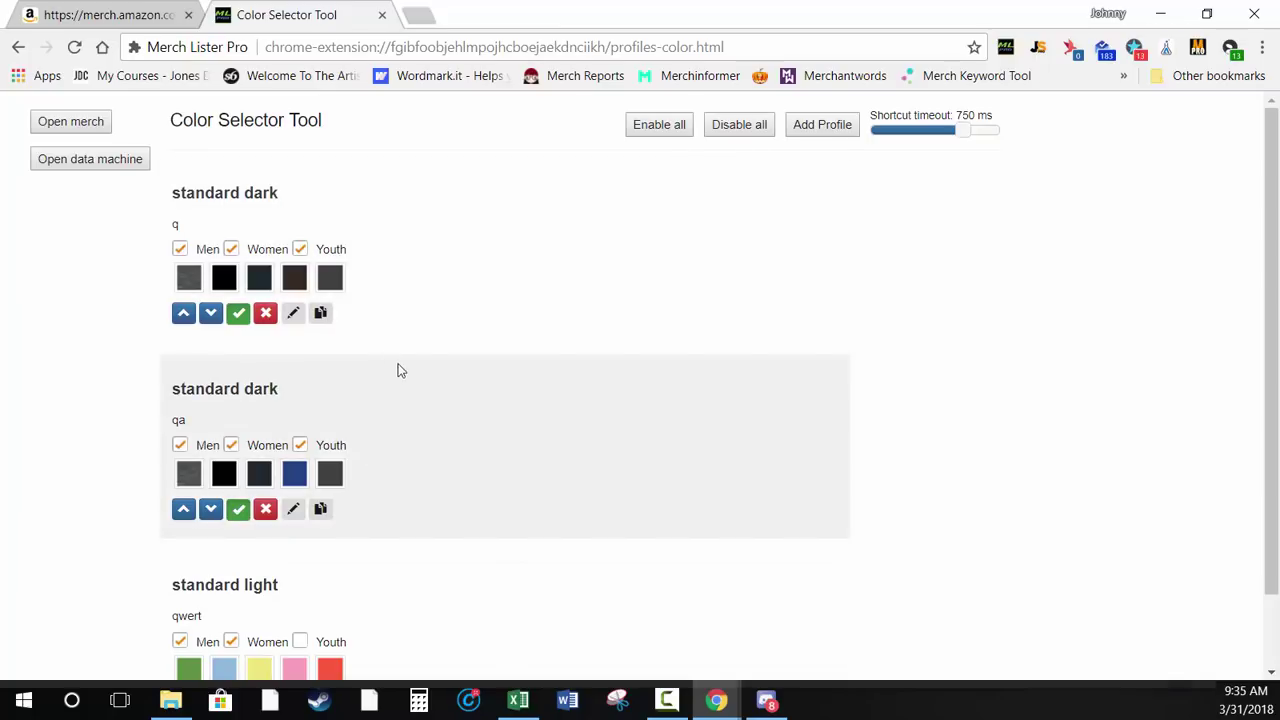
pyautogui.click(135, 15)
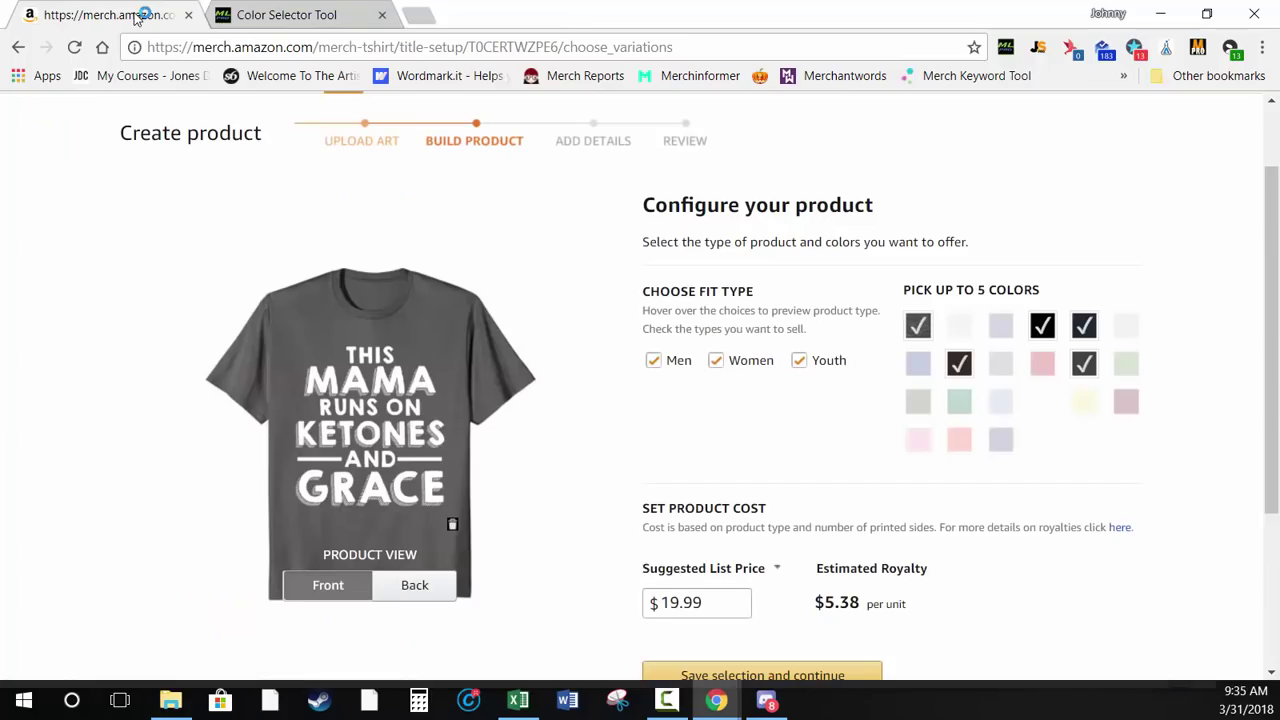
pyautogui.rightClick(543, 239)
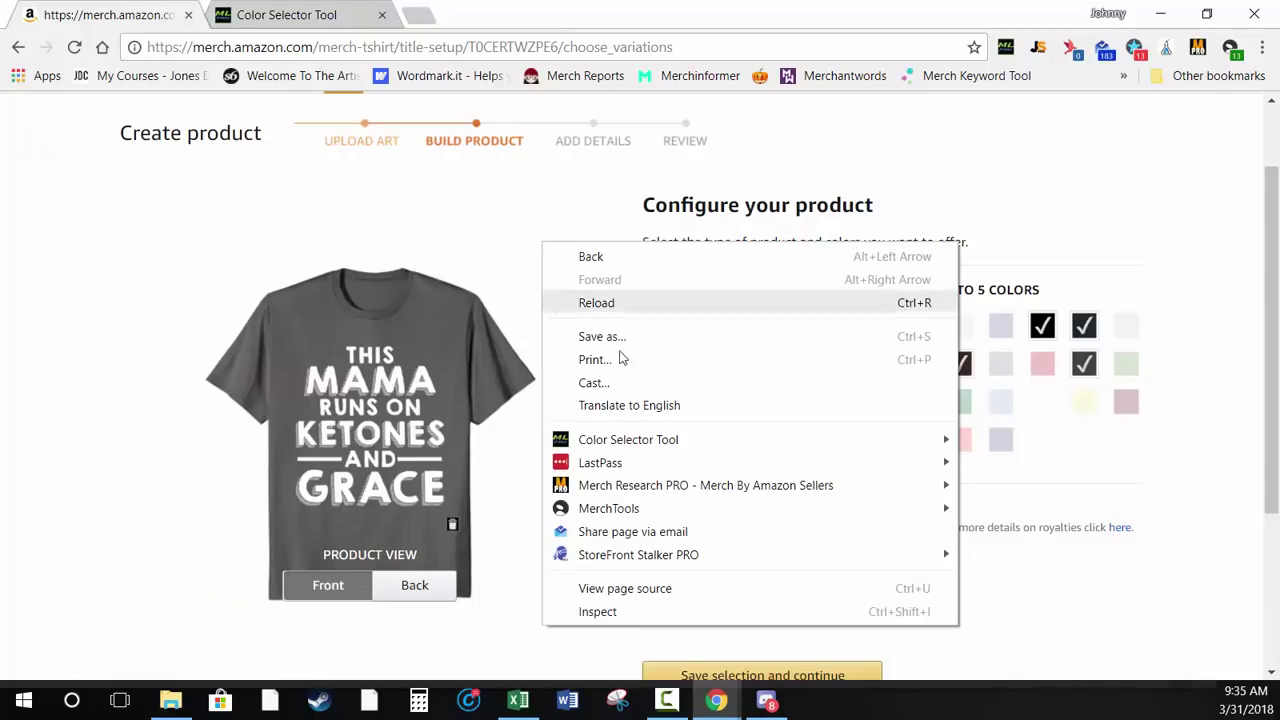
pyautogui.moveTo(648, 450)
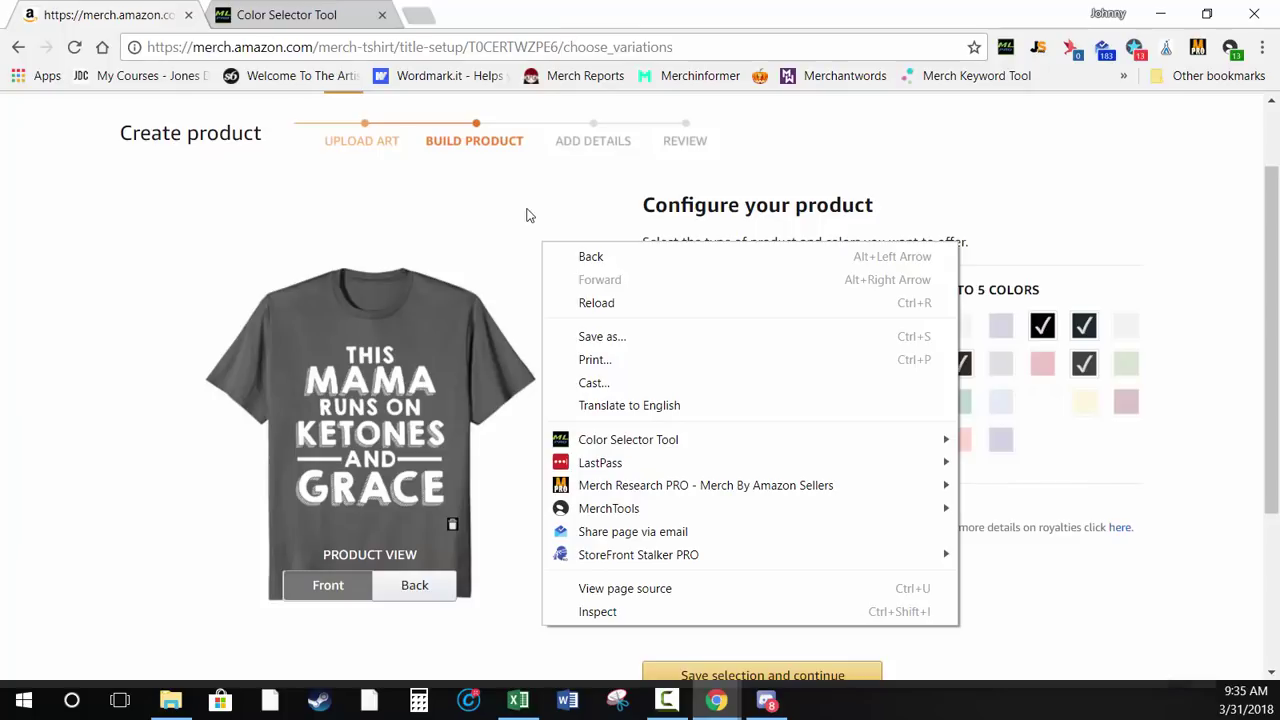
# Rename the duplicated standard dark profile as "non-standard dark" and save it
pyautogui.click(278, 22)
pyautogui.click(278, 22)
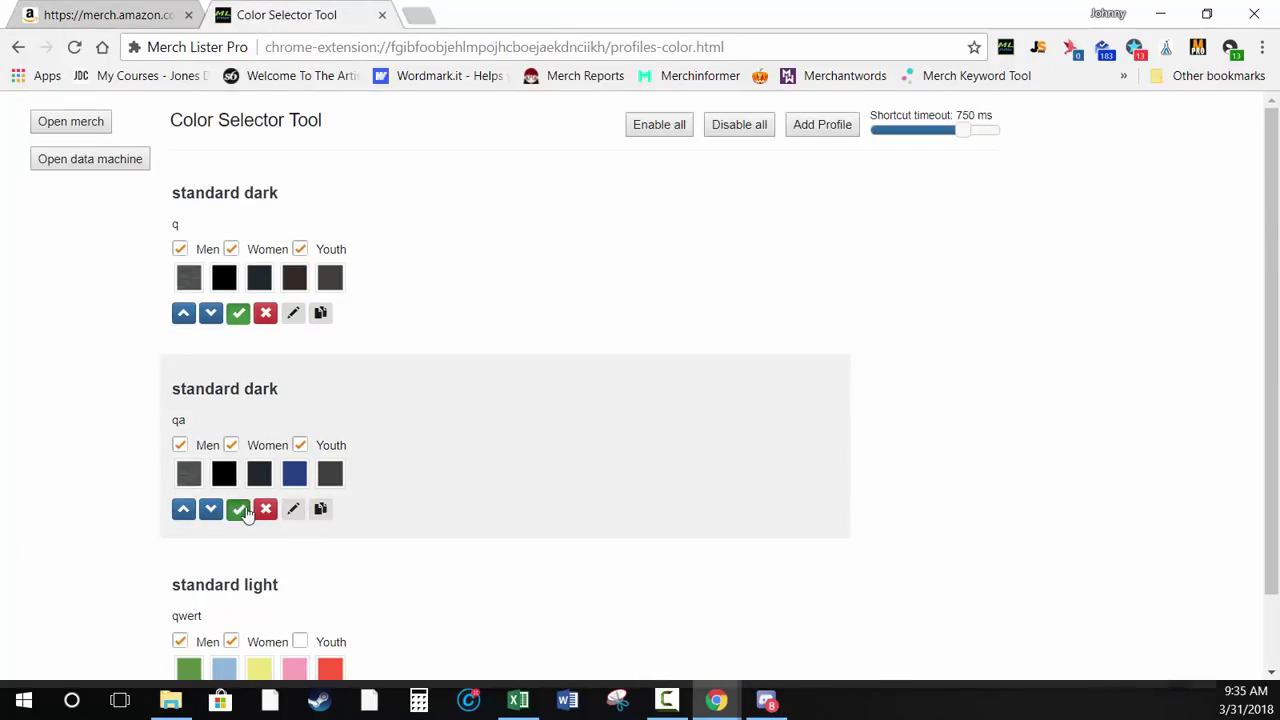
pyautogui.click(293, 509)
pyautogui.click(258, 383)
pyautogui.press('Left')
pyautogui.press('Left')
pyautogui.press('Left')
pyautogui.press('Left')
pyautogui.press('Left')
pyautogui.write('non-')
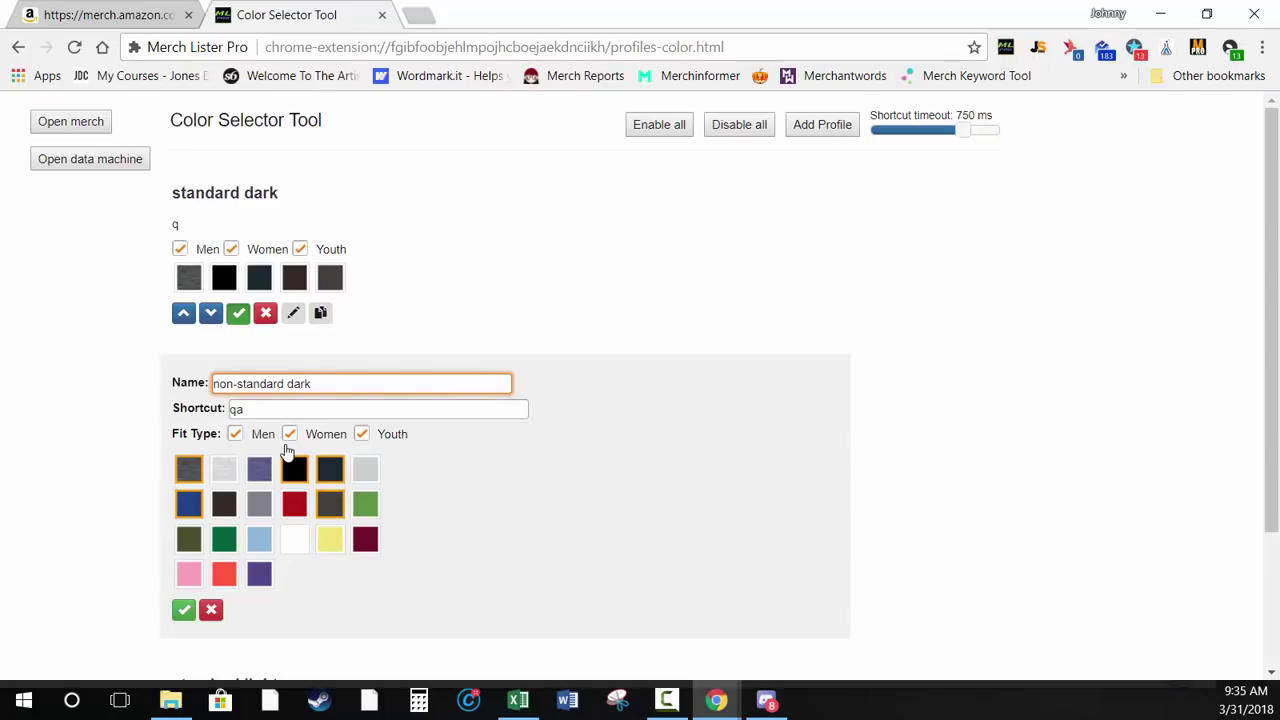
pyautogui.click(183, 609)
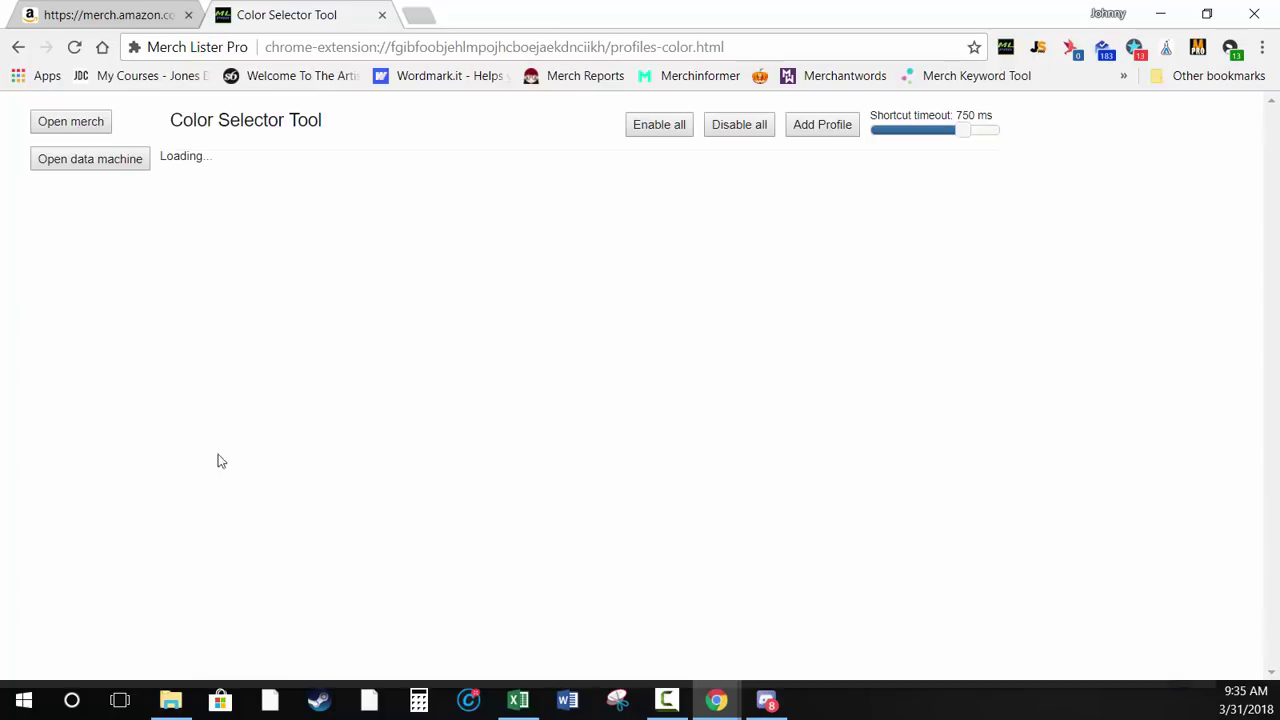
# Check the renamed profile among the listing's color profile choices and apply the standard light profile to the T-shirt
pyautogui.click(115, 15)
pyautogui.rightClick(578, 225)
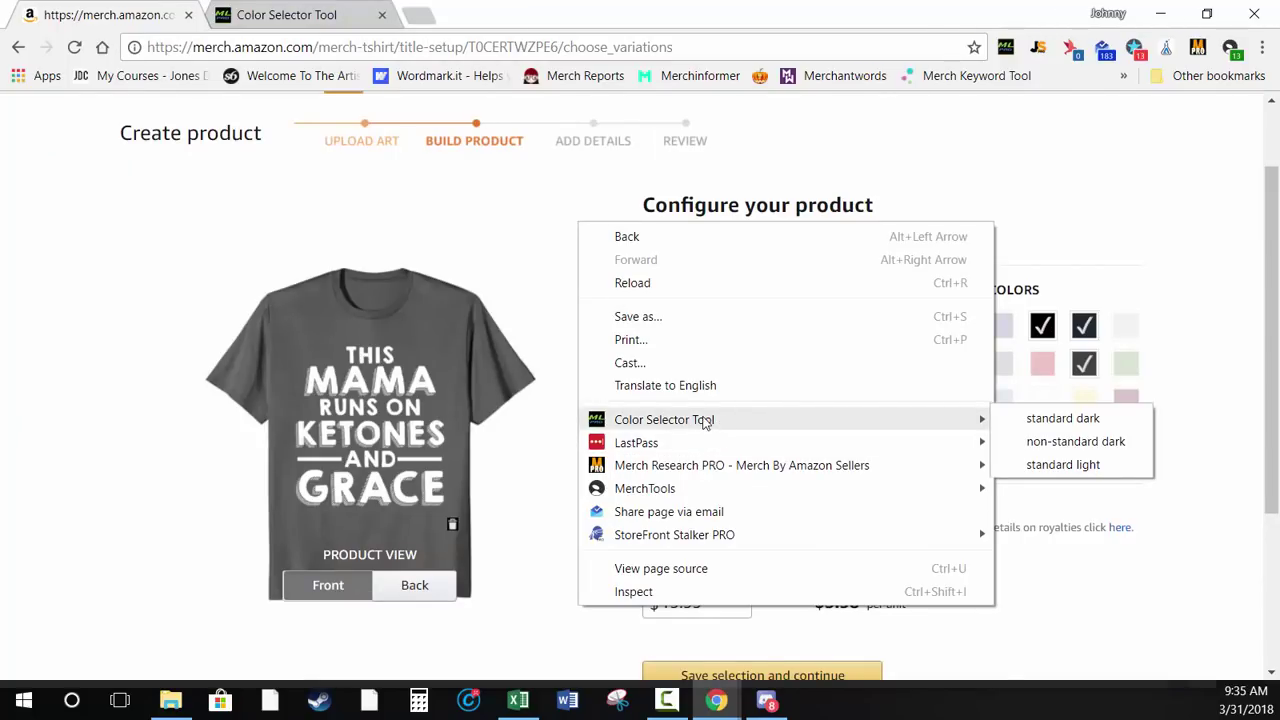
pyautogui.click(501, 224)
pyautogui.rightClick(501, 224)
pyautogui.moveTo(620, 418)
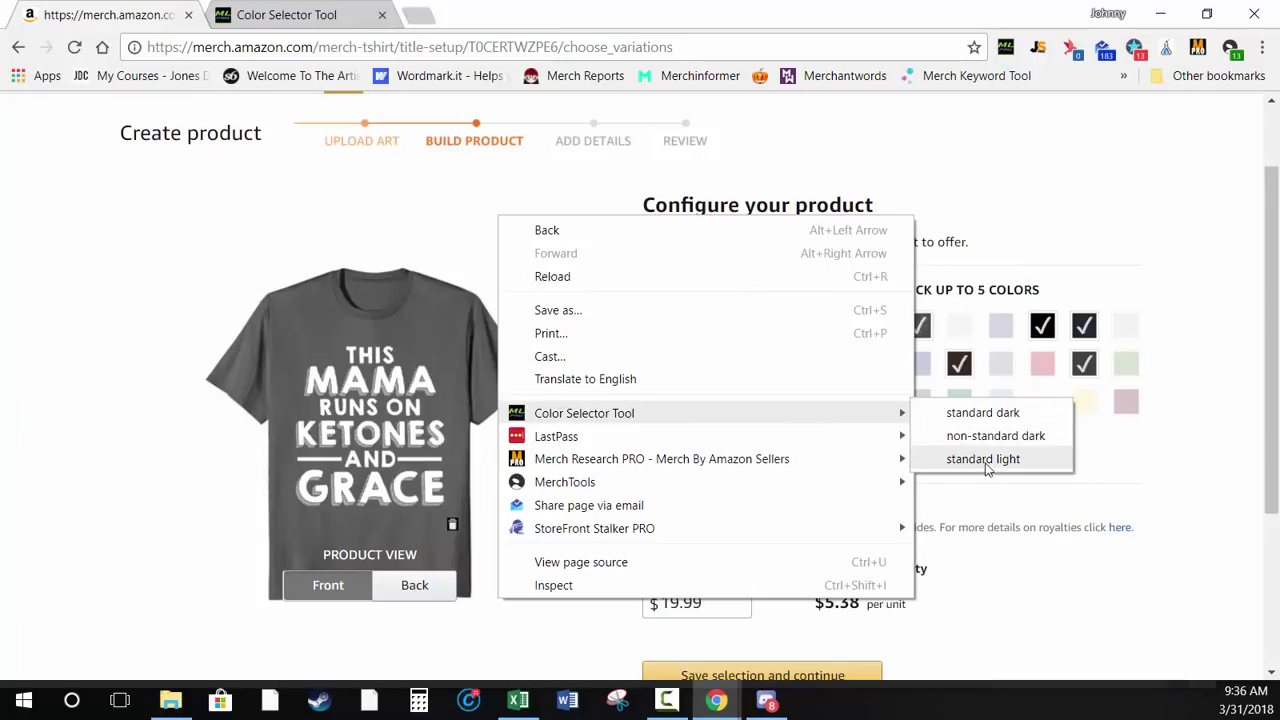
pyautogui.click(983, 459)
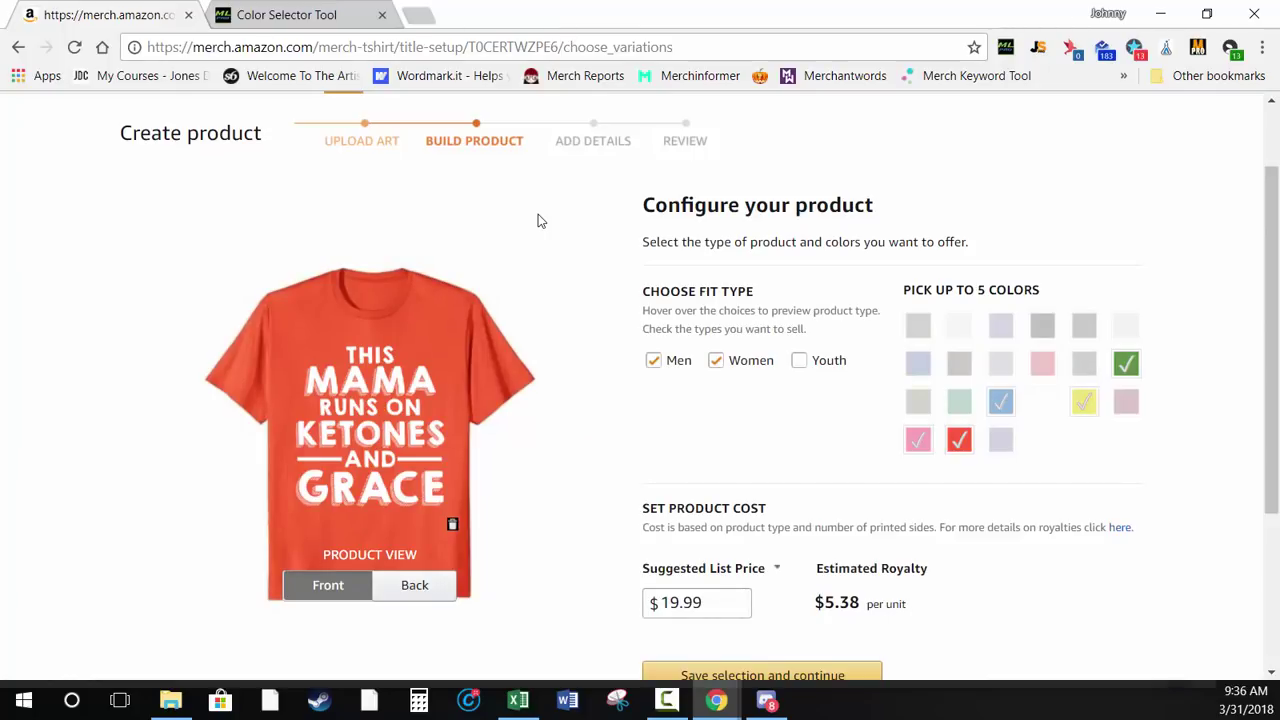
# Open a blank new-profile form at its shortcut setting and review the shortcuts of the existing profiles
pyautogui.click(368, 14)
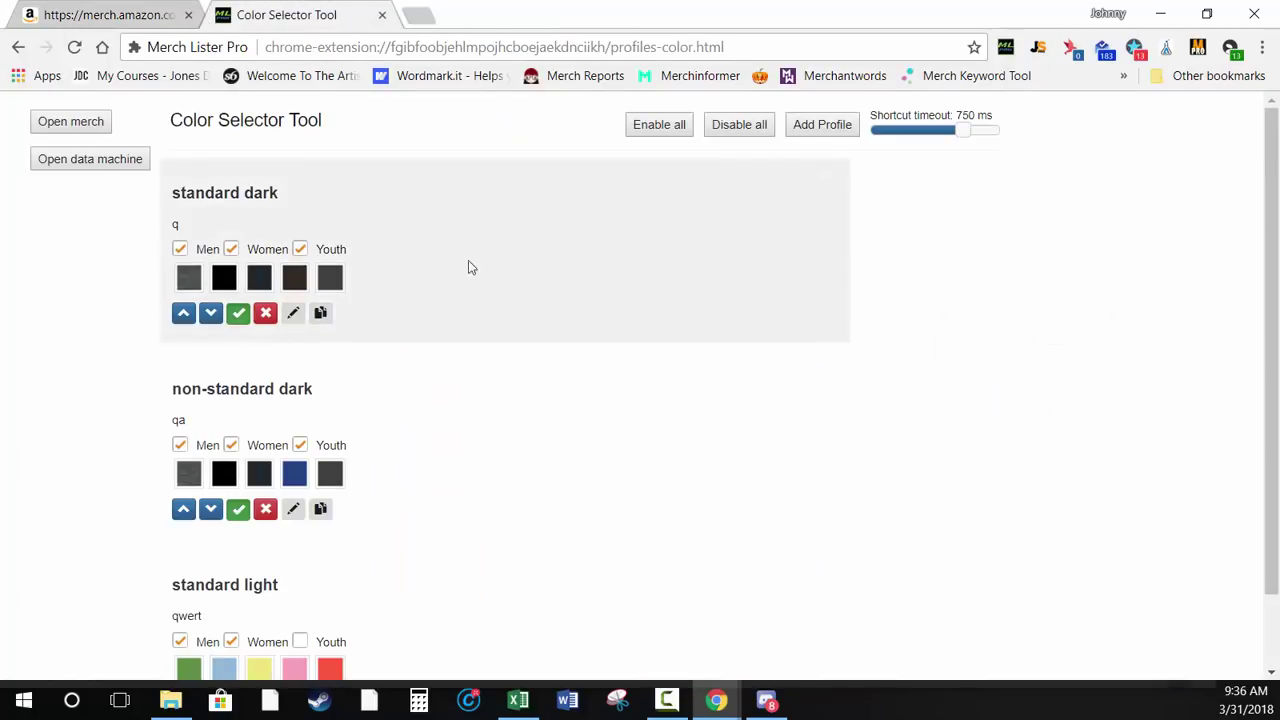
pyautogui.click(811, 143)
pyautogui.click(947, 278)
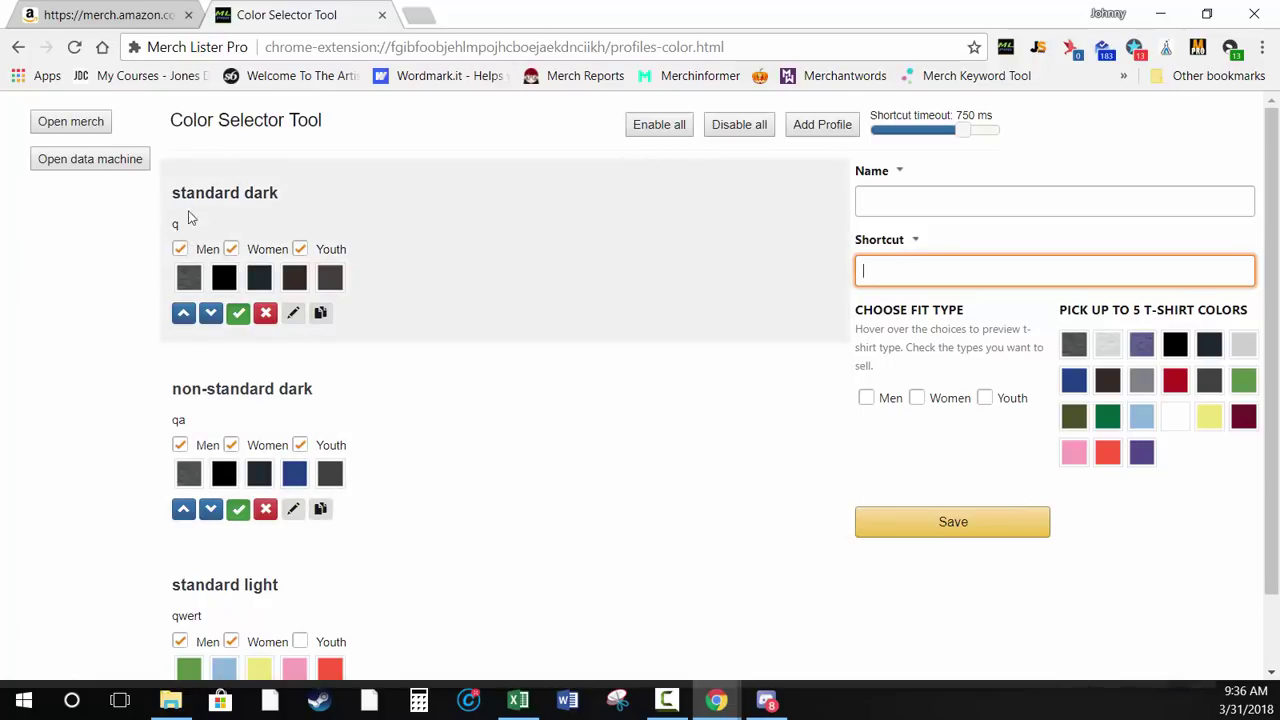
pyautogui.scroll(-1, 280, 393)
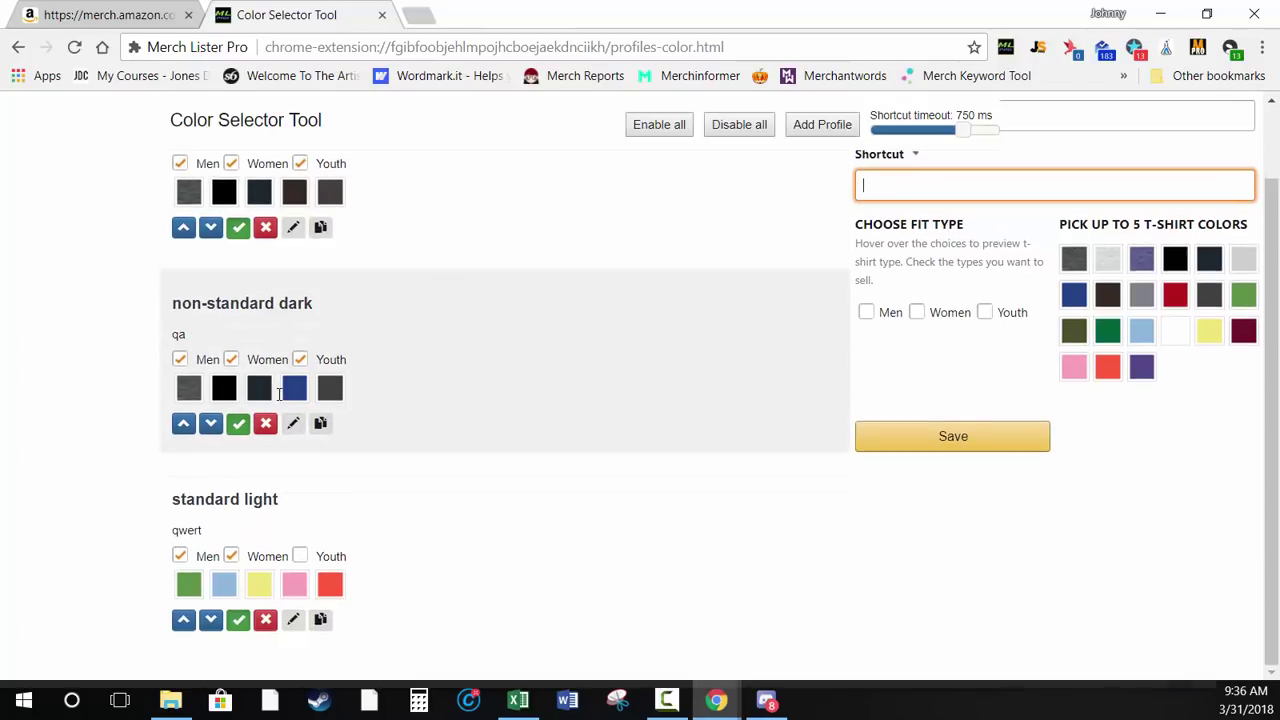
# Test the non-standard dark and standard light shortcuts from the listing's suggested list price field, and trim the price to $19.9
pyautogui.click(105, 14)
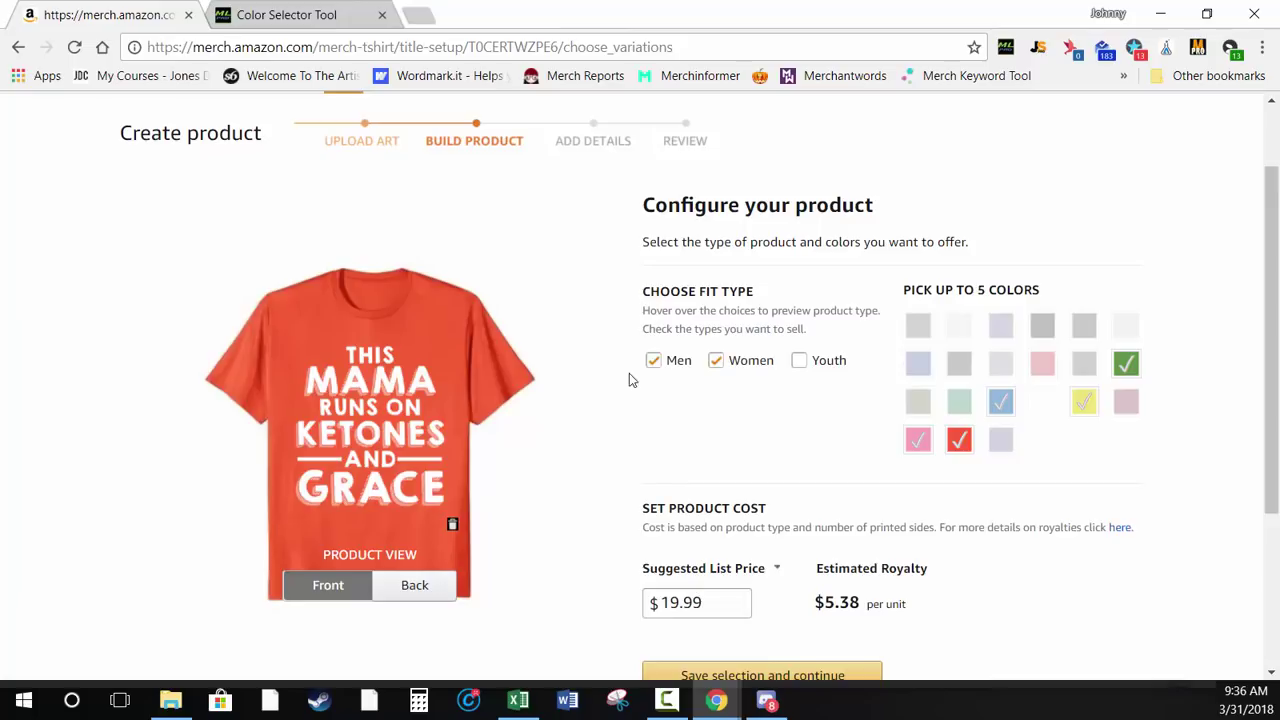
pyautogui.click(698, 601)
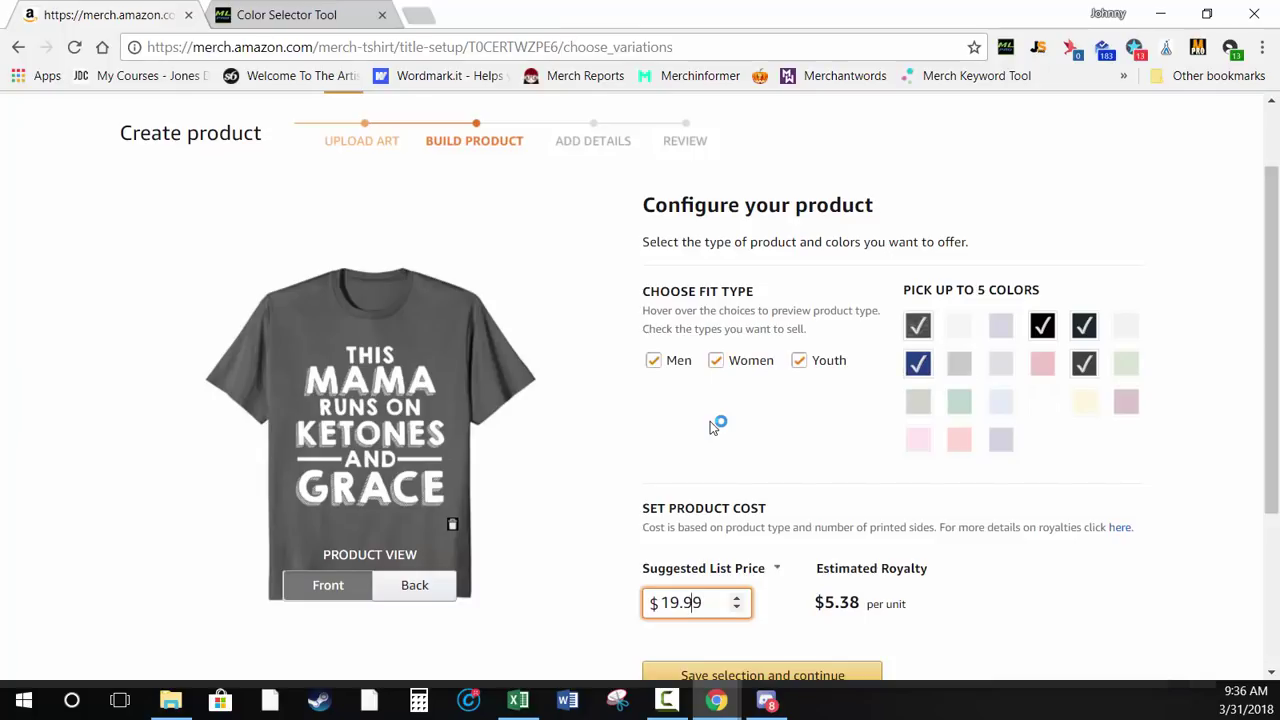
pyautogui.press('BackSpace')
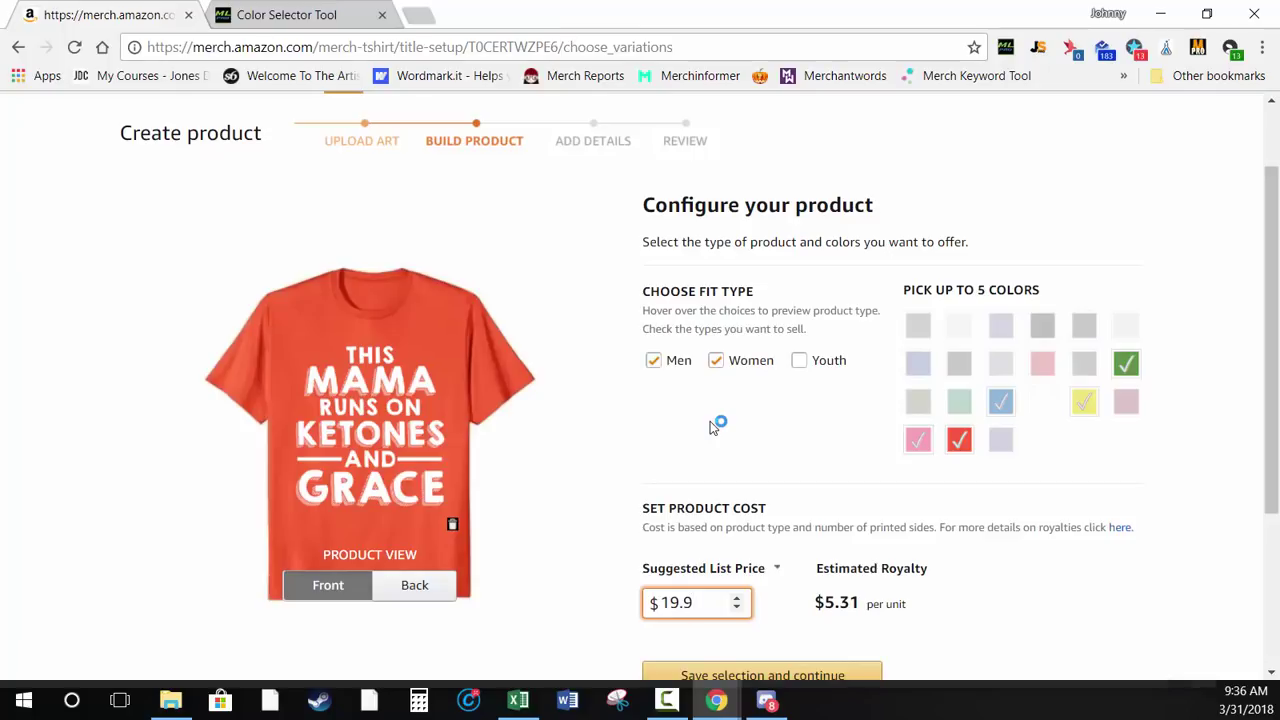
pyautogui.click(745, 476)
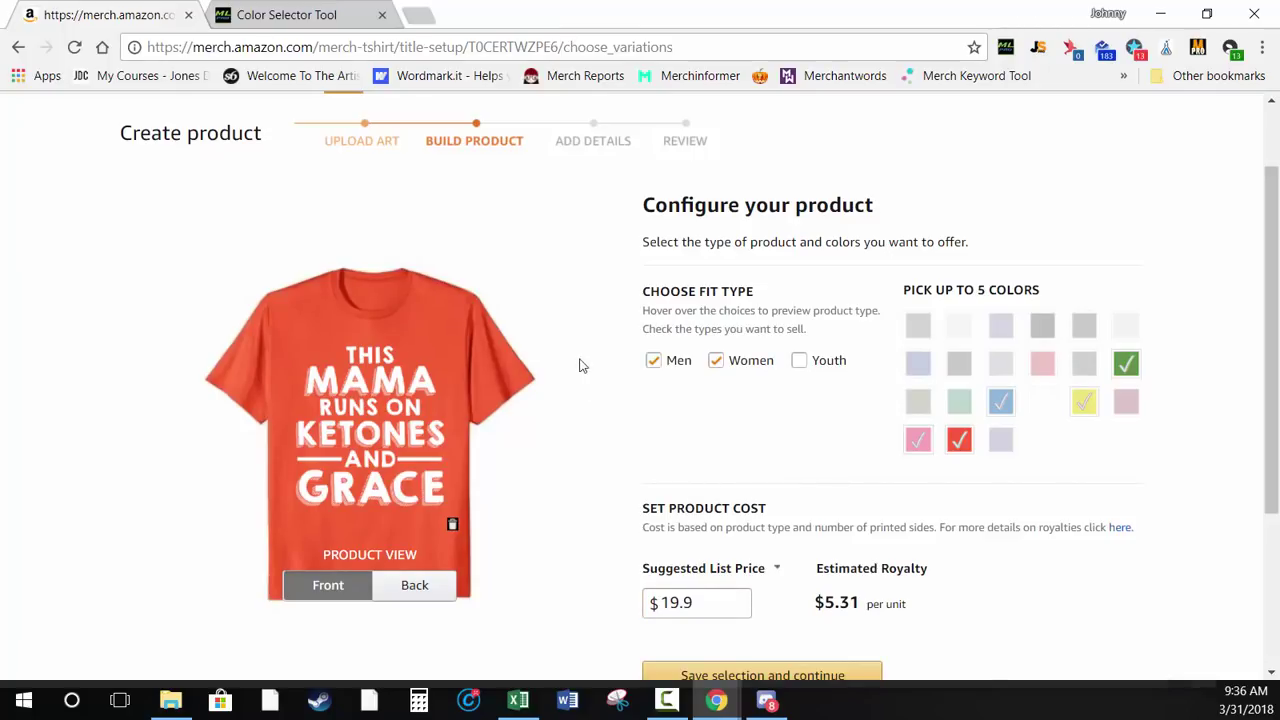
# Return to the color profiles, close the new-profile form and lower the shortcut timeout to its minimum
pyautogui.click(272, 22)
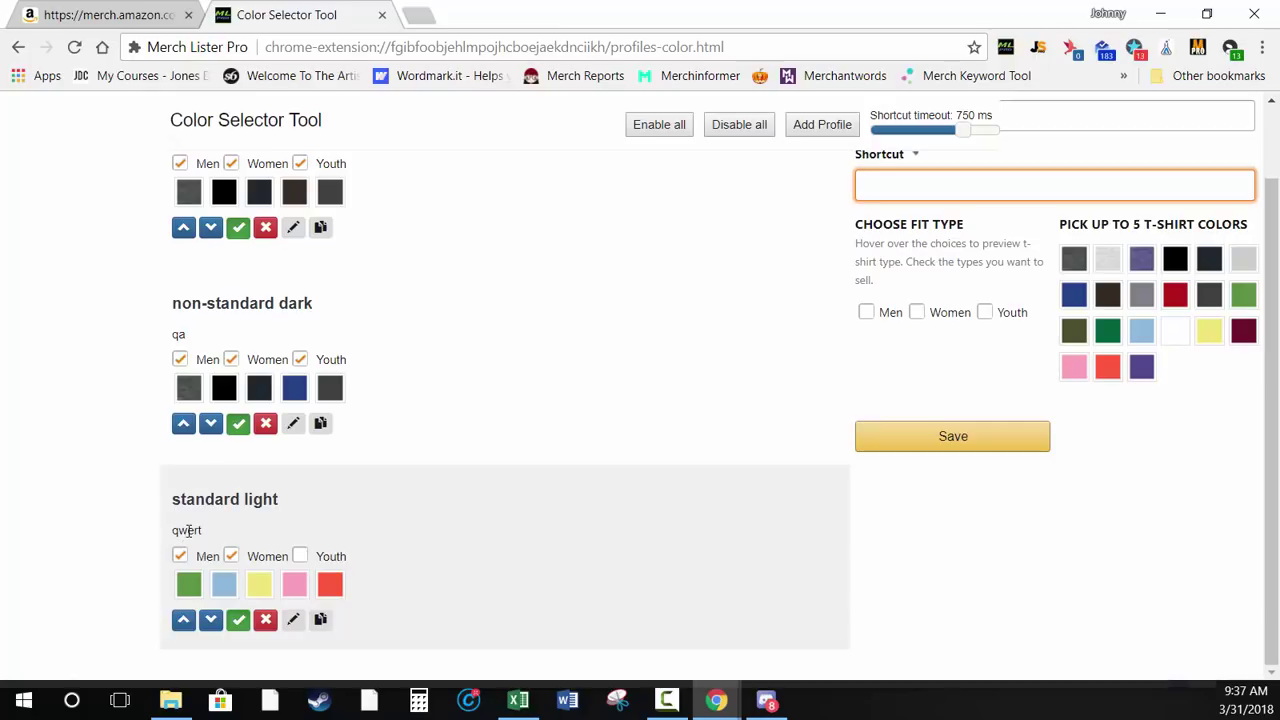
pyautogui.scroll(1, 934, 640)
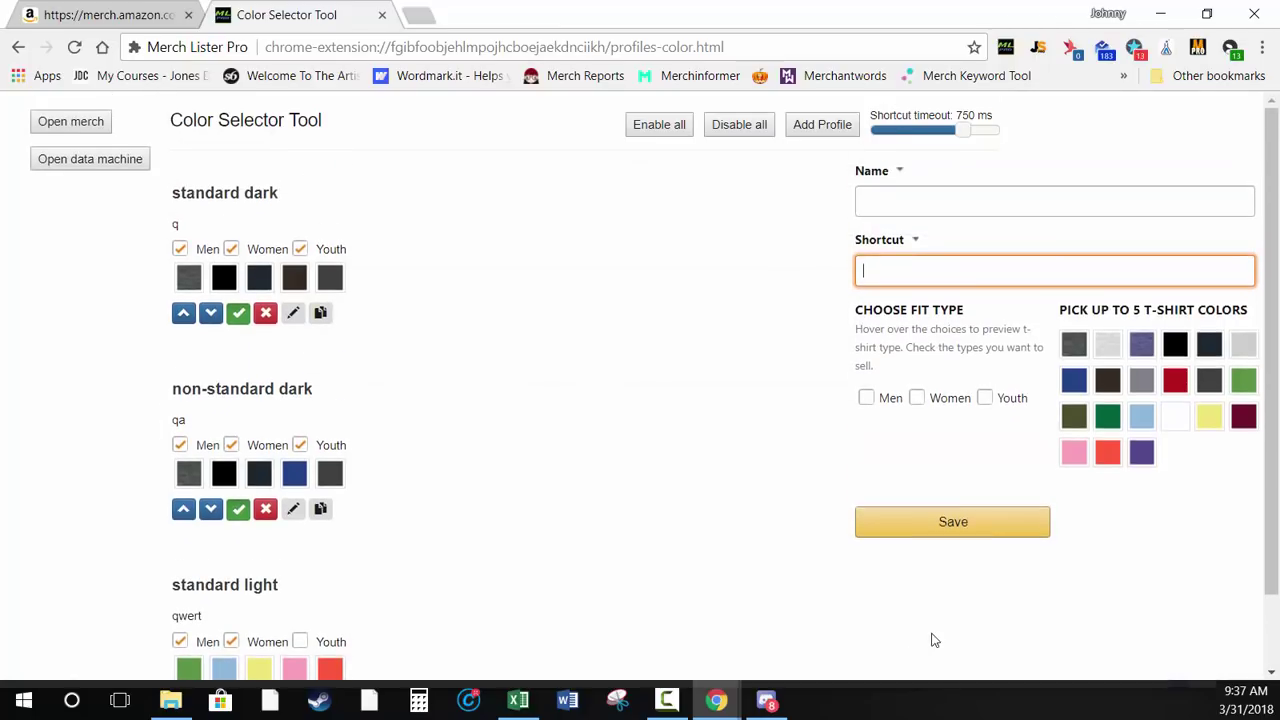
pyautogui.click(824, 128)
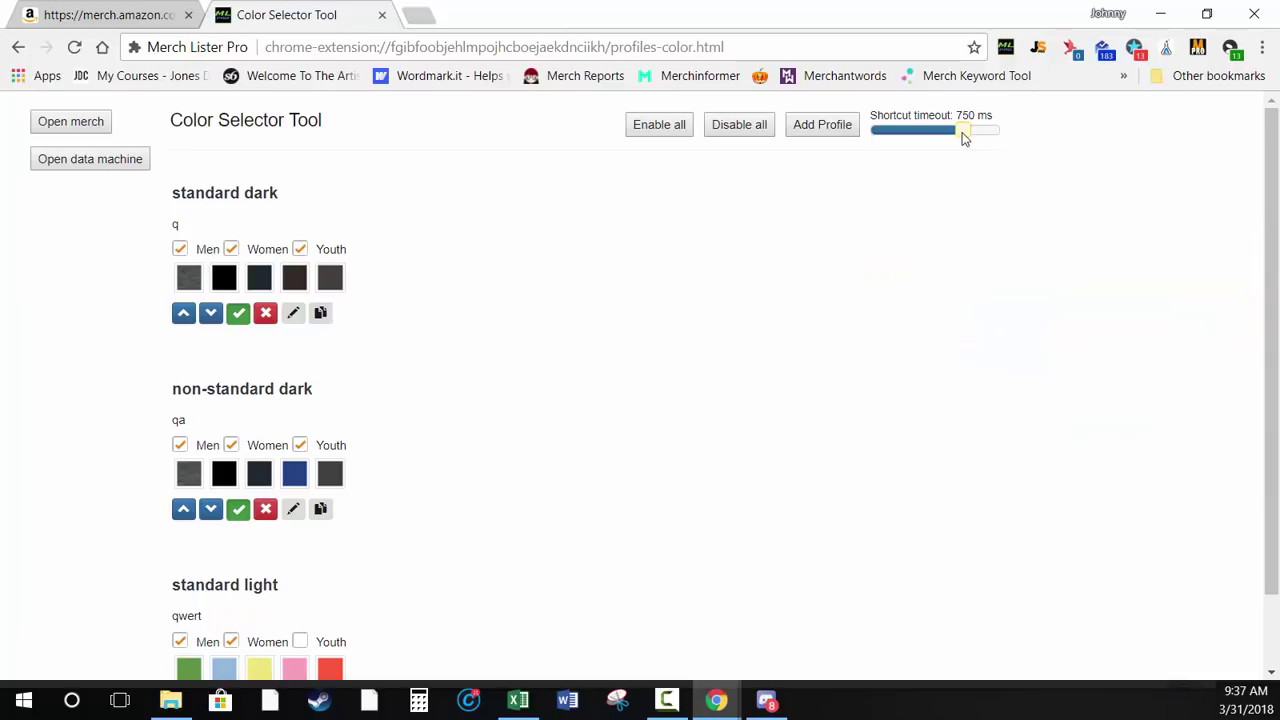
pyautogui.moveTo(963, 138); pyautogui.dragTo(863, 140)
# Test the shortcuts in the listing's suggested list price field to apply standard dark, and set the price to $19.97
pyautogui.click(137, 10)
pyautogui.click(692, 597)
pyautogui.hotkey('alt', '1')
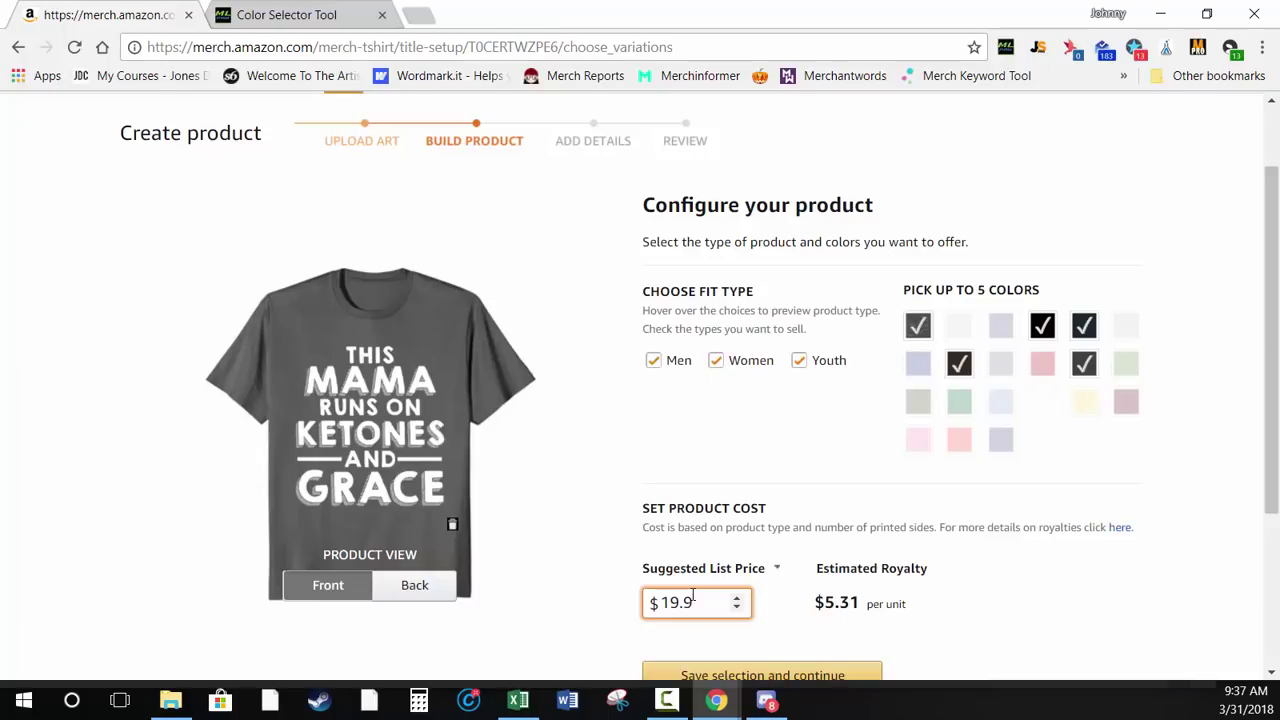
pyautogui.write('e')
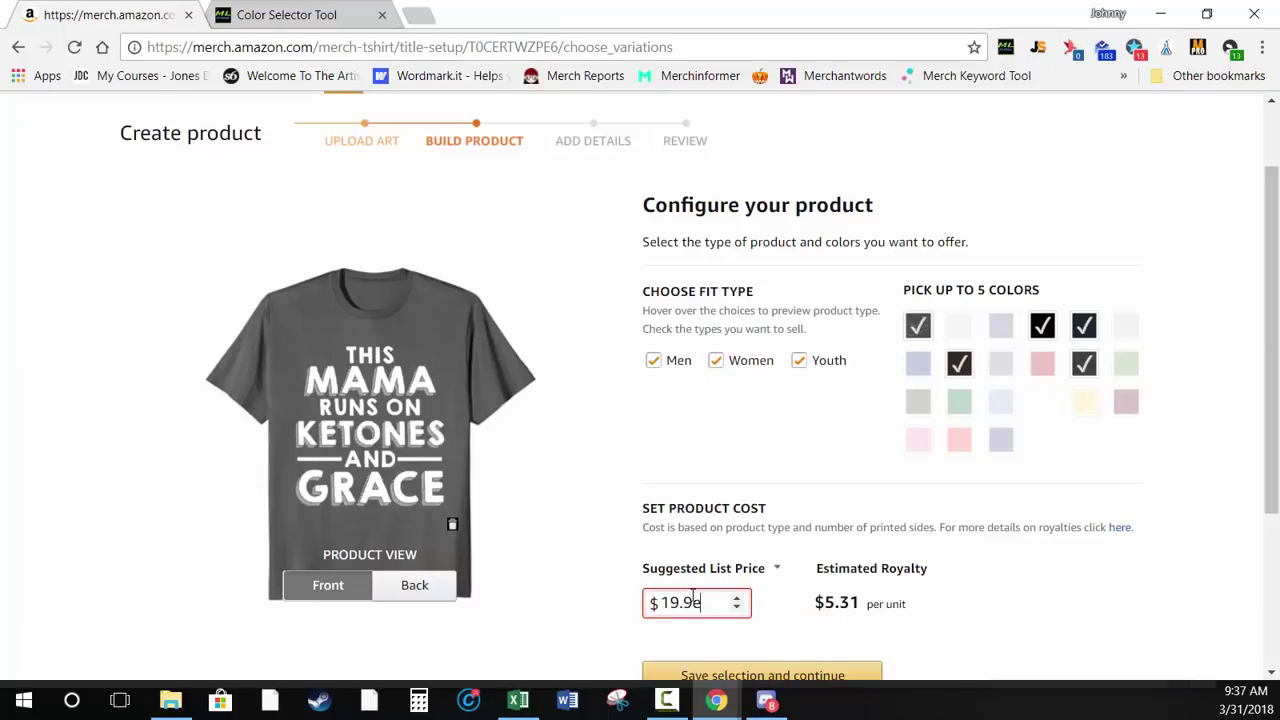
pyautogui.press('BackSpace')
pyautogui.write('7')
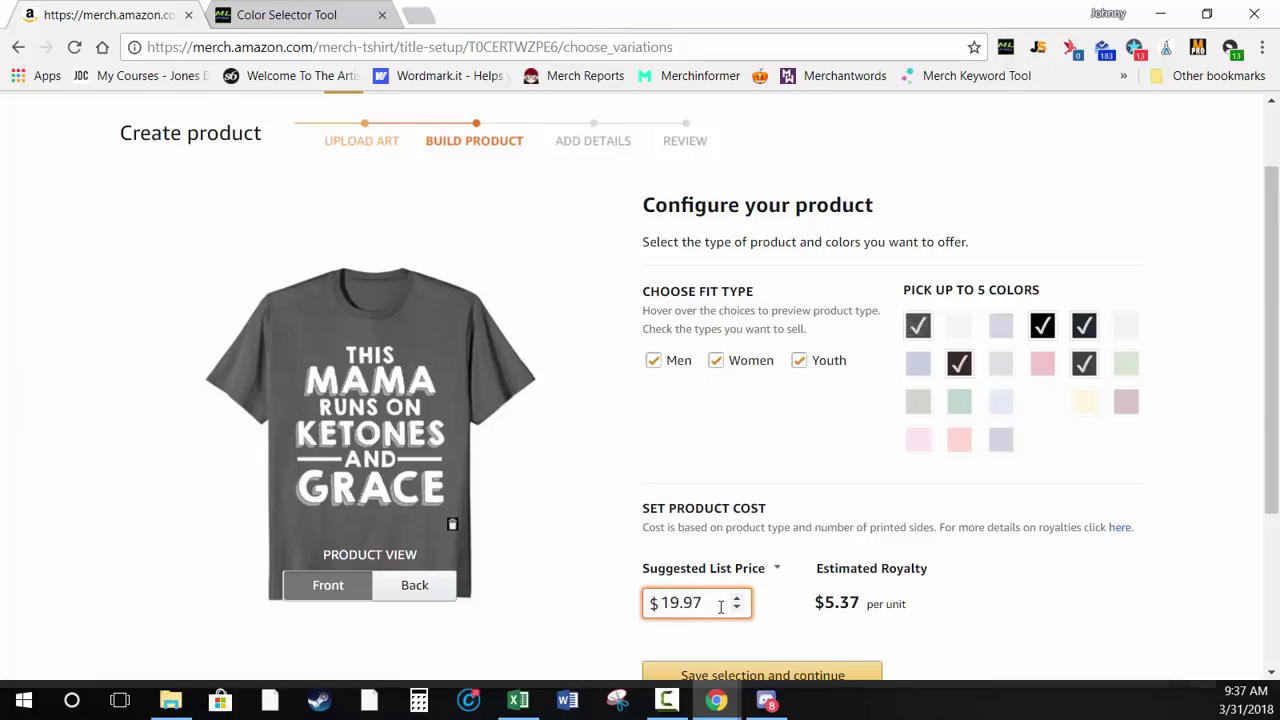
pyautogui.moveTo(720, 608)
# Set the shortcut timeout to 208 ms and test the standard light shortcut in the listing's suggested list price field
pyautogui.click(287, 14)
pyautogui.moveTo(871, 134); pyautogui.dragTo(886, 134)
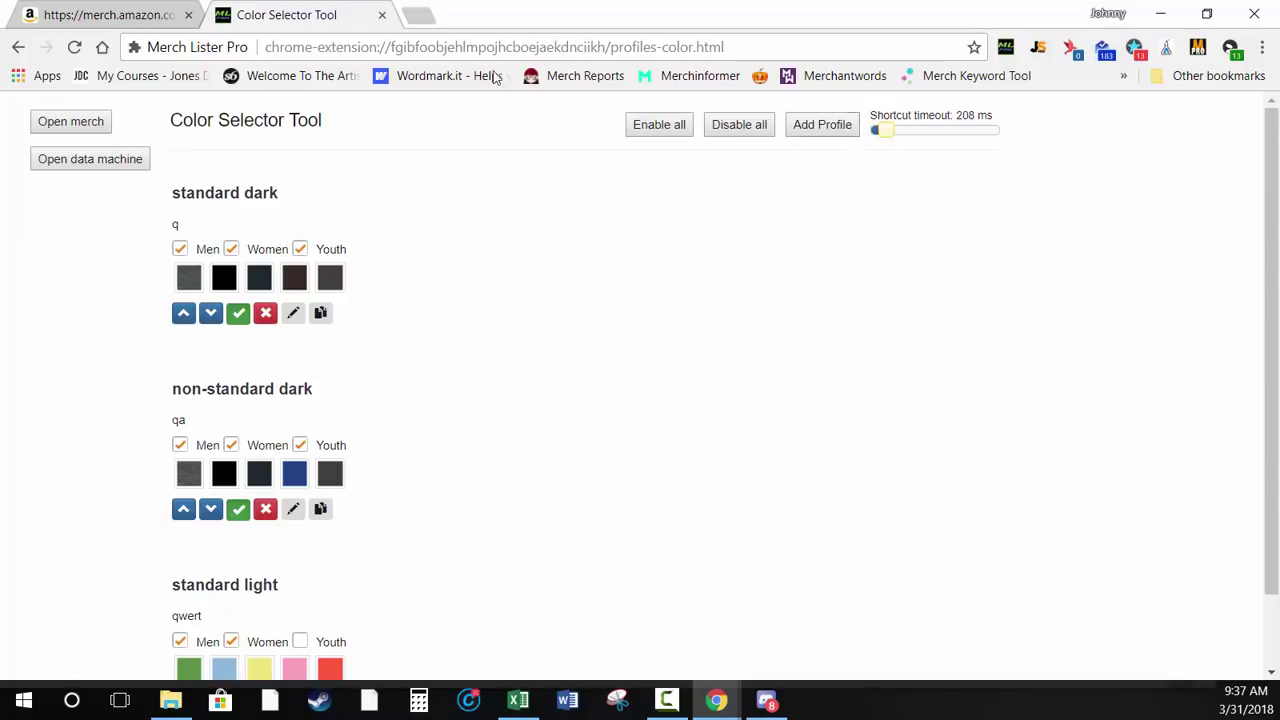
pyautogui.click(150, 16)
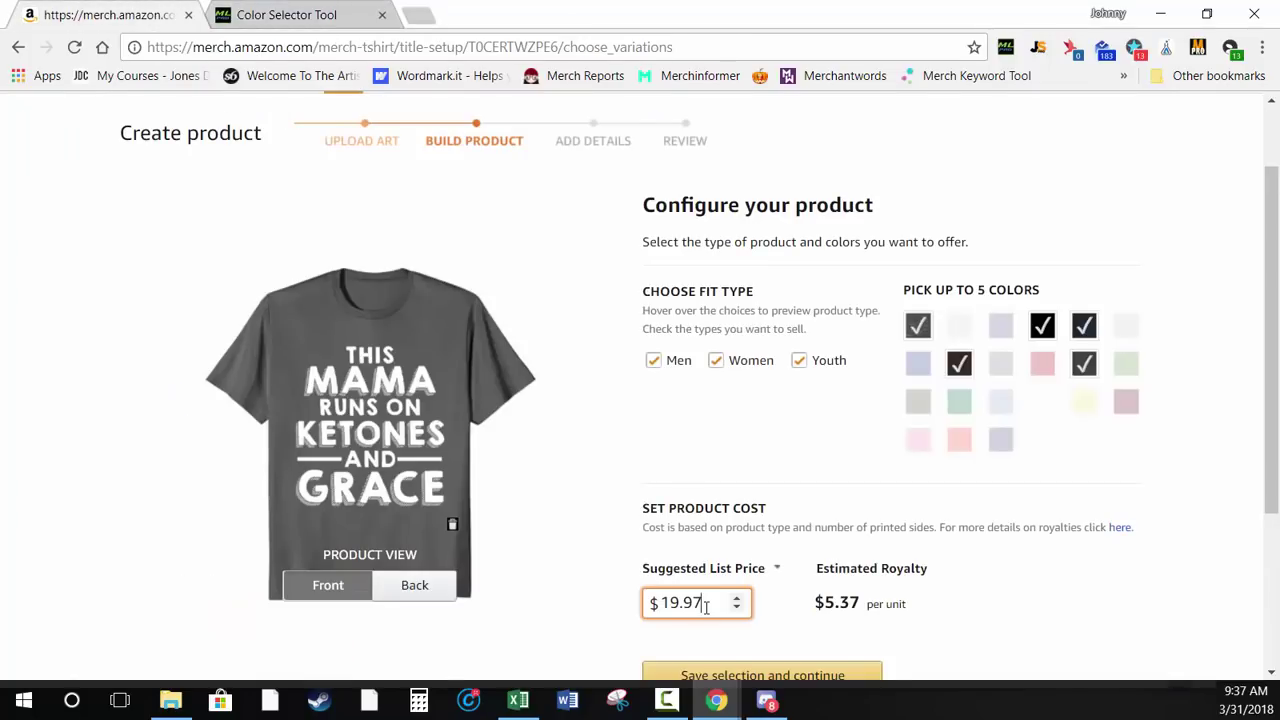
pyautogui.write('e')
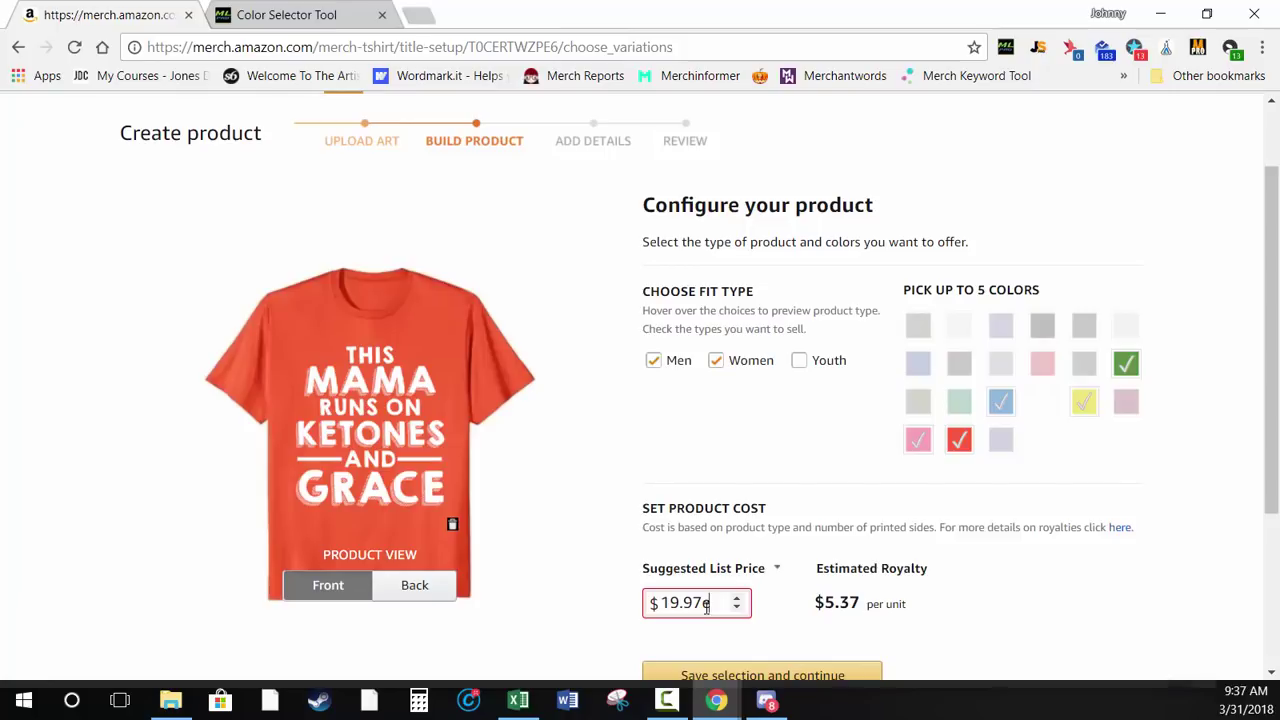
# Correct the listing's suggested list price to $19.97, and delete the non-standard dark color profile
pyautogui.scroll(-1, 774, 620)
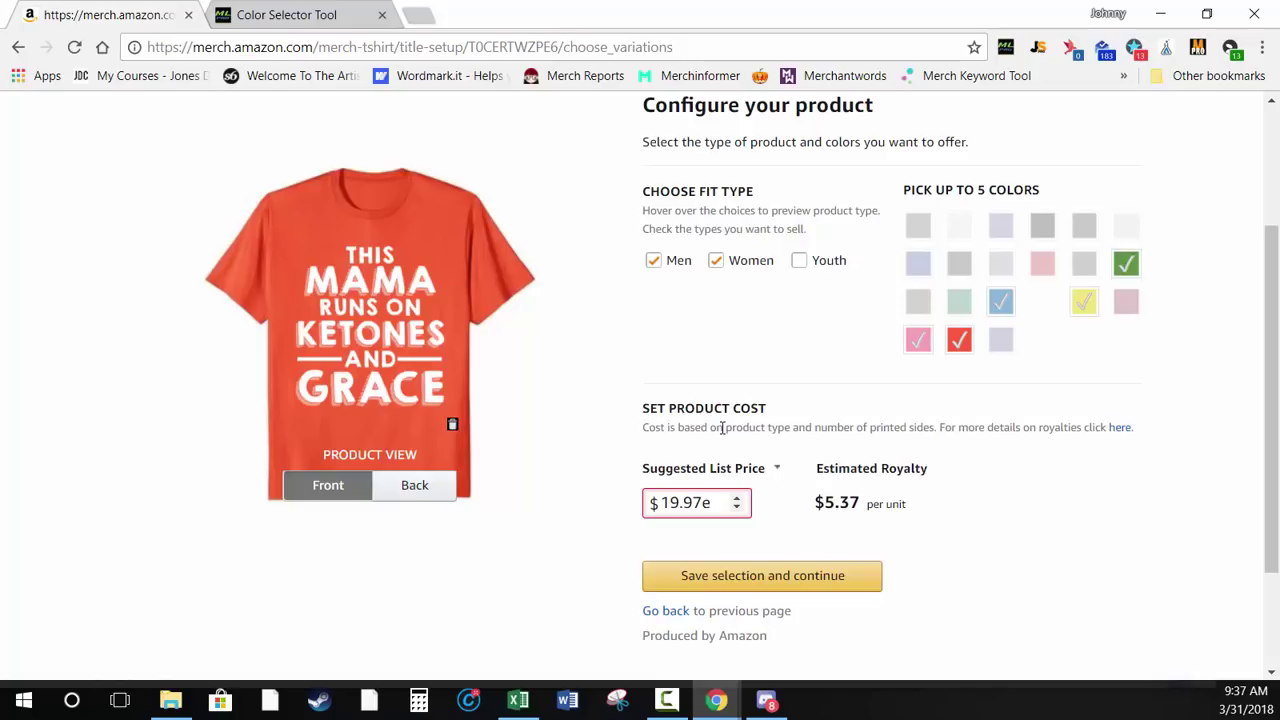
pyautogui.press('BackSpace')
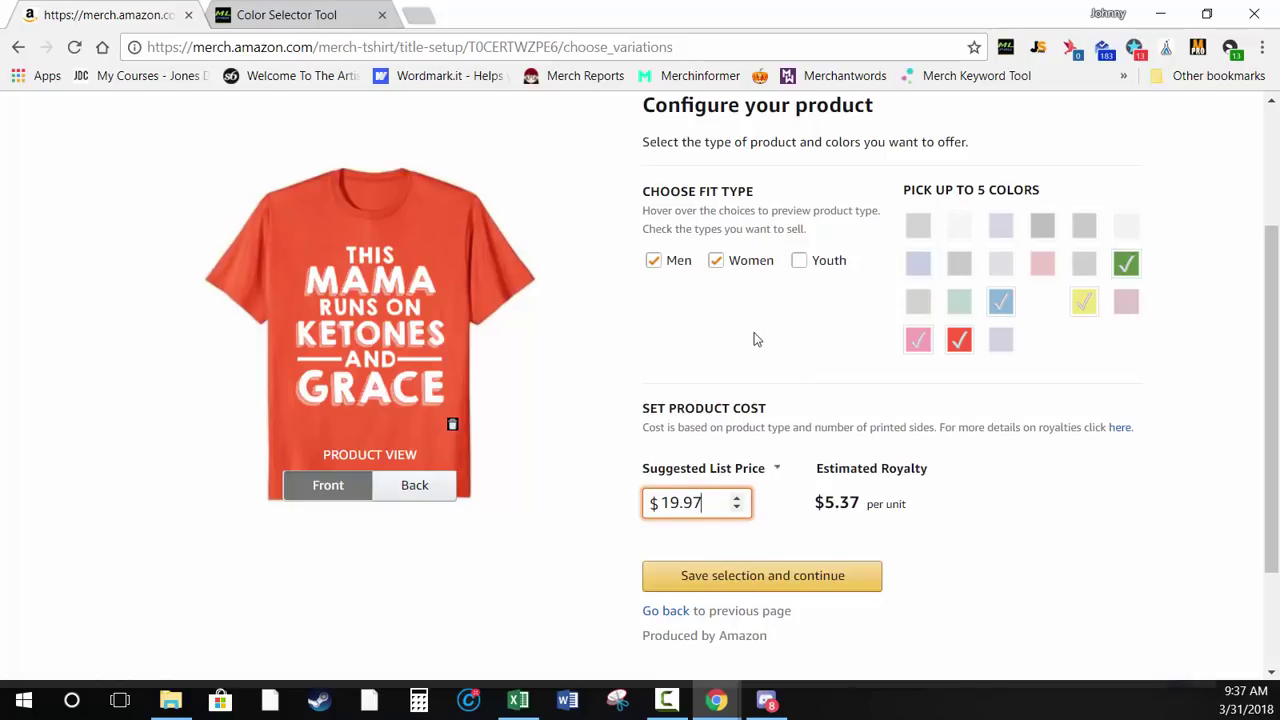
pyautogui.click(287, 12)
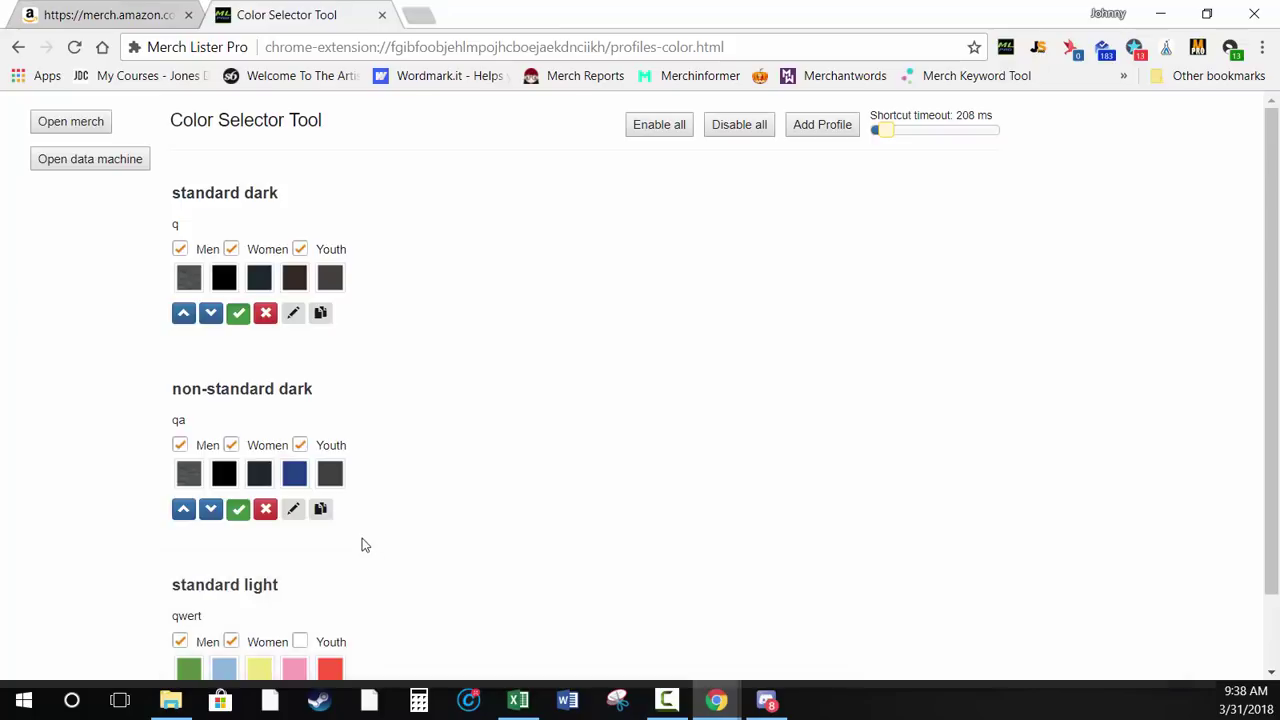
pyautogui.scroll(-1, 264, 597)
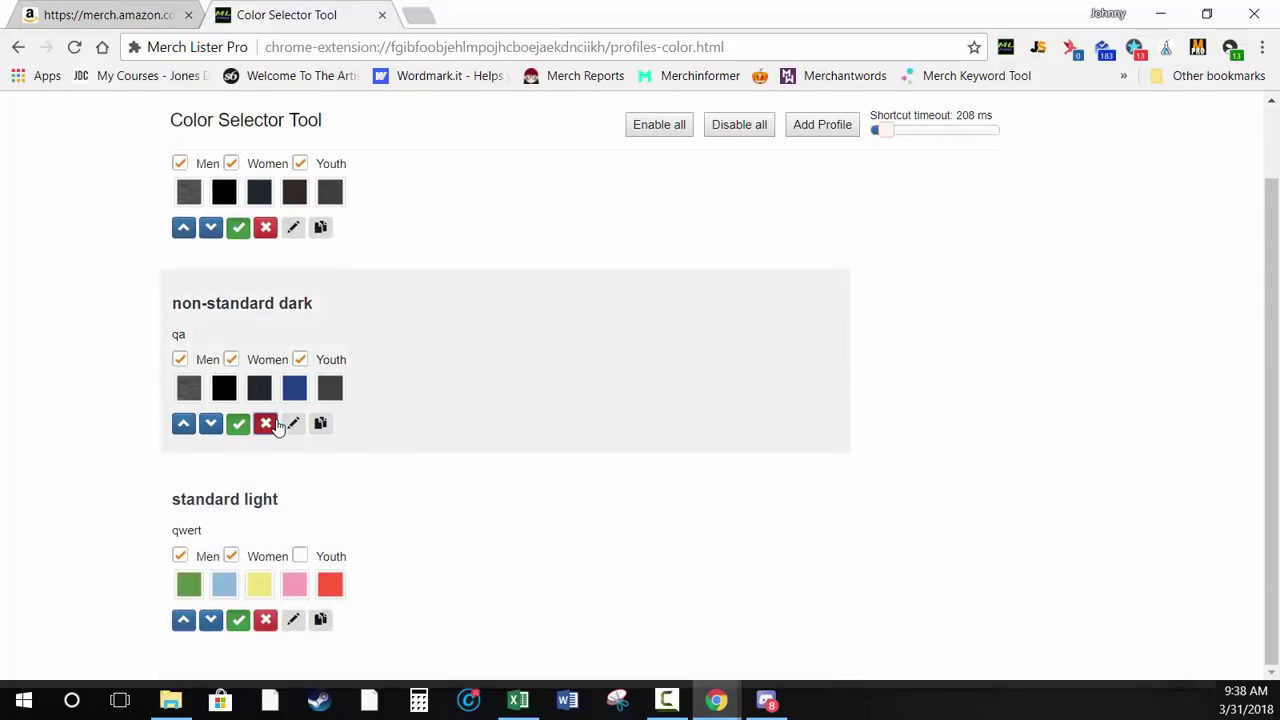
pyautogui.click(293, 423)
pyautogui.click(794, 269)
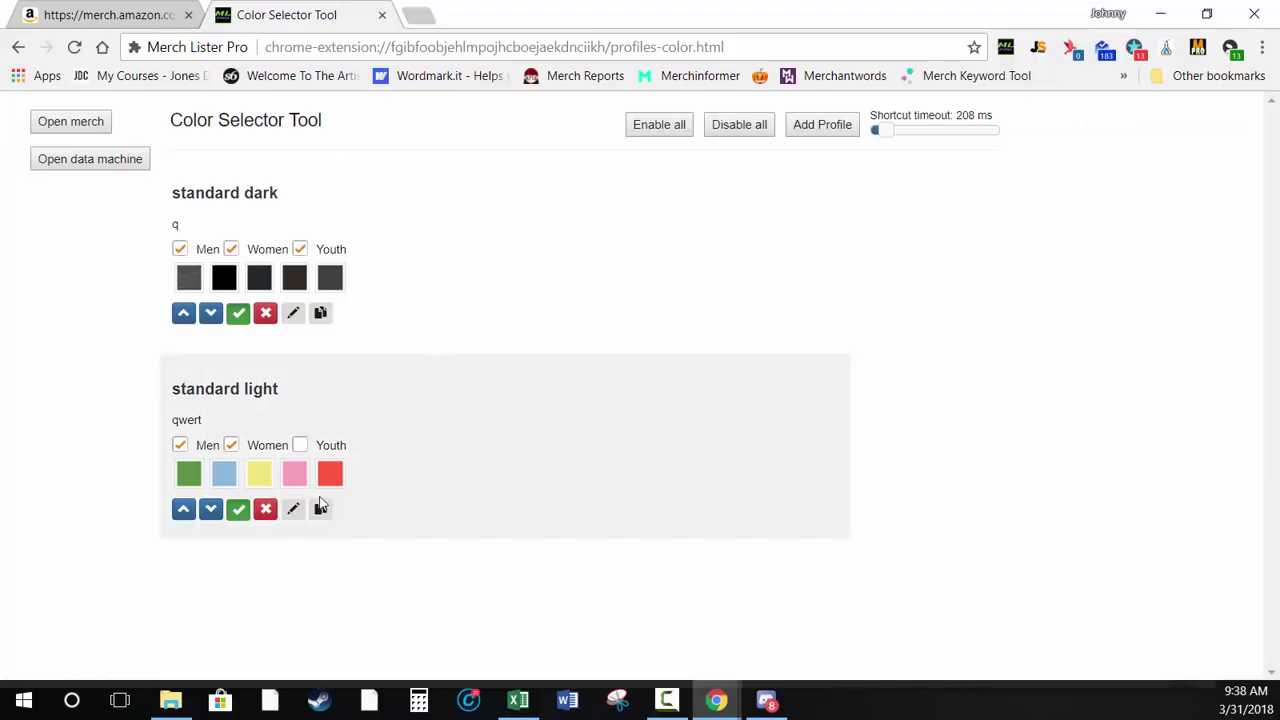
# Change the standard light profile's shortcut to w, save it, and set the shortcut timeout to 100 ms
pyautogui.click(293, 512)
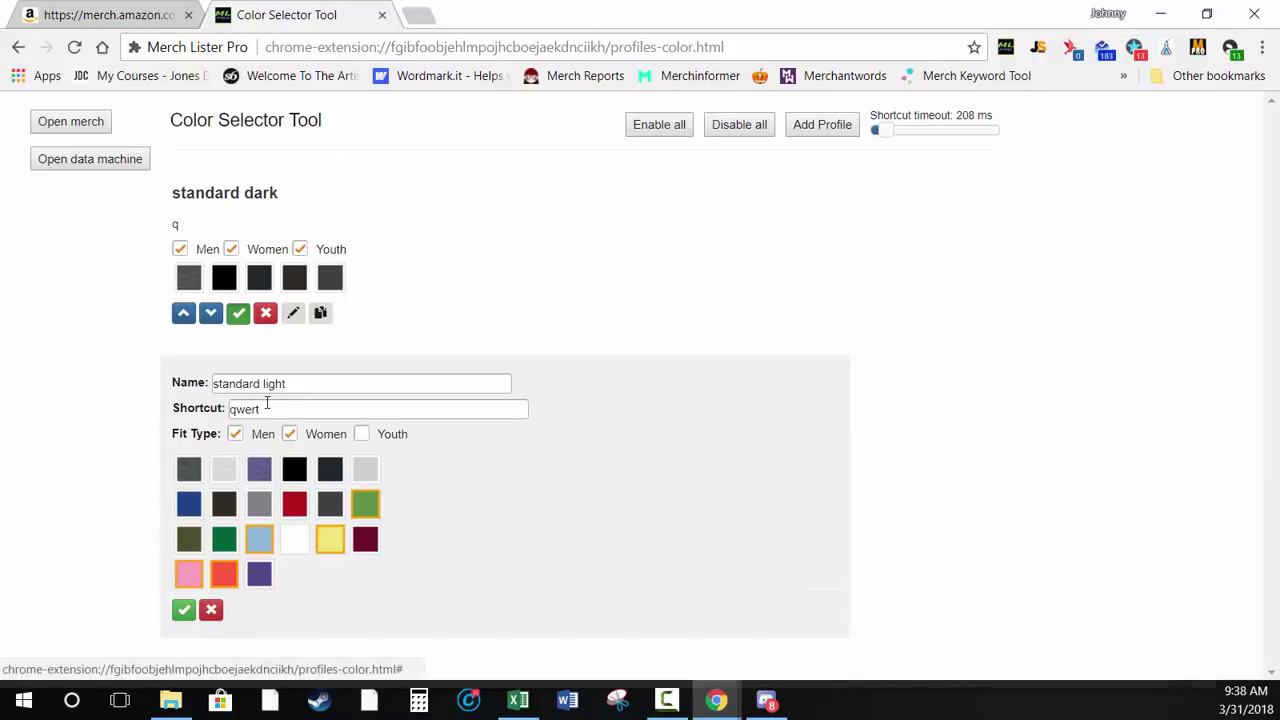
pyautogui.doubleClick(260, 410)
pyautogui.write('w')
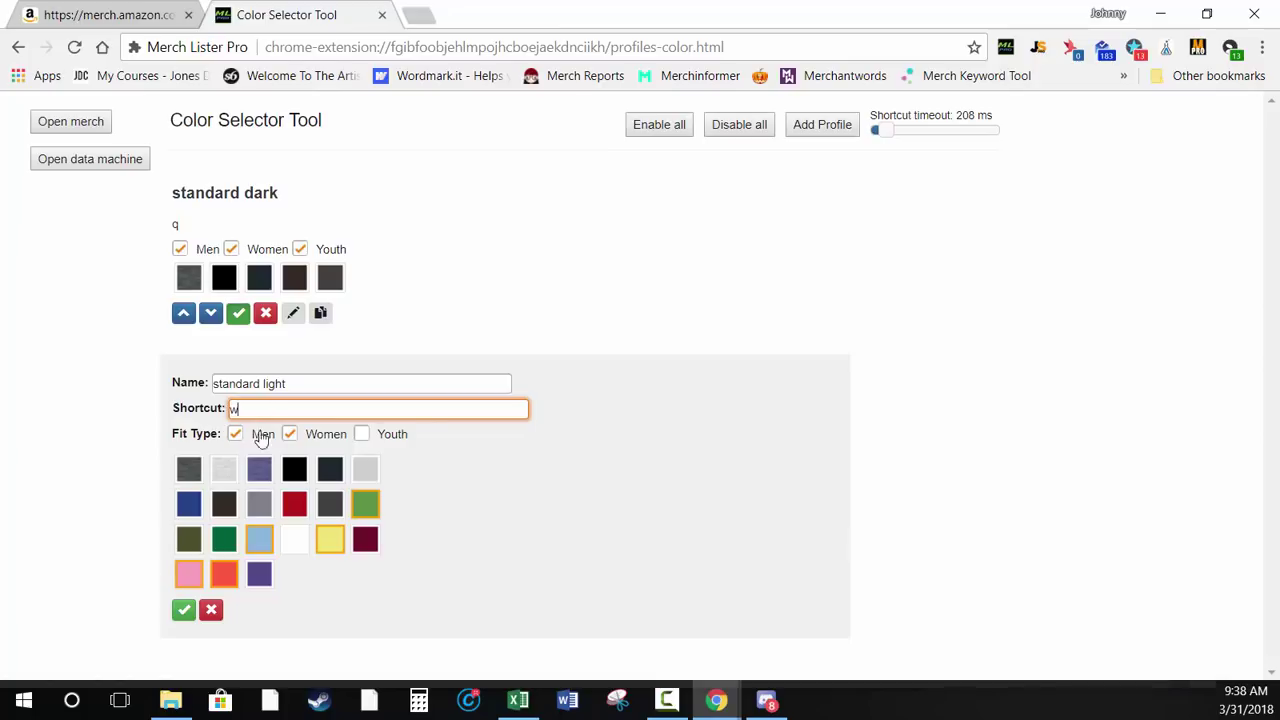
pyautogui.click(183, 610)
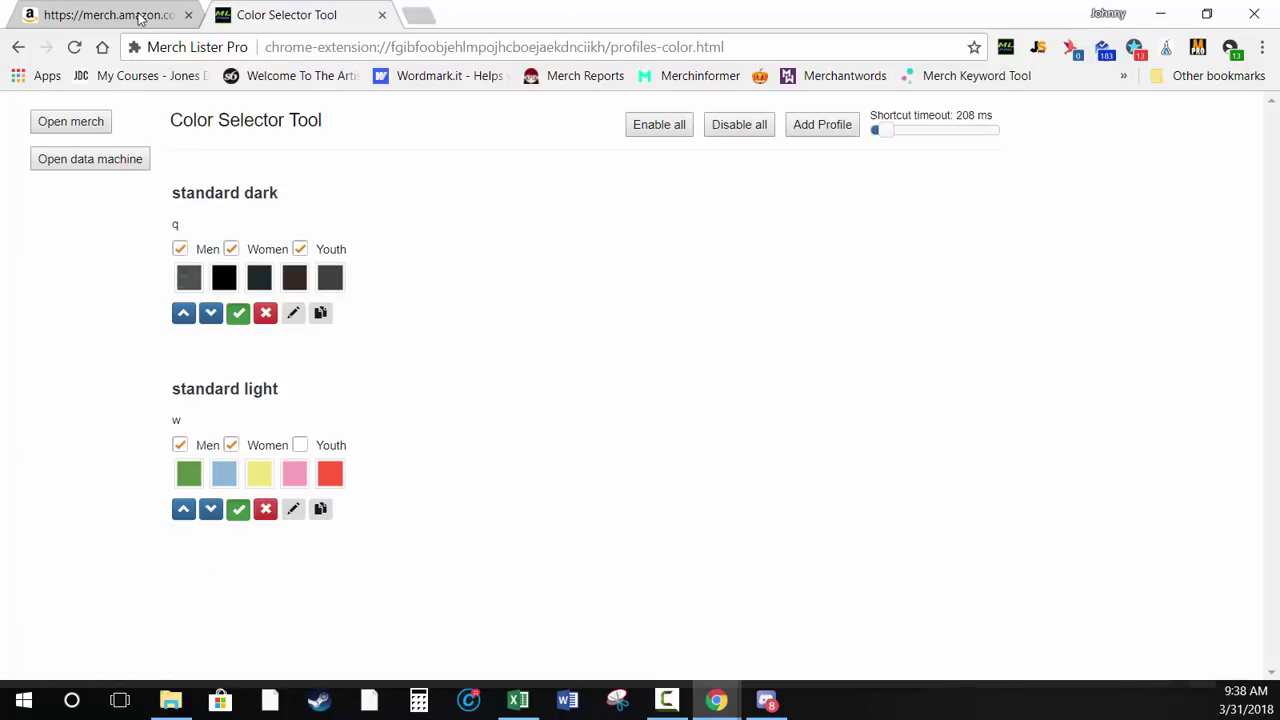
pyautogui.moveTo(887, 130); pyautogui.dragTo(864, 132)
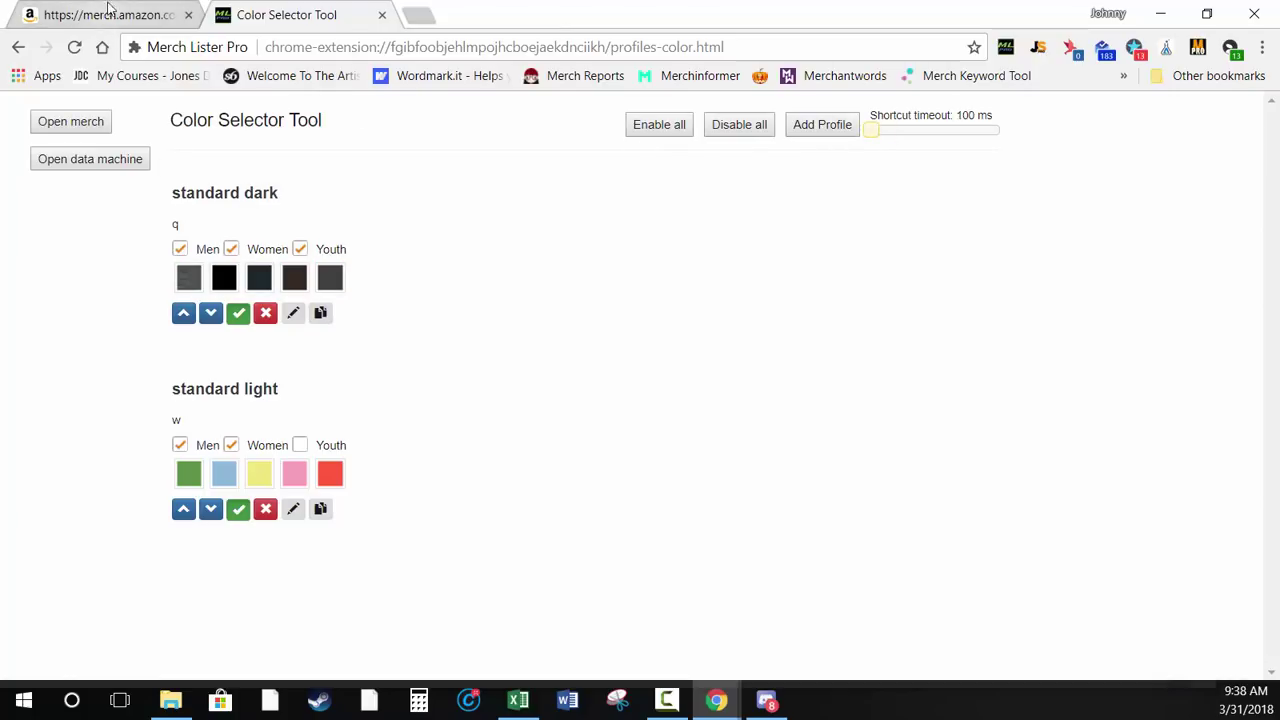
# Test the shortcuts on the listing, finish with standard dark applied, and save the selection to continue to the product details
pyautogui.click(105, 15)
pyautogui.press('d')
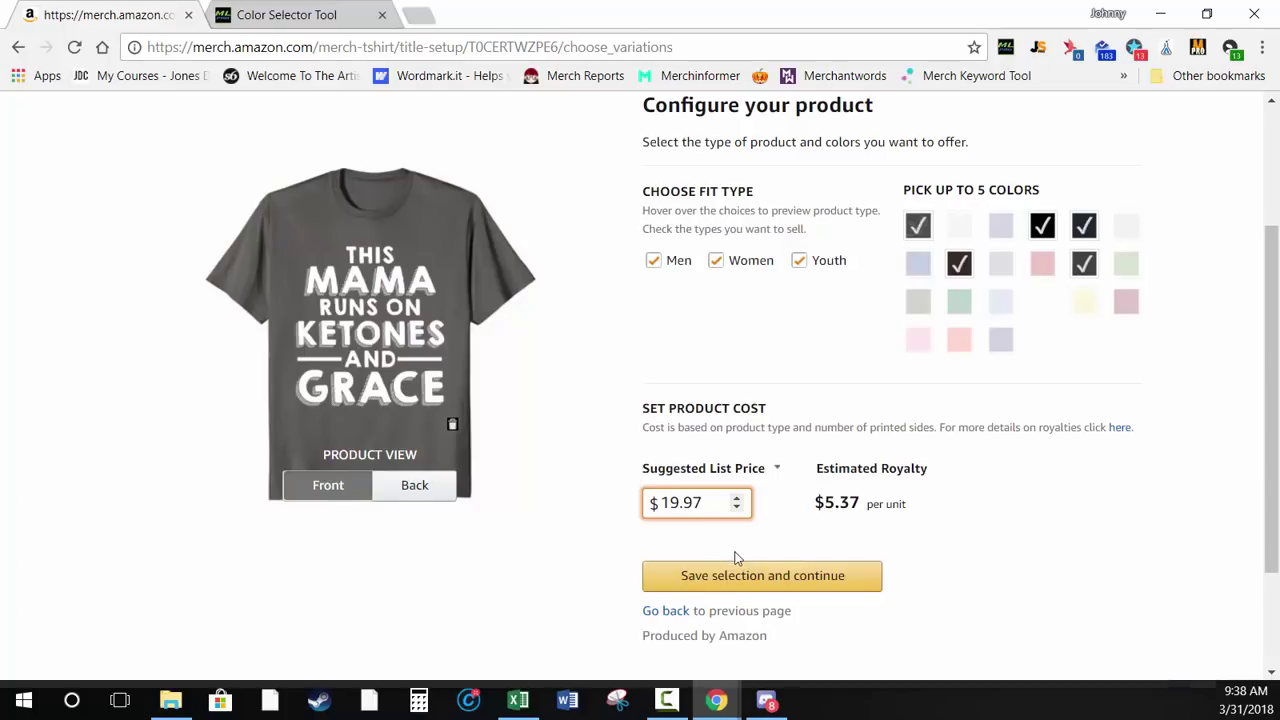
pyautogui.press('l')
pyautogui.press('d')
pyautogui.click(817, 577)
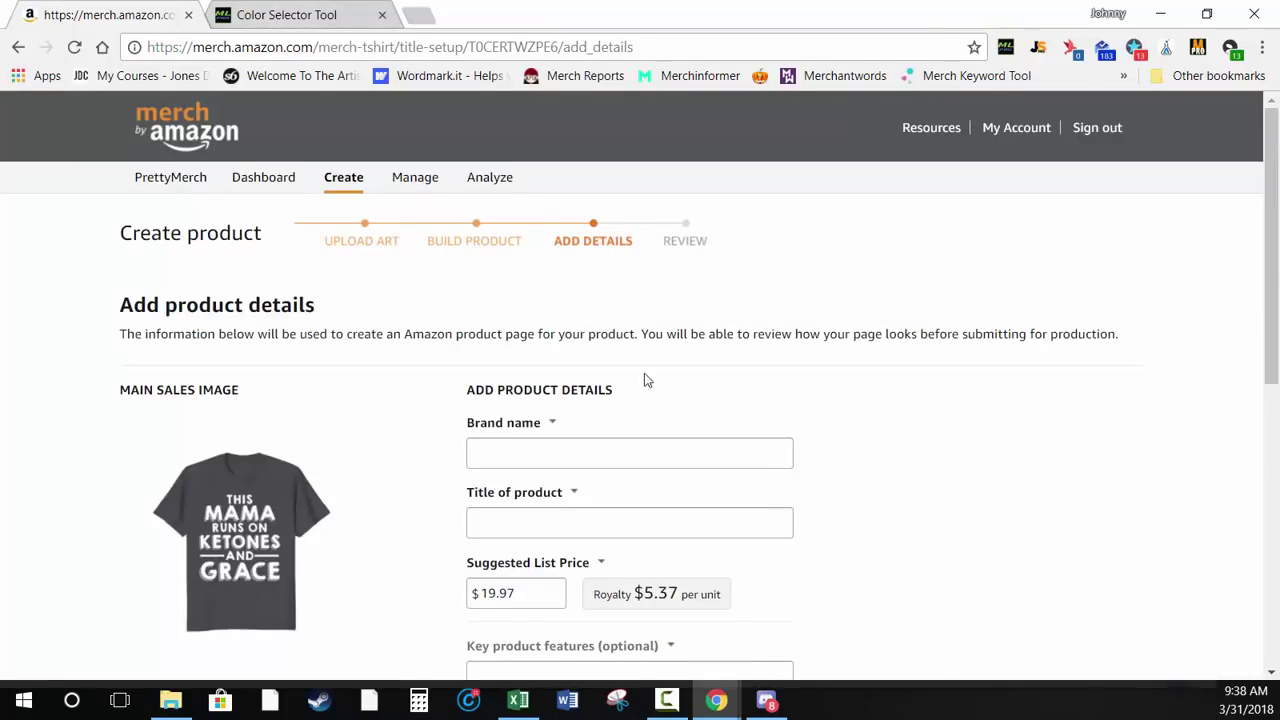
# Open the extension's Merch profiles from the color profiles and start a new profile at its brand name
pyautogui.scroll(-2, 354, 346)
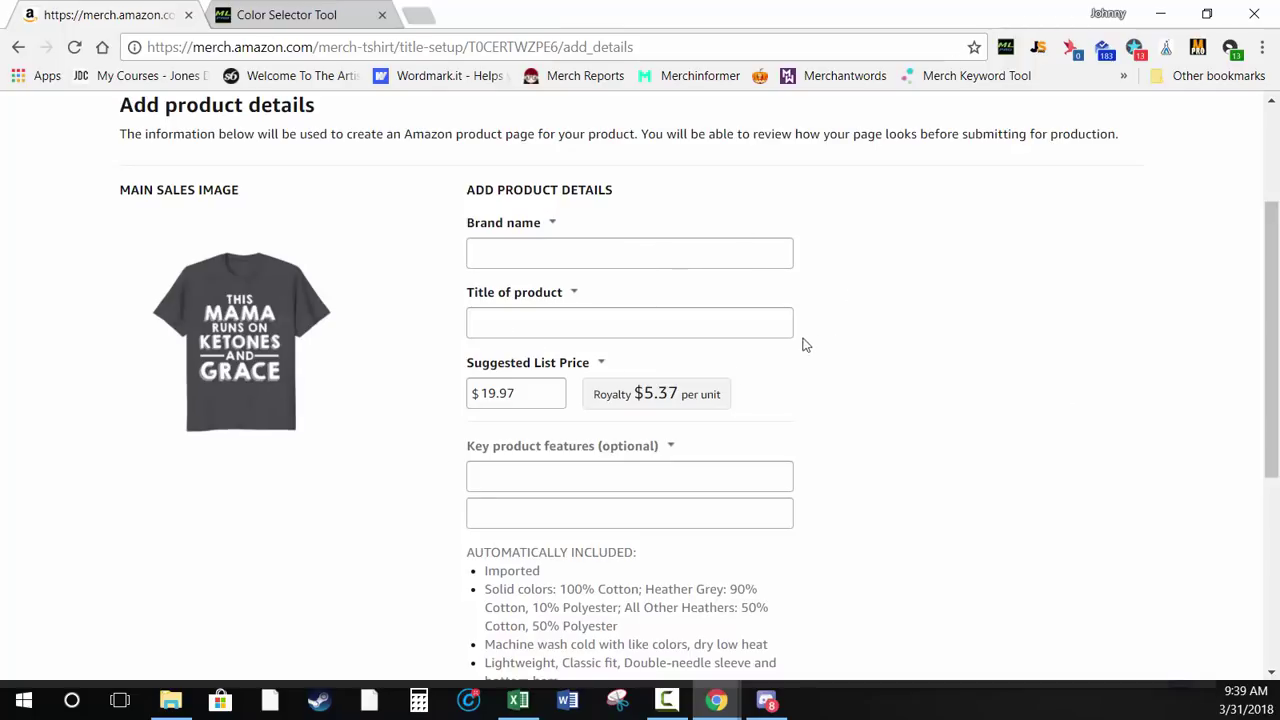
pyautogui.scroll(-1, 397, 526)
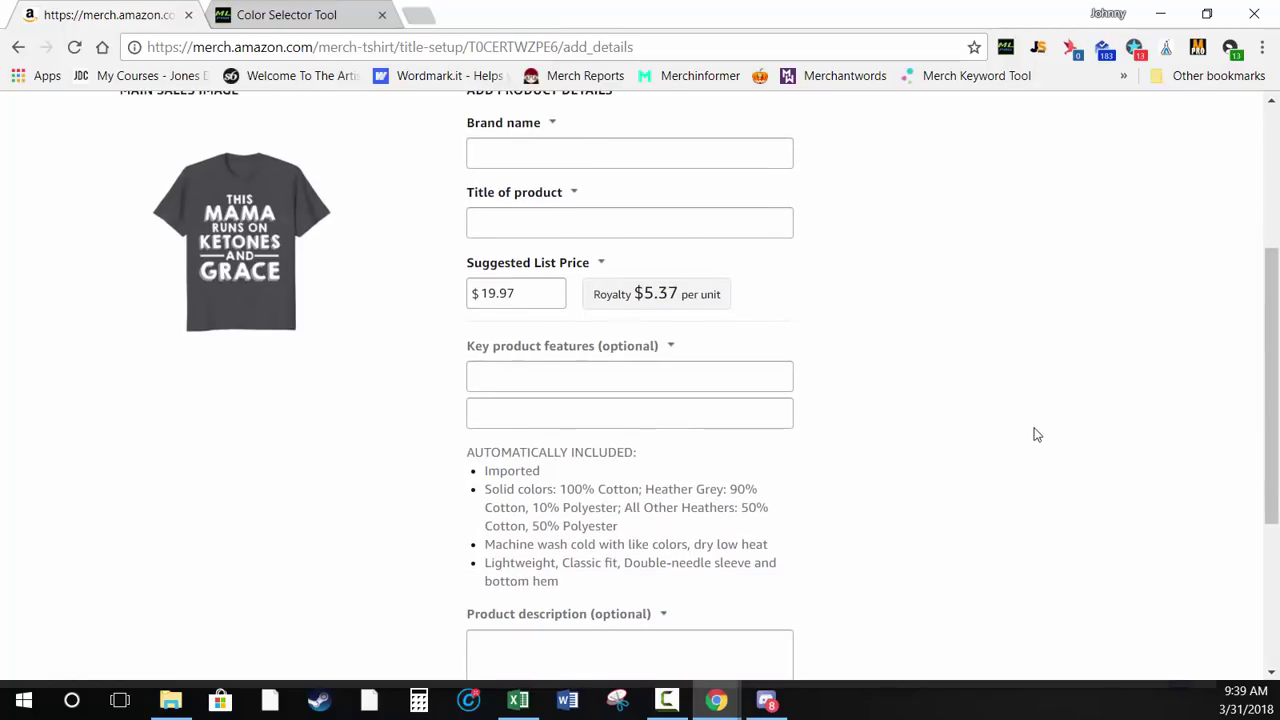
pyautogui.scroll(-1, 762, 533)
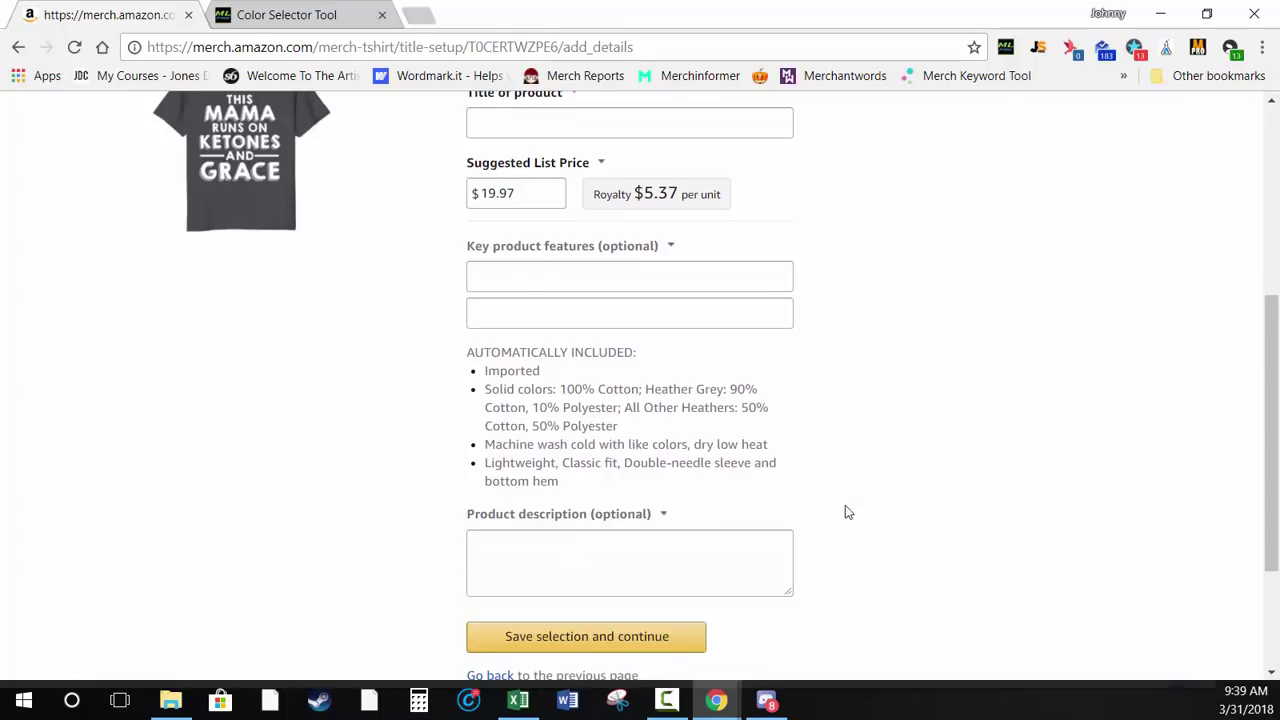
pyautogui.scroll(2, 946, 557)
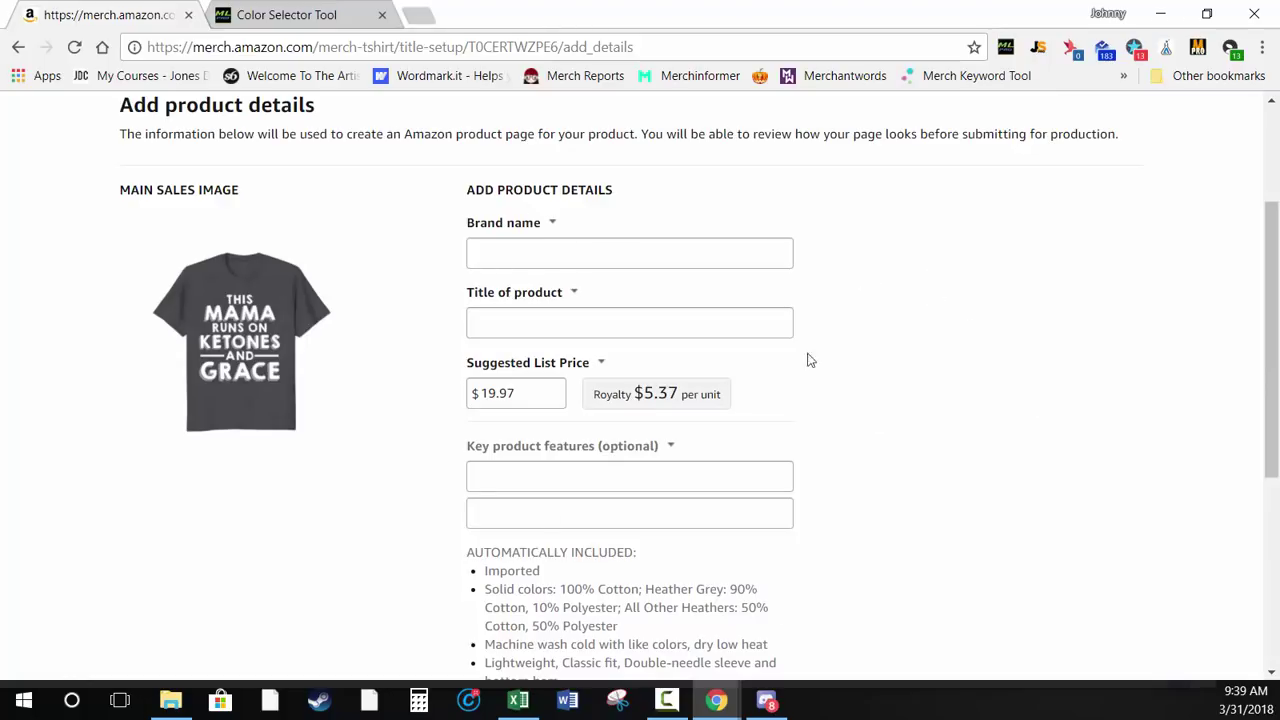
pyautogui.click(292, 16)
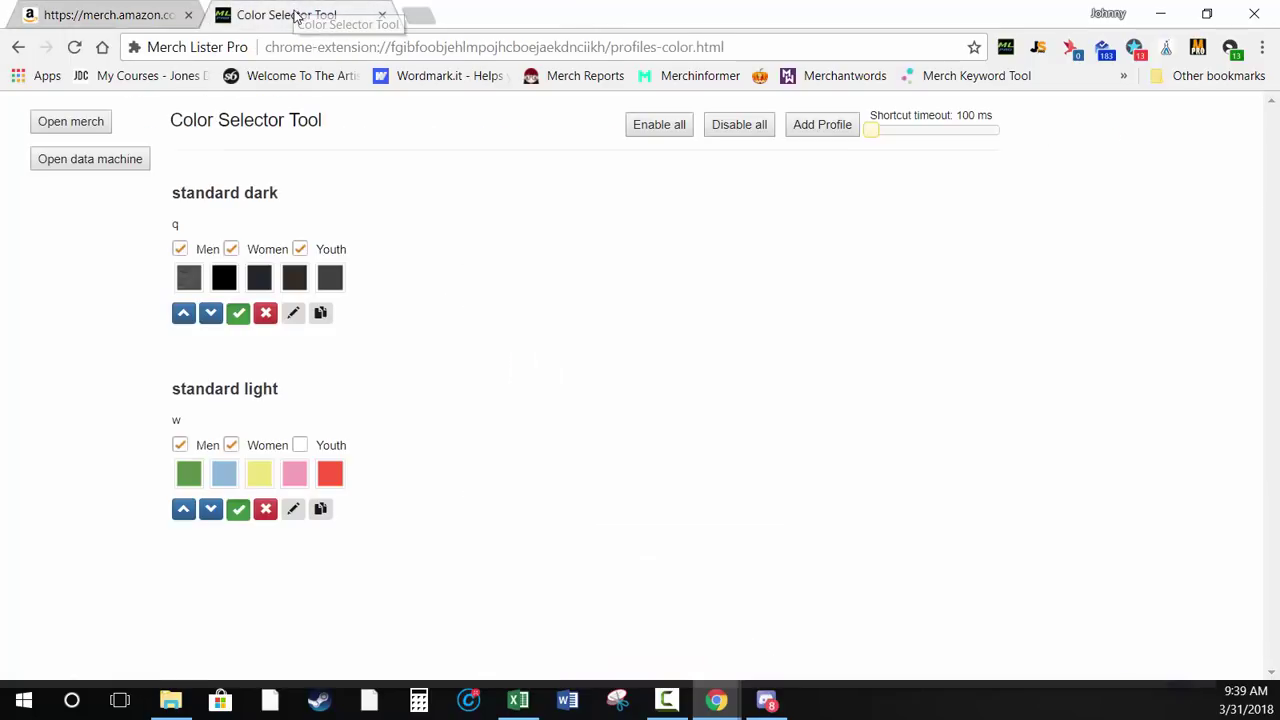
pyautogui.click(72, 124)
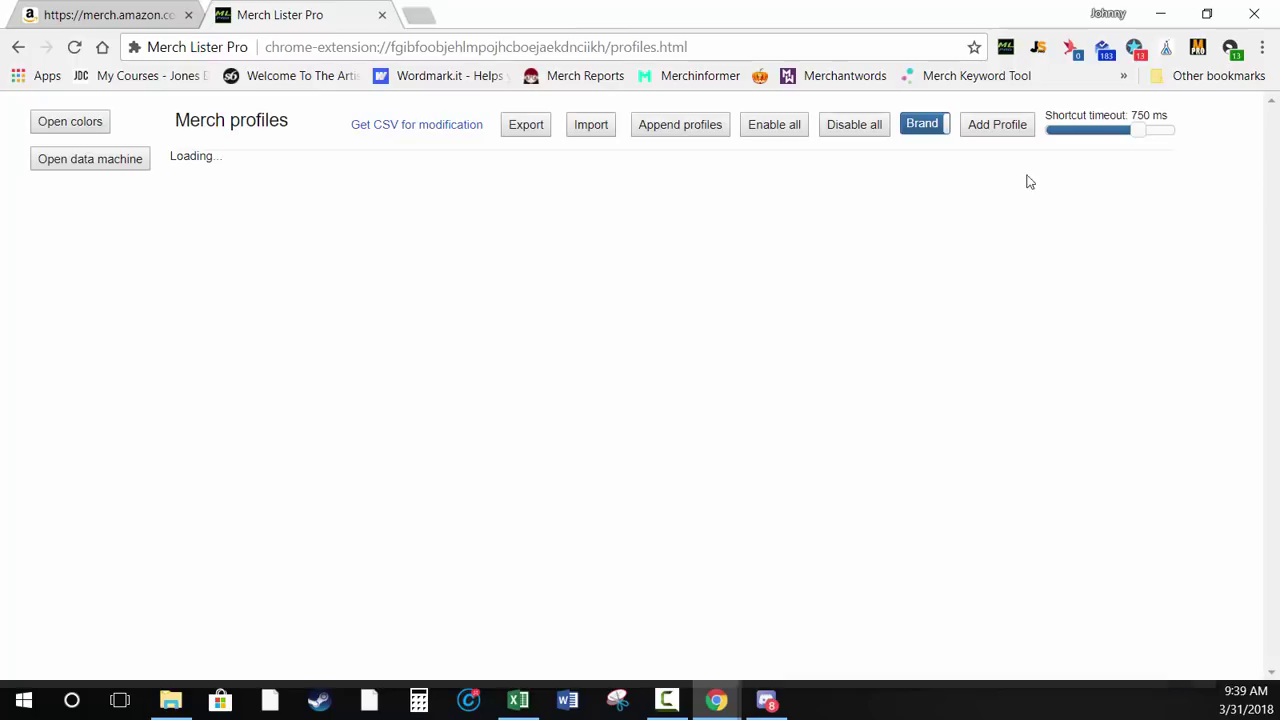
pyautogui.click(997, 128)
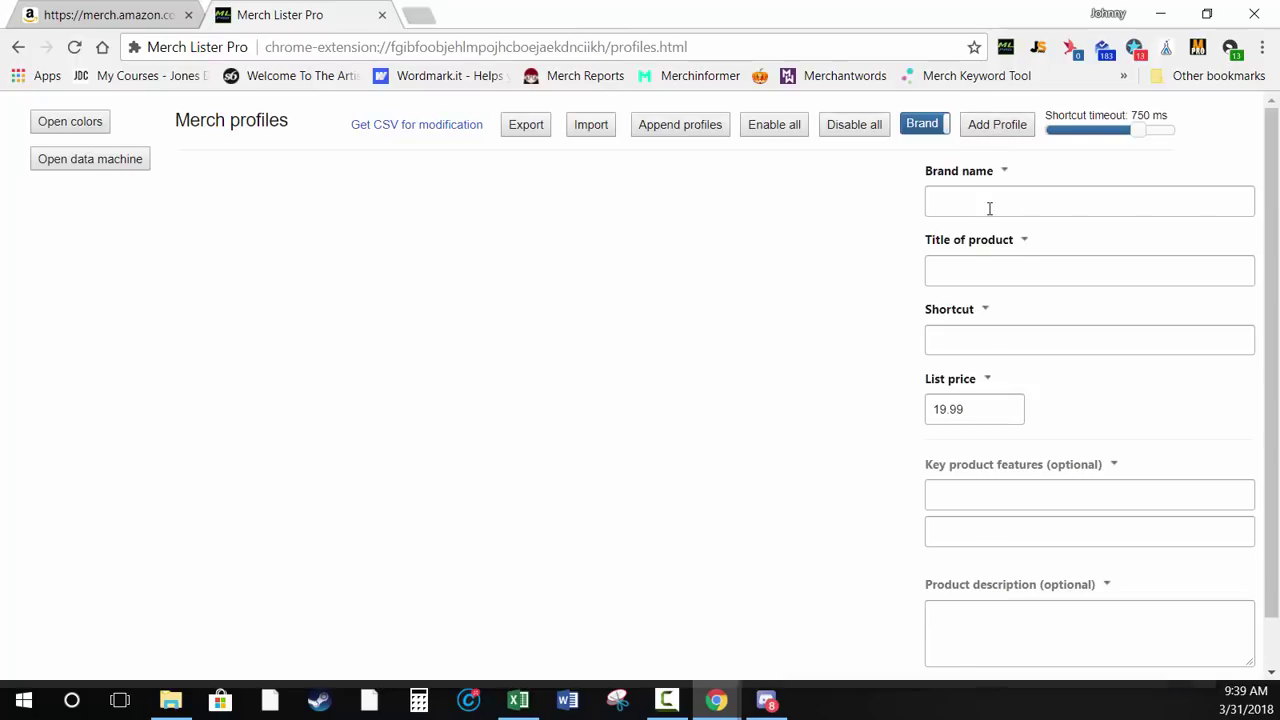
pyautogui.click(990, 204)
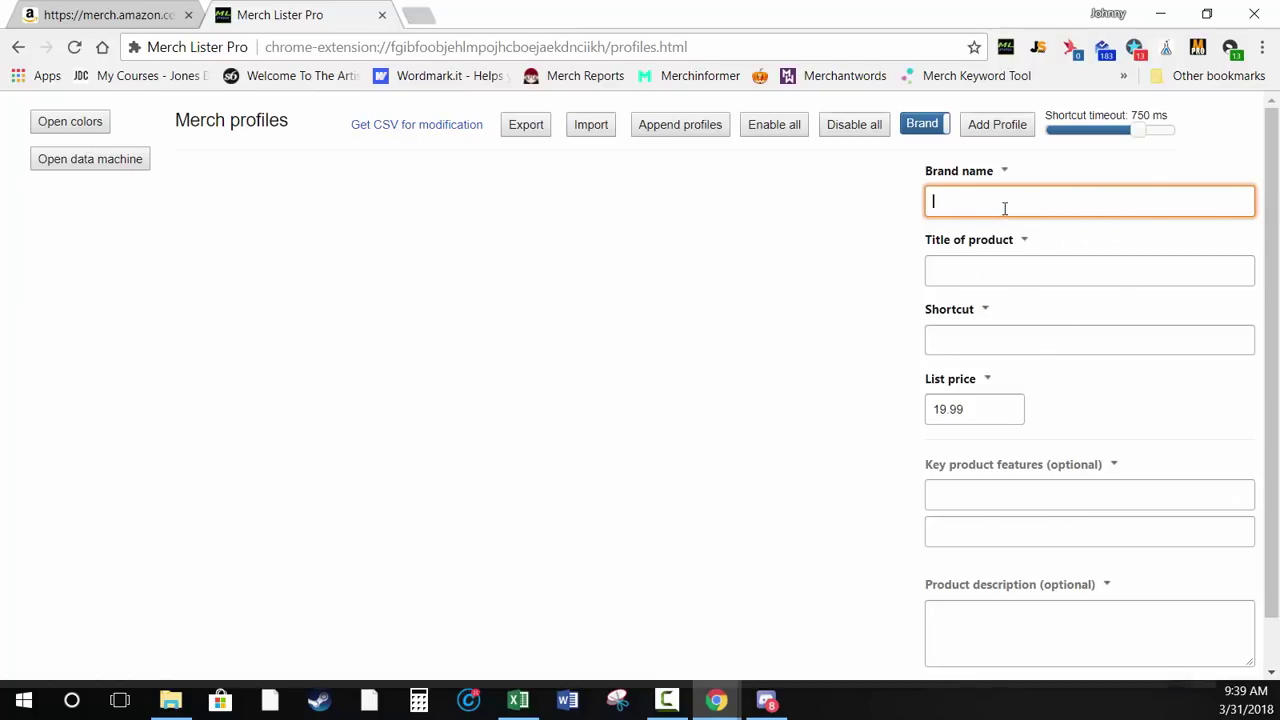
pyautogui.write('Ne')
pyautogui.press('BackSpace')
pyautogui.press('BackSpace')
pyautogui.click(108, 12)
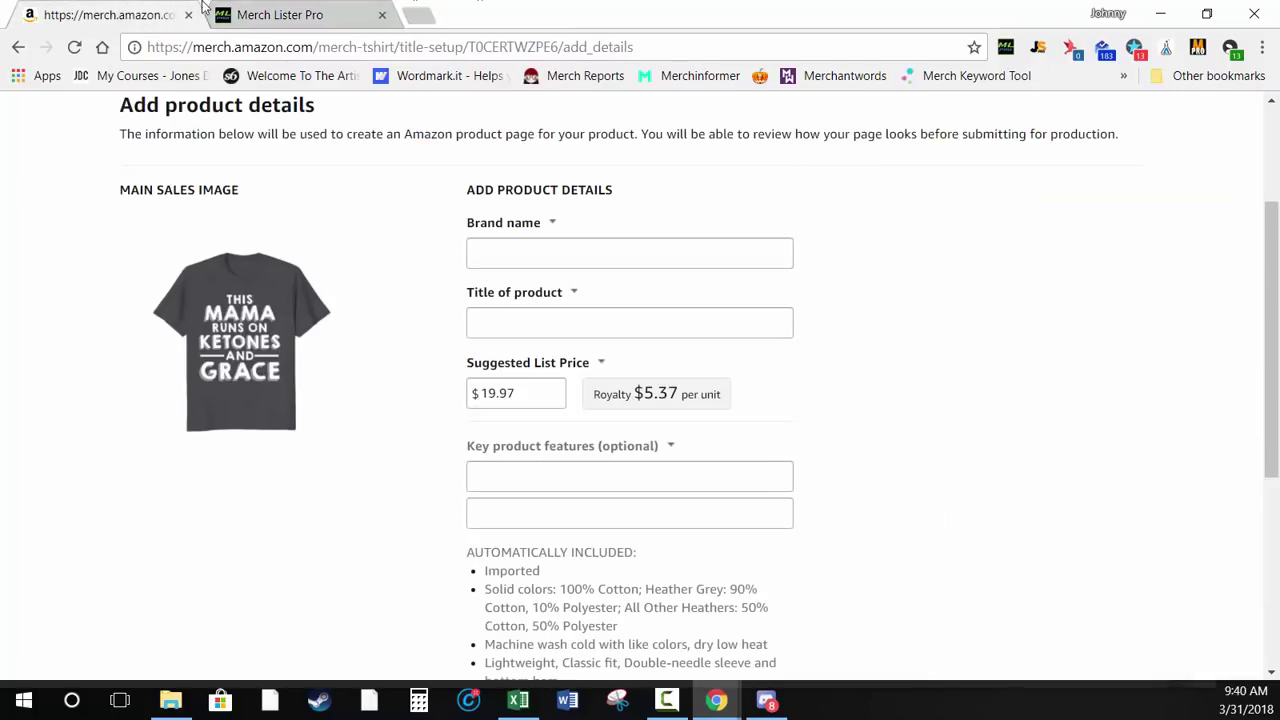
pyautogui.click(295, 12)
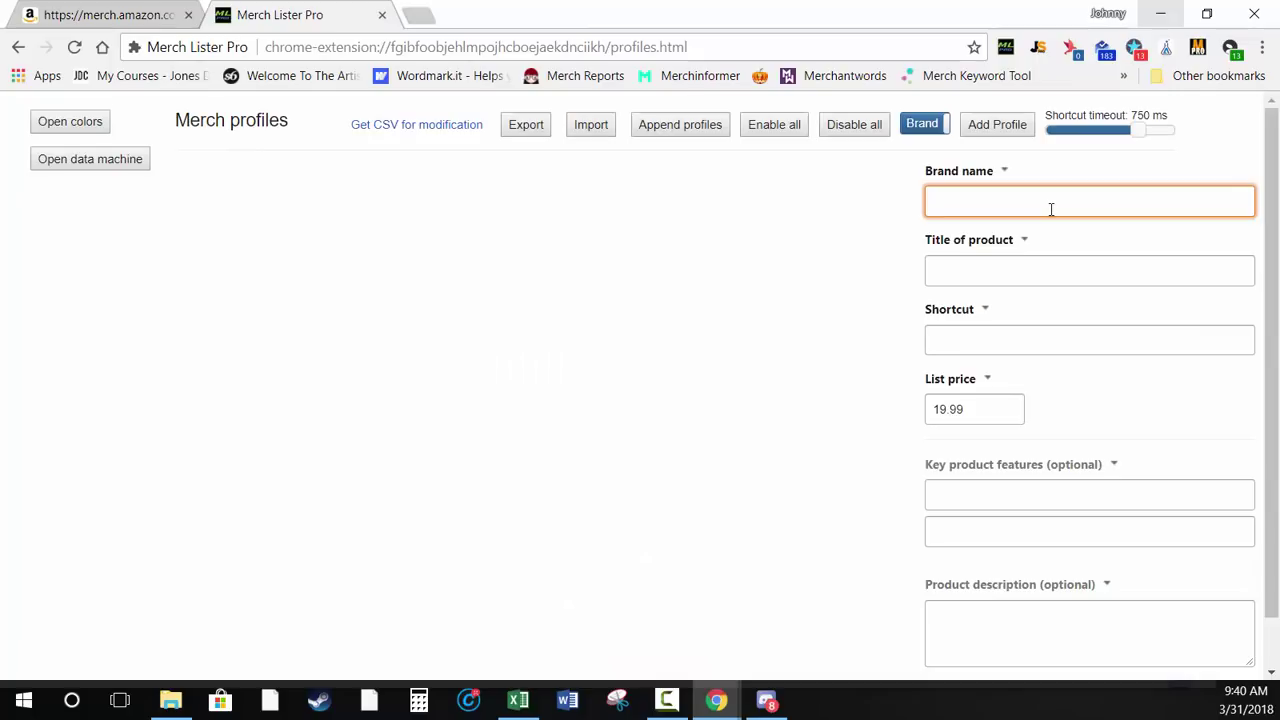
# Set the new profile's brand name to "MLP Designs" and its title to "This Mama Runs on Ketones and Grace Funny Keto Shirt"
pyautogui.write('MLP Designs')
pyautogui.press('Tab')
pyautogui.press('Tab')
pyautogui.write('This Mama R')
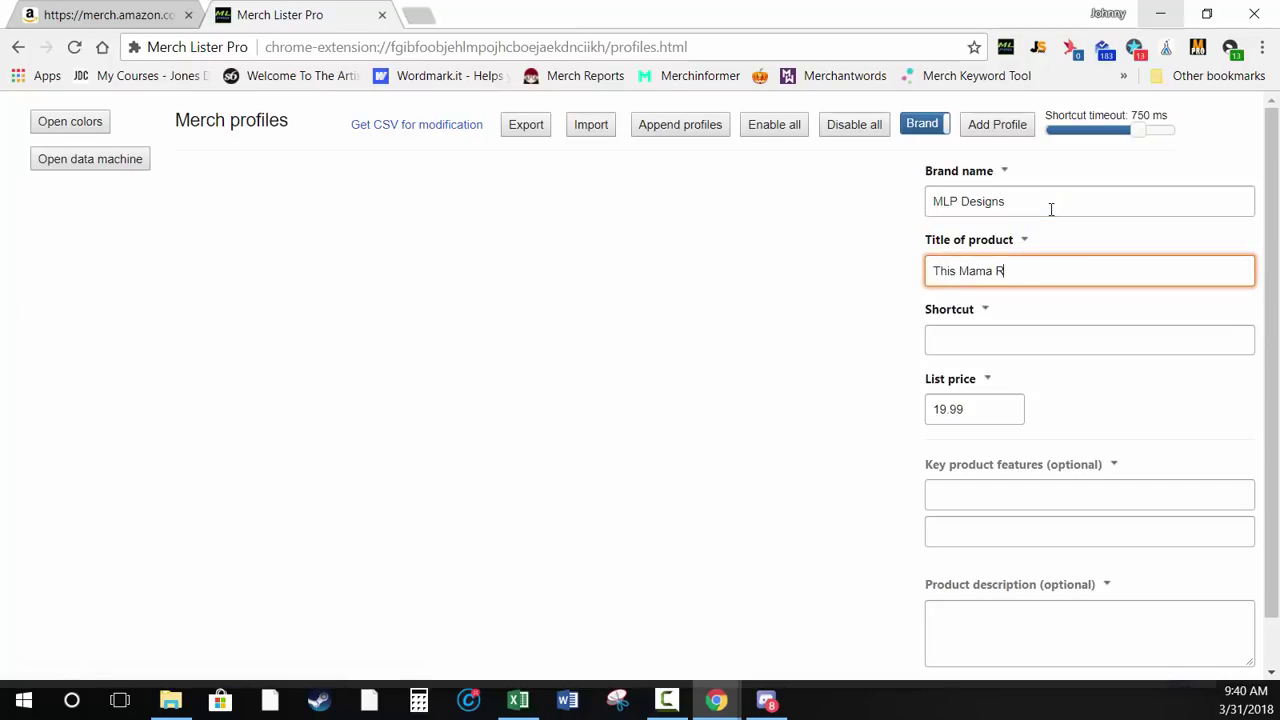
pyautogui.write('uns on Ketones and Grace')
pyautogui.write(' Keto')
pyautogui.press('BackSpace')
pyautogui.press('BackSpace')
pyautogui.press('BackSpace')
pyautogui.press('BackSpace')
pyautogui.write('Funny Keto Shirt')
# Give the new profile the shortcut q and a list price of 22.97
pyautogui.press('Tab')
pyautogui.press('Tab')
pyautogui.write('c')
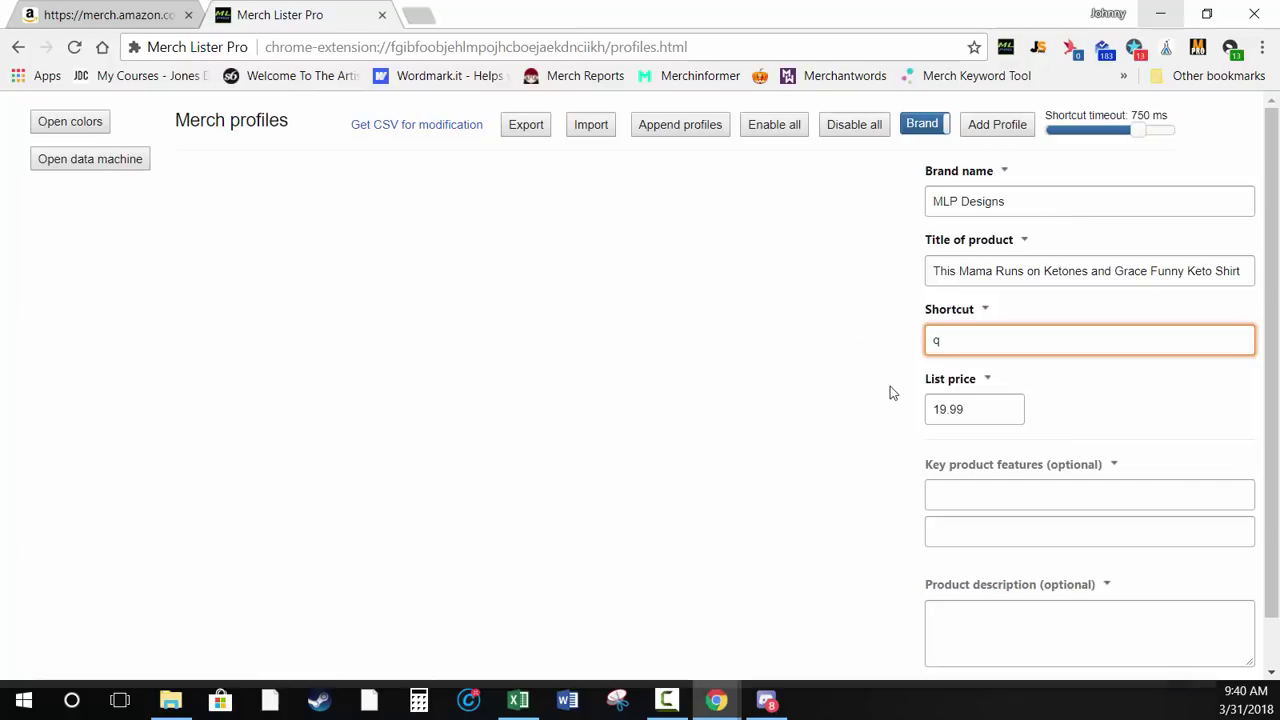
pyautogui.click(970, 408)
pyautogui.press('Tab')
pyautogui.write('22.97')
# Fill the two key product features with "Keto shirt bullet 1" and "Keto shirt bullet 2"
pyautogui.click(977, 503)
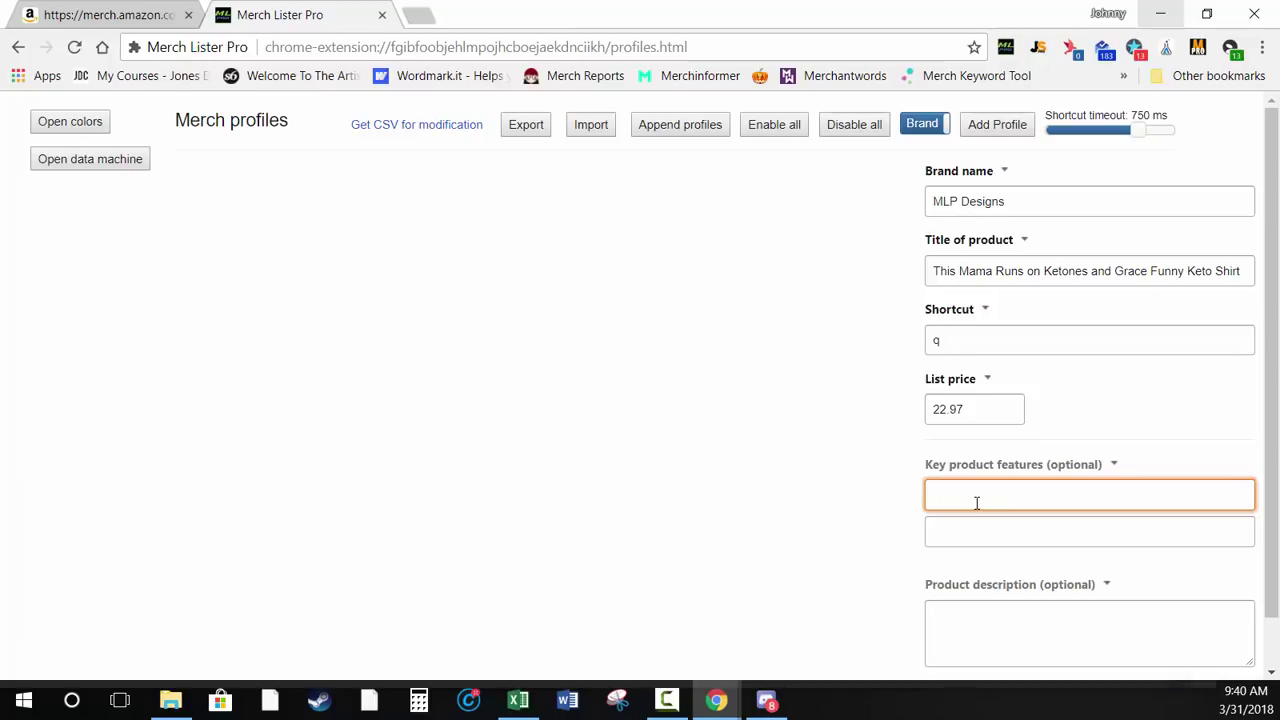
pyautogui.write('Keto shirt bullet 1')
pyautogui.press('Tab')
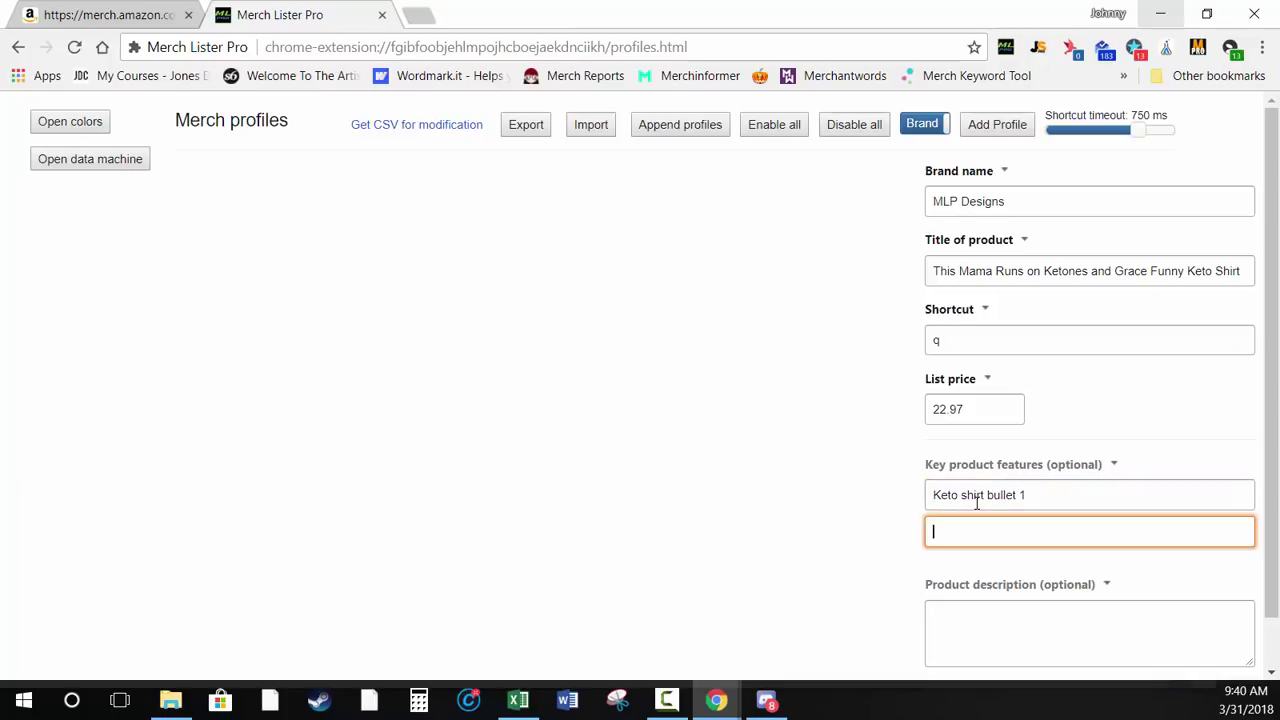
pyautogui.write('Keto shirt bullet 2')
# Write the description "This is a super amazing awesome design that will make all of your friends super duper jealous" and save the profile
pyautogui.press('Tab')
pyautogui.write('This is a super amazing awesome design')
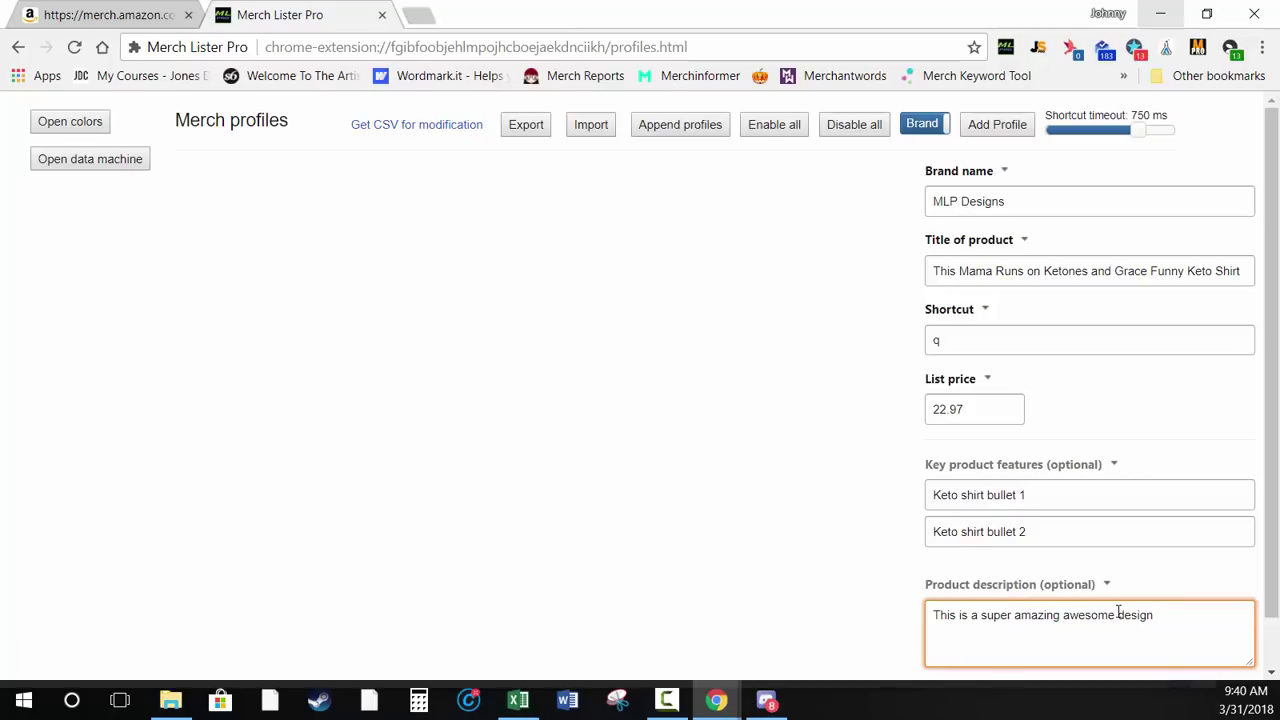
pyautogui.scroll(-1, 1106, 633)
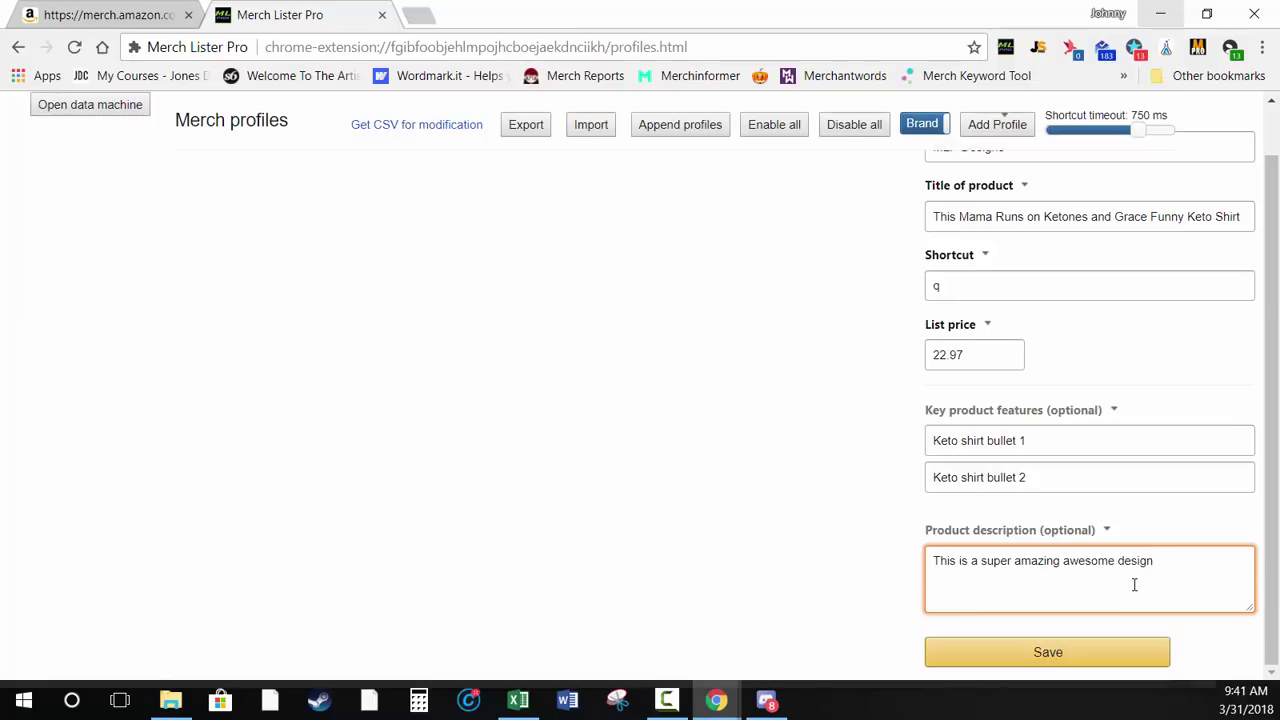
pyautogui.write('that will make a')
pyautogui.write('ll of you f')
pyautogui.write('r friends sup')
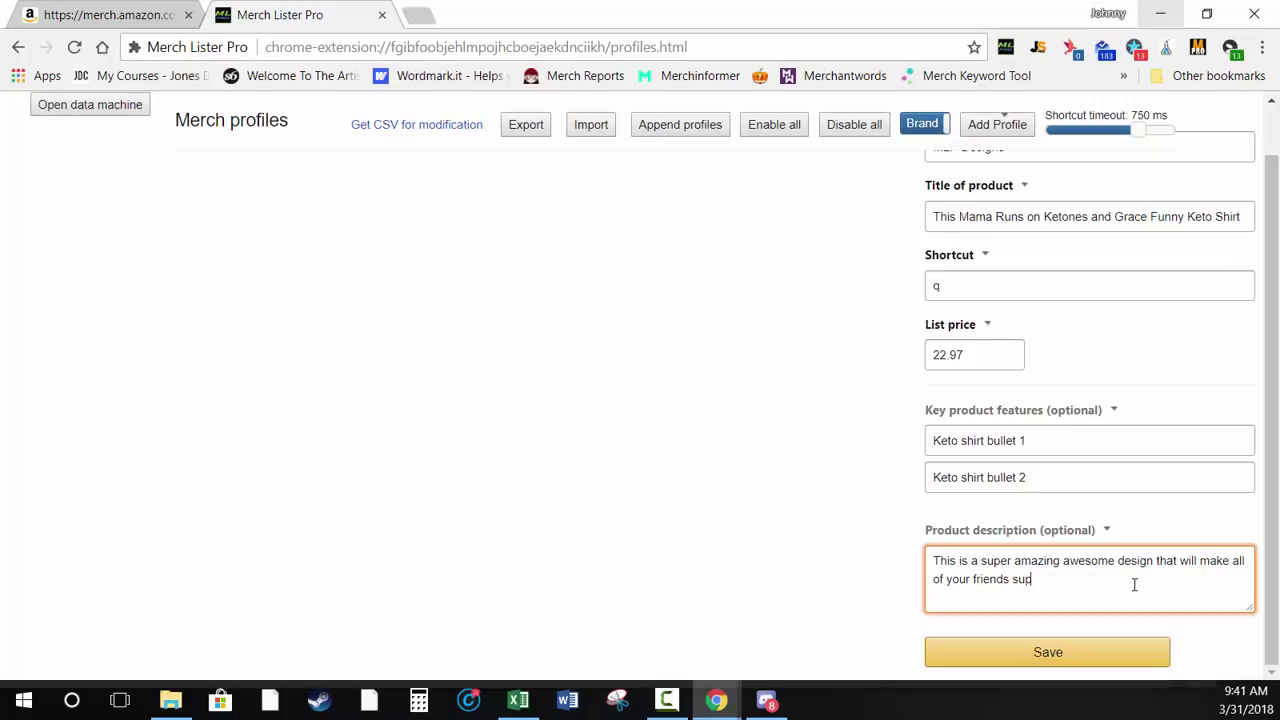
pyautogui.write('er cuper jealous')
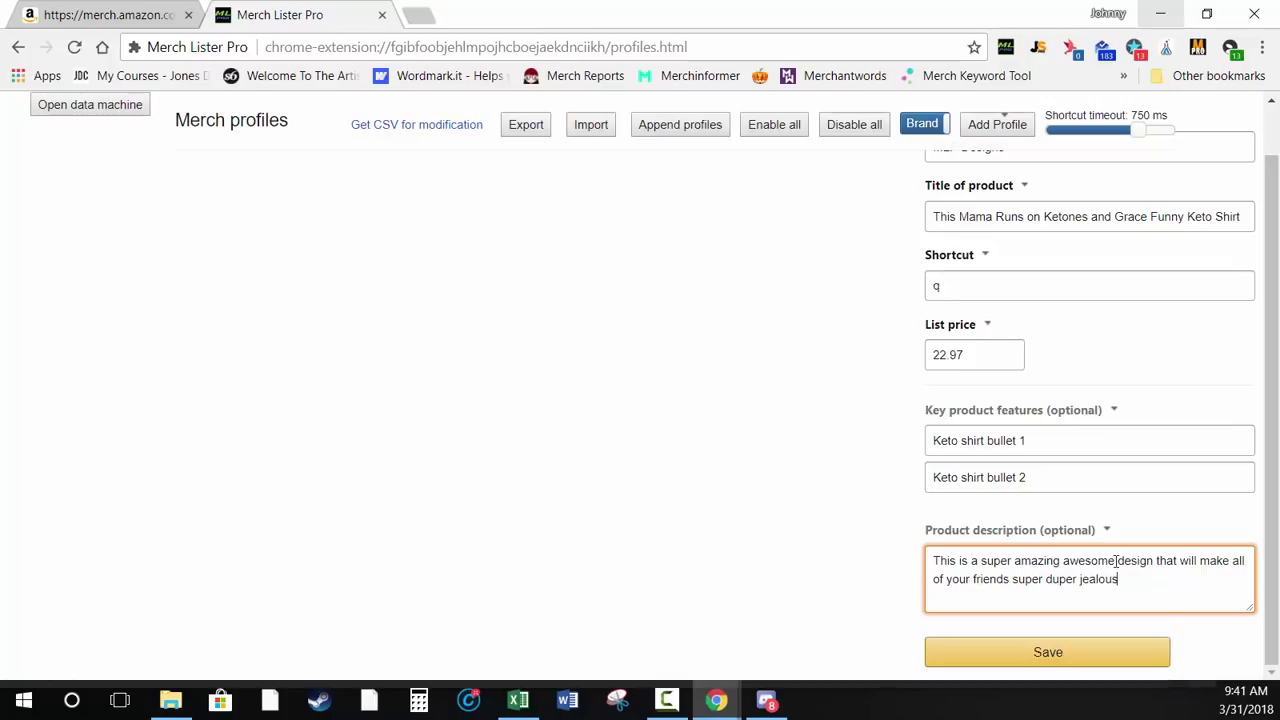
pyautogui.click(1064, 652)
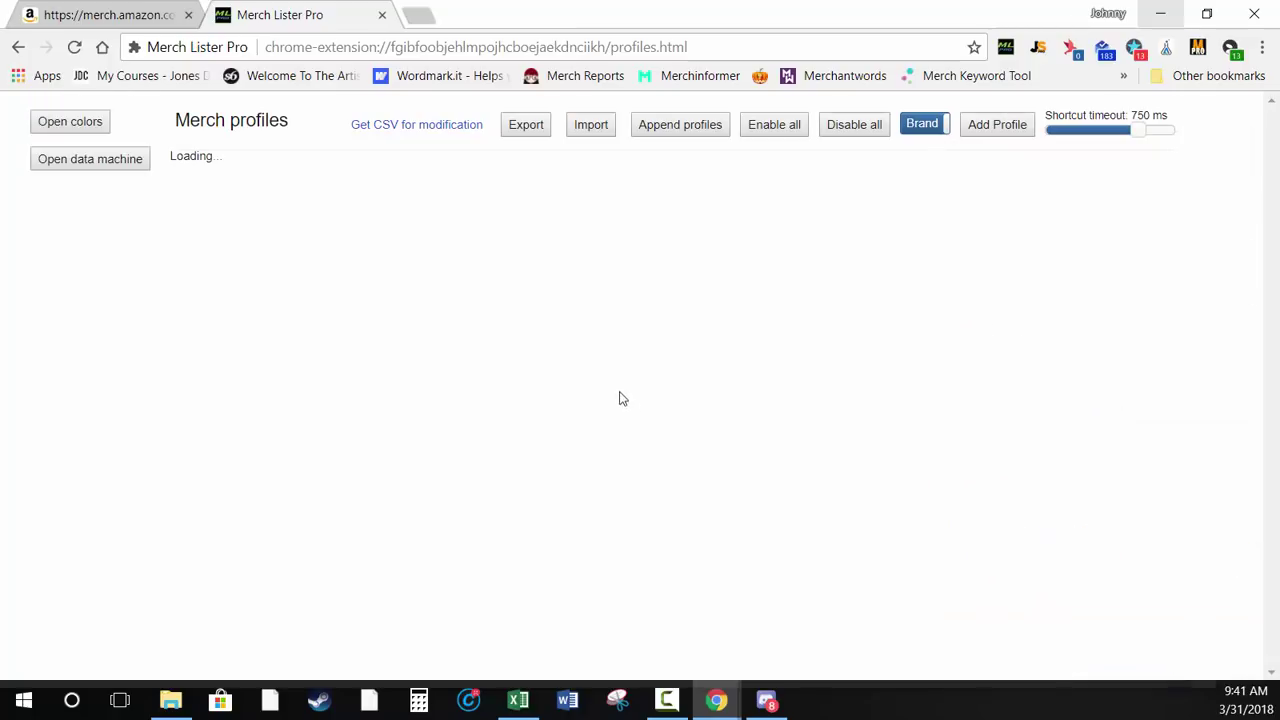
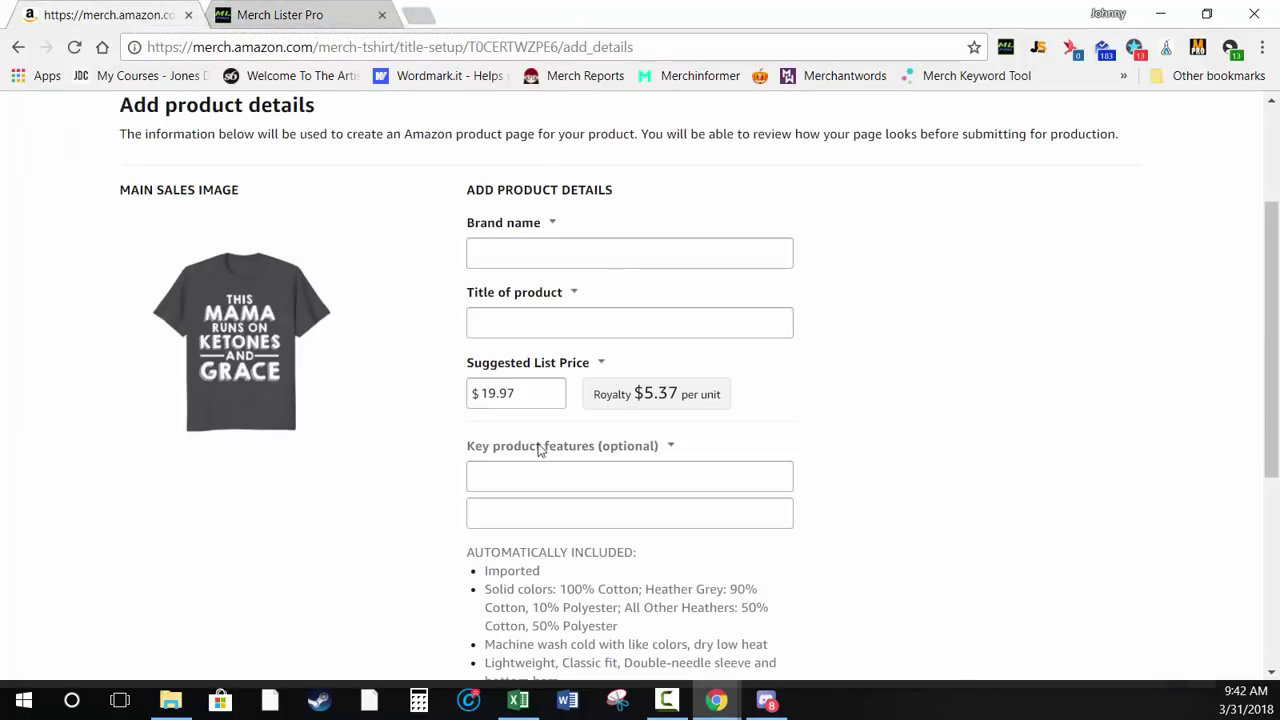
# Fill the listing's product details with the MLP Designs profile from Merch Lister Pro and check the fields down to the description
pyautogui.rightClick(378, 233)
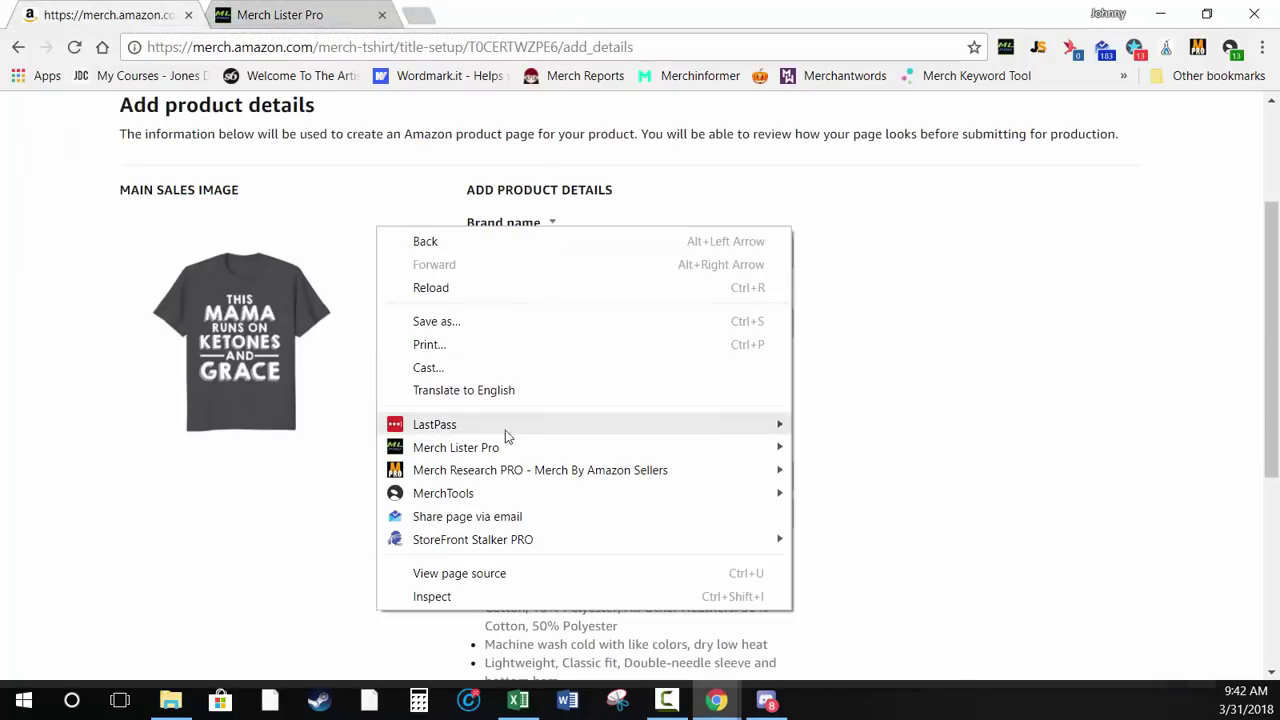
pyautogui.moveTo(509, 446)
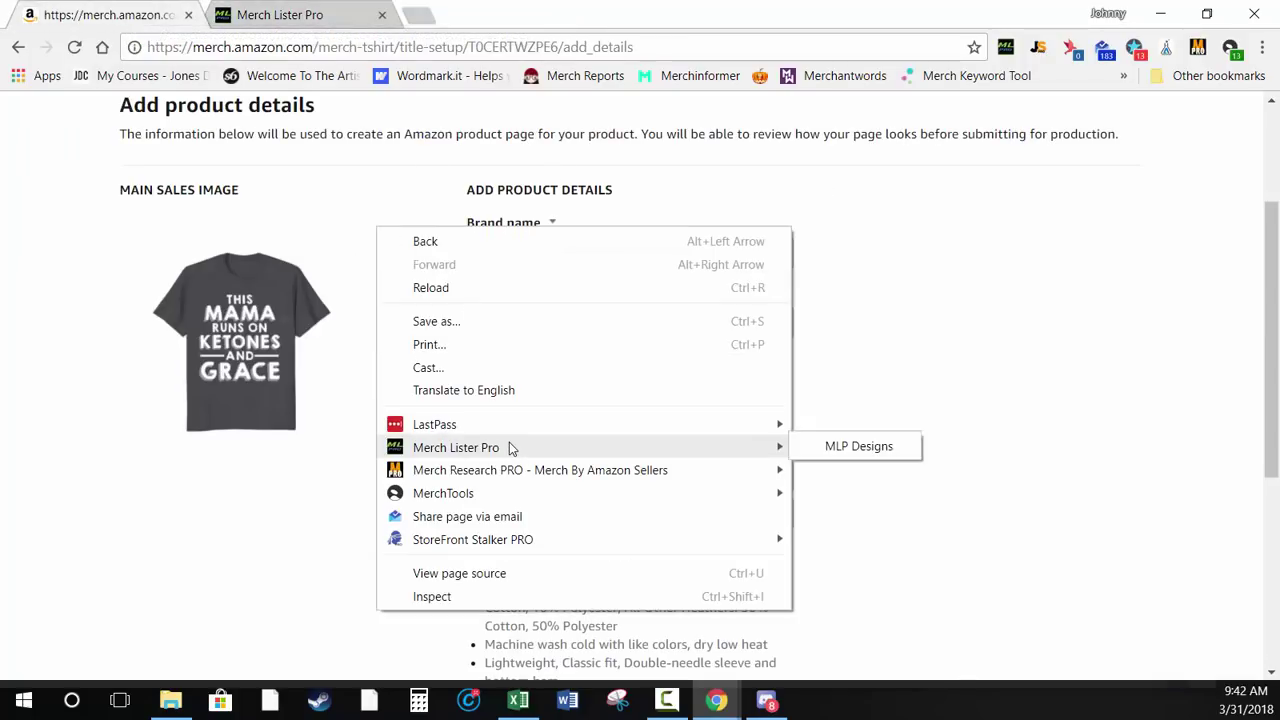
pyautogui.click(842, 452)
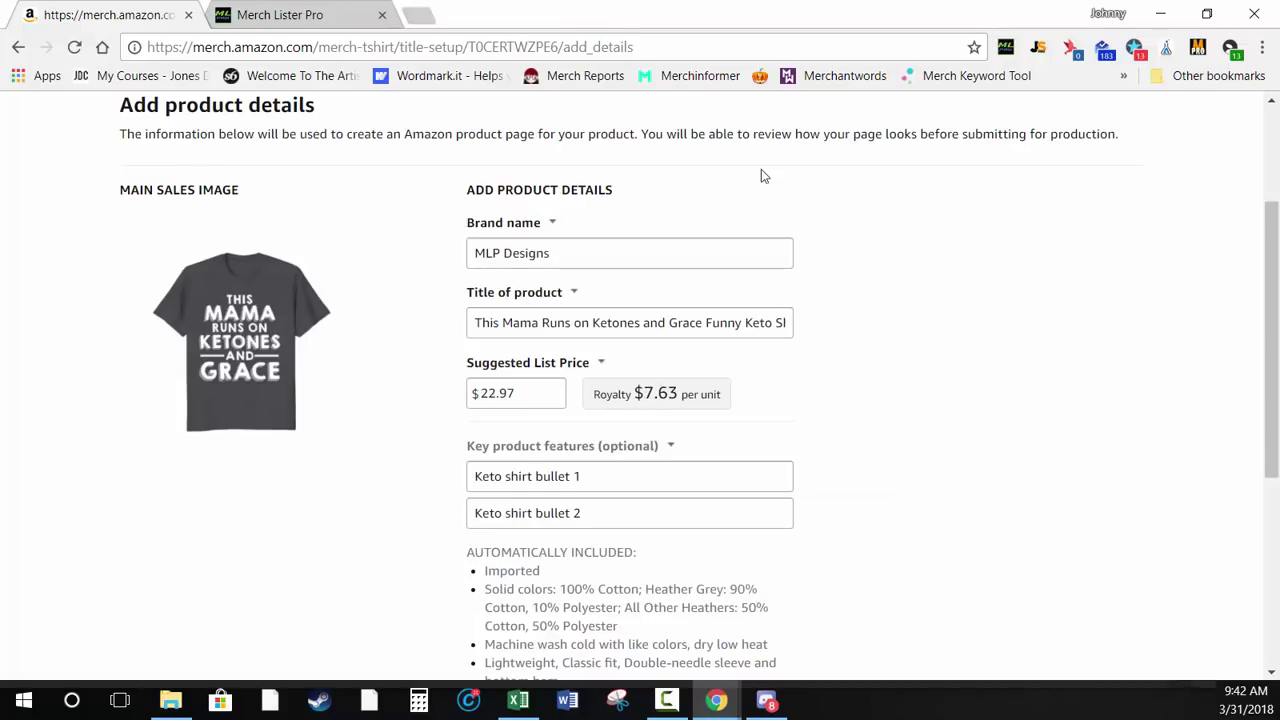
pyautogui.scroll(-4, 1034, 462)
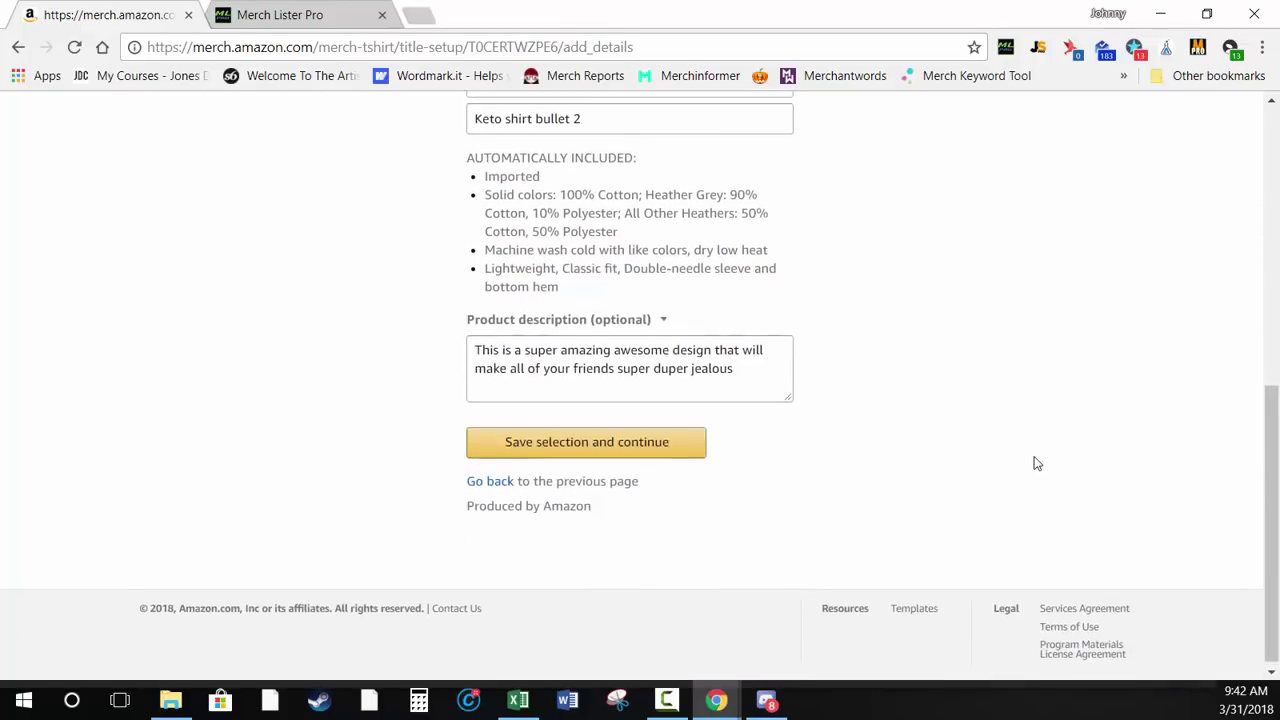
# Check the Merch Lister Pro profile choices on the product details page, and switch the extension to list merch profiles by Title
pyautogui.scroll(5, 1034, 462)
pyautogui.scroll(-1, 1036, 462)
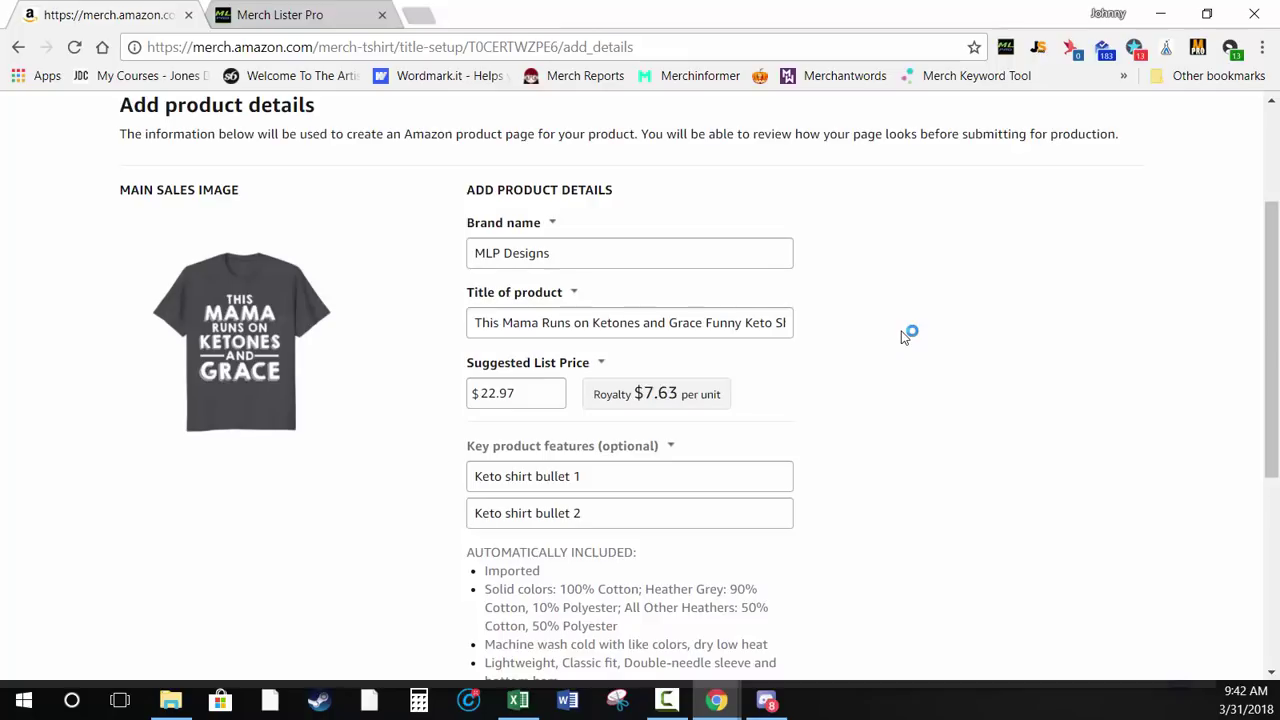
pyautogui.rightClick(857, 275)
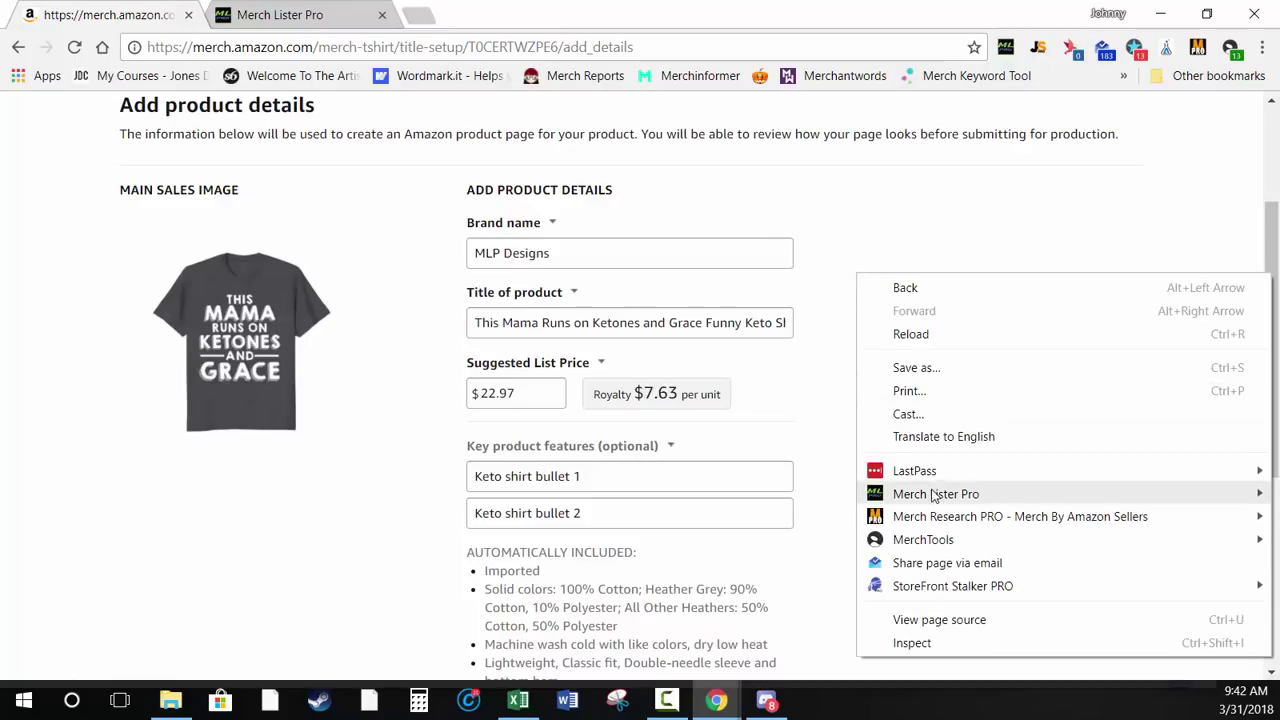
pyautogui.moveTo(943, 503)
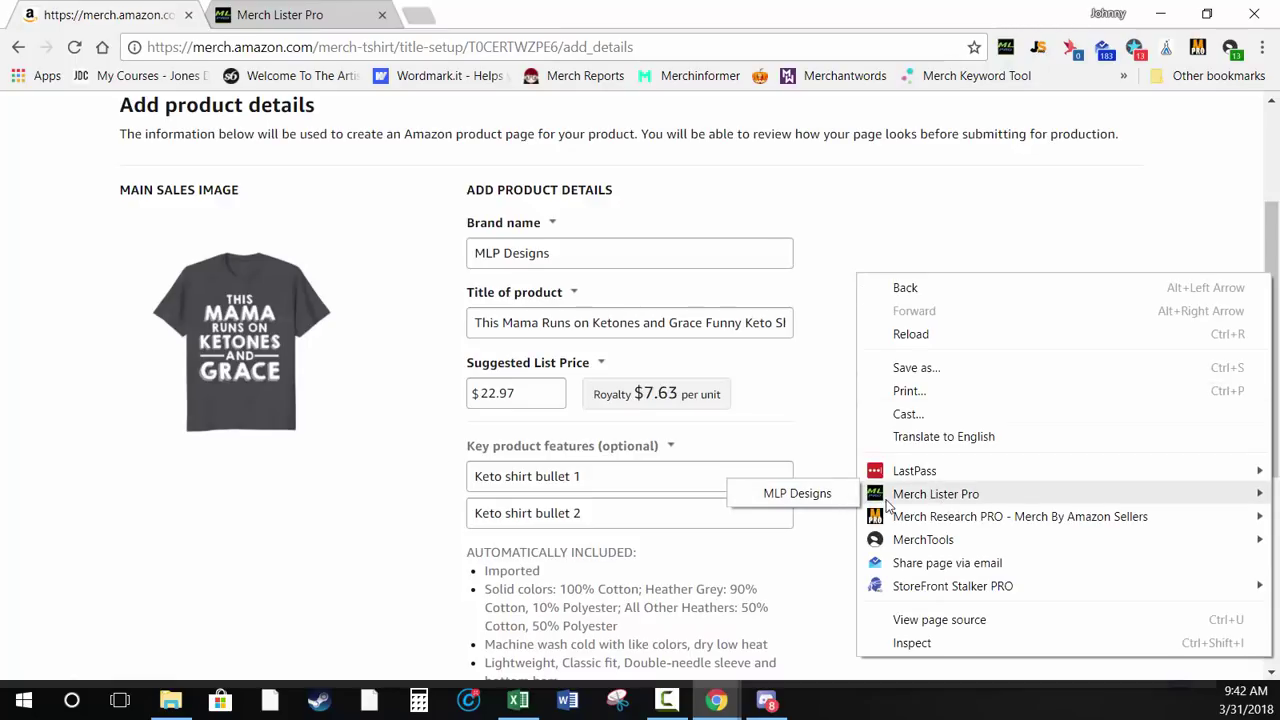
pyautogui.click(276, 17)
pyautogui.click(276, 17)
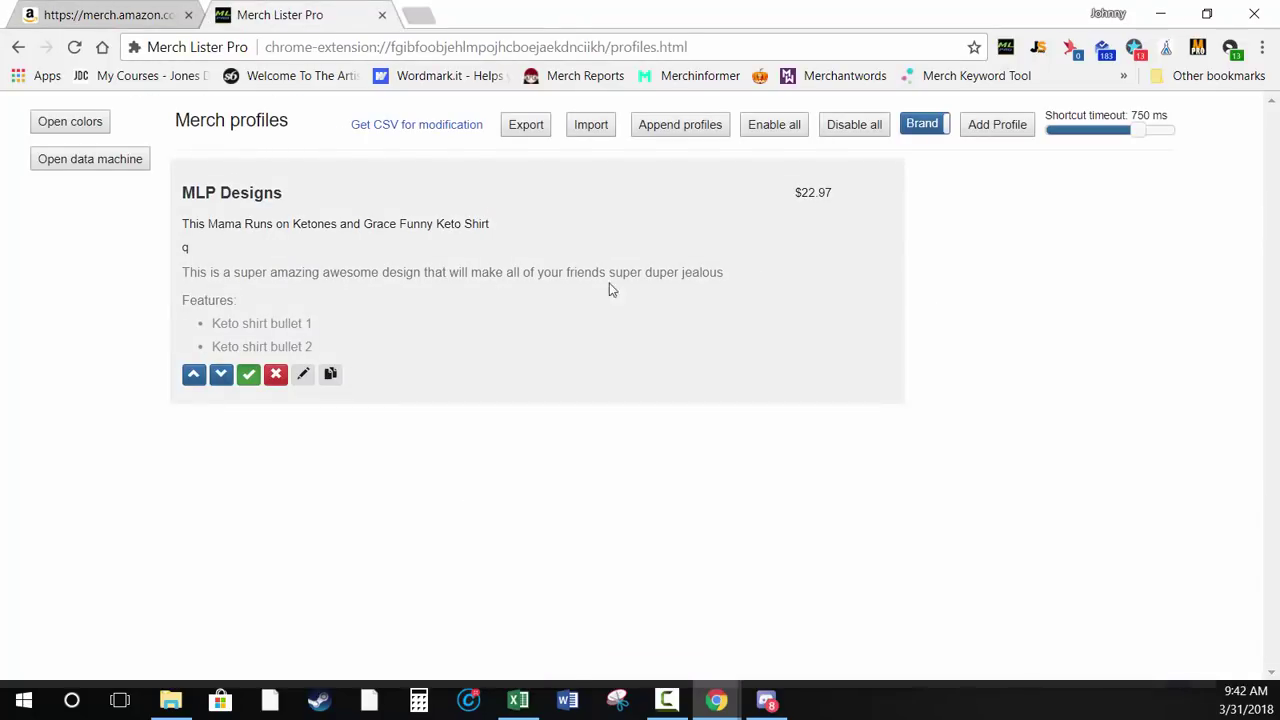
pyautogui.click(924, 125)
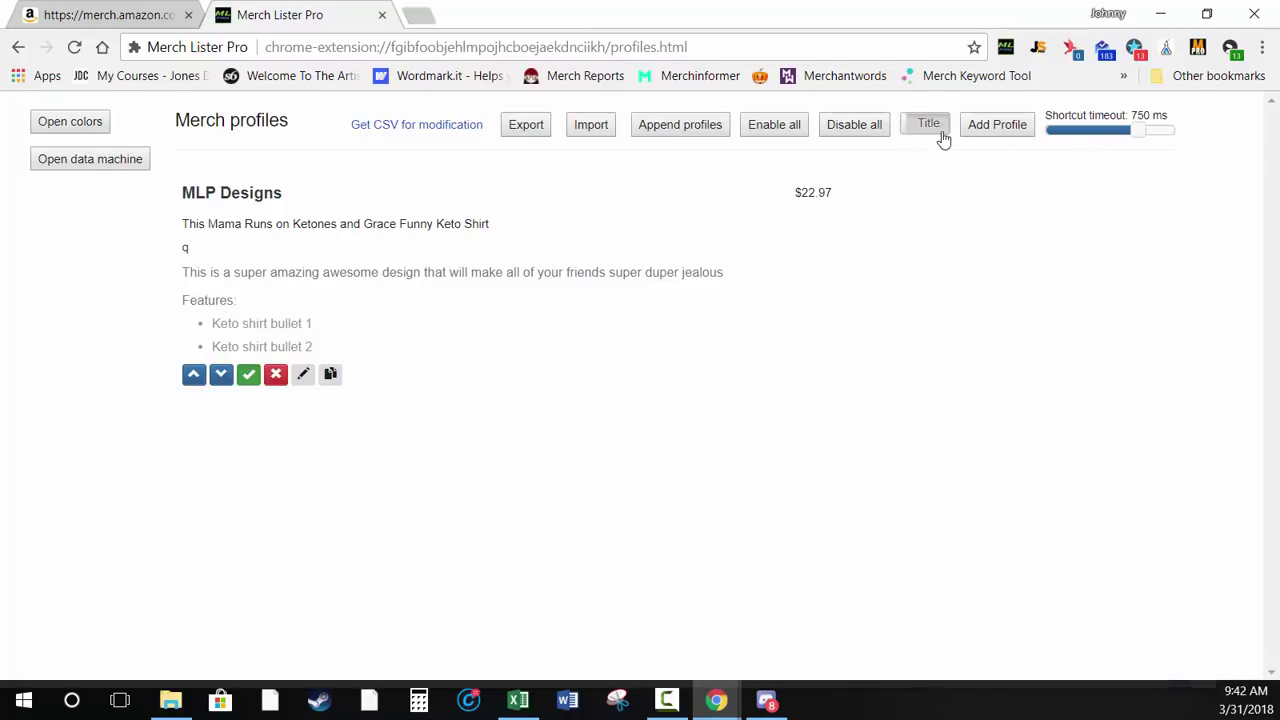
# Fill the Amazon listing's product details with the Merch Lister Pro profile titled "This Mama Runs on Ketones and Grace Funny Keto Shirt"
pyautogui.click(104, 14)
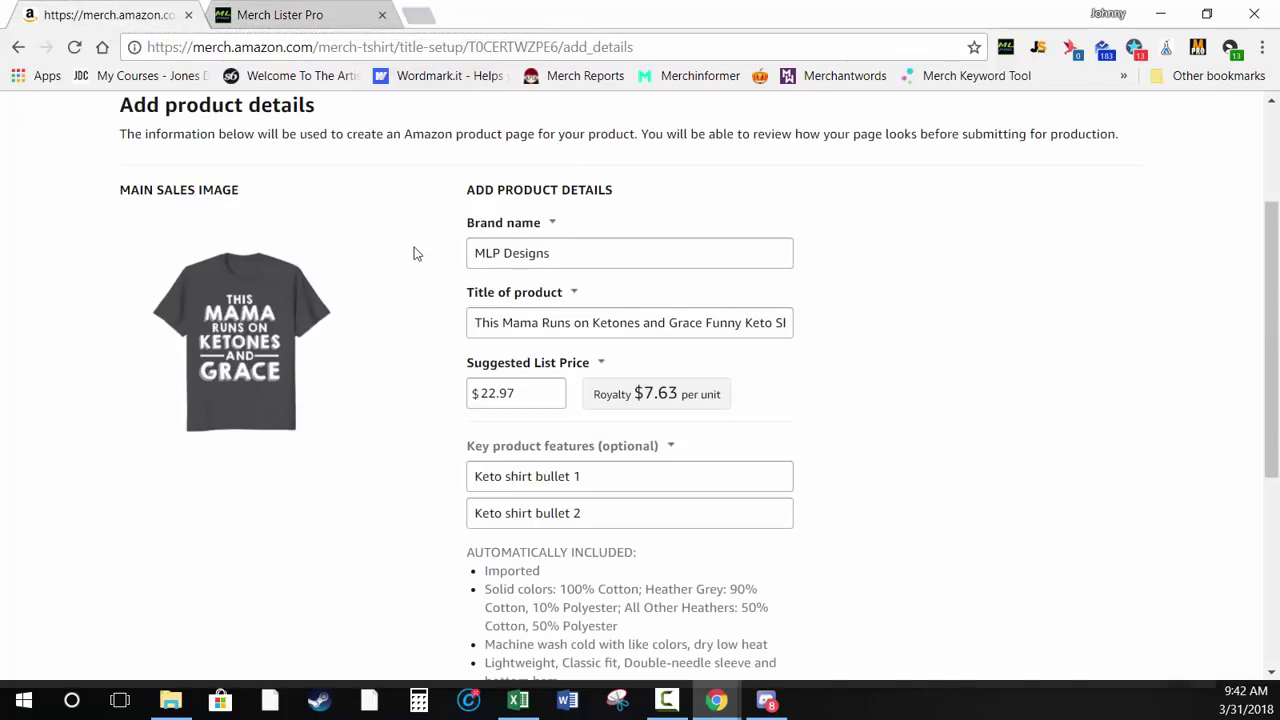
pyautogui.rightClick(401, 211)
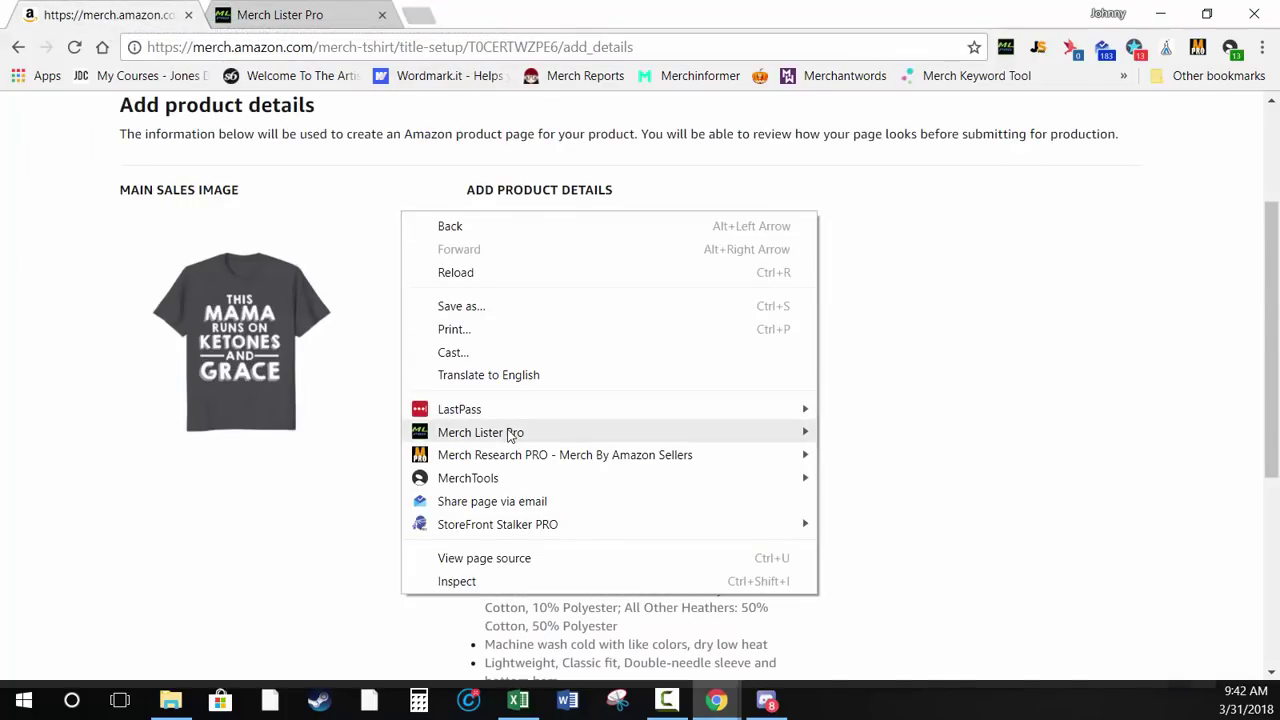
pyautogui.moveTo(509, 433)
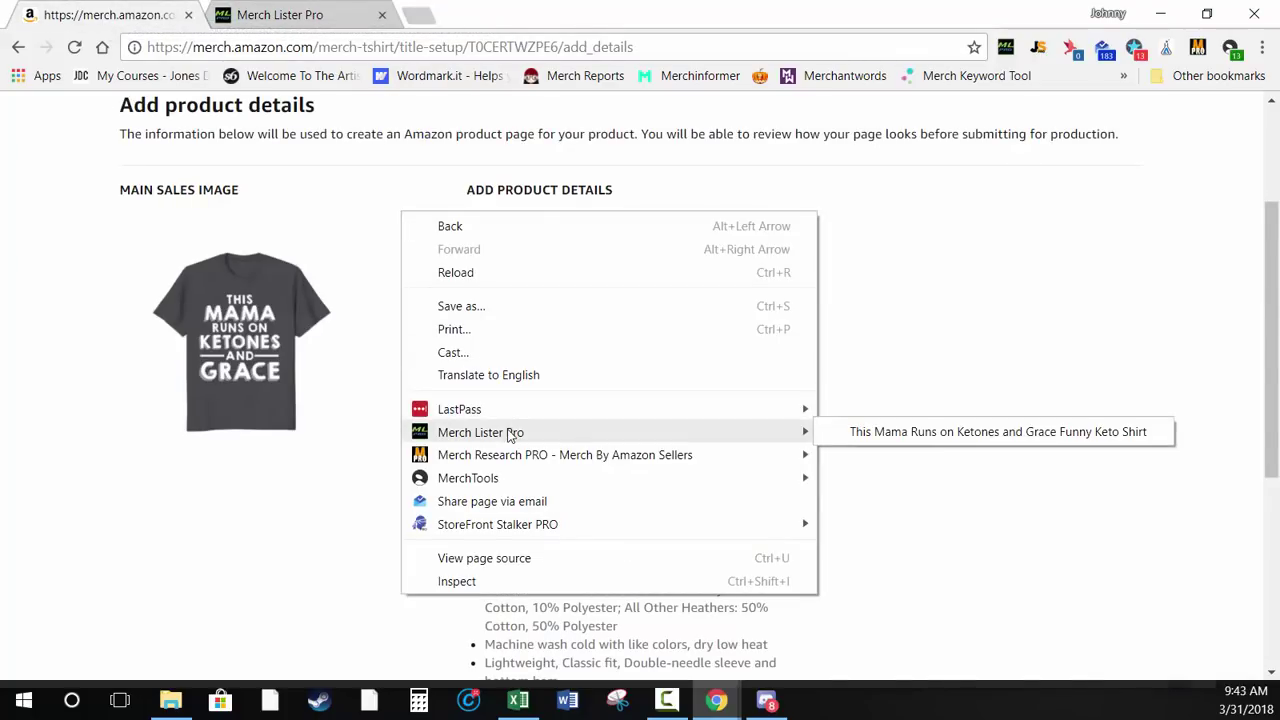
pyautogui.click(960, 431)
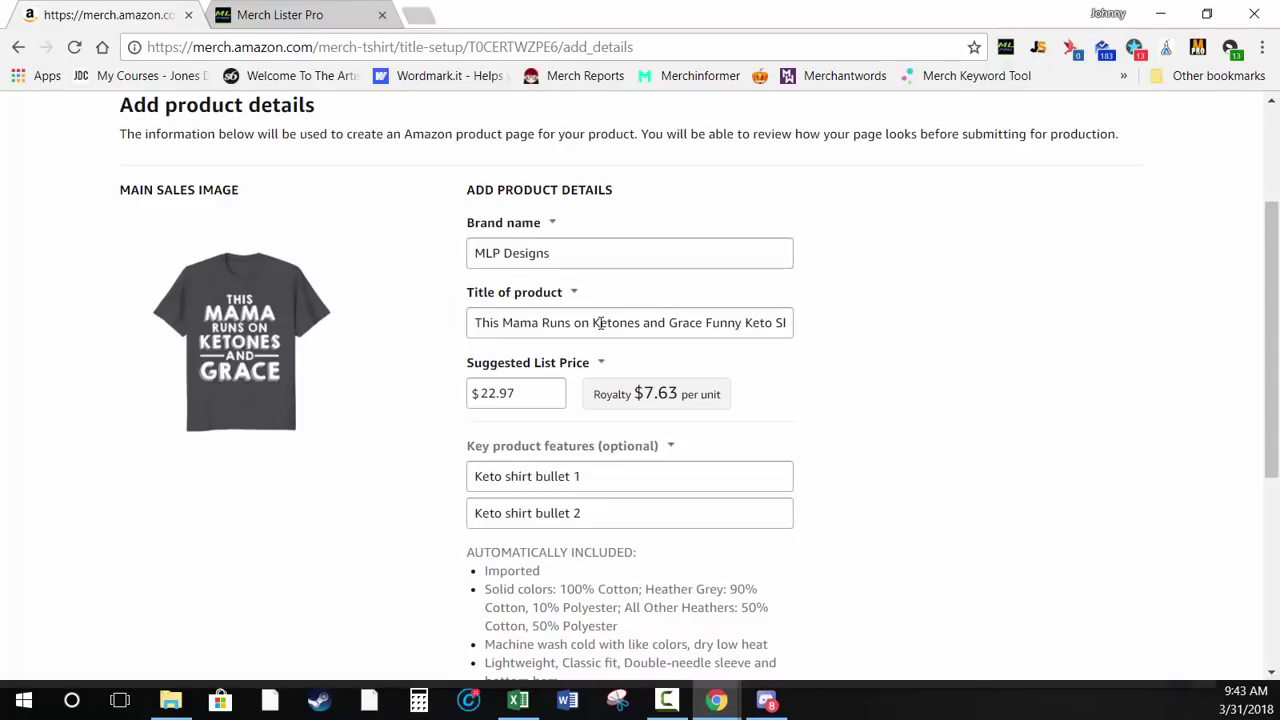
pyautogui.scroll(-2, 666, 383)
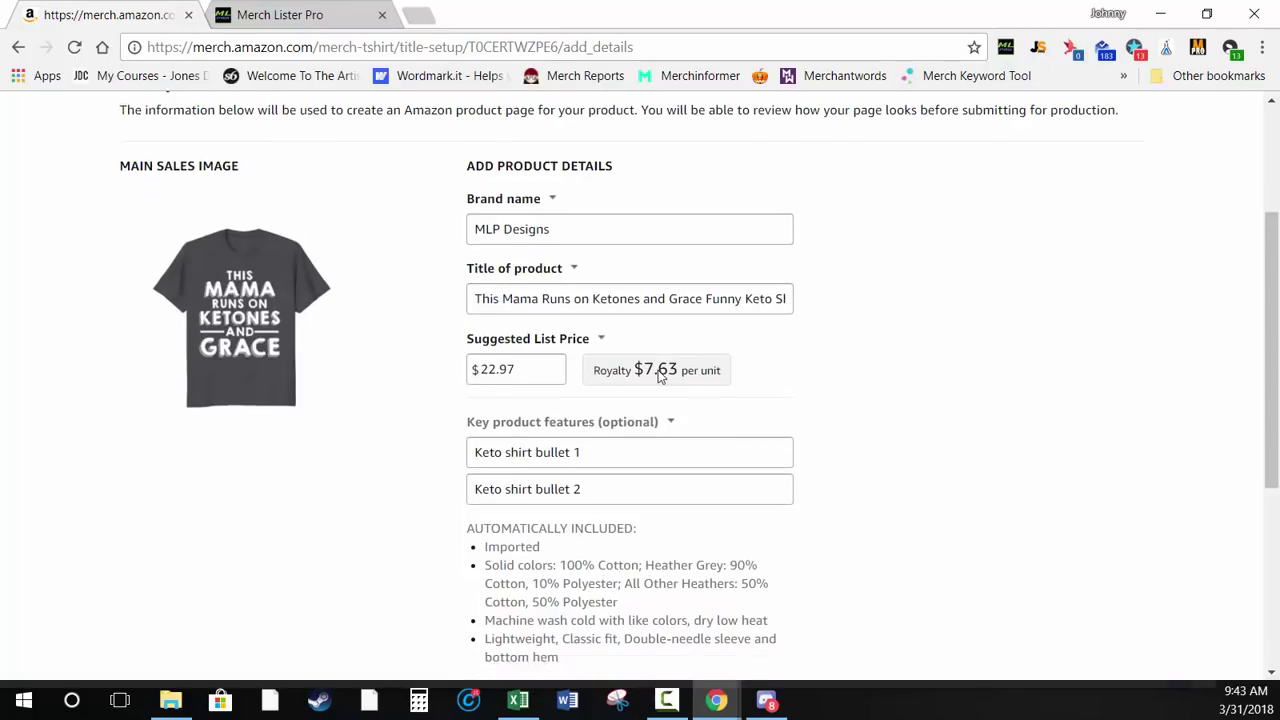
pyautogui.scroll(2, 686, 391)
# Download the CSV for modification from Merch Lister Pro's merch profiles page and open the file in Excel
pyautogui.click(316, 24)
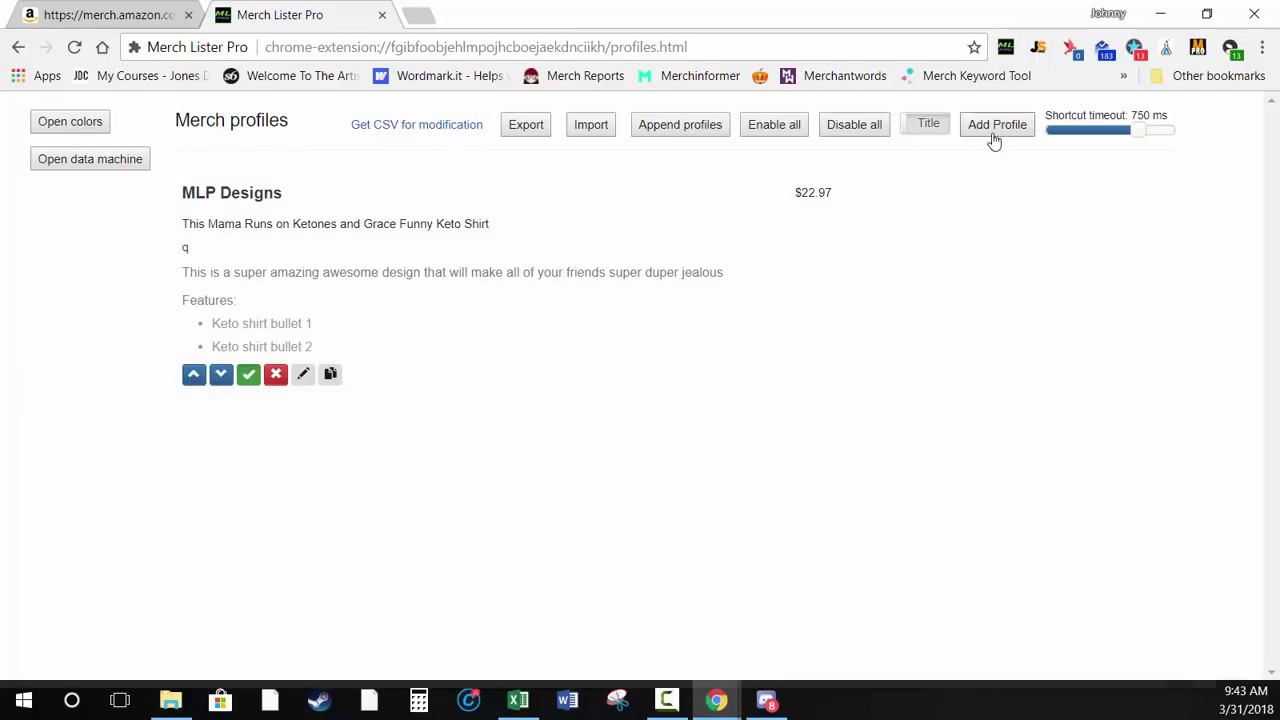
pyautogui.click(1010, 135)
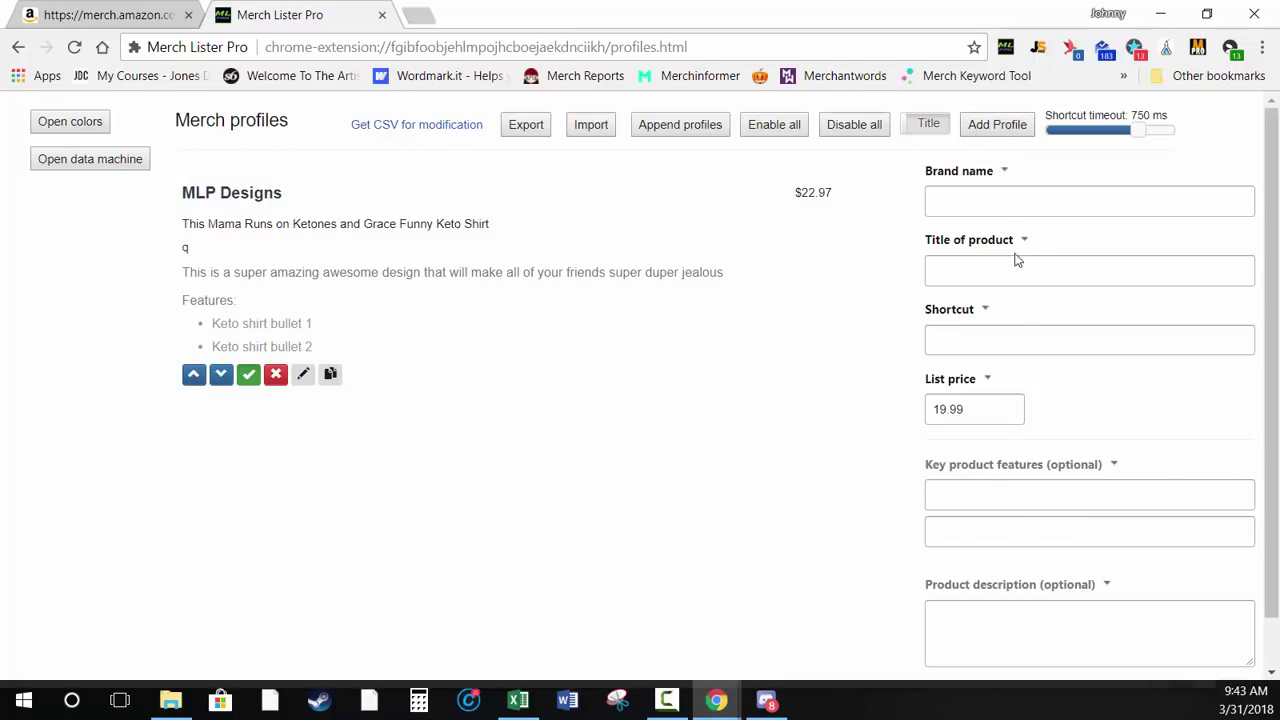
pyautogui.click(998, 138)
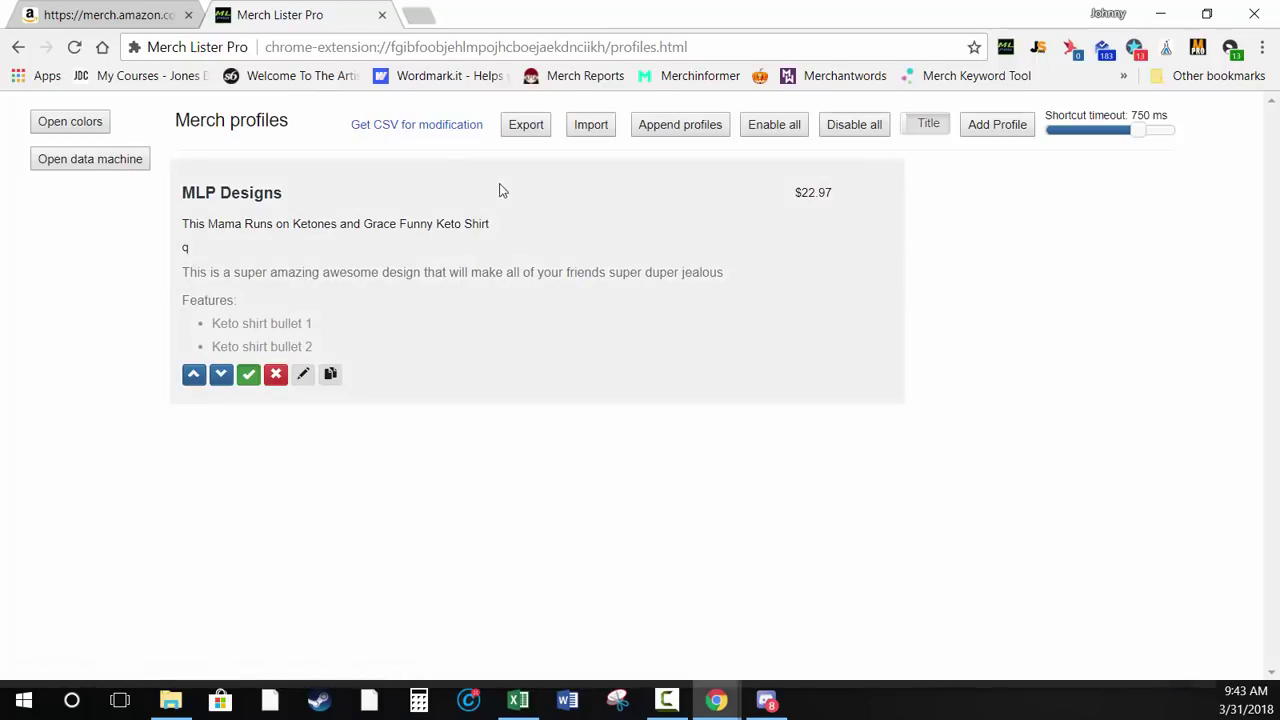
pyautogui.click(401, 128)
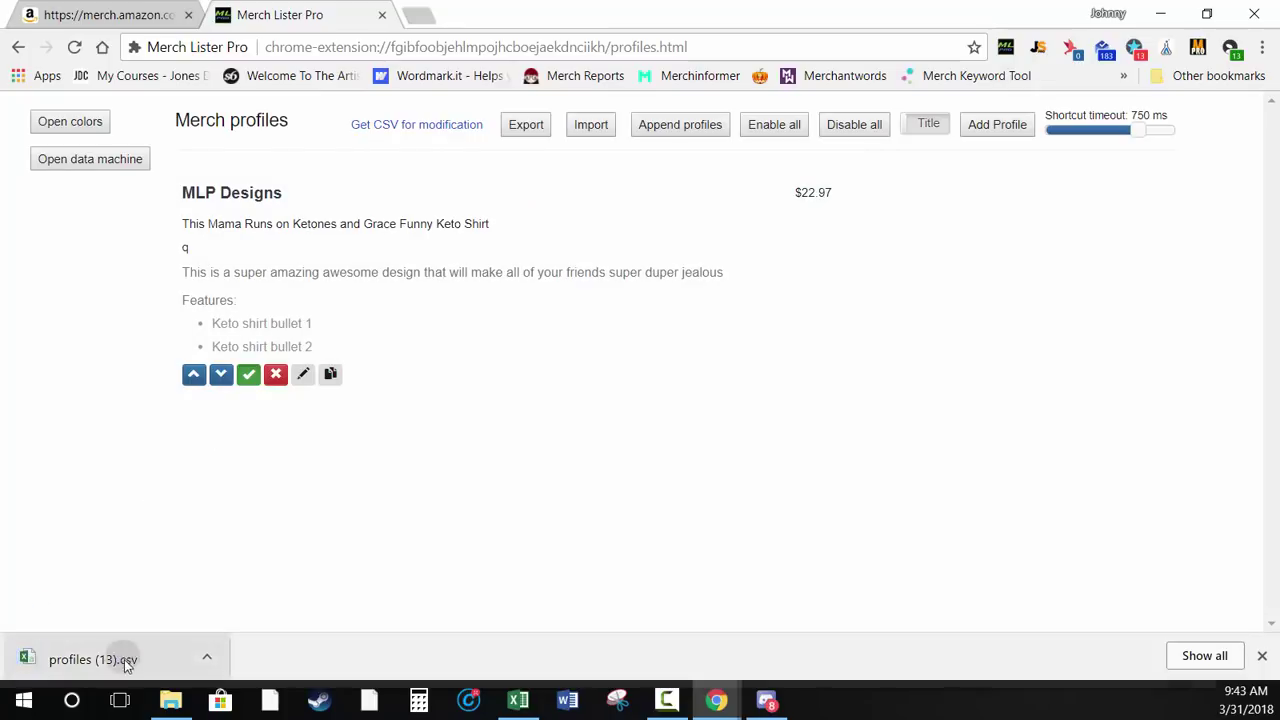
pyautogui.click(124, 659)
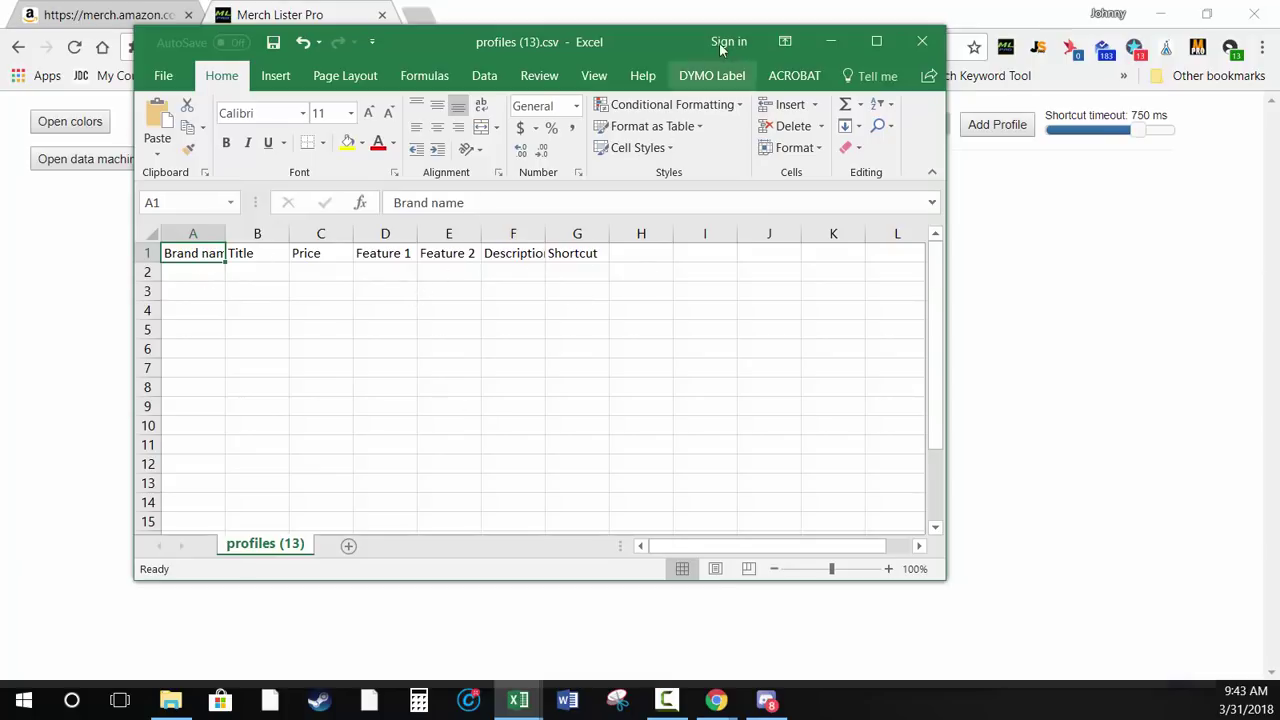
pyautogui.click(826, 44)
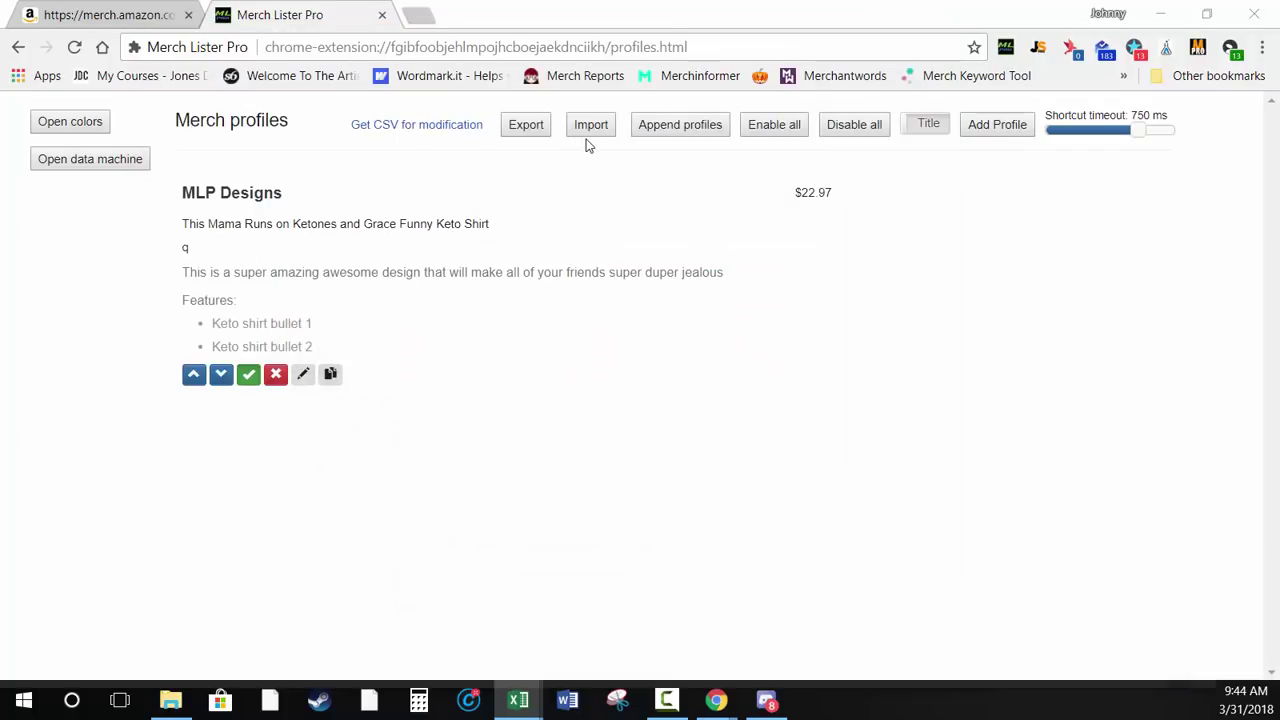
pyautogui.click(589, 132)
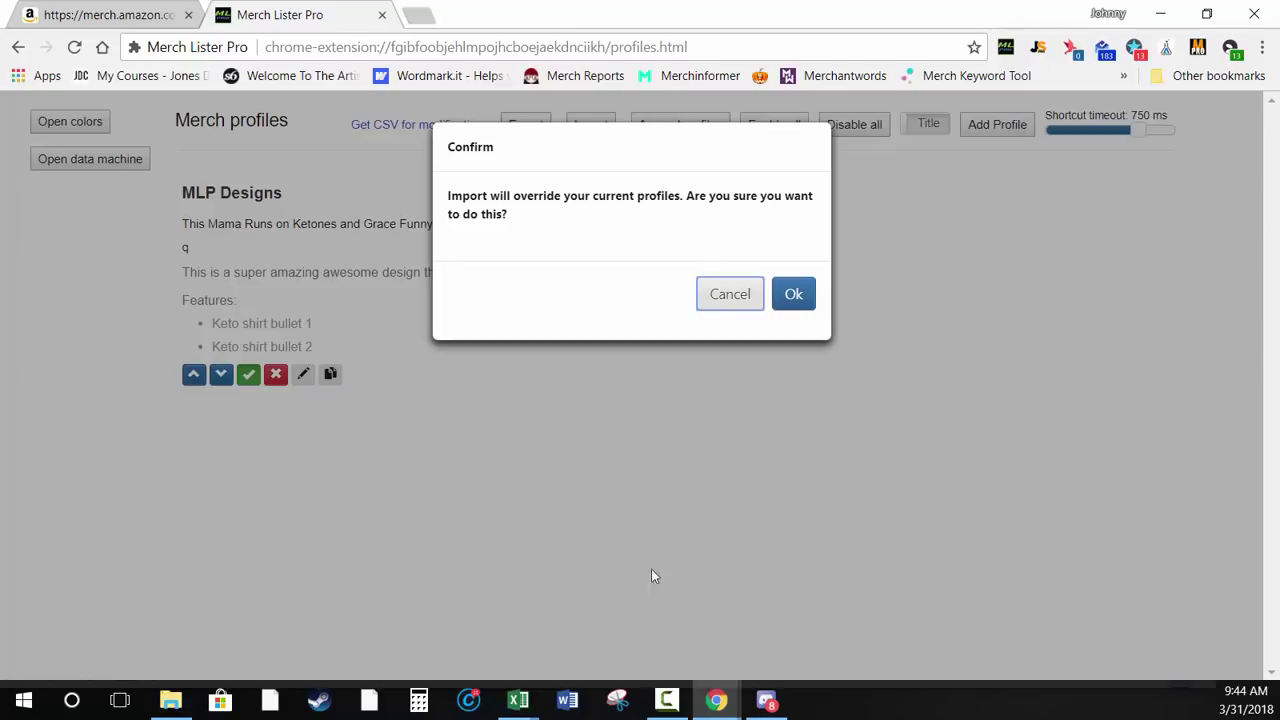
pyautogui.click(714, 299)
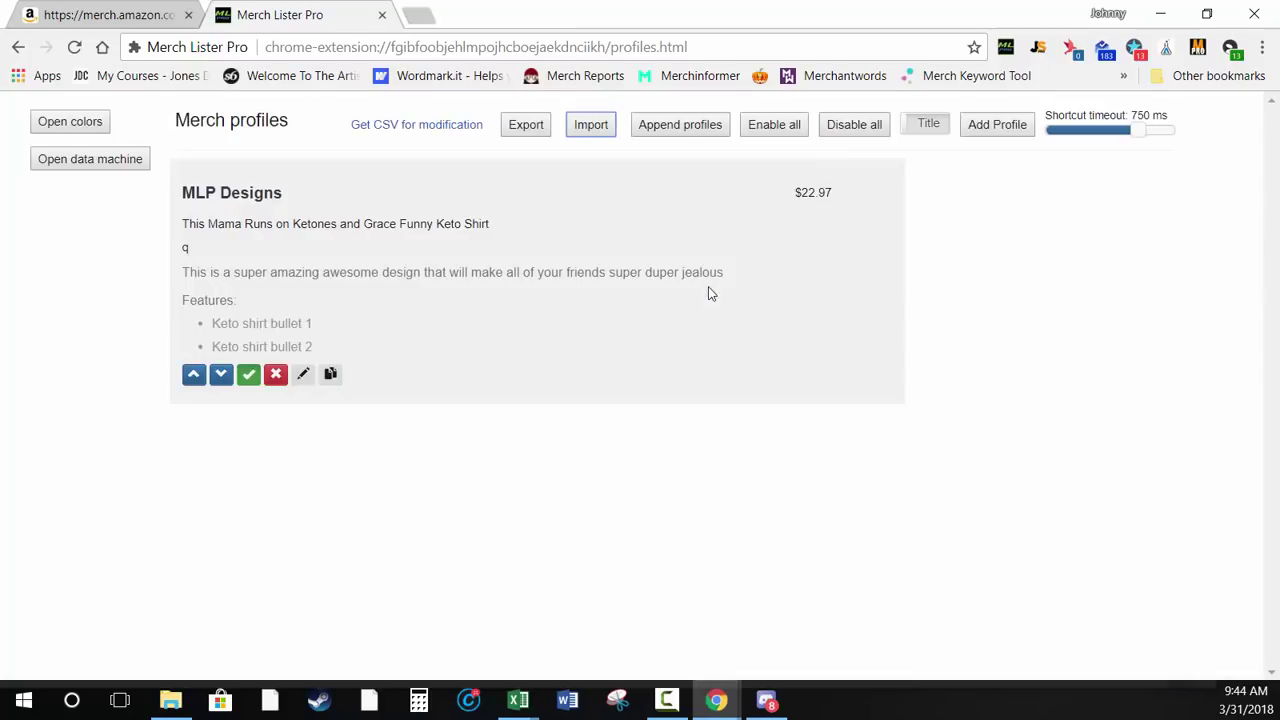
# Switch to profiles (13).csv in Excel and enter the brand name "Cool Guys Designs" and title "Great Title" in row 2
pyautogui.moveTo(517, 700)
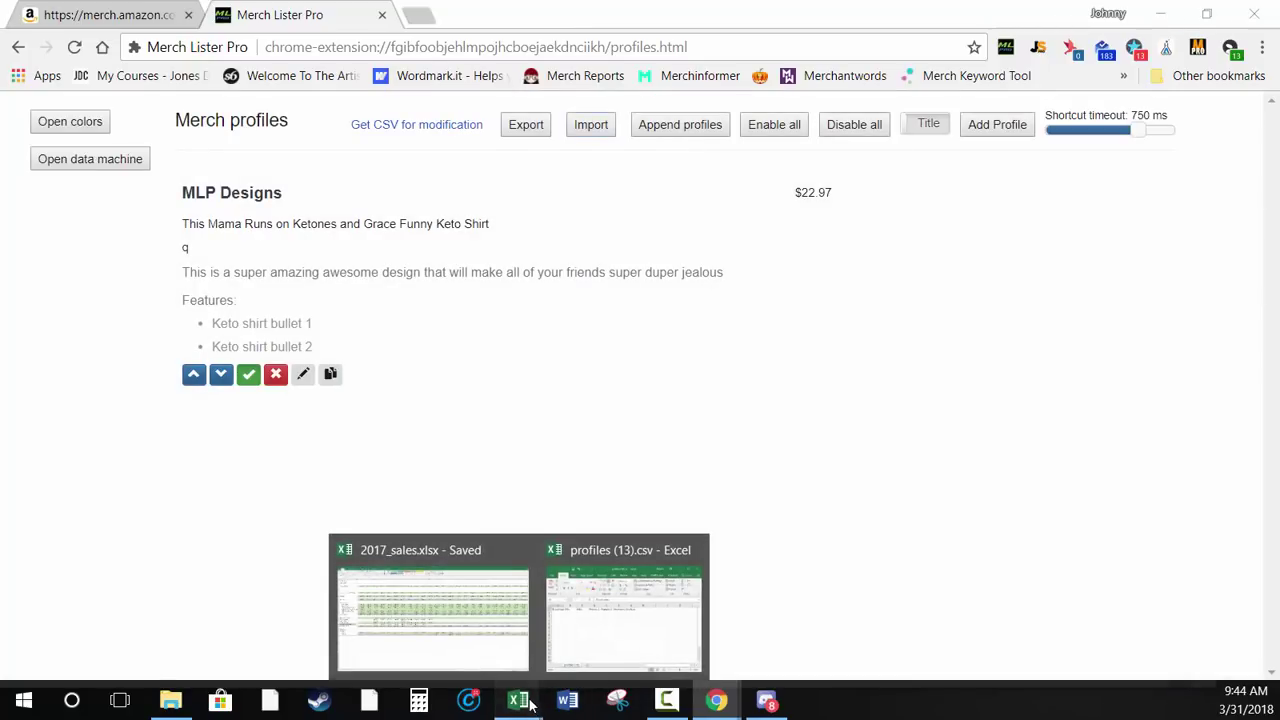
pyautogui.click(623, 611)
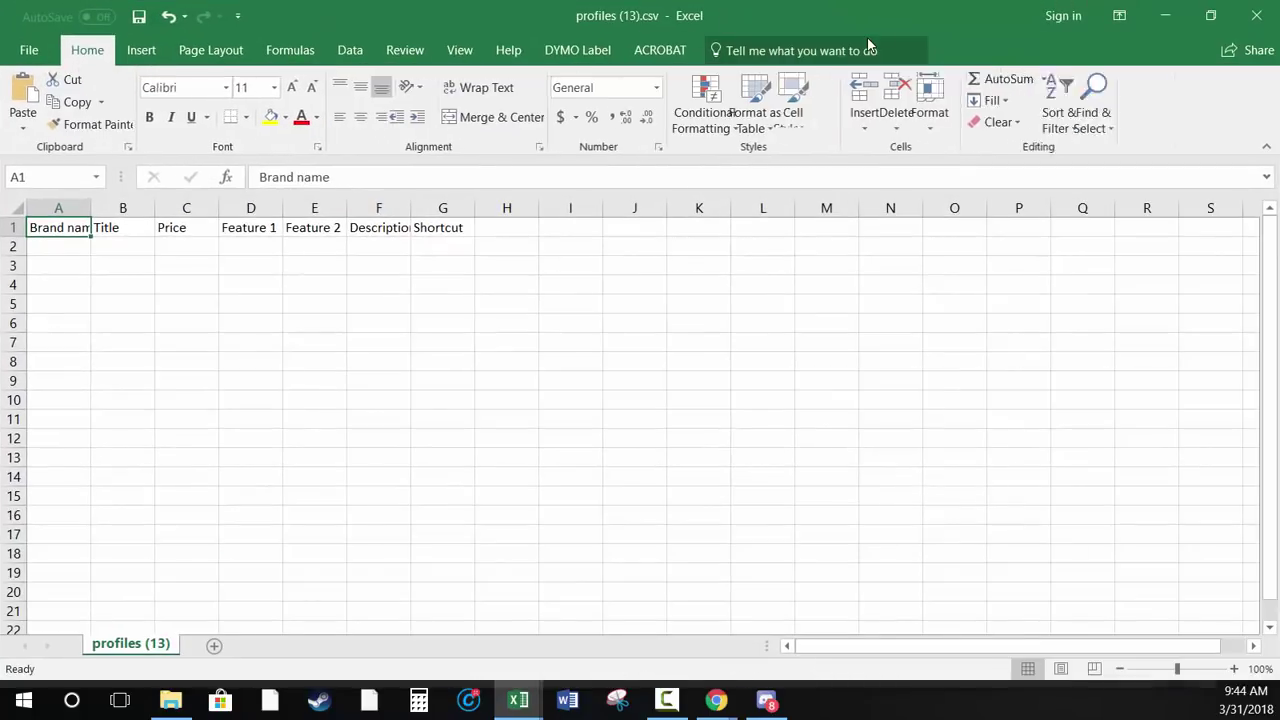
pyautogui.click(868, 42)
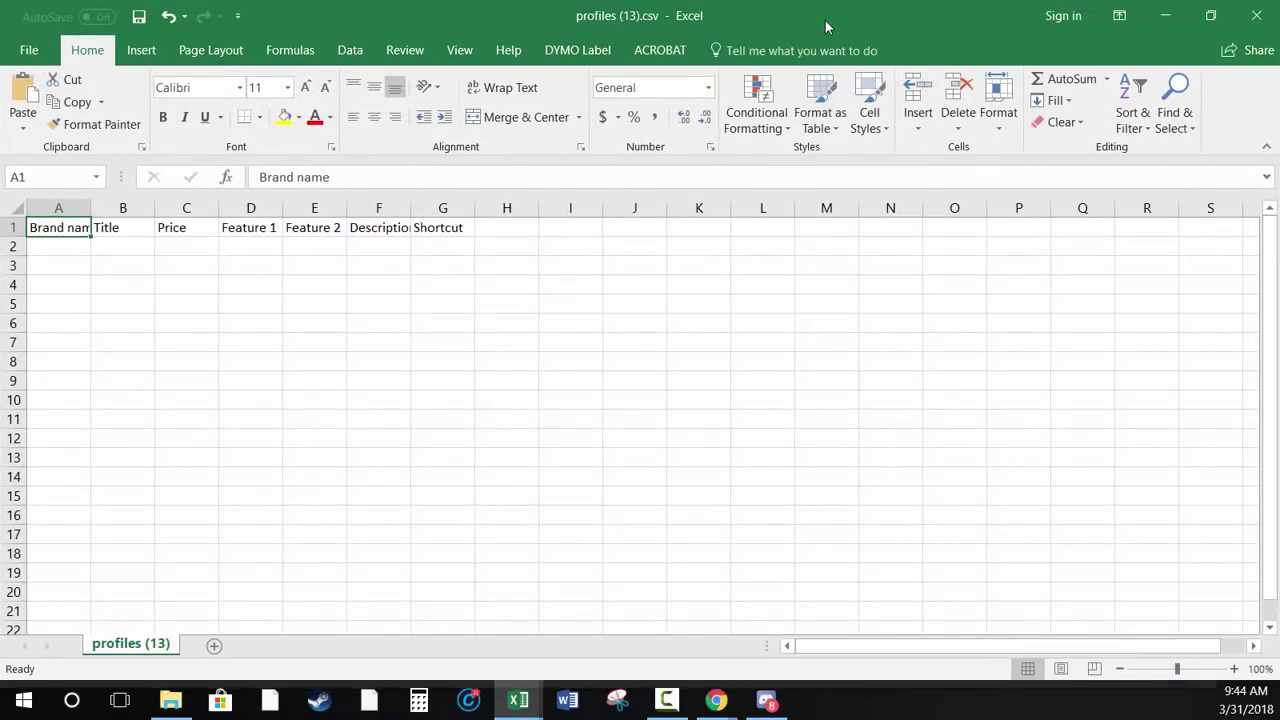
pyautogui.click(79, 249)
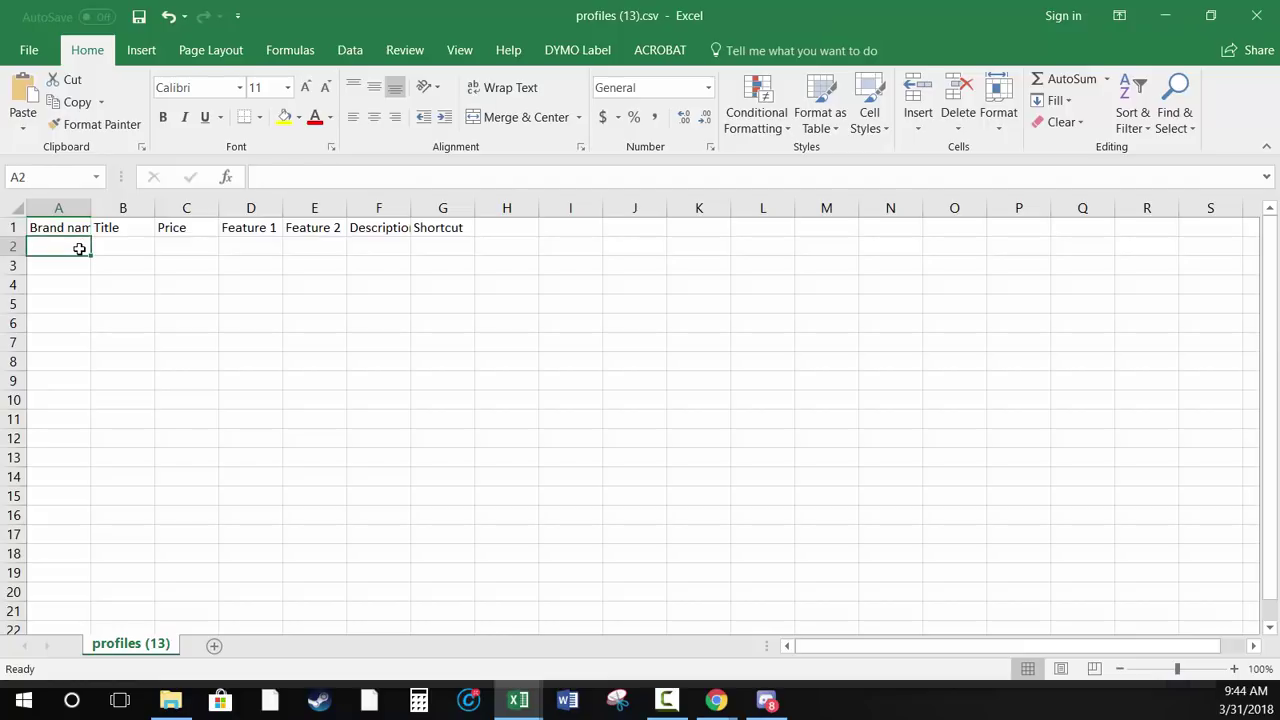
pyautogui.write('Cool')
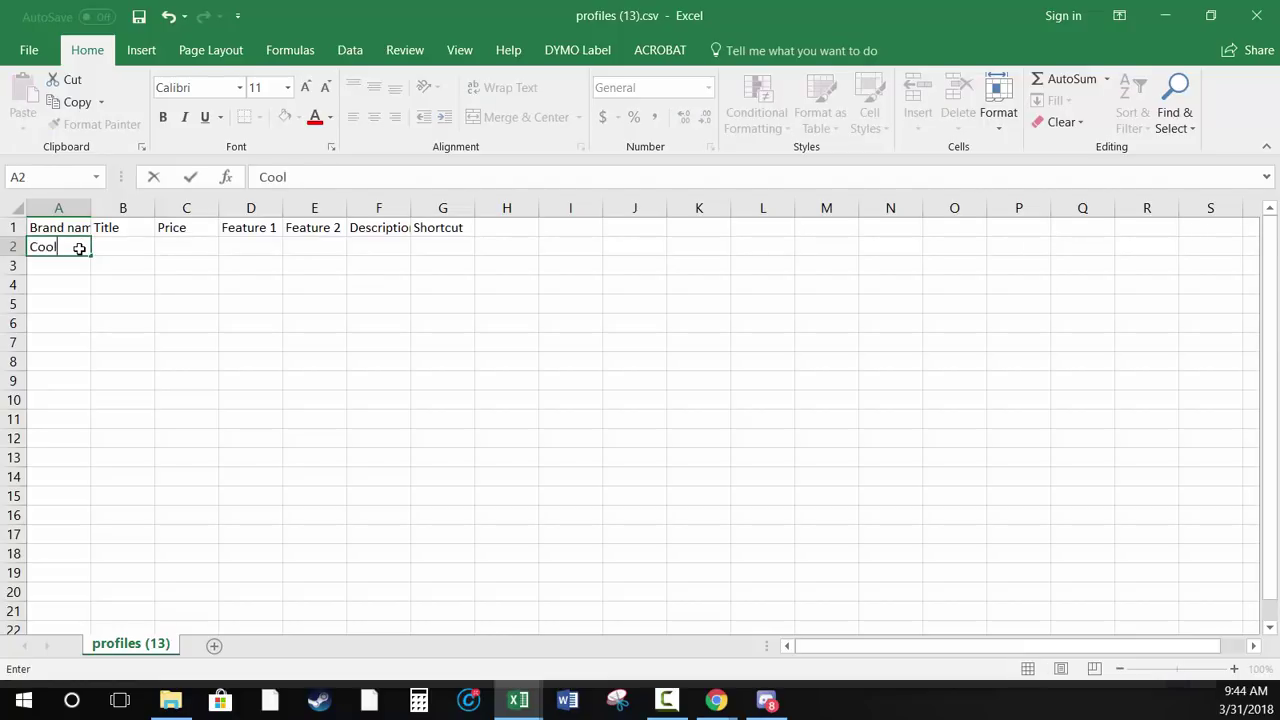
pyautogui.write(' Guys Designs')
pyautogui.press('Tab')
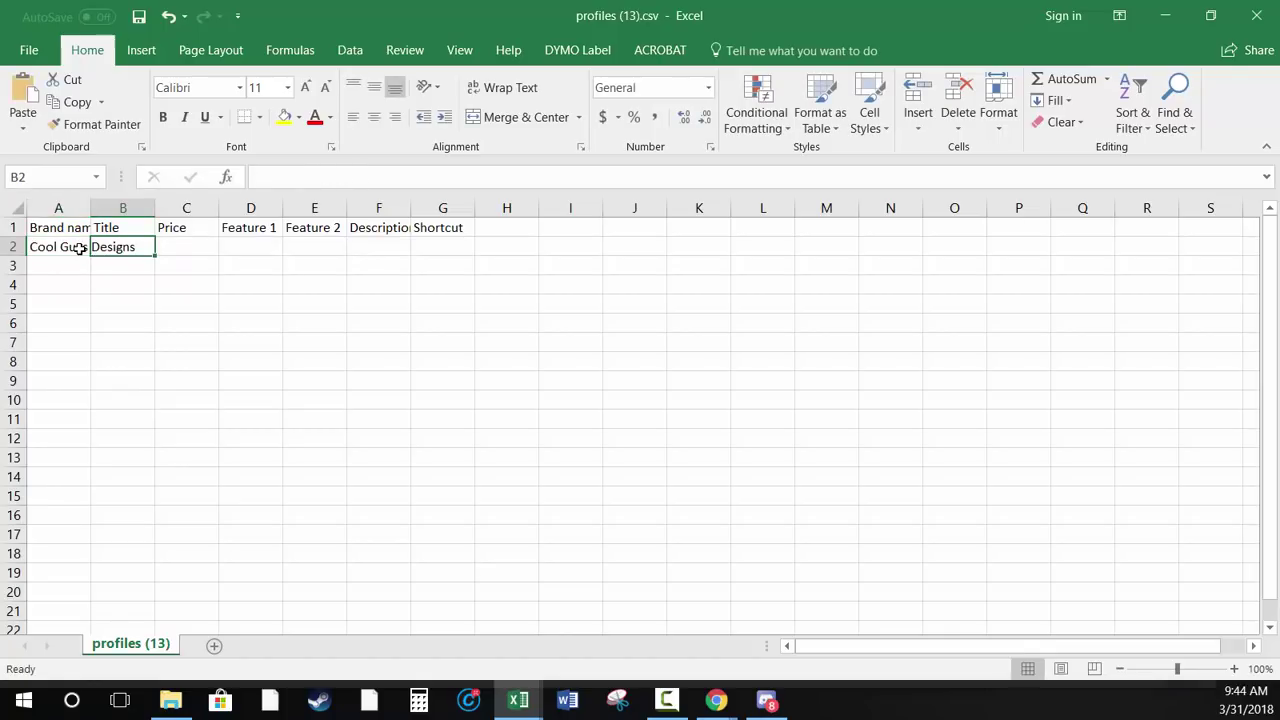
pyautogui.write('Great Title')
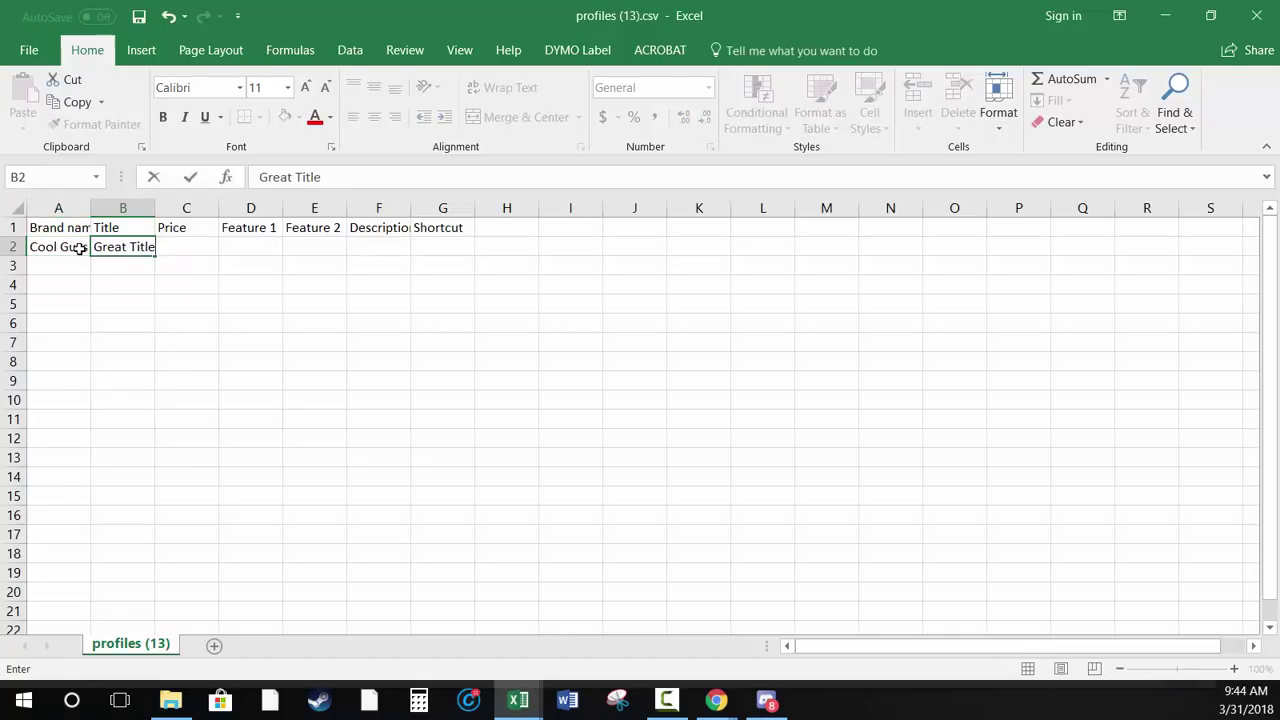
pyautogui.press('Tab')
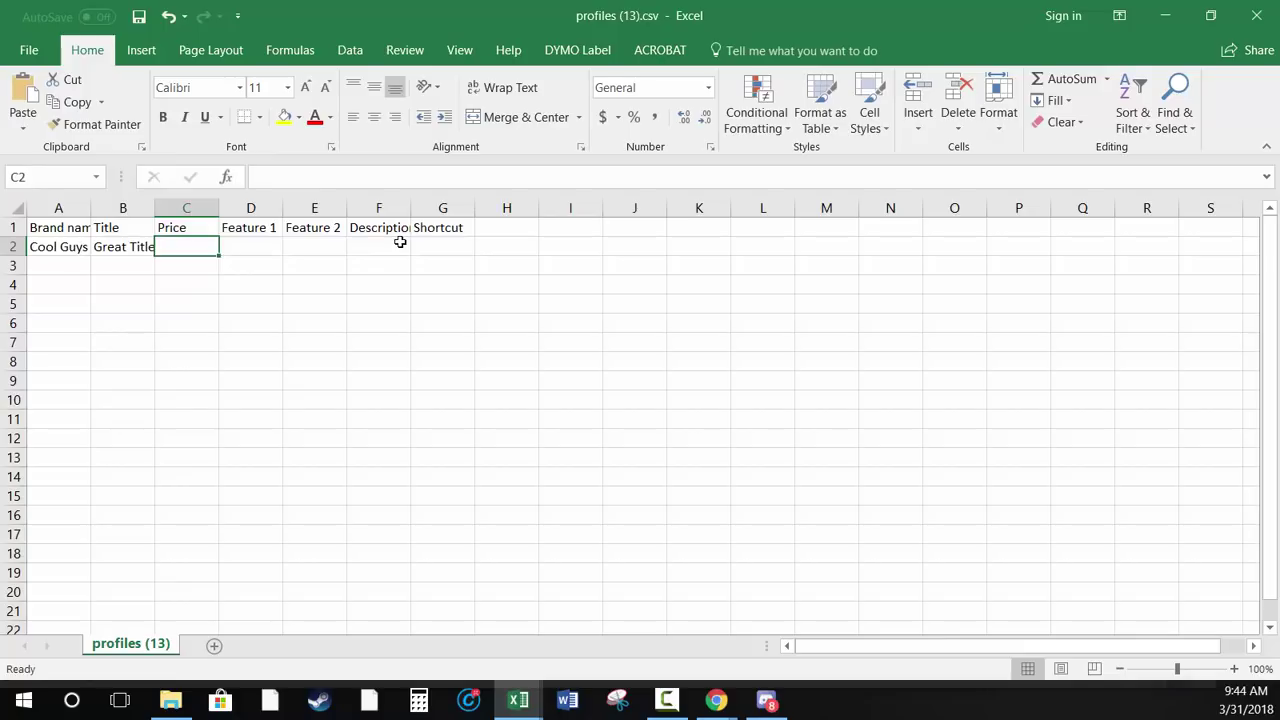
# Complete row 2 up to the features with price 29.86, Feature 1 "Cool bullet" and Feature 2 "Neato Bullet 2"
pyautogui.write('29.86')
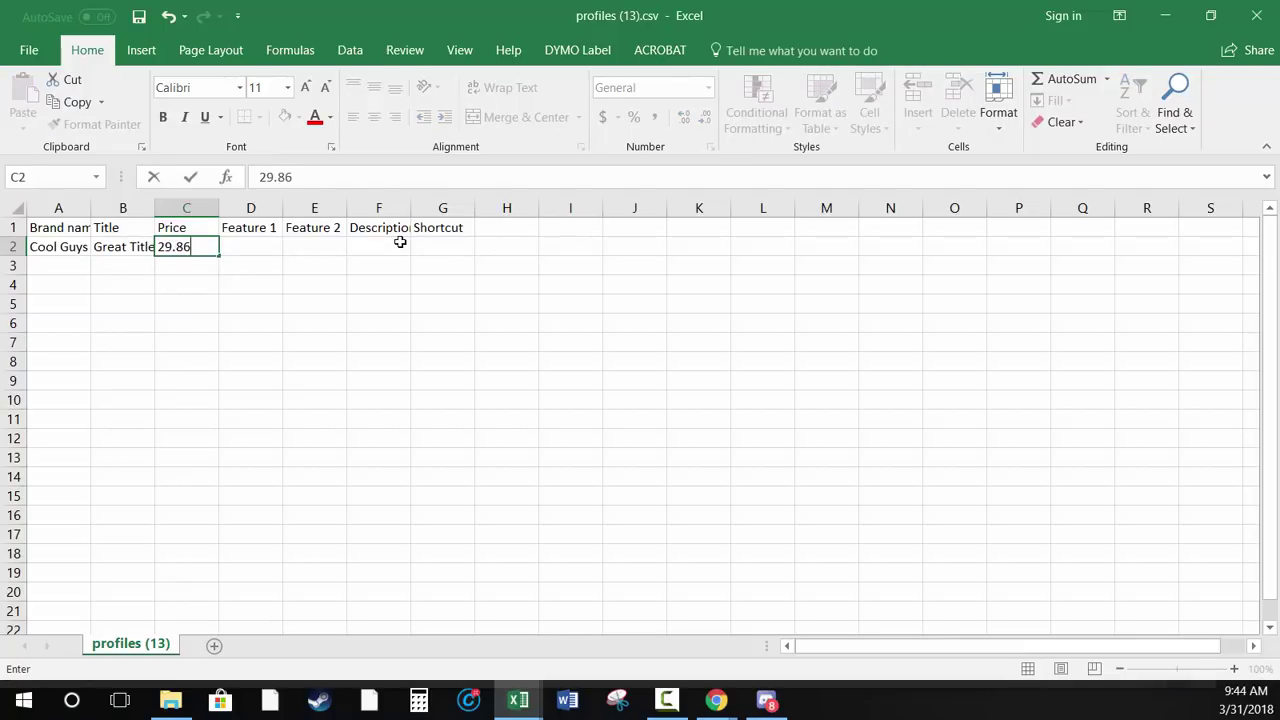
pyautogui.press('Tab')
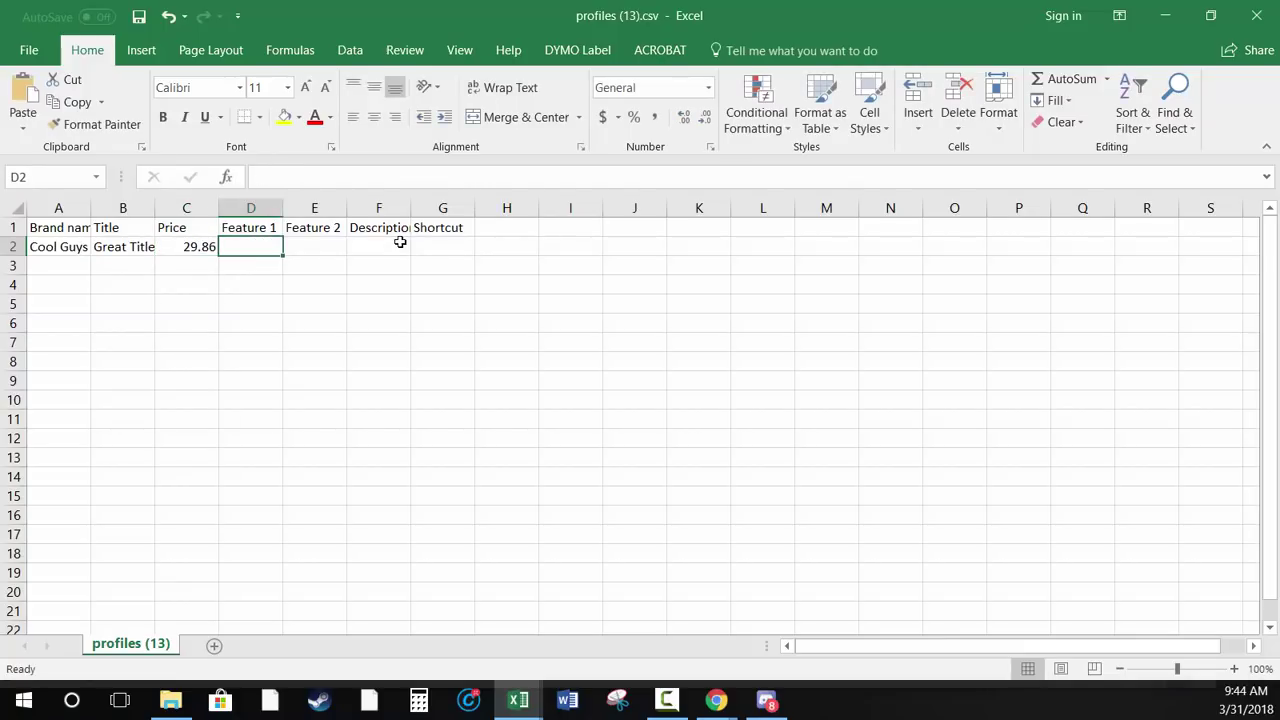
pyautogui.write('Cool bullet')
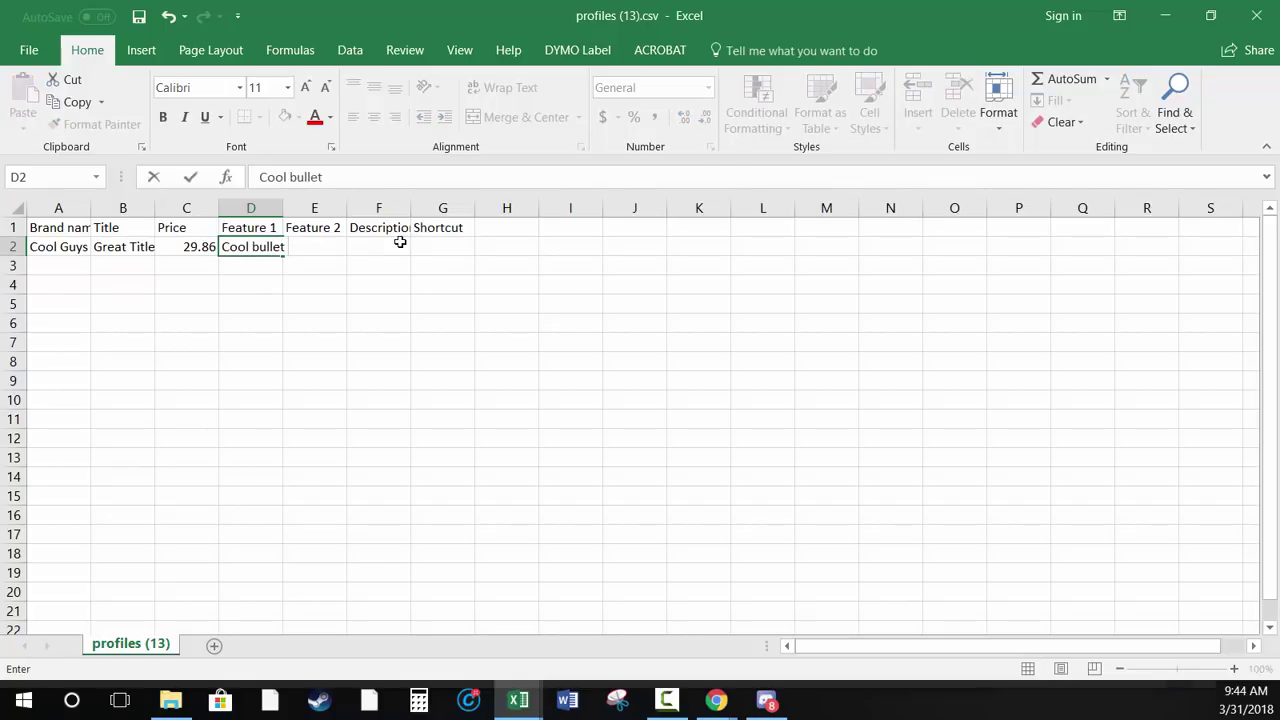
pyautogui.press('Tab')
pyautogui.write('Neat')
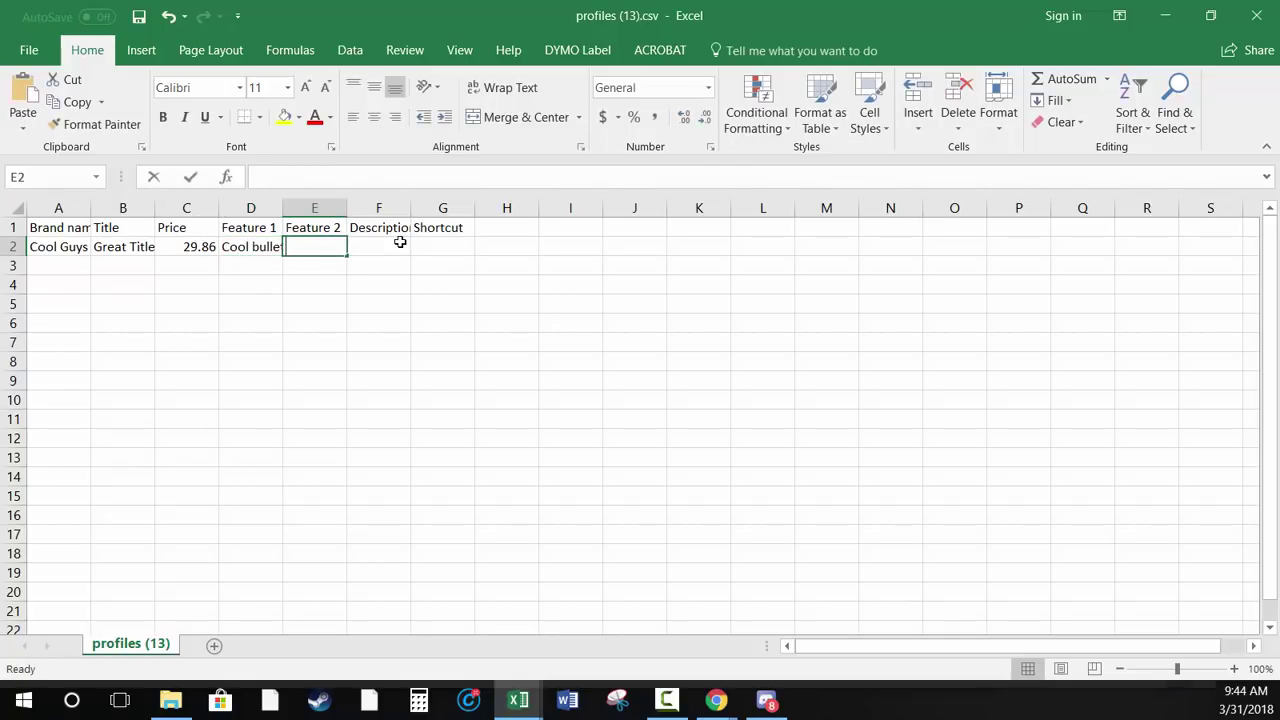
pyautogui.write('o B')
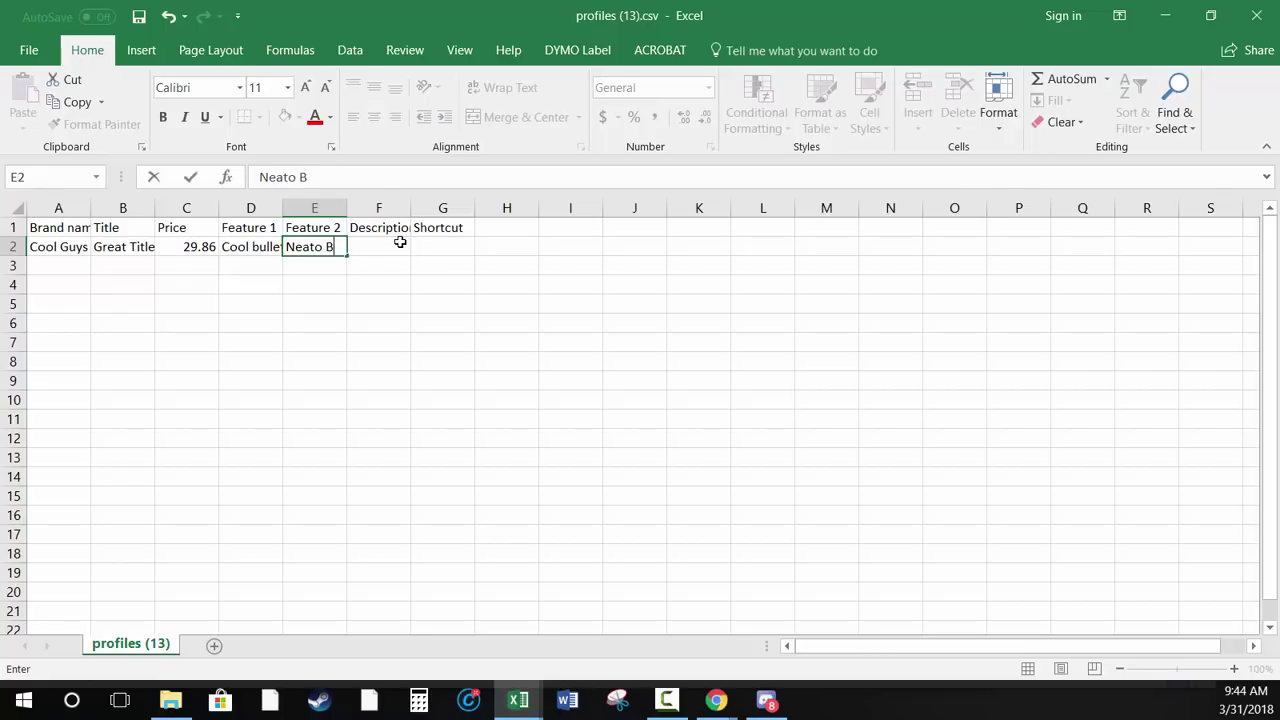
pyautogui.write('ullet 2')
pyautogui.press('Tab')
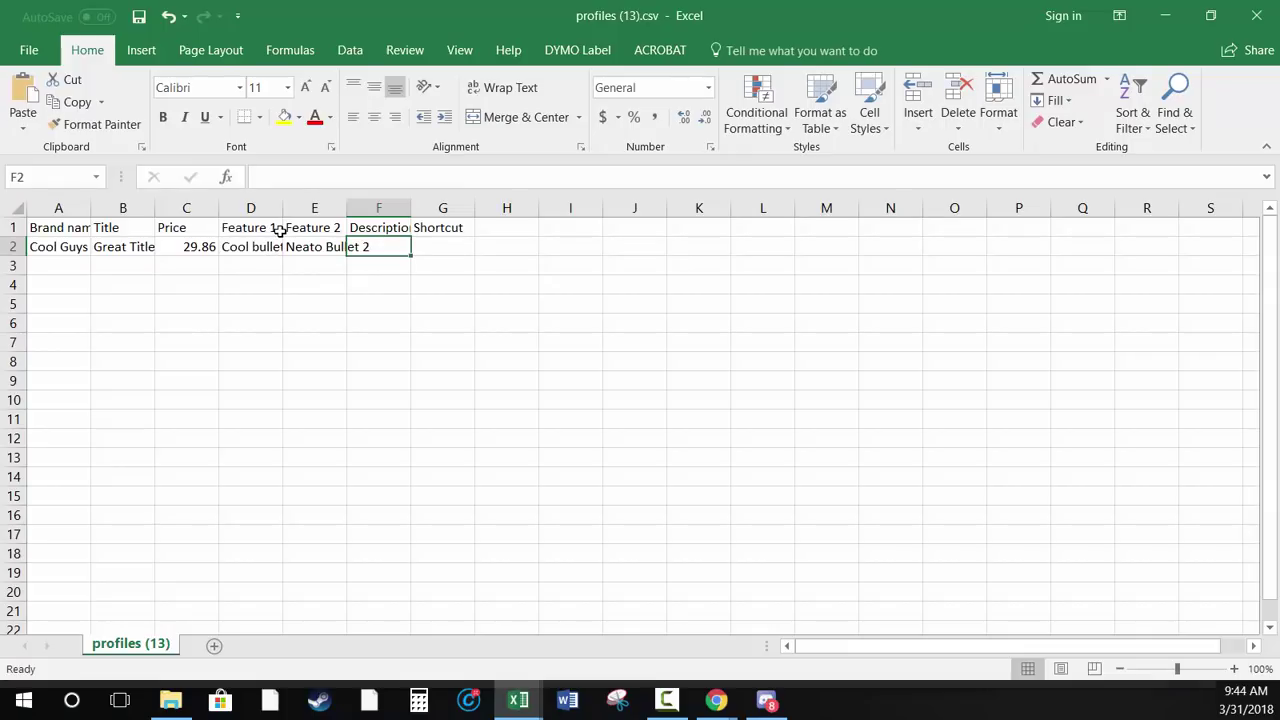
# Look at the Amazon listing's product details in Chrome and return to profiles (13).csv in Excel
pyautogui.click(1165, 15)
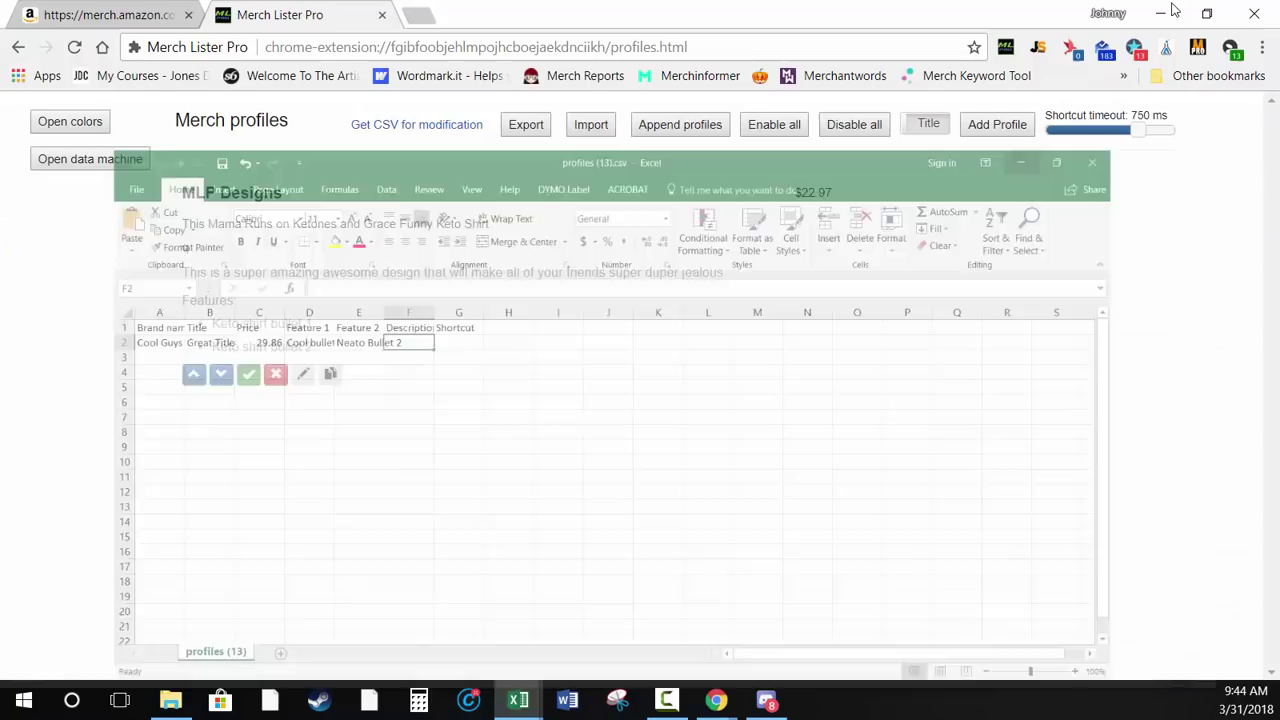
pyautogui.click(103, 10)
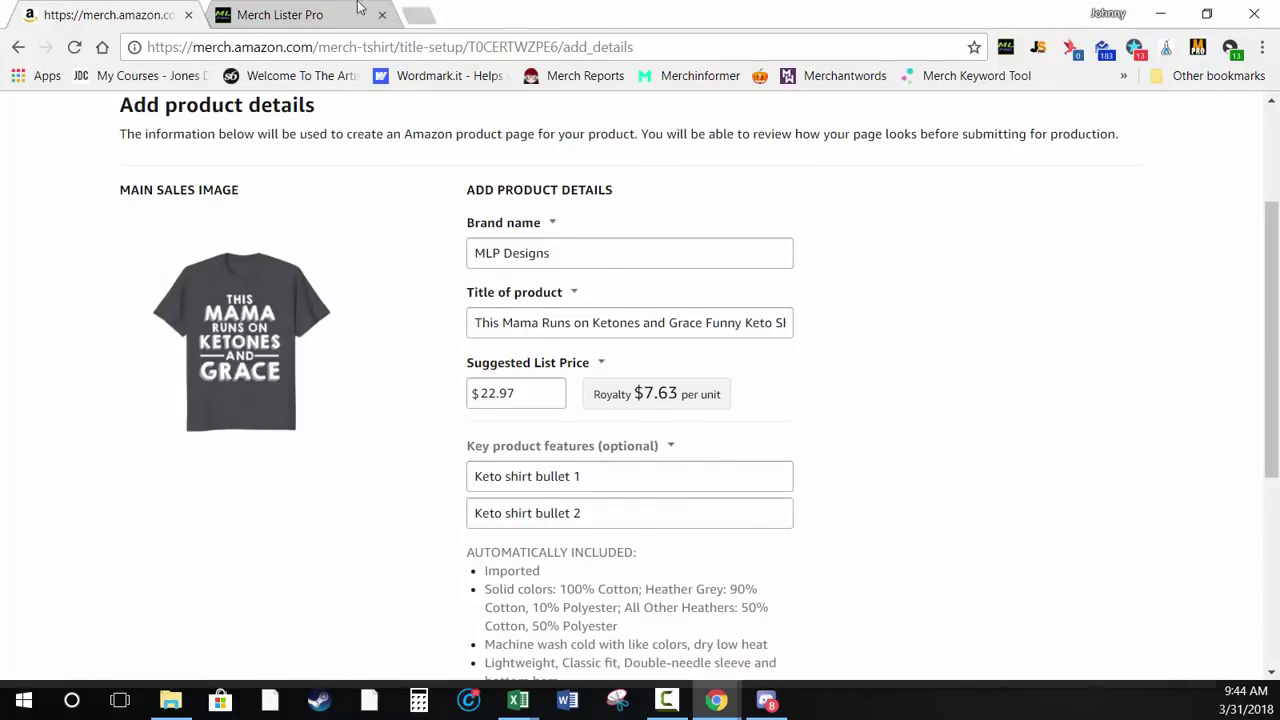
pyautogui.click(530, 700)
pyautogui.click(597, 624)
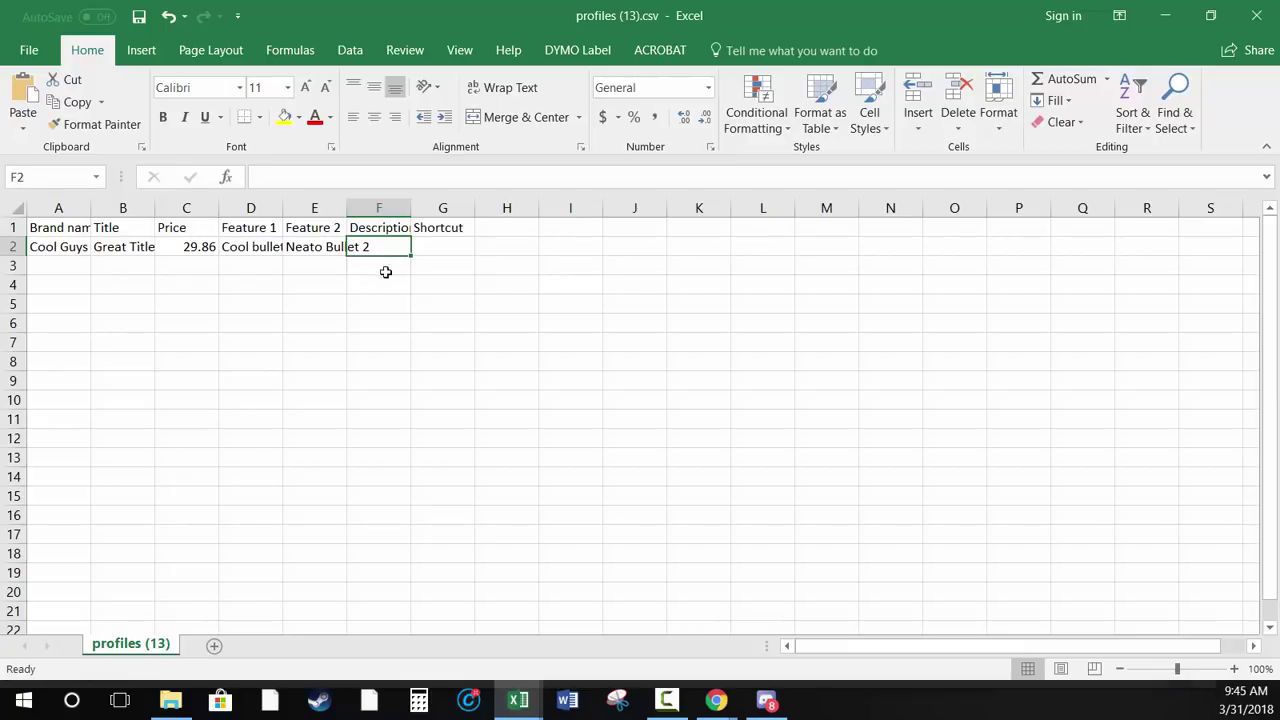
# Enter the shortcut "w" for the row 2 profile and fill A2:G2 down through row 12
pyautogui.click(446, 252)
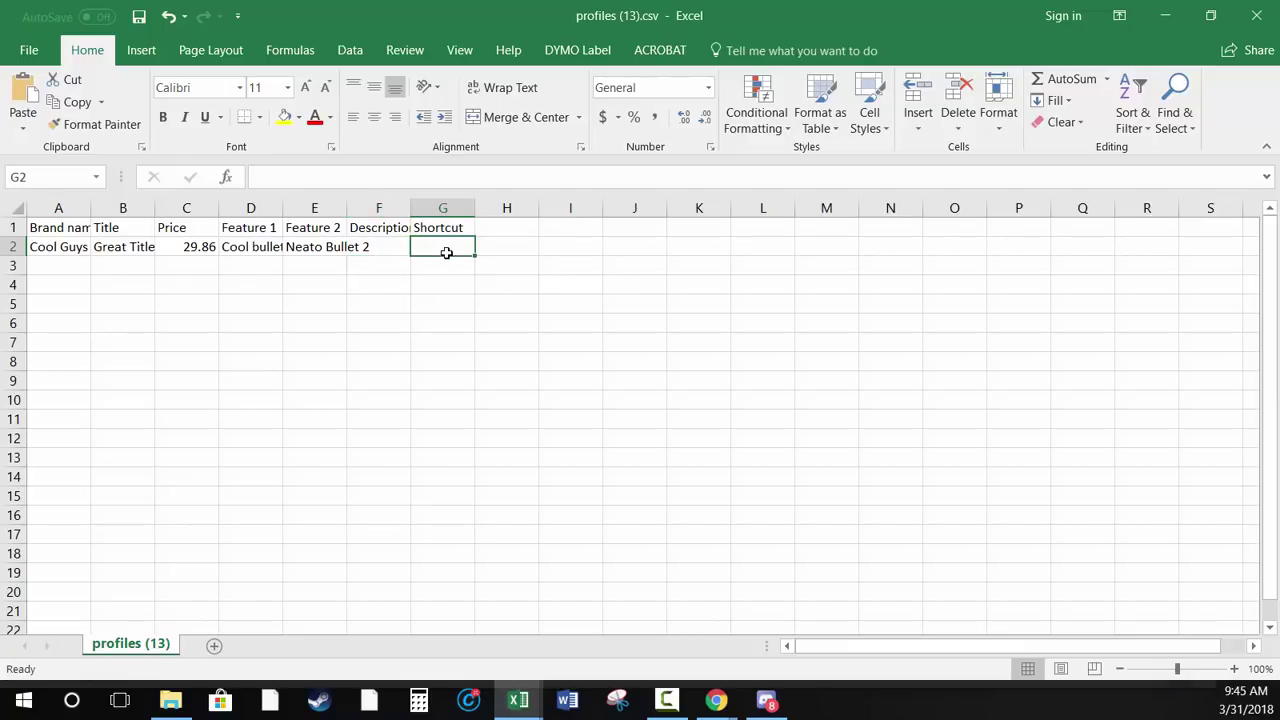
pyautogui.write('w')
pyautogui.click(441, 359)
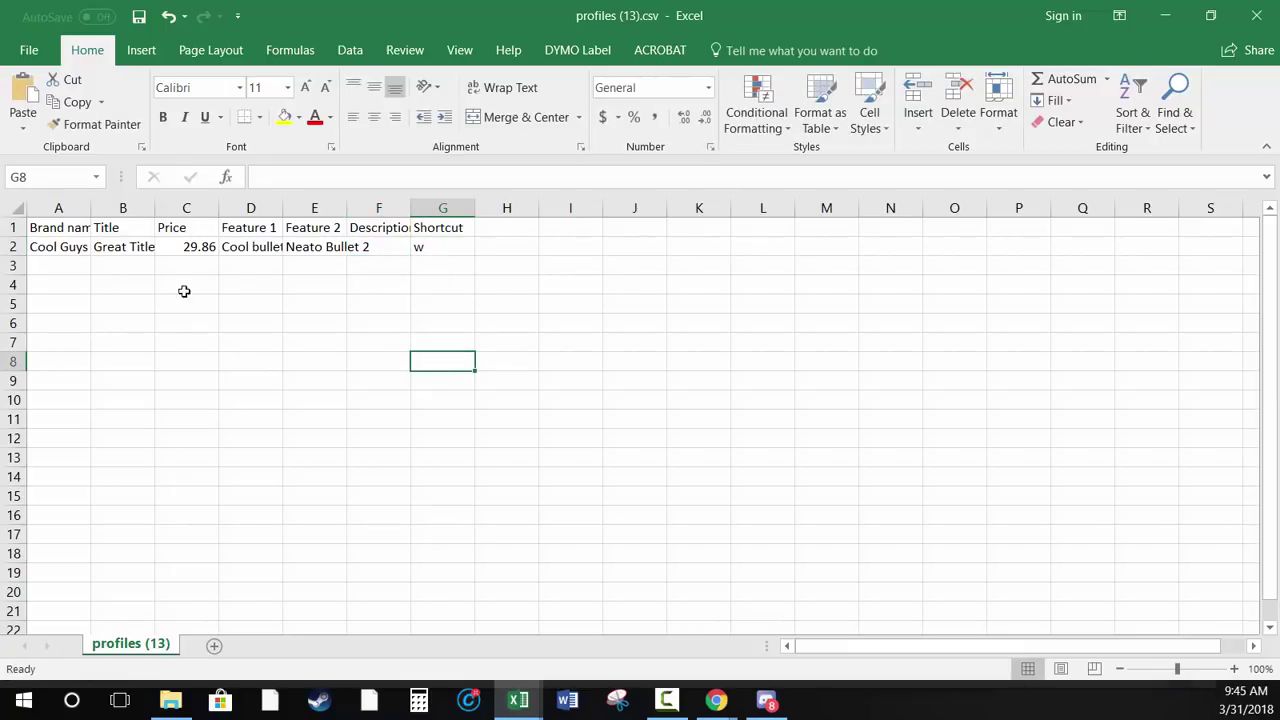
pyautogui.moveTo(71, 251); pyautogui.dragTo(452, 448)
# Give the profiles in rows 3 to 12 the shortcuts e, r, t, y, u, i, o, p, s and a
pyautogui.click(443, 266)
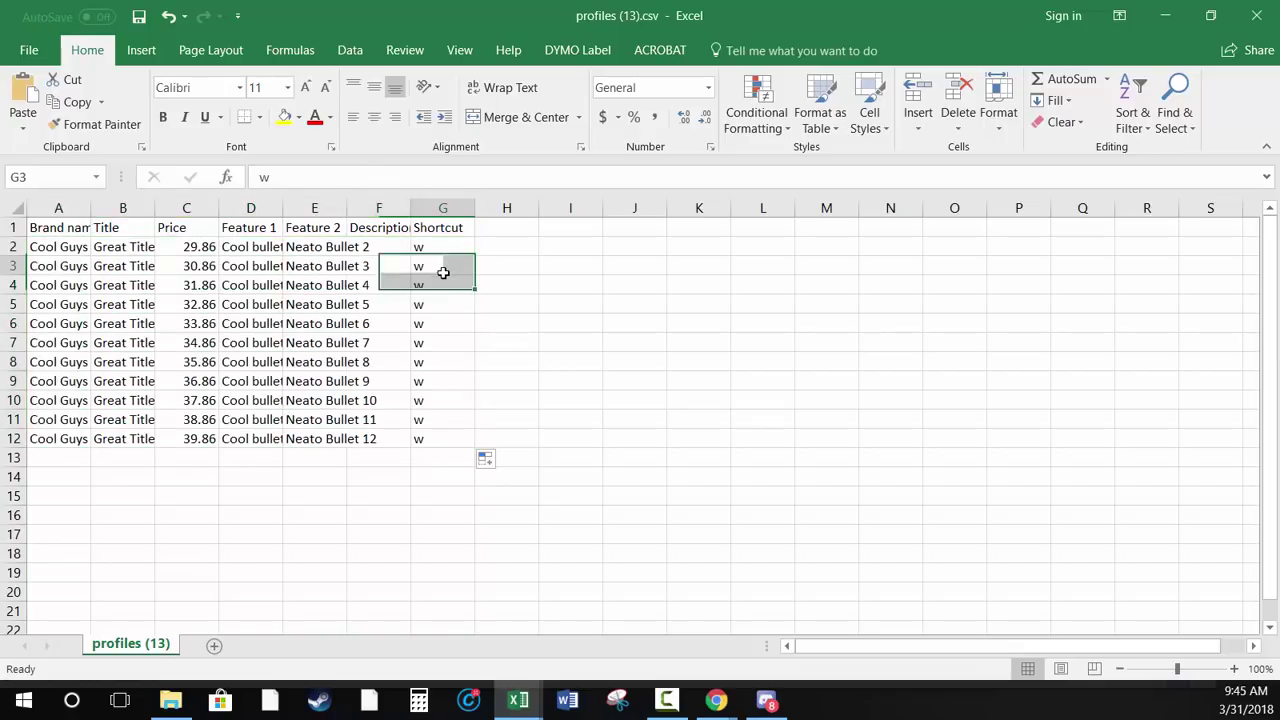
pyautogui.write('e')
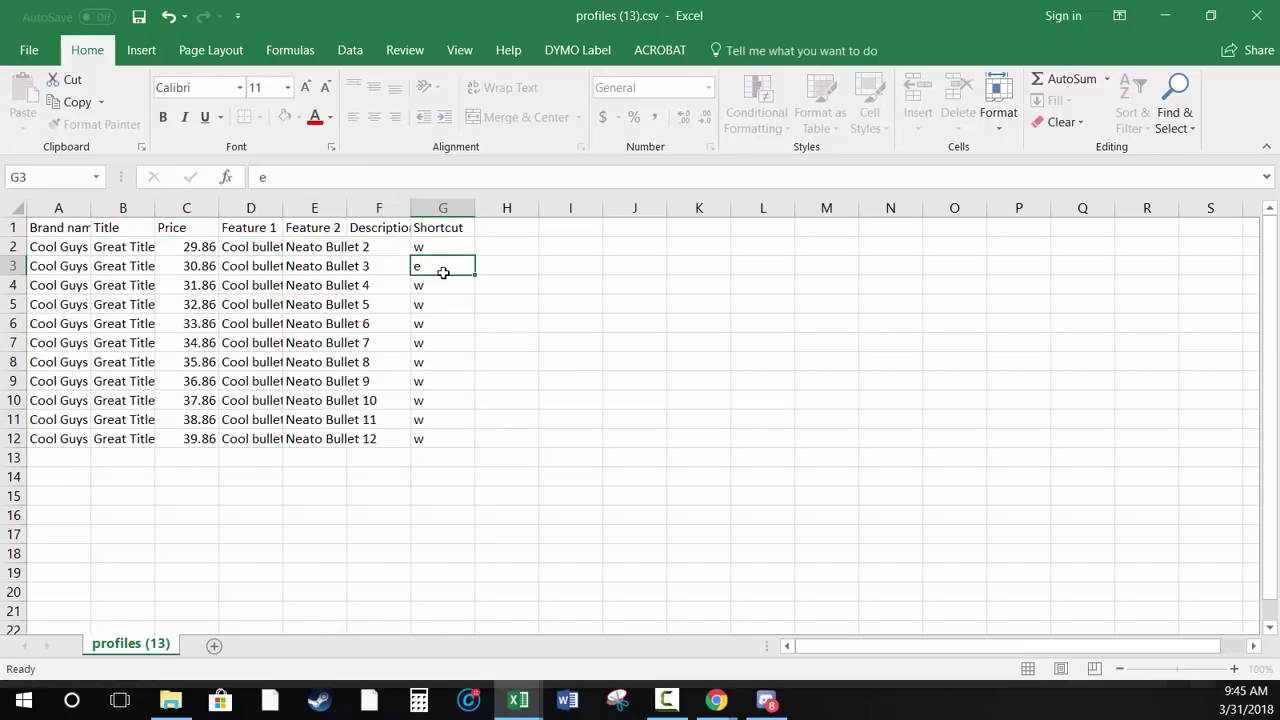
pyautogui.press('Return')
pyautogui.write('r')
pyautogui.press('Return')
pyautogui.write('t')
pyautogui.press('Return')
pyautogui.write('y')
pyautogui.press('Return')
pyautogui.write('u')
pyautogui.press('Return')
pyautogui.write('i')
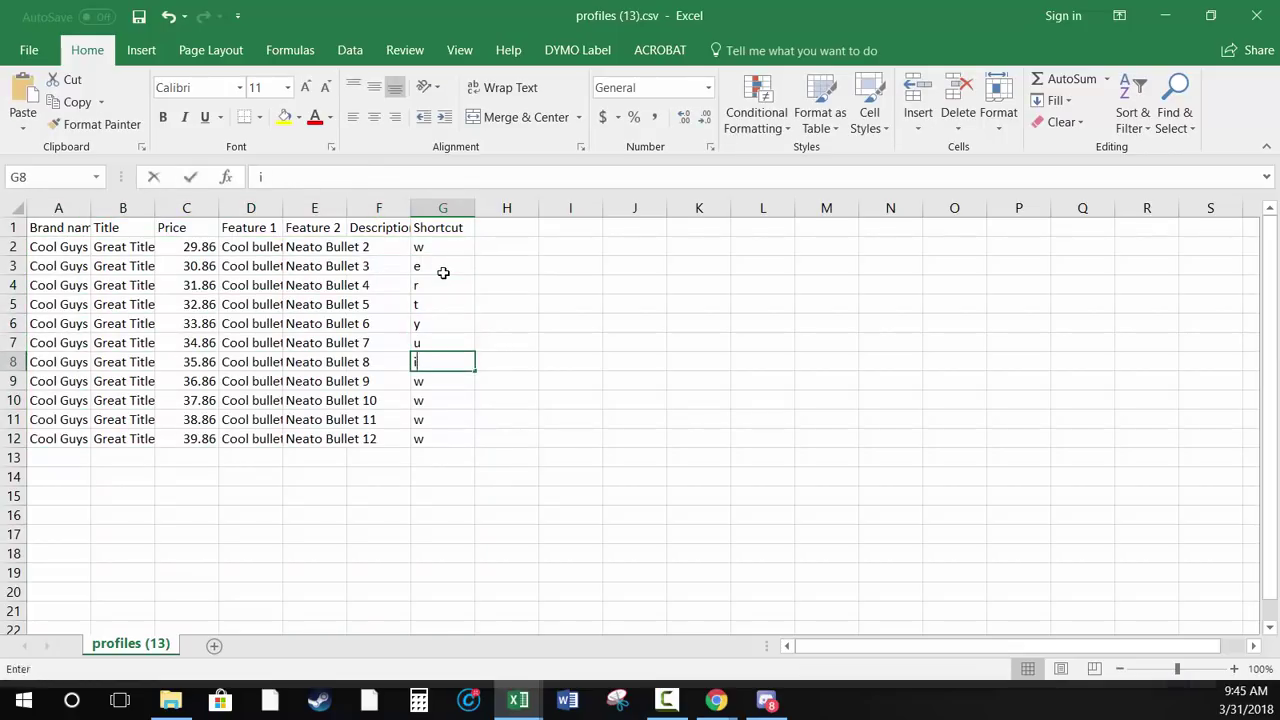
pyautogui.press('Return')
pyautogui.write('o')
pyautogui.press('Return')
pyautogui.write('p')
pyautogui.press('Return')
pyautogui.write('s')
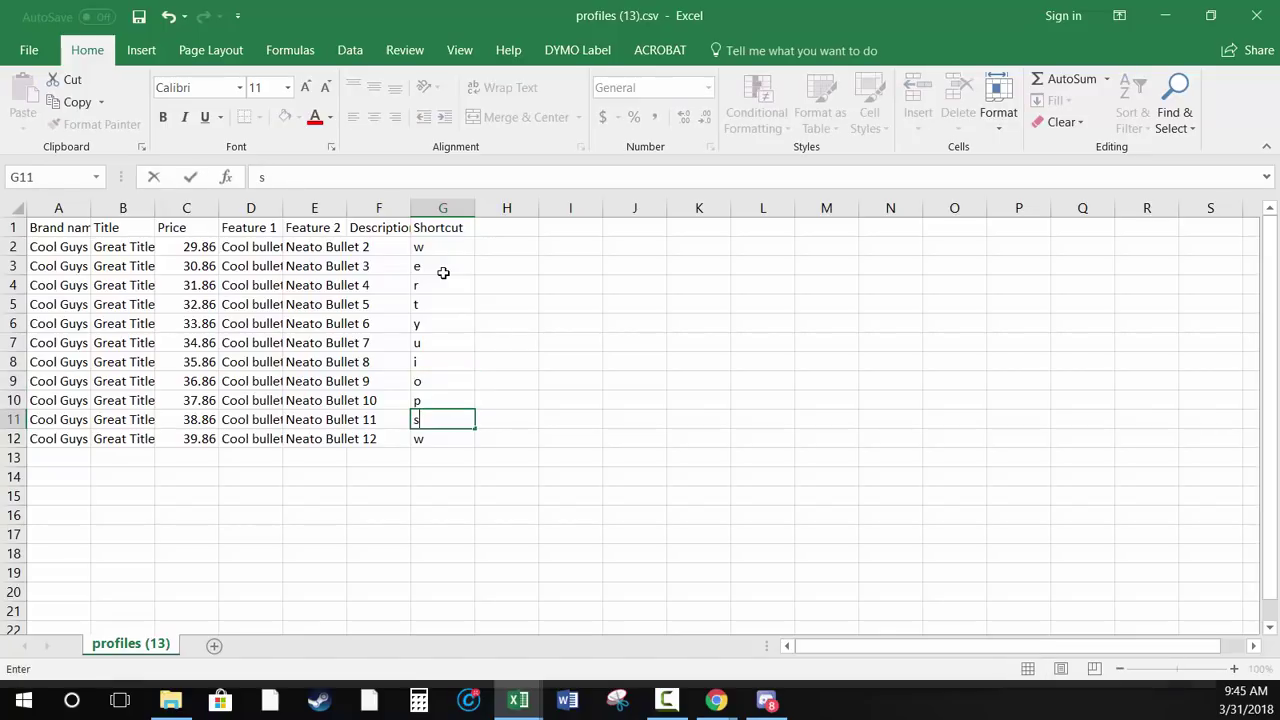
pyautogui.press('Return')
pyautogui.write('a')
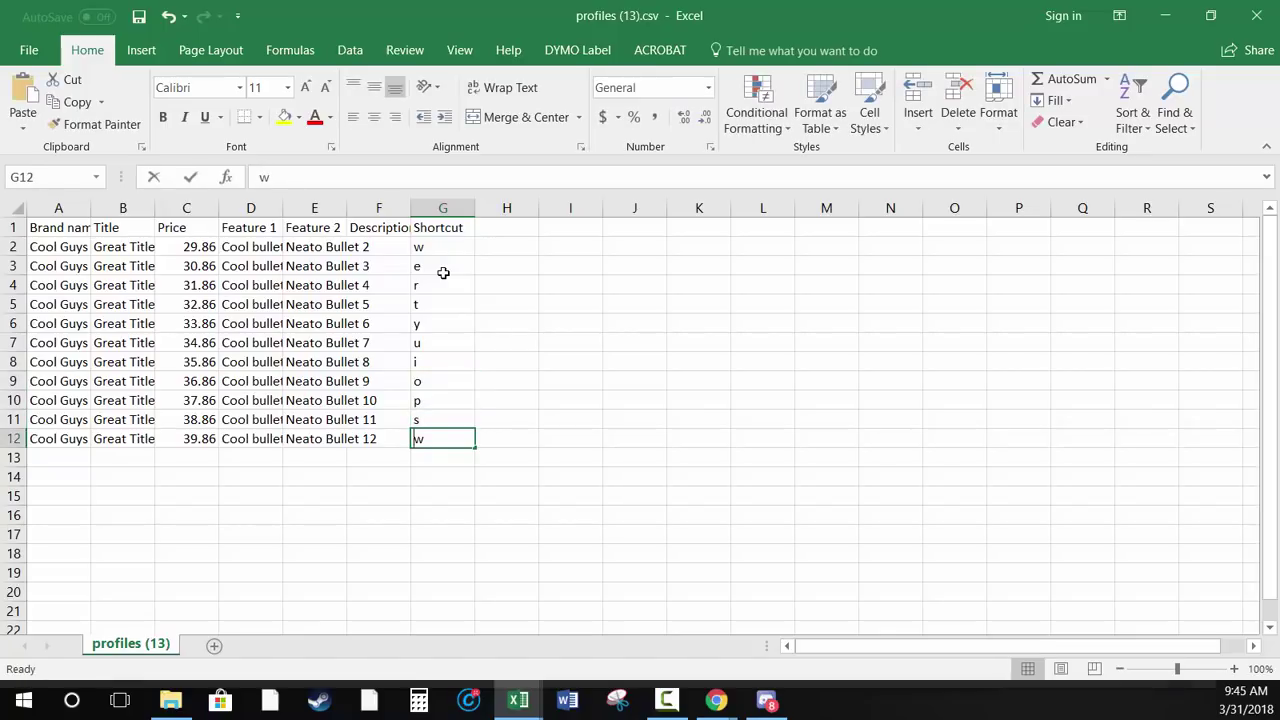
pyautogui.click(396, 495)
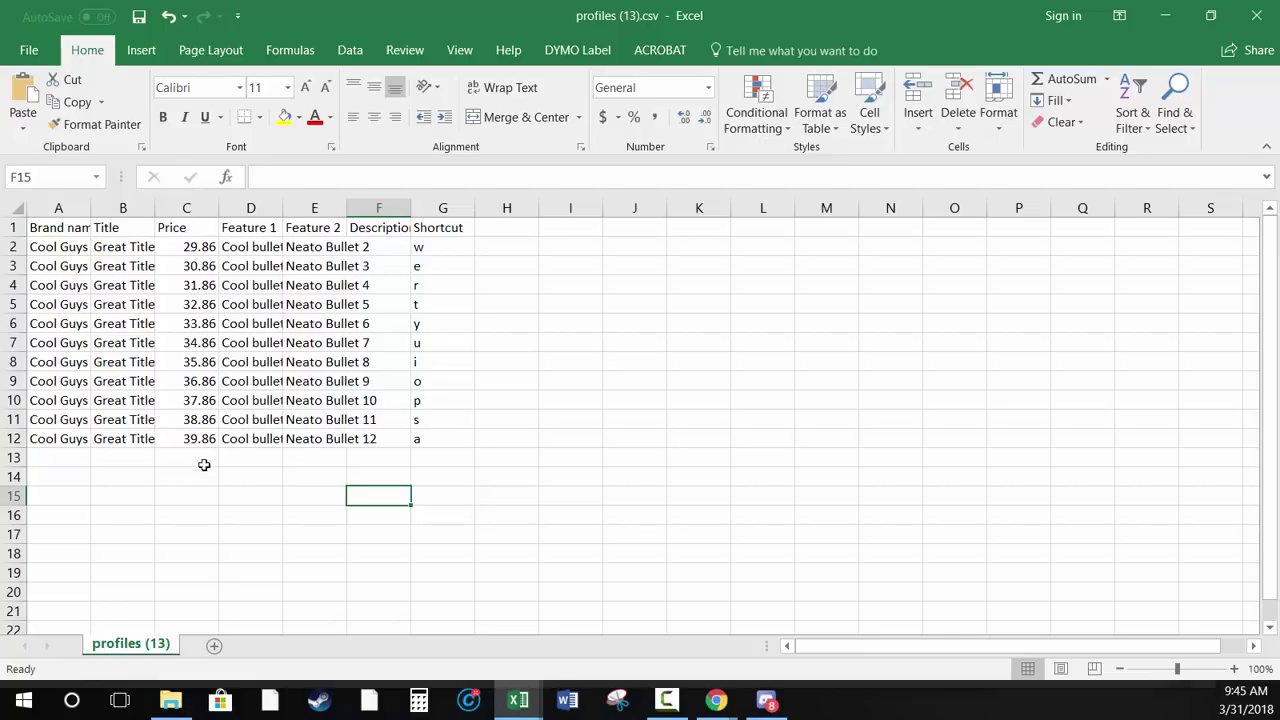
# Save the profiles file to the Desktop as "demo profiles mlp3.csv" in comma-delimited CSV format
pyautogui.click(38, 54)
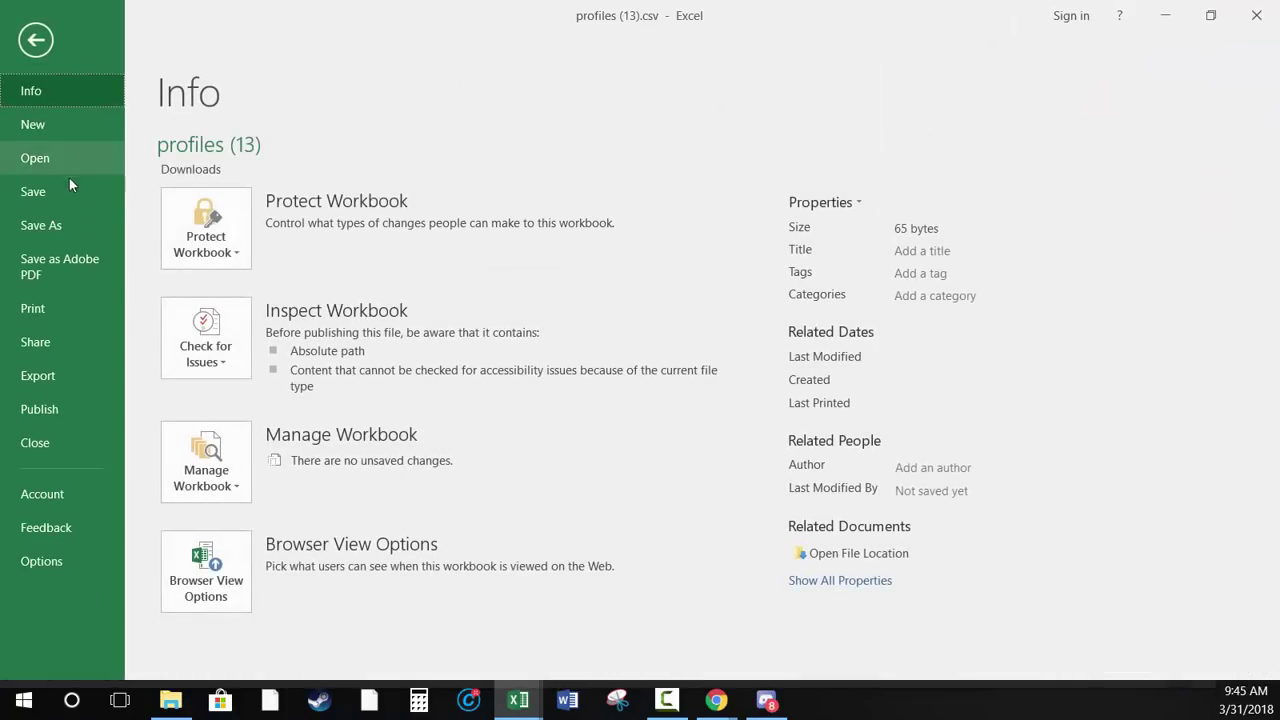
pyautogui.click(64, 224)
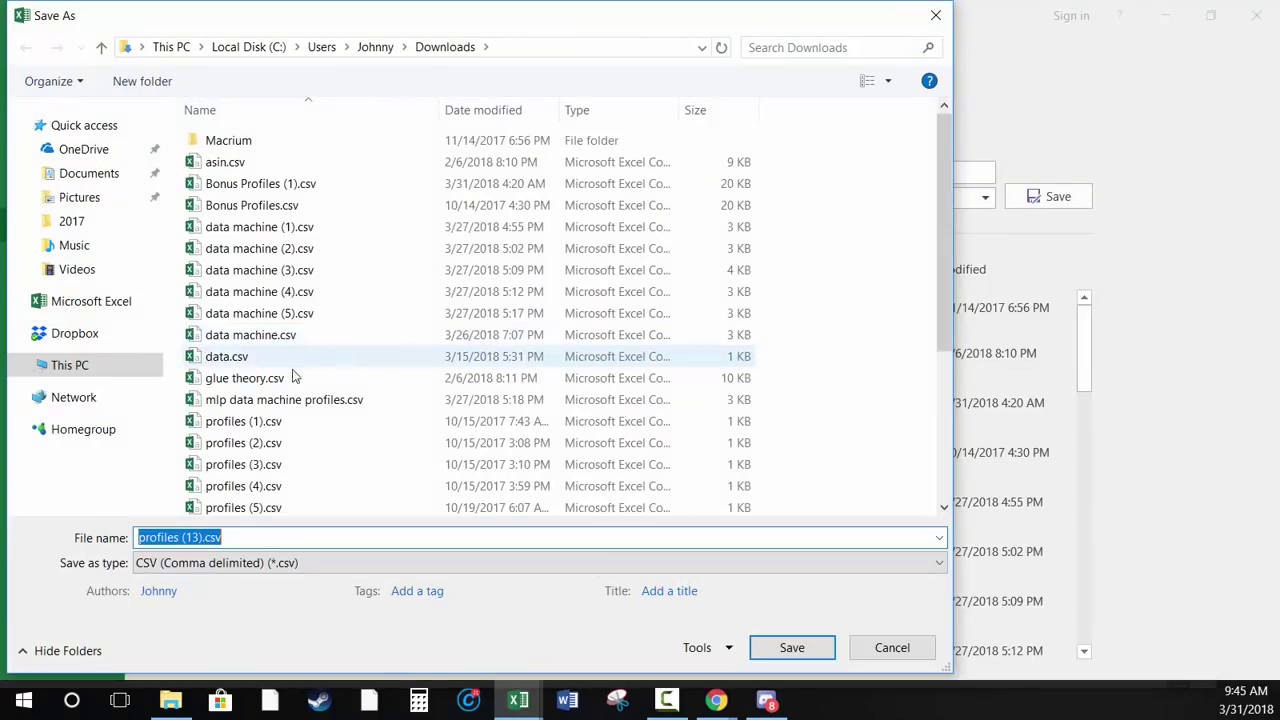
pyautogui.click(262, 49)
pyautogui.click(171, 47)
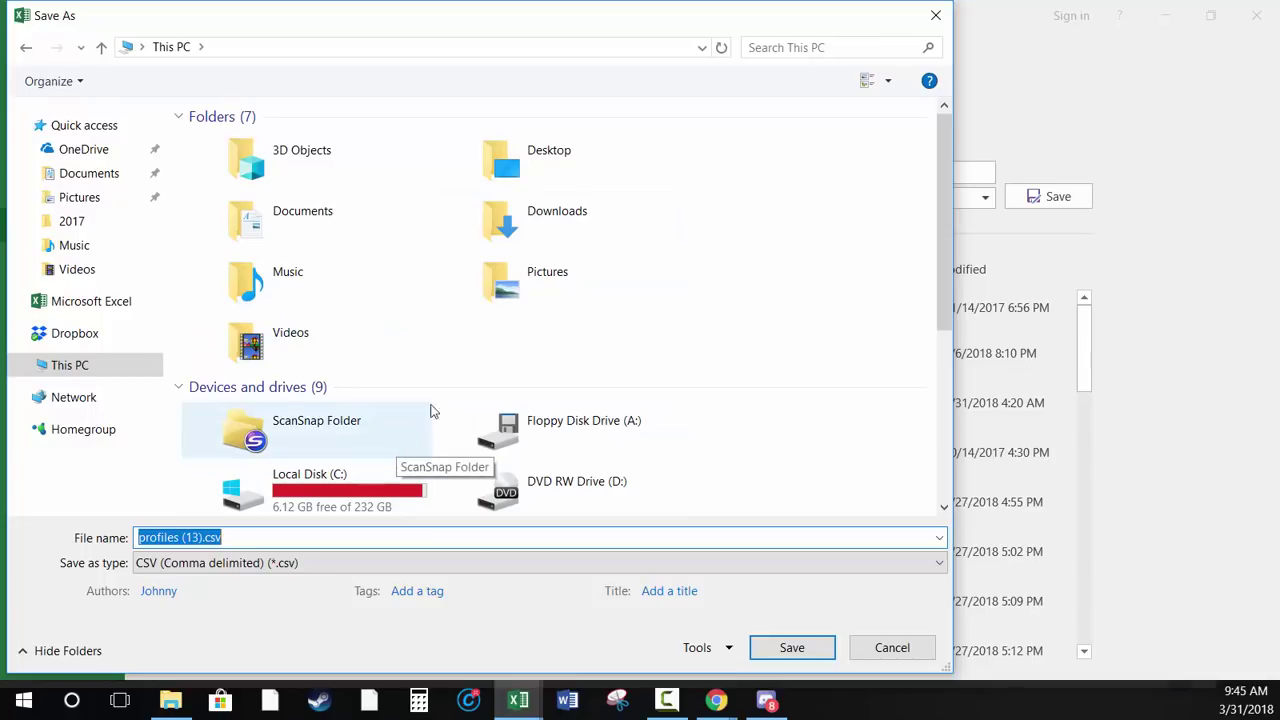
pyautogui.doubleClick(523, 163)
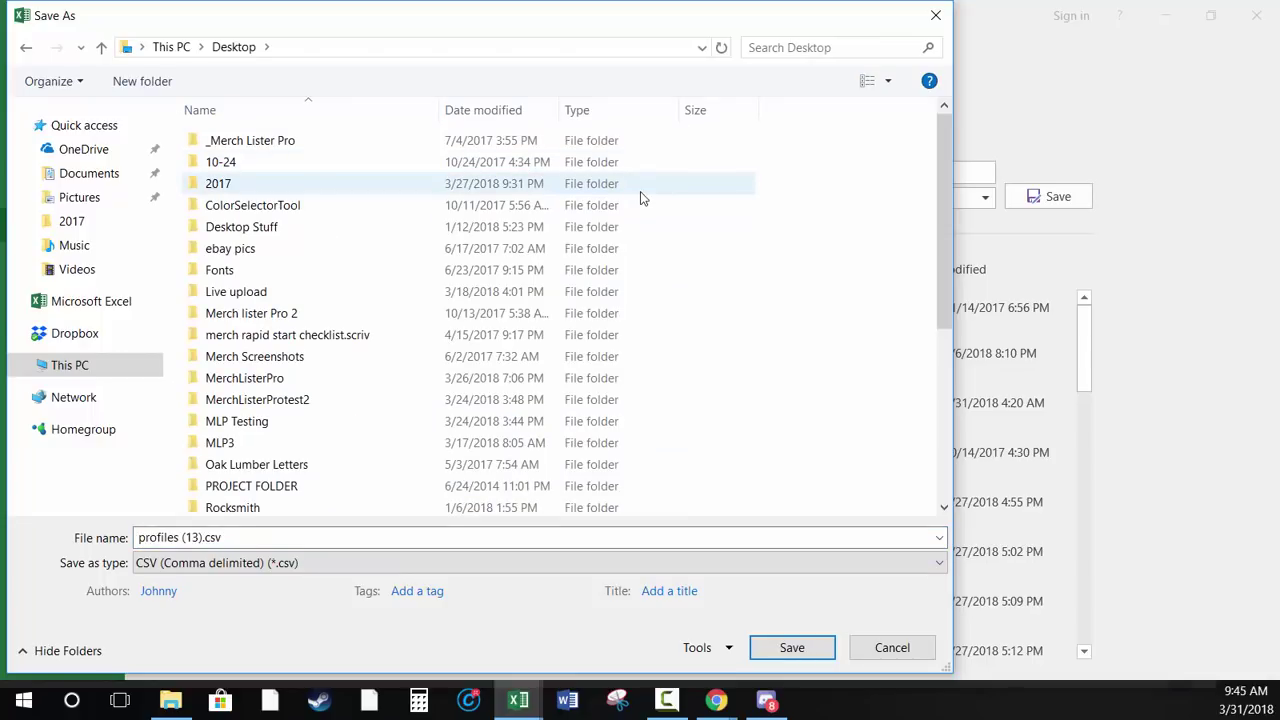
pyautogui.click(208, 537)
pyautogui.hotkey('ctrl', 'a')
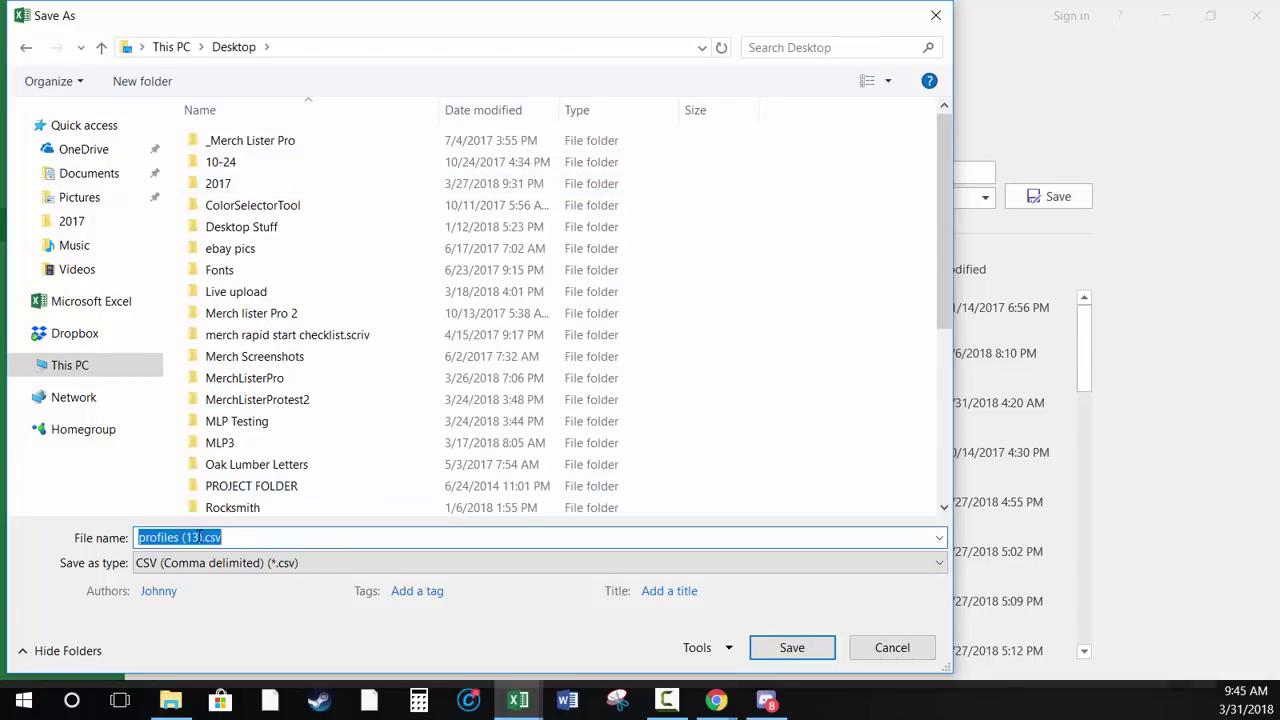
pyautogui.click(207, 537)
pyautogui.press('BackSpace')
pyautogui.press('BackSpace')
pyautogui.press('BackSpace')
pyautogui.press('BackSpace')
pyautogui.press('BackSpace')
pyautogui.press('BackSpace')
pyautogui.press('BackSpace')
pyautogui.press('BackSpace')
pyautogui.press('BackSpace')
pyautogui.press('BackSpace')
pyautogui.press('BackSpace')
pyautogui.press('BackSpace')
pyautogui.press('BackSpace')
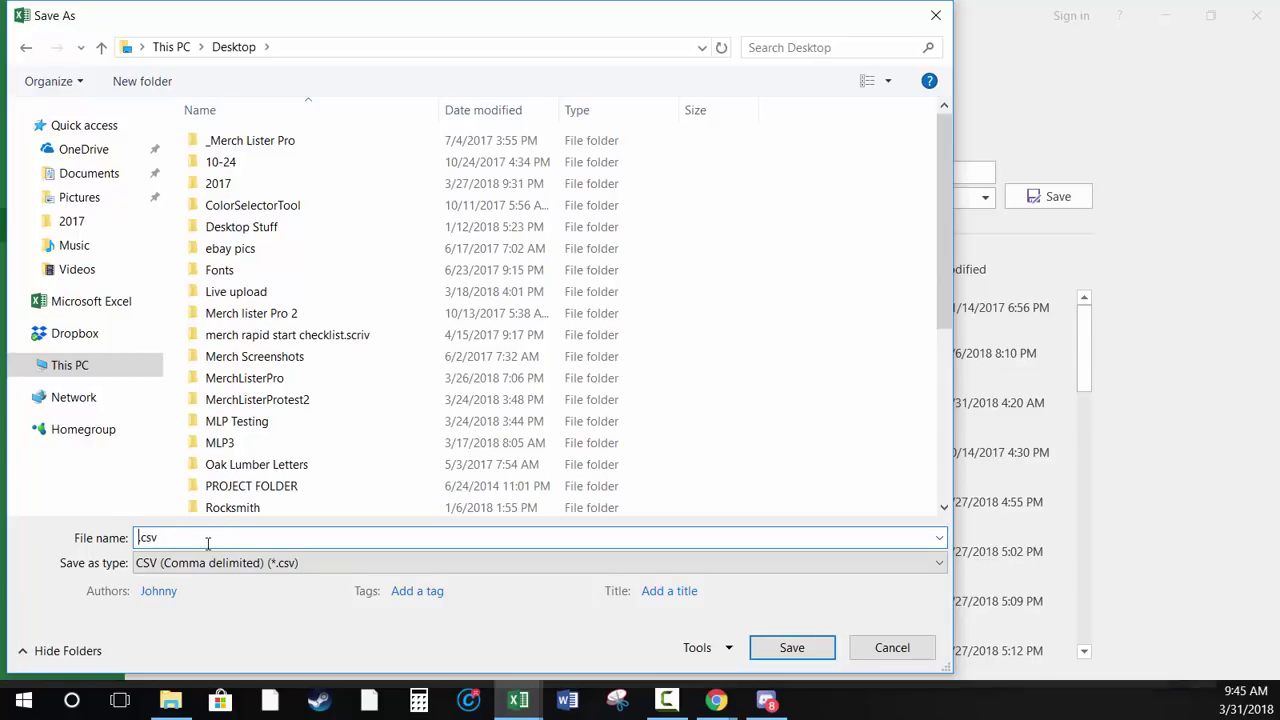
pyautogui.write('demo profiles mlp3')
pyautogui.press('Return')
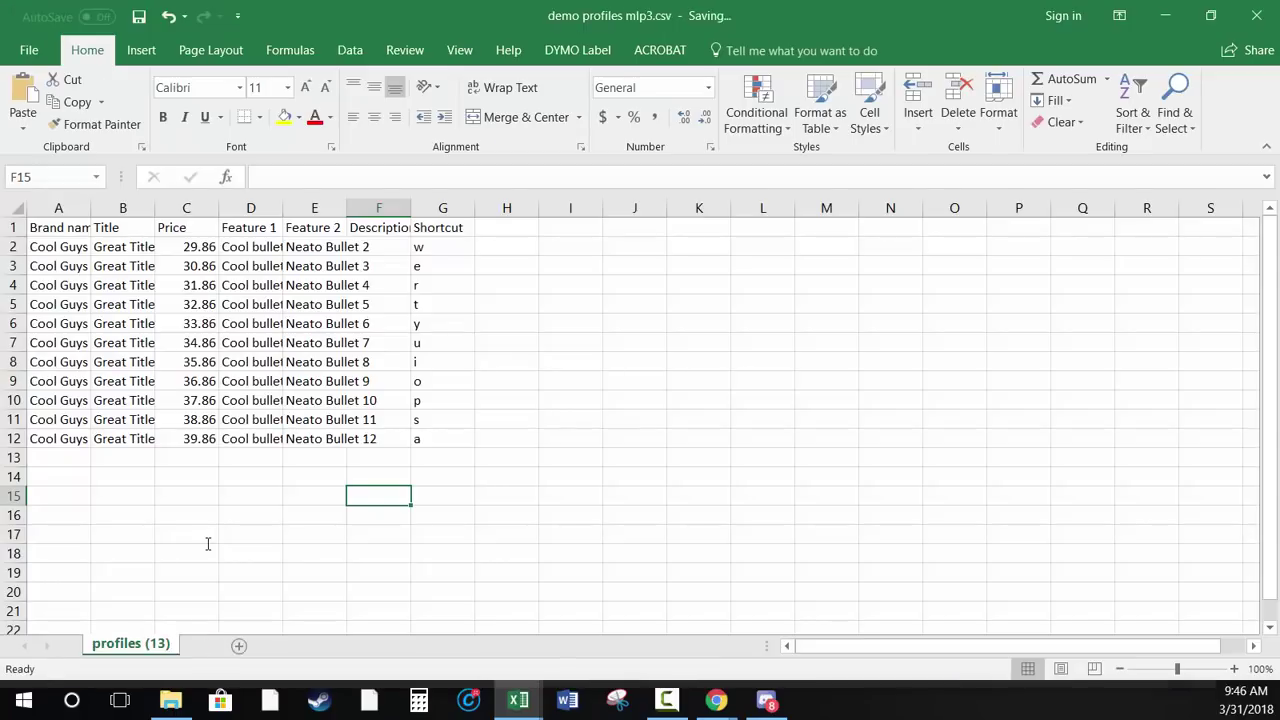
# Switch to Merch Lister Pro's merch profiles page in Chrome, start an import and back out of overriding the current profiles
pyautogui.click(1165, 15)
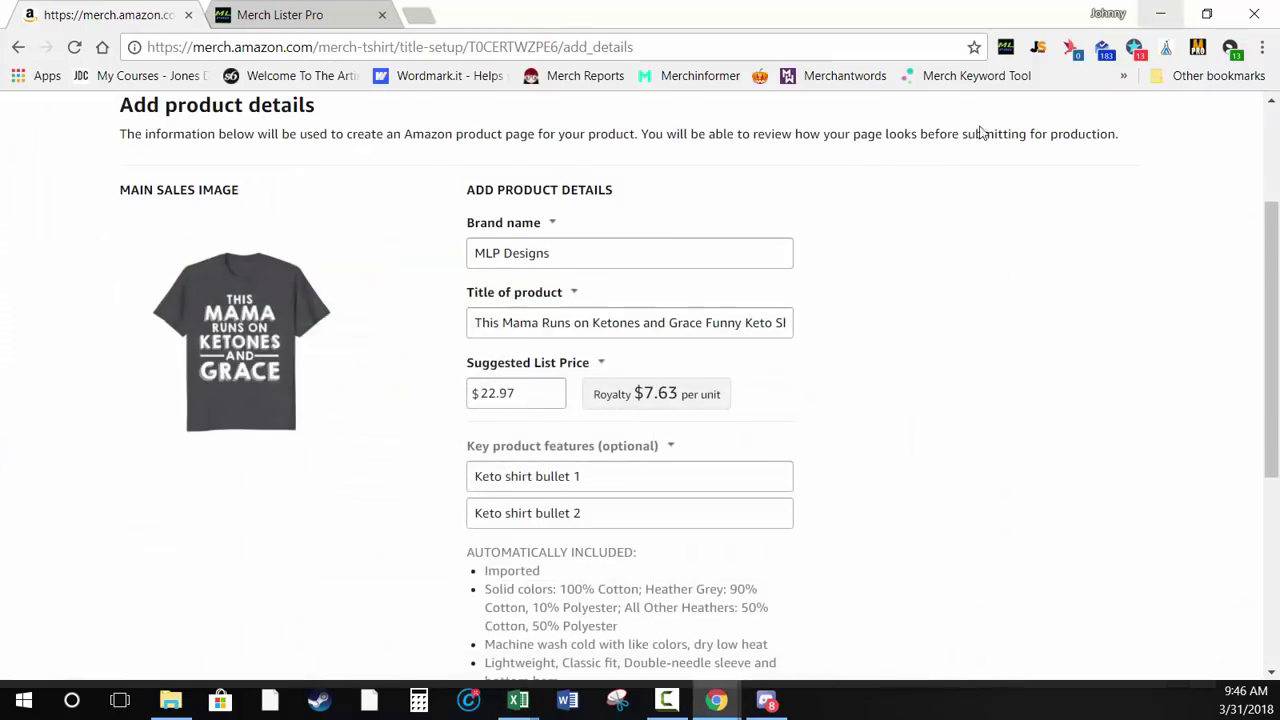
pyautogui.click(278, 15)
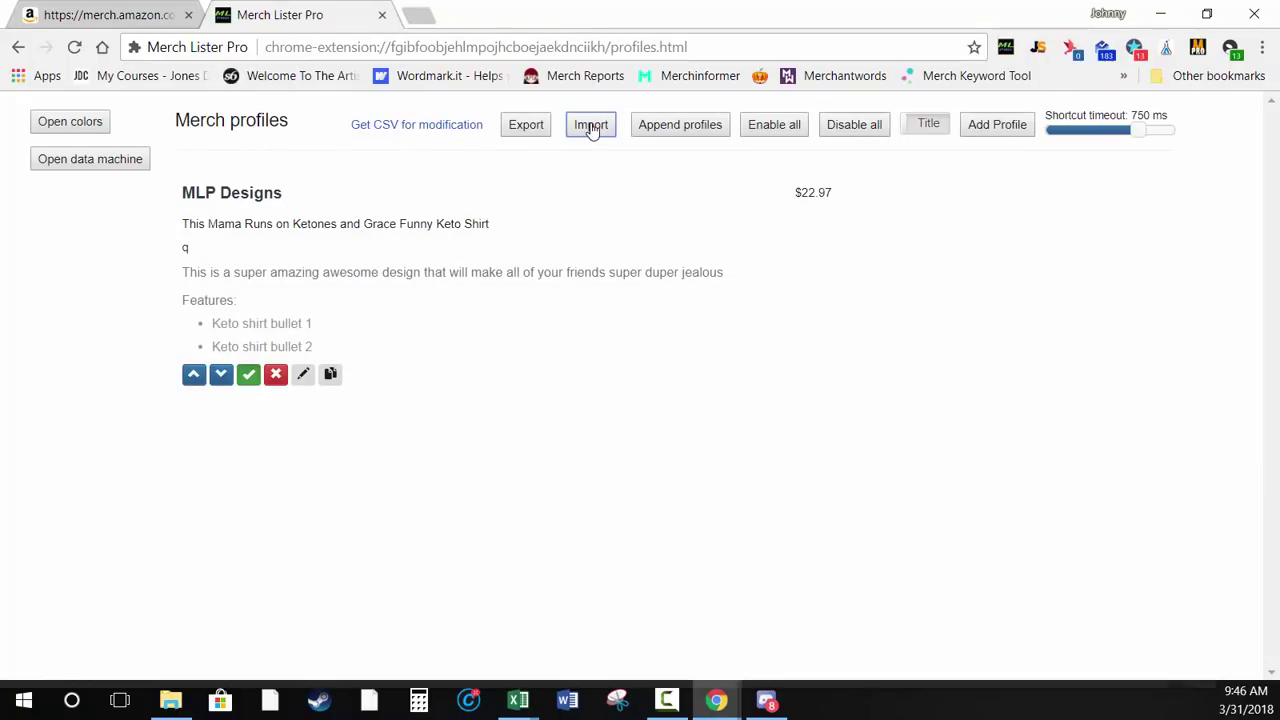
pyautogui.click(591, 128)
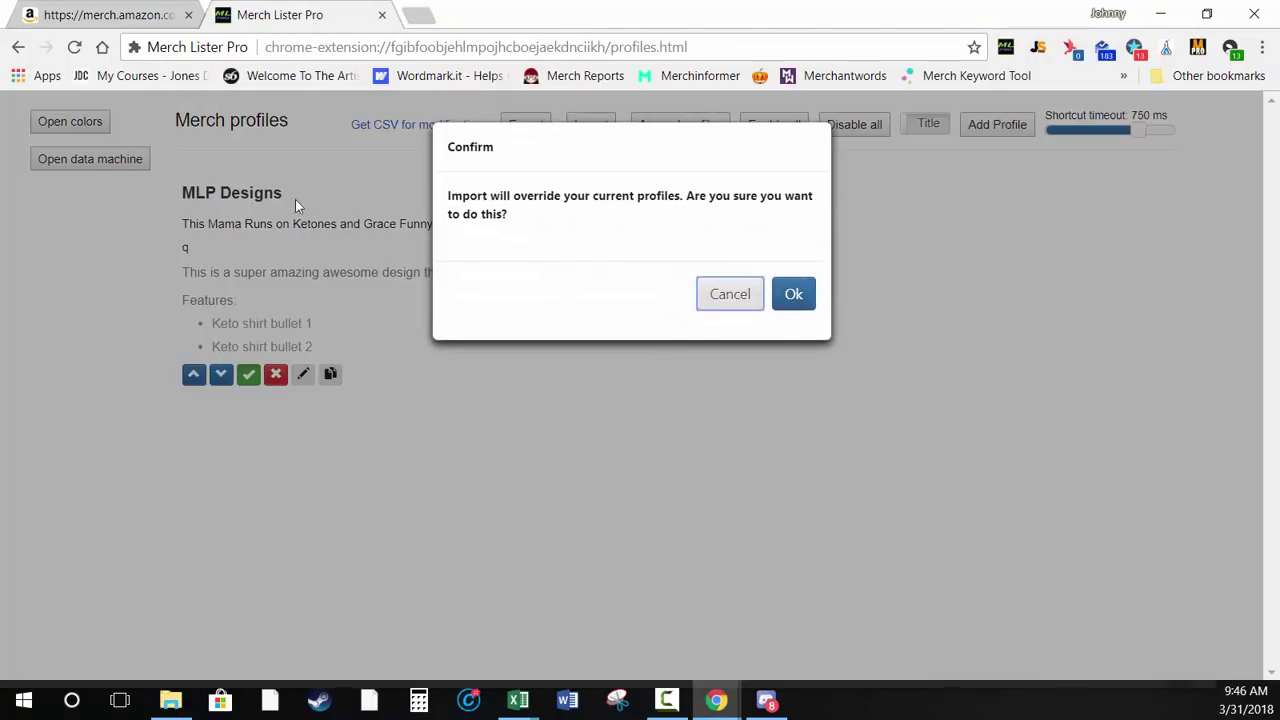
pyautogui.click(730, 297)
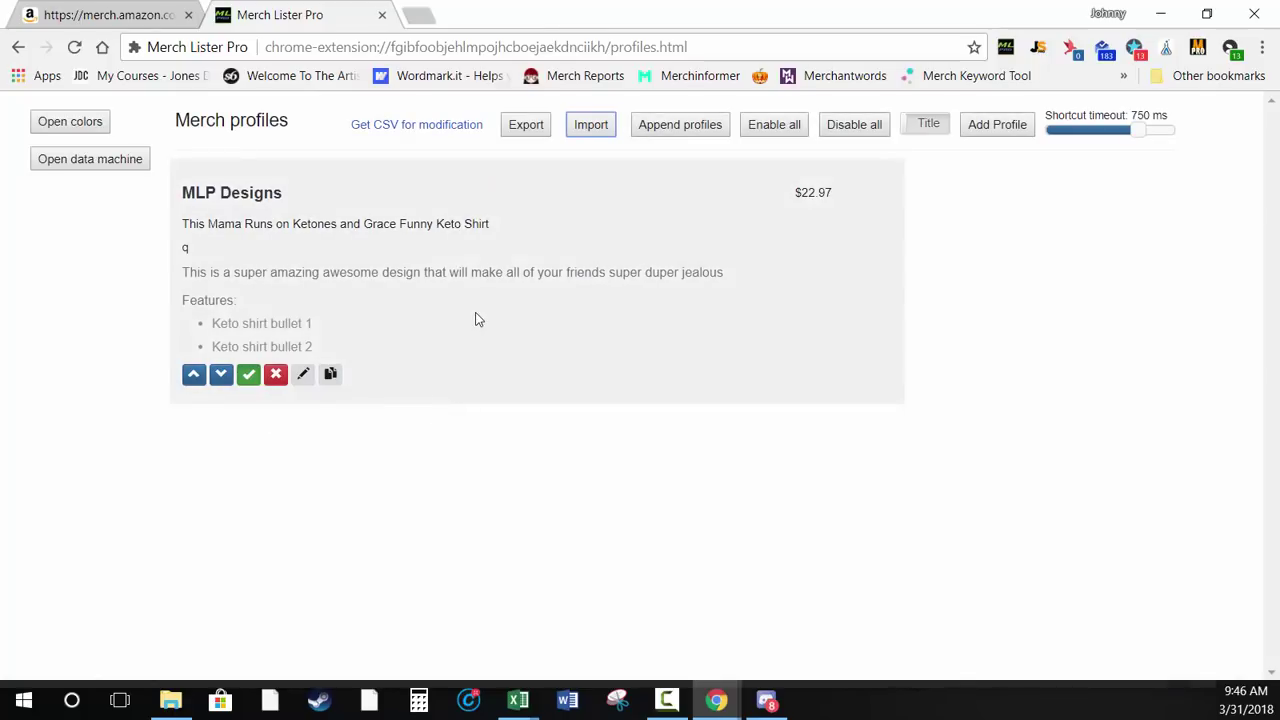
# Look over the profile rows of demo profiles mlp3.csv in Excel and return to the merch profiles page in Chrome
pyautogui.moveTo(518, 700)
pyautogui.click(594, 643)
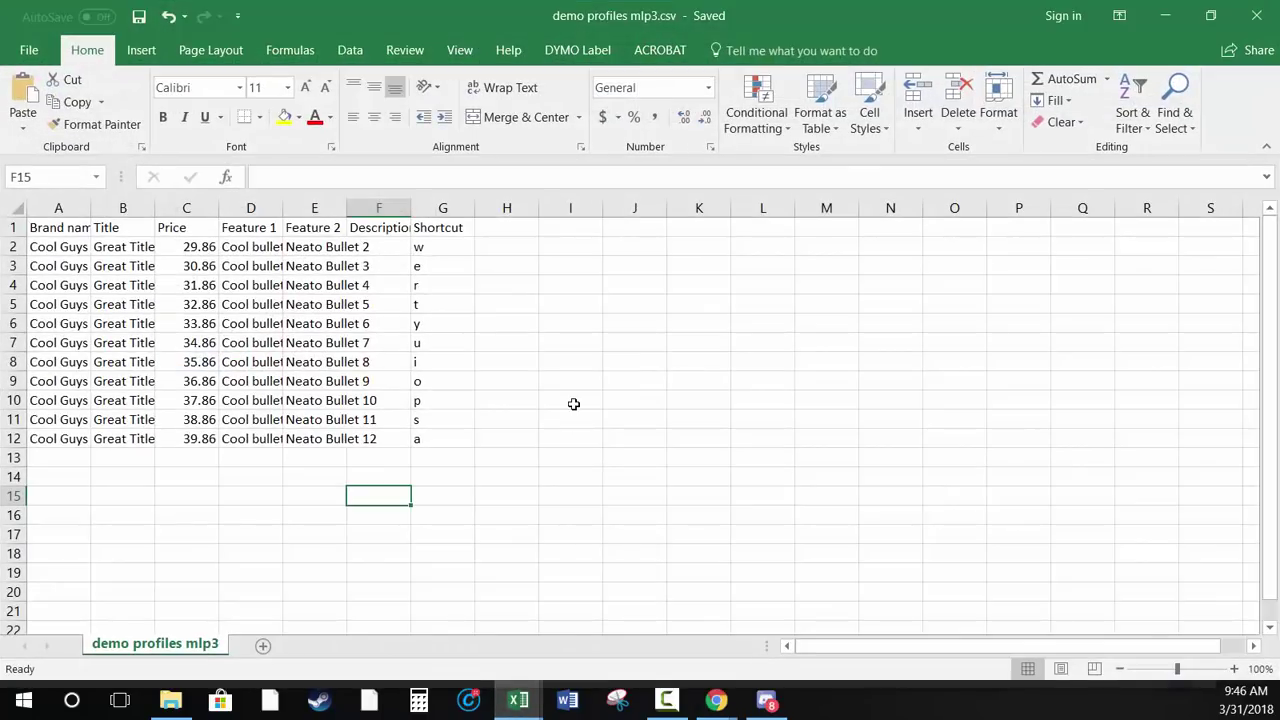
pyautogui.click(1165, 15)
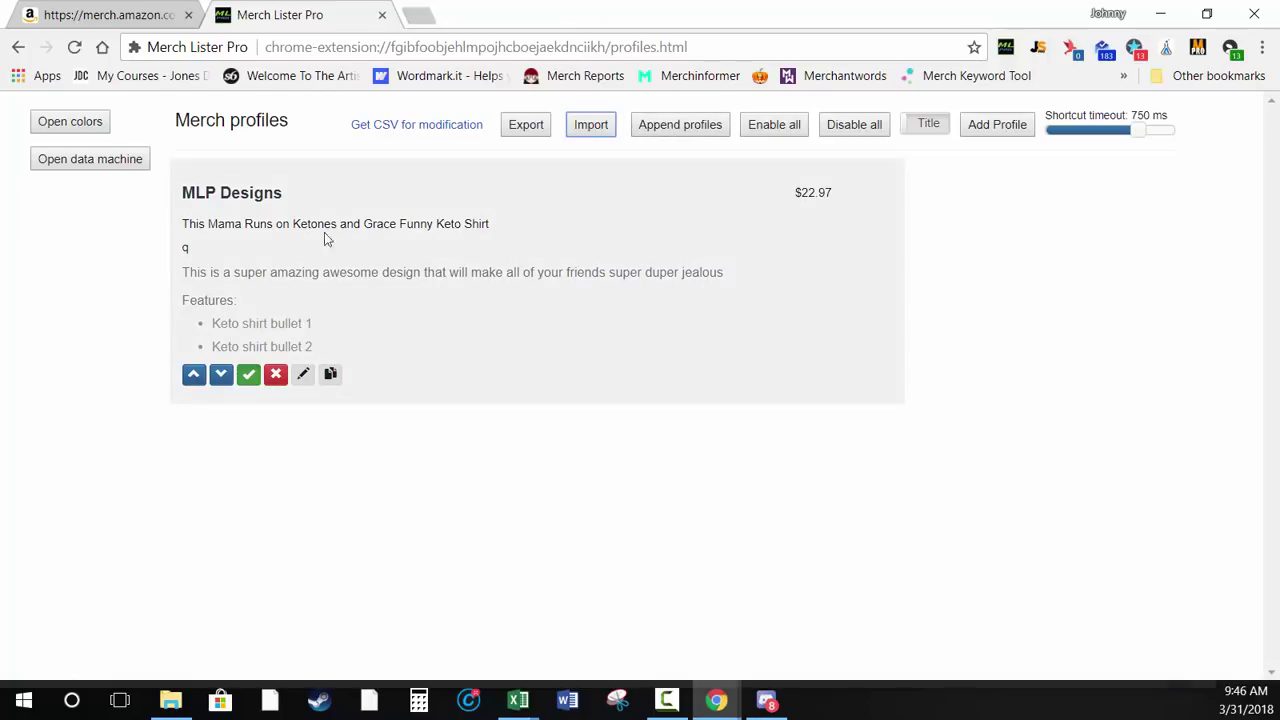
# Append the profiles from demo profiles mlp3.csv on the Desktop to the existing merch profiles and look through the list
pyautogui.click(678, 138)
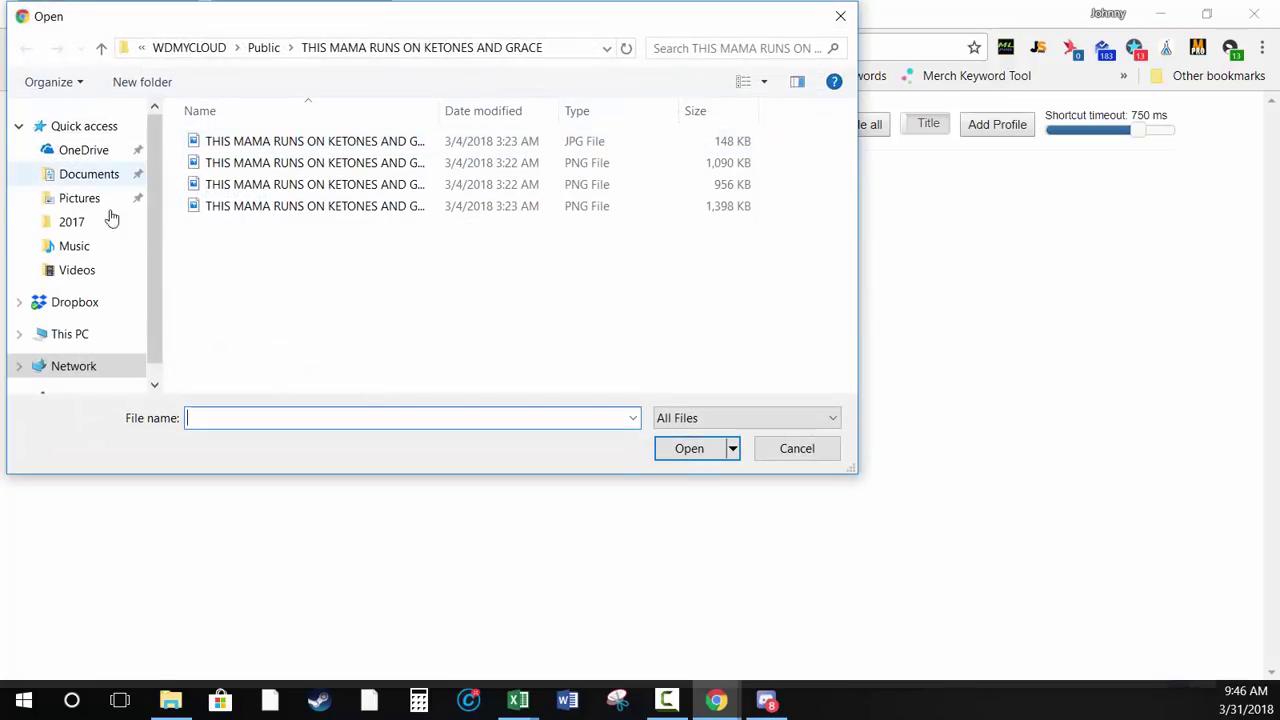
pyautogui.click(85, 337)
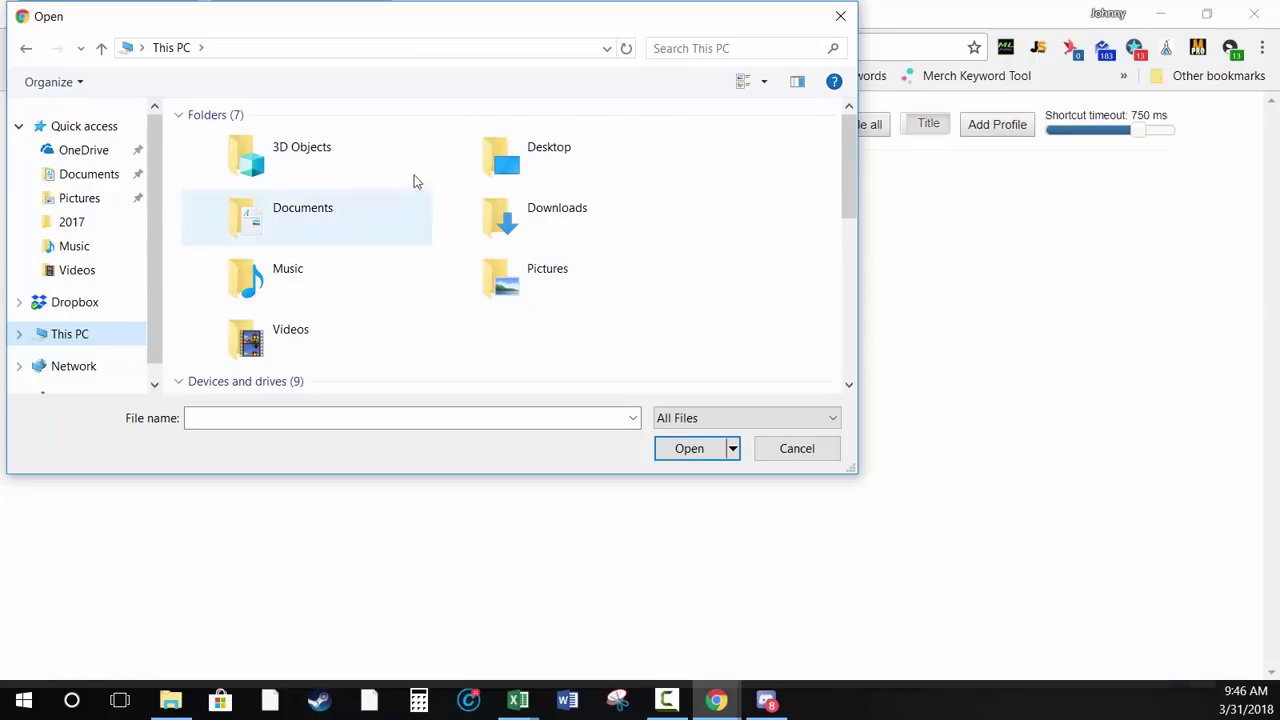
pyautogui.doubleClick(535, 158)
pyautogui.click(353, 249)
pyautogui.press('d')
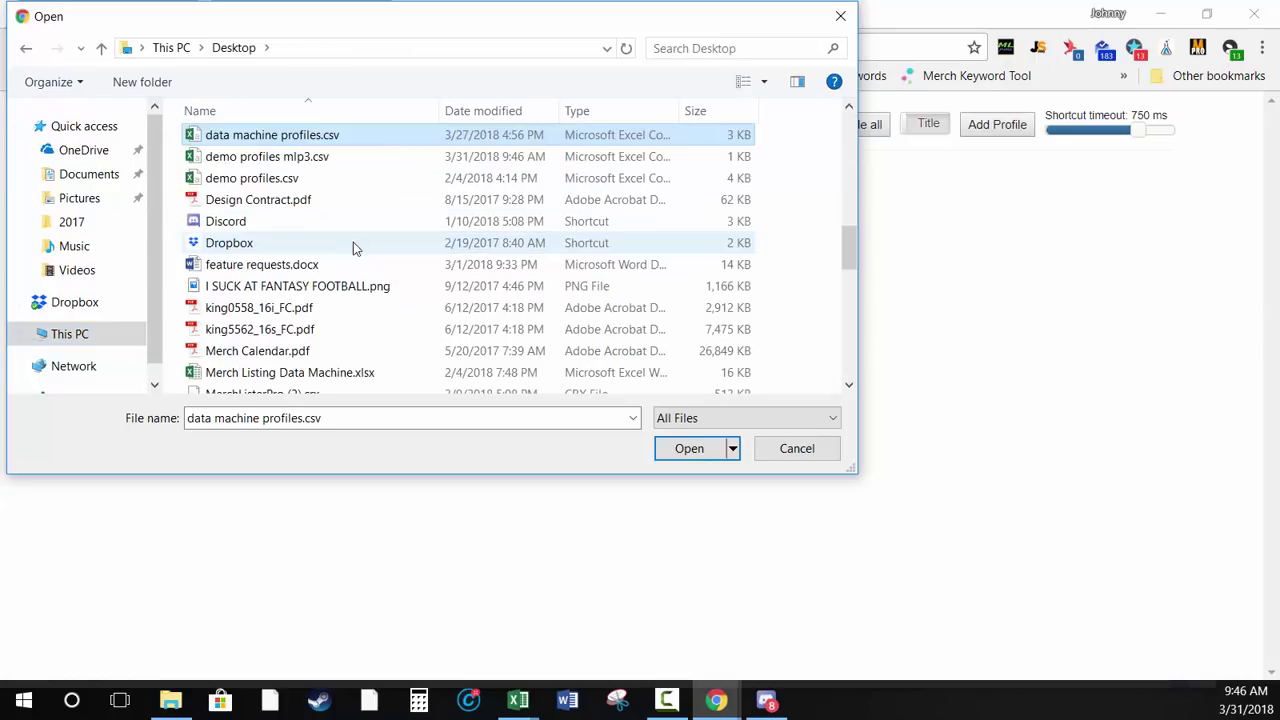
pyautogui.click(306, 160)
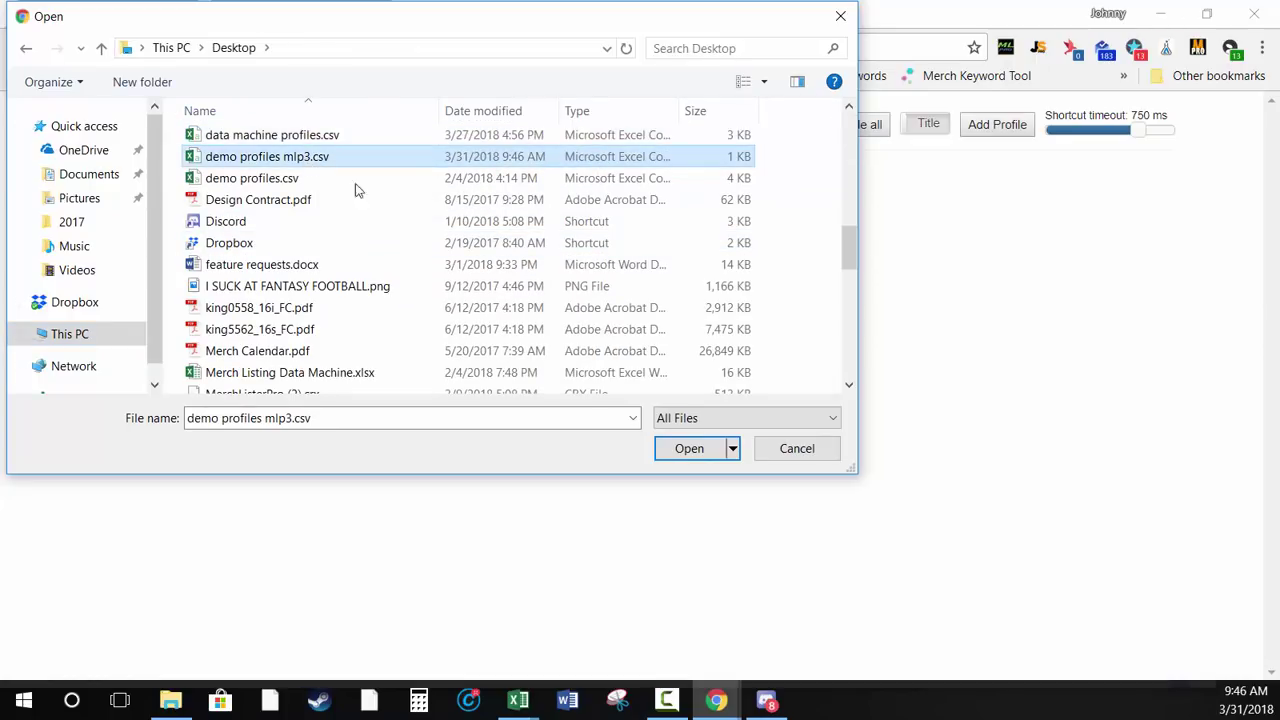
pyautogui.click(702, 448)
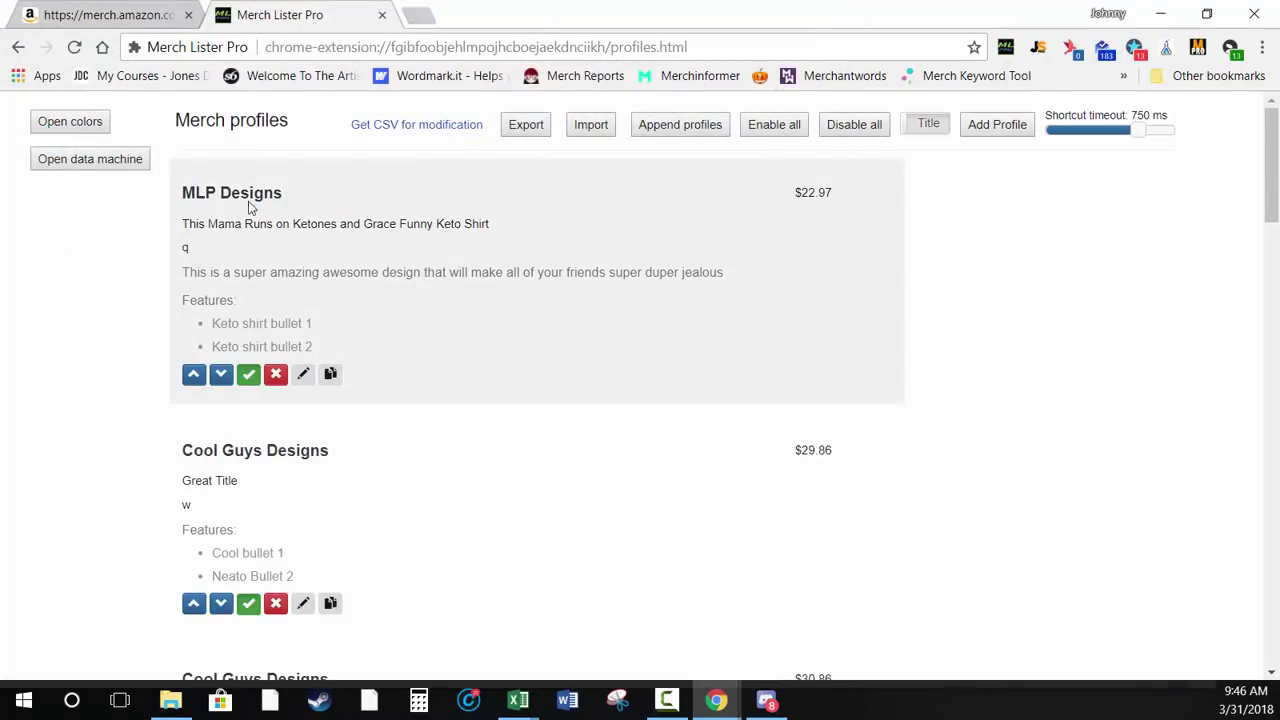
pyautogui.scroll(-10, 534, 260)
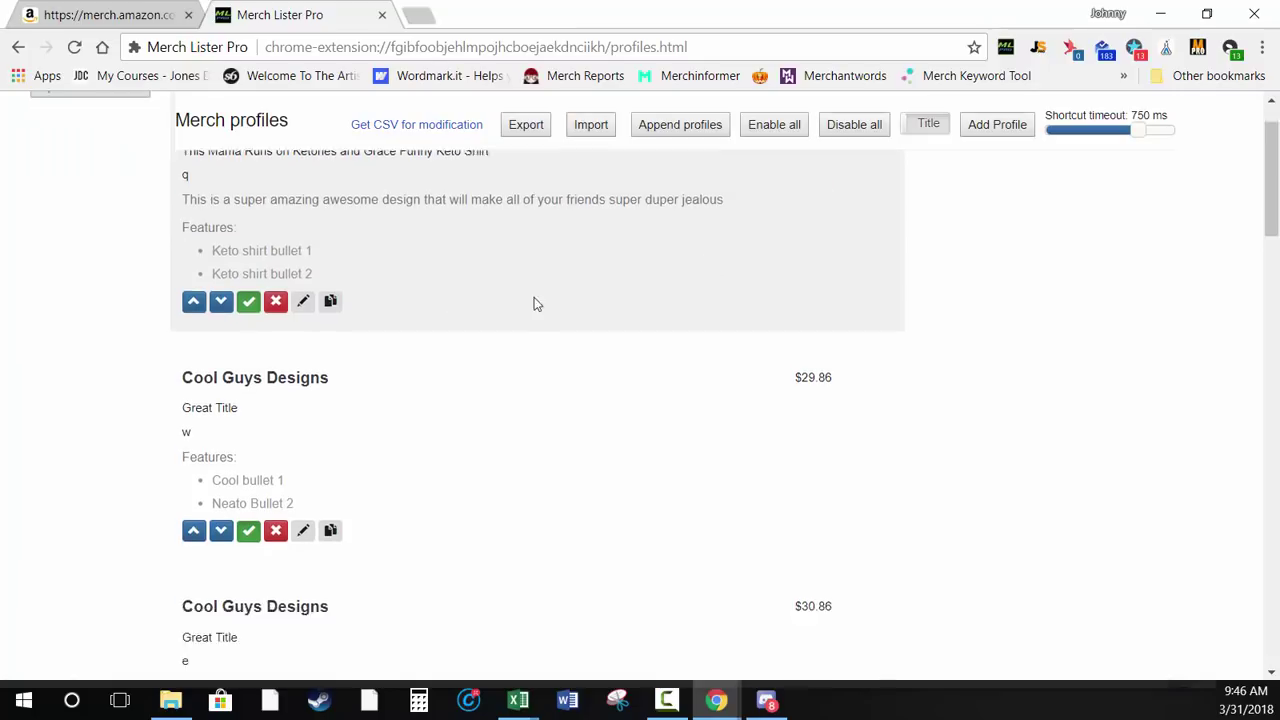
pyautogui.scroll(-3, 533, 310)
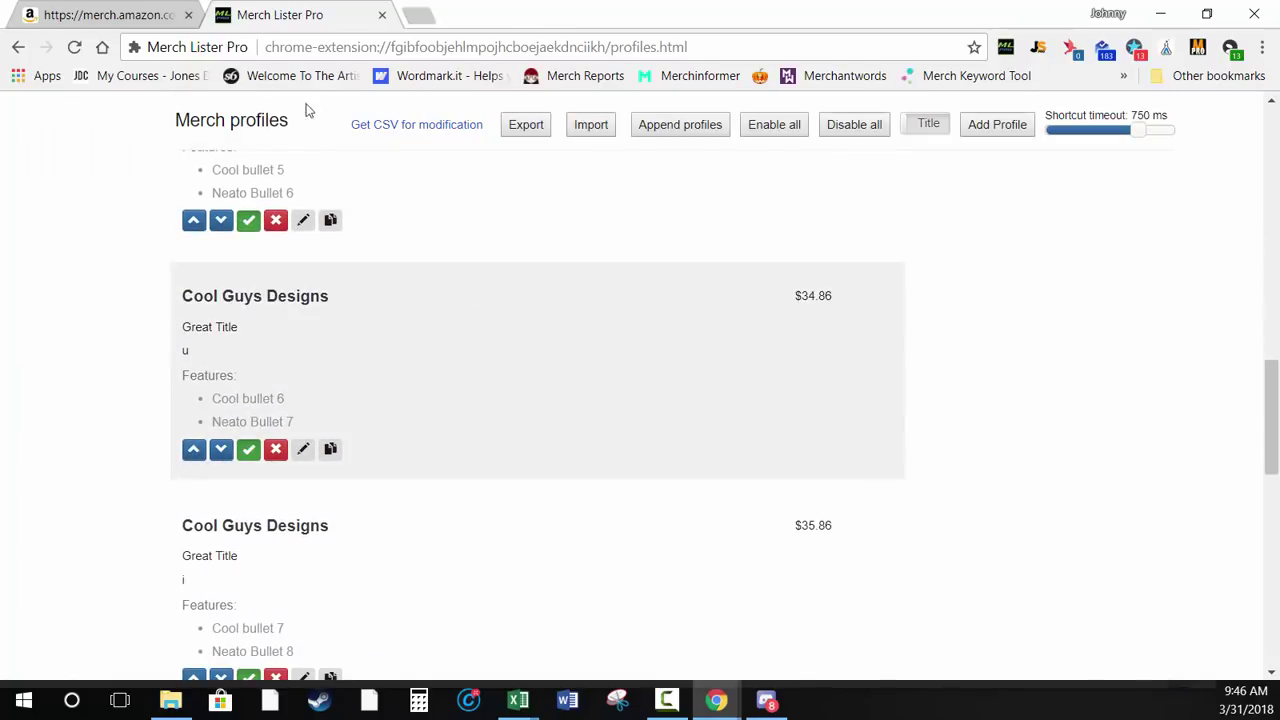
# Apply the fourth "Great Title" profile from Merch Lister Pro to the product details of the Amazon listing
pyautogui.click(105, 14)
pyautogui.rightClick(914, 274)
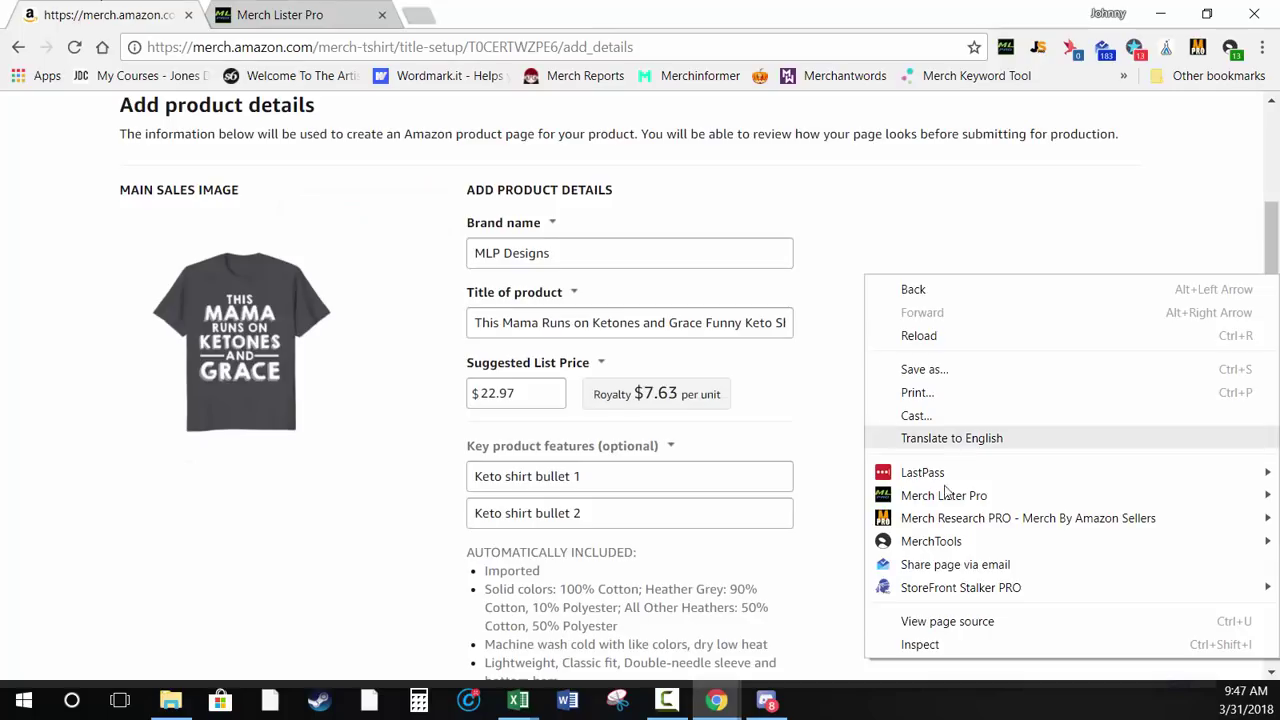
pyautogui.moveTo(943, 496)
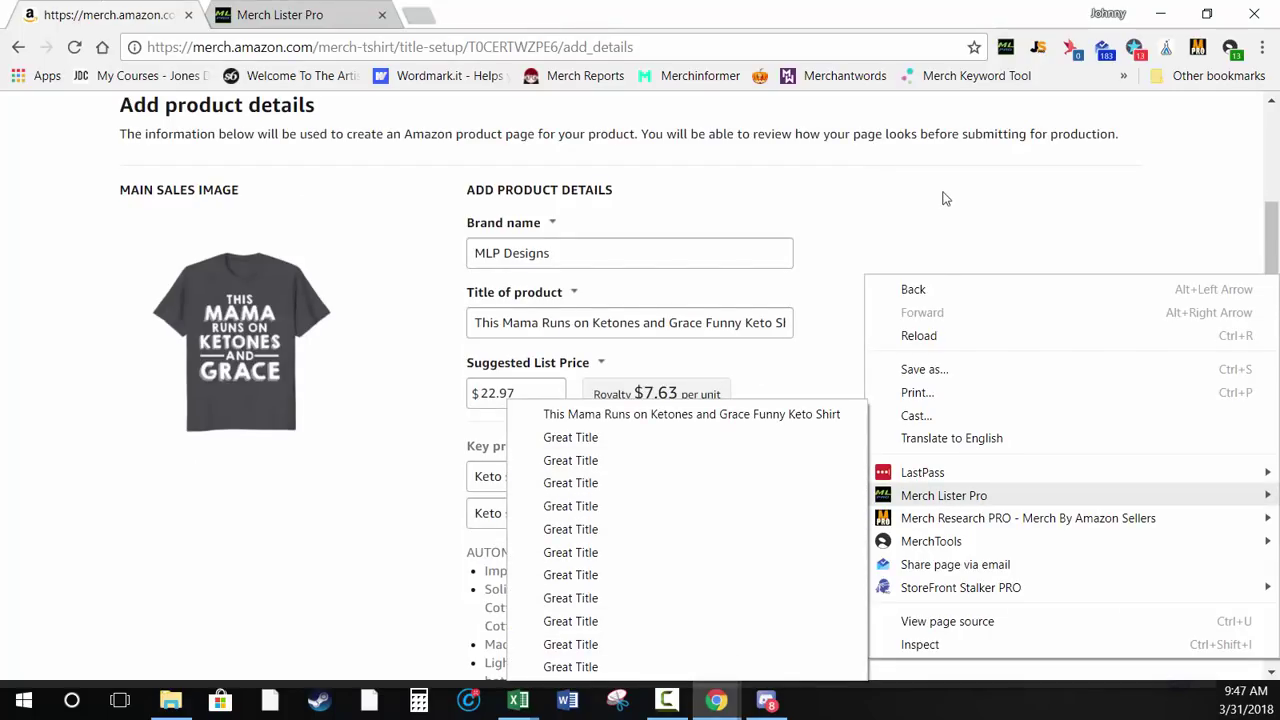
pyautogui.click(652, 505)
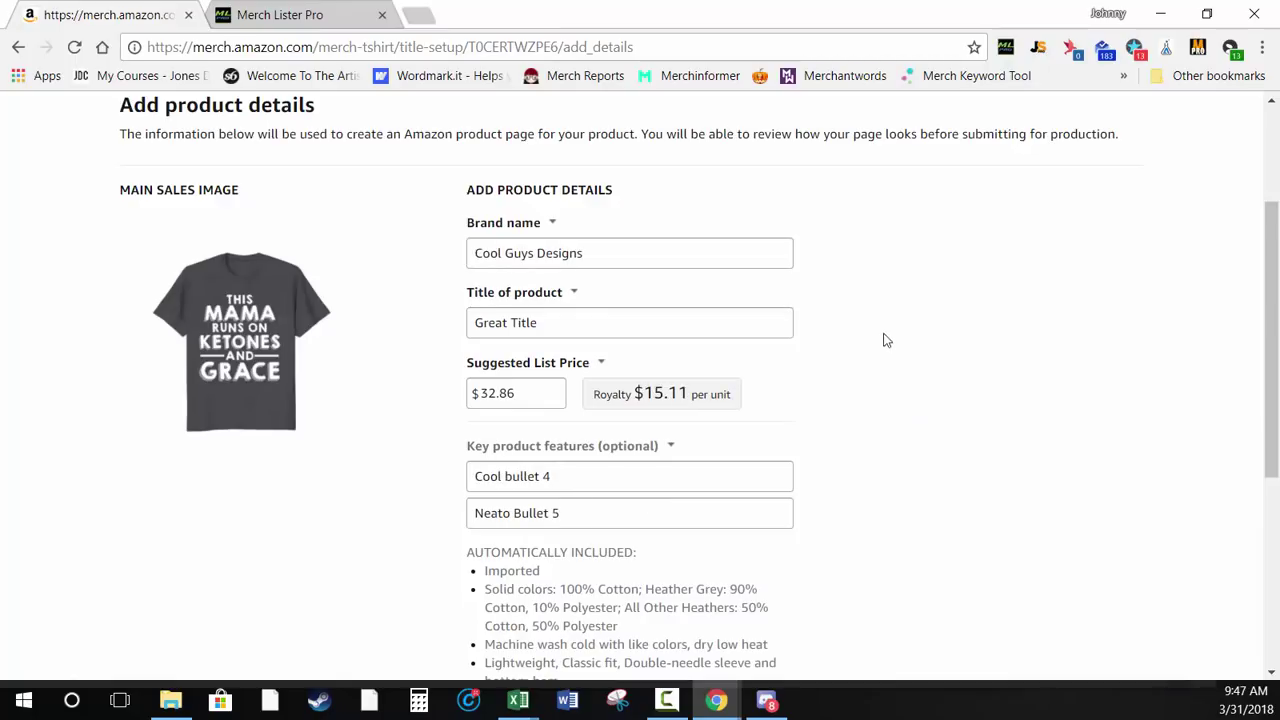
pyautogui.click(300, 20)
pyautogui.click(110, 15)
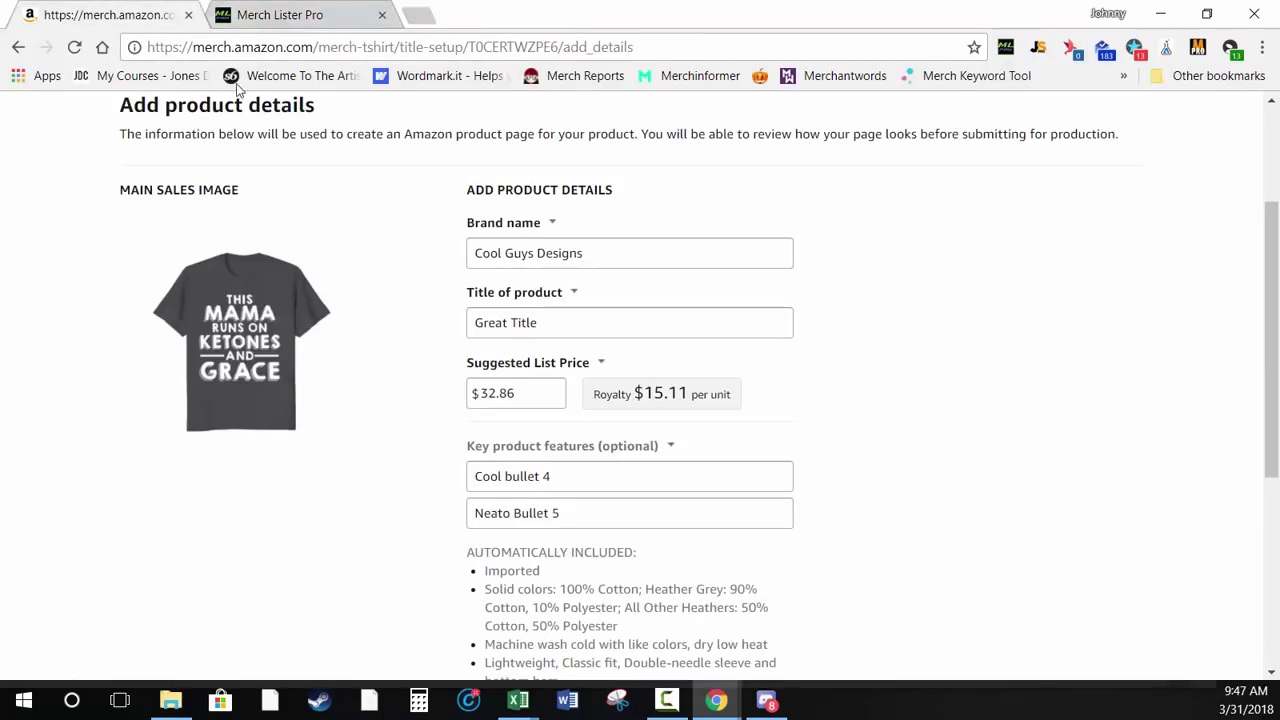
# Return to Merch Lister Pro's merch profiles page and set the shortcut timeout to 100 ms
pyautogui.click(542, 477)
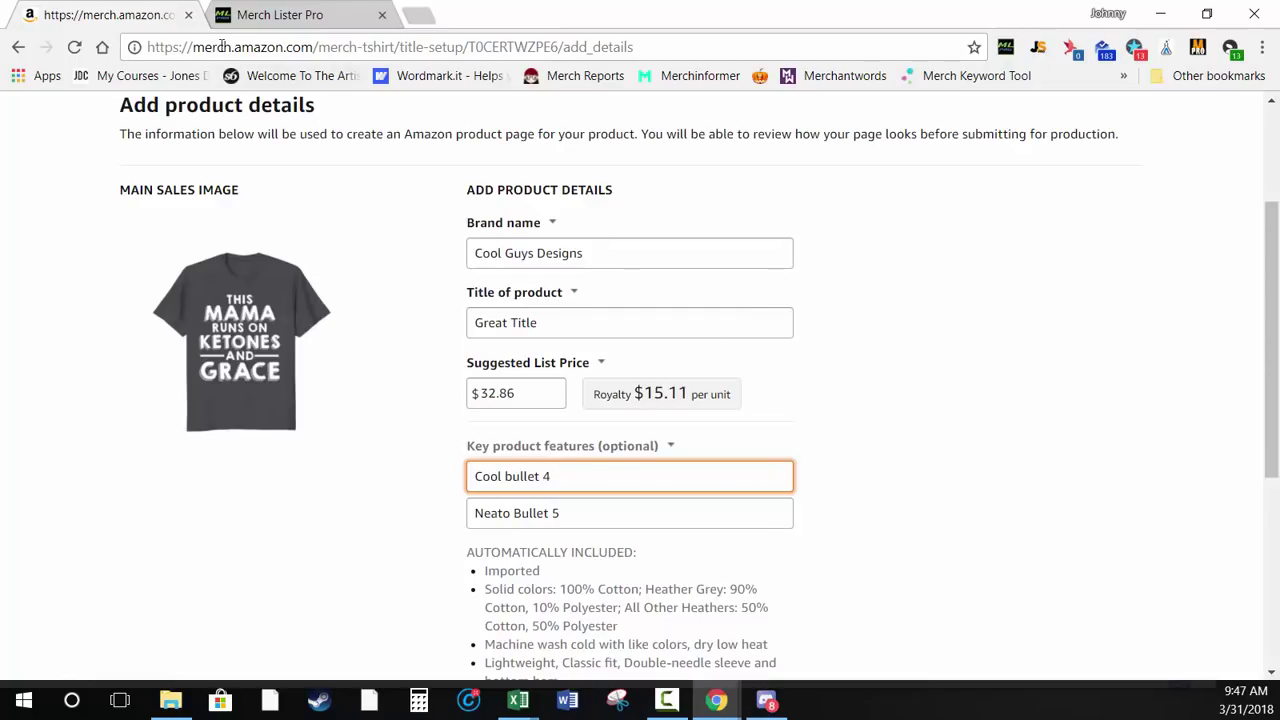
pyautogui.click(262, 14)
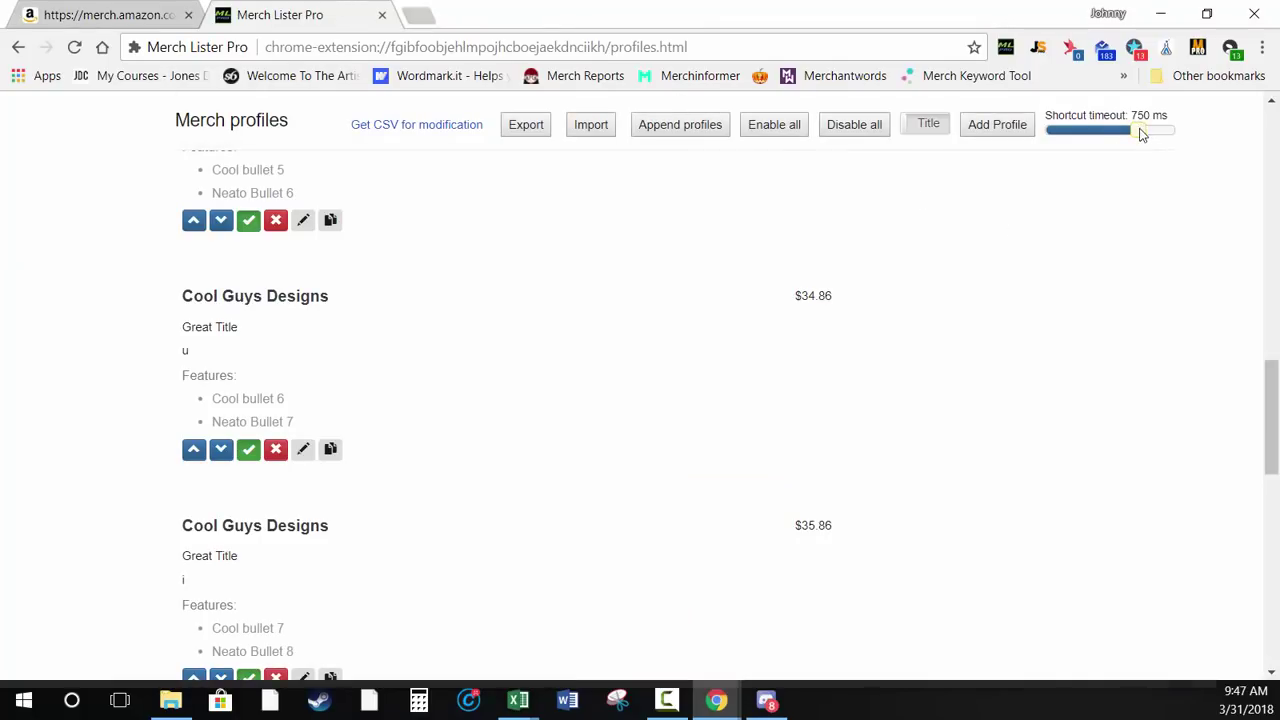
pyautogui.moveTo(1141, 133); pyautogui.dragTo(1046, 131)
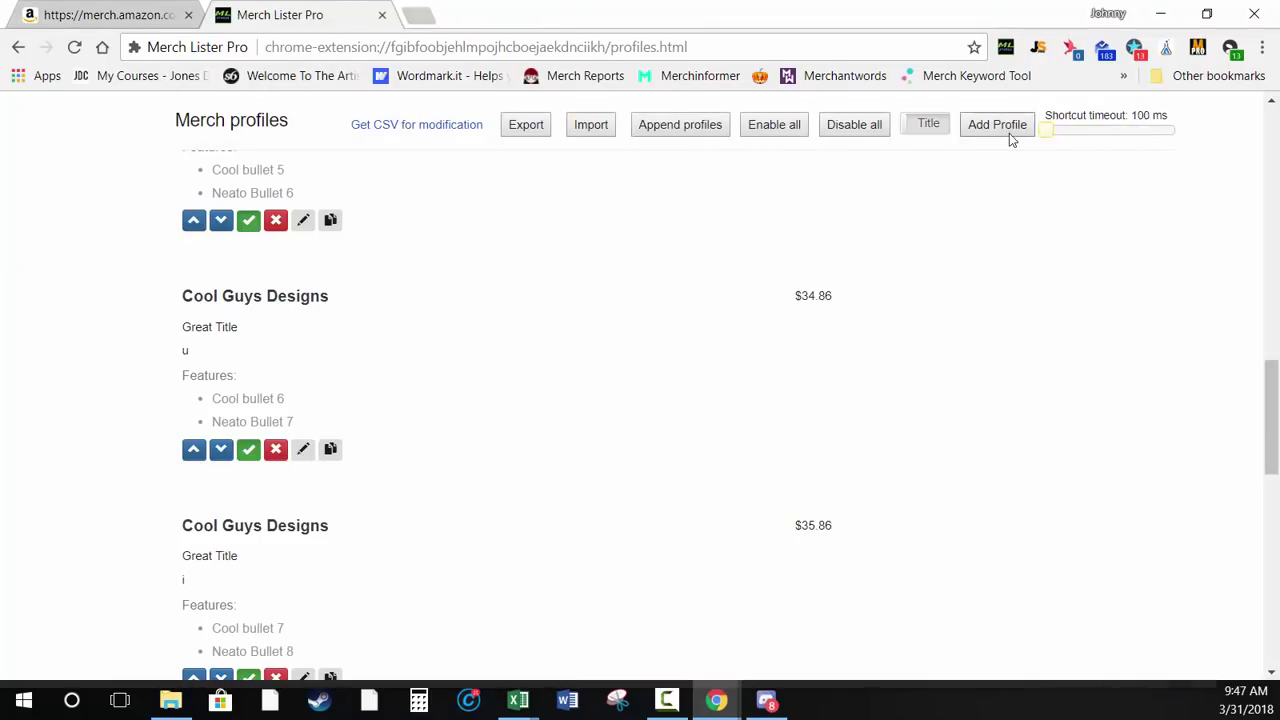
# Switch to the Amazon listing and apply the merch profiles to its product details one after another, ending with the $39.86 "Great Title" profile
pyautogui.hotkey('ctrl', '1')
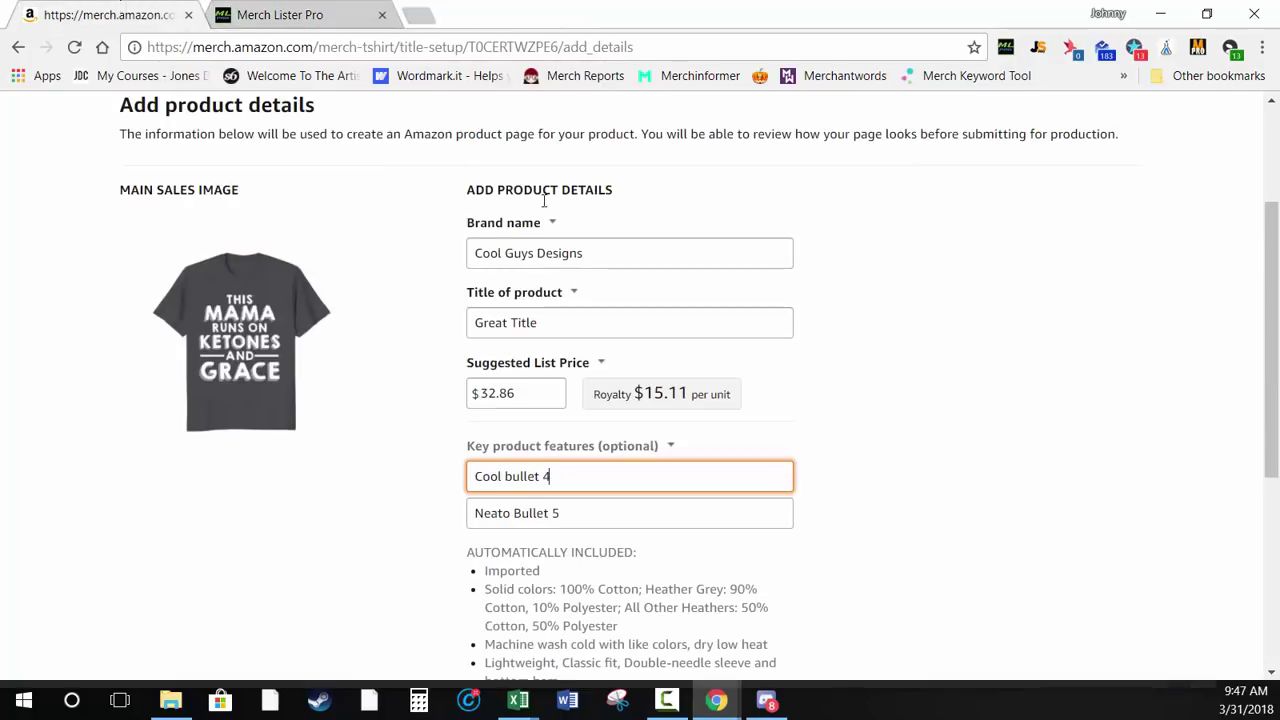
pyautogui.click(554, 323)
pyautogui.hotkey('alt', '1')
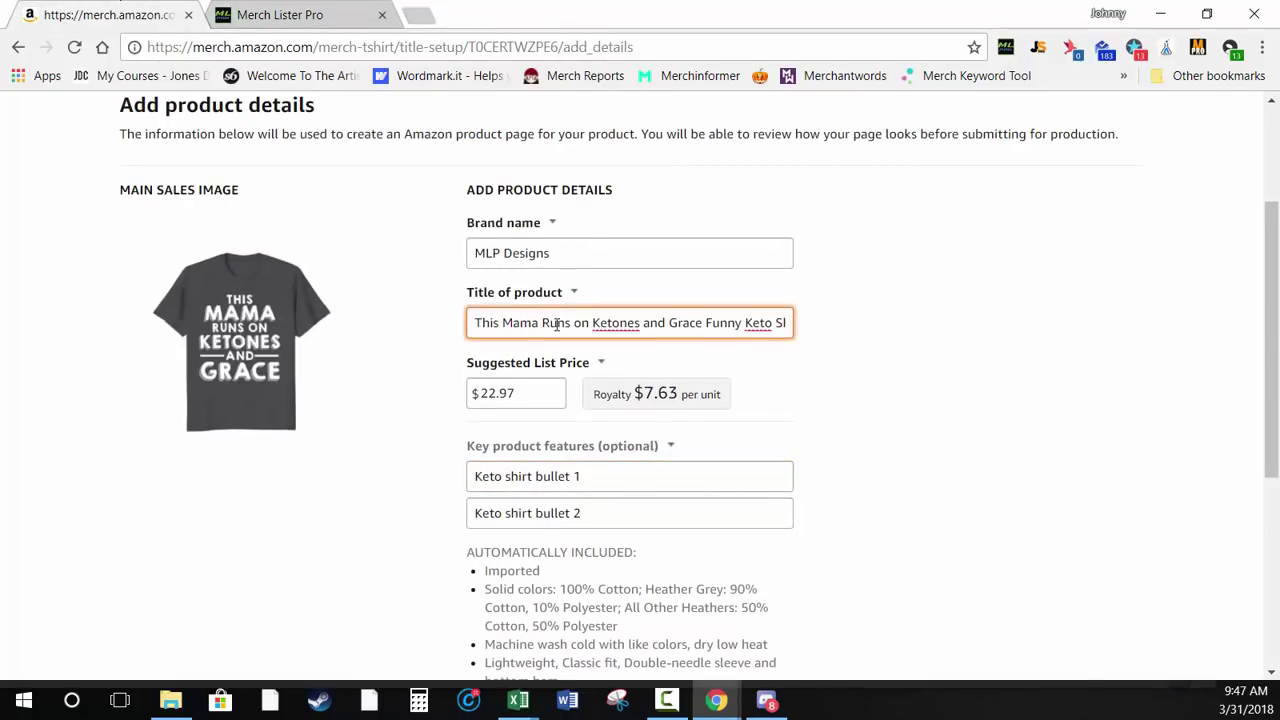
pyautogui.hotkey('alt', '2')
pyautogui.hotkey('alt', '3')
pyautogui.hotkey('alt', '4')
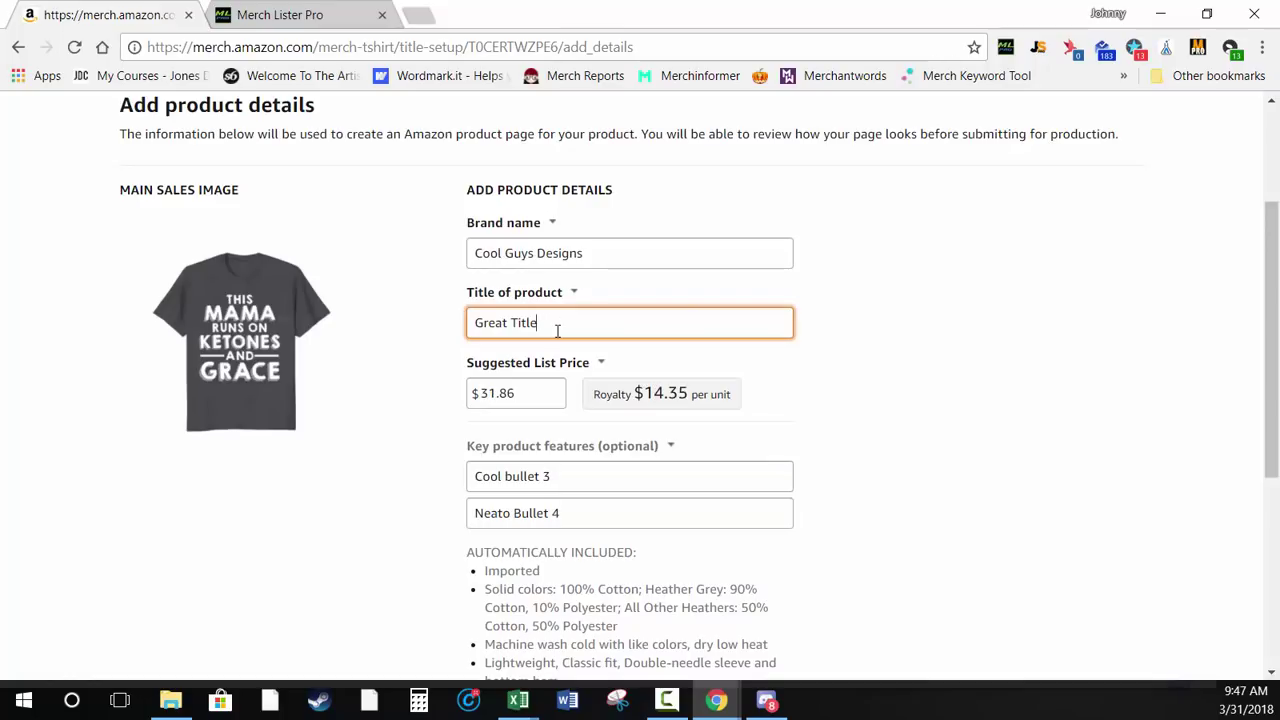
pyautogui.hotkey('alt', '5')
pyautogui.write('y')
pyautogui.hotkey('alt', '6')
pyautogui.hotkey('alt', '7')
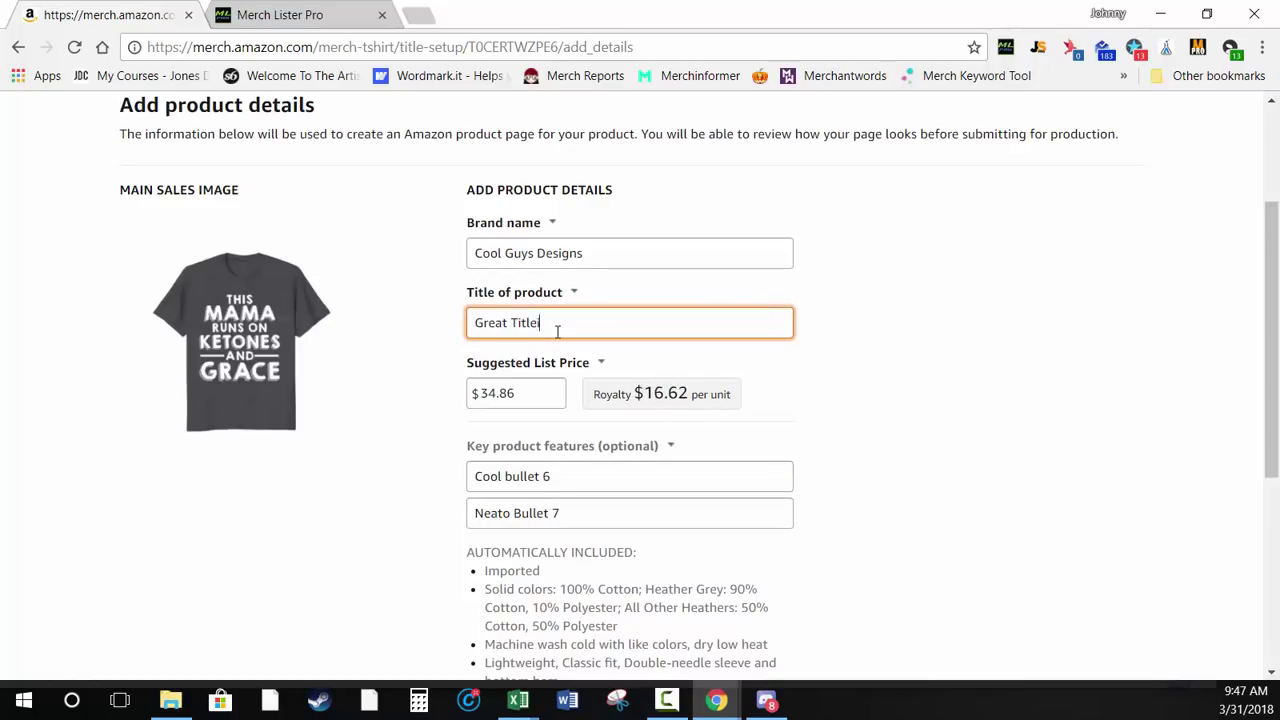
pyautogui.hotkey('alt', '8')
pyautogui.hotkey('alt', '9')
pyautogui.hotkey('alt', '9')
pyautogui.hotkey('alt', '9')
pyautogui.hotkey('alt', '9')
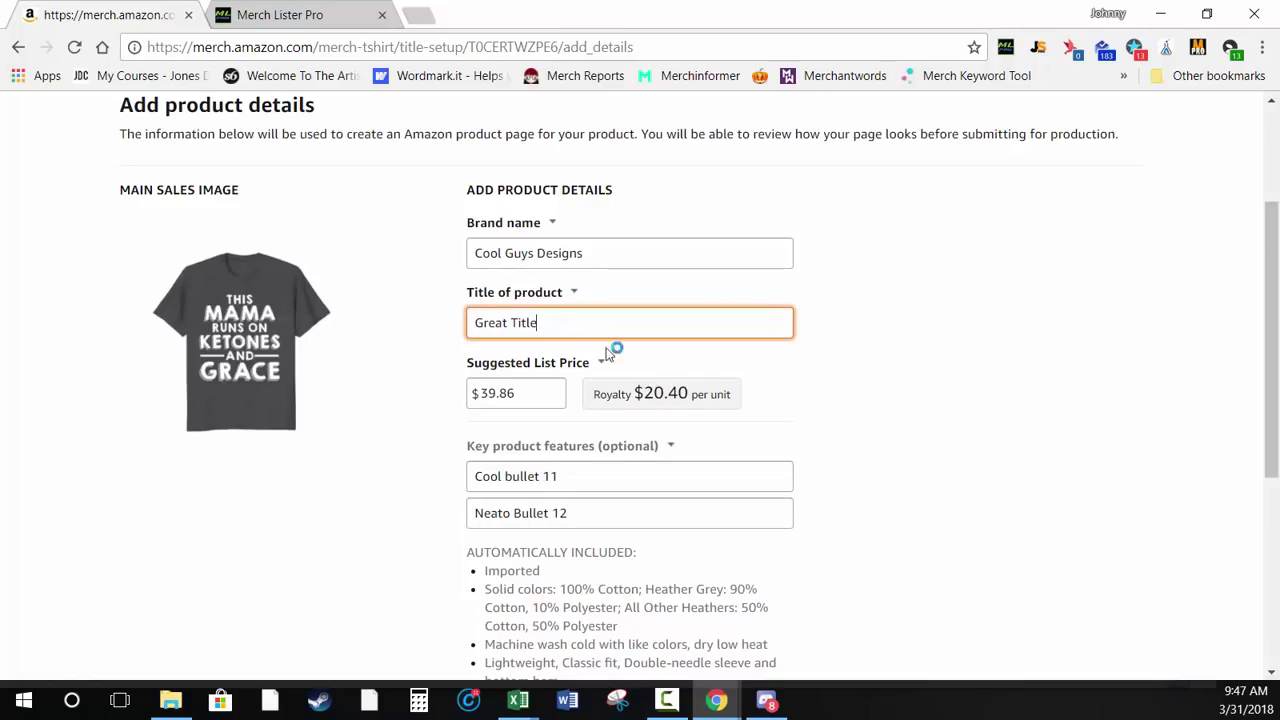
pyautogui.click(903, 377)
# Return to Merch Lister Pro's merch profiles page and export all the profiles to a CSV file
pyautogui.click(282, 14)
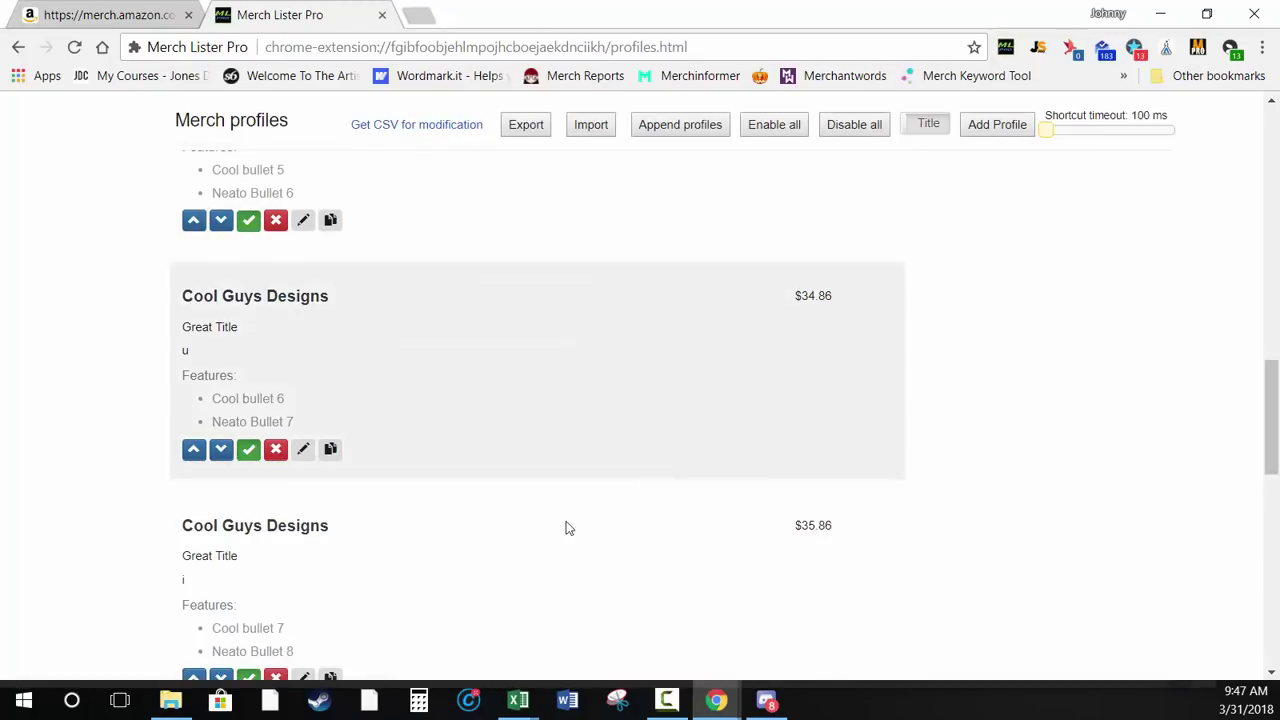
pyautogui.scroll(1, 840, 467)
pyautogui.scroll(10, 840, 467)
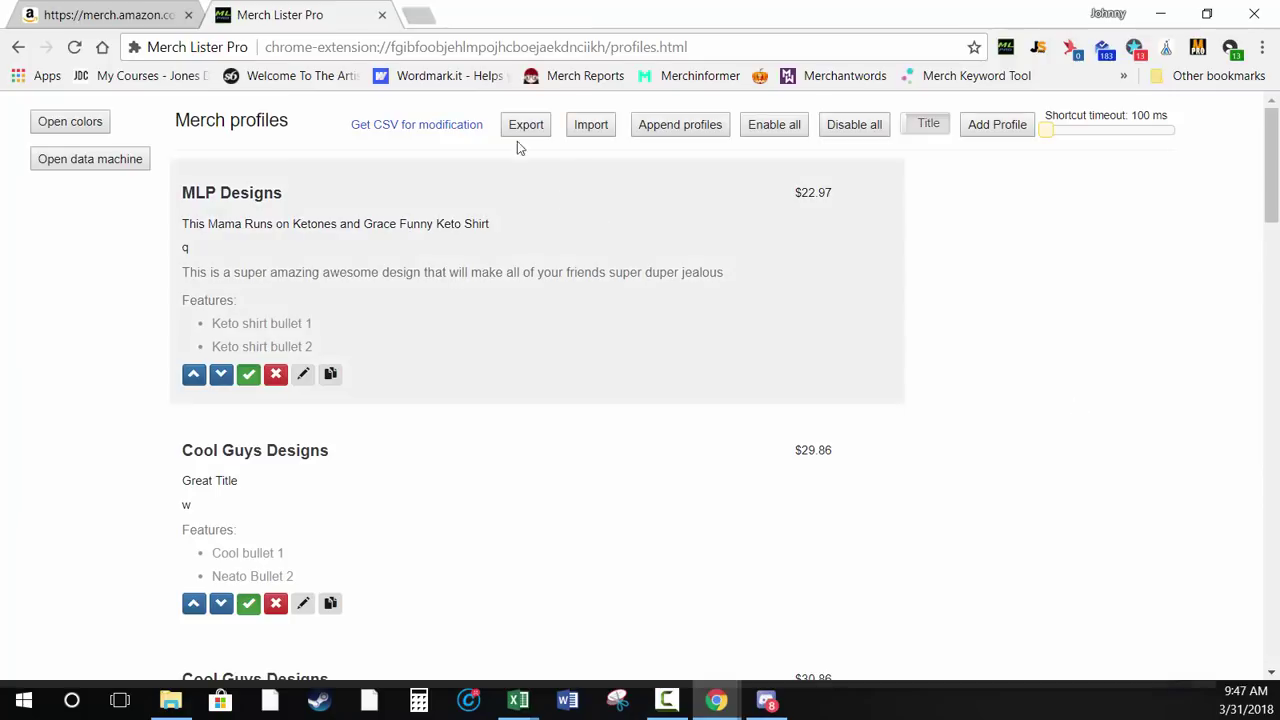
pyautogui.click(525, 127)
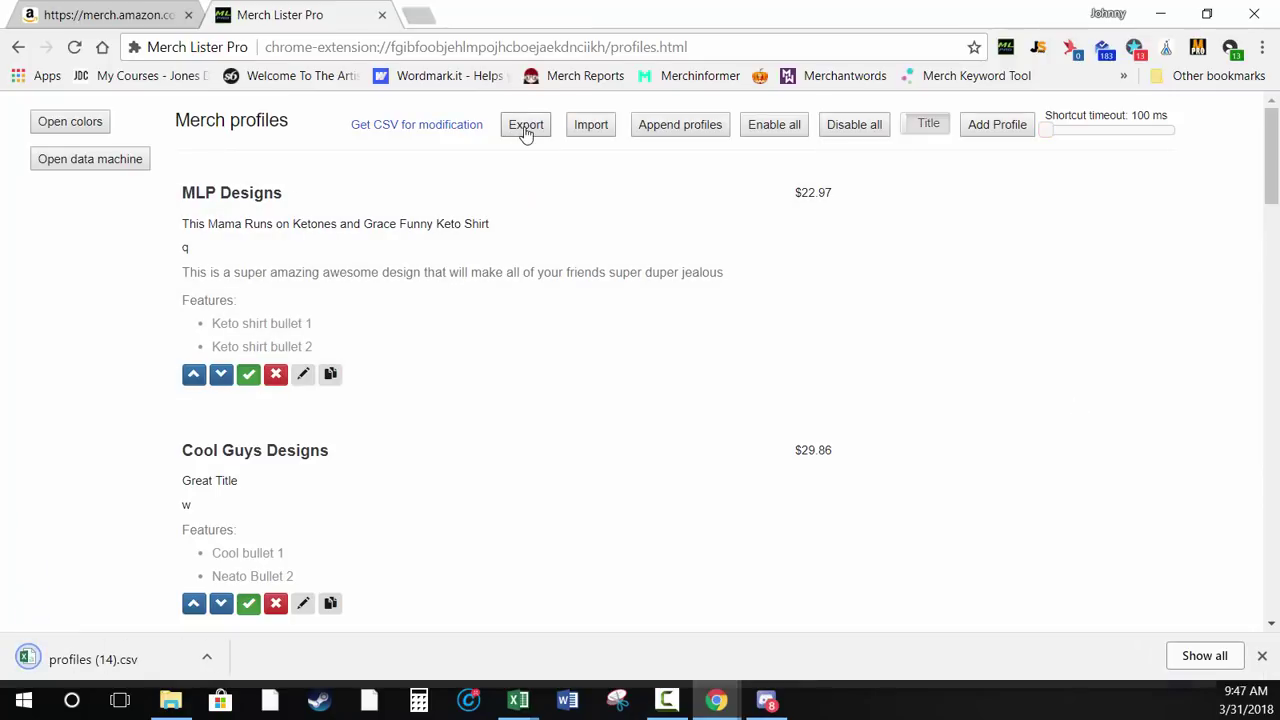
# Open the exported profiles (14).csv in Excel, look over its profile rows and return to the merch profiles page in Chrome
pyautogui.click(106, 656)
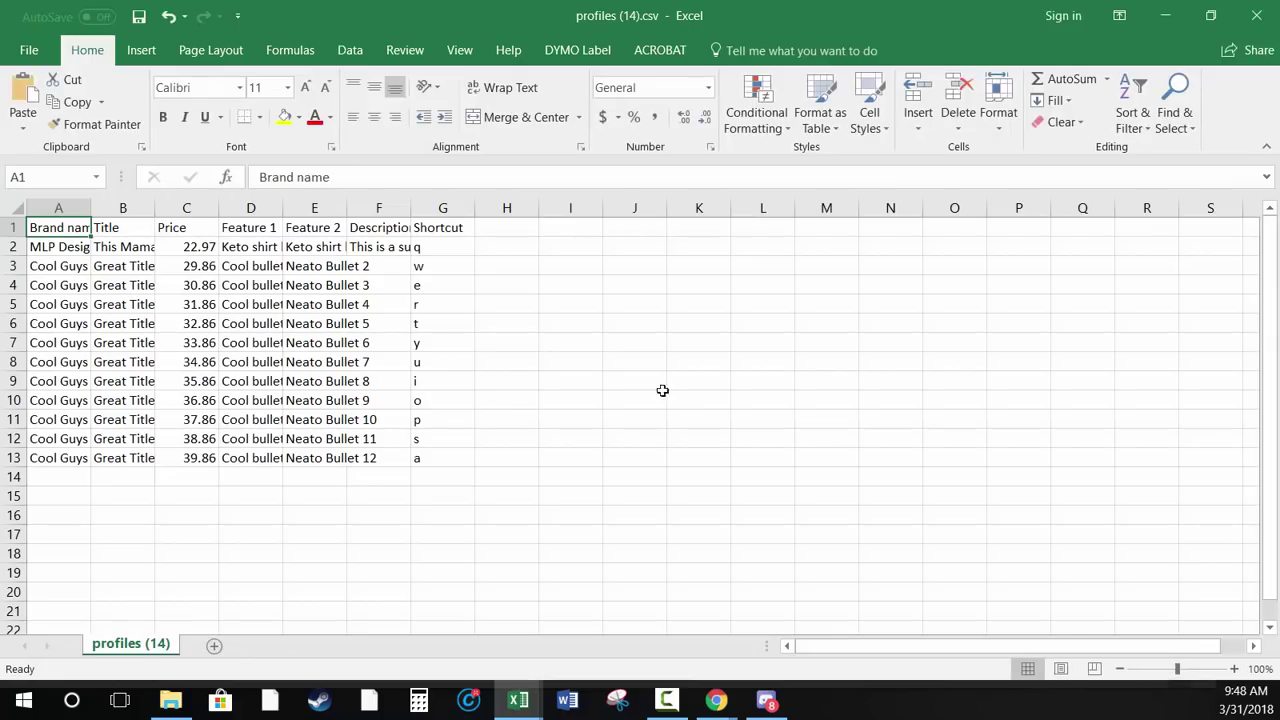
pyautogui.click(62, 250)
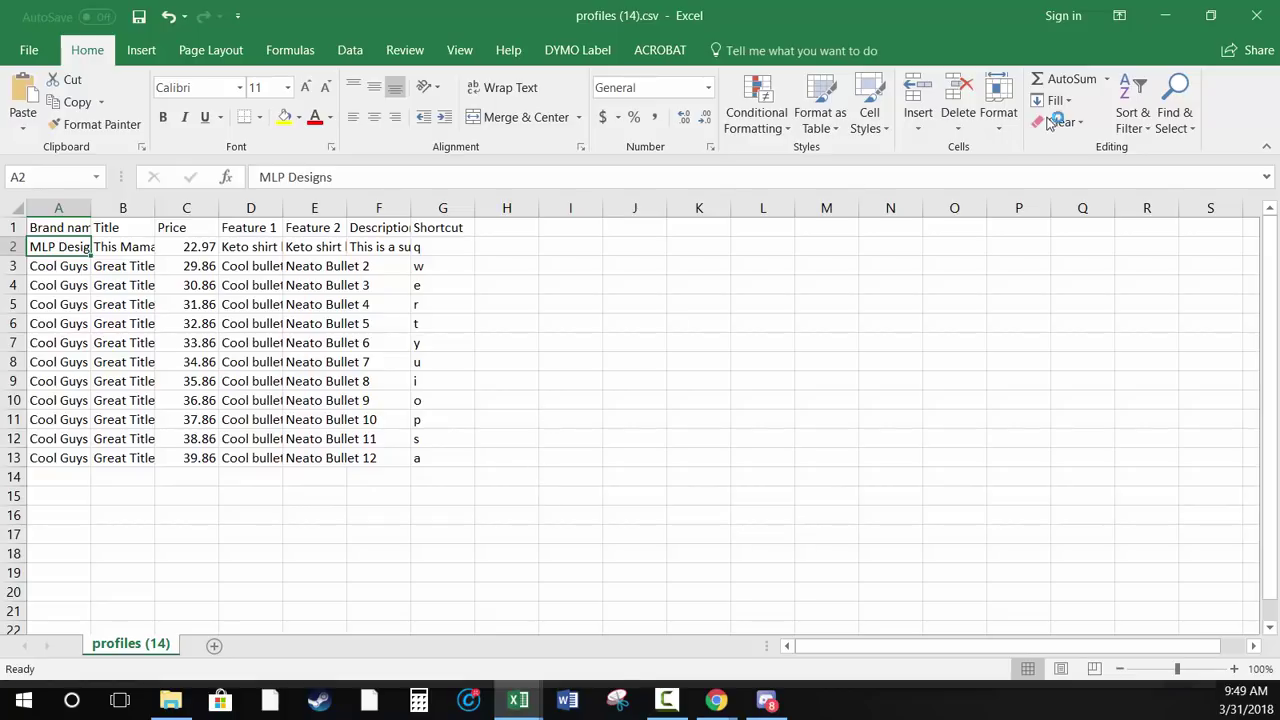
pyautogui.click(1163, 22)
pyautogui.click(1163, 22)
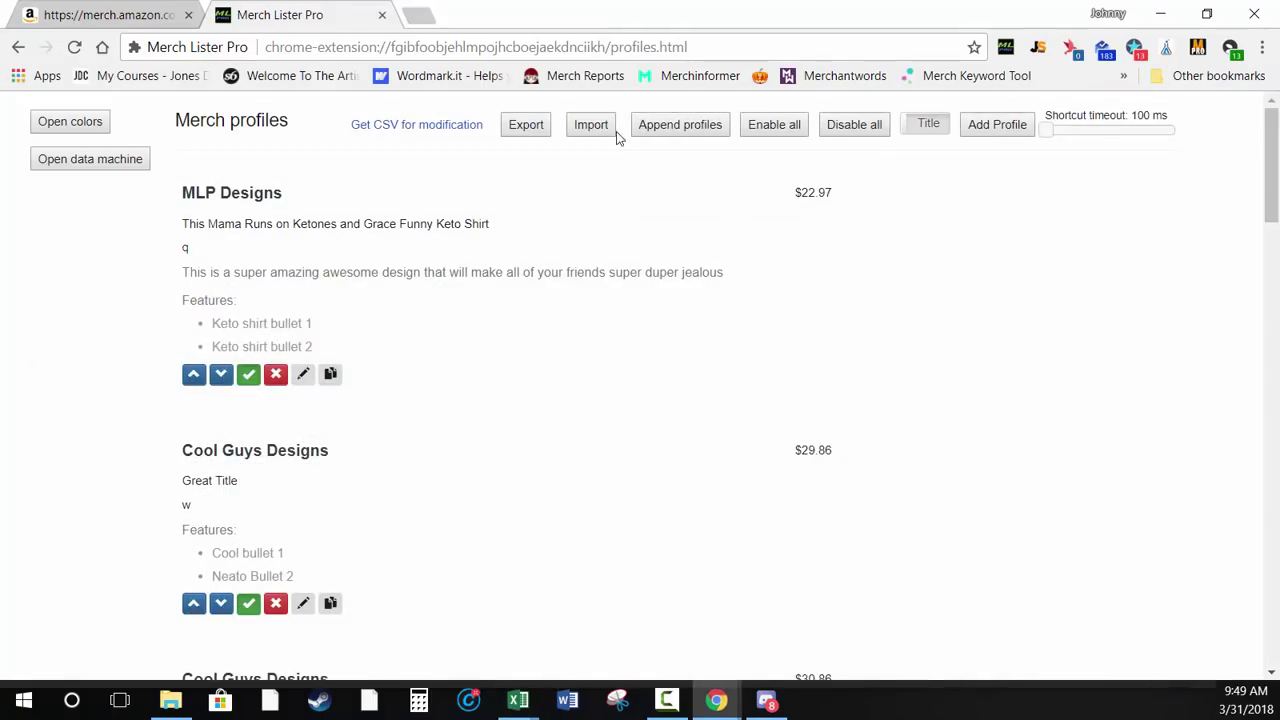
# Import demo profiles mlp3.csv from the Desktop, overriding the current merch profiles, and look through the list
pyautogui.click(594, 126)
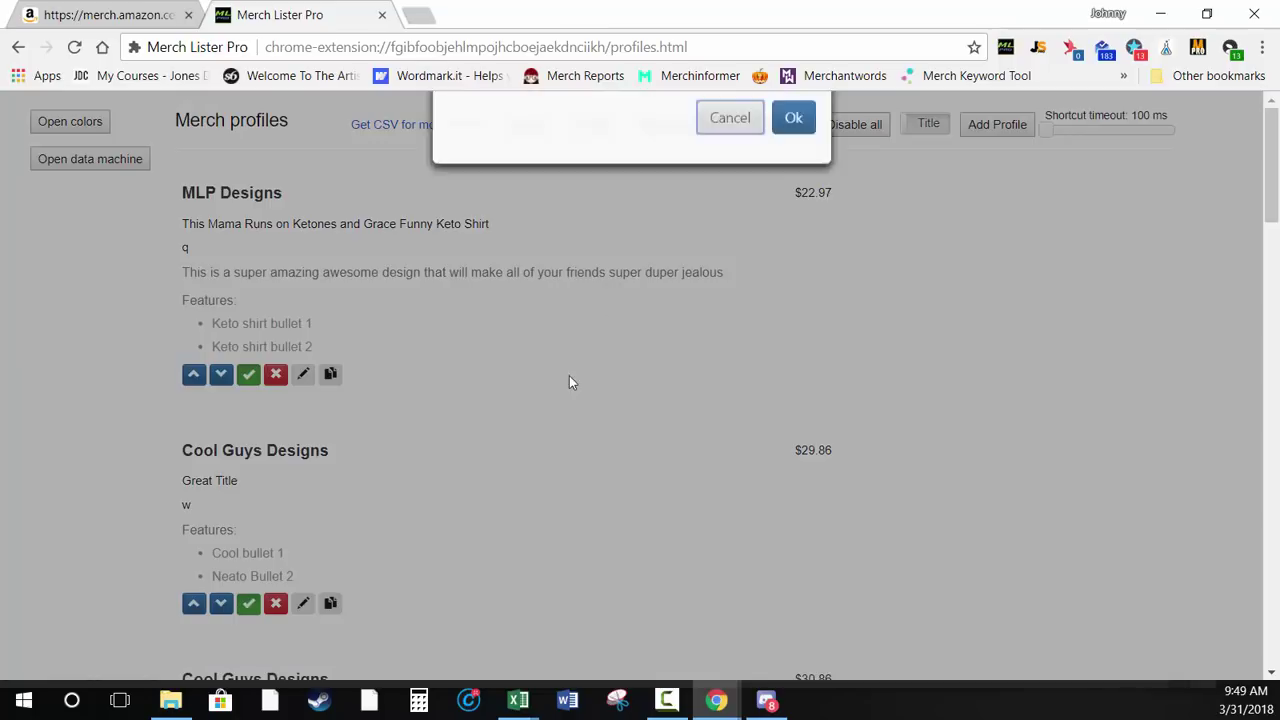
pyautogui.click(750, 297)
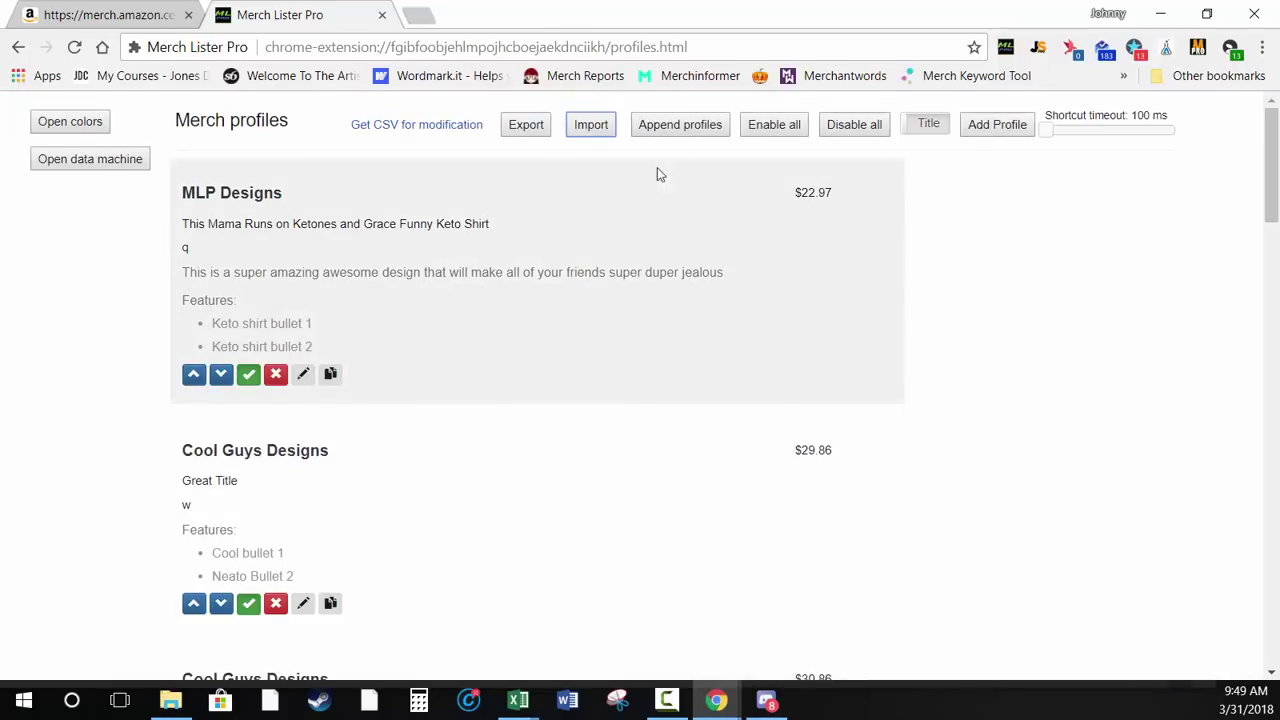
pyautogui.click(577, 128)
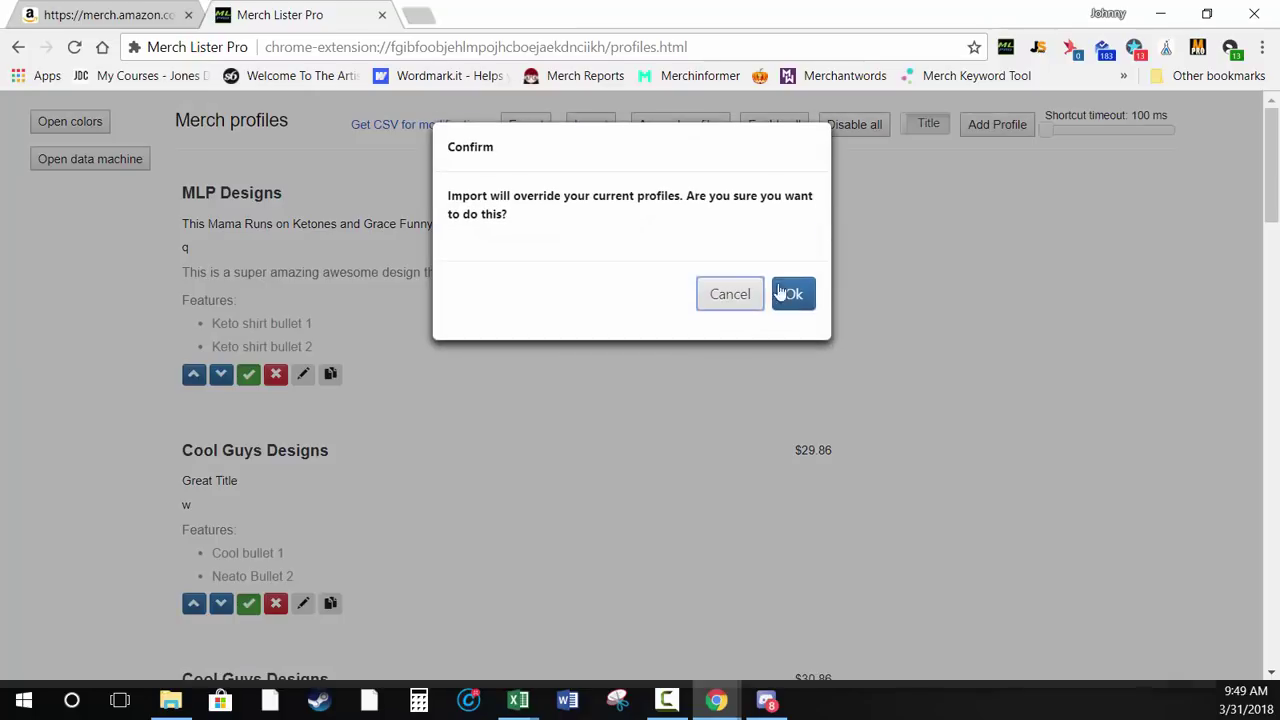
pyautogui.click(795, 296)
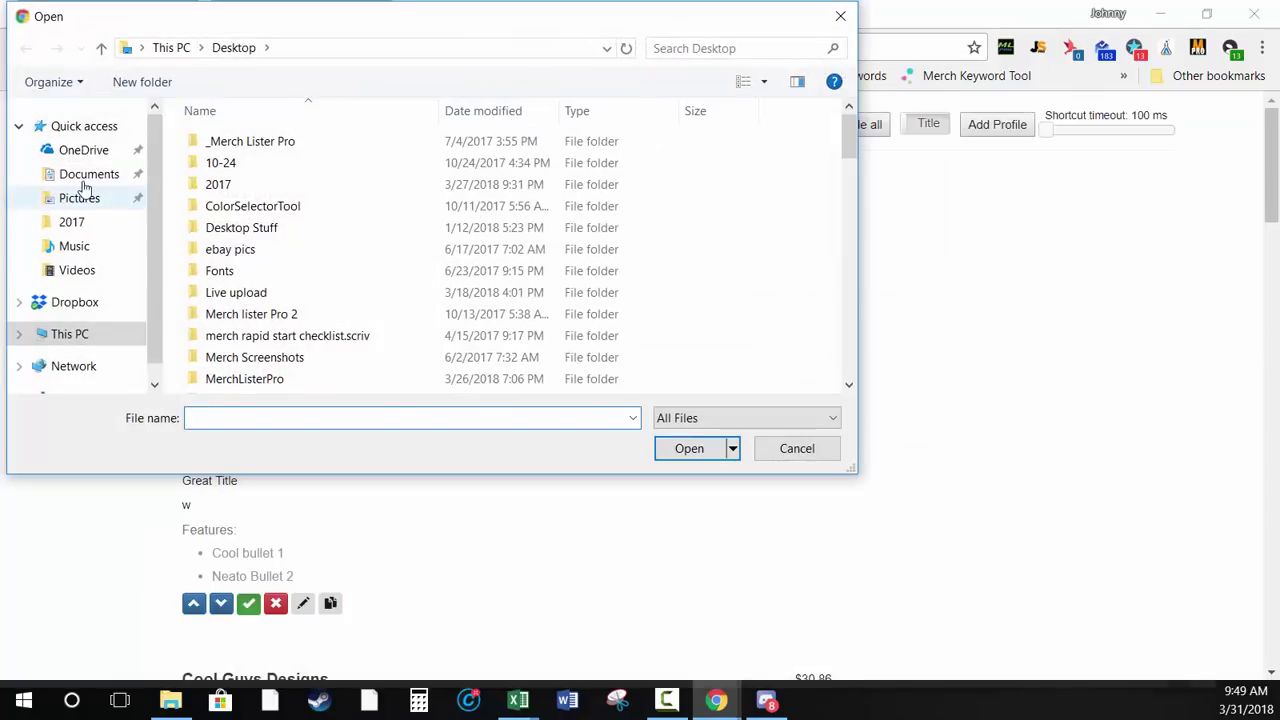
pyautogui.click(93, 336)
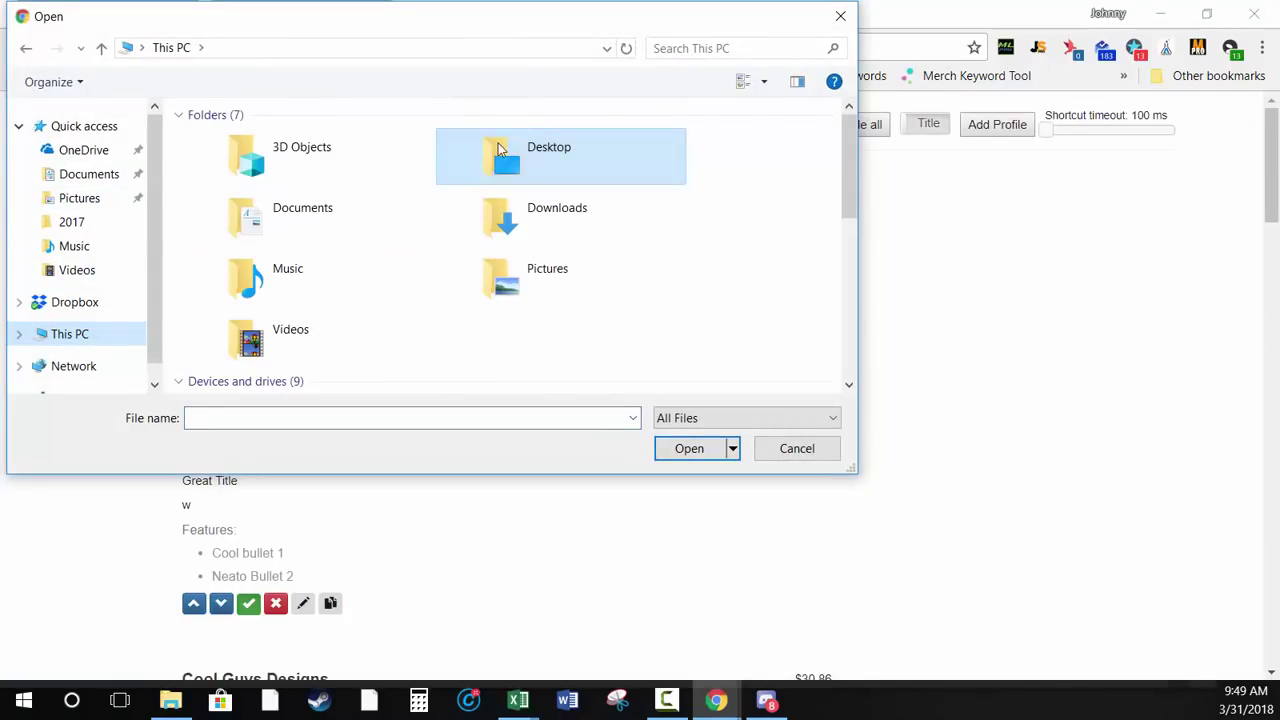
pyautogui.doubleClick(545, 155)
pyautogui.click(369, 412)
pyautogui.write('dme')
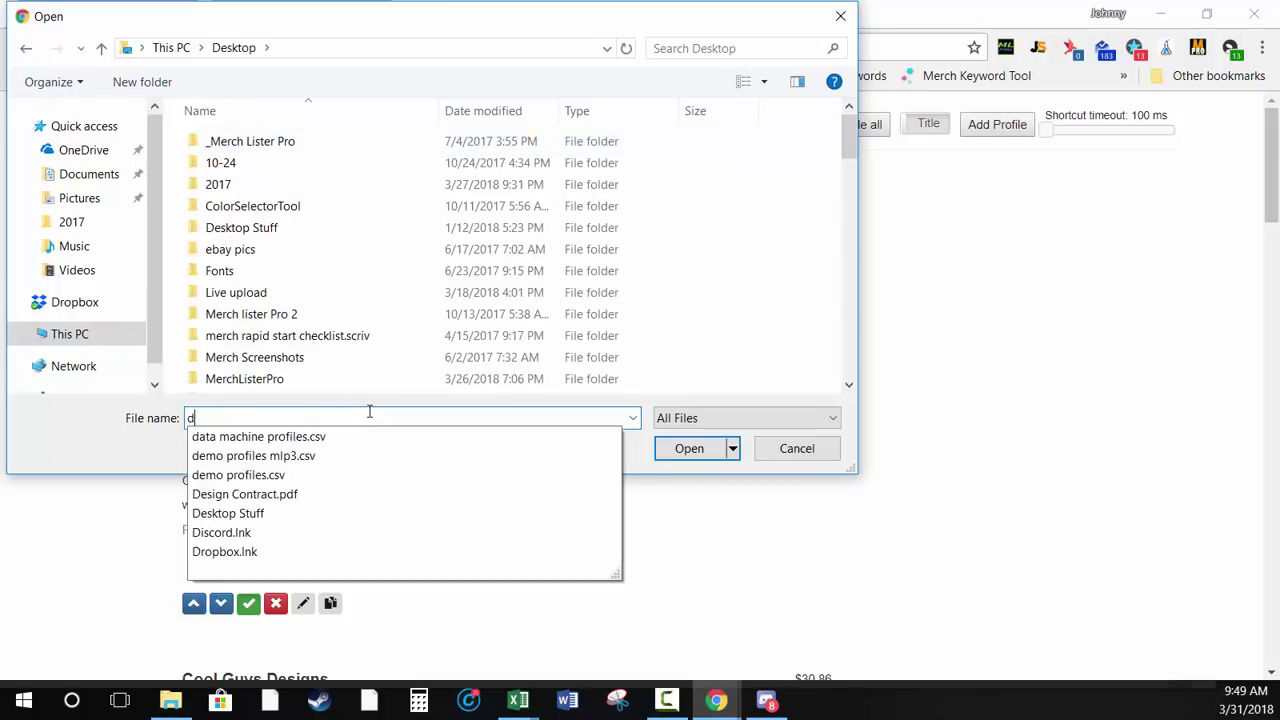
pyautogui.press('BackSpace')
pyautogui.press('BackSpace')
pyautogui.write('emo')
pyautogui.press('Down')
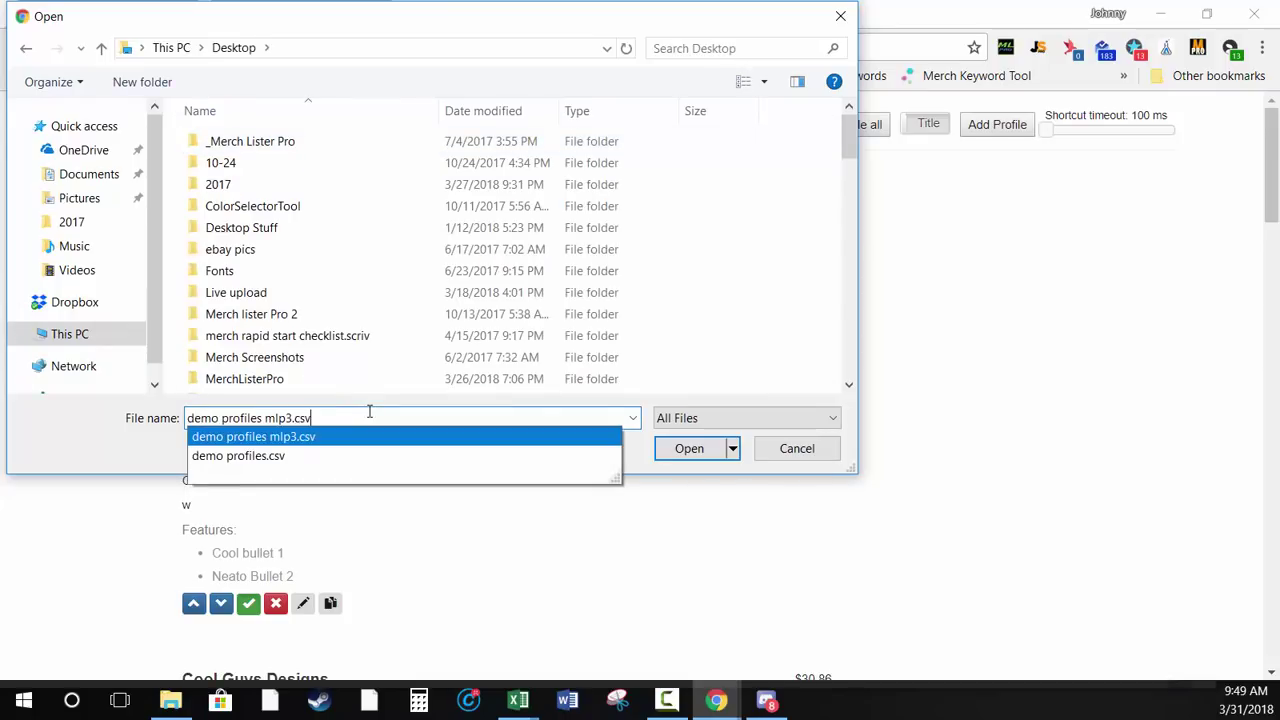
pyautogui.press('Return')
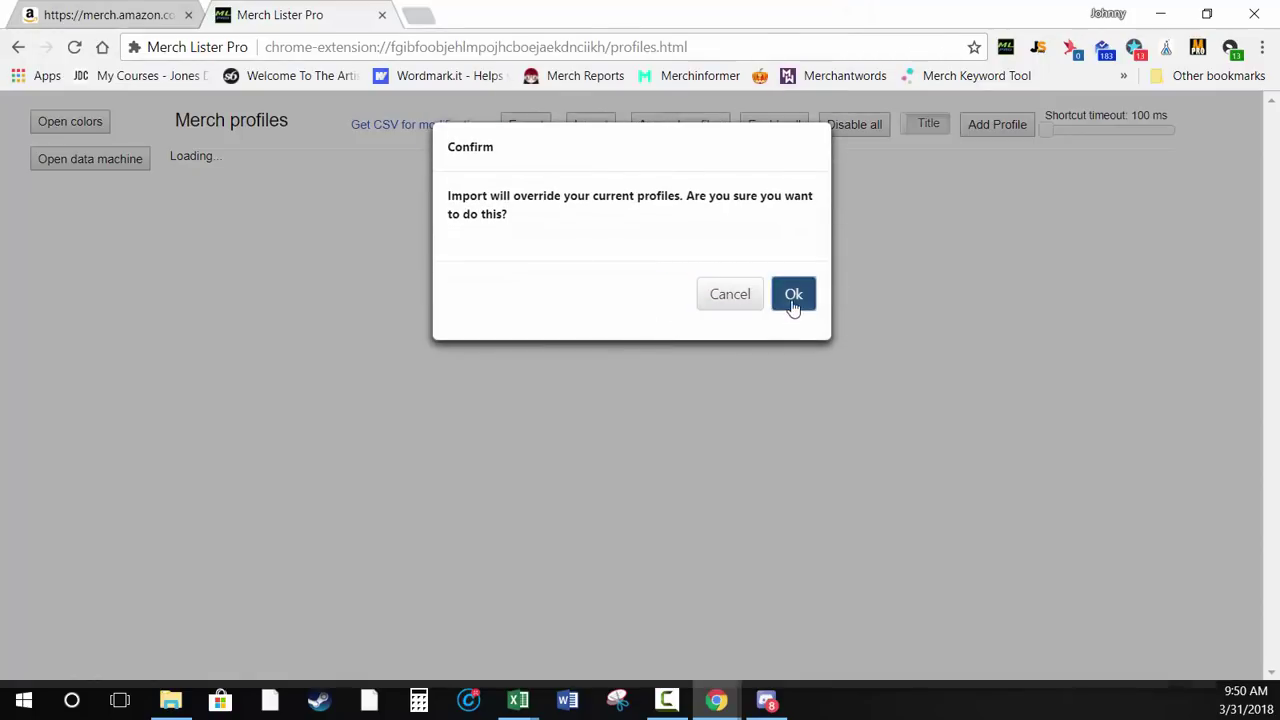
pyautogui.click(792, 295)
pyautogui.click(794, 450)
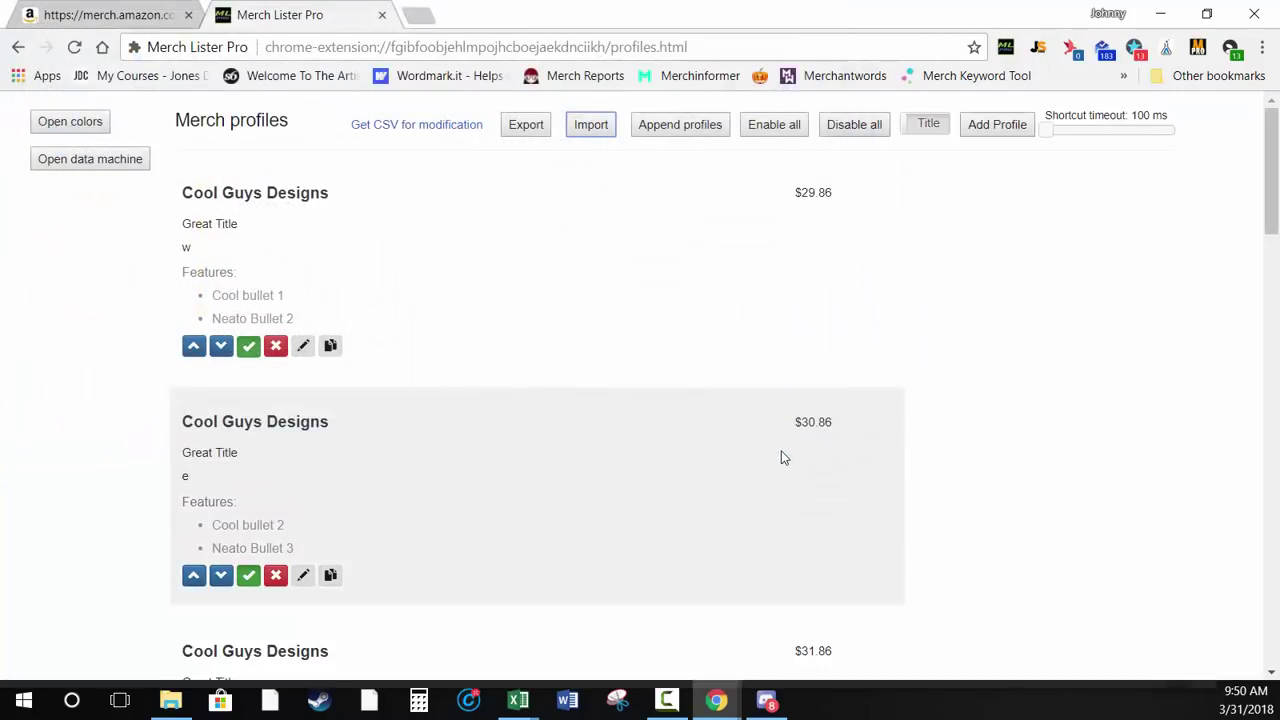
pyautogui.scroll(-4, 393, 404)
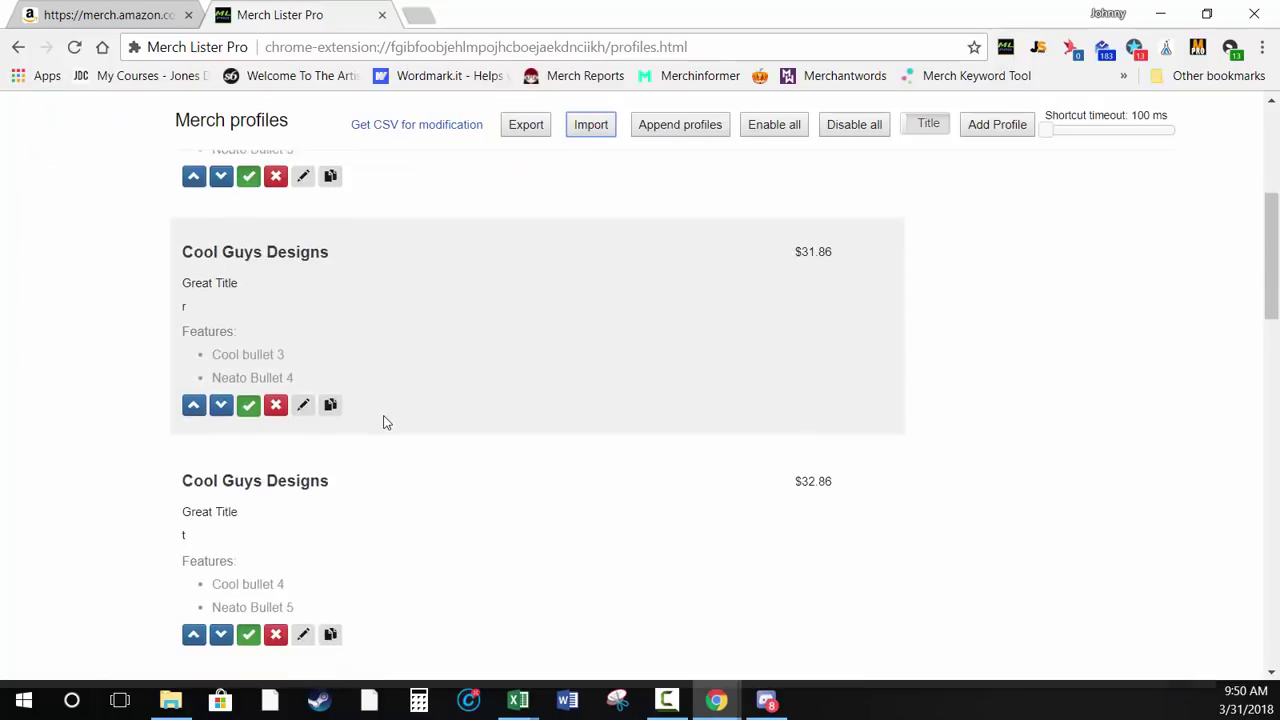
pyautogui.scroll(4, 386, 420)
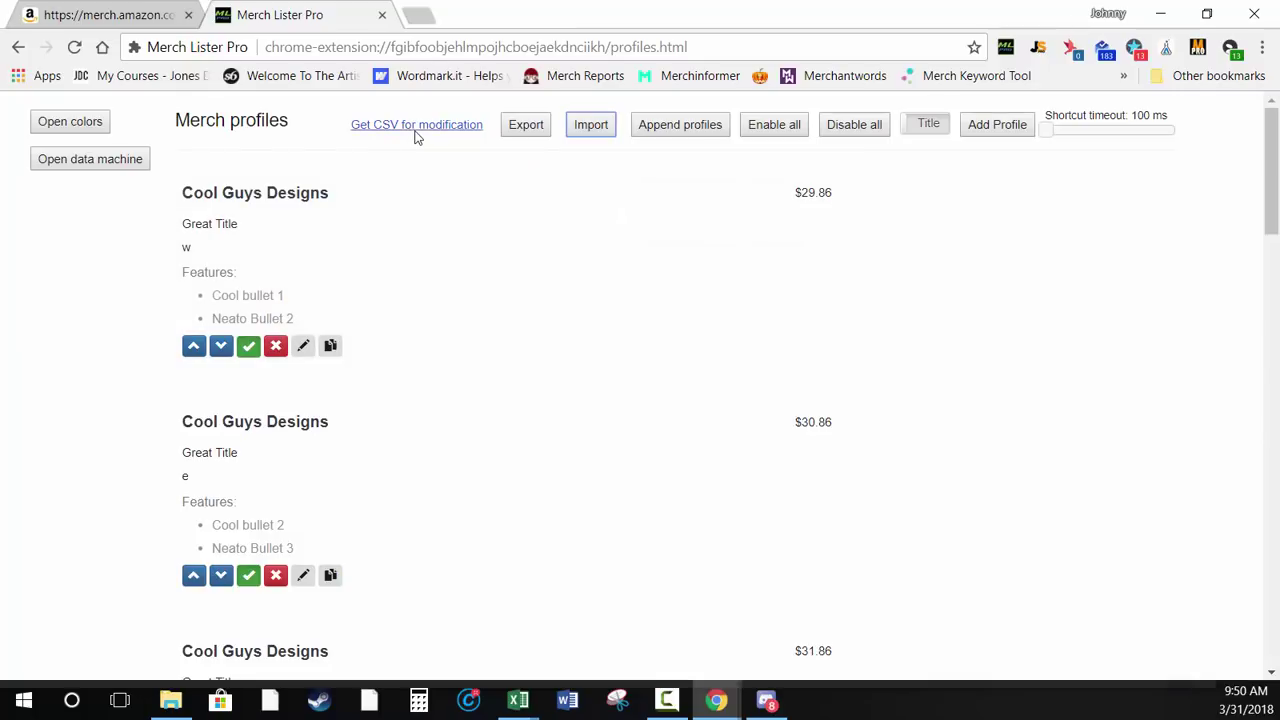
# Import profiles (13).csv from the Downloads folder, overriding the current merch profiles
pyautogui.click(592, 133)
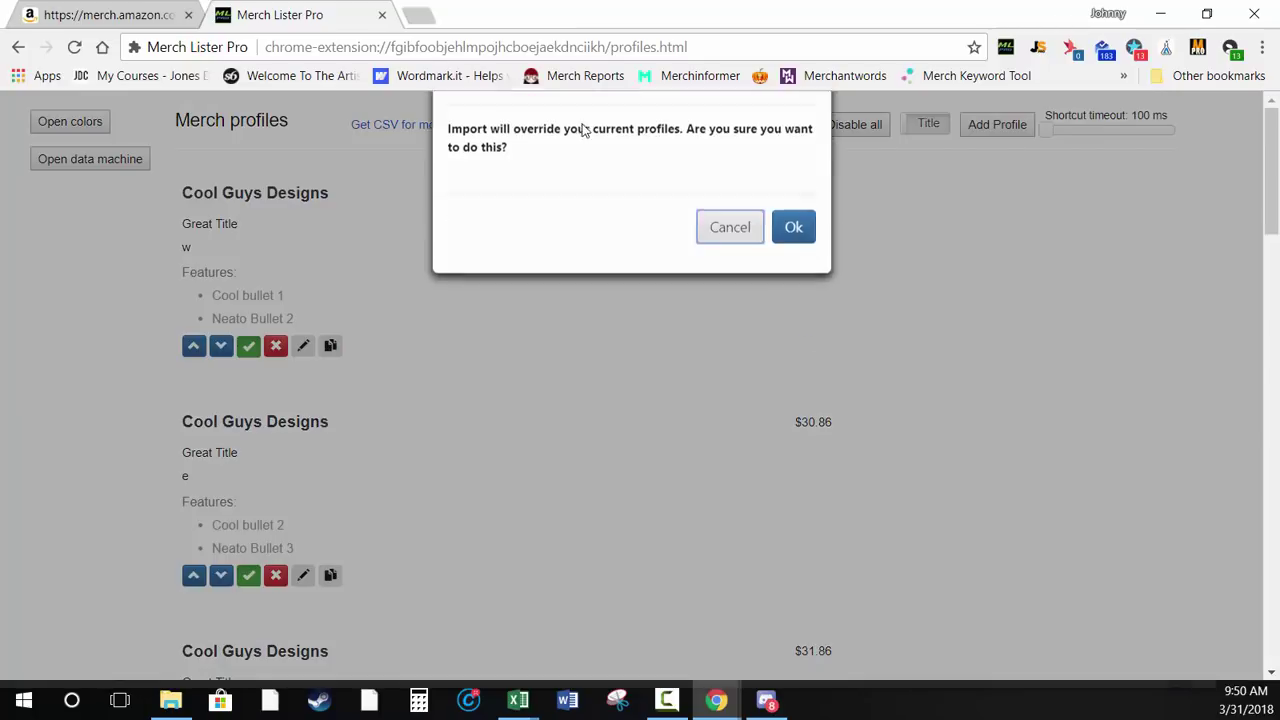
pyautogui.click(793, 295)
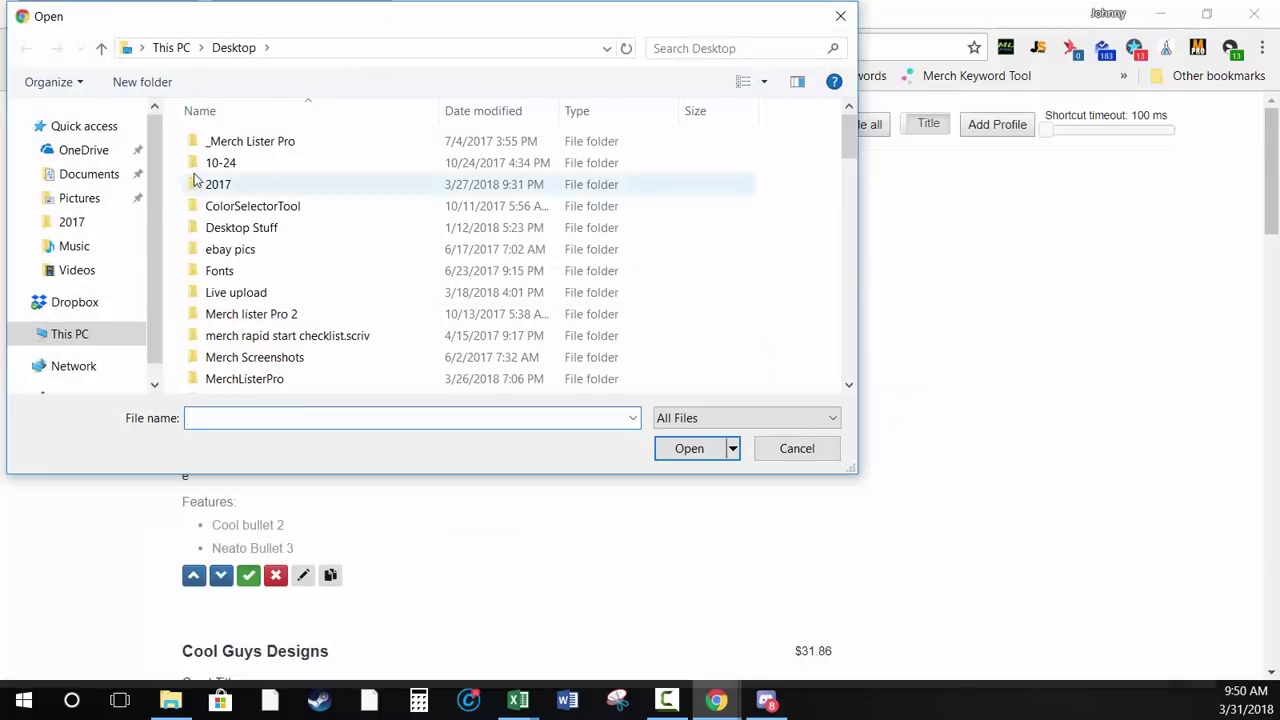
pyautogui.click(95, 338)
pyautogui.doubleClick(551, 229)
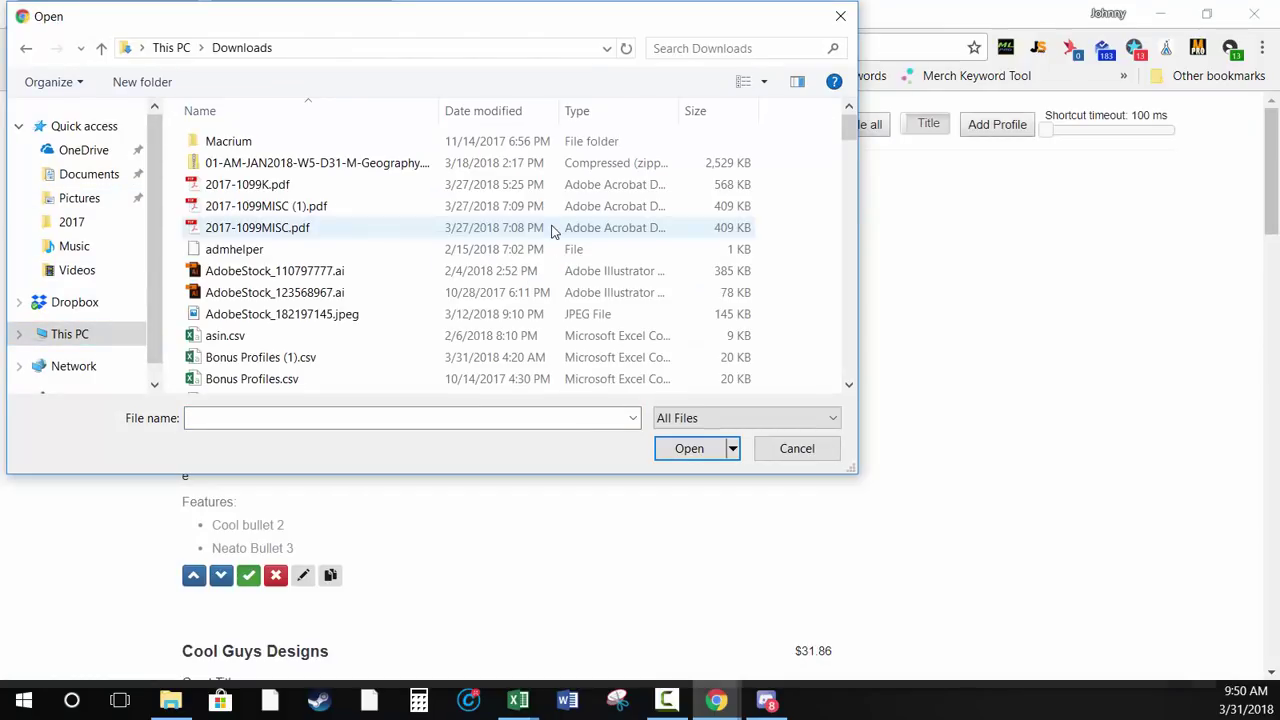
pyautogui.scroll(-4, 347, 287)
pyautogui.scroll(-7, 320, 295)
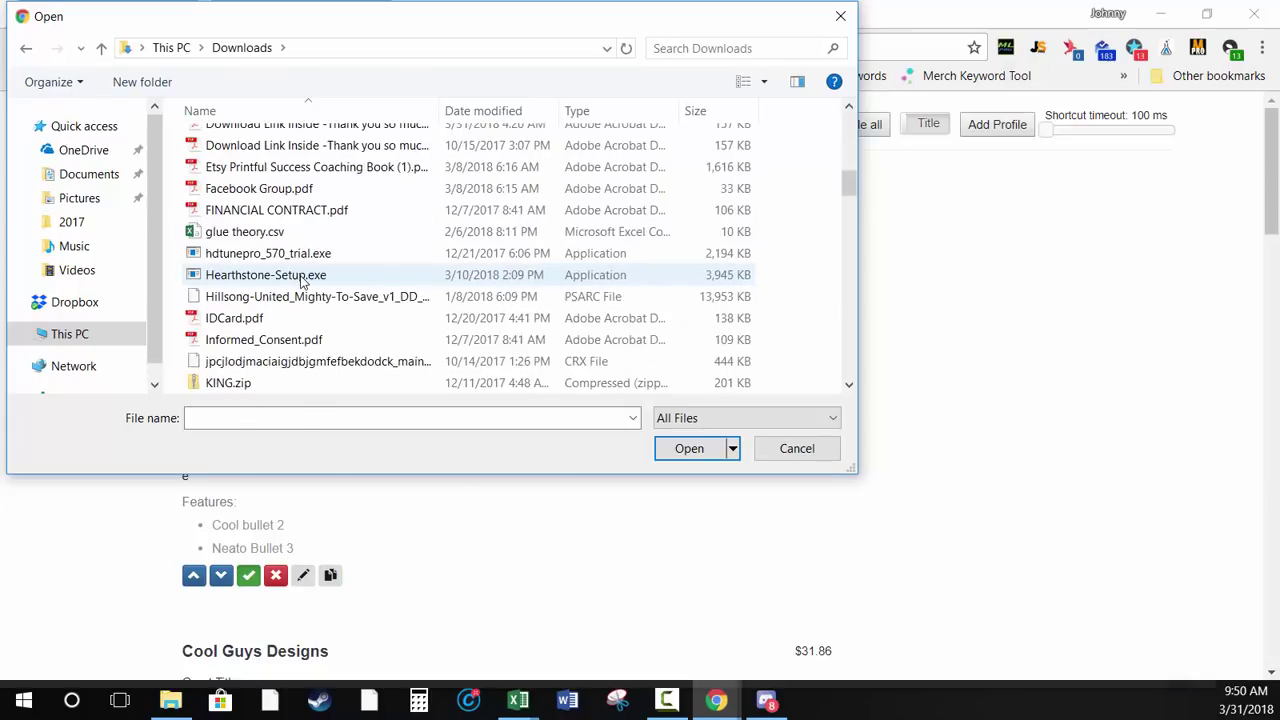
pyautogui.click(302, 274)
pyautogui.press('p')
pyautogui.press('p')
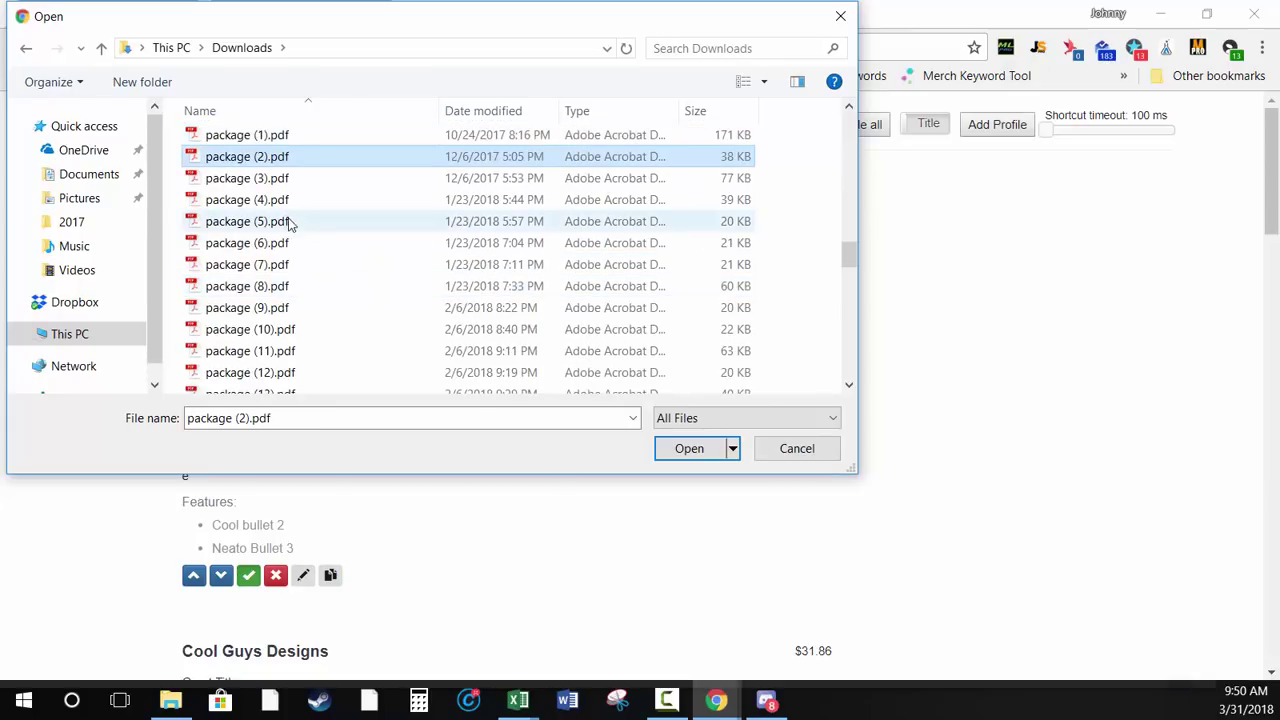
pyautogui.scroll(-9, 357, 251)
pyautogui.scroll(-3, 251, 310)
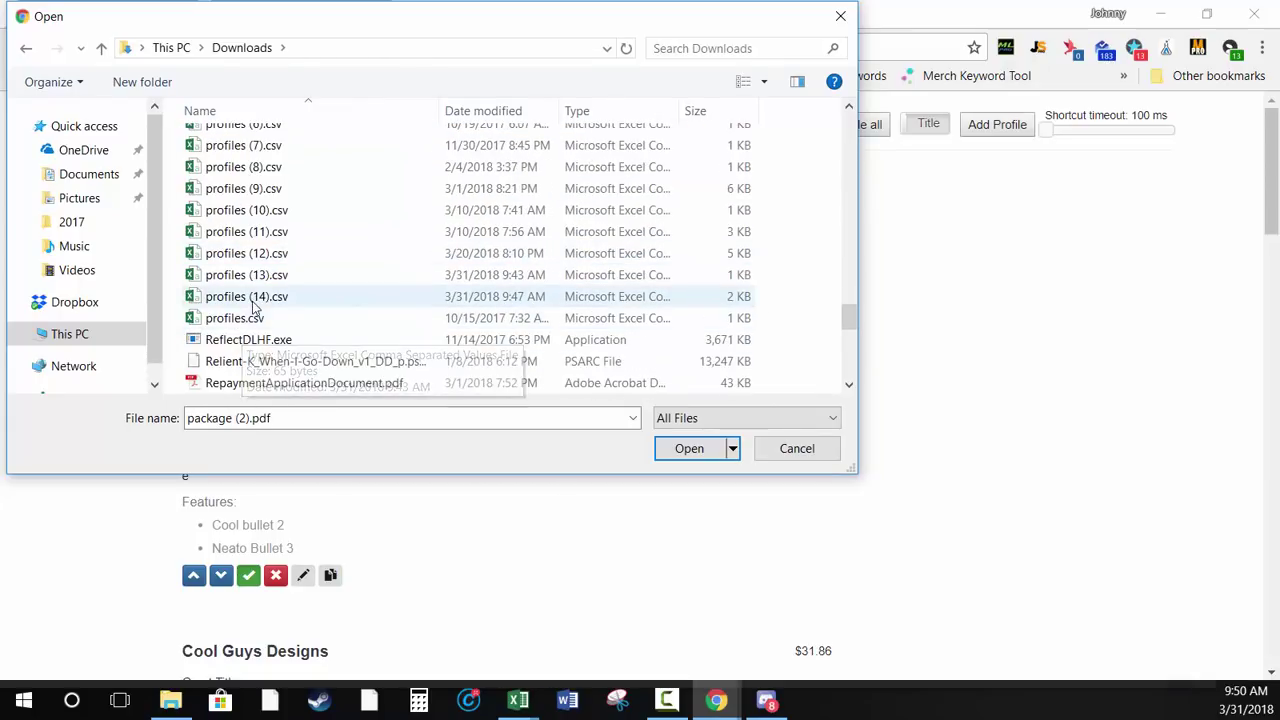
pyautogui.click(263, 280)
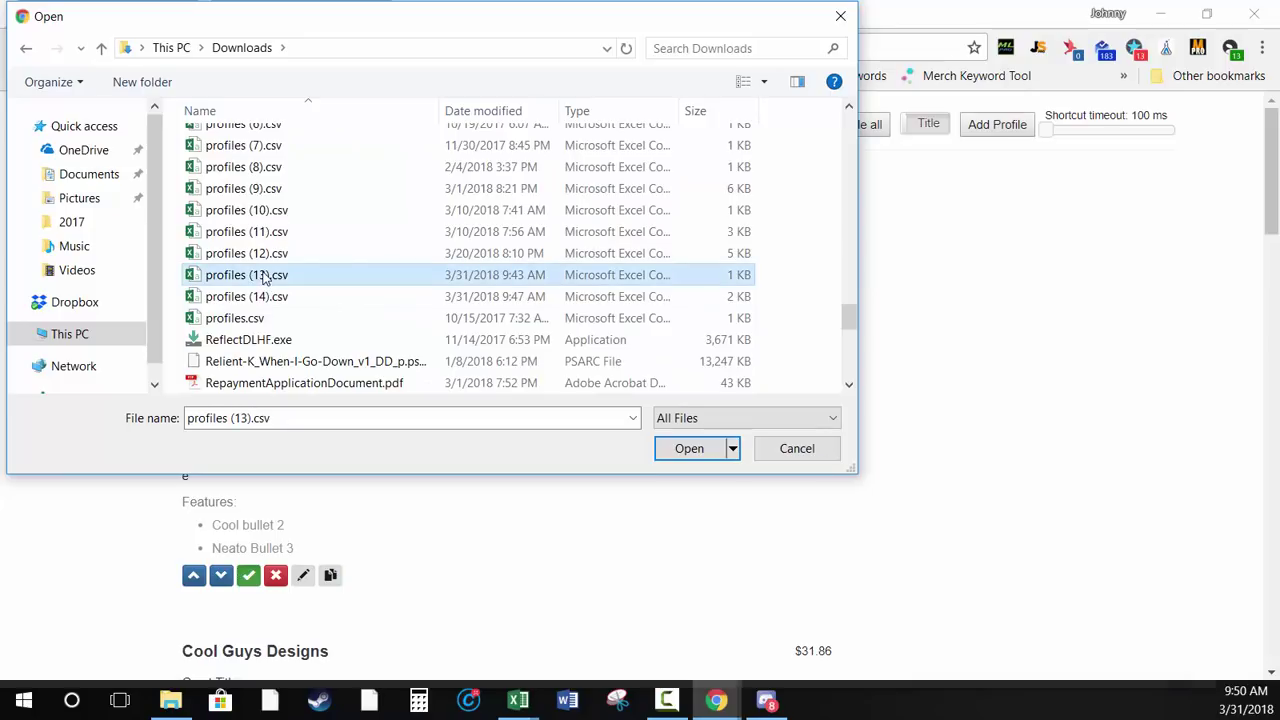
pyautogui.click(689, 448)
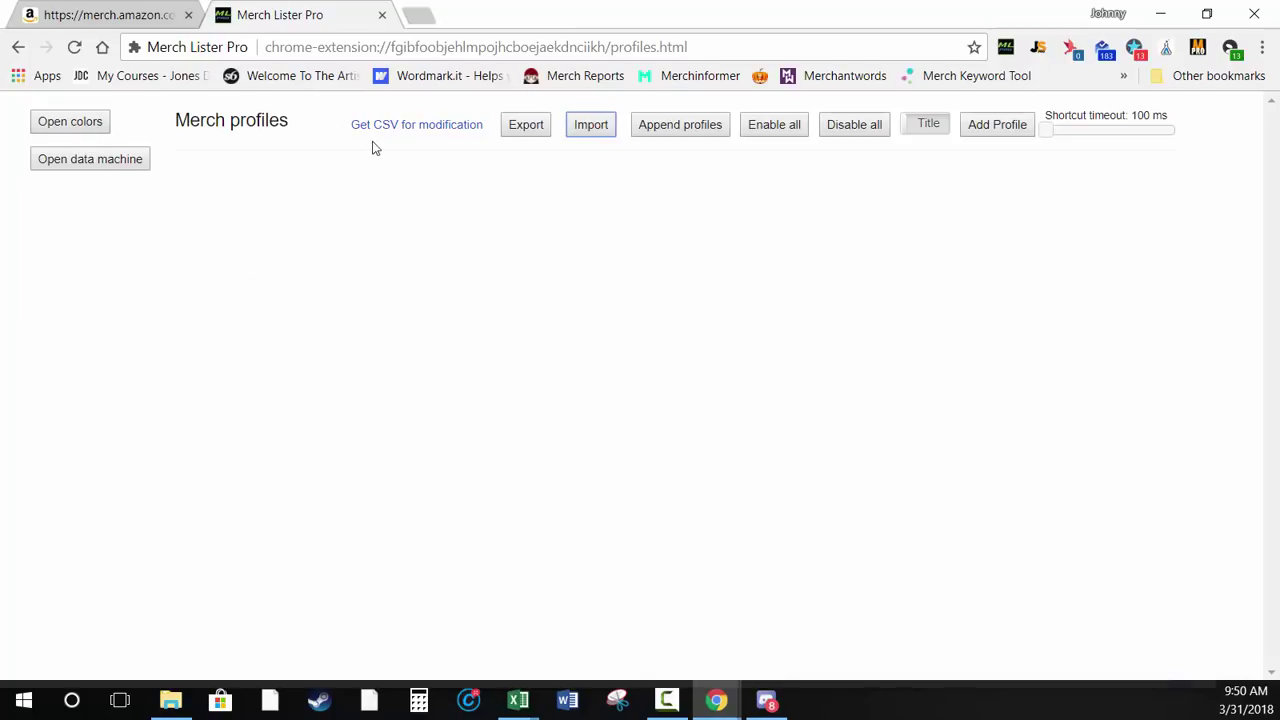
# View the color profiles in the Color Selector Tool and return to the merch profiles page
pyautogui.click(95, 137)
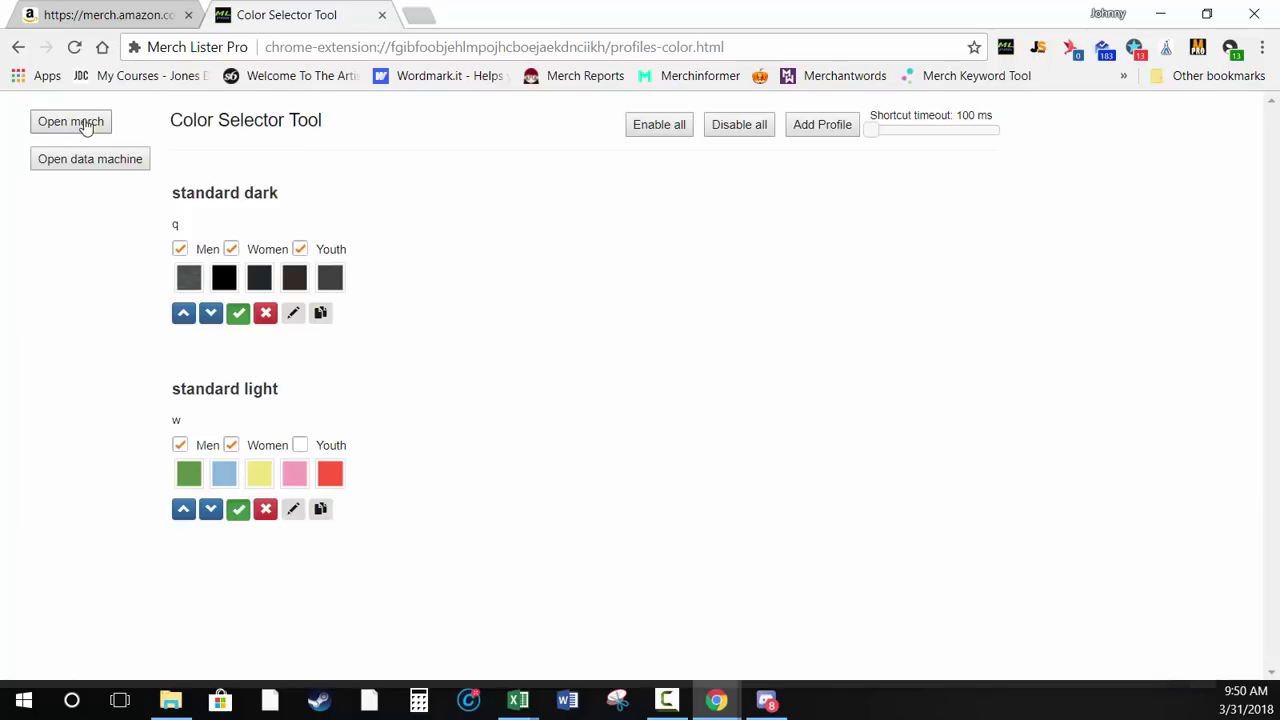
pyautogui.click(83, 123)
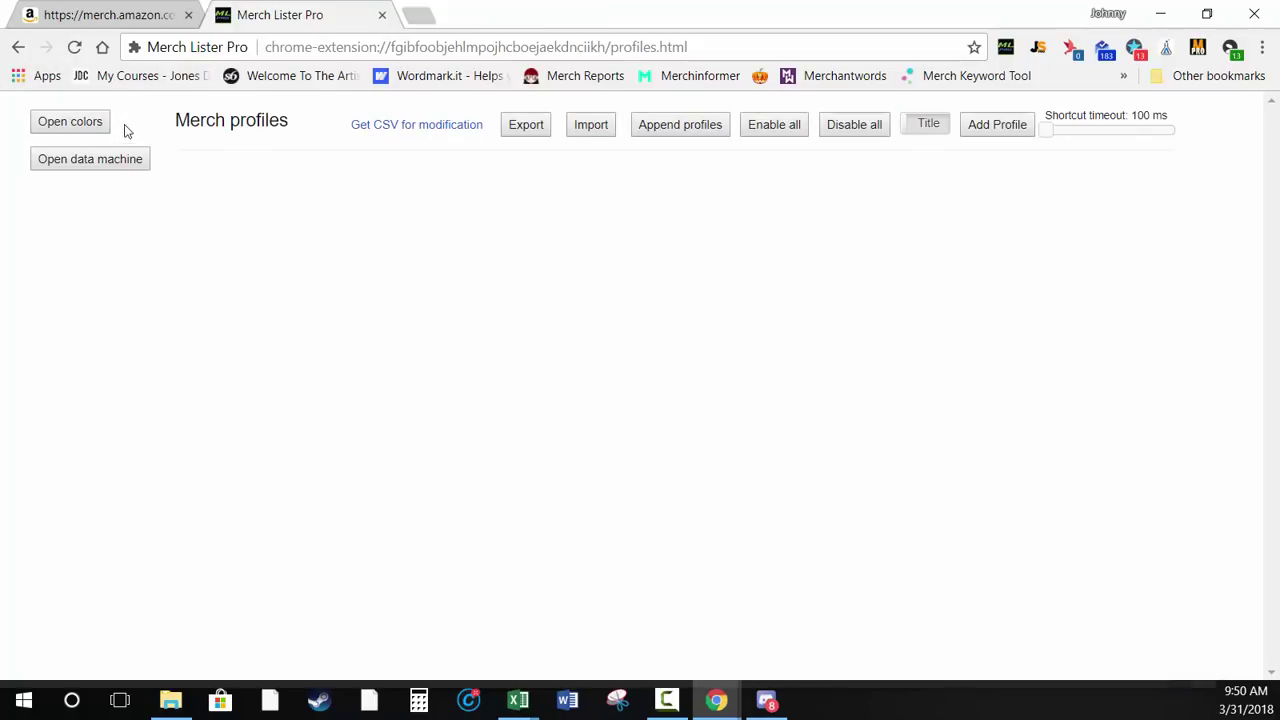
# Check the shirt listing on the Amazon product details page and open the data machine from the Merch profiles page
pyautogui.click(113, 17)
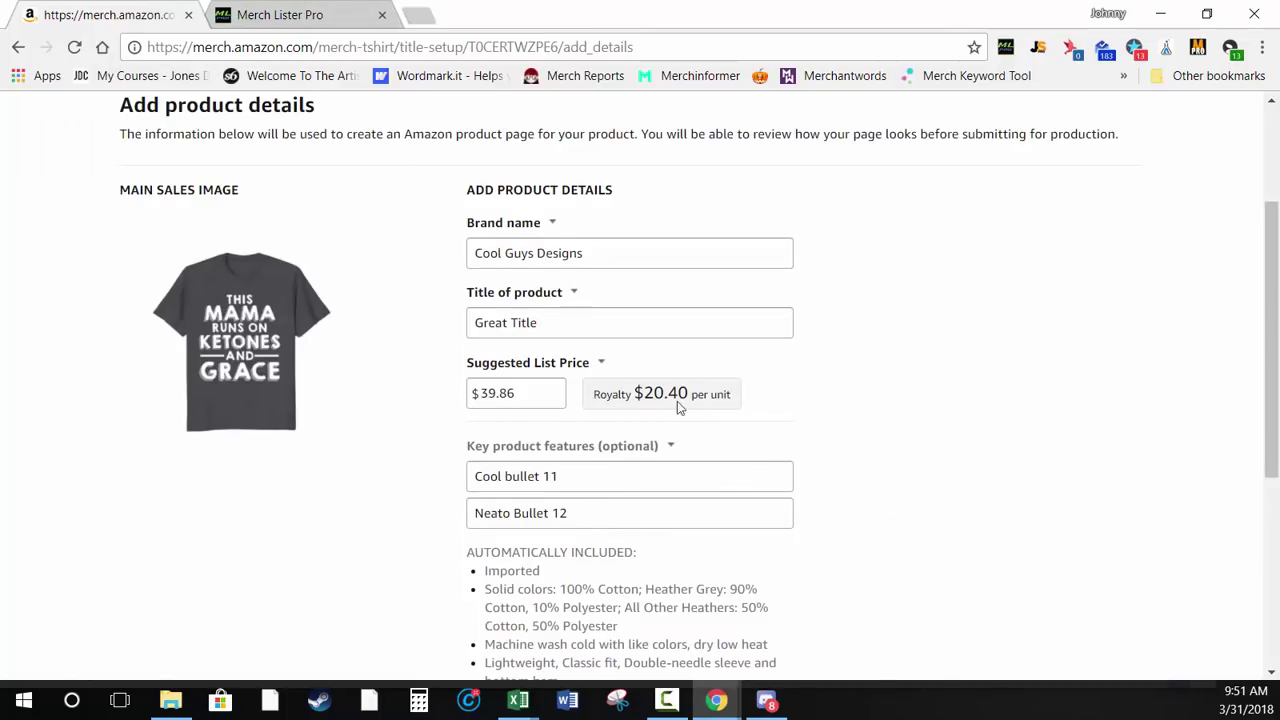
pyautogui.click(314, 18)
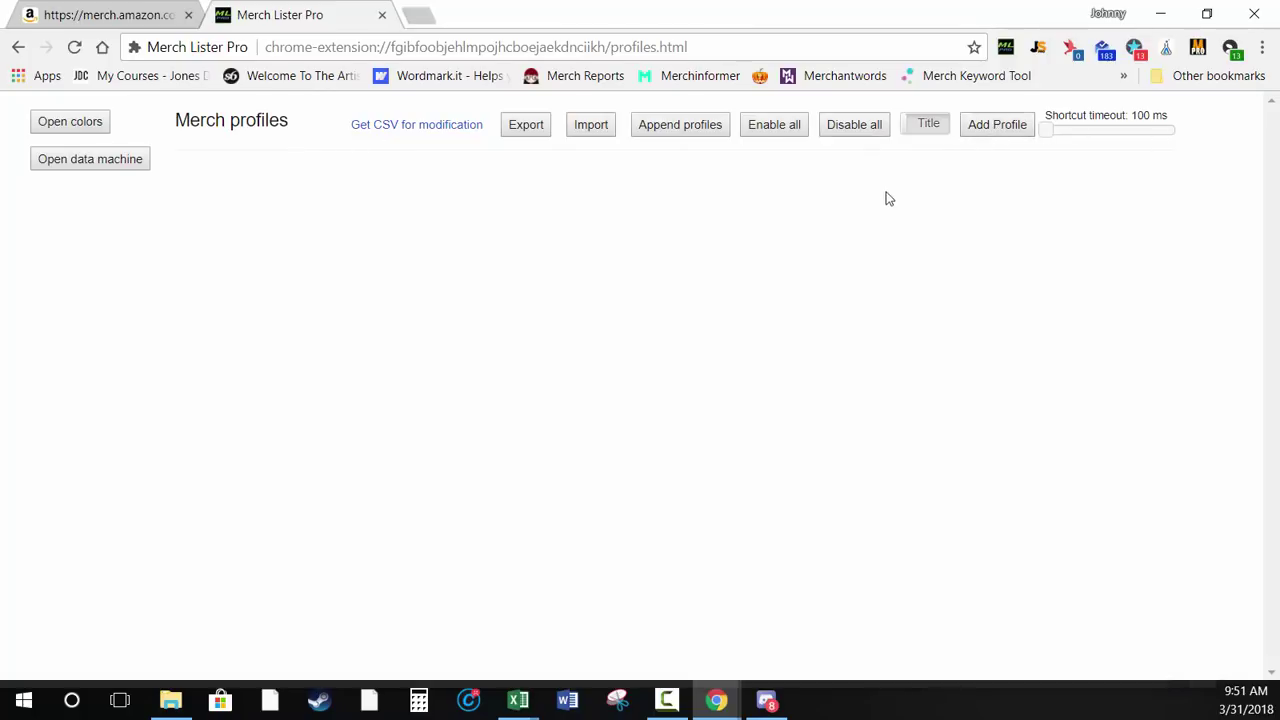
pyautogui.click(118, 165)
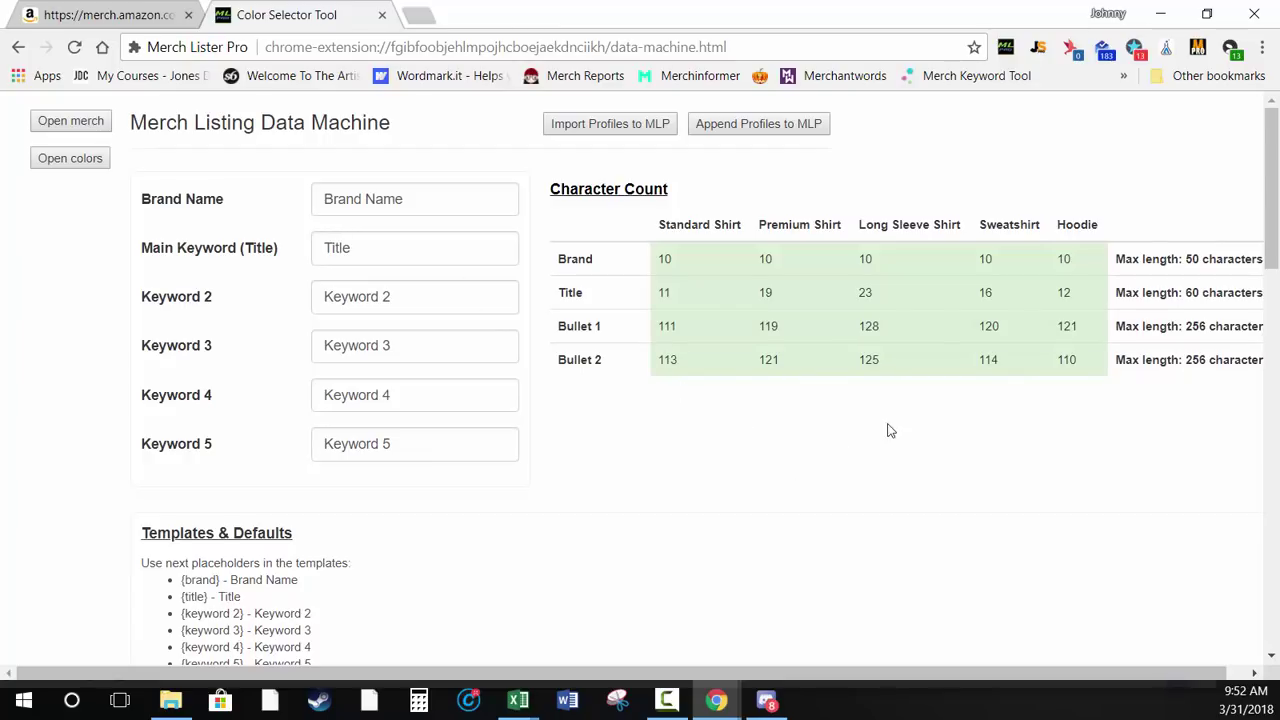
# Examine the brand and keyword fields together with the placeholders and the Standard Shirt template
pyautogui.tripleClick(413, 200)
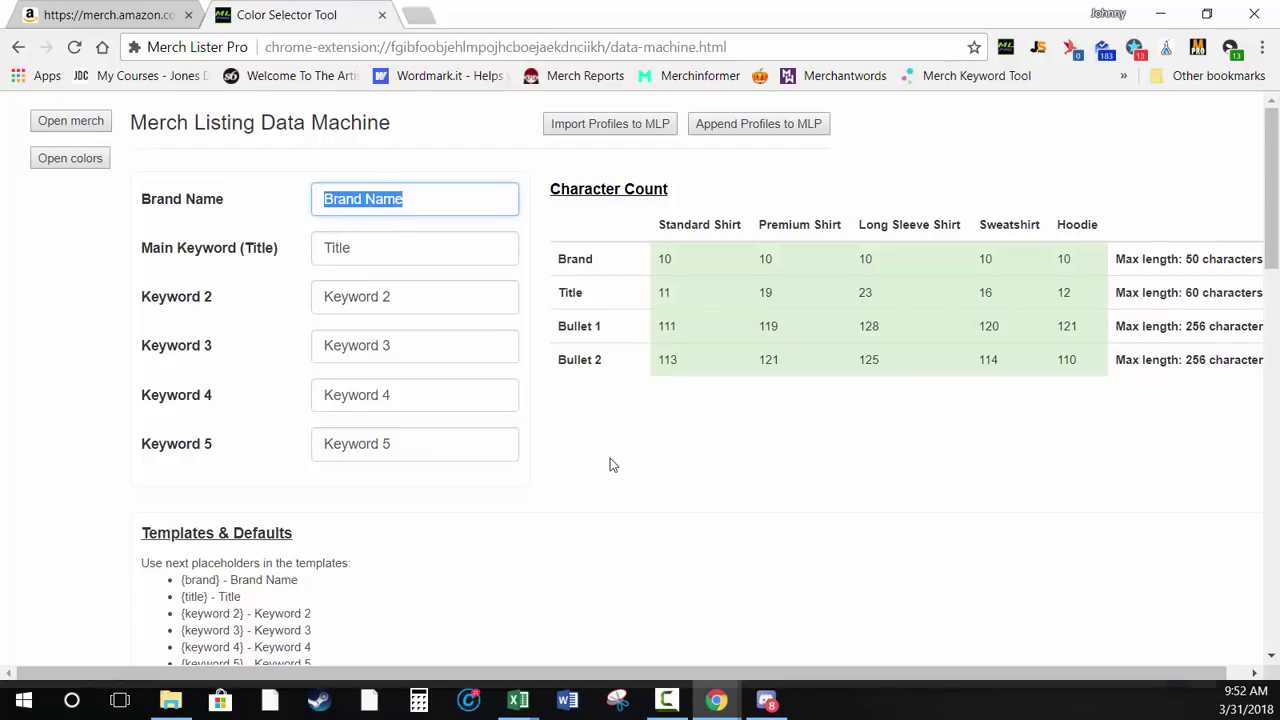
pyautogui.press('BackSpace')
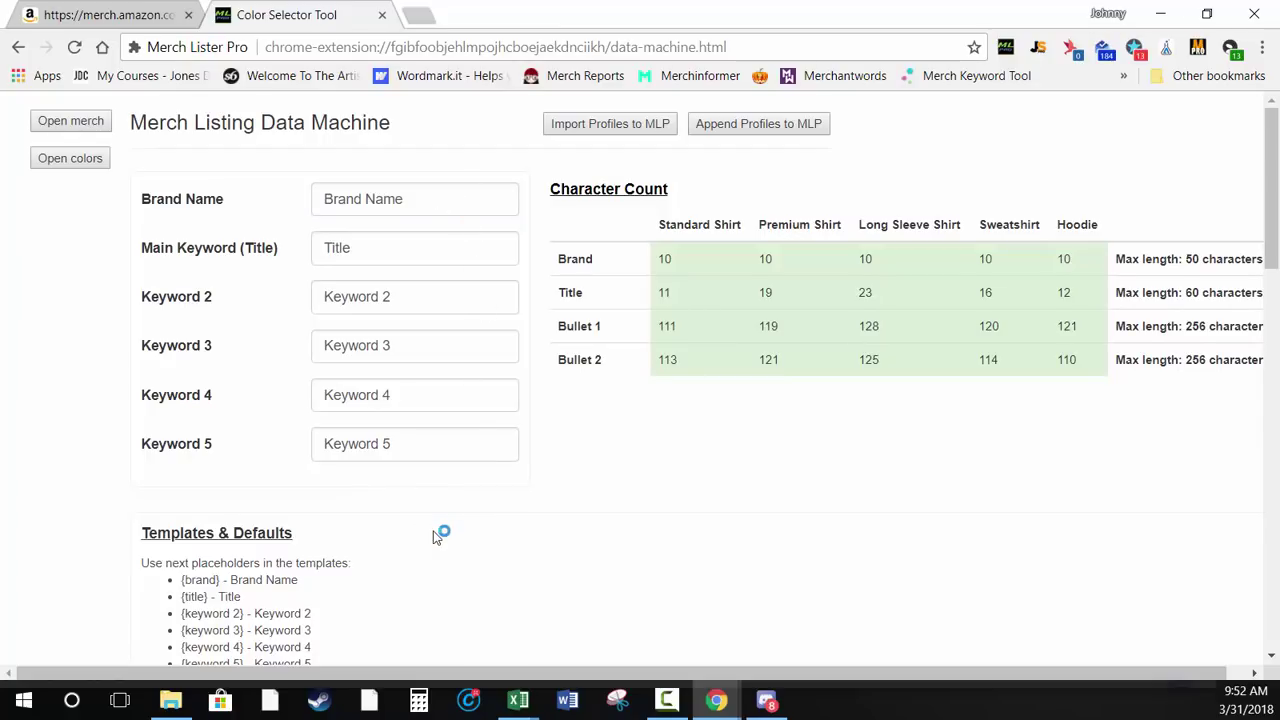
pyautogui.scroll(-1, 442, 510)
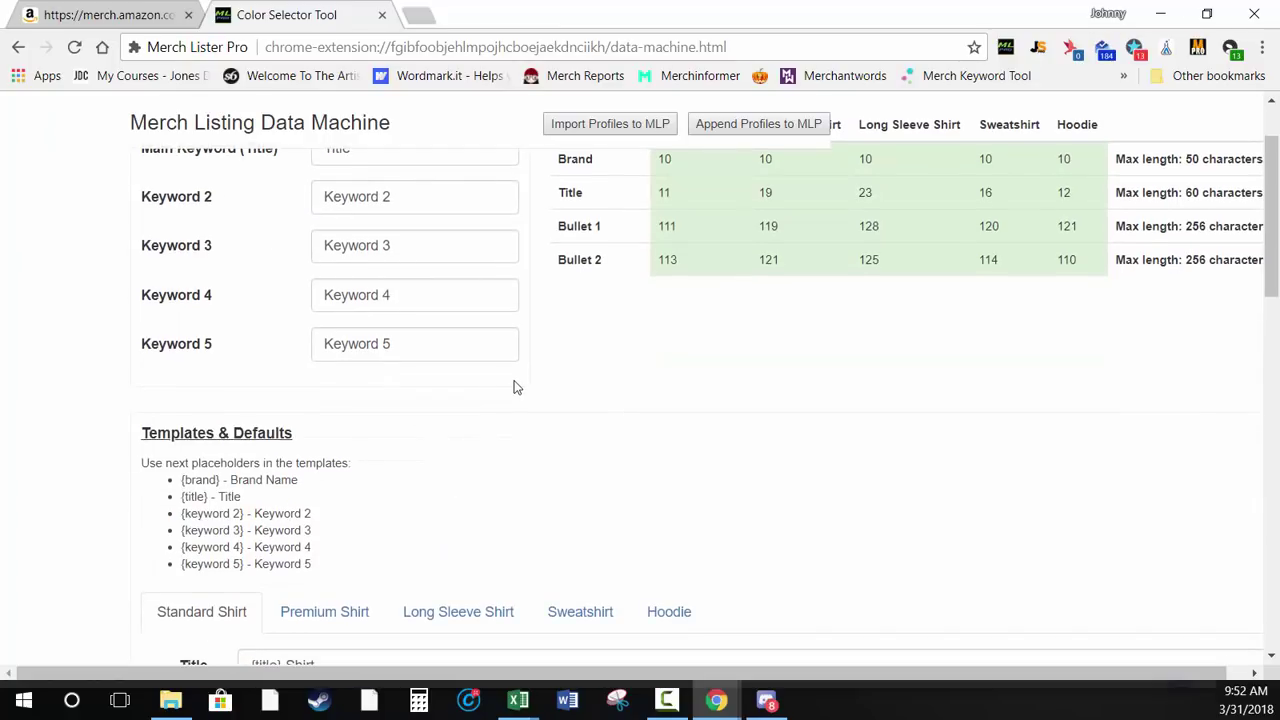
pyautogui.scroll(1, 486, 320)
pyautogui.scroll(-4, 482, 314)
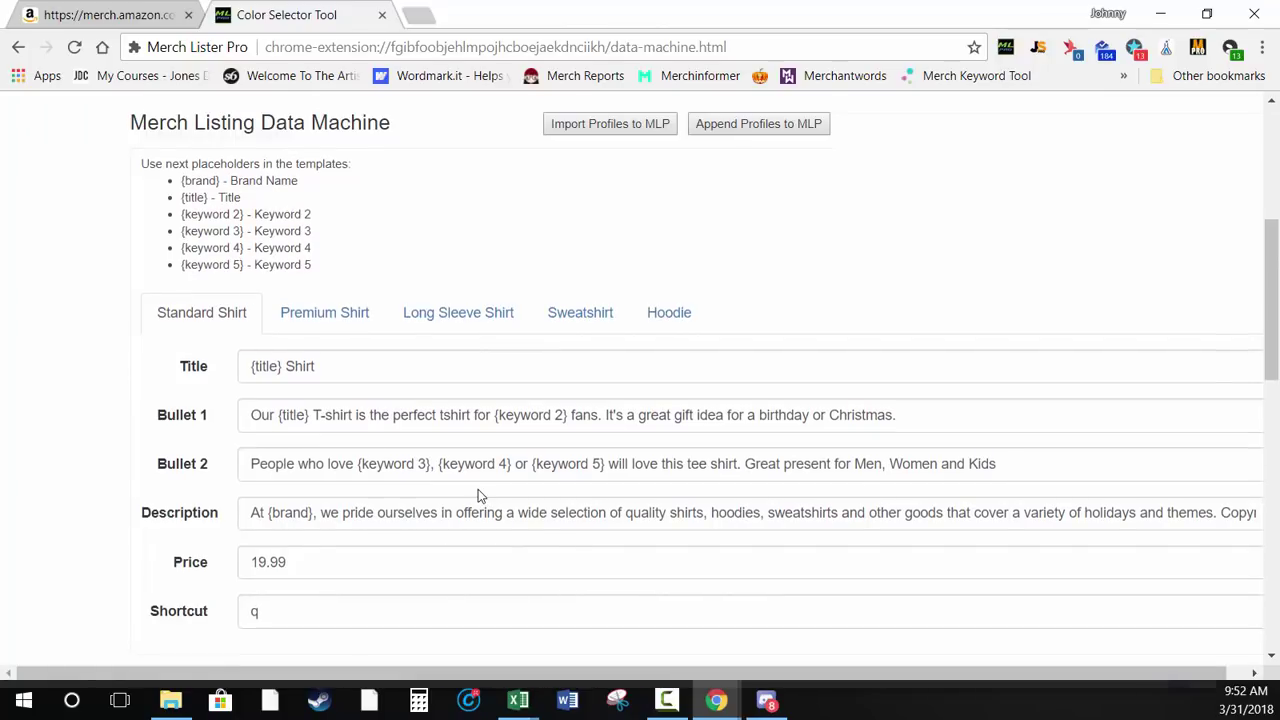
pyautogui.scroll(4, 478, 489)
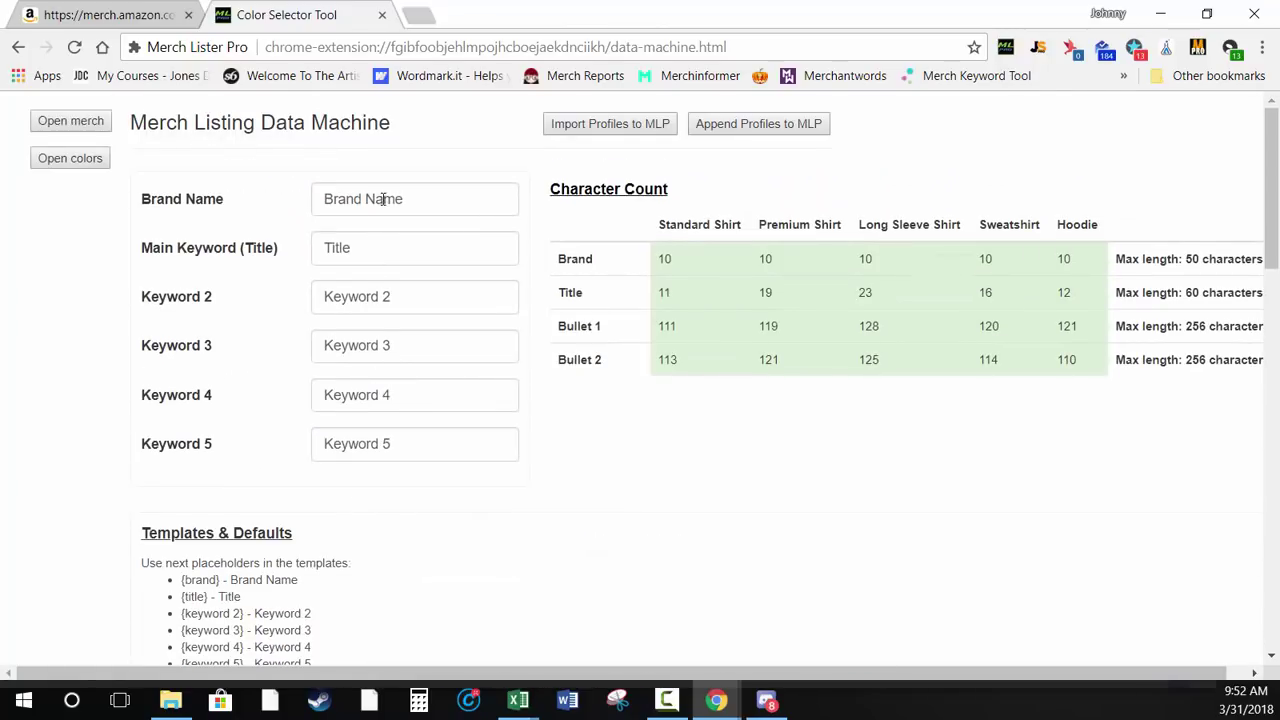
pyautogui.scroll(-5, 430, 355)
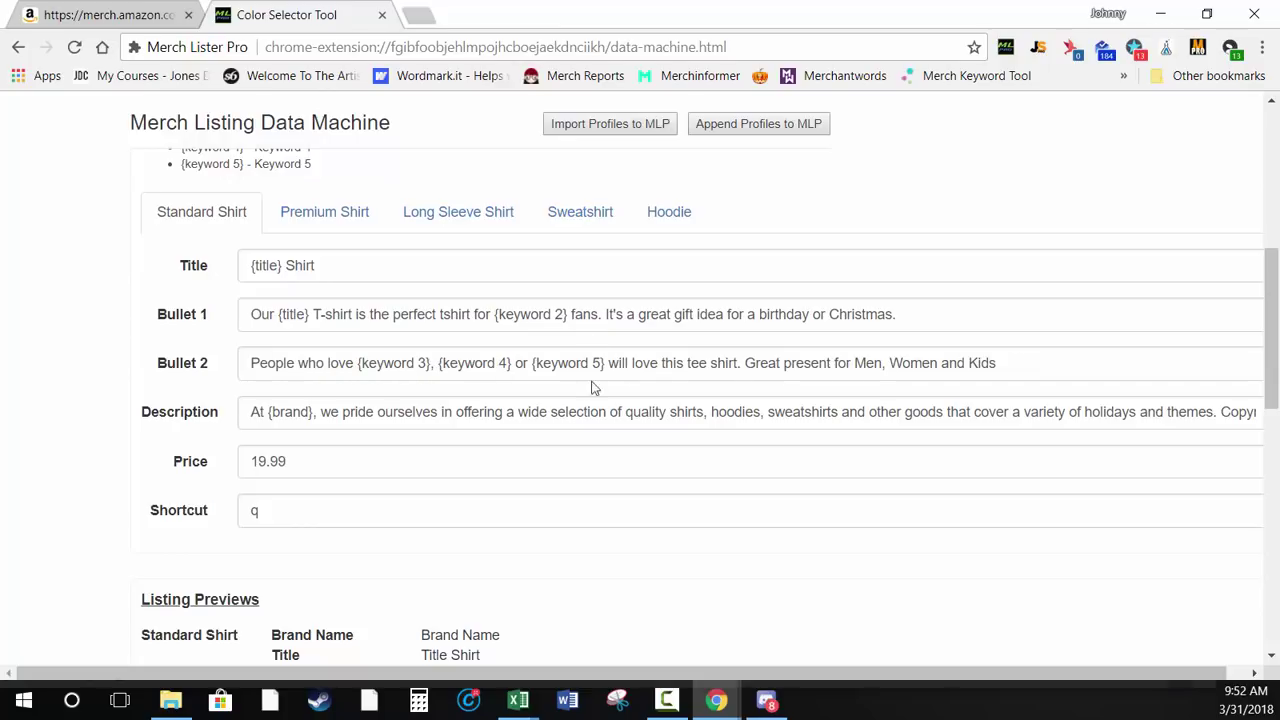
pyautogui.scroll(4, 607, 440)
pyautogui.scroll(1, 600, 430)
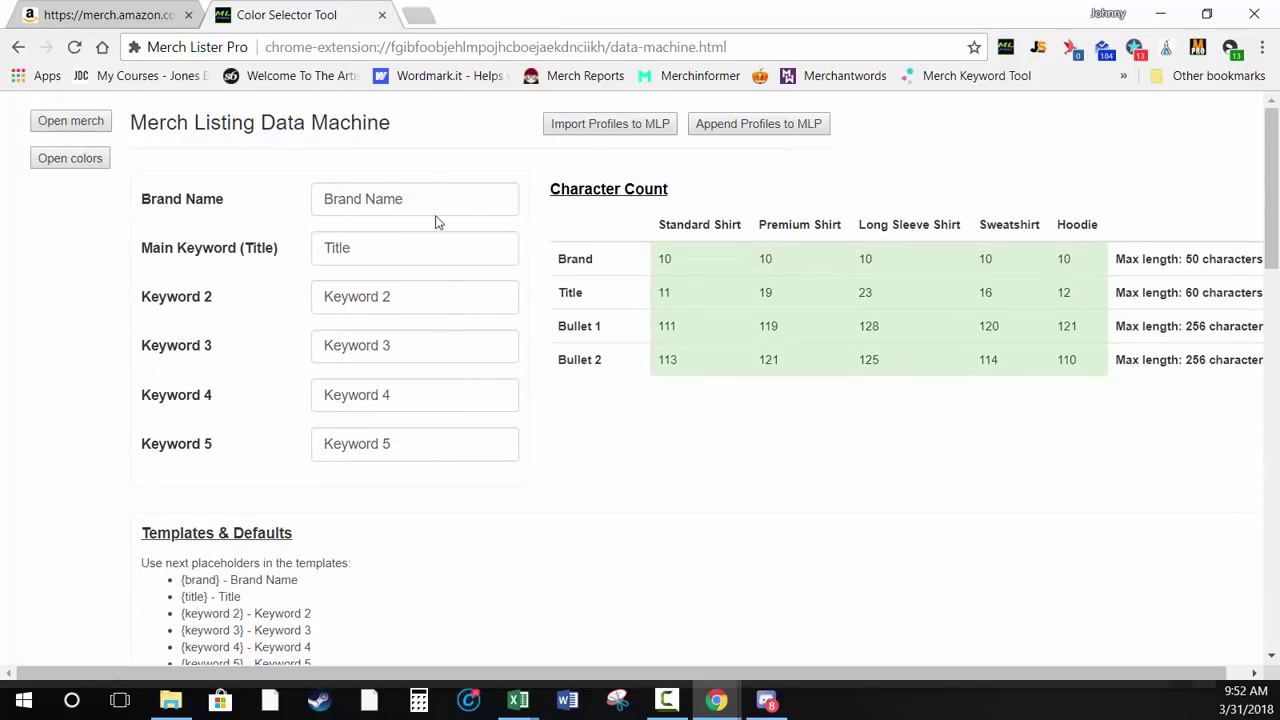
# Set the brand name to "MLP Designs"
pyautogui.moveTo(404, 200); pyautogui.dragTo(315, 226)
pyautogui.write('Merch')
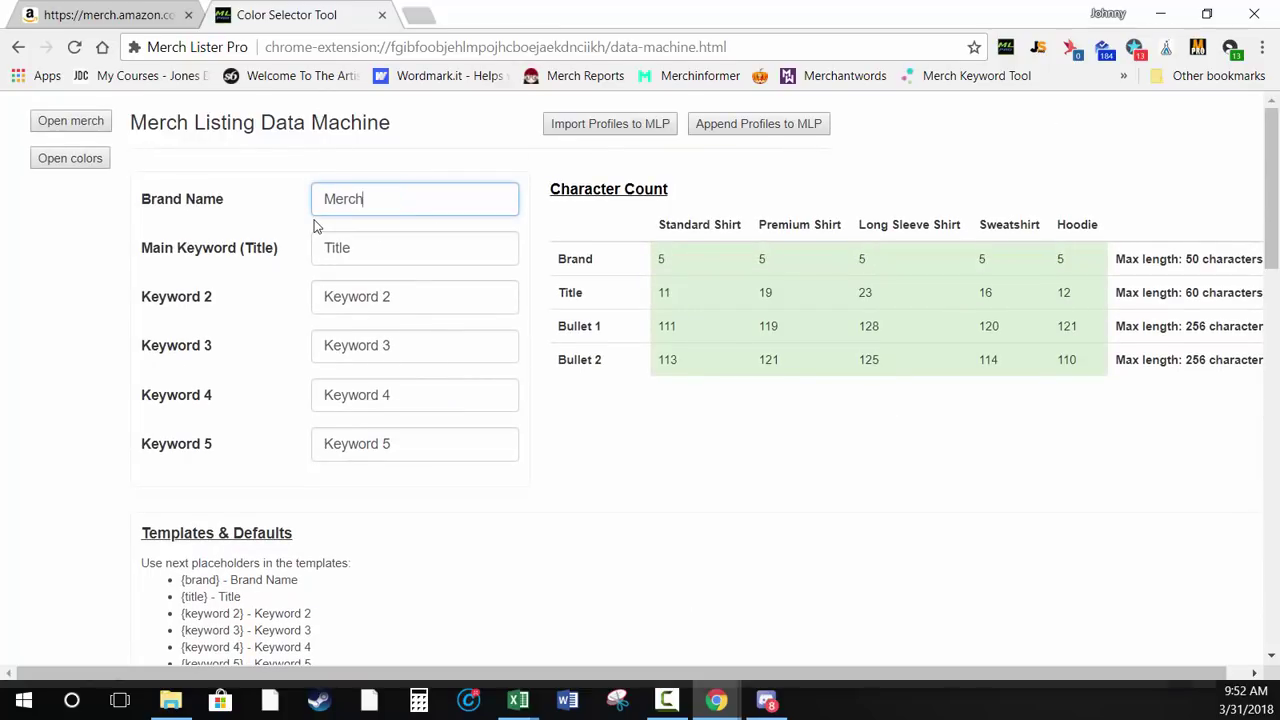
pyautogui.press('BackSpace')
pyautogui.press('BackSpace')
pyautogui.press('BackSpace')
pyautogui.press('BackSpace')
pyautogui.write('LP Designs')
pyautogui.press('Tab')
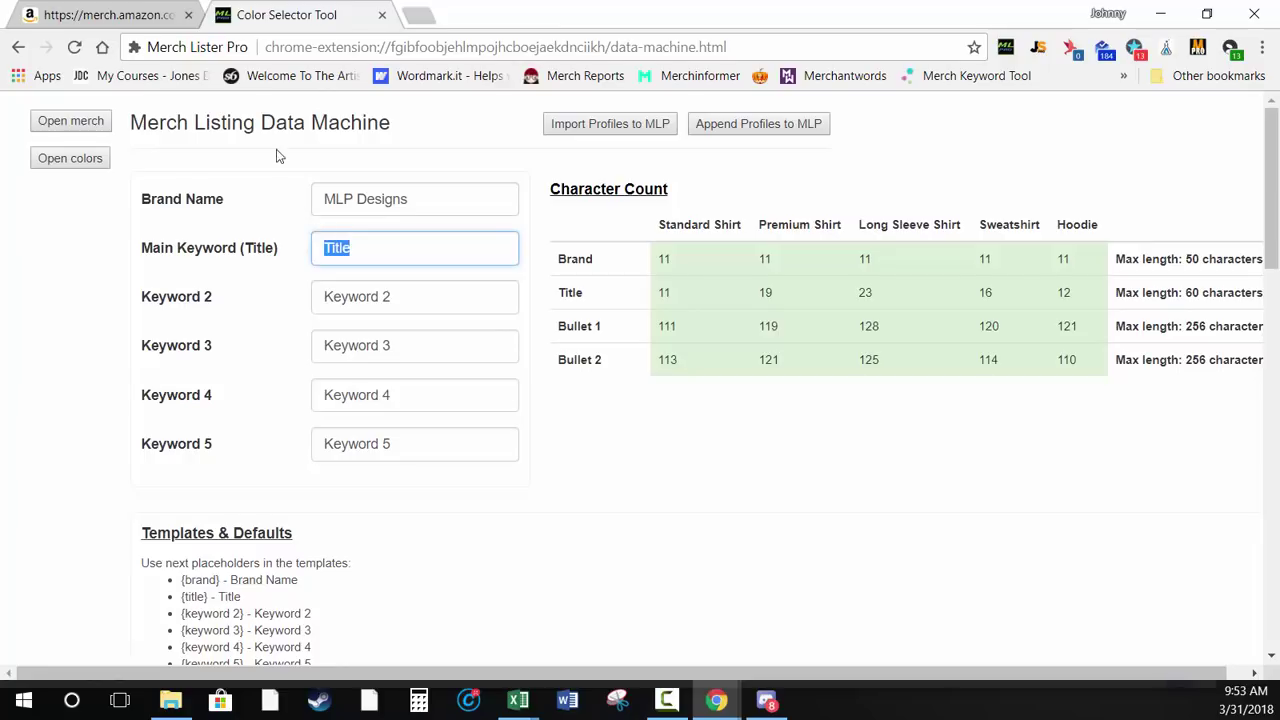
# Check the shirt's wording in the Amazon listing and set the main keyword (title) to "This Mama Runs on Ketones and Grace"
pyautogui.click(104, 16)
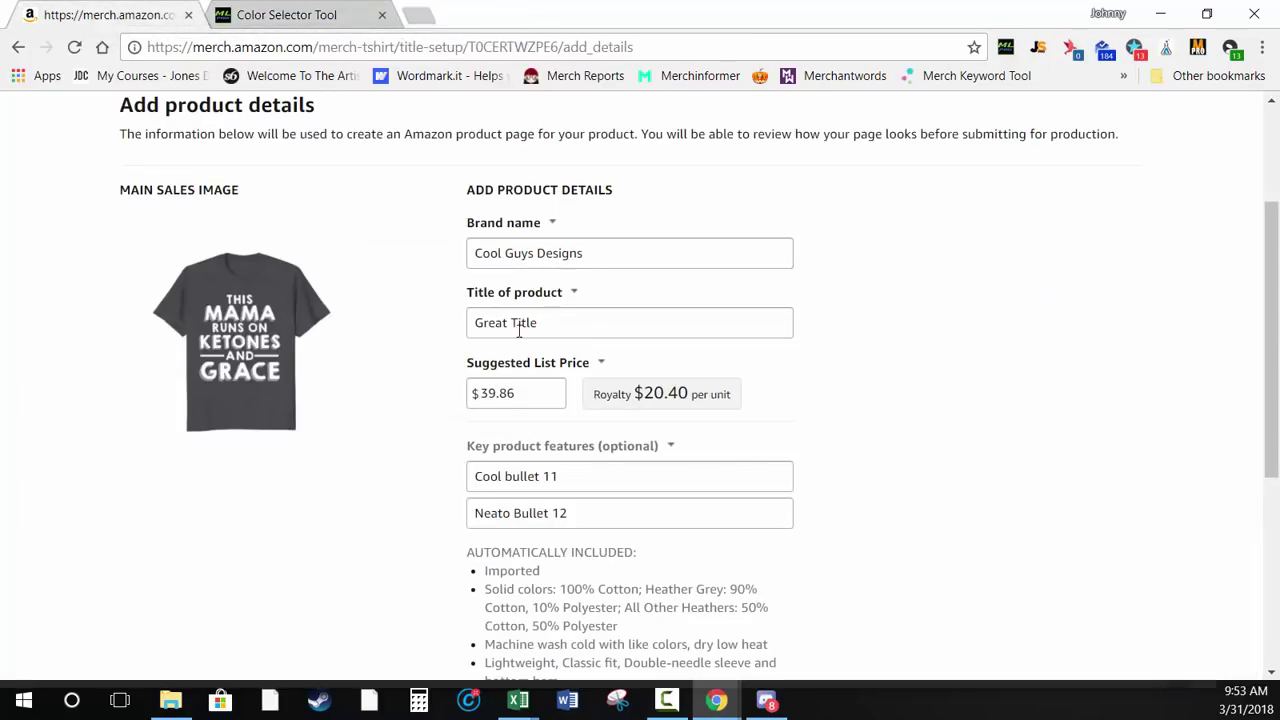
pyautogui.click(310, 12)
pyautogui.write('This ')
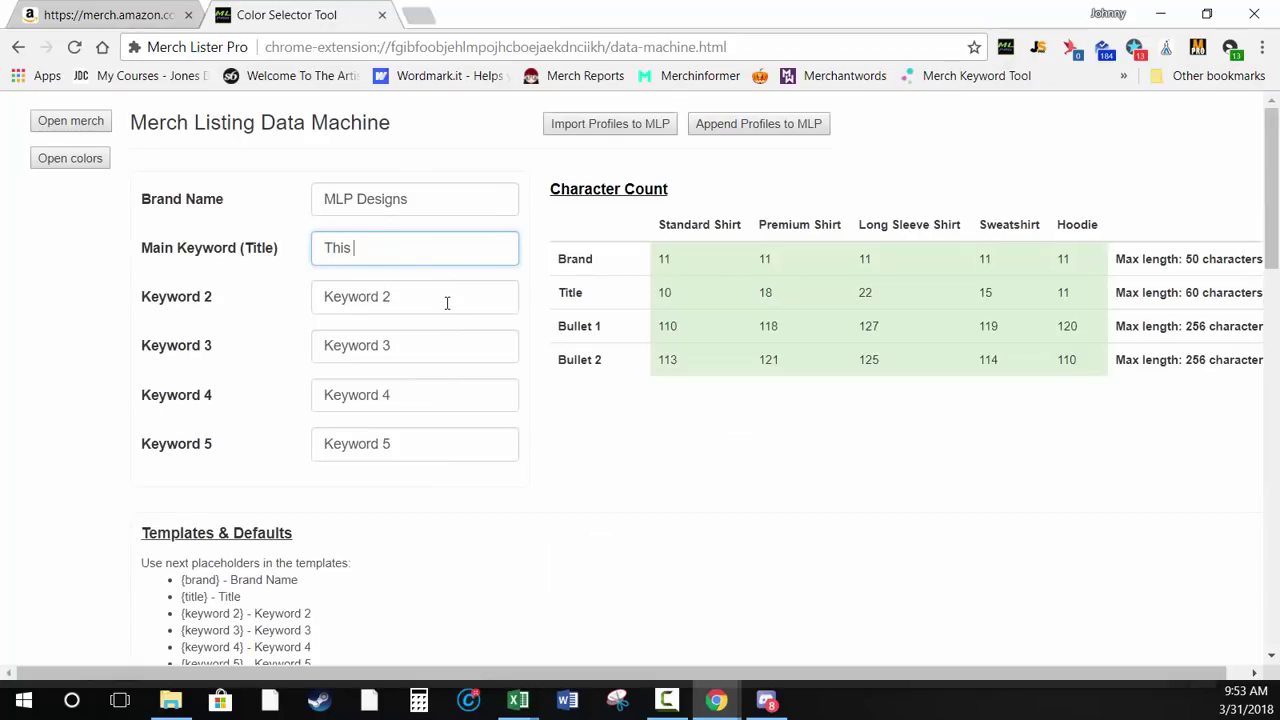
pyautogui.write('Mama Runs on')
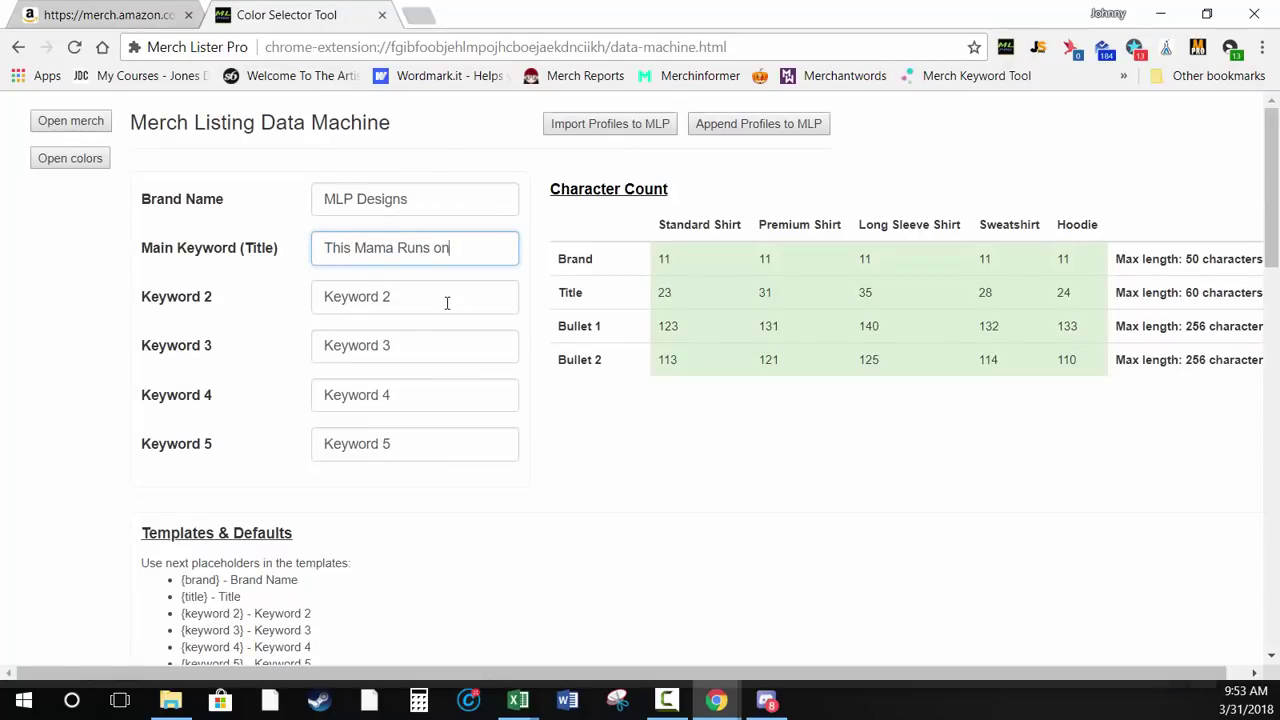
pyautogui.write(' Ketones')
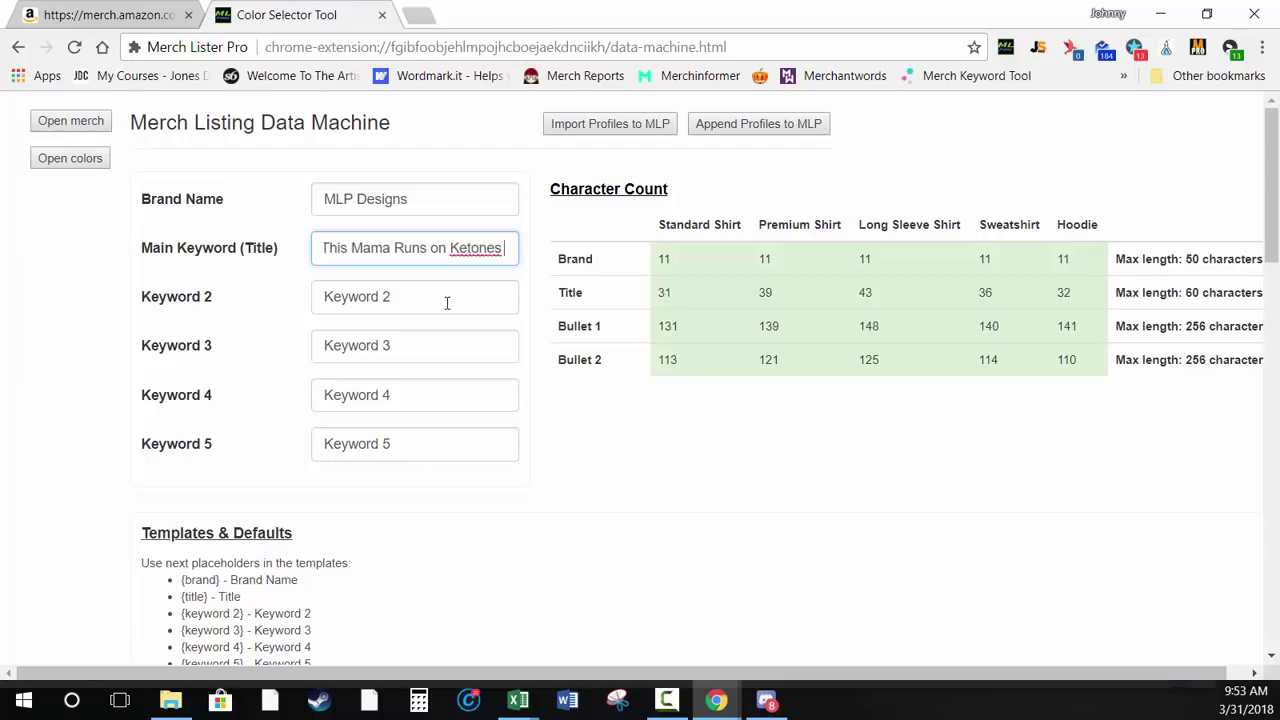
pyautogui.write(' and Grace')
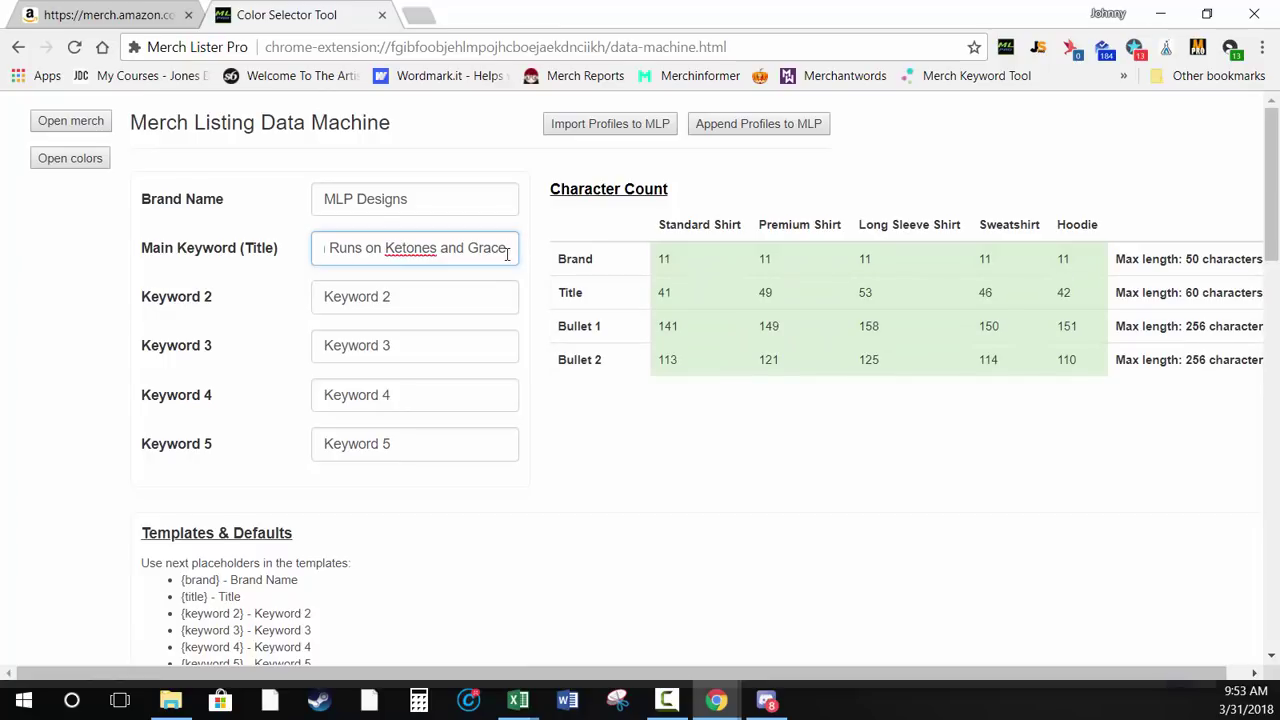
# Check the title template and extend the main keyword to "This Mama Runs on Ketones and Grace Funny Shirt"
pyautogui.press('BackSpace')
pyautogui.press('BackSpace')
pyautogui.press('BackSpace')
pyautogui.press('BackSpace')
pyautogui.press('BackSpace')
pyautogui.press('BackSpace')
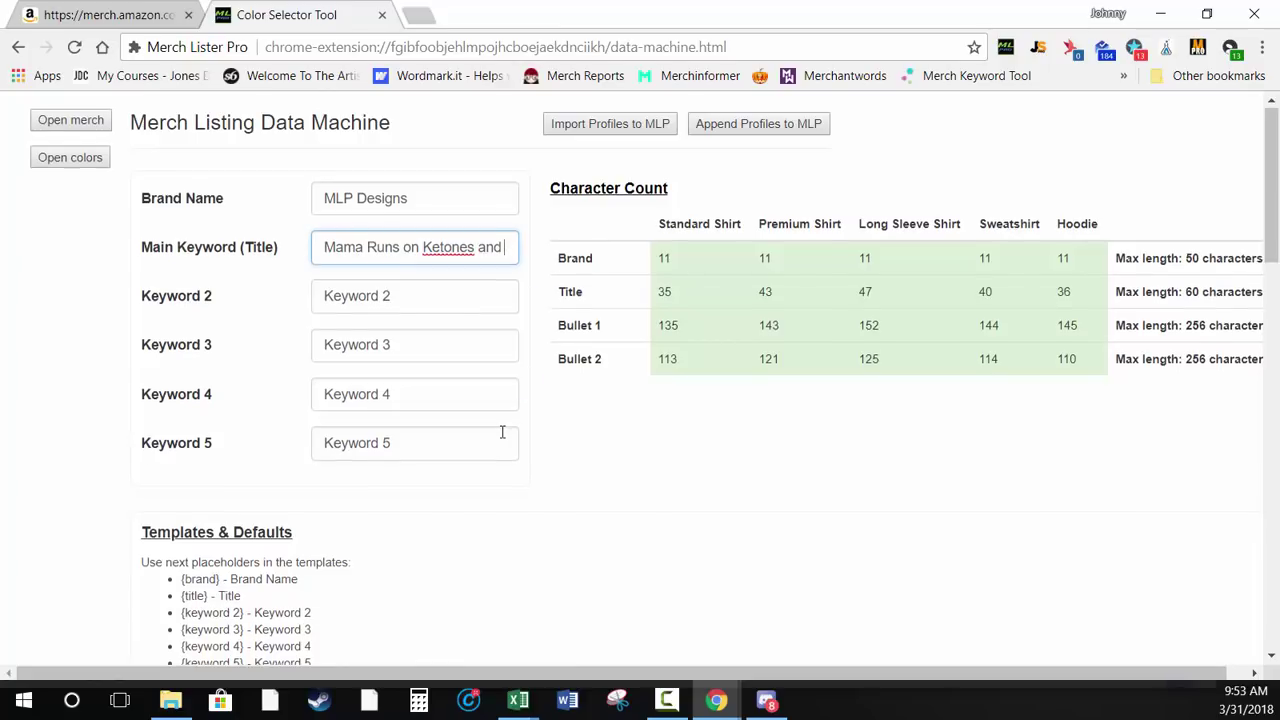
pyautogui.scroll(-3, 490, 440)
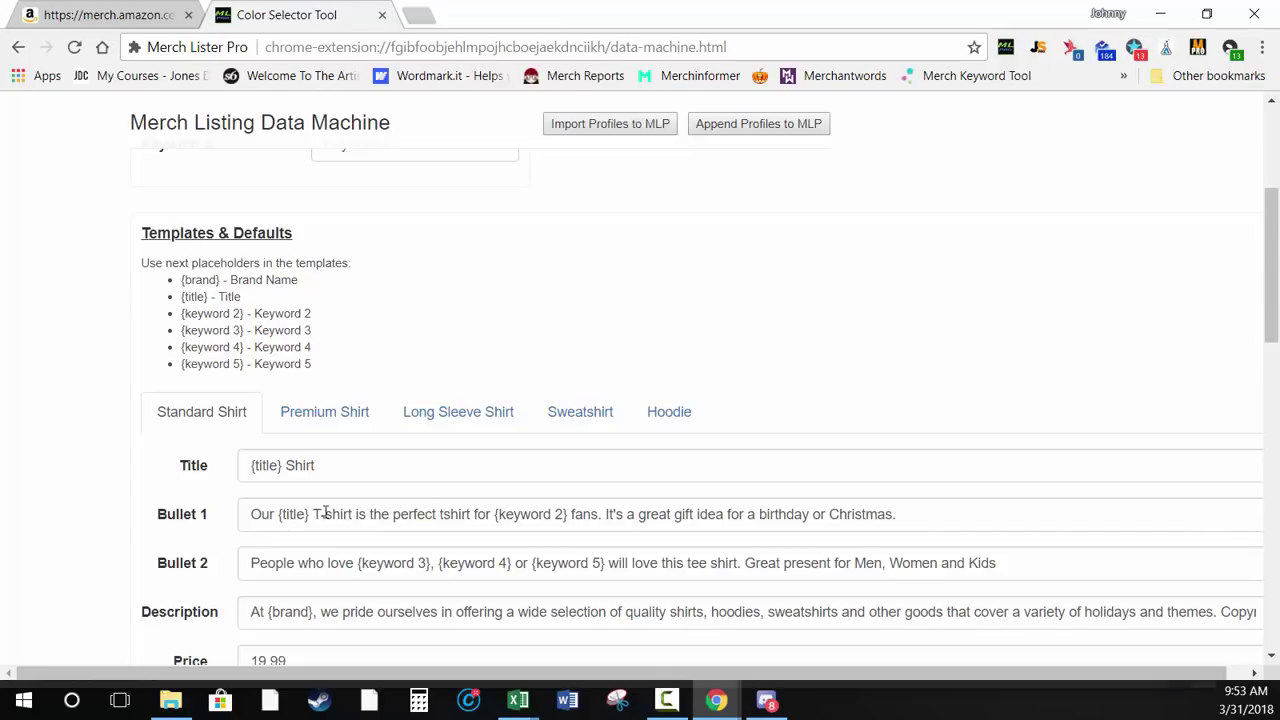
pyautogui.scroll(3, 350, 510)
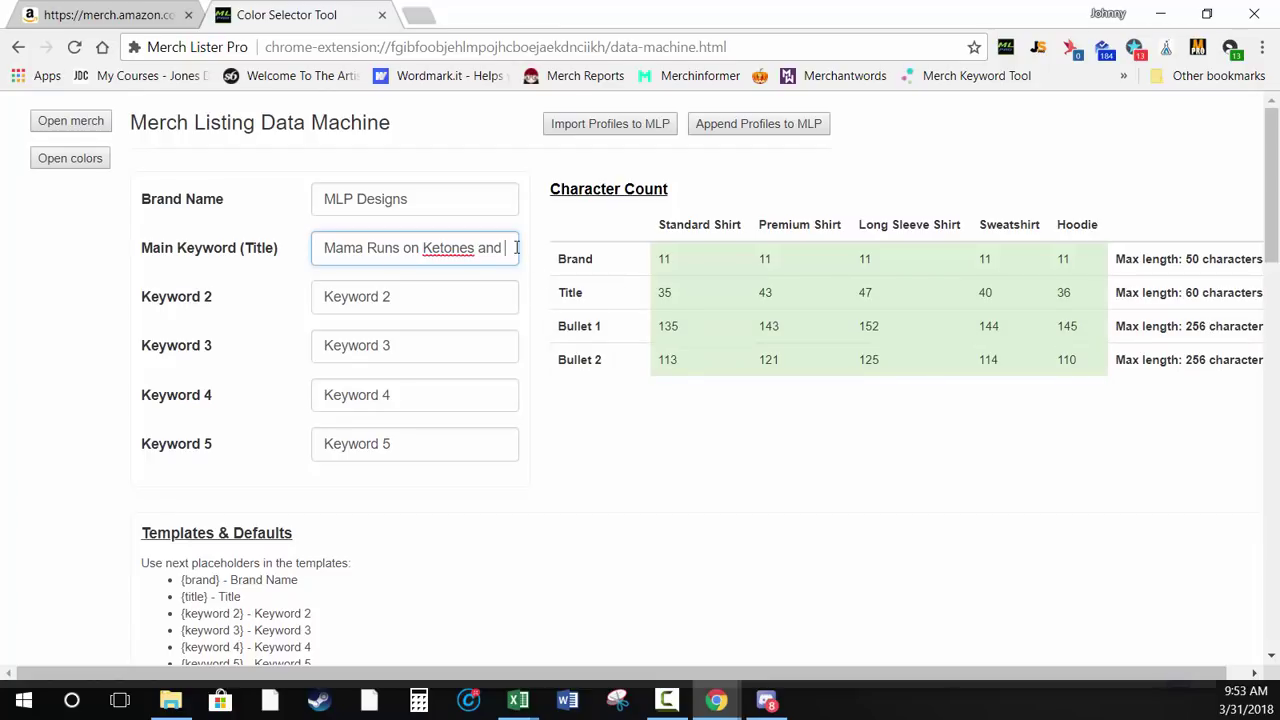
pyautogui.write('Grace Funn')
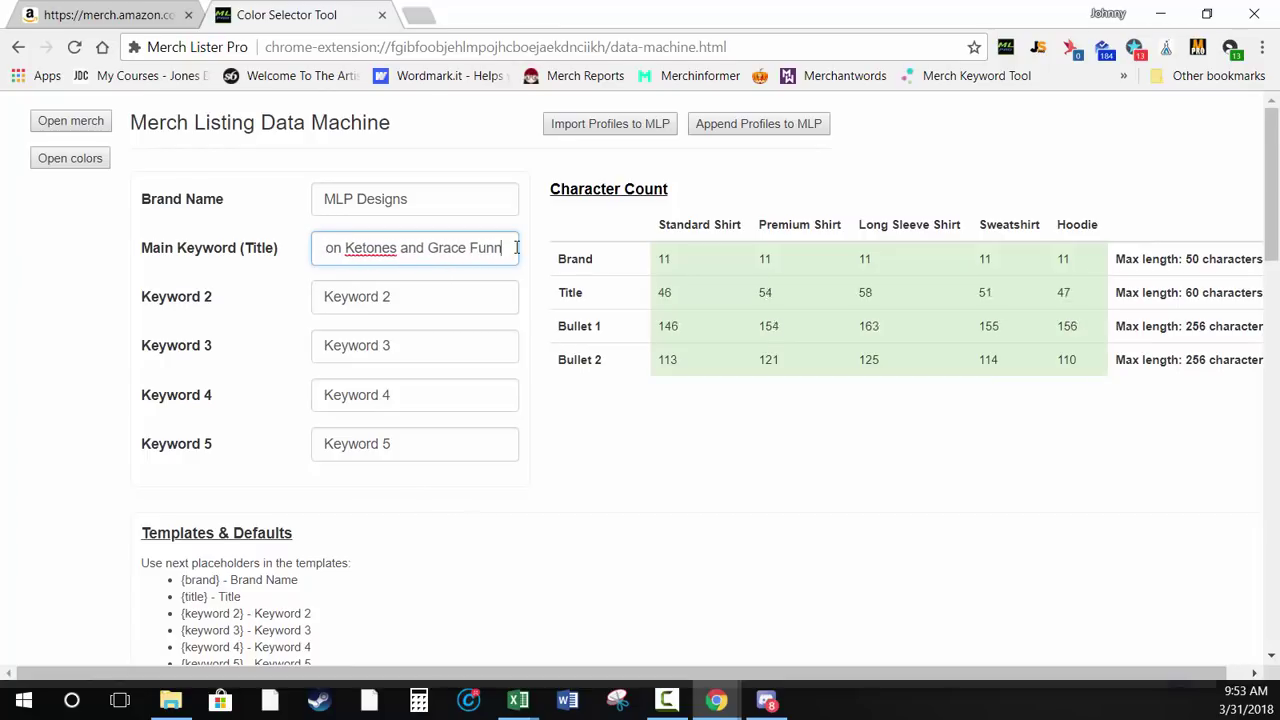
pyautogui.write('y Shirt')
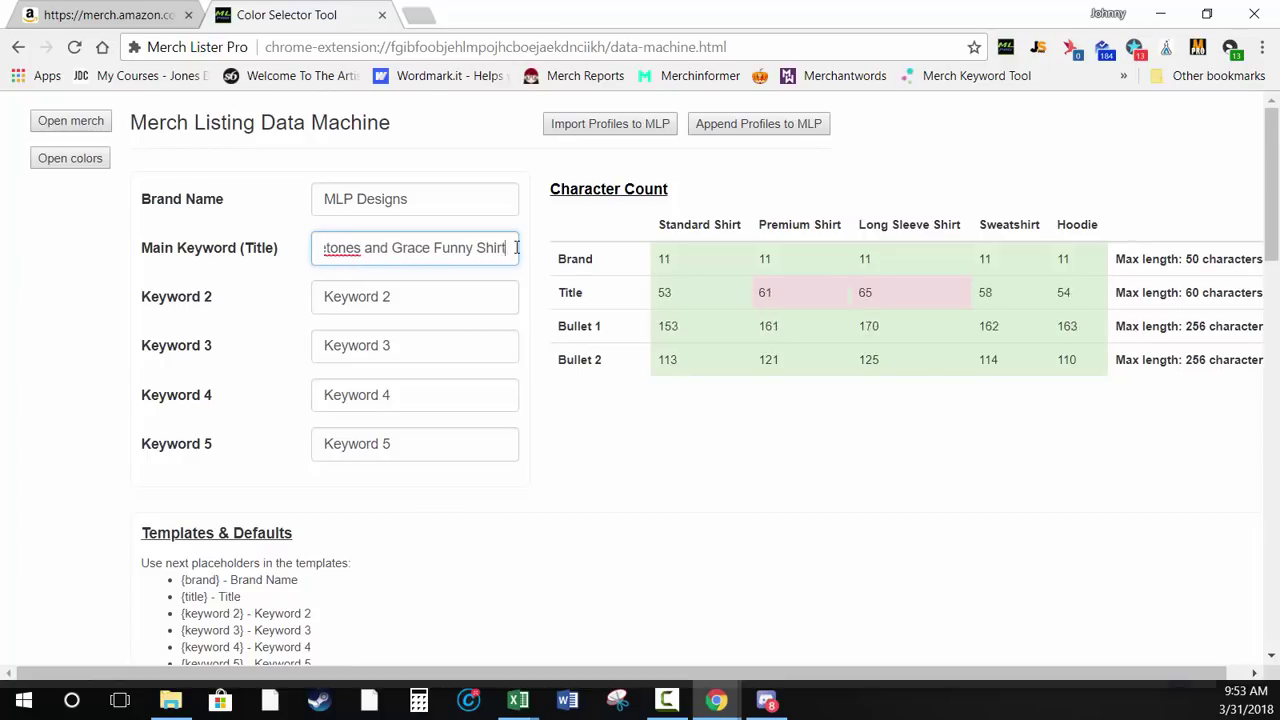
# Remove the word "Shirt" from the end of the main keyword
pyautogui.press('BackSpace')
pyautogui.press('BackSpace')
pyautogui.press('BackSpace')
pyautogui.press('BackSpace')
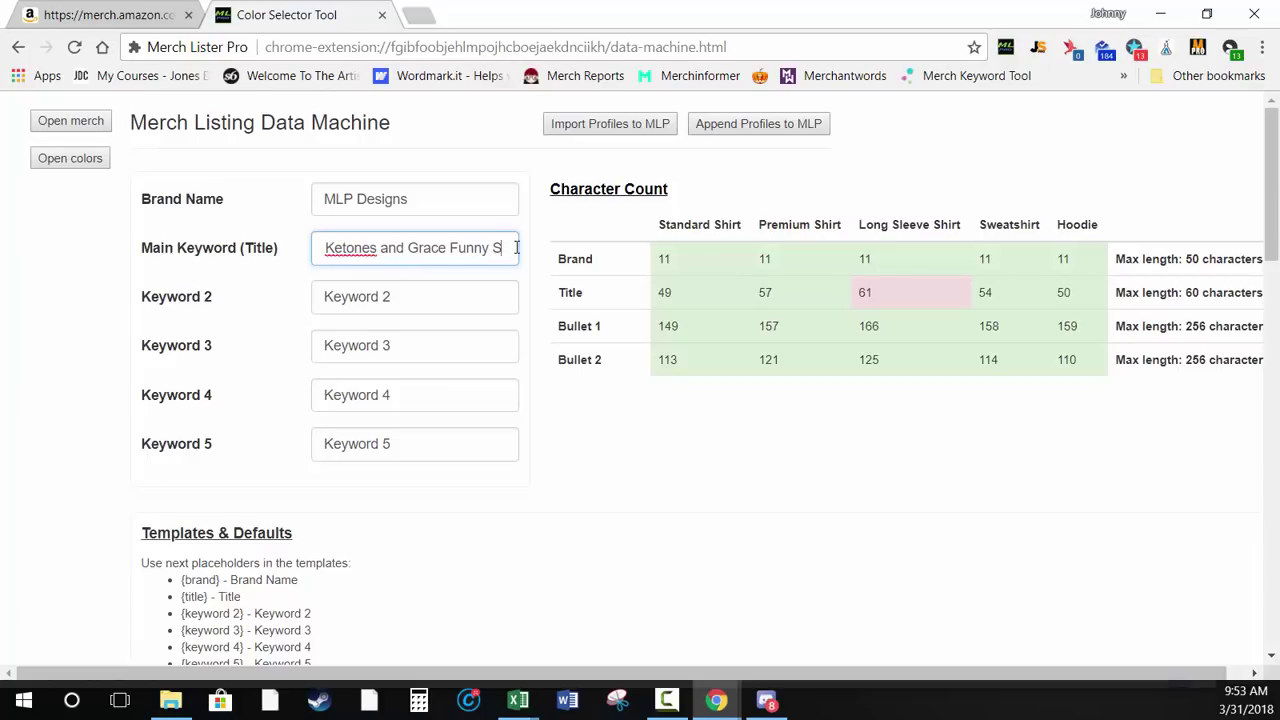
pyautogui.press('BackSpace')
pyautogui.press('BackSpace')
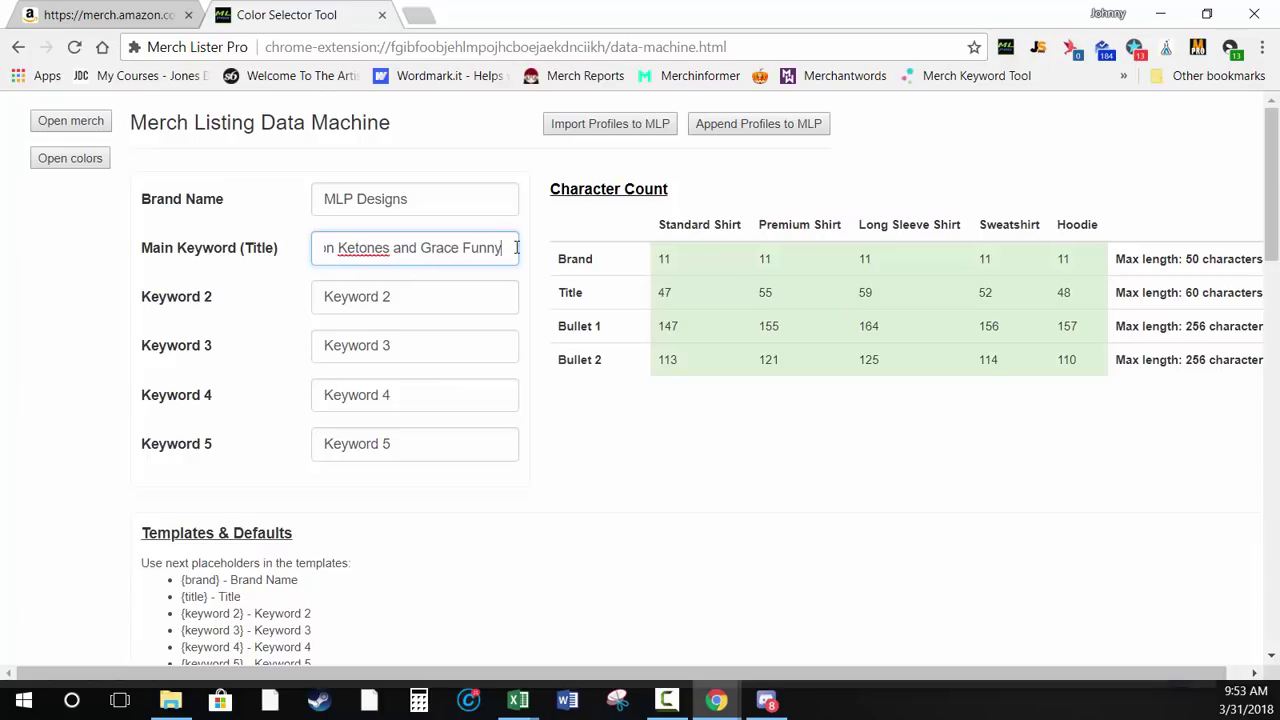
# Review the default templates for the Standard Shirt, Premium Shirt, Long Sleeve Shirt, Sweatshirt and Hoodie
pyautogui.scroll(-3, 451, 237)
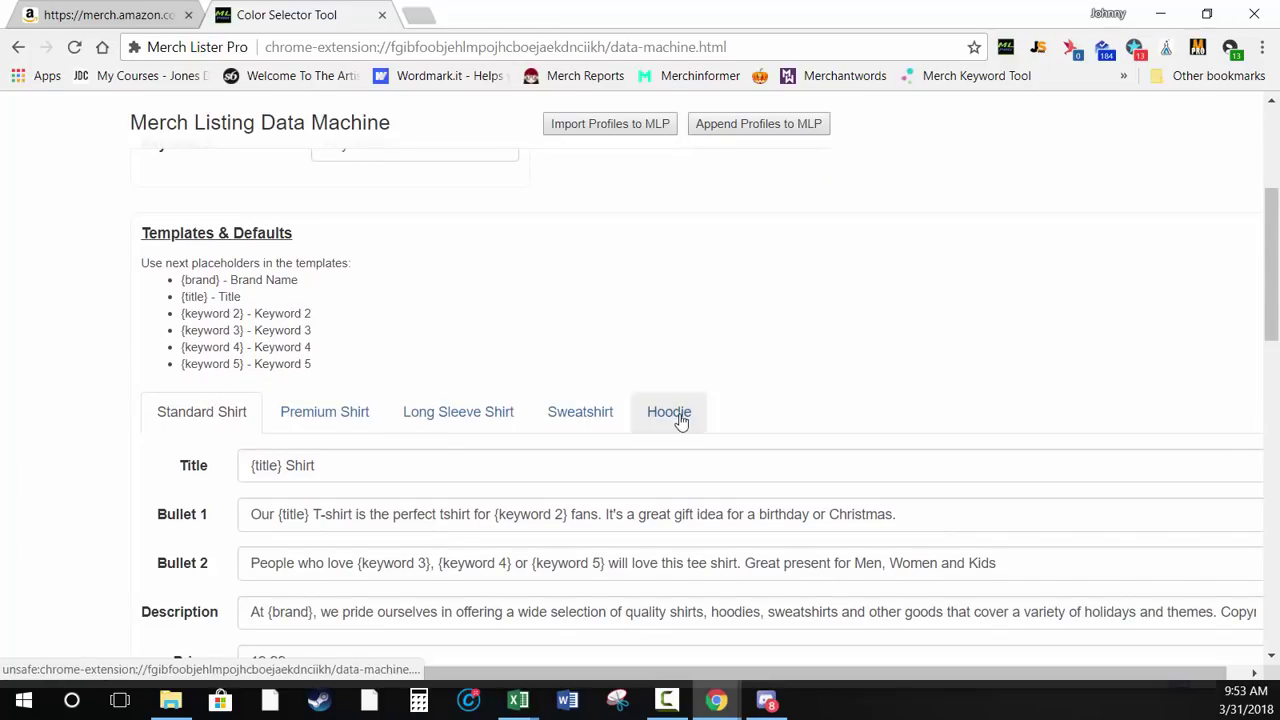
pyautogui.scroll(-1, 680, 420)
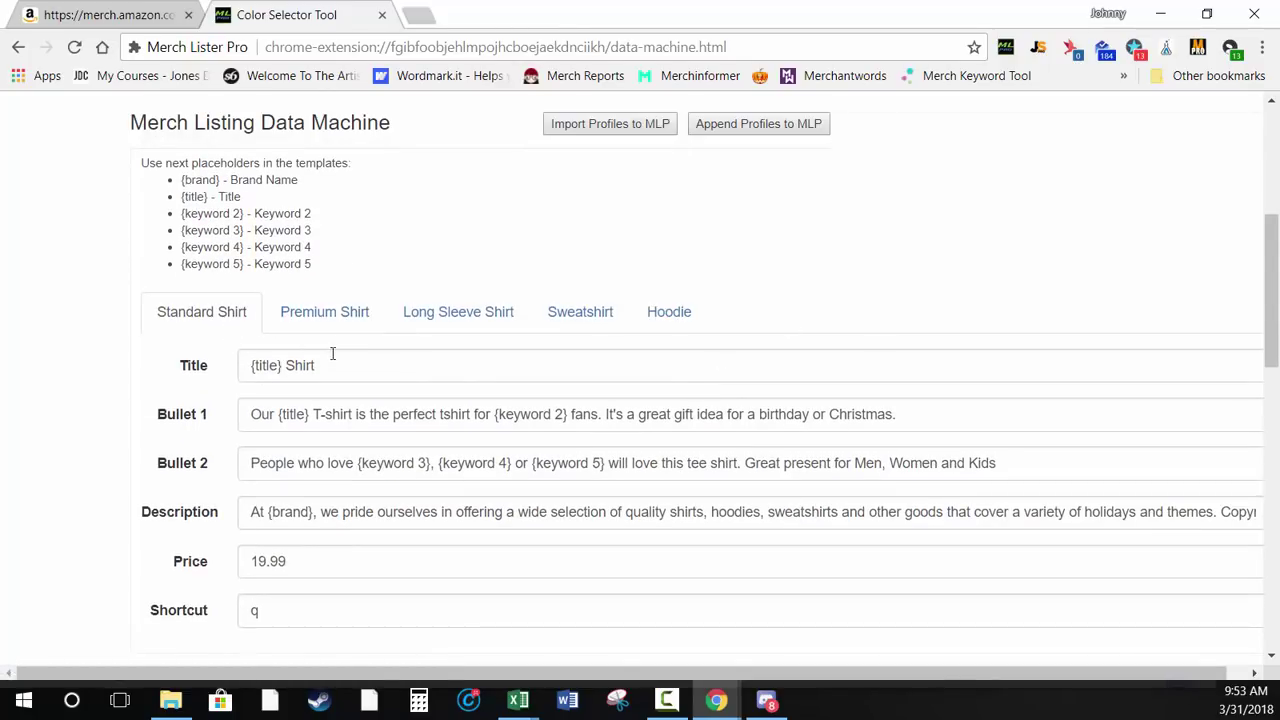
pyautogui.click(327, 316)
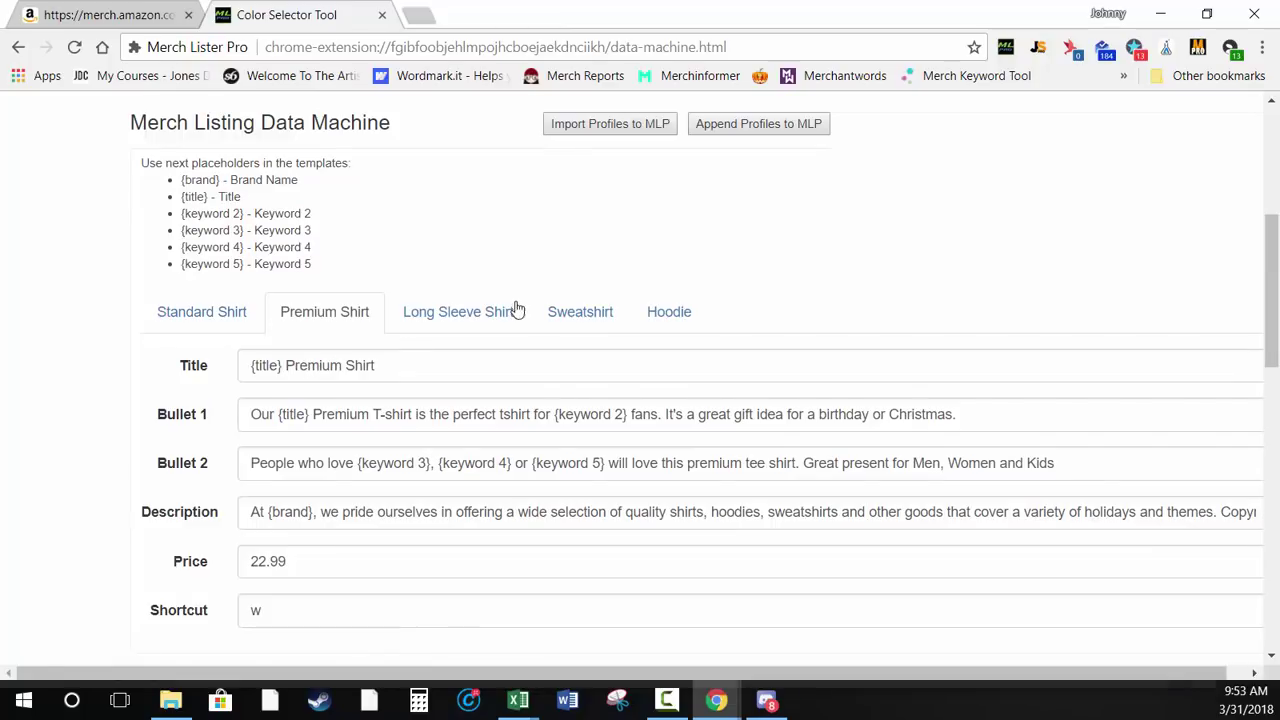
pyautogui.click(443, 314)
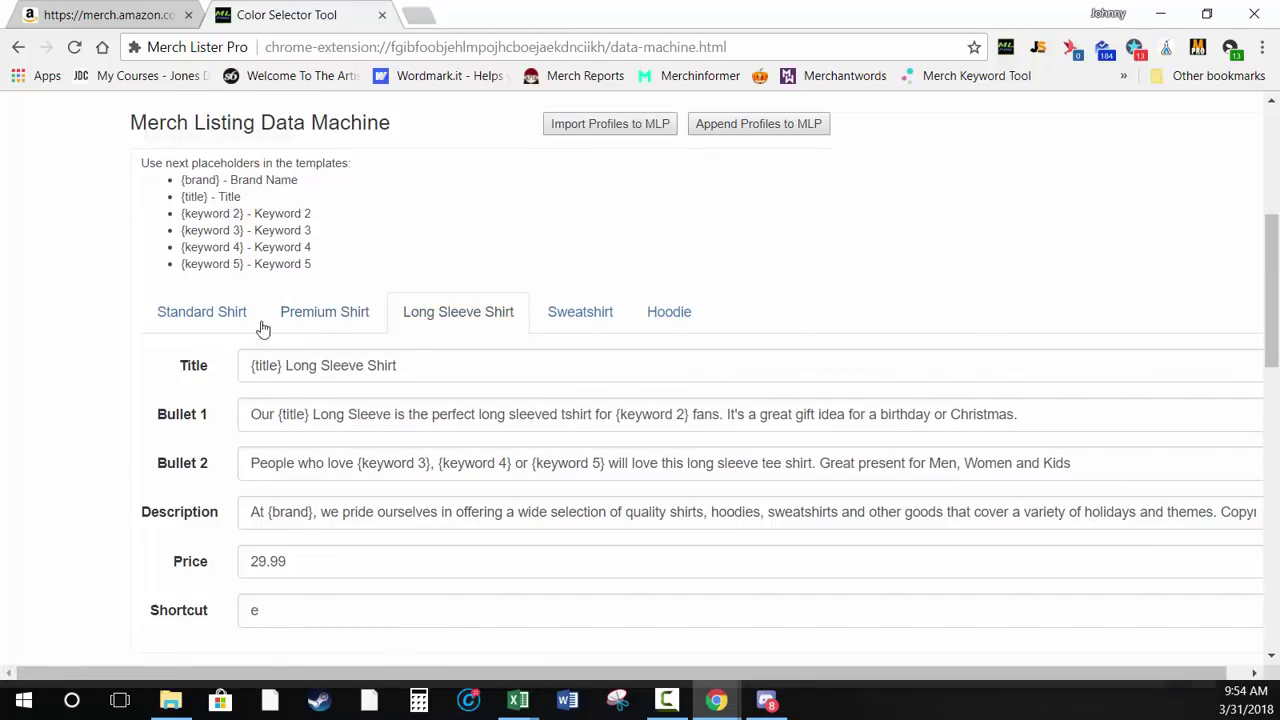
pyautogui.click(582, 318)
pyautogui.click(666, 318)
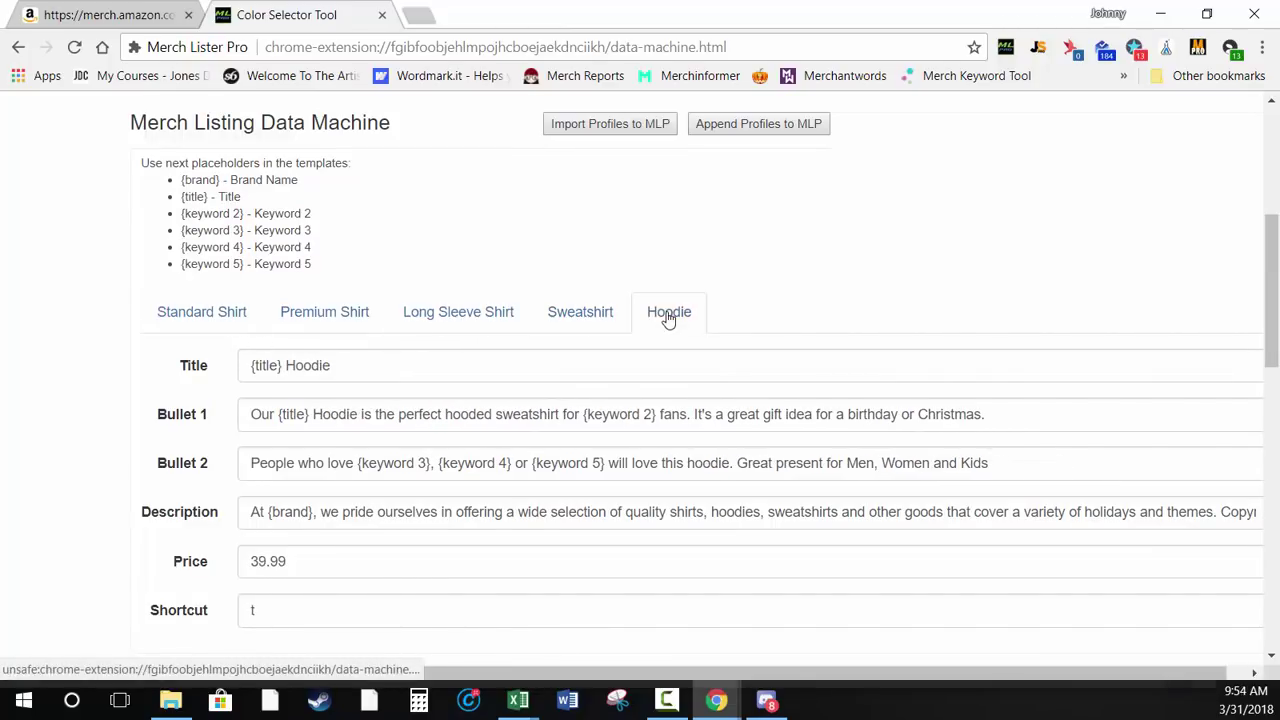
pyautogui.click(240, 328)
pyautogui.scroll(-3, 540, 300)
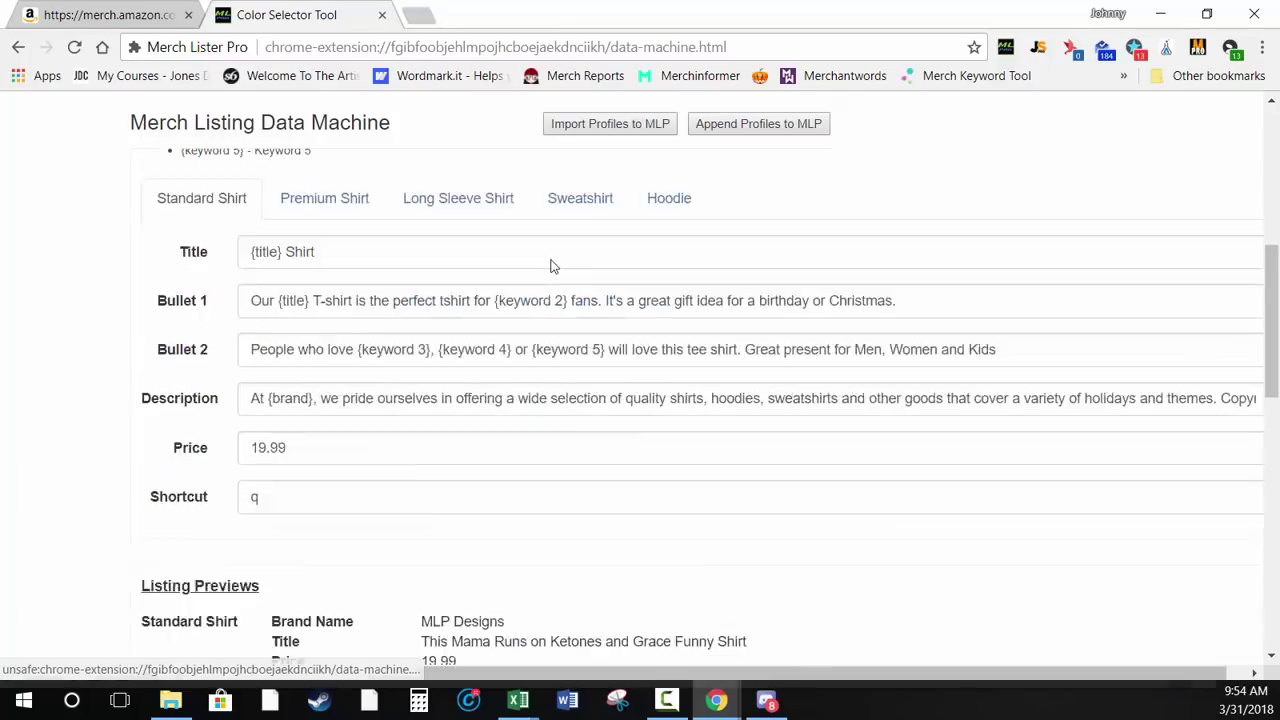
# Replace the Keyword 2 placeholder text with "Keto Diet"
pyautogui.scroll(4, 526, 328)
pyautogui.scroll(3, 540, 443)
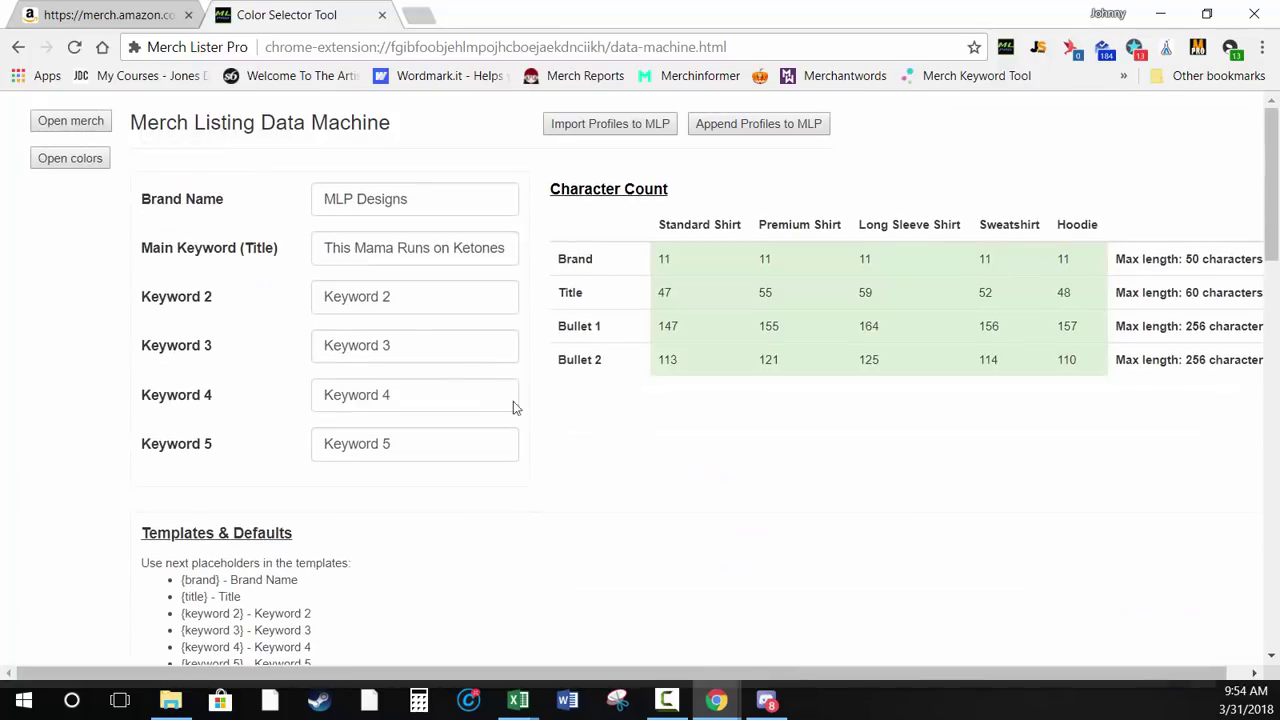
pyautogui.click(454, 295)
pyautogui.press('BackSpace')
pyautogui.press('BackSpace')
pyautogui.press('BackSpace')
pyautogui.press('BackSpace')
pyautogui.press('BackSpace')
pyautogui.press('BackSpace')
pyautogui.press('BackSpace')
pyautogui.press('BackSpace')
pyautogui.press('BackSpace')
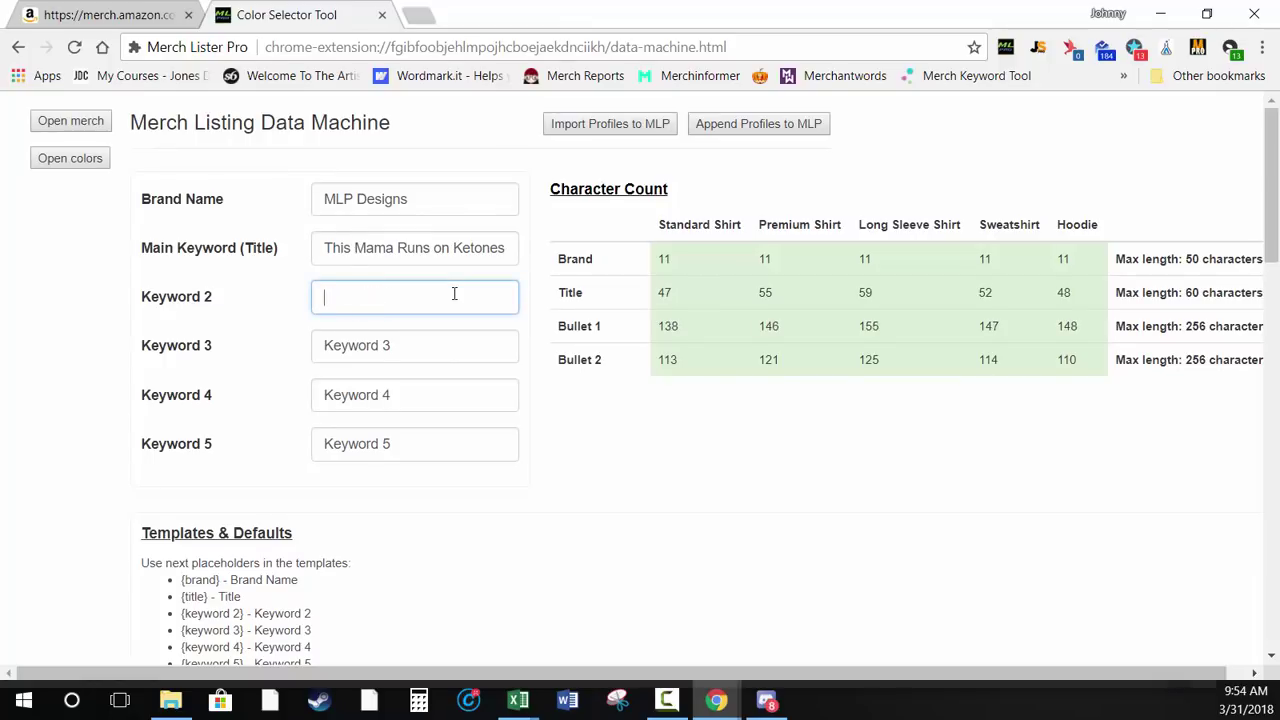
pyautogui.write('Keto D')
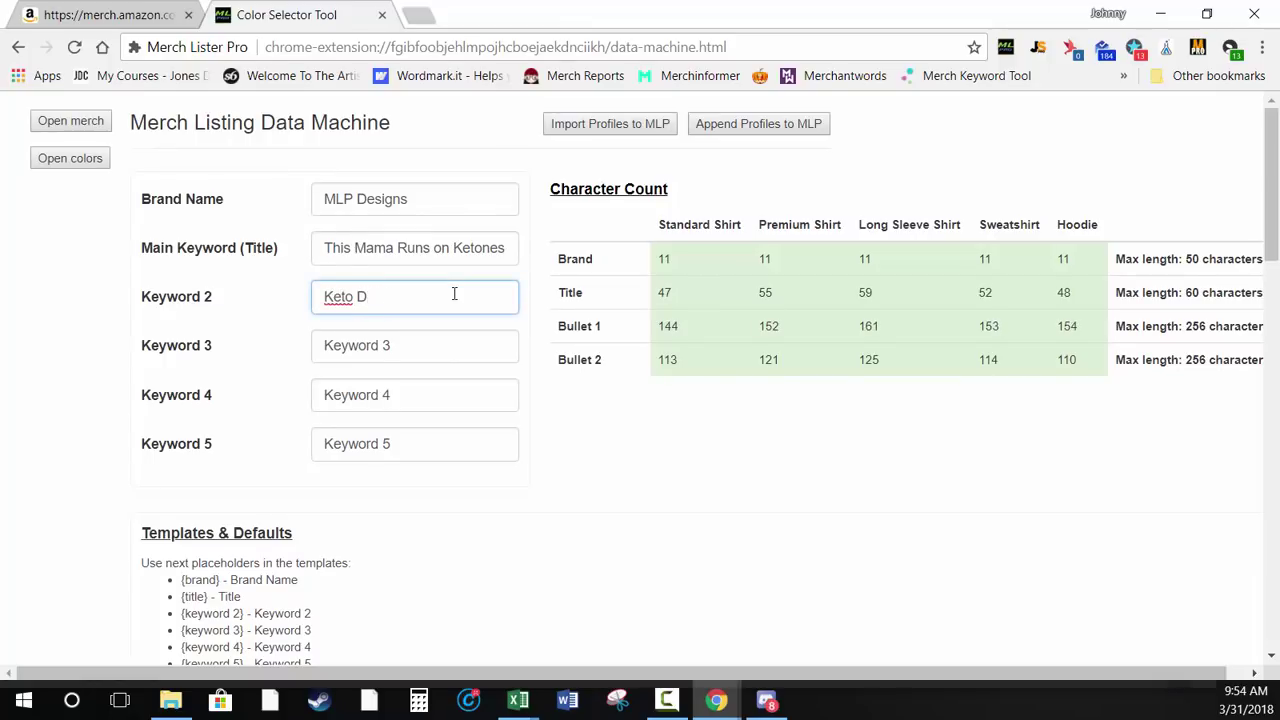
pyautogui.write('iet')
# Replace the Keyword 3 placeholder with "High Fat Low Carbs" and the Keyword 4 placeholder with "Christian Keto"
pyautogui.press('Tab')
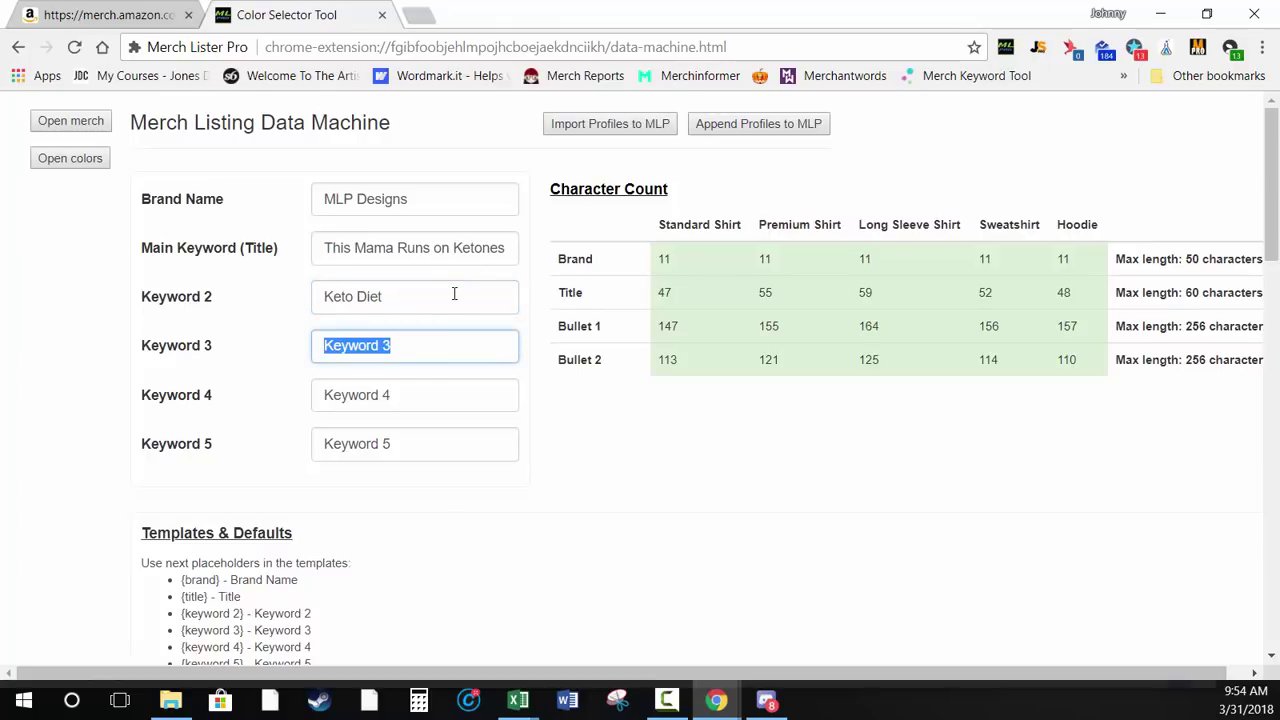
pyautogui.write('High Fat L')
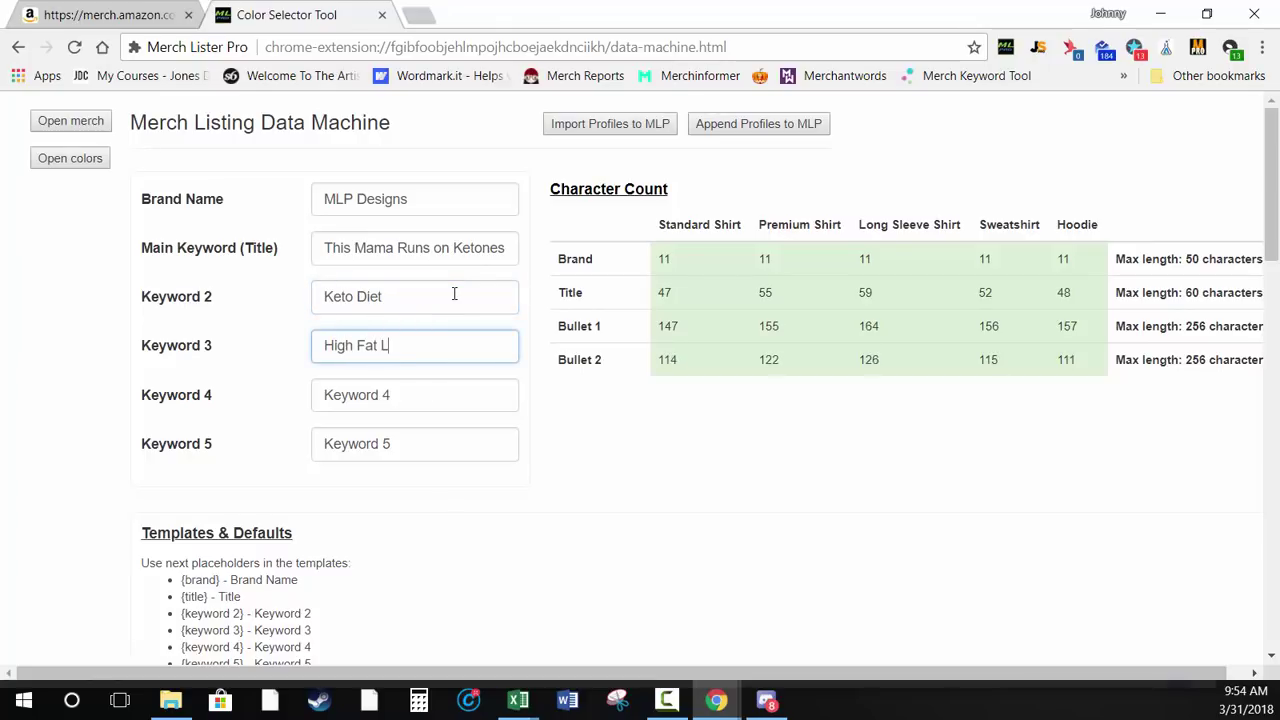
pyautogui.write('ow Carbs')
pyautogui.press('Tab')
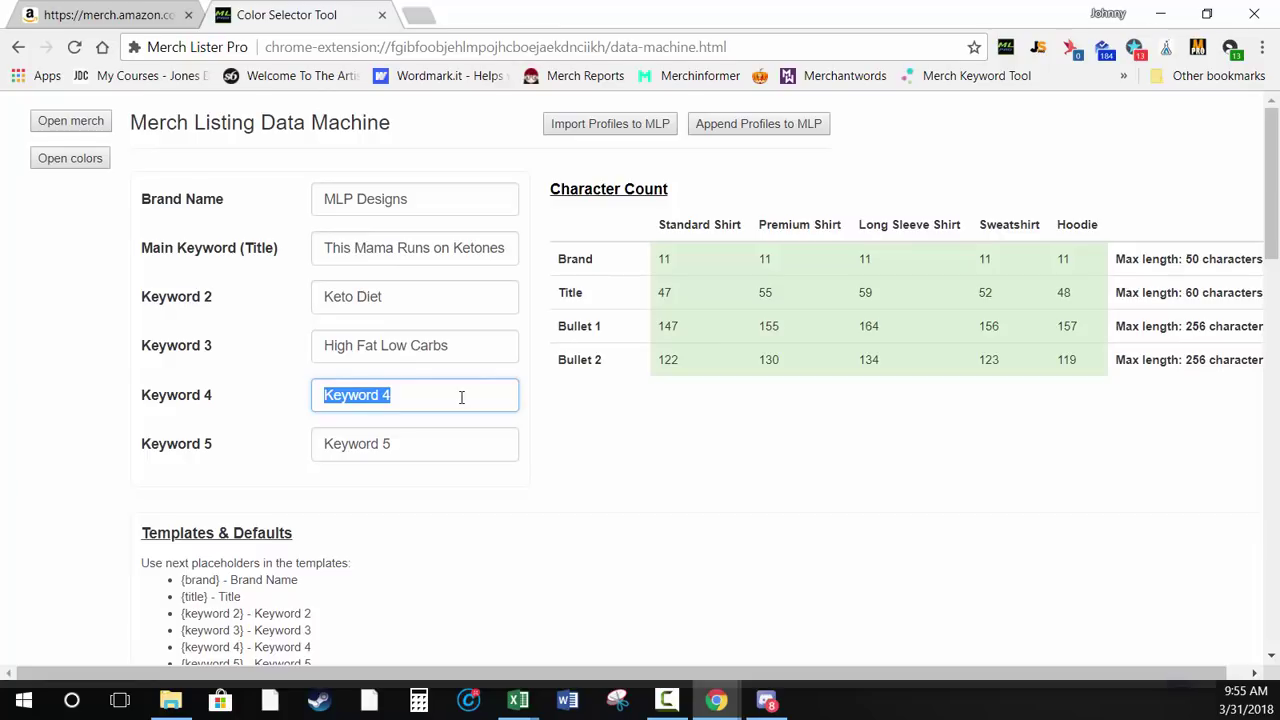
pyautogui.write('Christi')
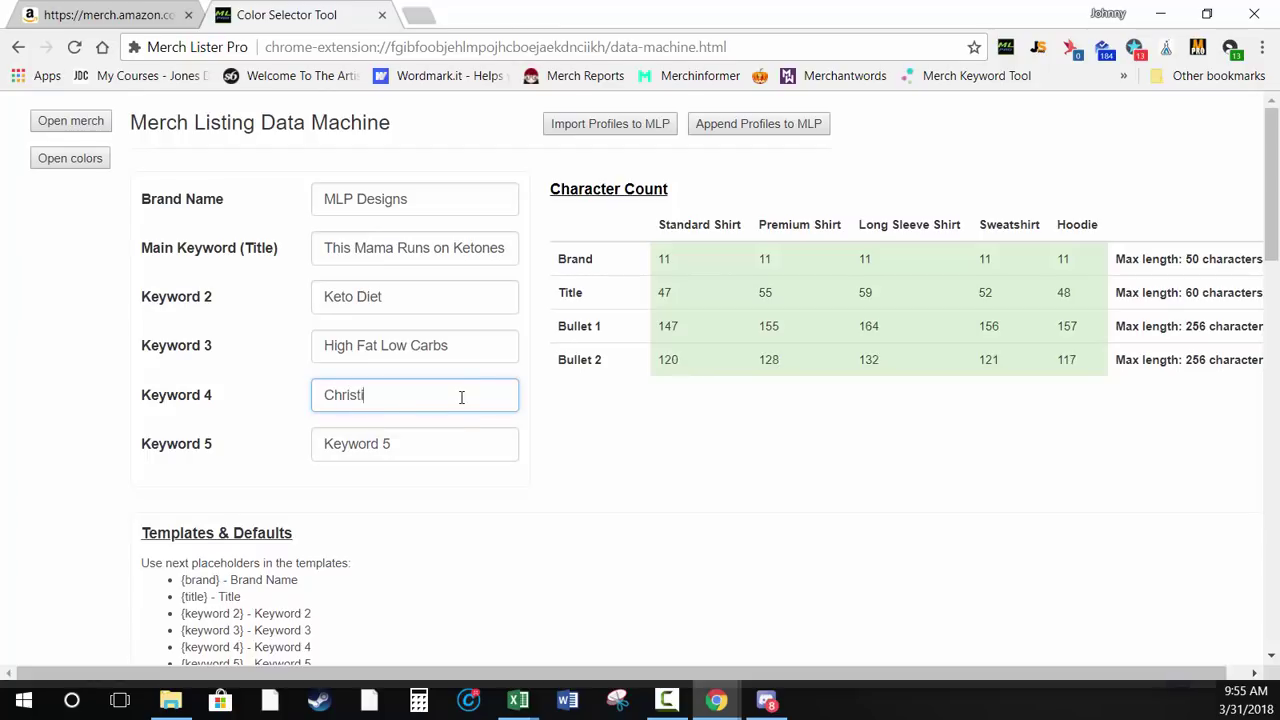
pyautogui.write('an Keto')
# Replace the Keyword 5 placeholder text with "Mother's Day"
pyautogui.press('Tab')
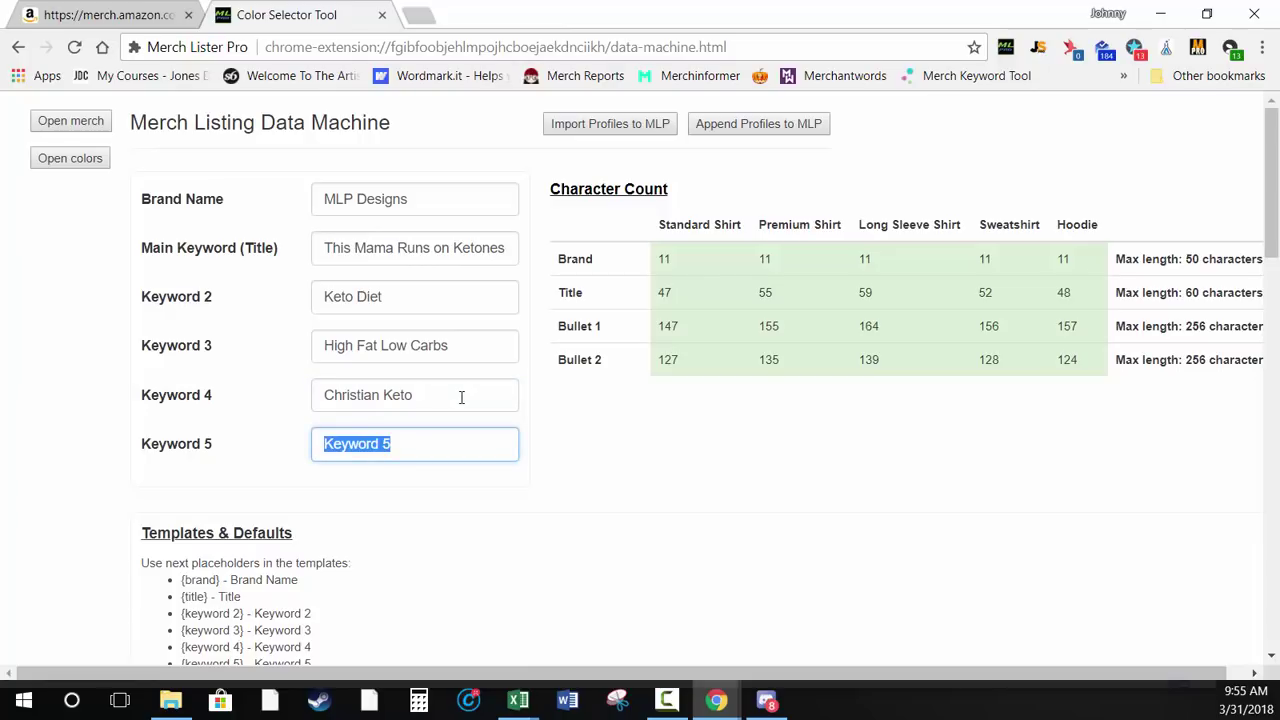
pyautogui.write('m')
pyautogui.press('BackSpace')
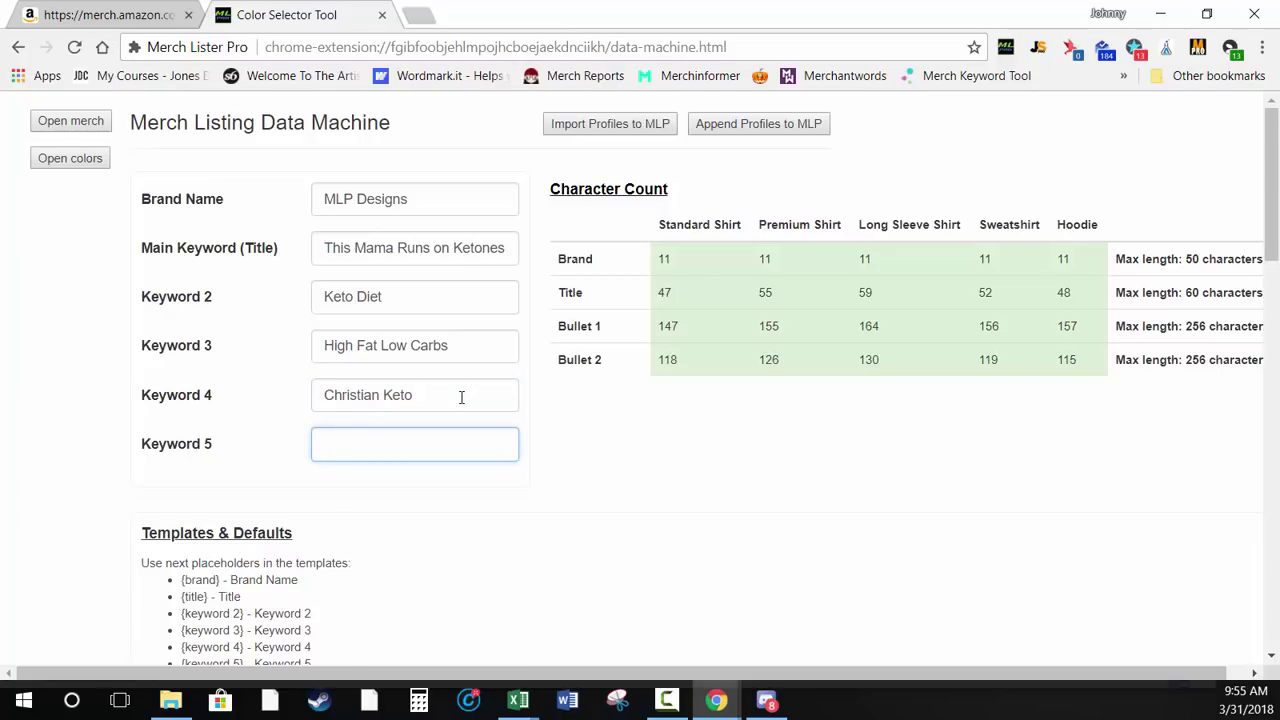
pyautogui.write('Mother')
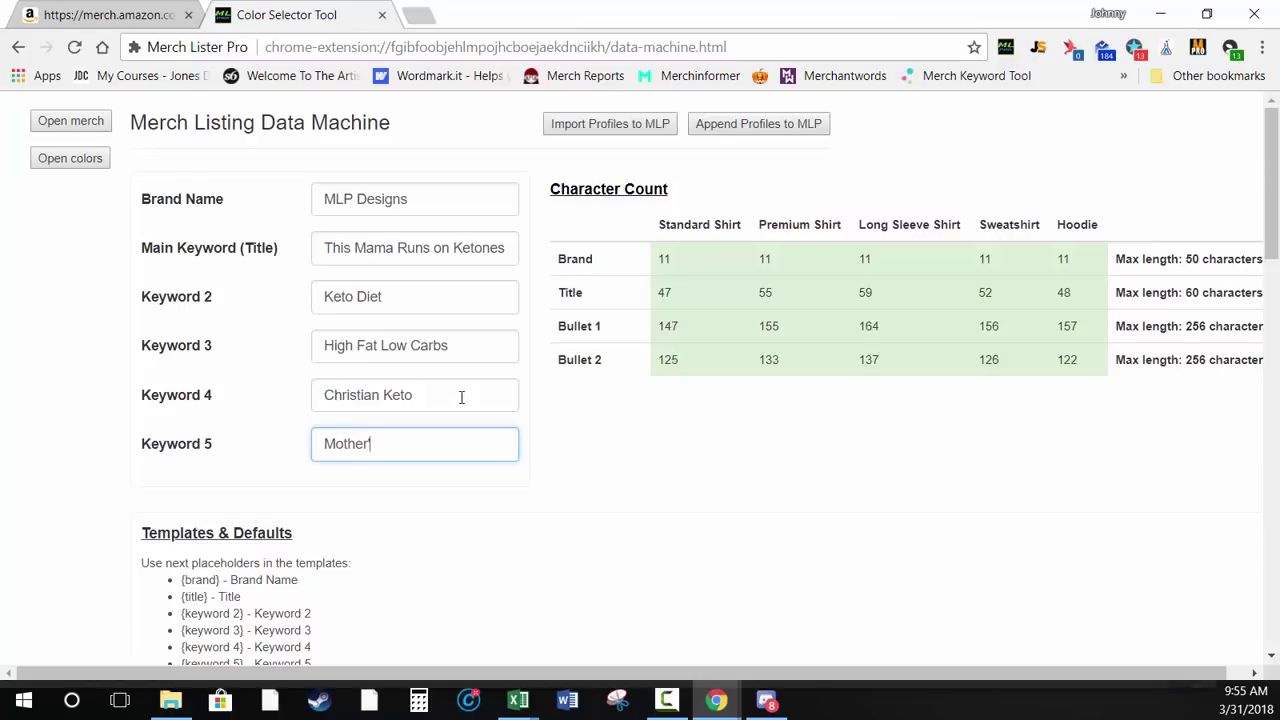
pyautogui.write("'s Day")
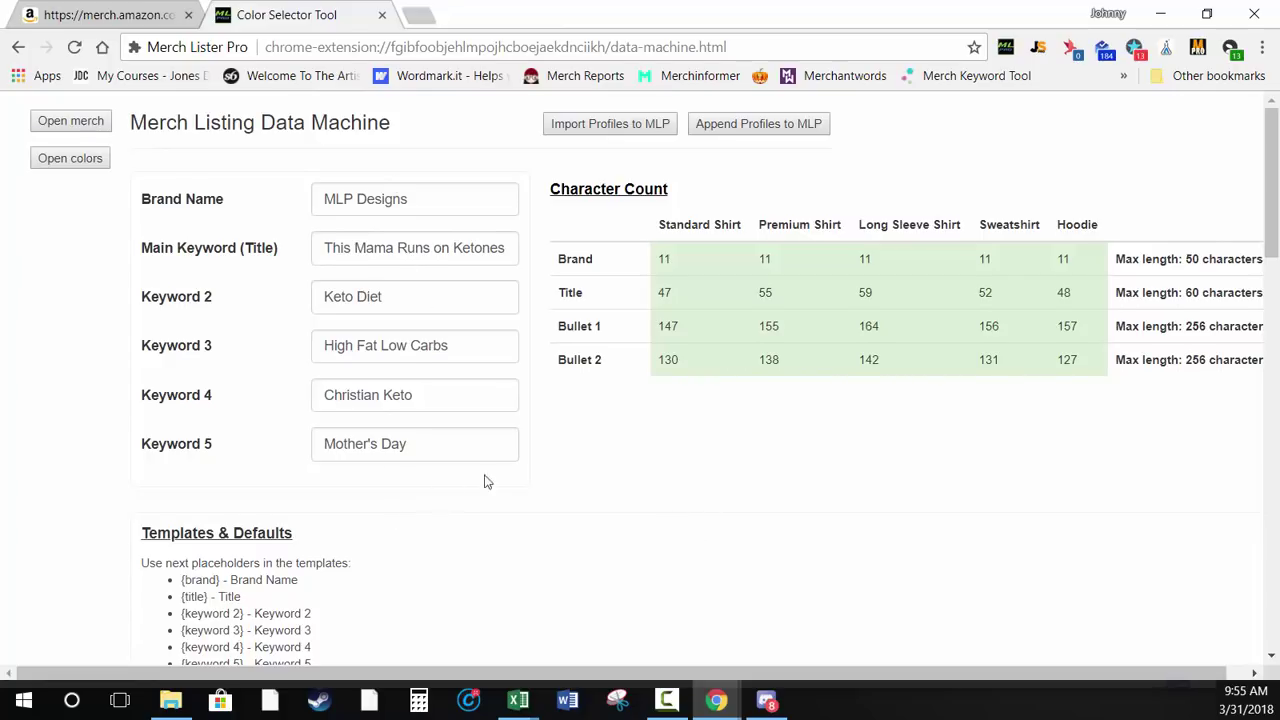
# Compare the keyword placeholders in the Standard Shirt template with the text generated in its listing preview
pyautogui.scroll(-4, 486, 480)
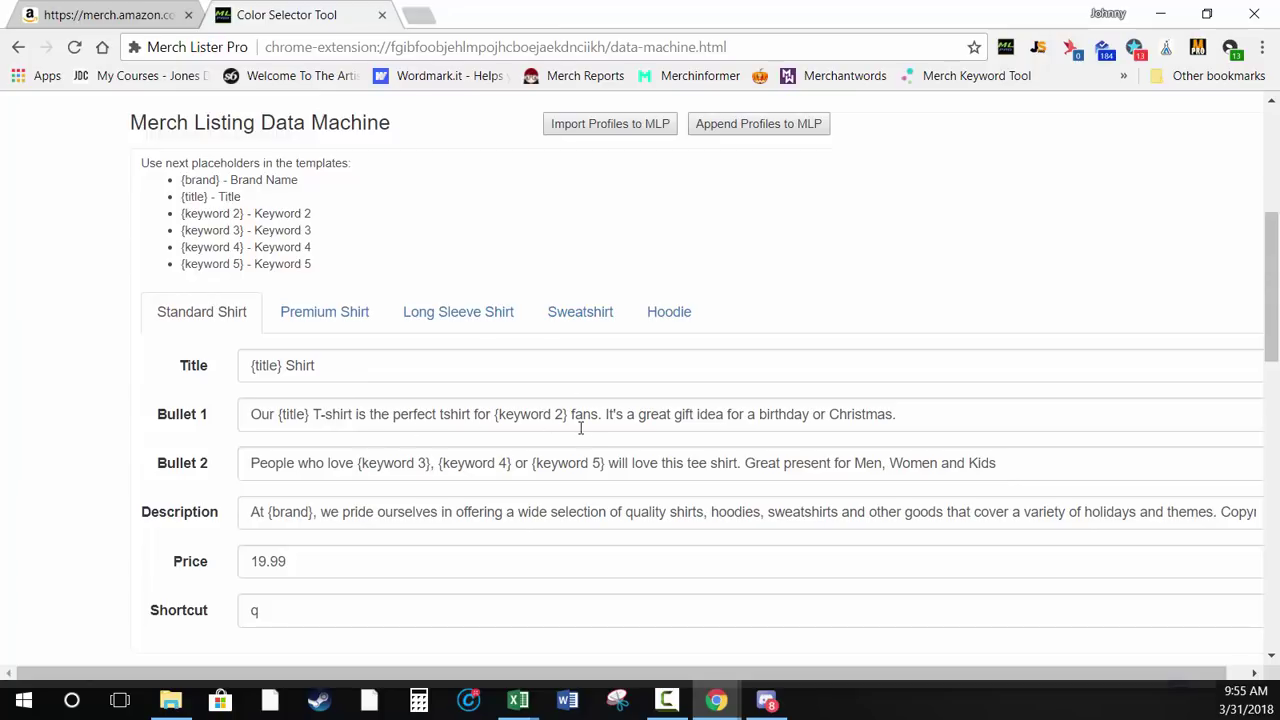
pyautogui.scroll(3, 279, 354)
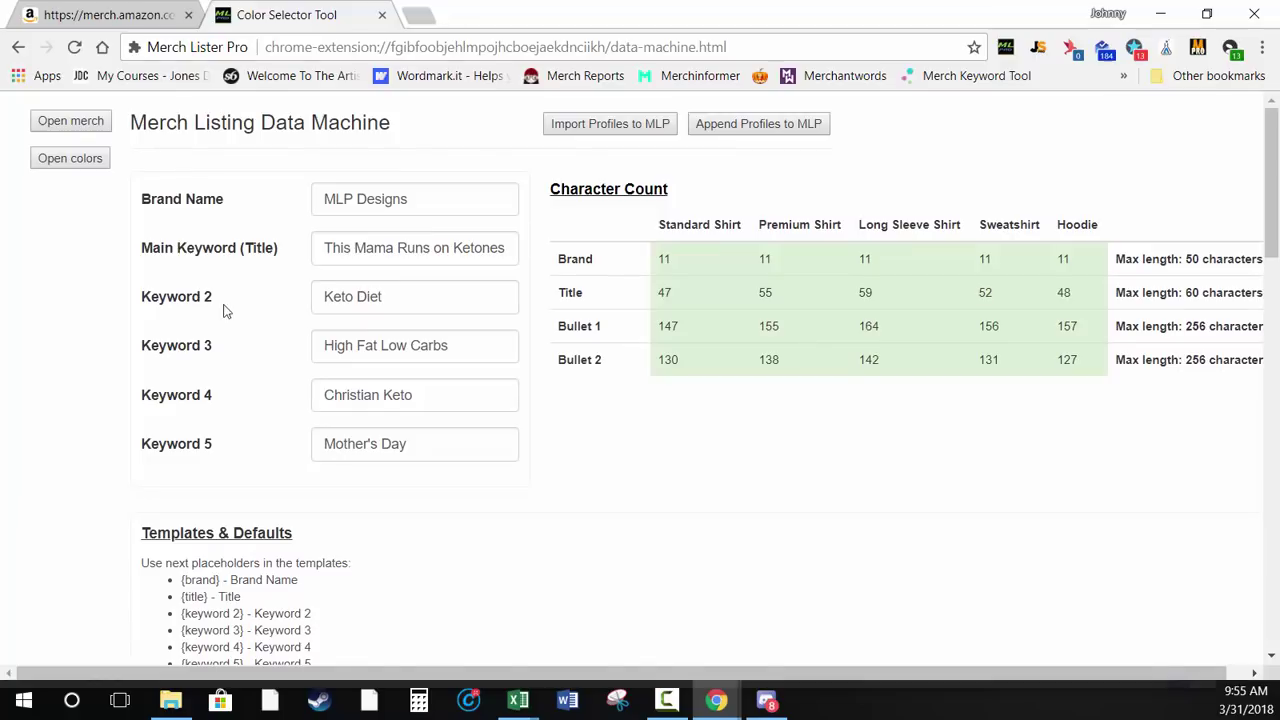
pyautogui.scroll(-3, 577, 349)
pyautogui.scroll(-1, 449, 347)
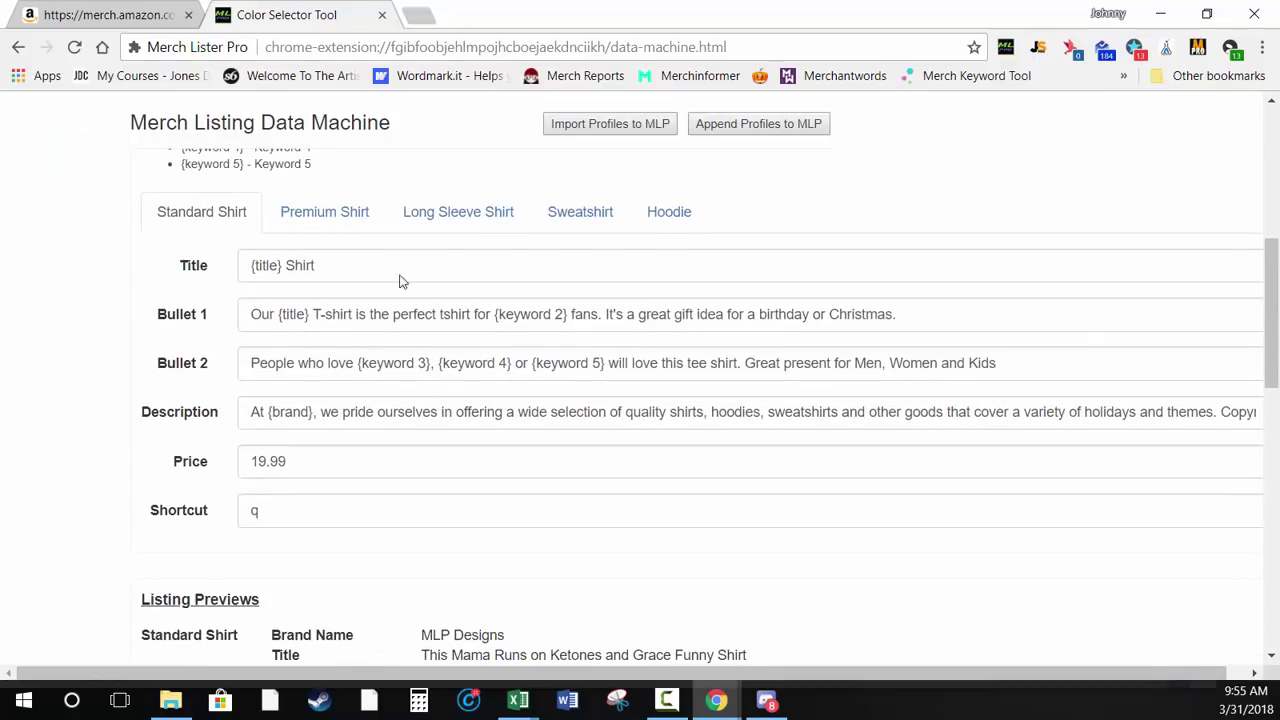
pyautogui.scroll(-3, 389, 428)
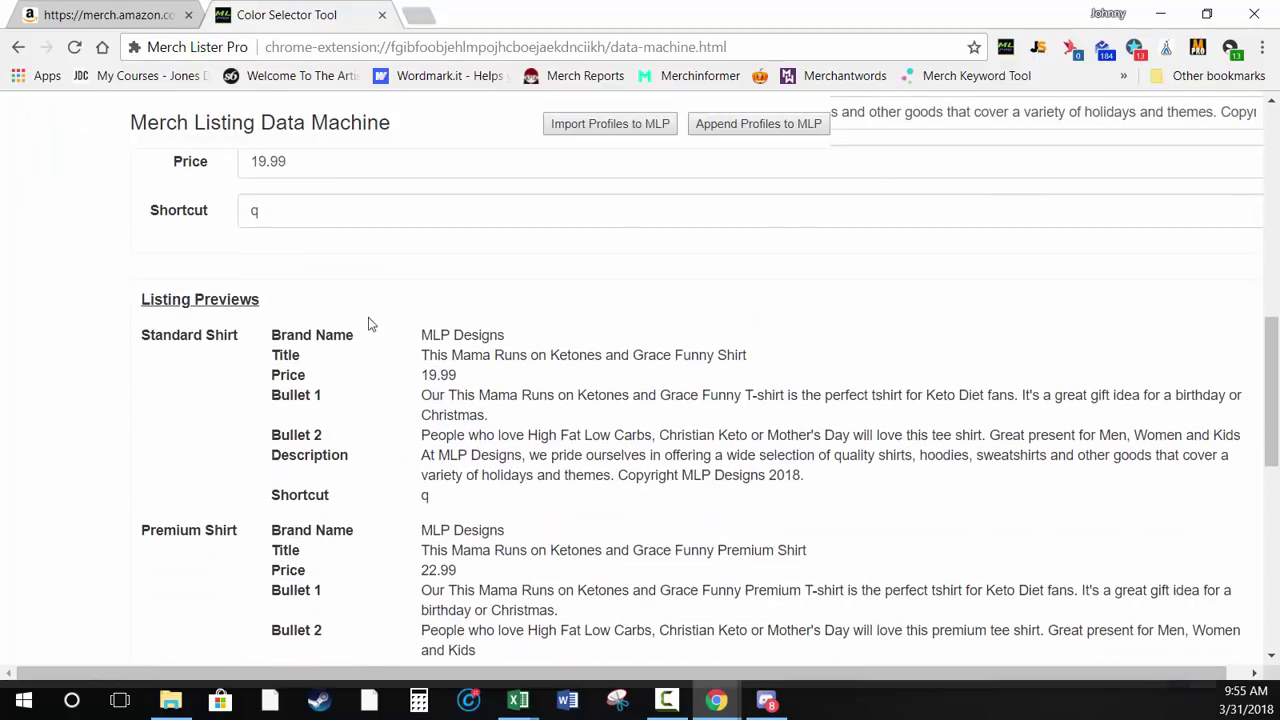
pyautogui.scroll(-1, 627, 443)
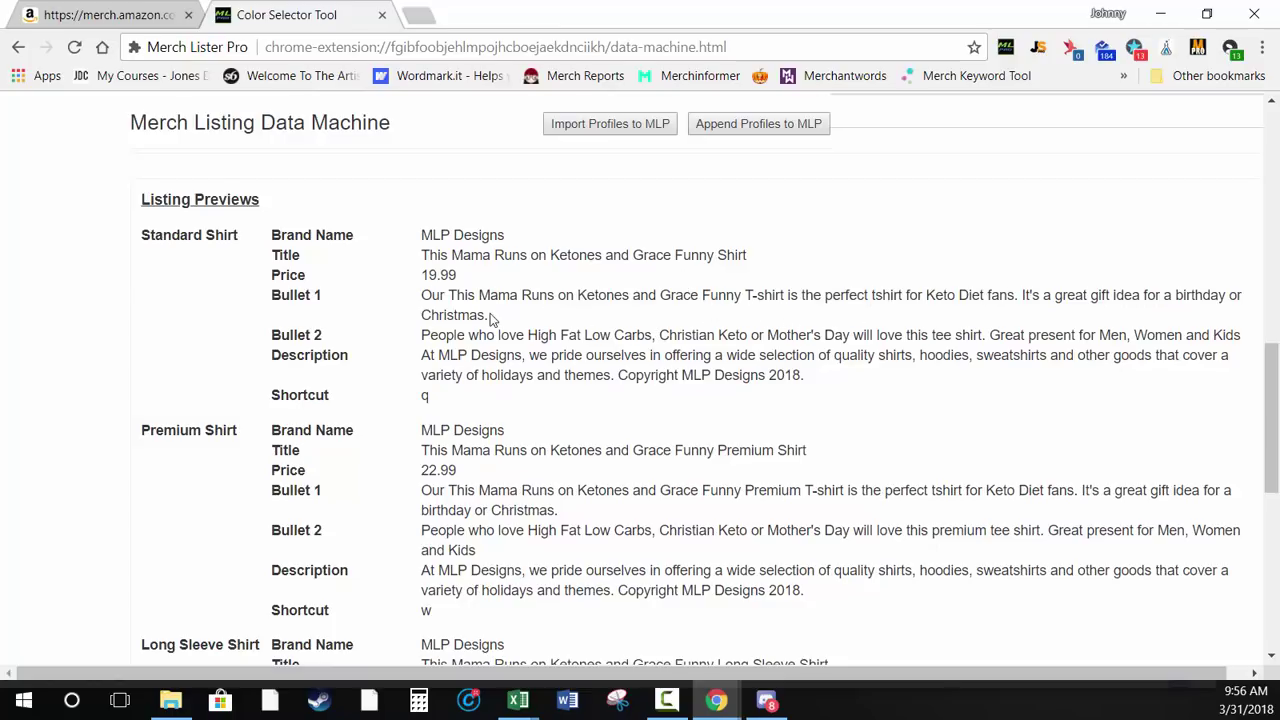
# Enclose the {title} placeholder in the Standard Shirt's Bullet 1 template in double quotation marks and check the listing preview
pyautogui.scroll(1, 466, 310)
pyautogui.scroll(5, 466, 310)
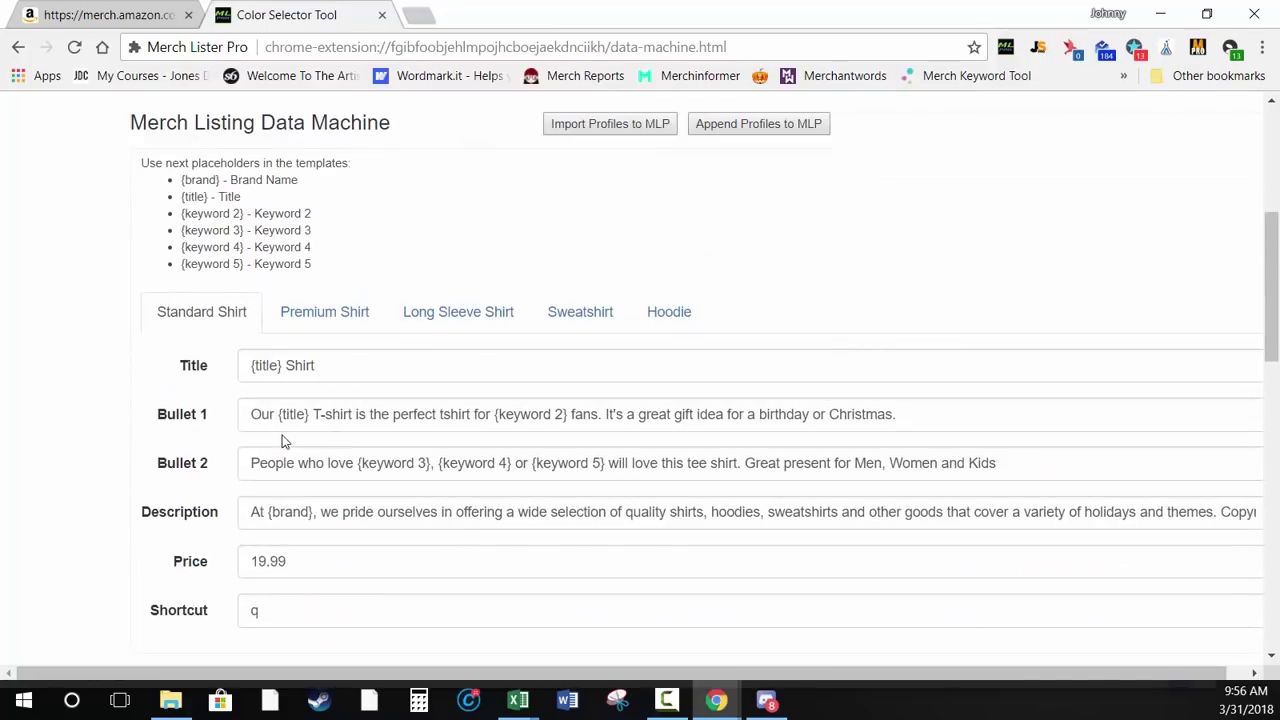
pyautogui.click(275, 414)
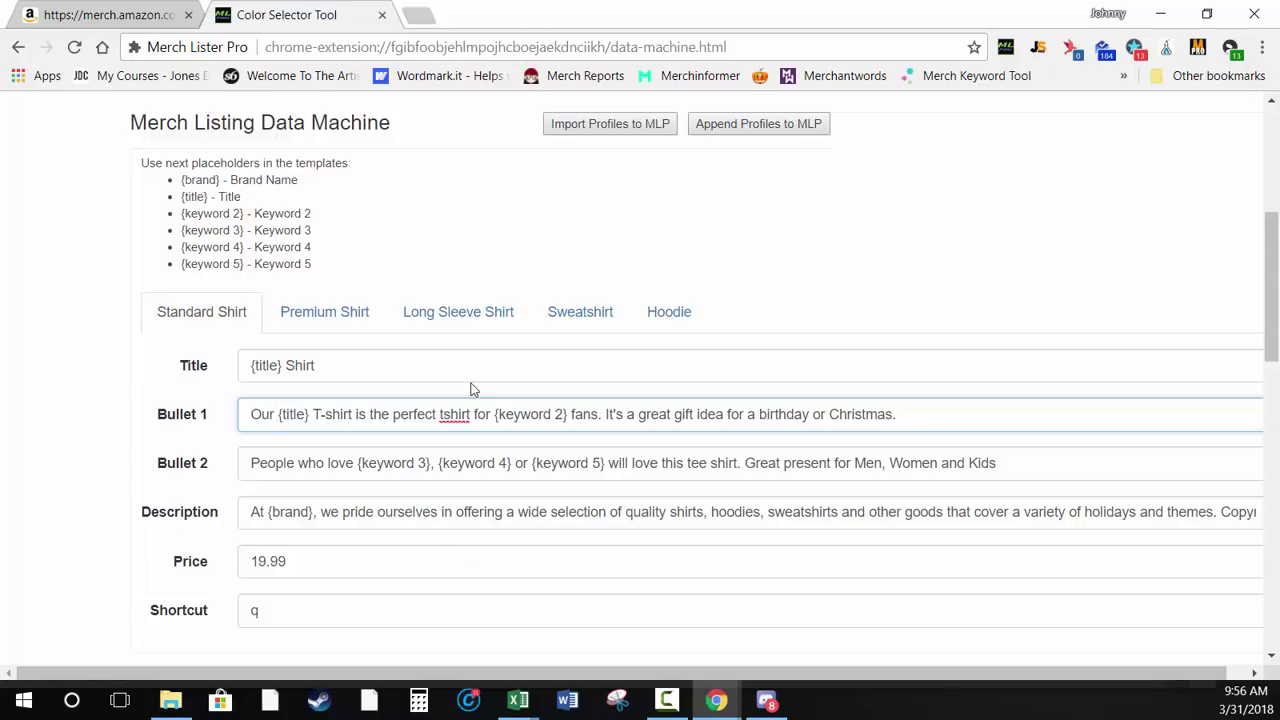
pyautogui.scroll(-3, 630, 455)
pyautogui.scroll(-2, 877, 474)
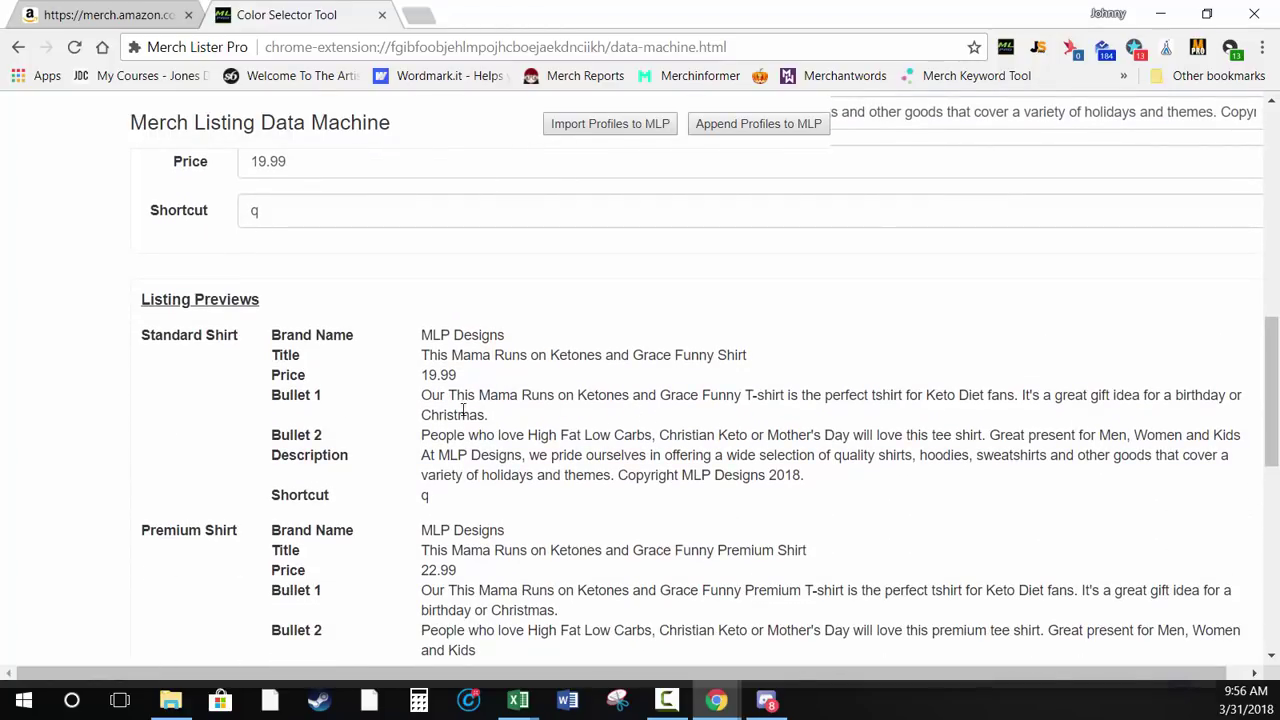
pyautogui.scroll(3, 454, 398)
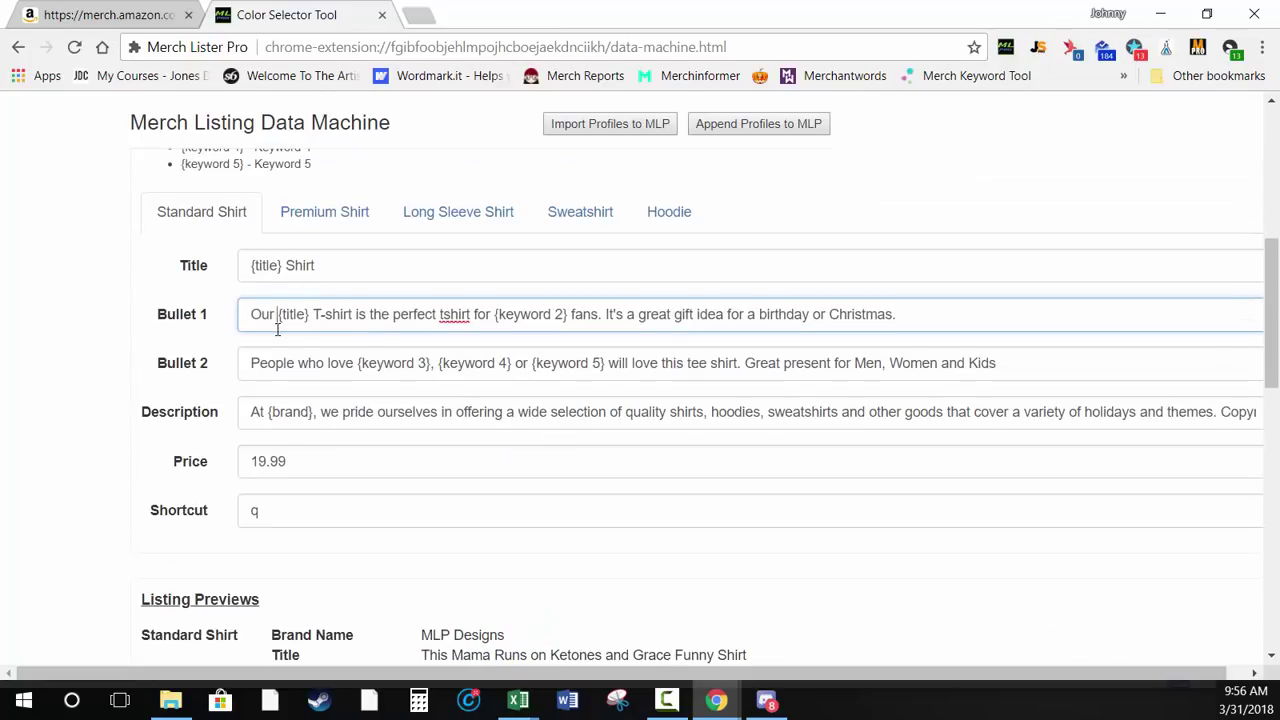
pyautogui.write('"')
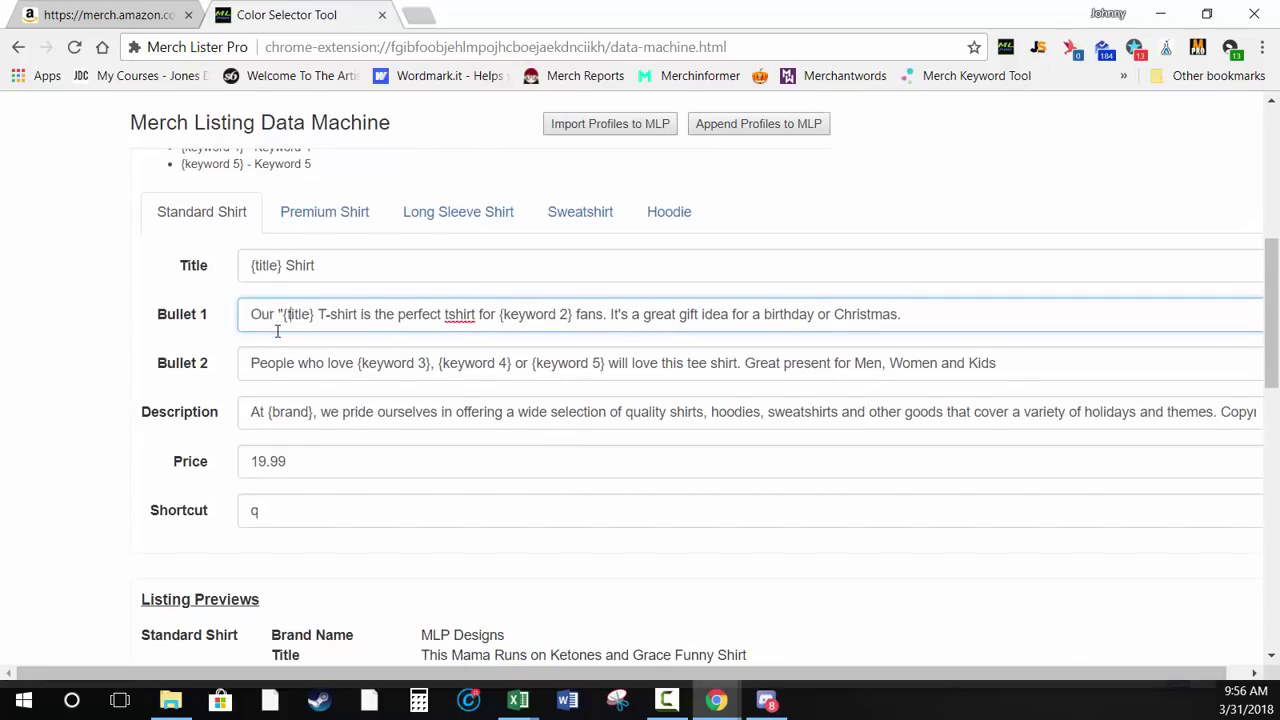
pyautogui.write('"')
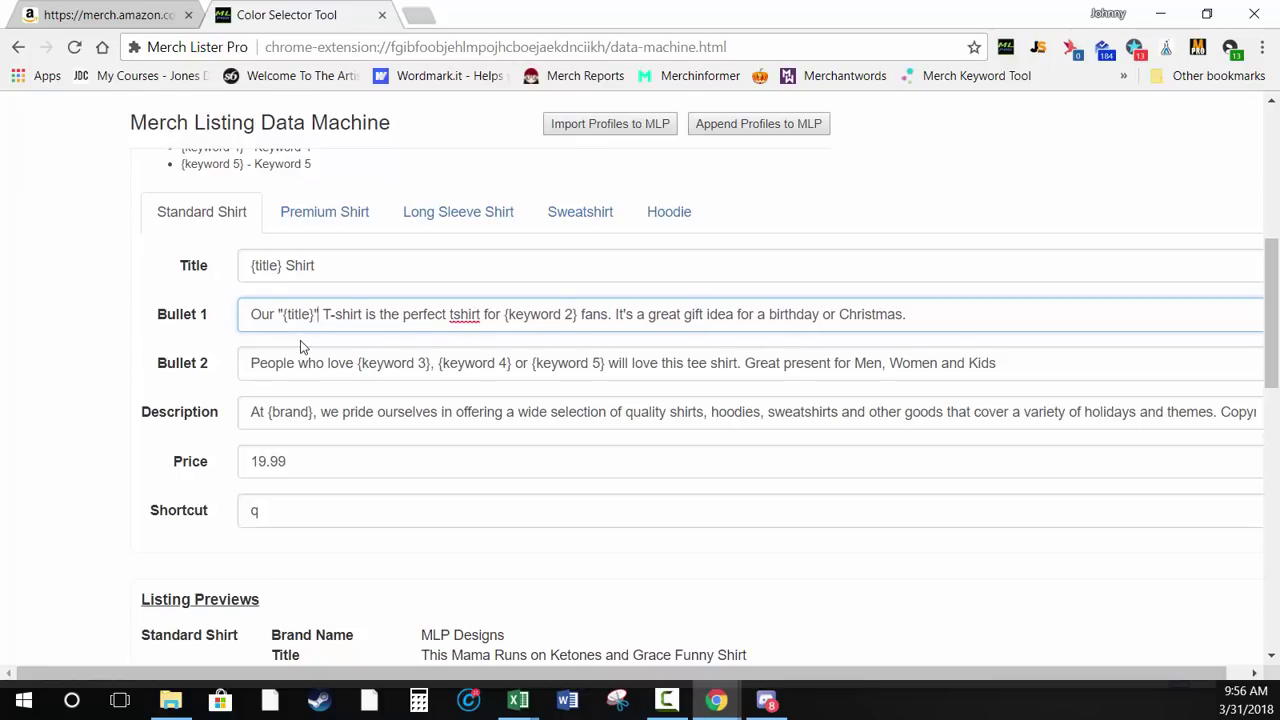
pyautogui.scroll(-3, 340, 370)
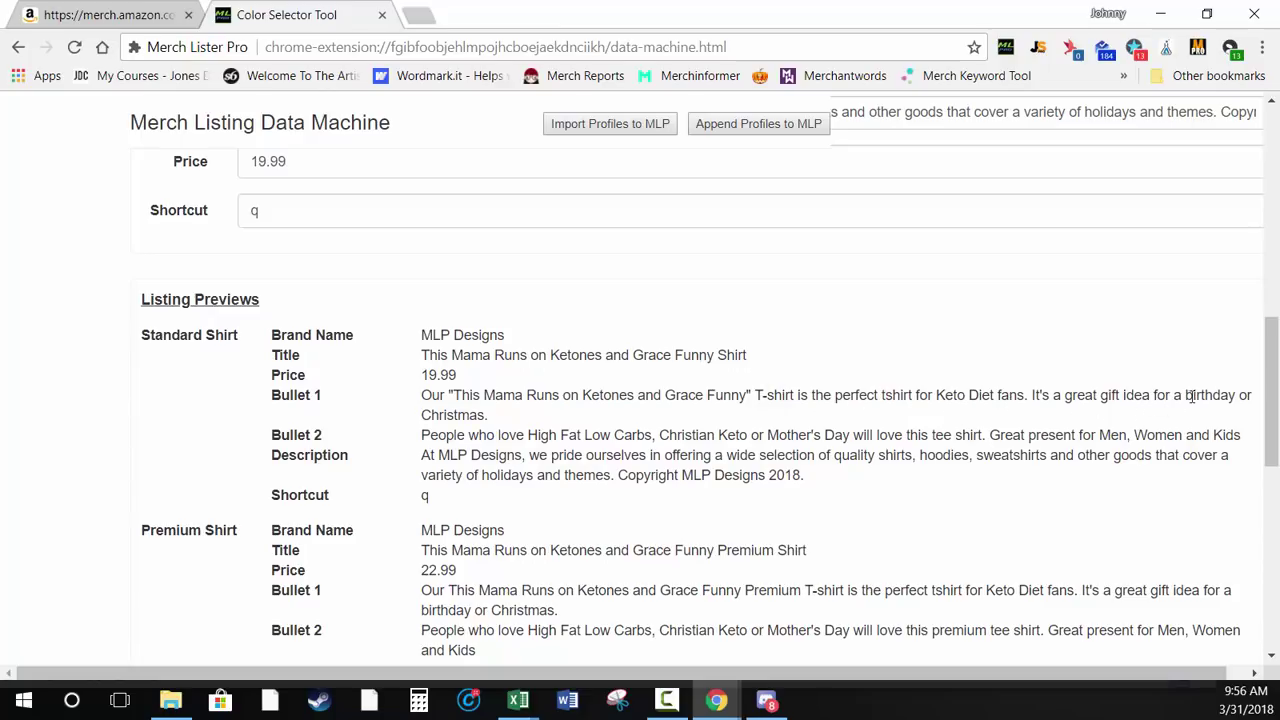
# Replace the gift-idea sentence in the Standard Shirt's Bullet 1 template with "Super cool shirt for people who like shirts."
pyautogui.scroll(4, 915, 419)
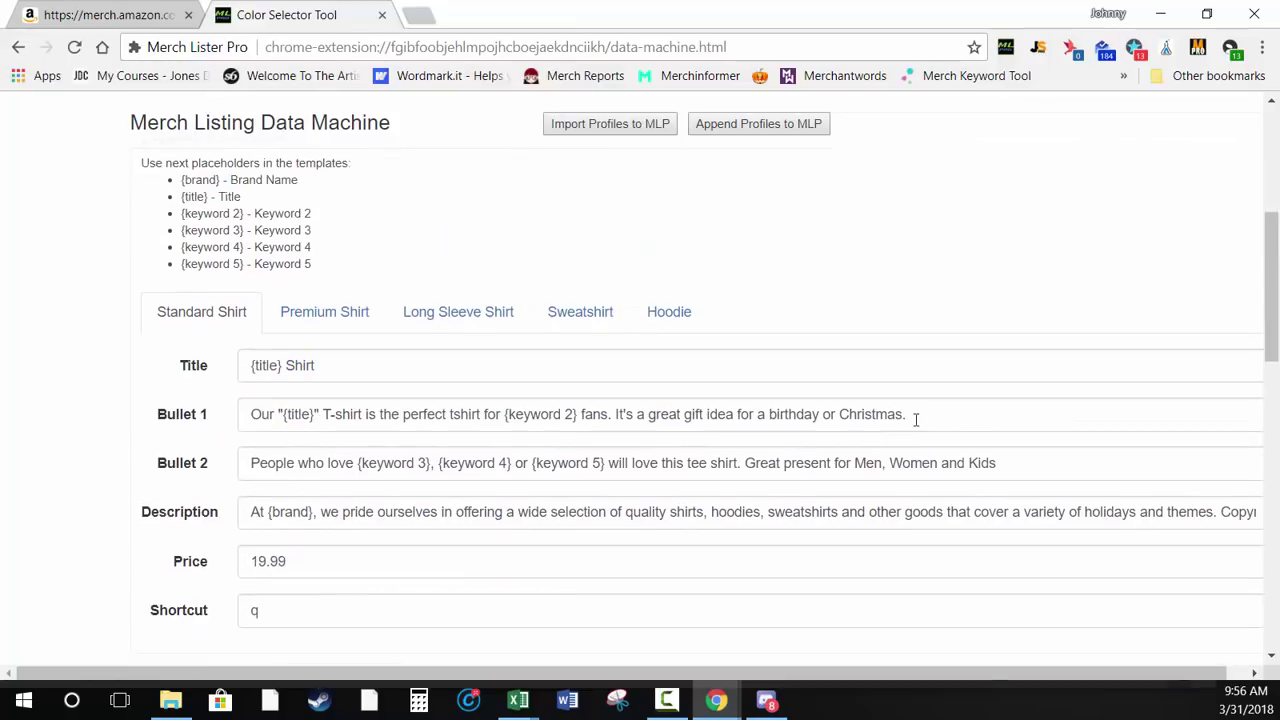
pyautogui.moveTo(915, 419); pyautogui.dragTo(642, 445)
pyautogui.press('BackSpace')
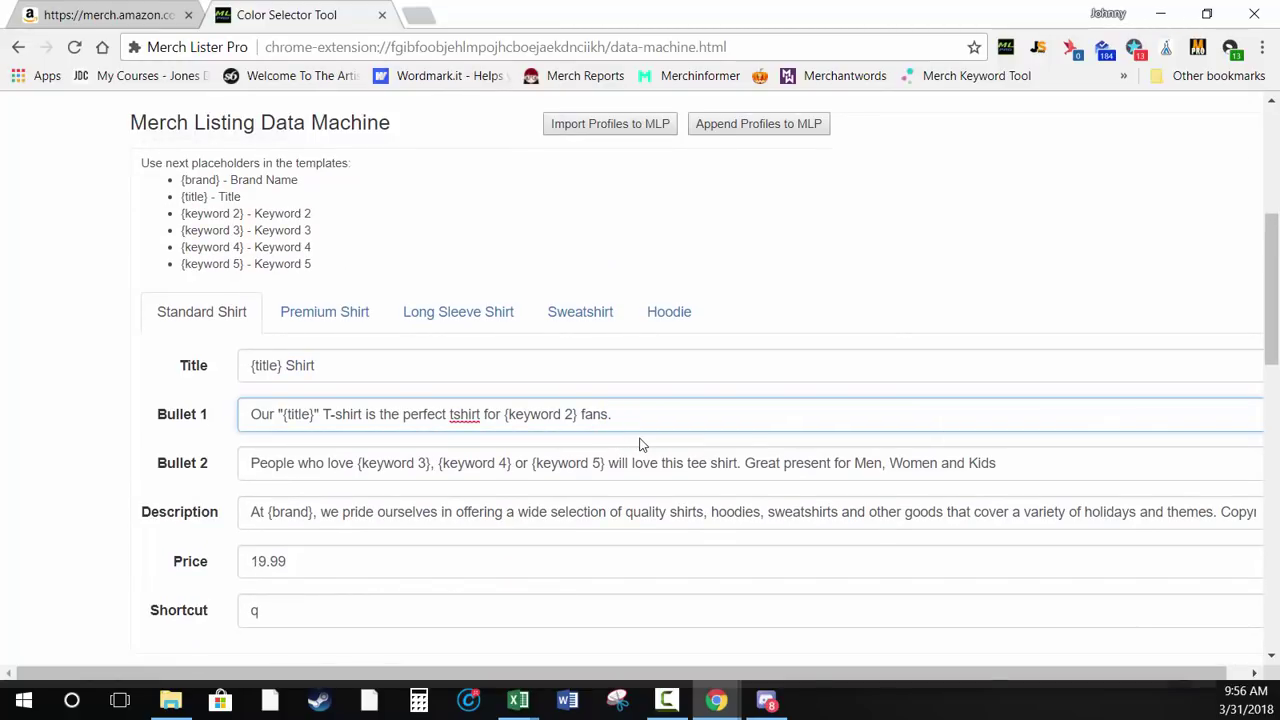
pyautogui.write('Super cool ')
pyautogui.write('shirt for ')
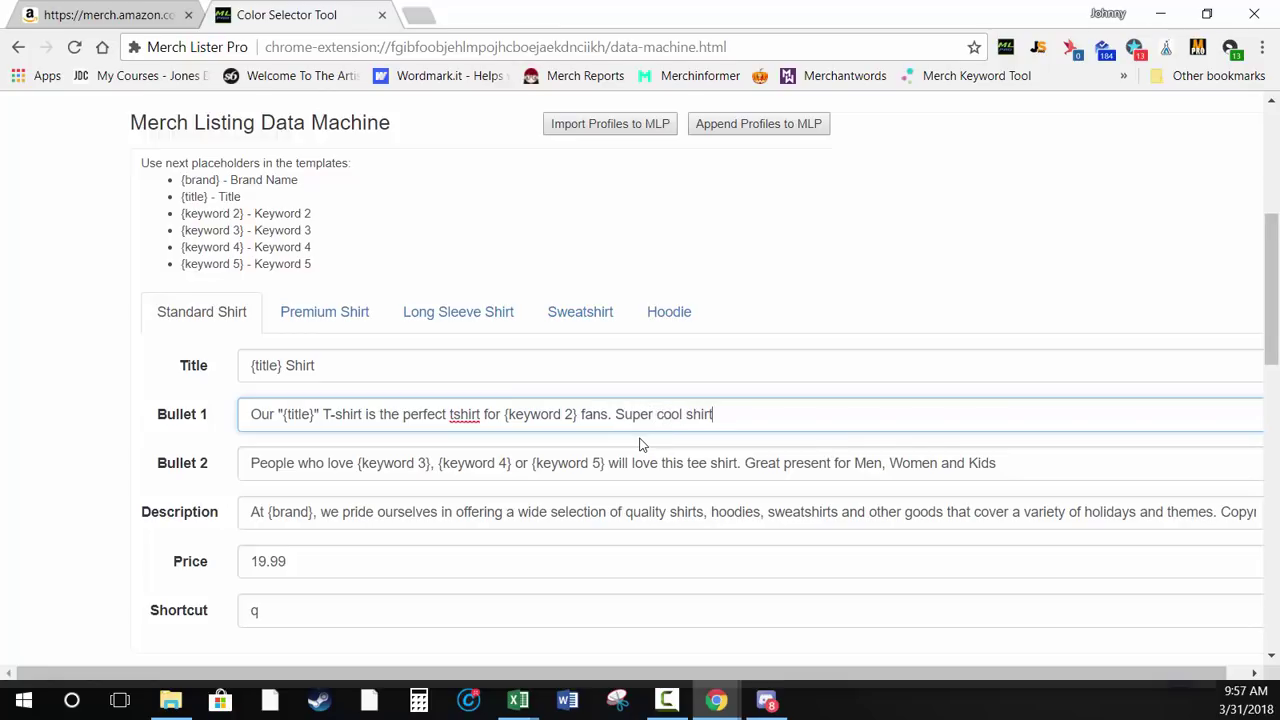
pyautogui.write('people who like shirts.')
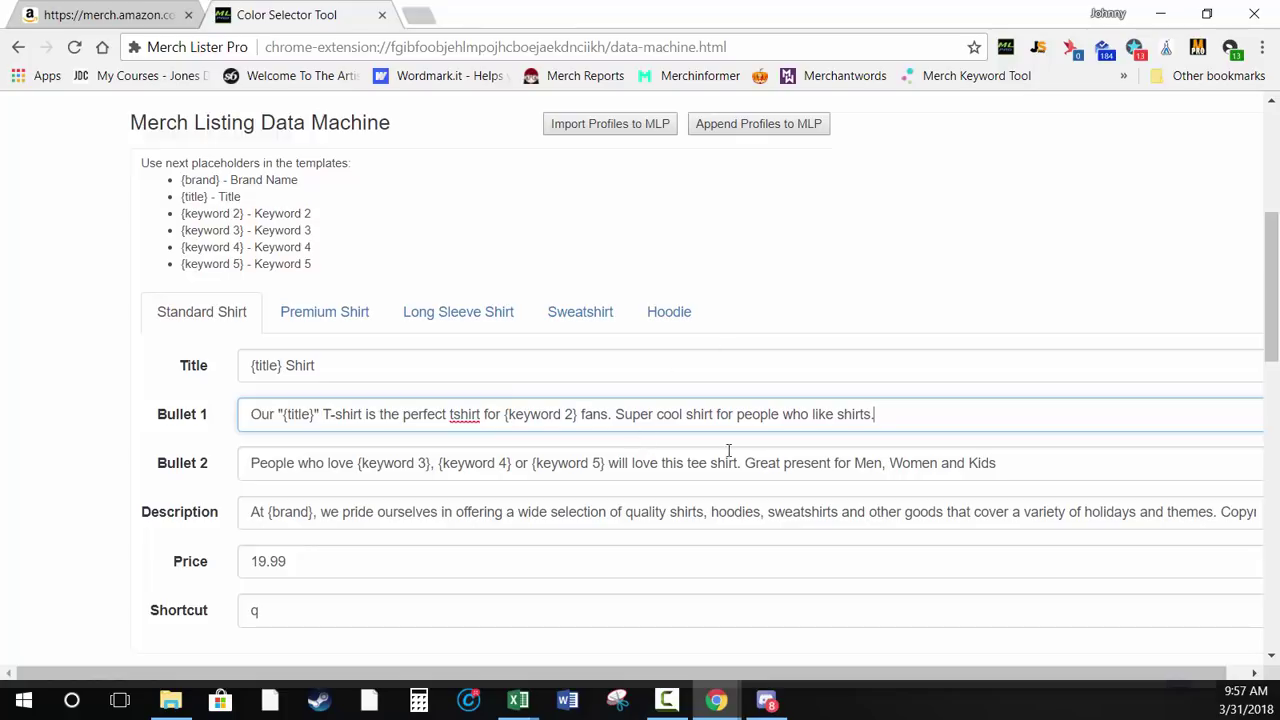
# Review the listing previews from the Standard Shirt through the Sweatshirt, comparing their Bullet 1 texts
pyautogui.scroll(-2, 656, 418)
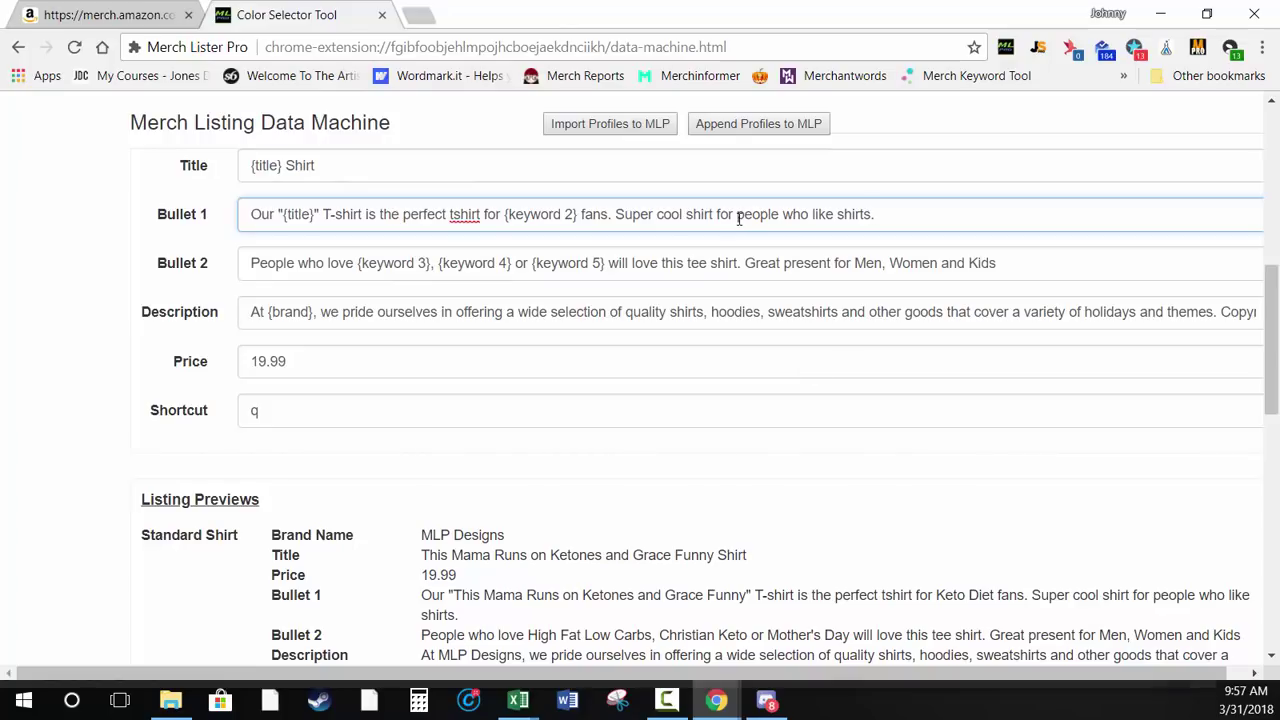
pyautogui.scroll(-3, 749, 329)
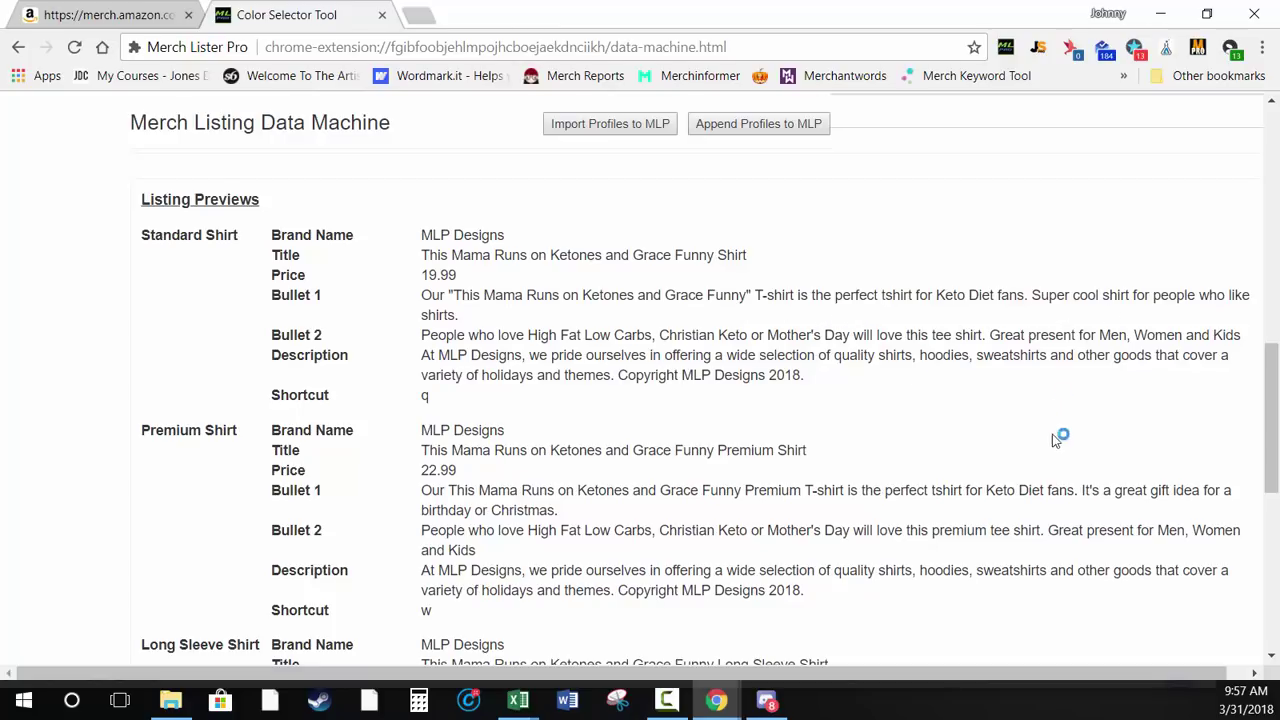
pyautogui.scroll(-1, 795, 435)
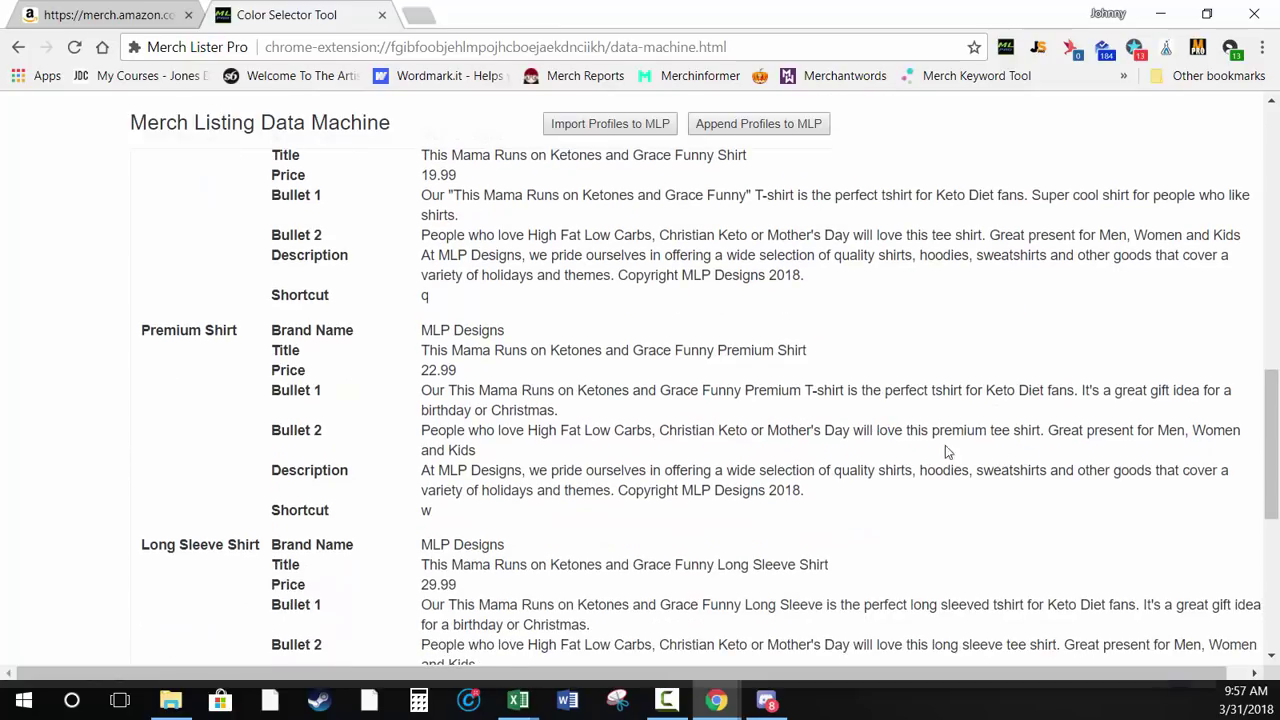
pyautogui.scroll(-1, 946, 449)
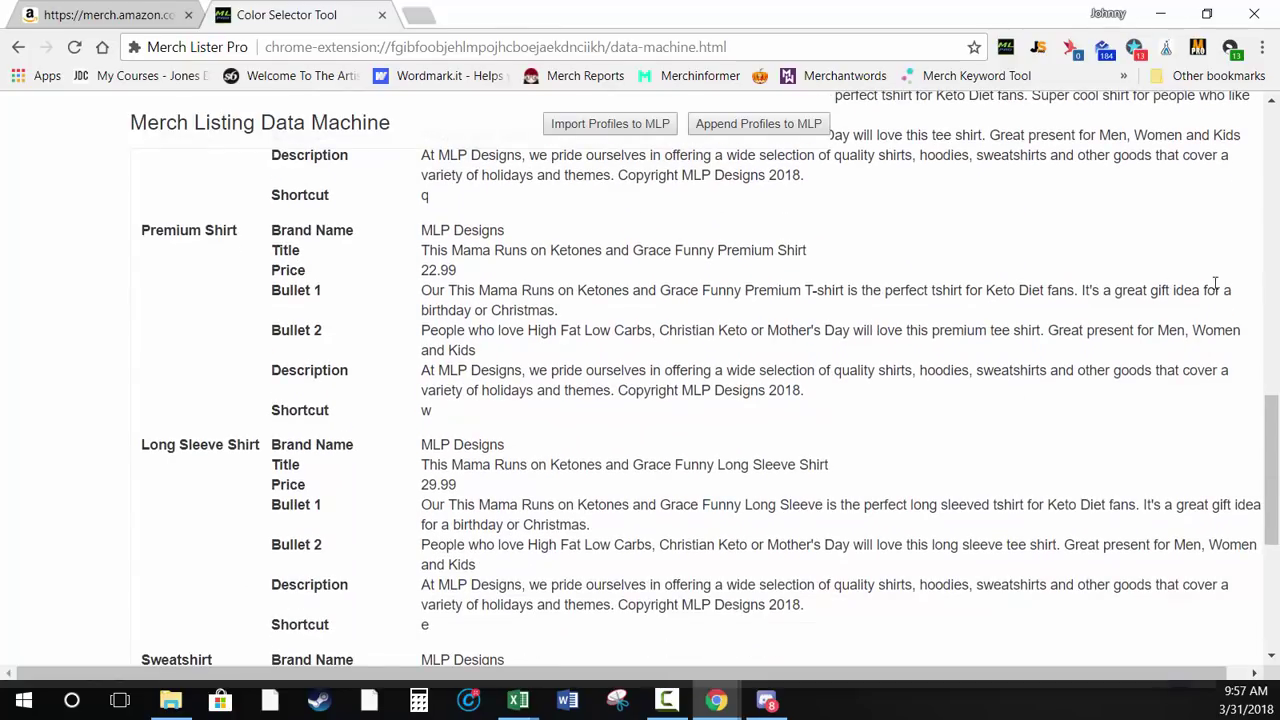
pyautogui.scroll(-1, 1045, 418)
pyautogui.scroll(-1, 1045, 418)
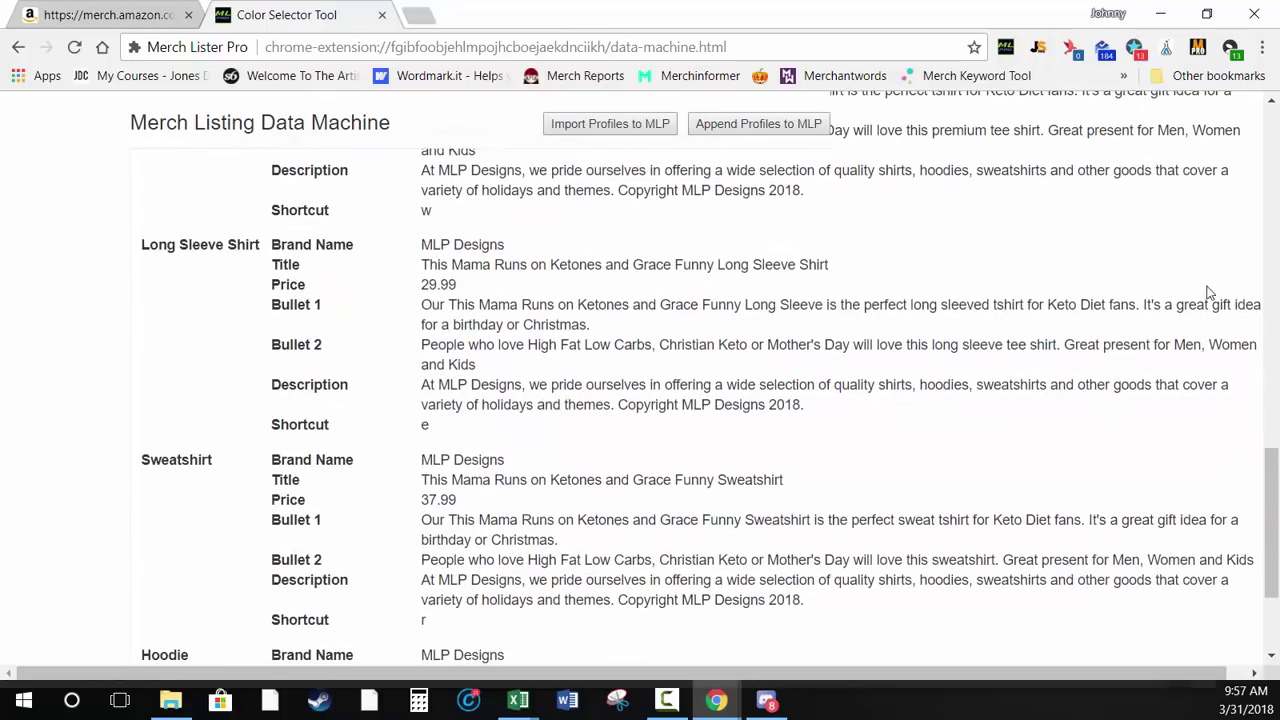
# Look over the Standard Shirt template again together with the brand, keyword entries and character counts
pyautogui.scroll(12, 576, 386)
pyautogui.scroll(-4, 669, 497)
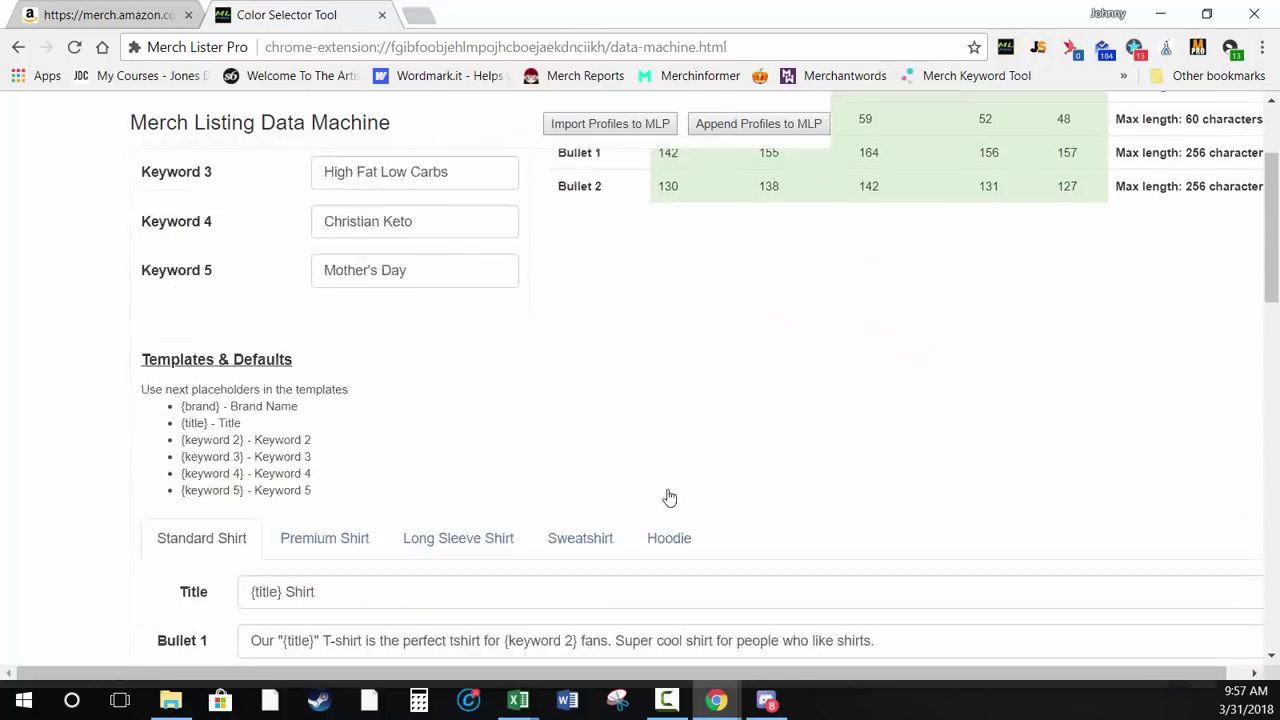
pyautogui.click(322, 214)
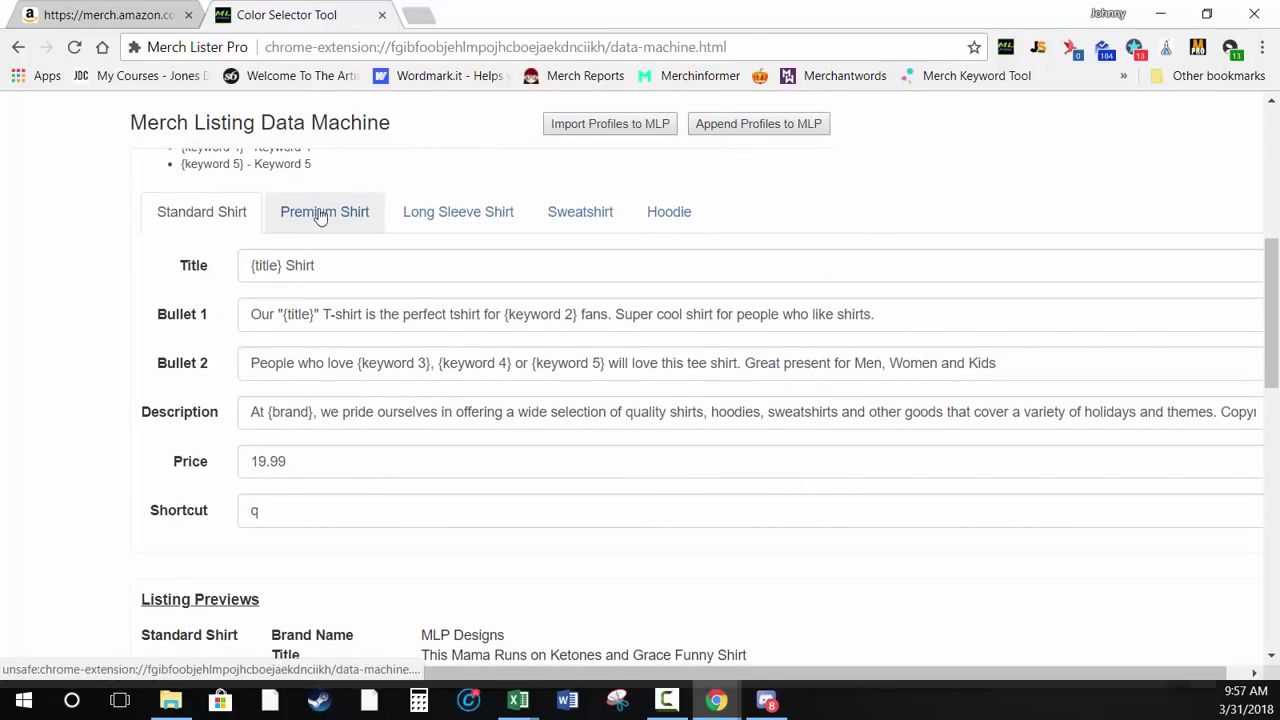
pyautogui.click(201, 216)
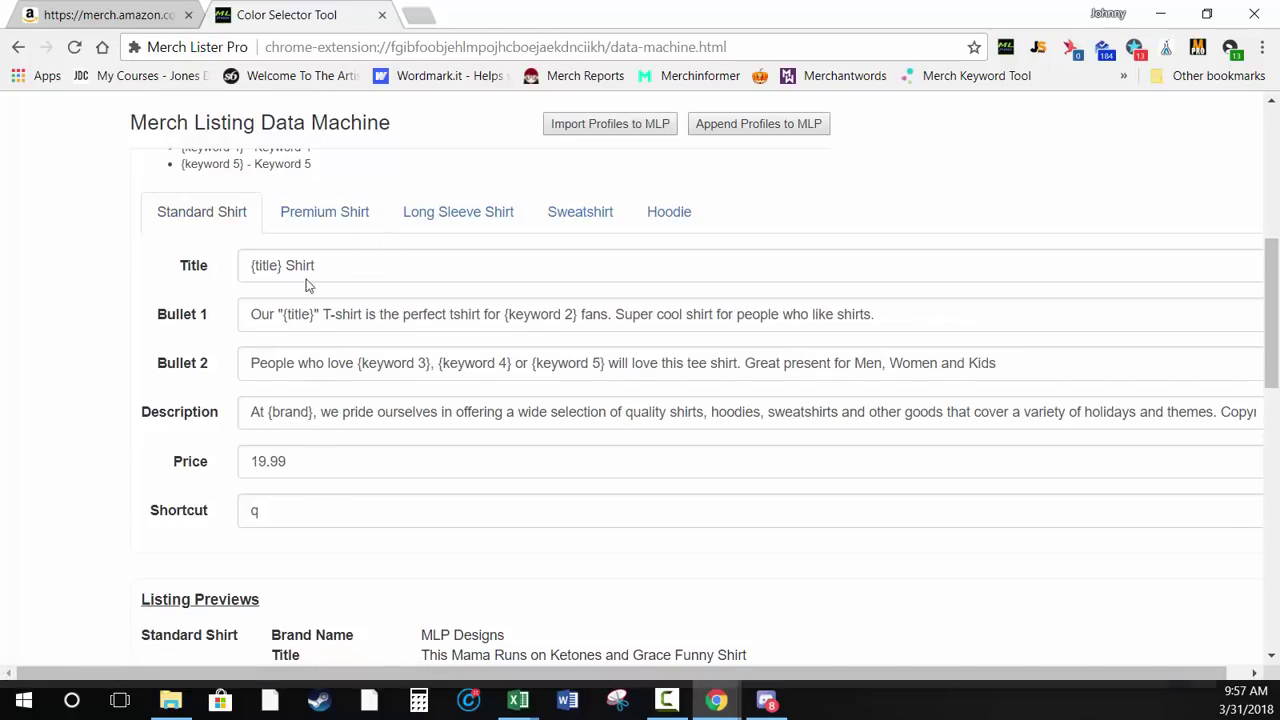
pyautogui.scroll(5, 345, 436)
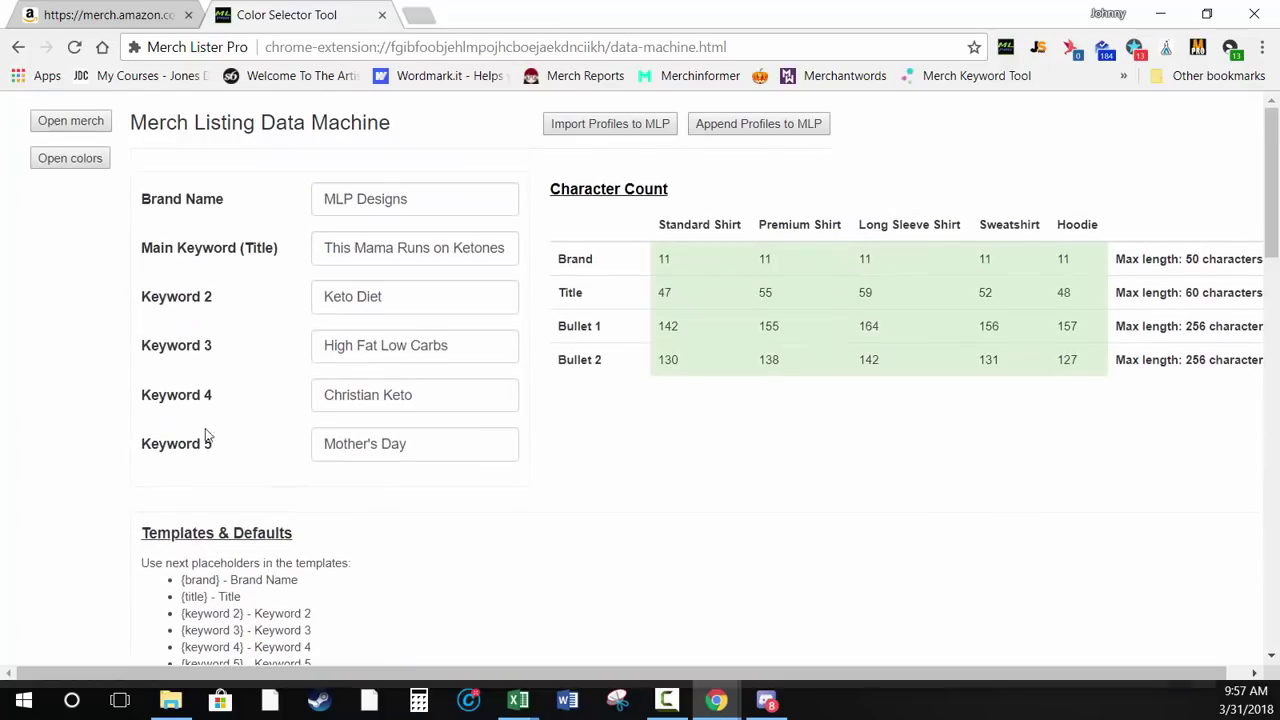
pyautogui.scroll(-4, 422, 491)
pyautogui.scroll(-2, 508, 466)
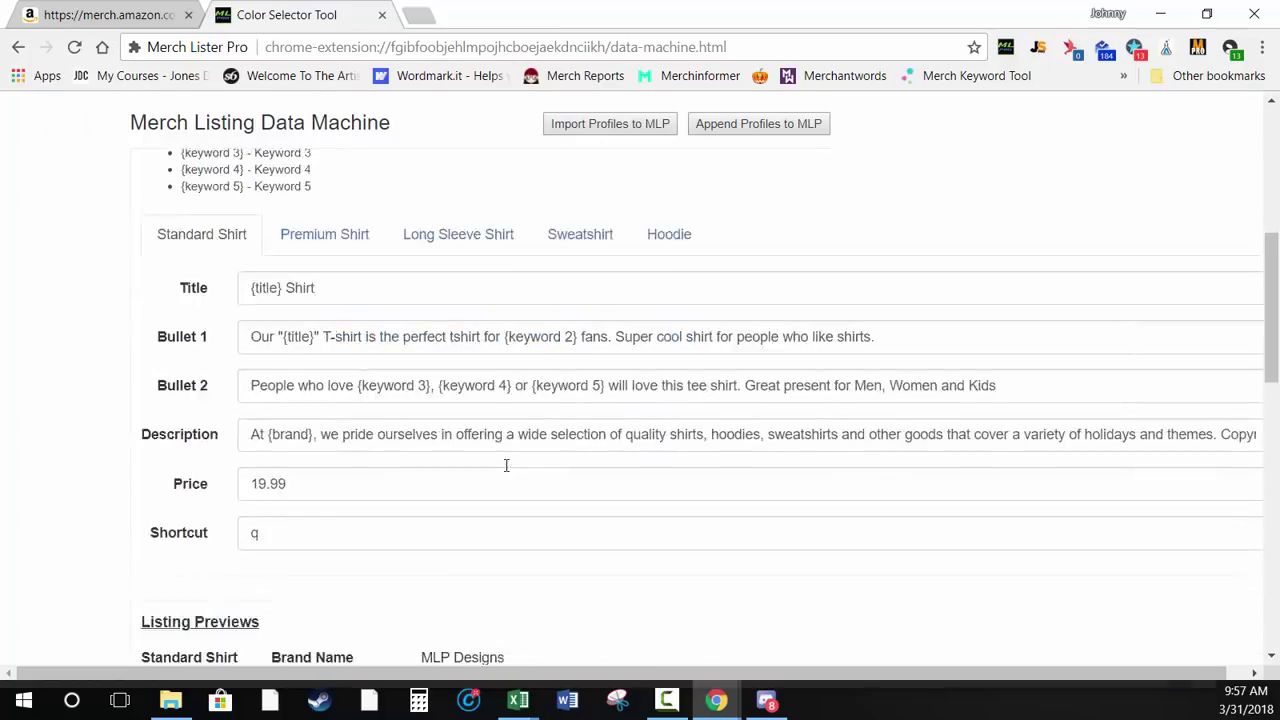
pyautogui.scroll(4, 485, 470)
pyautogui.scroll(2, 485, 477)
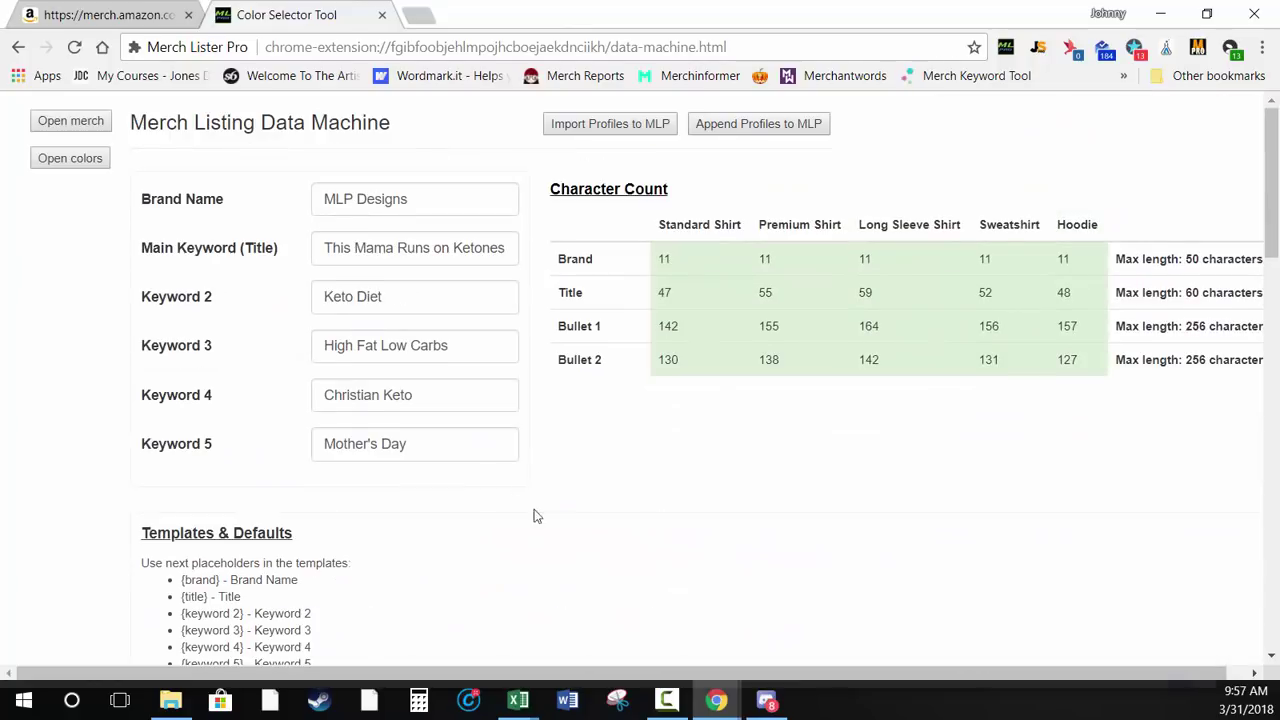
# Set the Standard Shirt template's shortcut to q and its price to 22.97
pyautogui.scroll(-3, 540, 515)
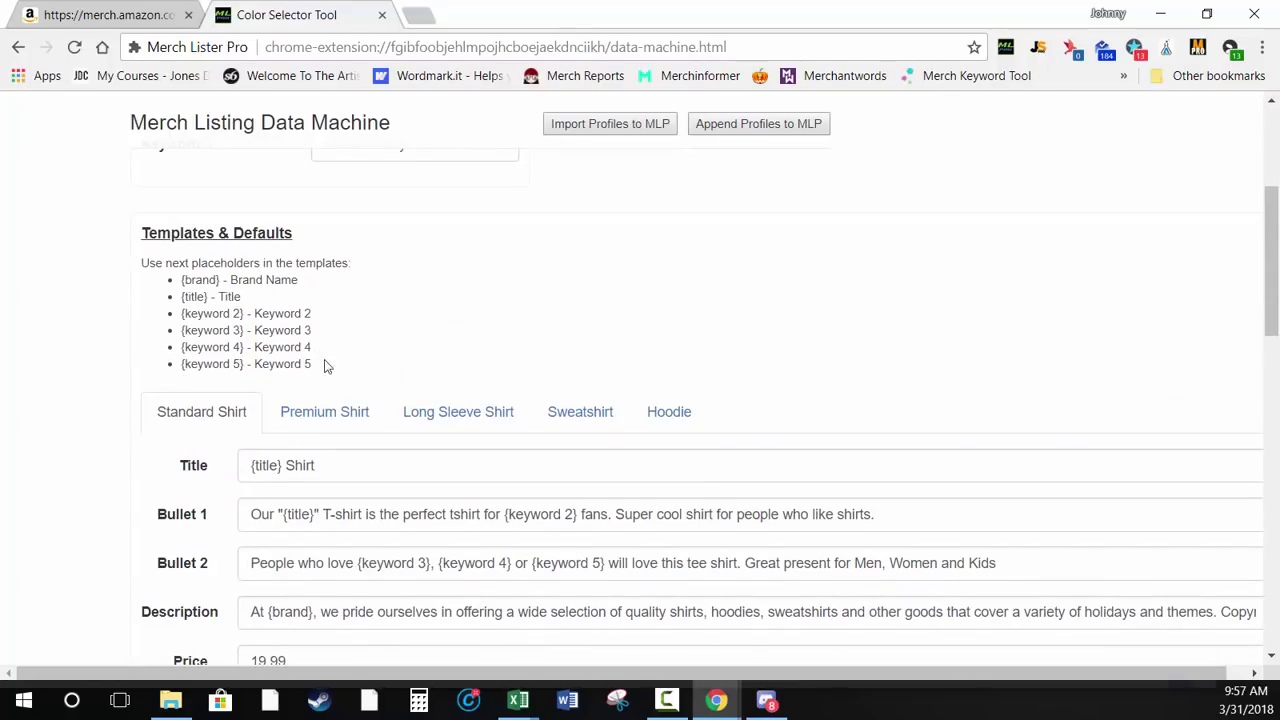
pyautogui.scroll(-1, 349, 449)
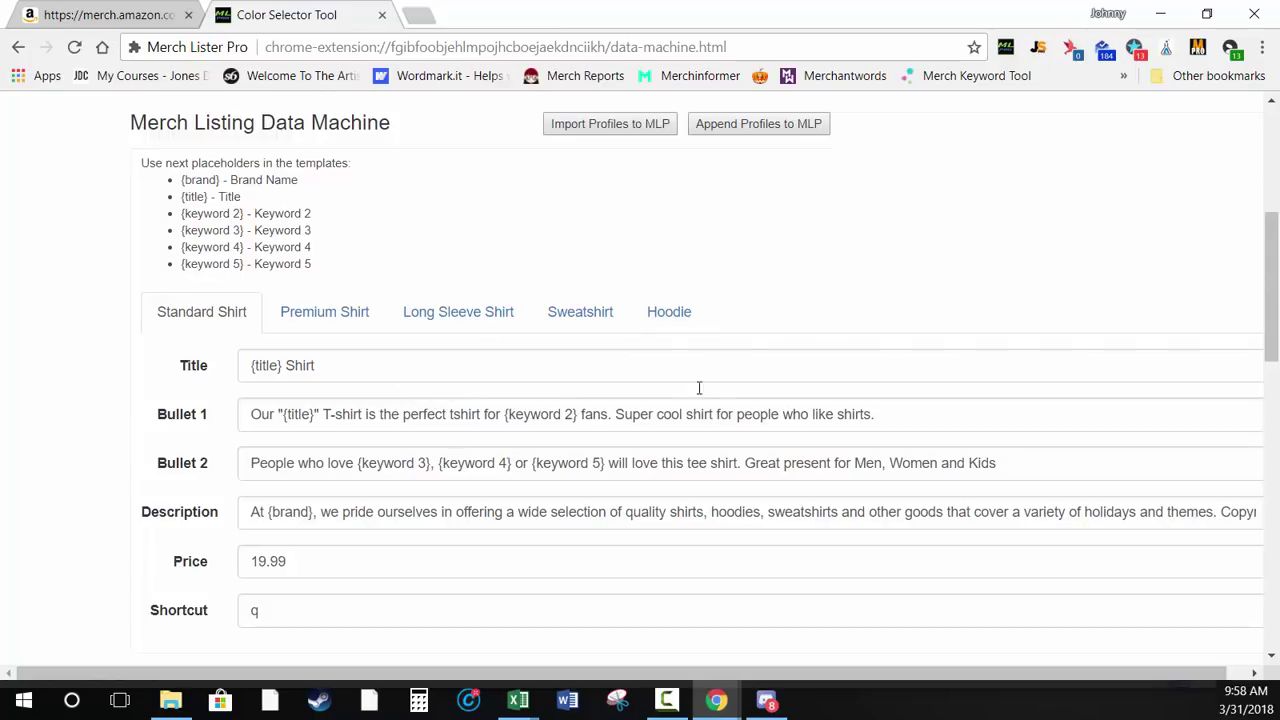
pyautogui.scroll(-2, 466, 451)
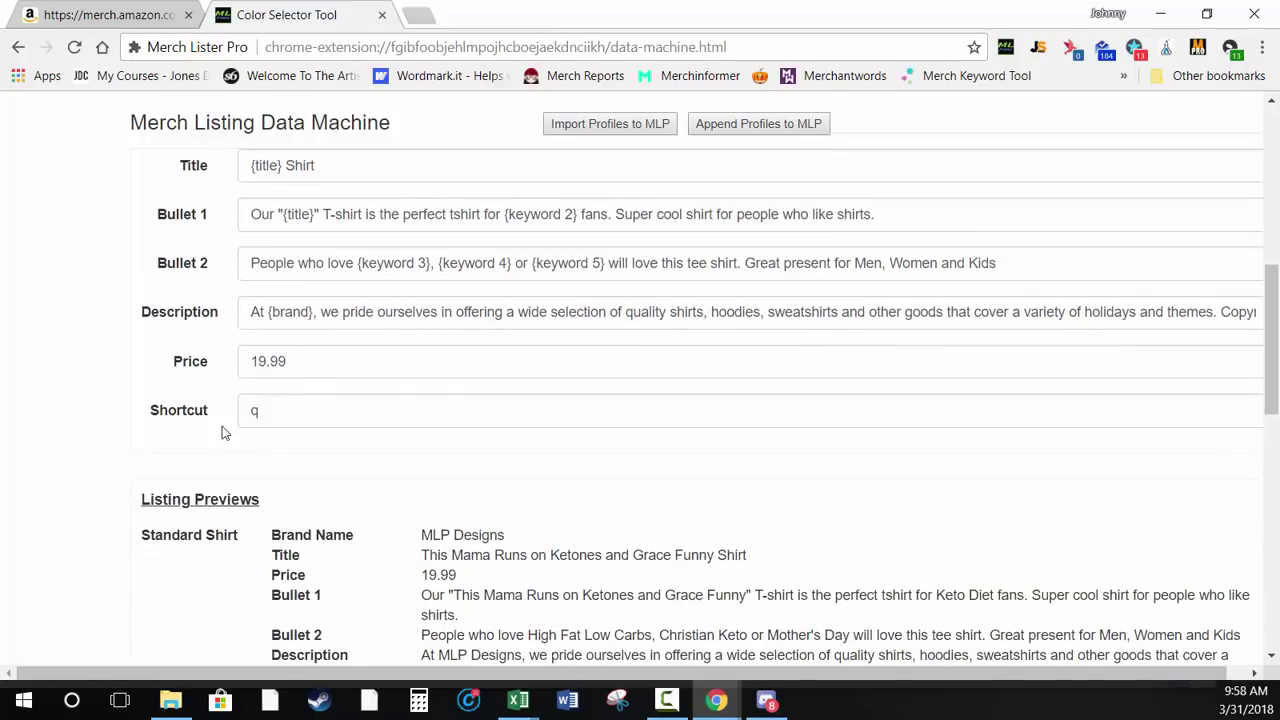
pyautogui.scroll(3, 241, 436)
pyautogui.scroll(-3, 241, 436)
pyautogui.moveTo(280, 410); pyautogui.dragTo(255, 453)
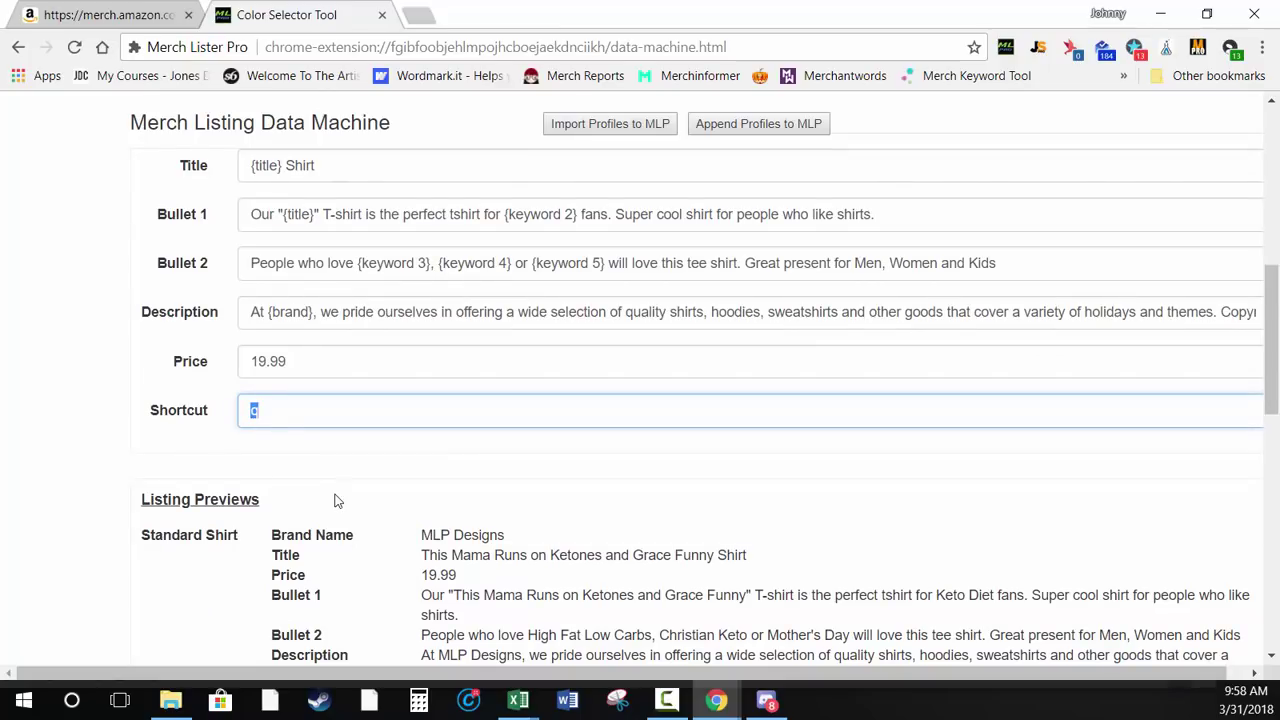
pyautogui.write('q')
pyautogui.moveTo(300, 366); pyautogui.dragTo(253, 378)
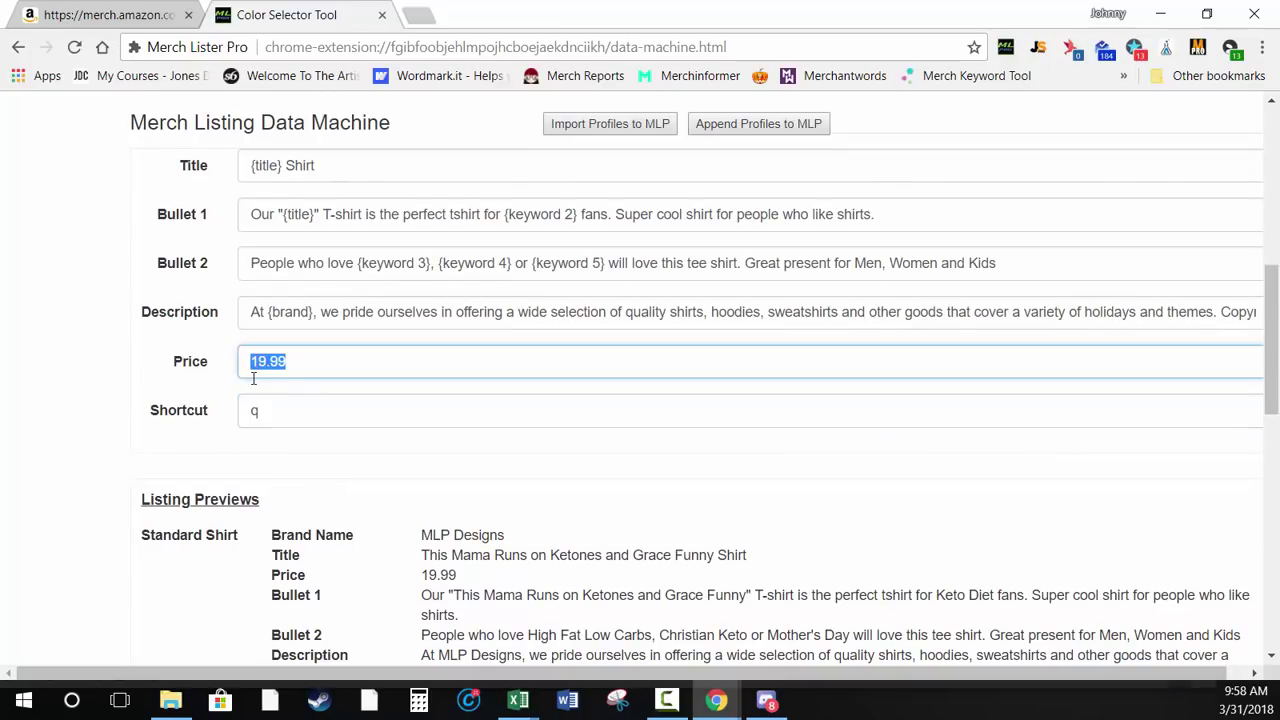
pyautogui.write('22.97')
# Set the Premium Shirt template's price to 26.97 and check the prices in the listing previews
pyautogui.scroll(1, 400, 395)
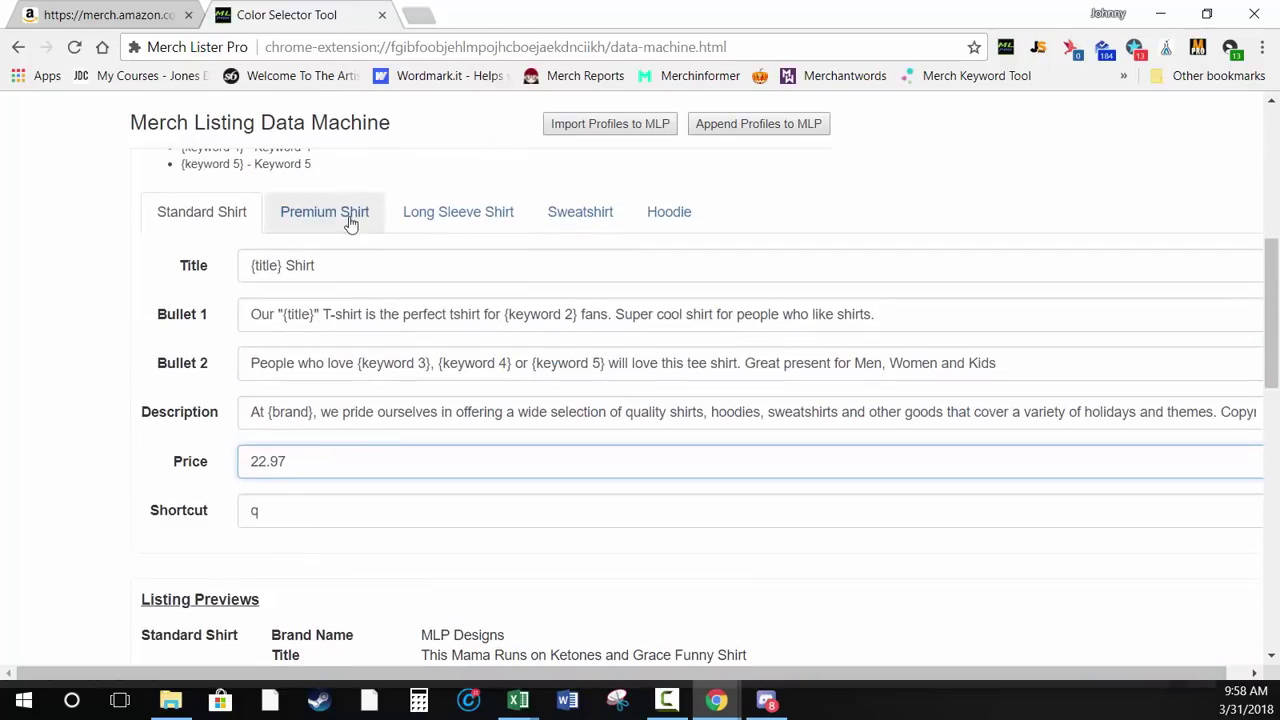
pyautogui.click(345, 218)
pyautogui.moveTo(314, 466); pyautogui.dragTo(197, 485)
pyautogui.write('26.97')
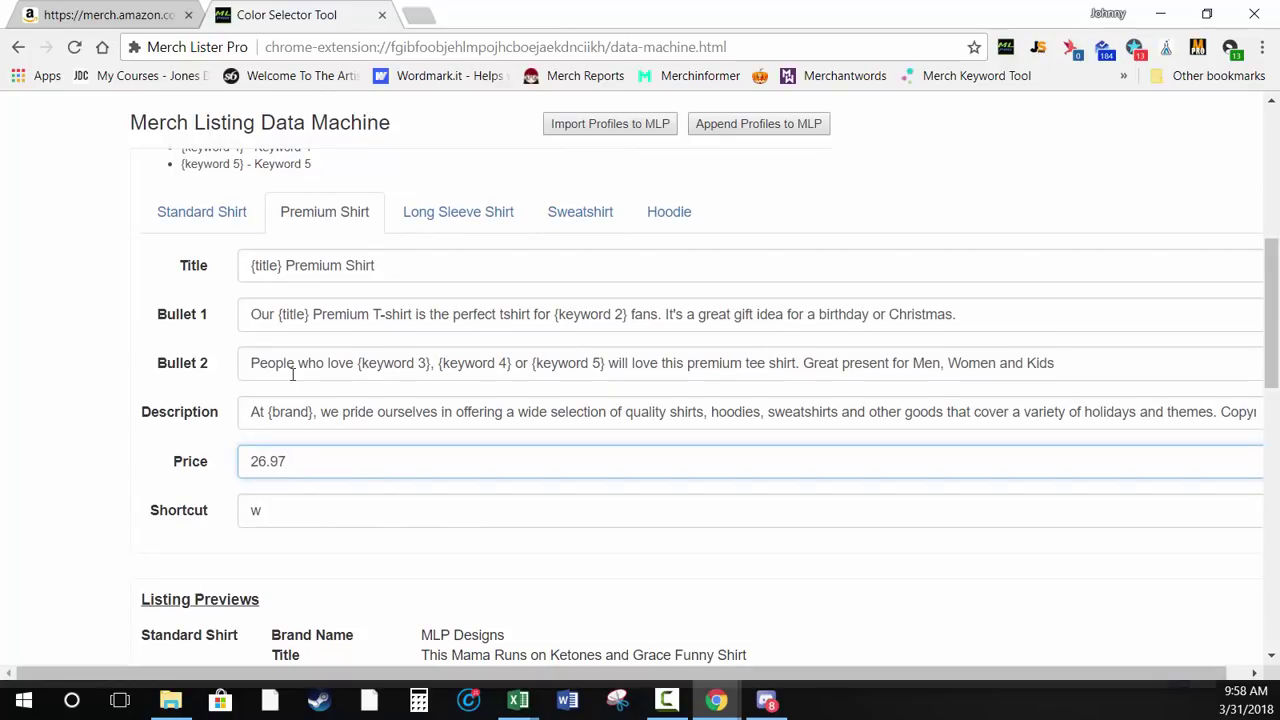
pyautogui.click(500, 612)
pyautogui.scroll(-7, 500, 612)
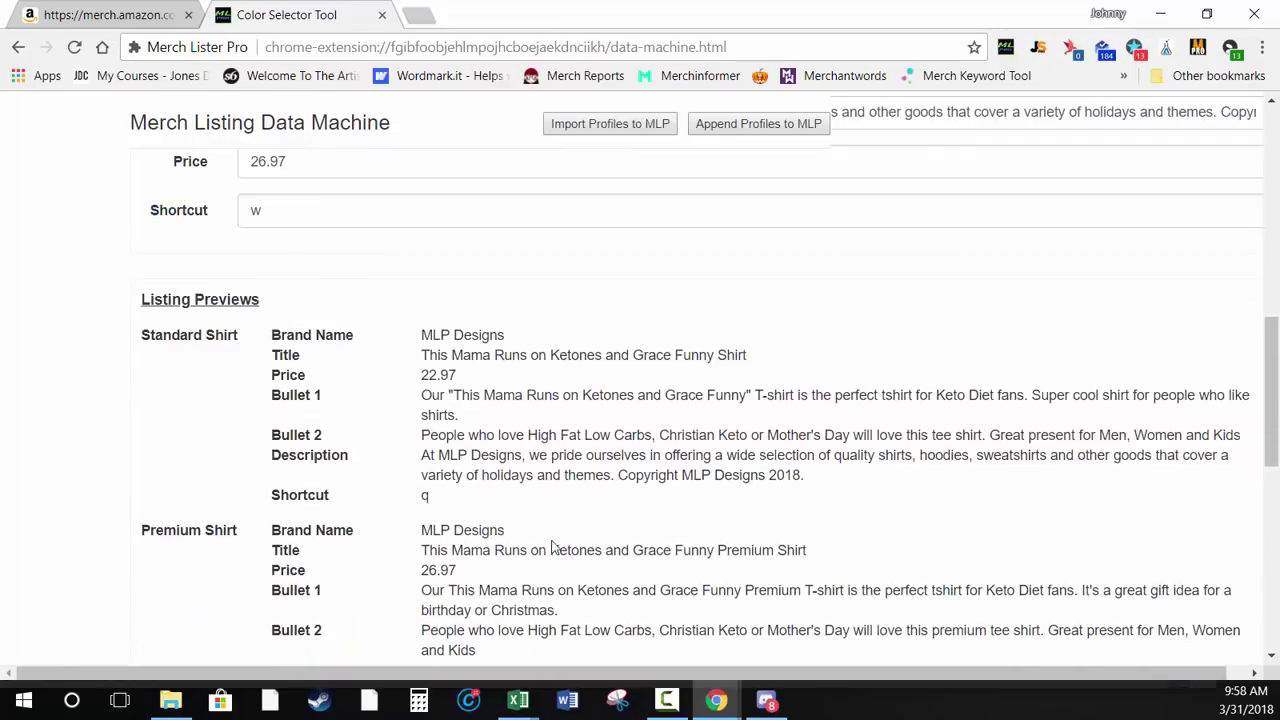
pyautogui.scroll(6, 535, 467)
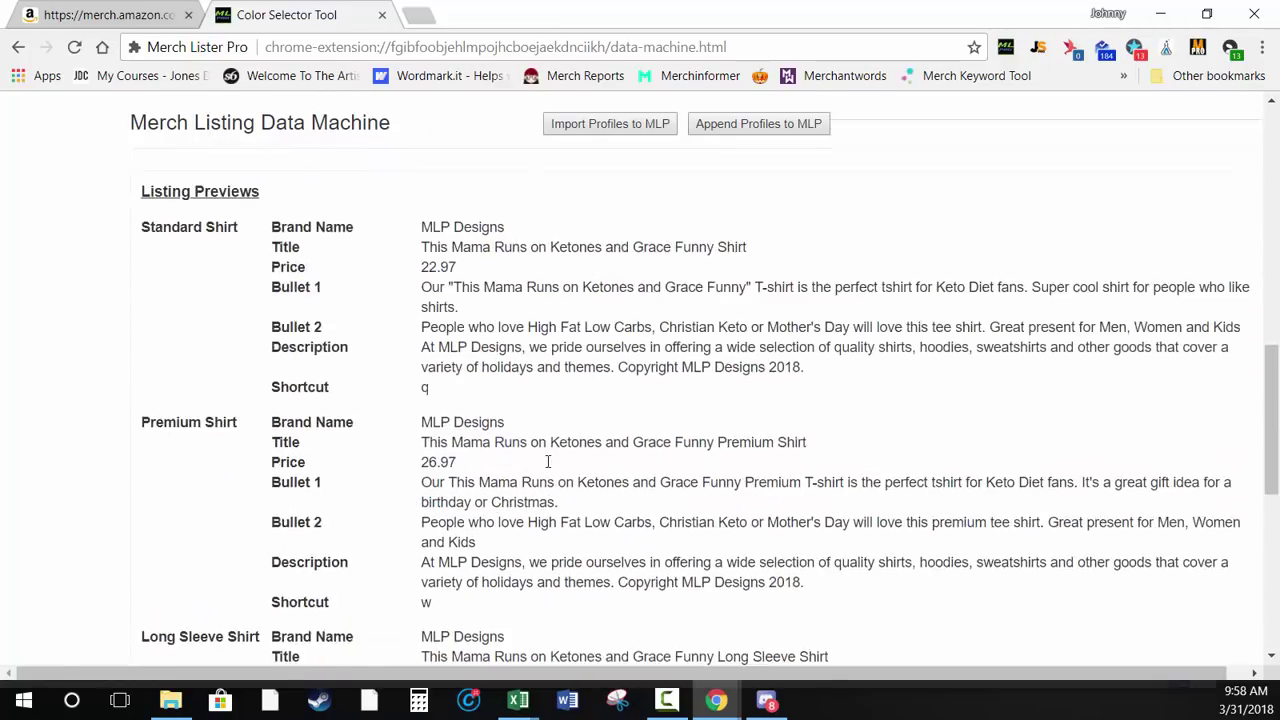
pyautogui.scroll(3, 548, 467)
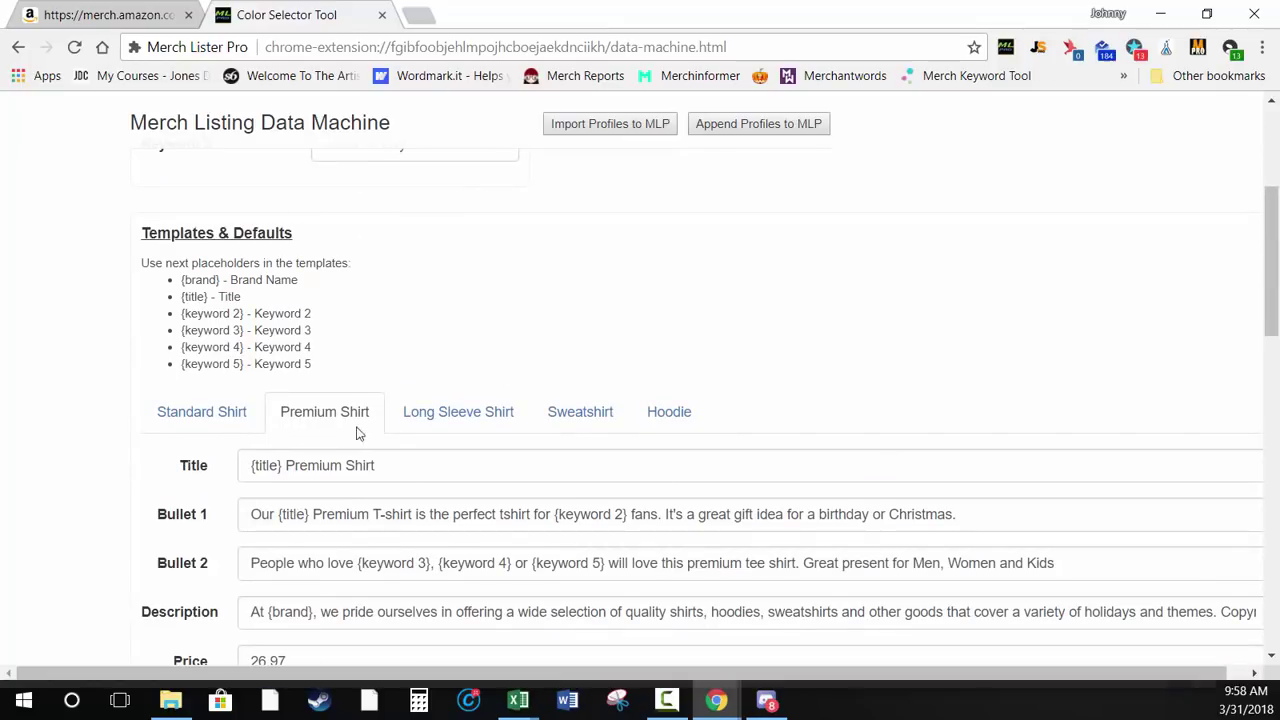
# Insert a {keyword 2} placeholder after "gift idea" in the Premium Shirt's Bullet 1 template
pyautogui.scroll(-1, 599, 485)
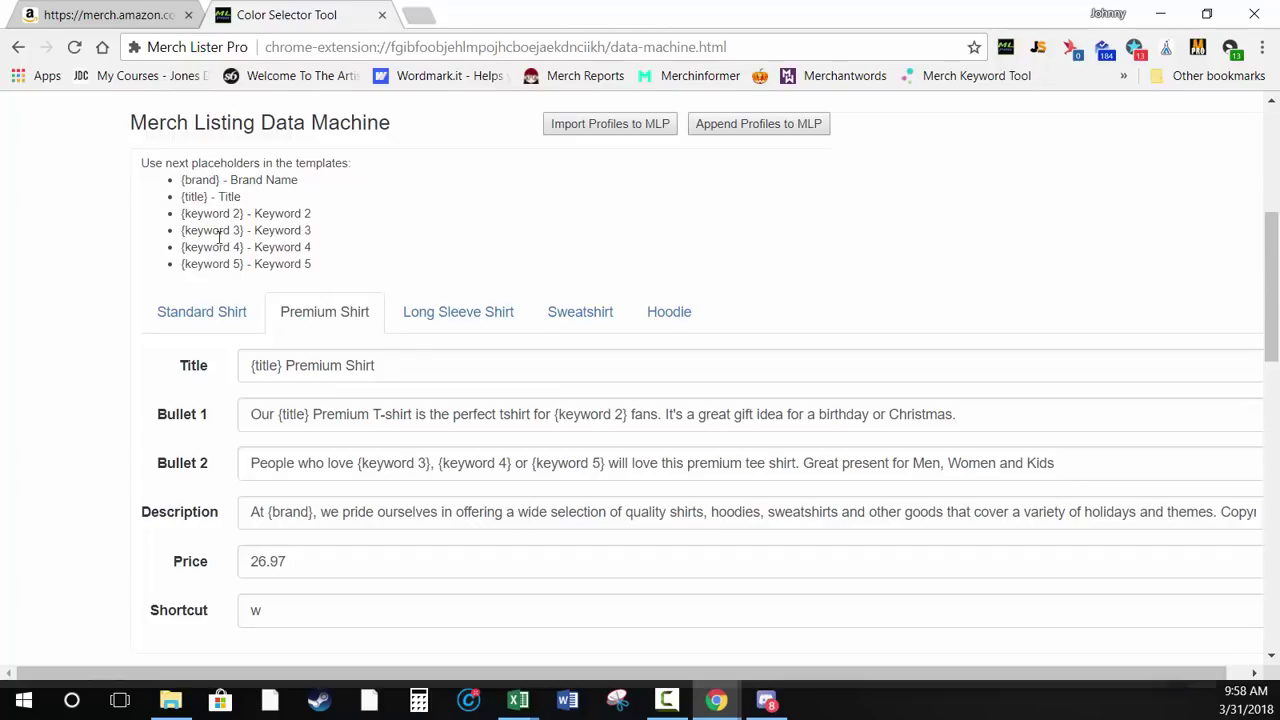
pyautogui.click(782, 413)
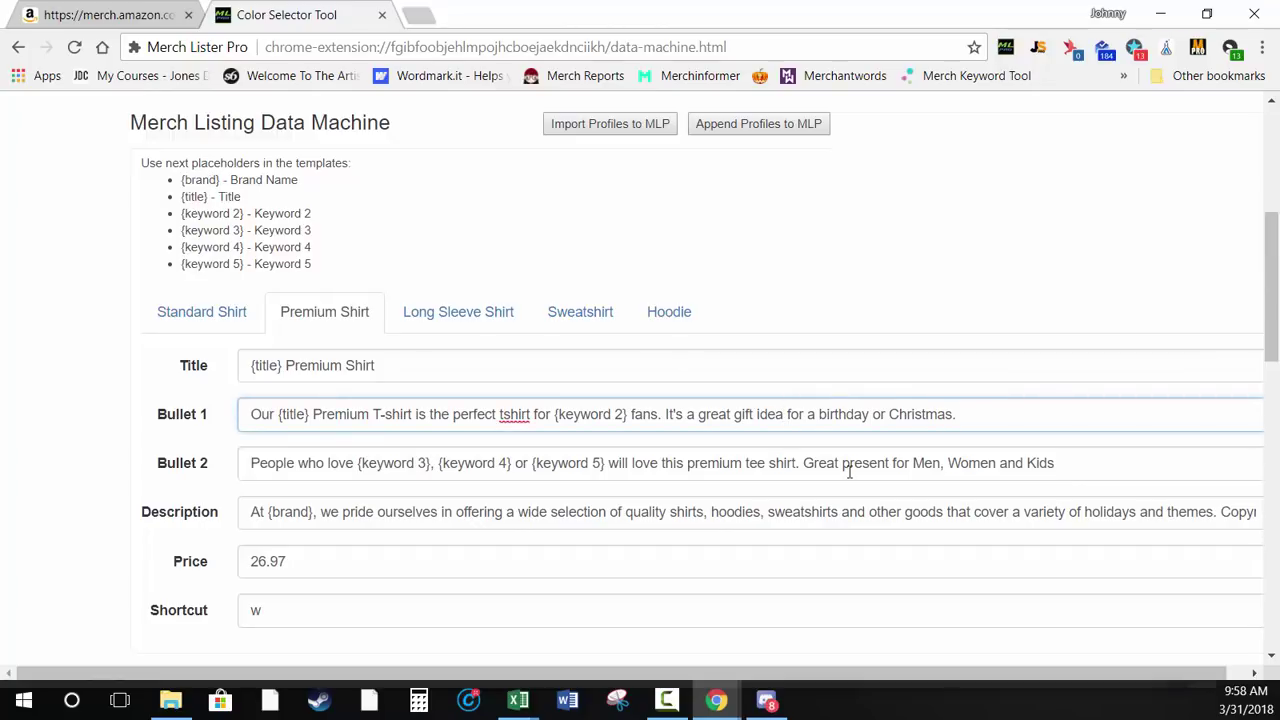
pyautogui.write('{')
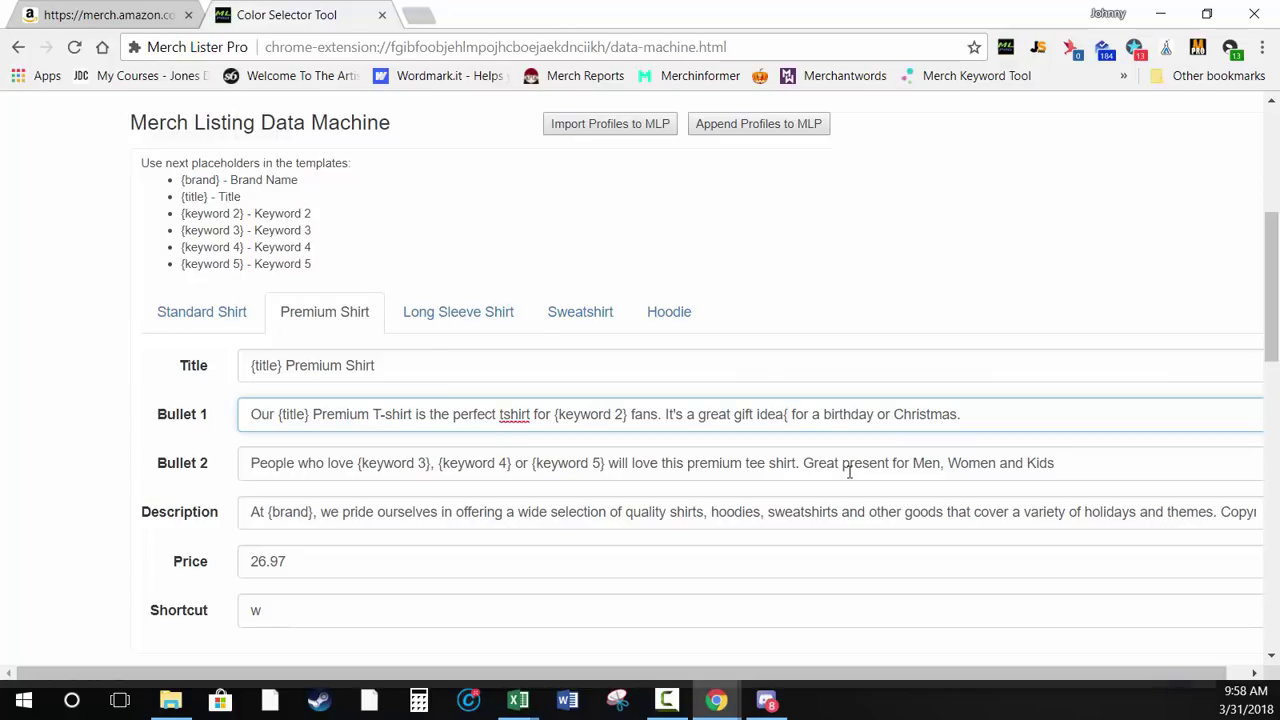
pyautogui.write('{')
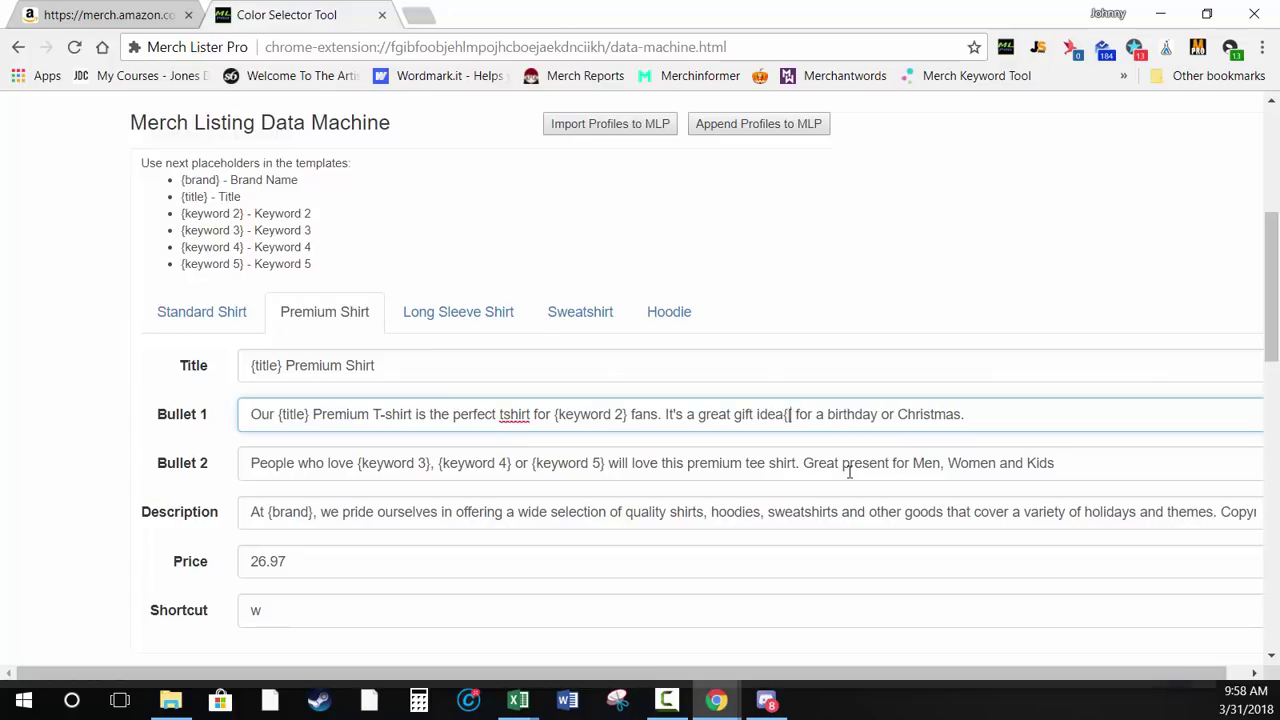
pyautogui.press('BackSpace')
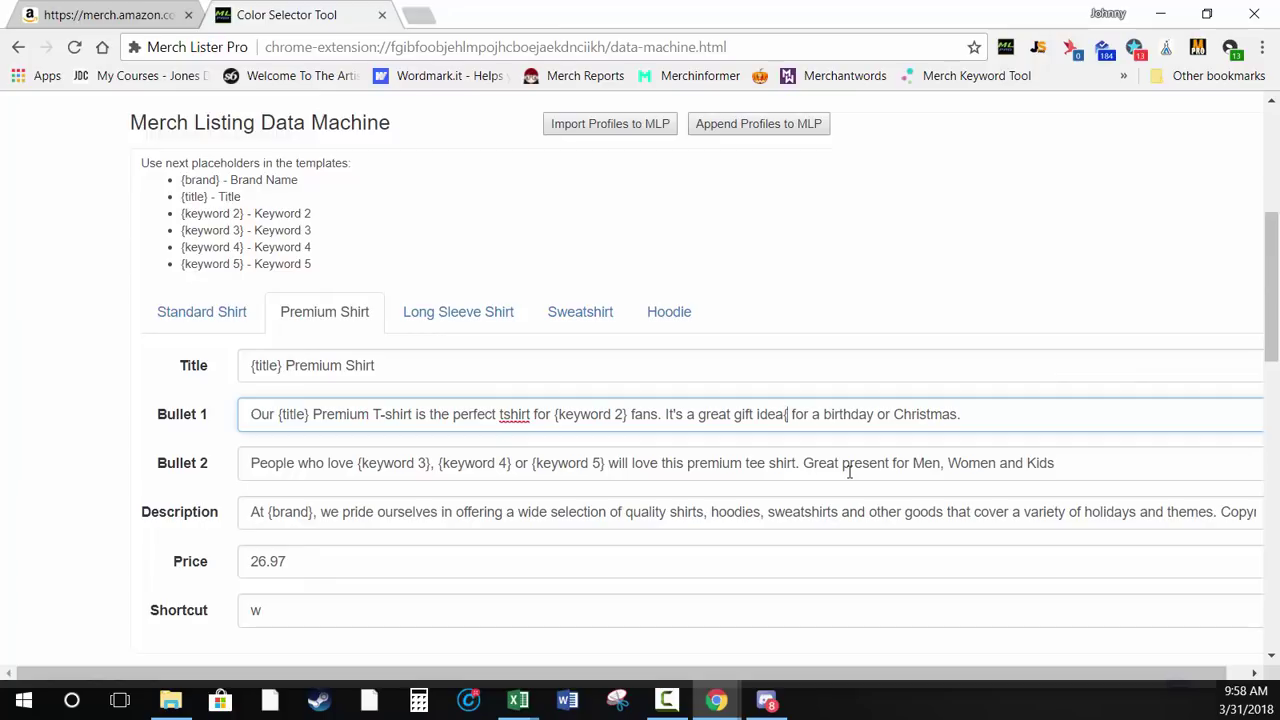
pyautogui.write('{')
pyautogui.press('BackSpace')
pyautogui.write('yword')
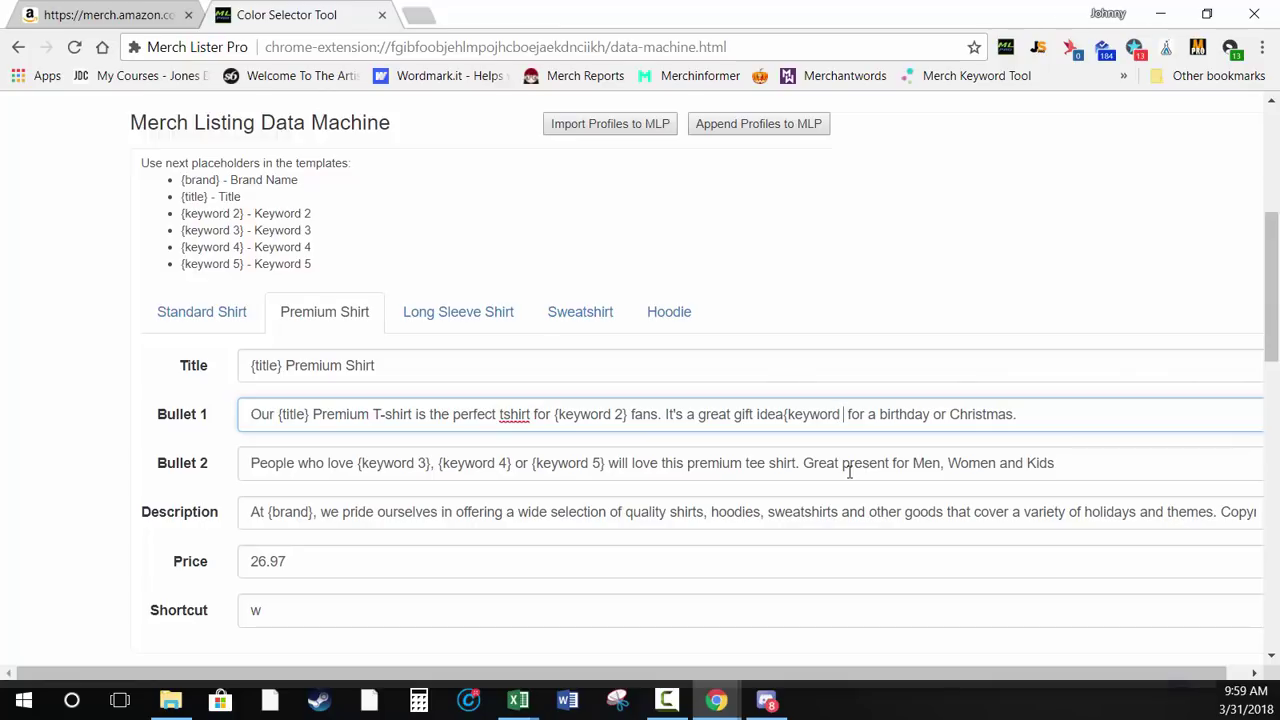
pyautogui.write(' 2 ')
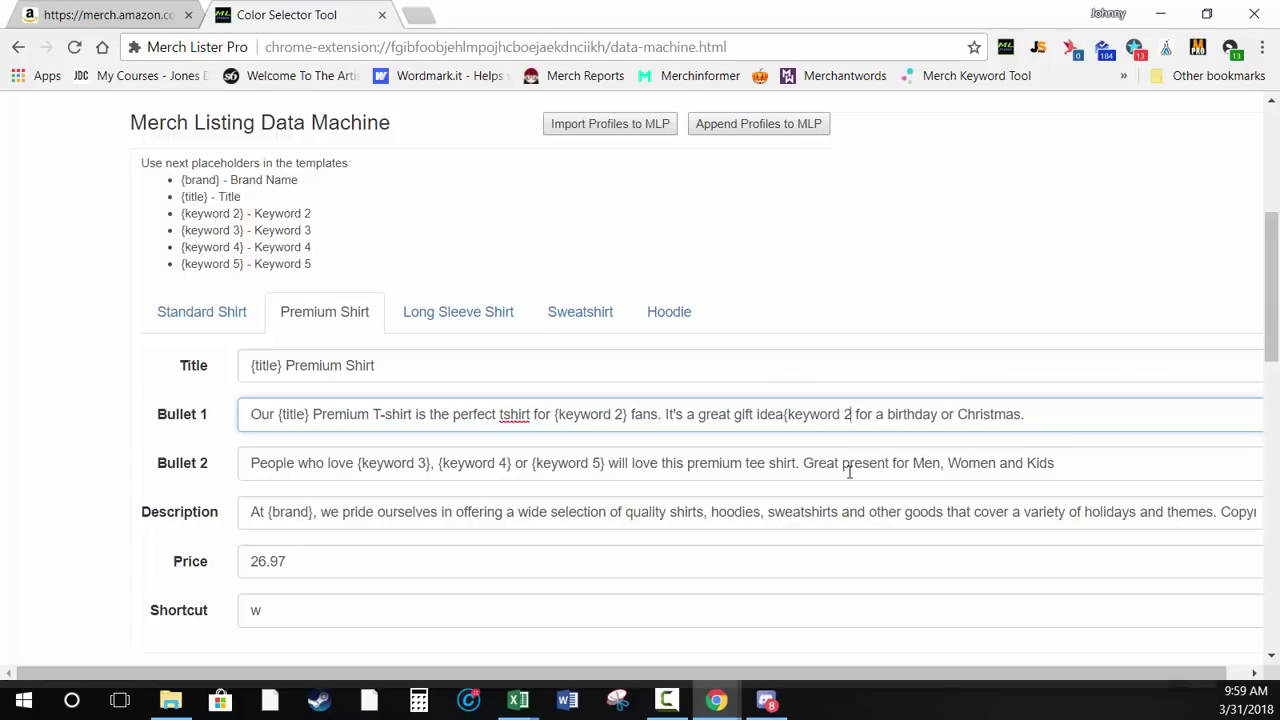
pyautogui.write('}')
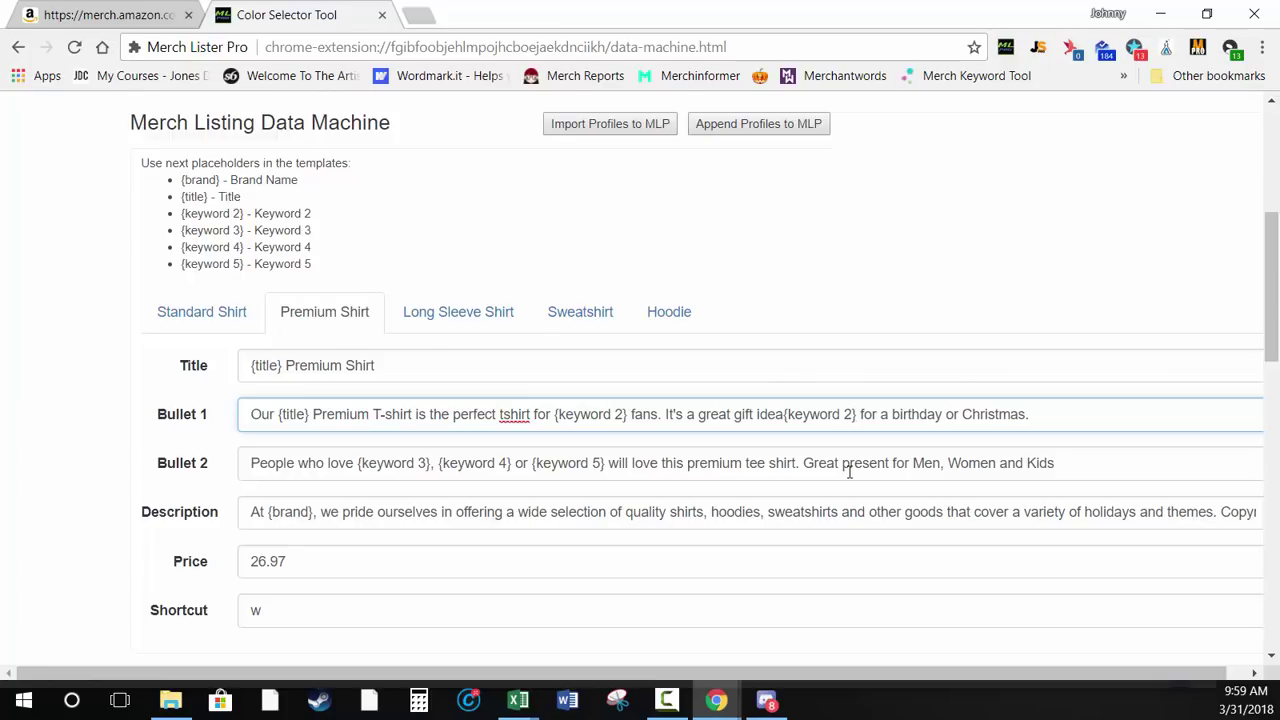
# Add a space before the {keyword 2} placeholder following "gift idea" in the Premium Shirt's Bullet 1 and check the listing preview
pyautogui.scroll(-4, 833, 405)
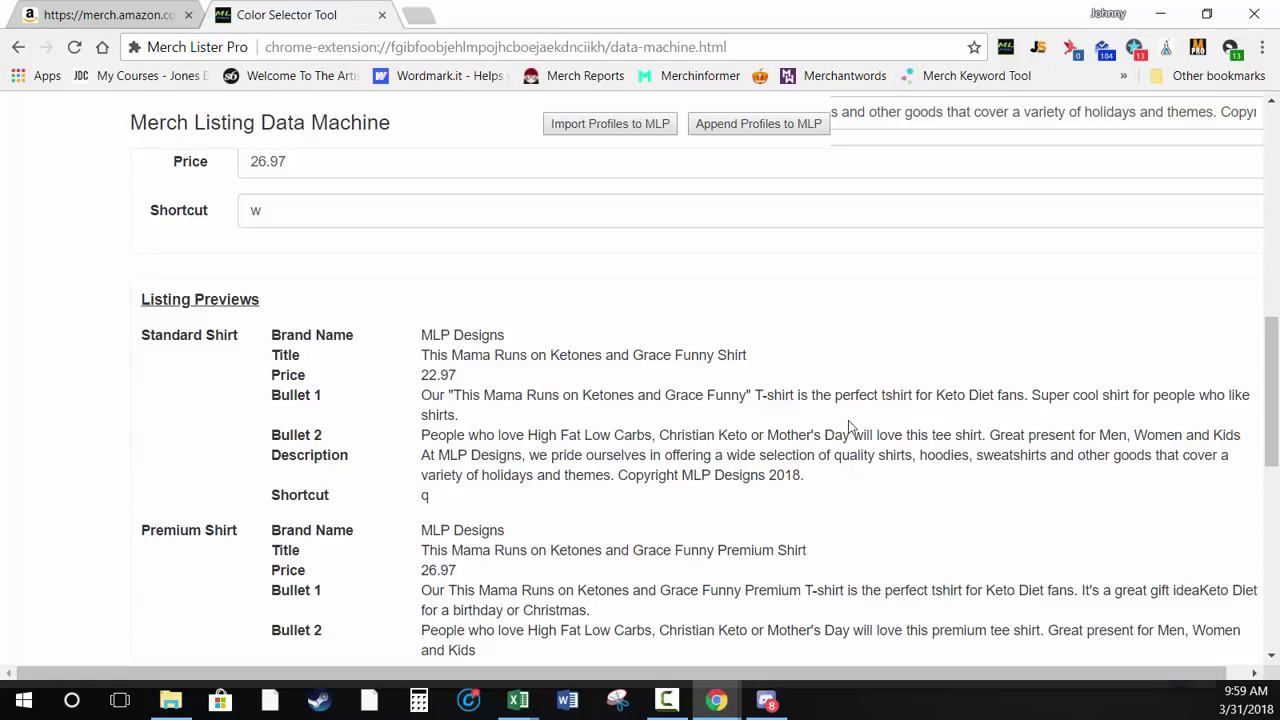
pyautogui.scroll(4, 826, 414)
pyautogui.scroll(4, 610, 418)
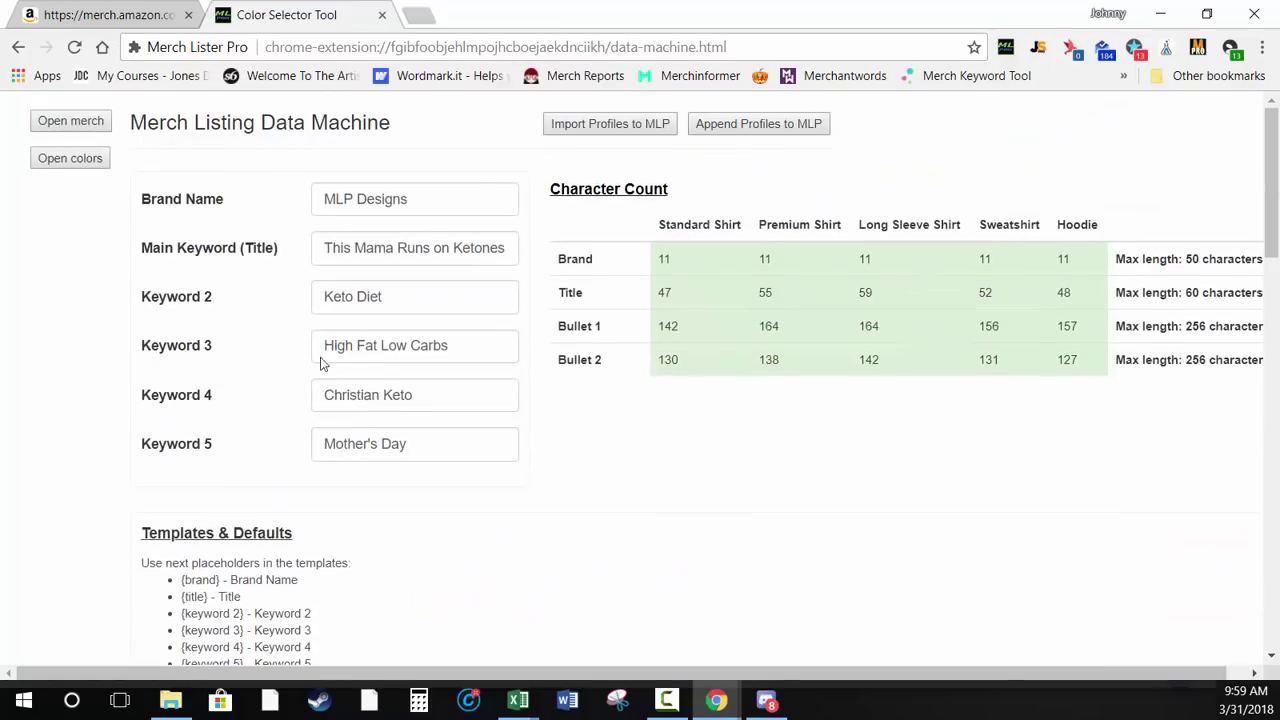
pyautogui.scroll(-4, 369, 294)
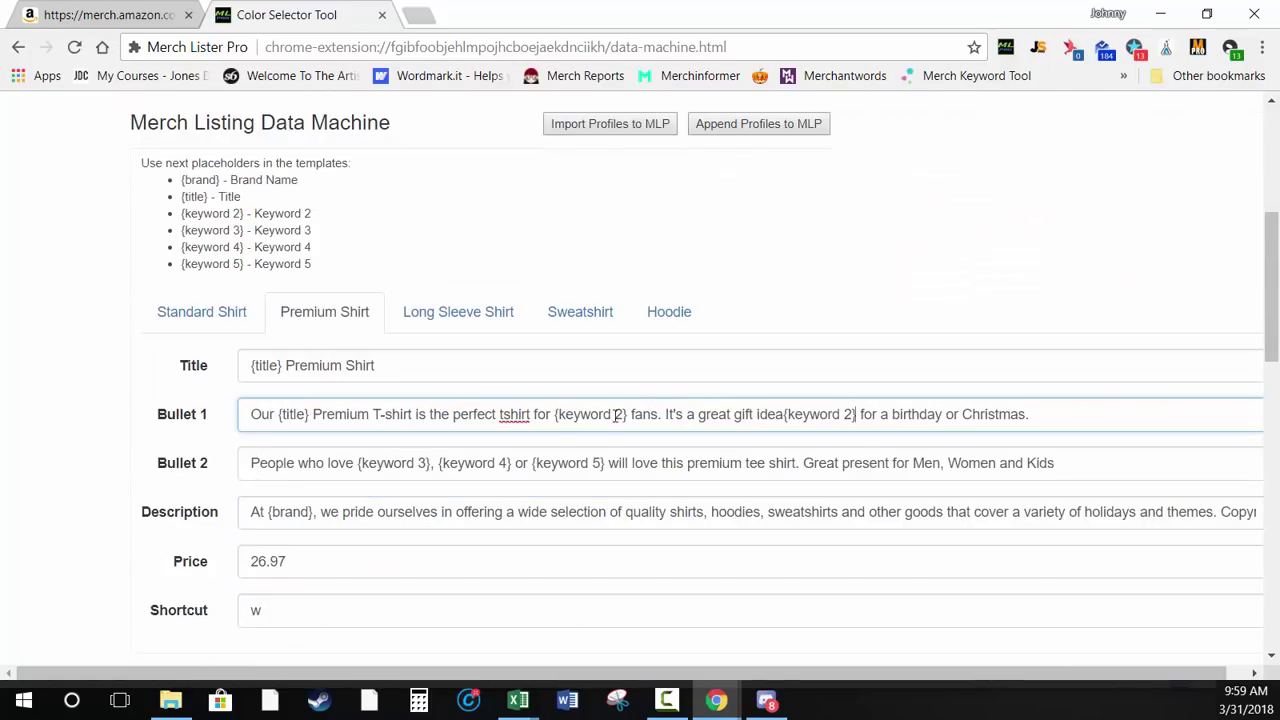
pyautogui.scroll(-5, 557, 414)
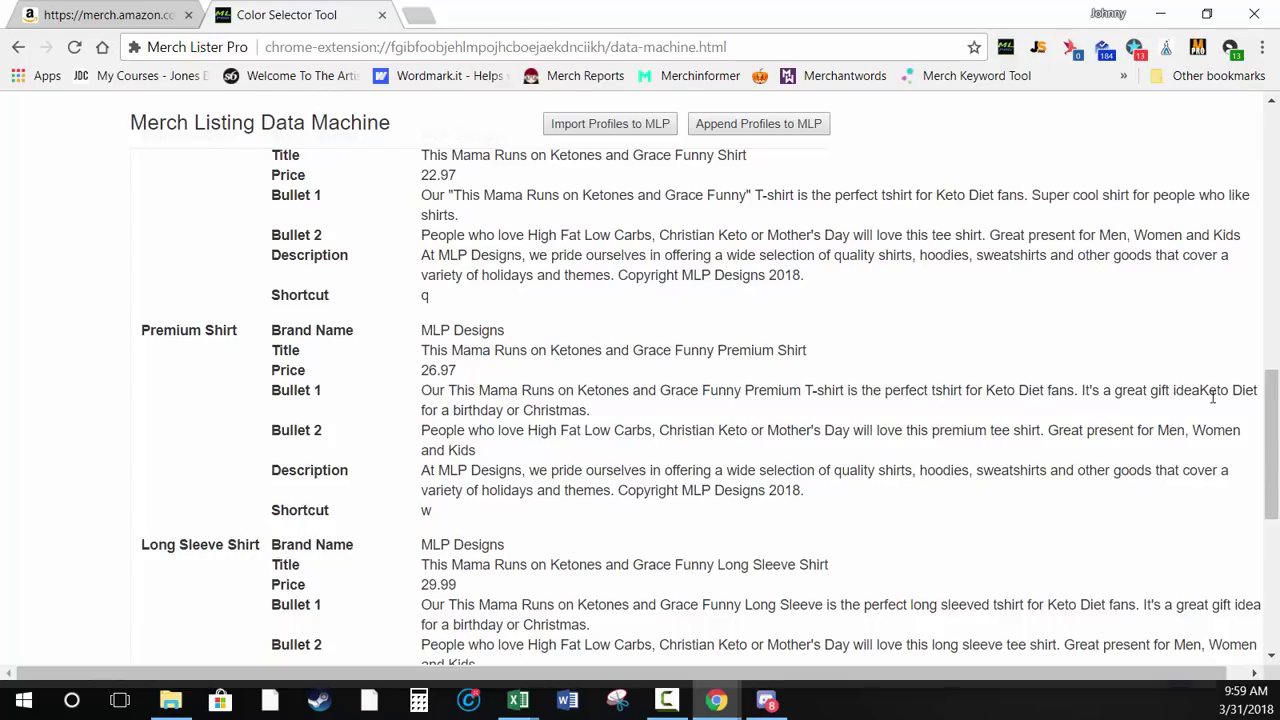
pyautogui.scroll(7, 1130, 410)
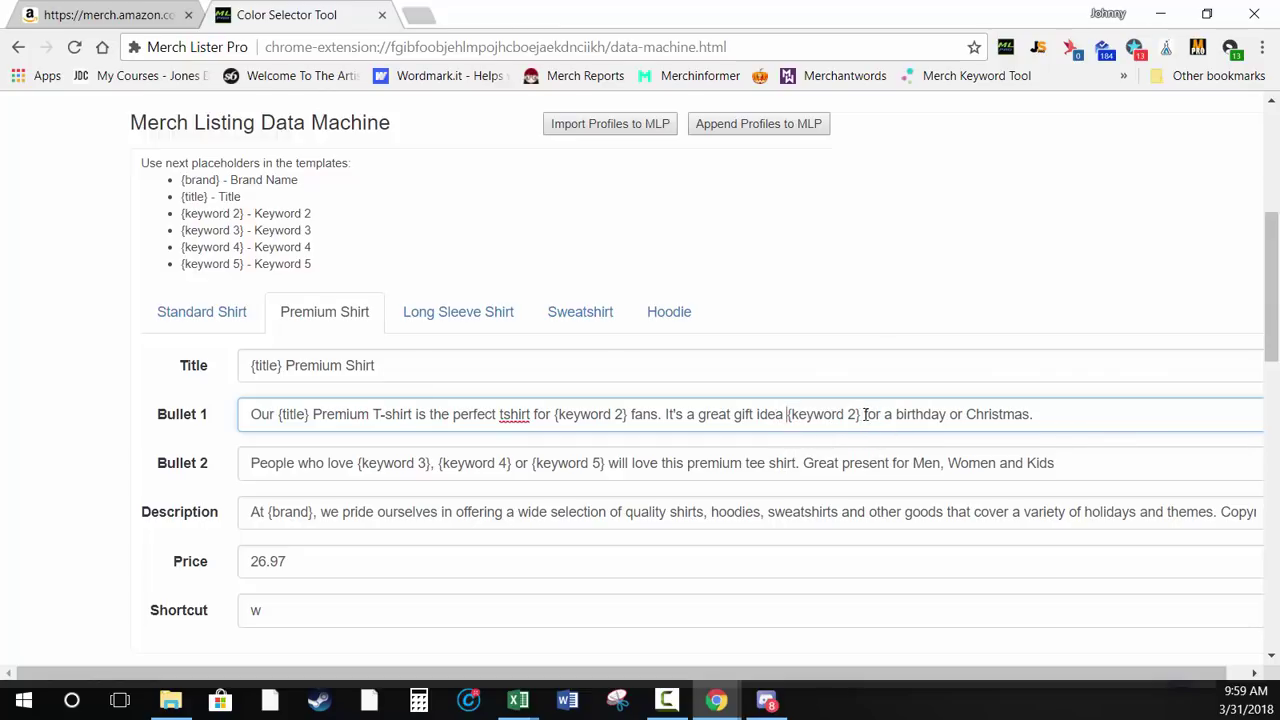
pyautogui.scroll(-6, 999, 480)
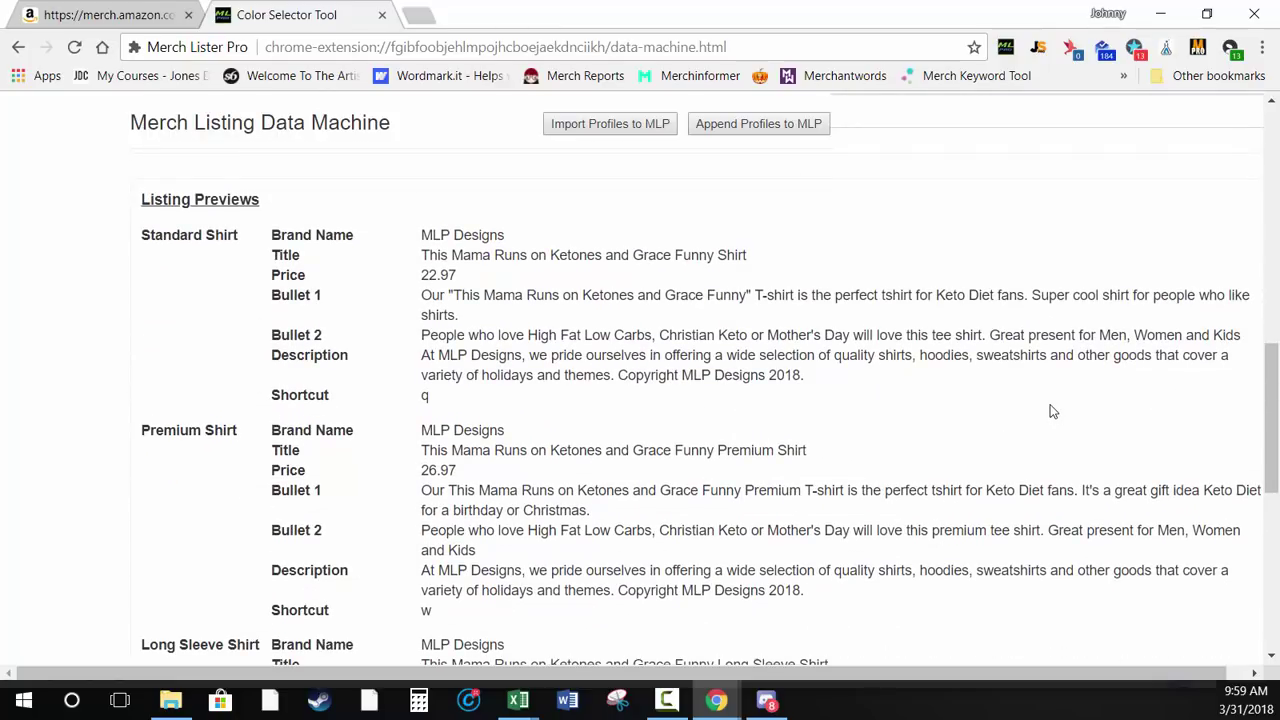
pyautogui.scroll(-1, 1025, 413)
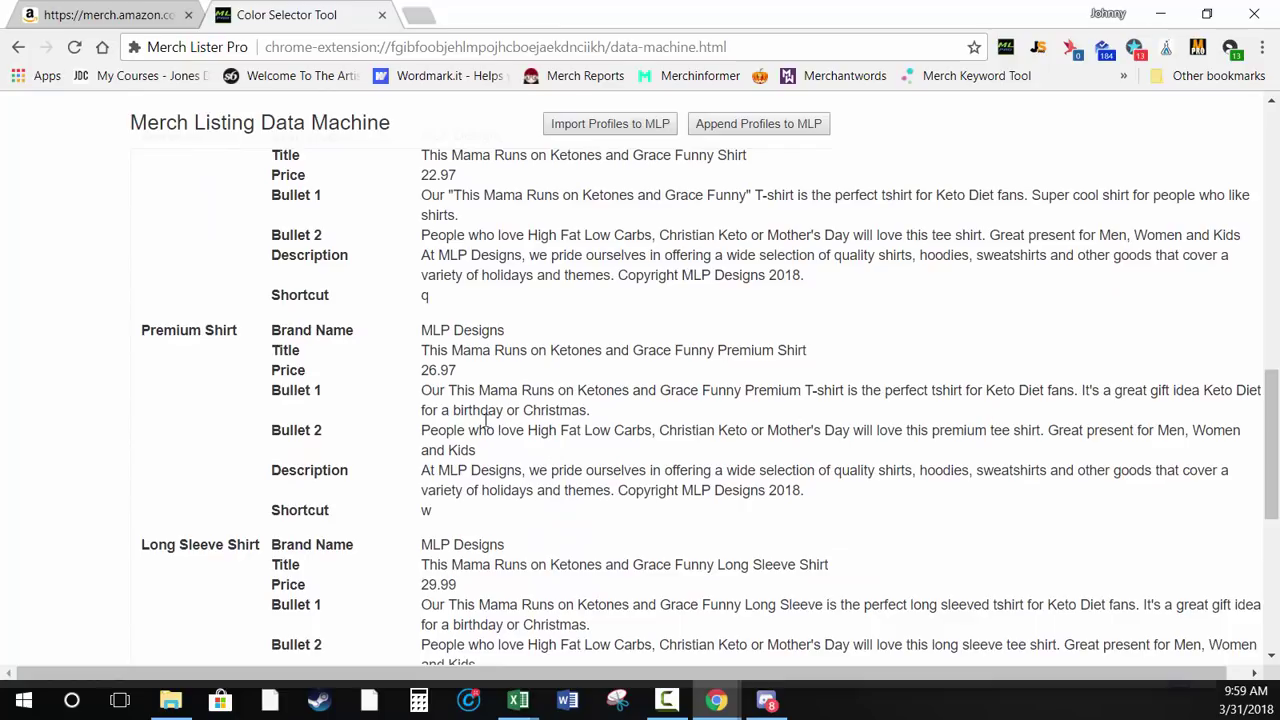
pyautogui.scroll(7, 735, 392)
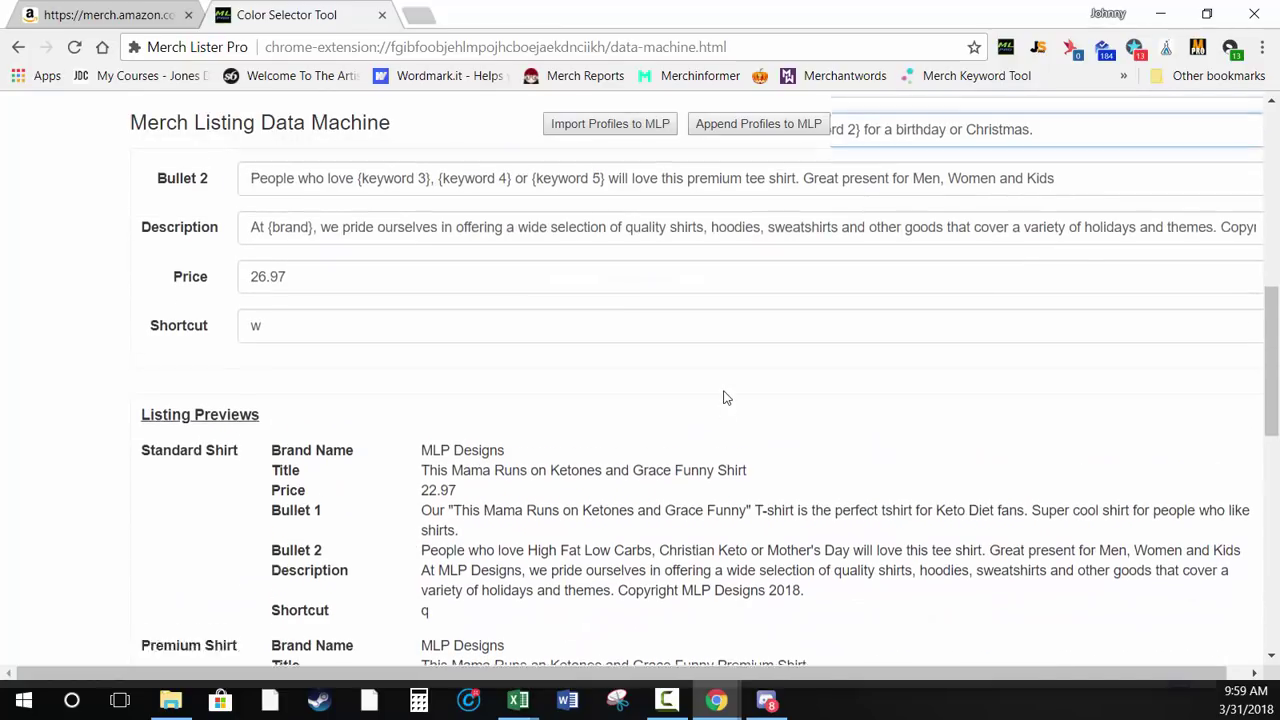
pyautogui.scroll(-2, 857, 410)
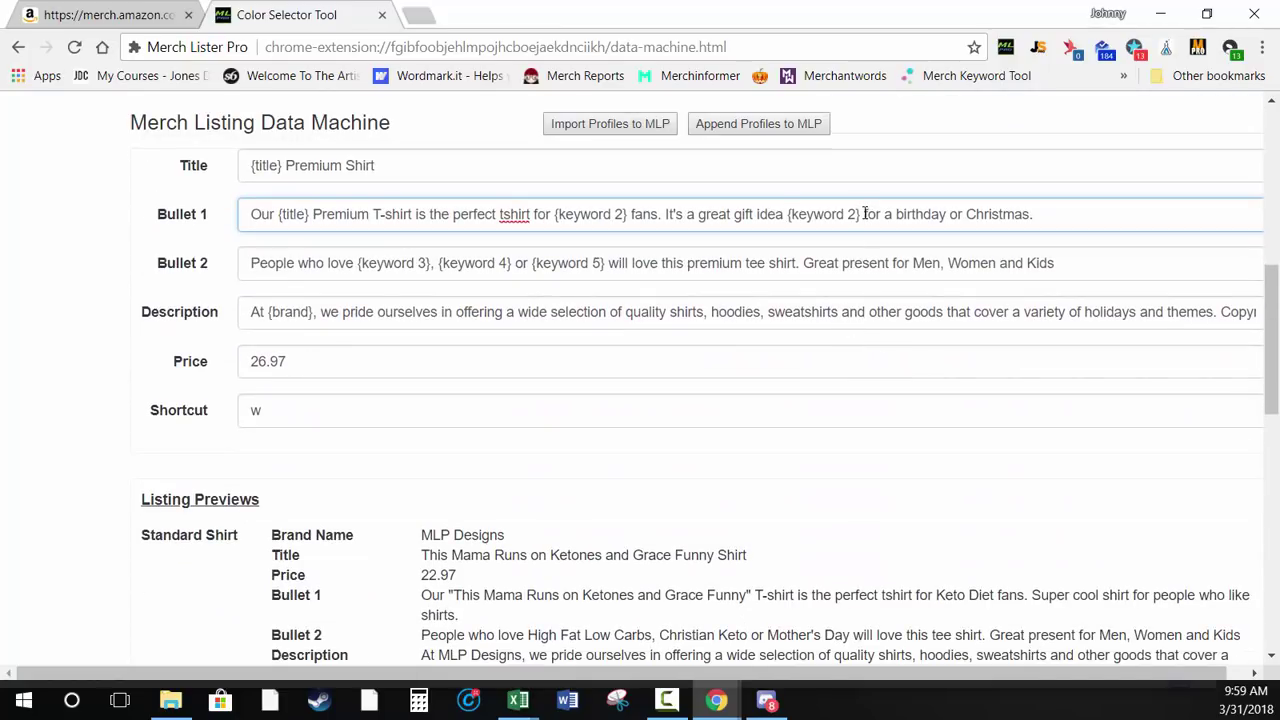
# Remove the added {keyword 2} placeholder and its extra space after "gift idea" from the Premium Shirt's Bullet 1 template
pyautogui.press('BackSpace')
pyautogui.press('BackSpace')
pyautogui.press('BackSpace')
pyautogui.press('BackSpace')
pyautogui.press('BackSpace')
pyautogui.press('BackSpace')
pyautogui.press('BackSpace')
pyautogui.press('BackSpace')
pyautogui.press('BackSpace')
pyautogui.press('BackSpace')
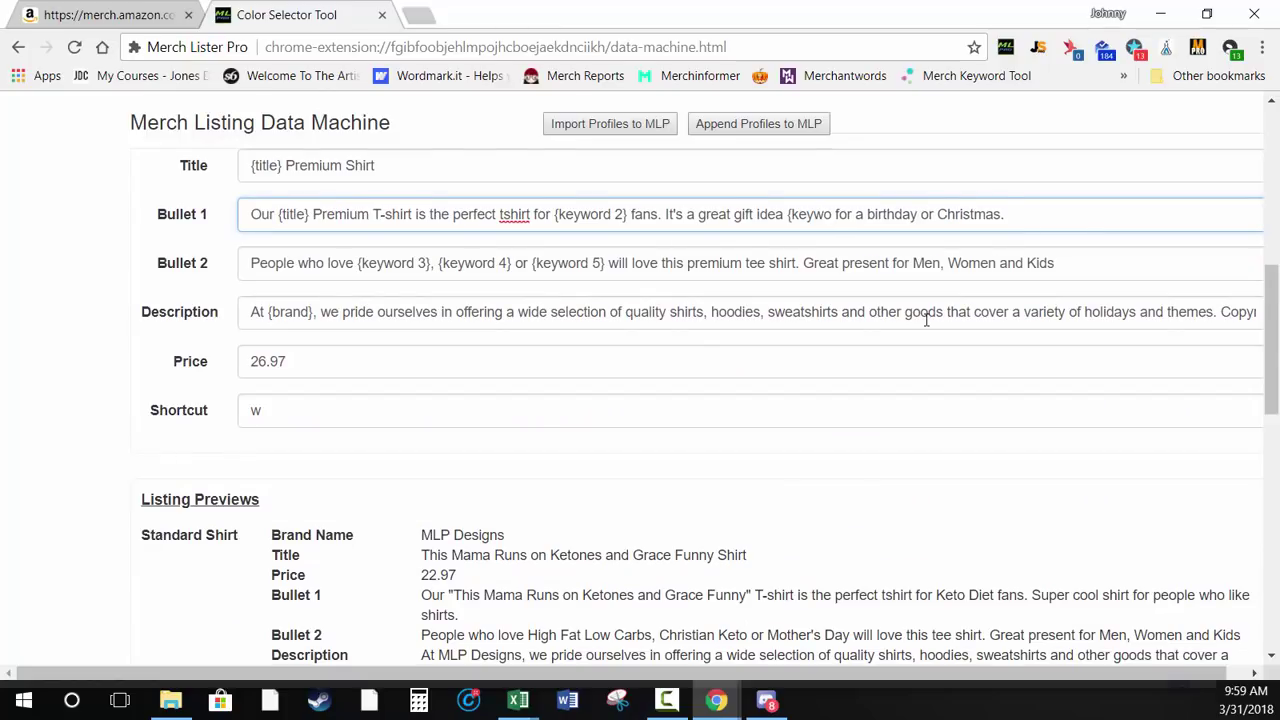
pyautogui.press('BackSpace')
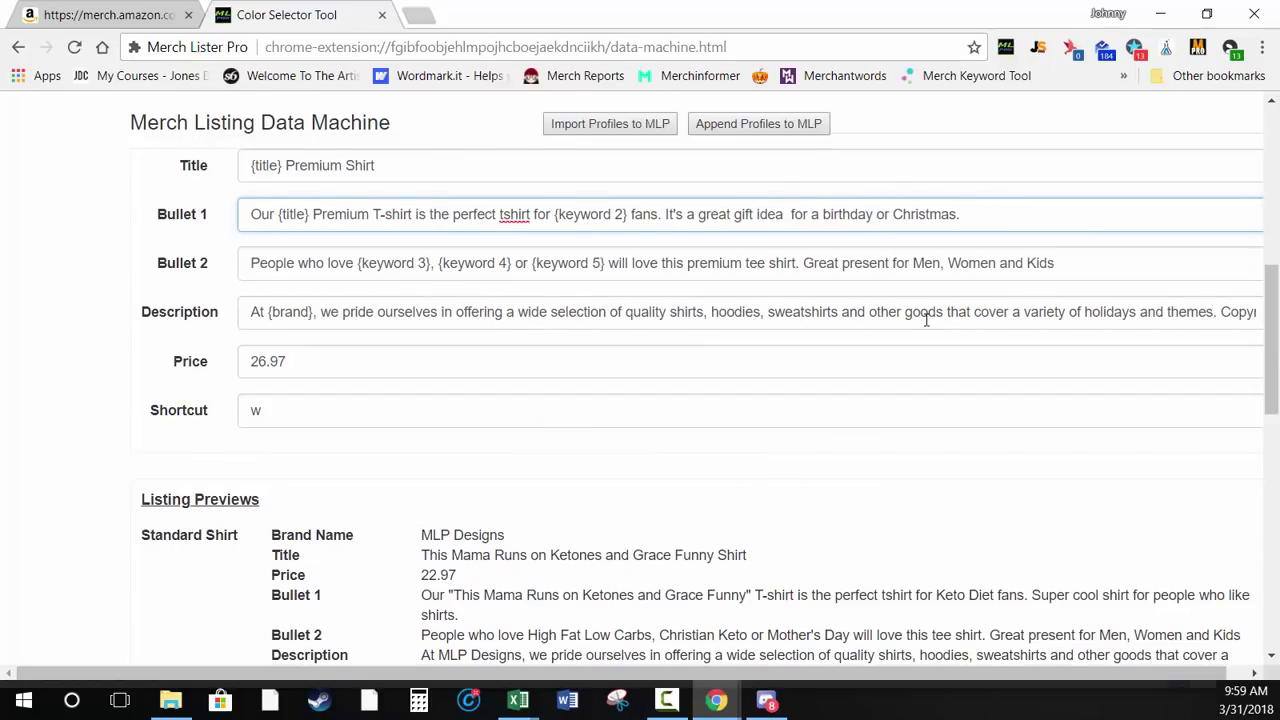
pyautogui.press('BackSpace')
# Show the Standard Shirt template again and look over the brand, keyword entries and character counts
pyautogui.scroll(2, 790, 339)
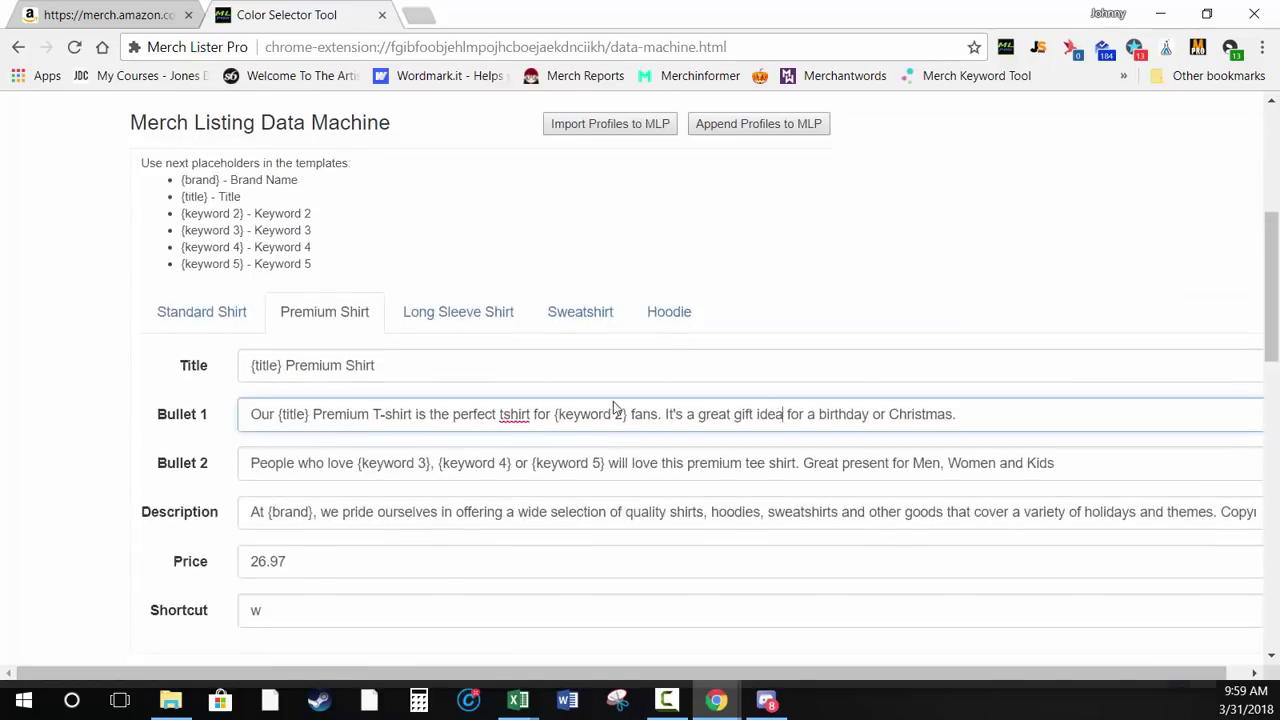
pyautogui.click(212, 328)
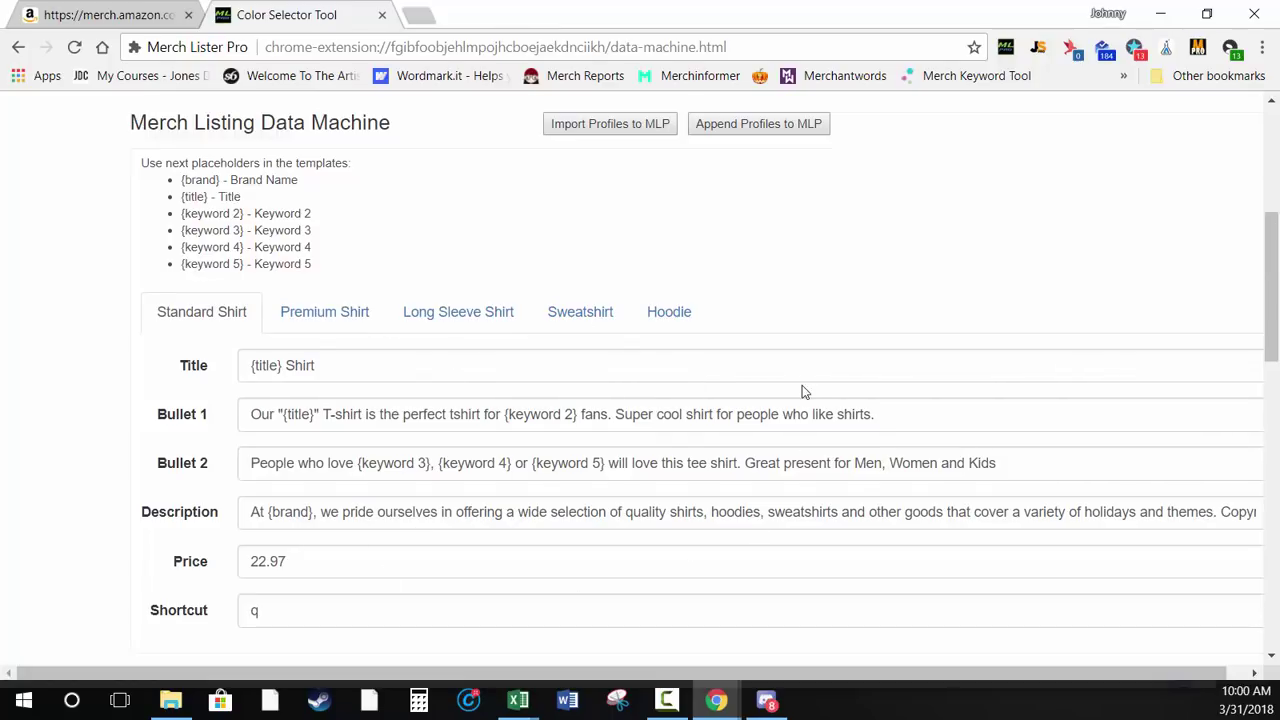
pyautogui.scroll(4, 766, 323)
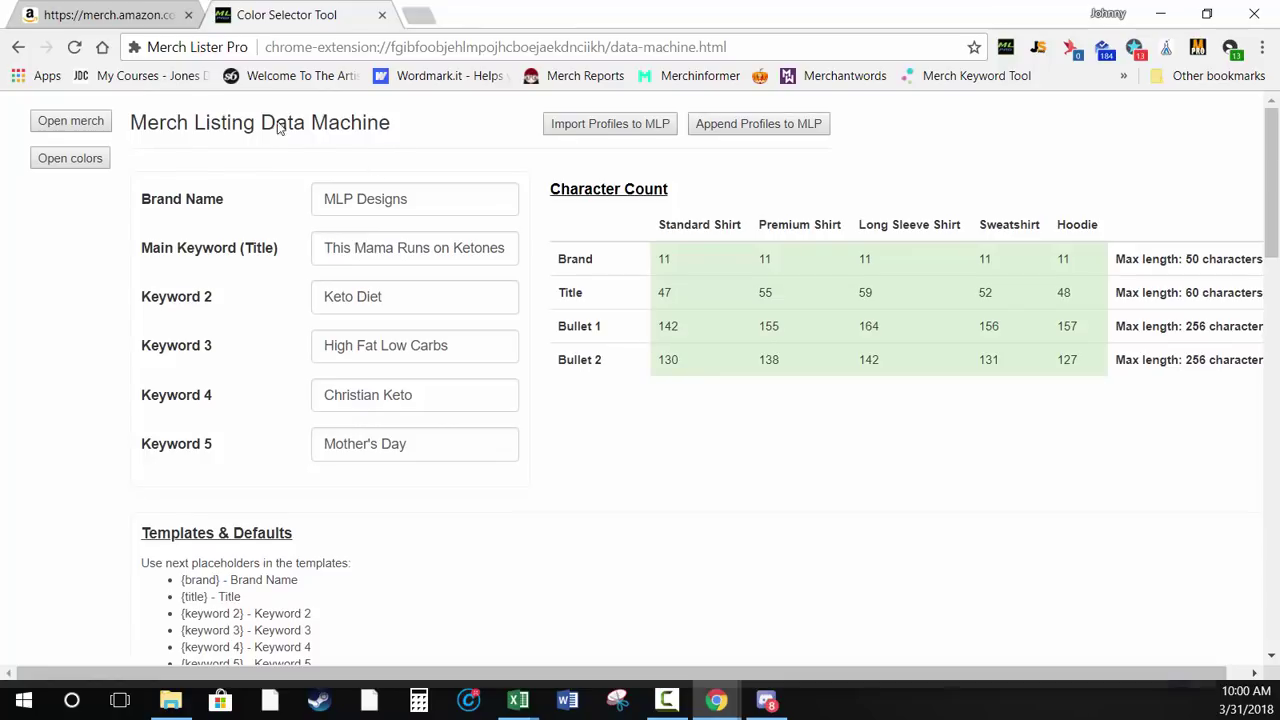
# Visit the Merch profiles page, return to the data machine and examine its Standard Shirt template
pyautogui.click(63, 130)
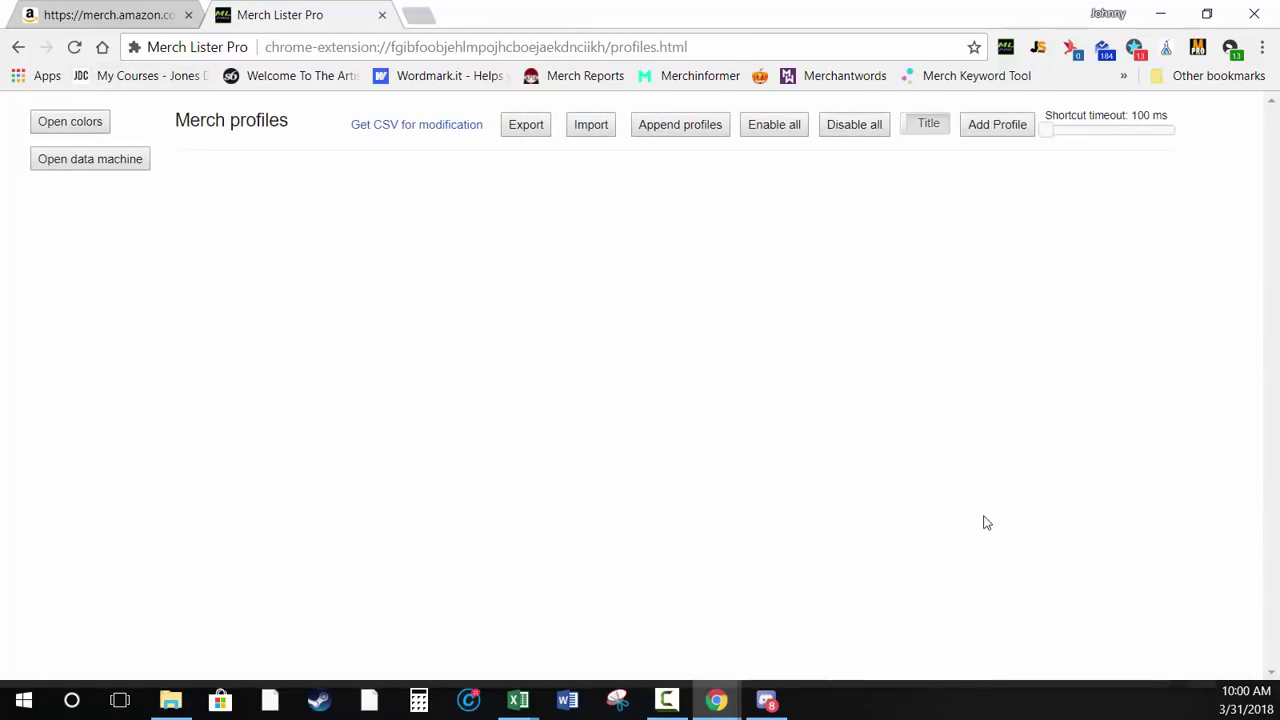
pyautogui.click(129, 166)
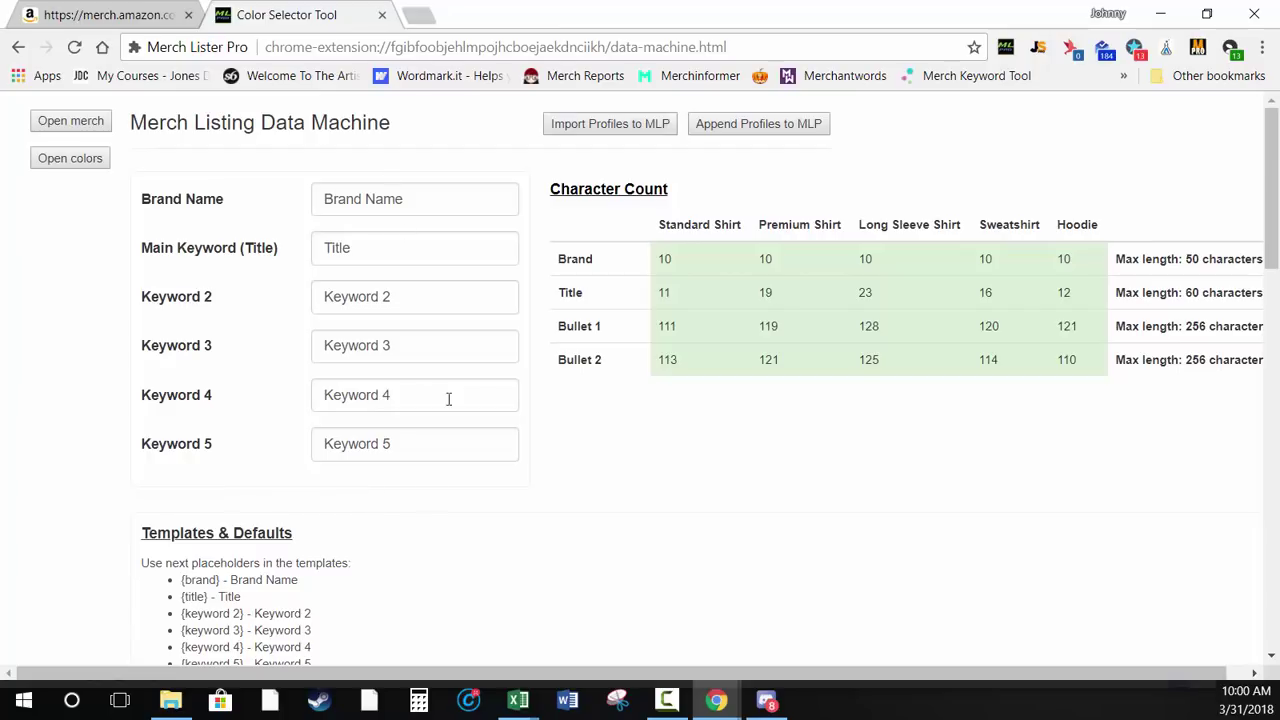
pyautogui.scroll(-4, 768, 589)
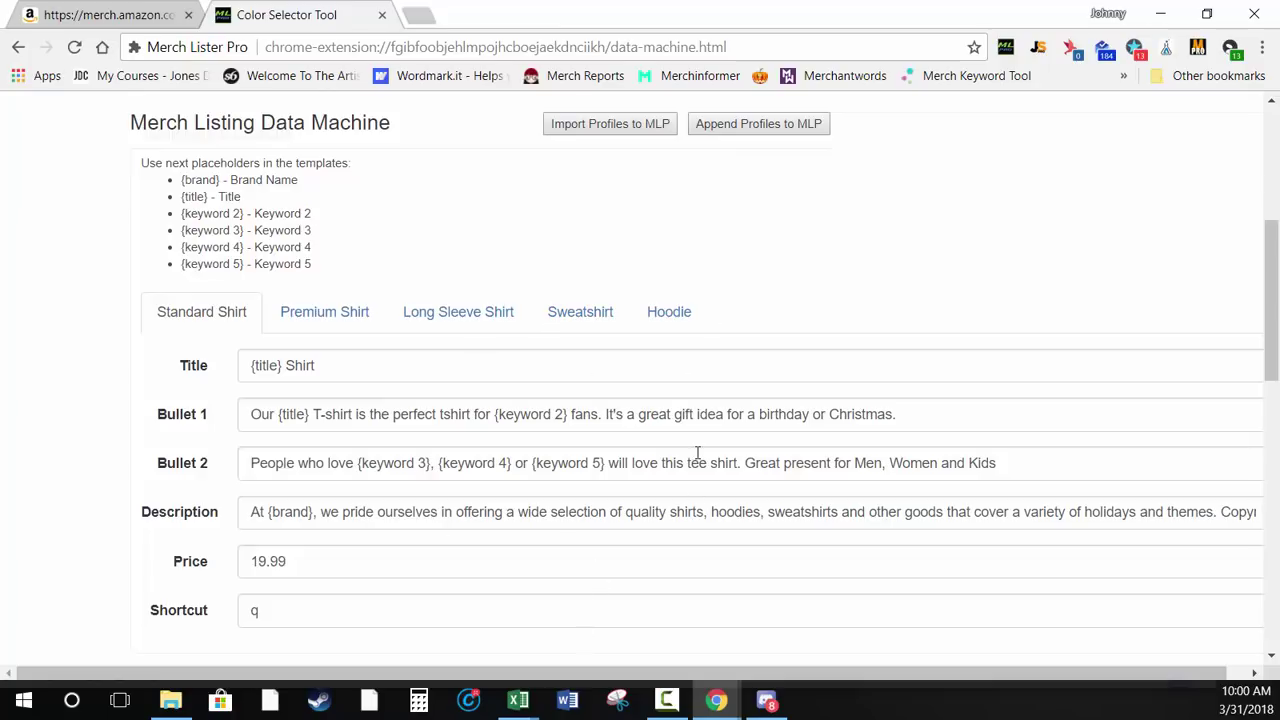
# Replace the placeholder brand name with "MLP Designs"
pyautogui.scroll(4, 698, 452)
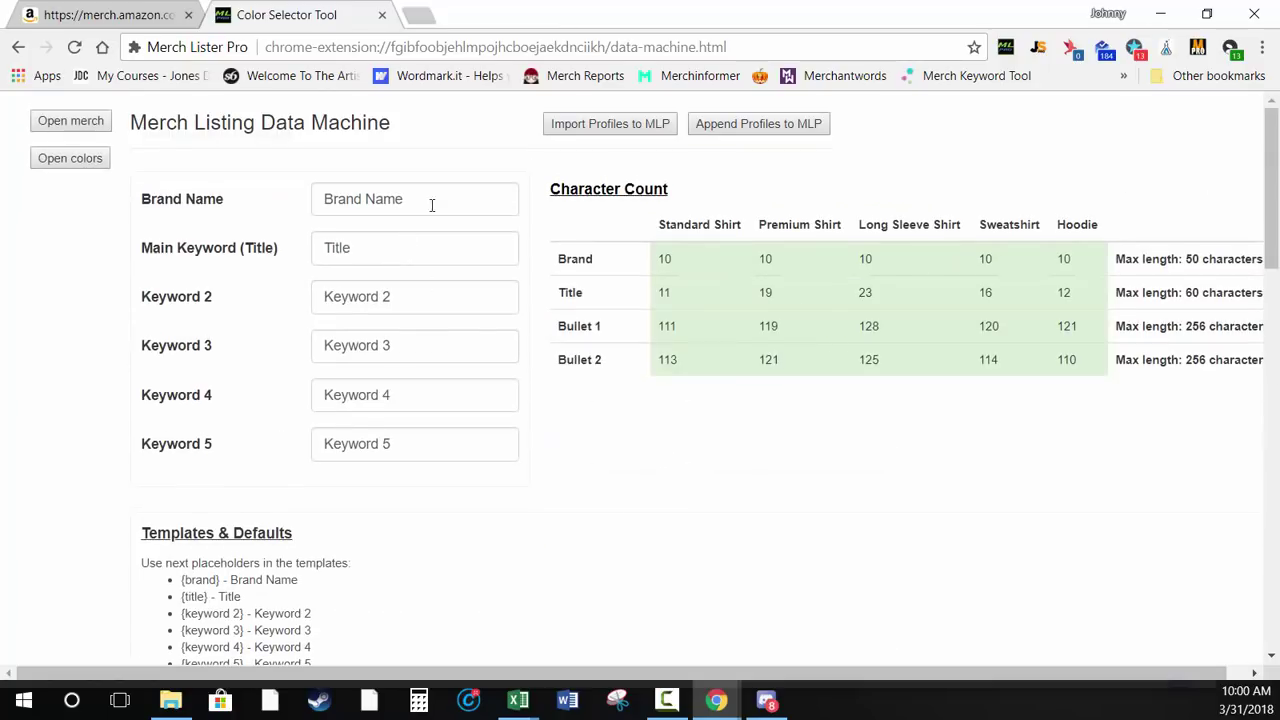
pyautogui.moveTo(432, 205); pyautogui.dragTo(247, 216)
pyautogui.write('ML')
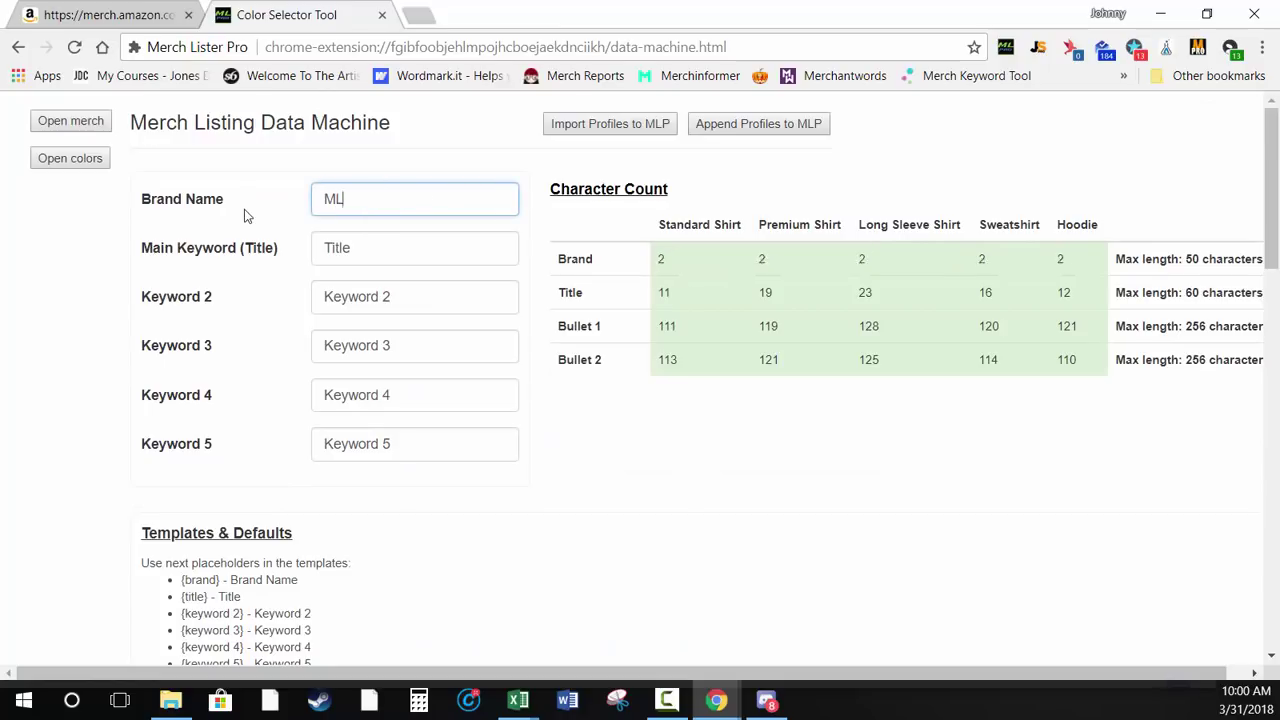
pyautogui.write('P Designs')
pyautogui.press('Tab')
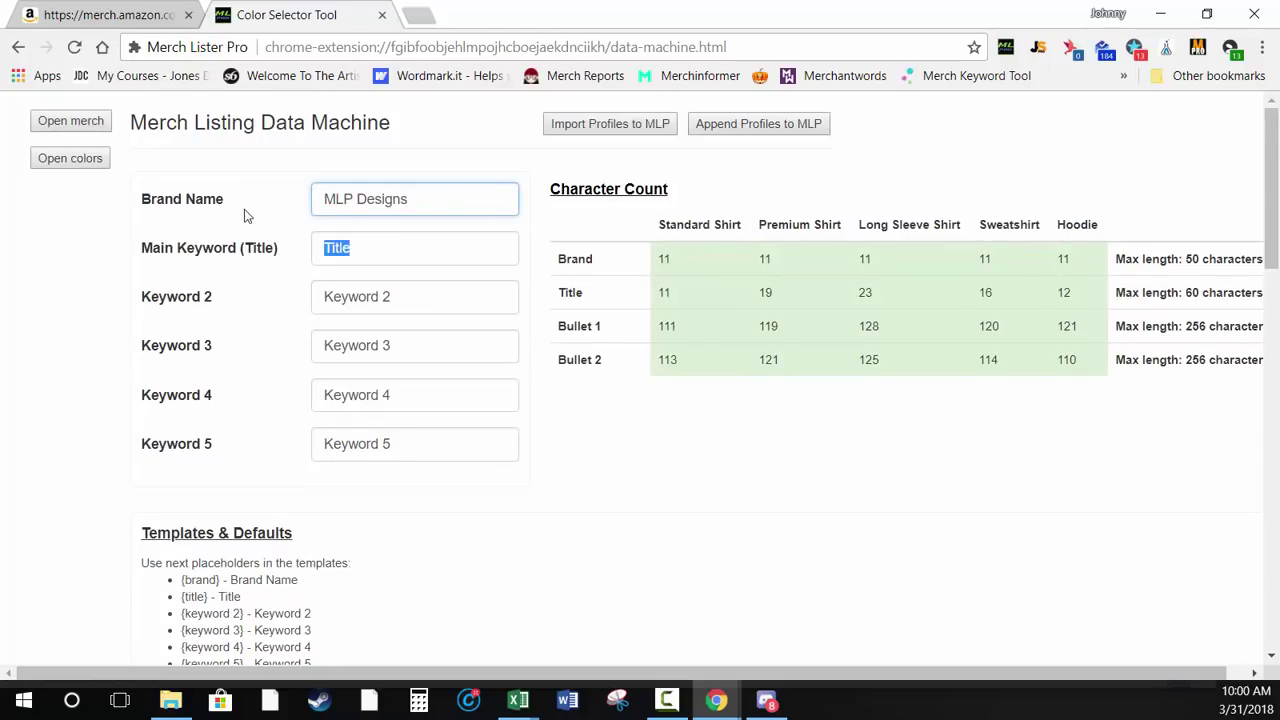
# Enter "This Mama Runs on Ketones and Grace Funny" as the main keyword (title)
pyautogui.write('This mard')
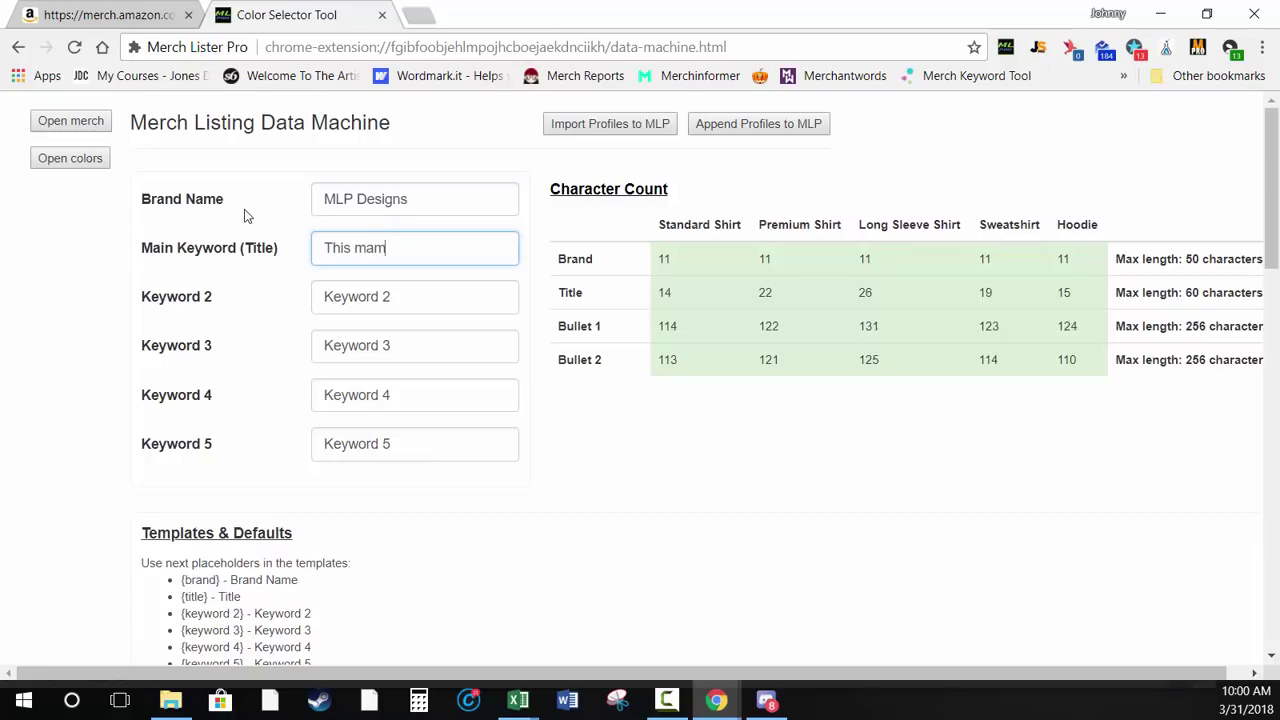
pyautogui.press('BackSpace')
pyautogui.press('BackSpace')
pyautogui.press('BackSpace')
pyautogui.press('BackSpace')
pyautogui.press('BackSpace')
pyautogui.write('Mama Runs on KEt')
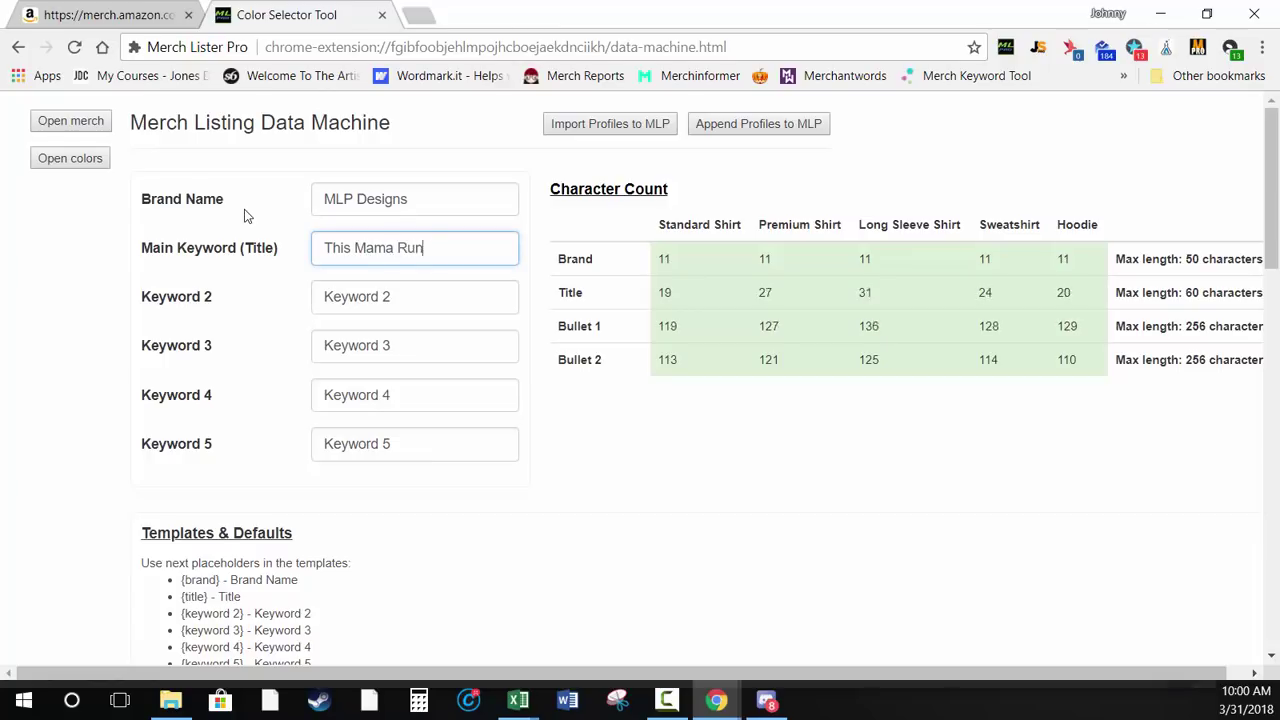
pyautogui.press('BackSpace')
pyautogui.press('BackSpace')
pyautogui.write('e')
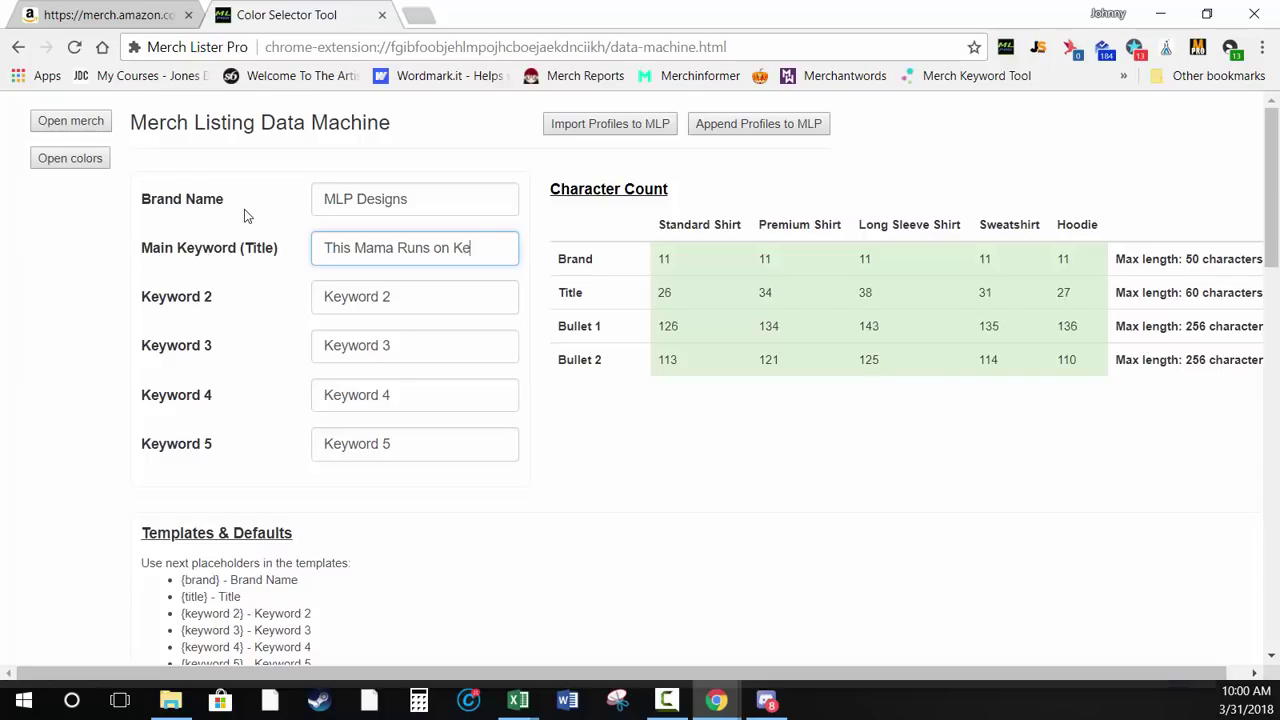
pyautogui.write('tones and Grace Funny')
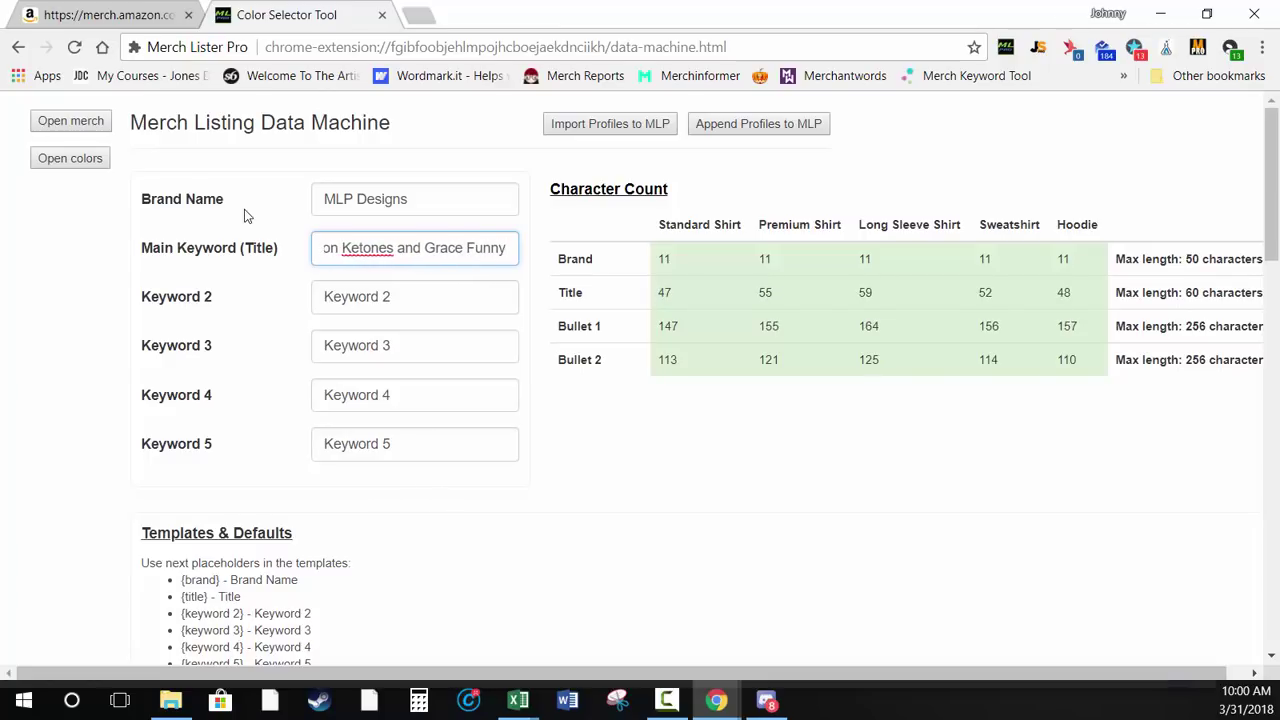
# Replace the placeholder text of Keyword 2 with "Keto Diet"
pyautogui.click(385, 298)
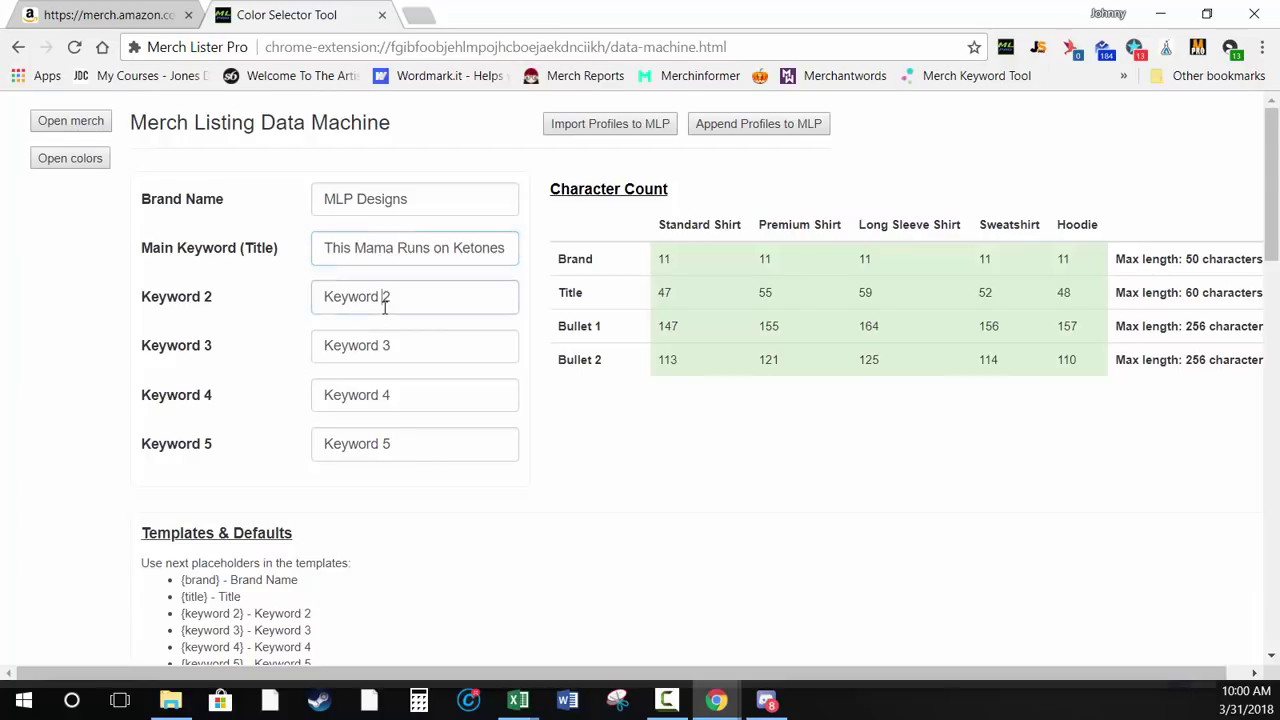
pyautogui.press('End')
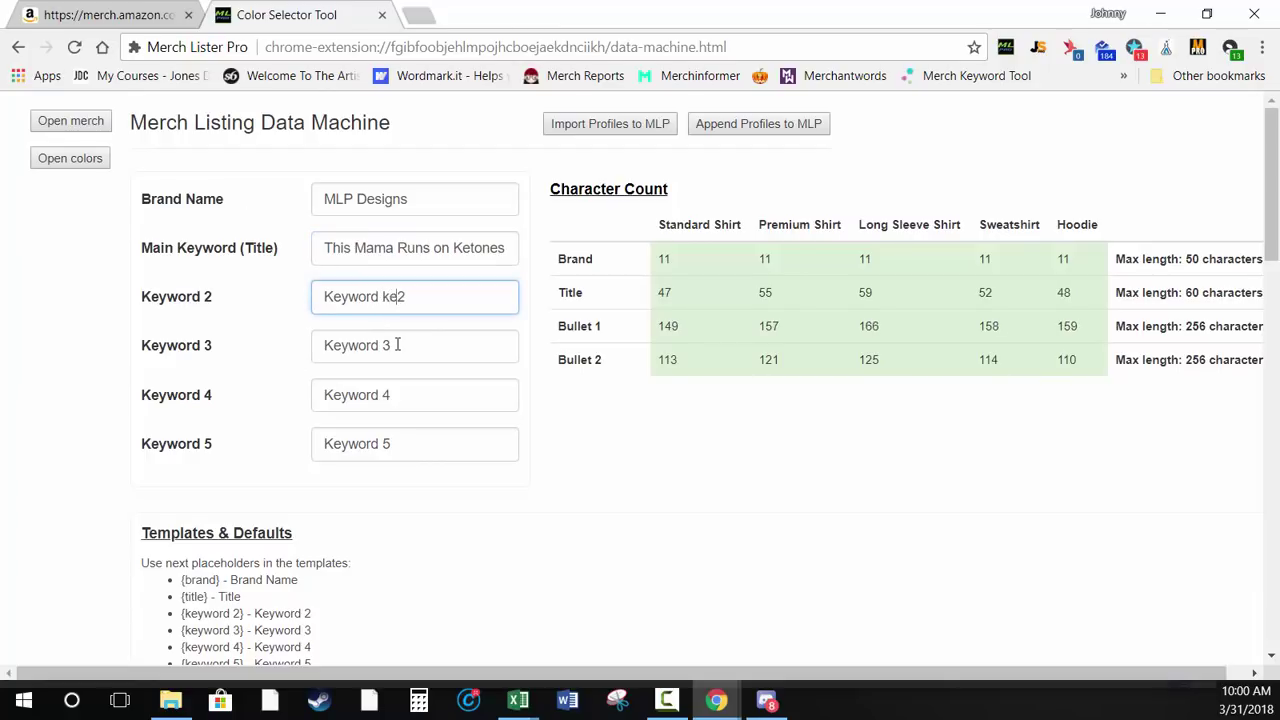
pyautogui.press('BackSpace')
pyautogui.press('BackSpace')
pyautogui.press('BackSpace')
pyautogui.press('BackSpace')
pyautogui.press('BackSpace')
pyautogui.press('BackSpace')
pyautogui.press('BackSpace')
pyautogui.press('BackSpace')
pyautogui.press('BackSpace')
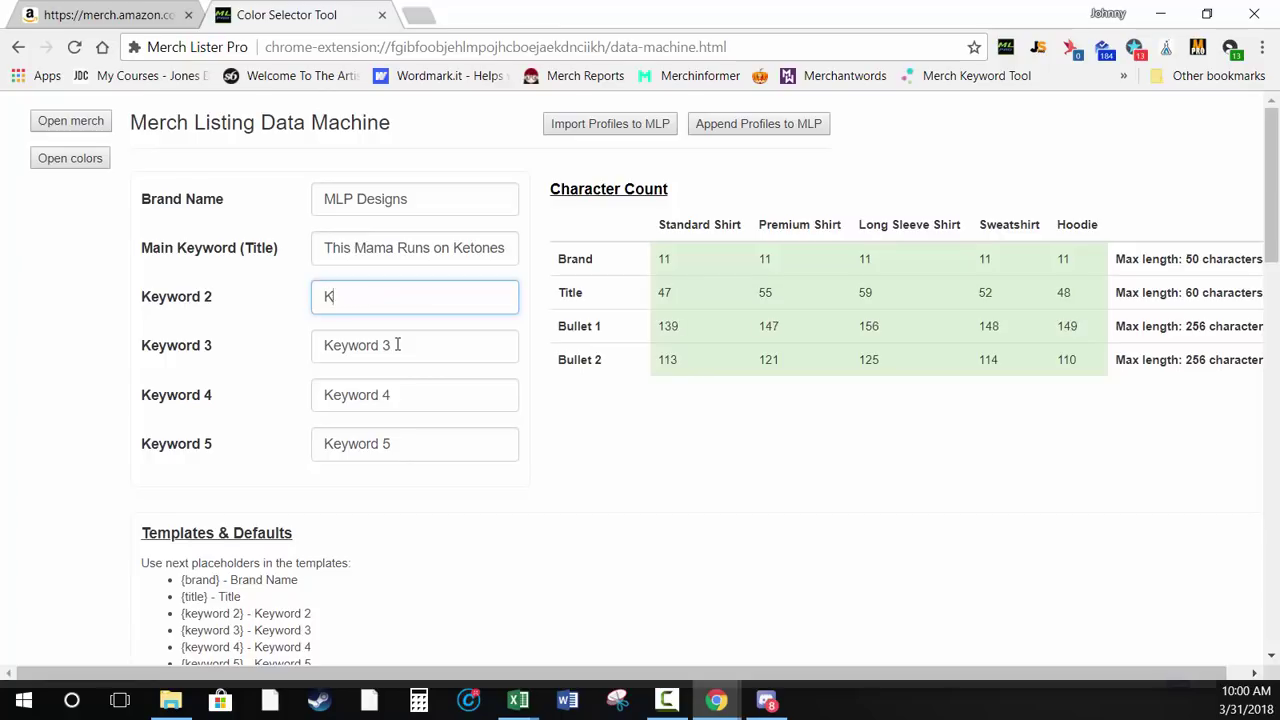
pyautogui.write('Keto Diet')
pyautogui.press('Tab')
# Set Keyword 3 to "High Fat Low Carbs" and Keyword 4 to "Christian Moms"
pyautogui.write('Hig')
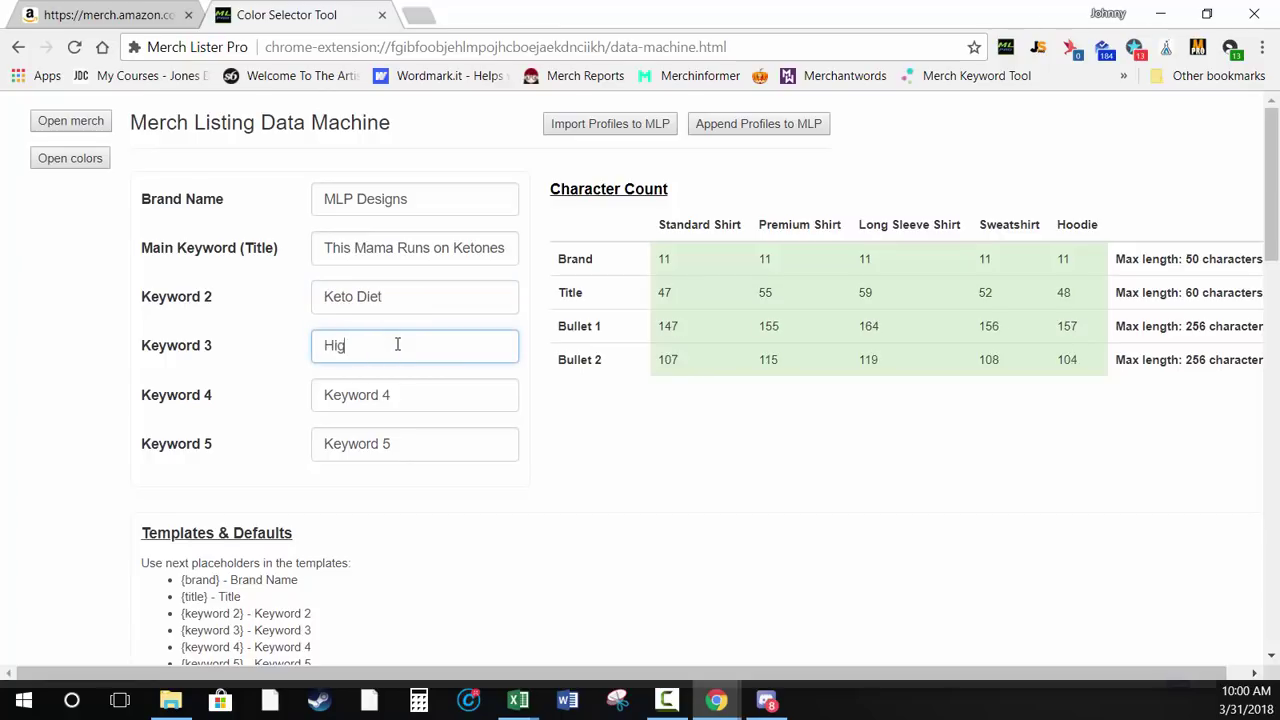
pyautogui.write('h Fat Lo')
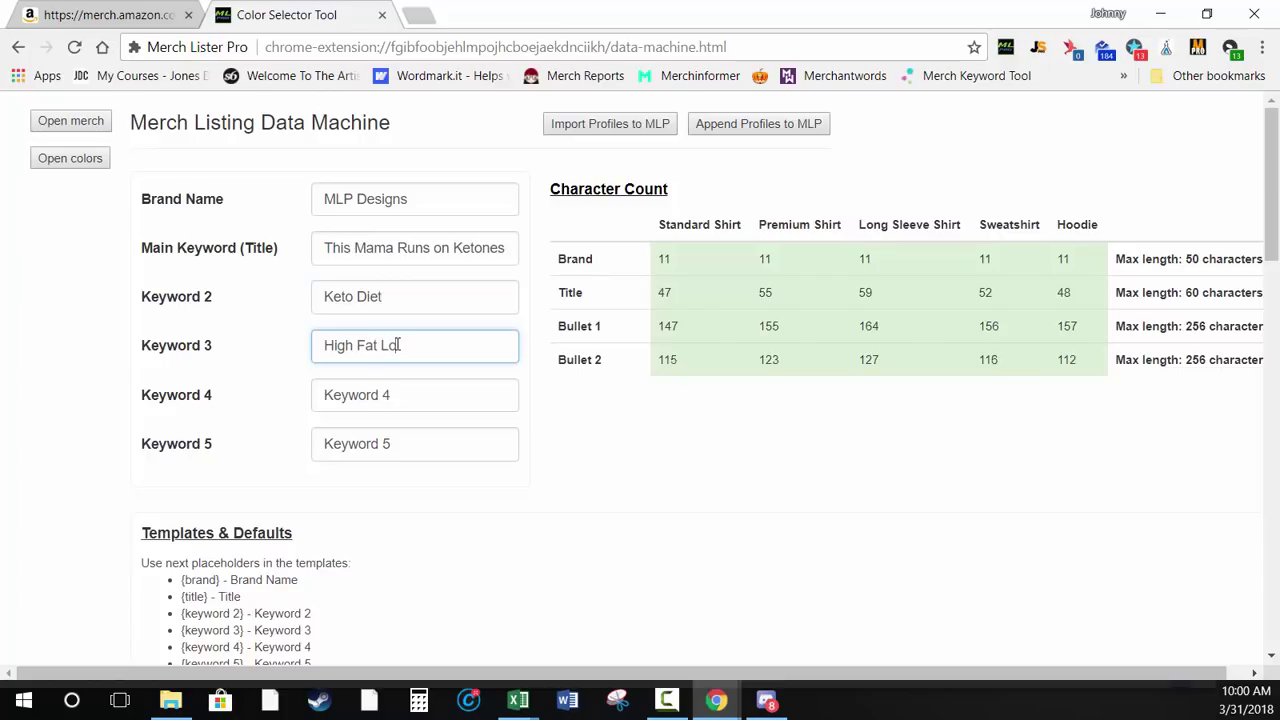
pyautogui.write('w Carbv')
pyautogui.press('Tab')
pyautogui.write('Christi')
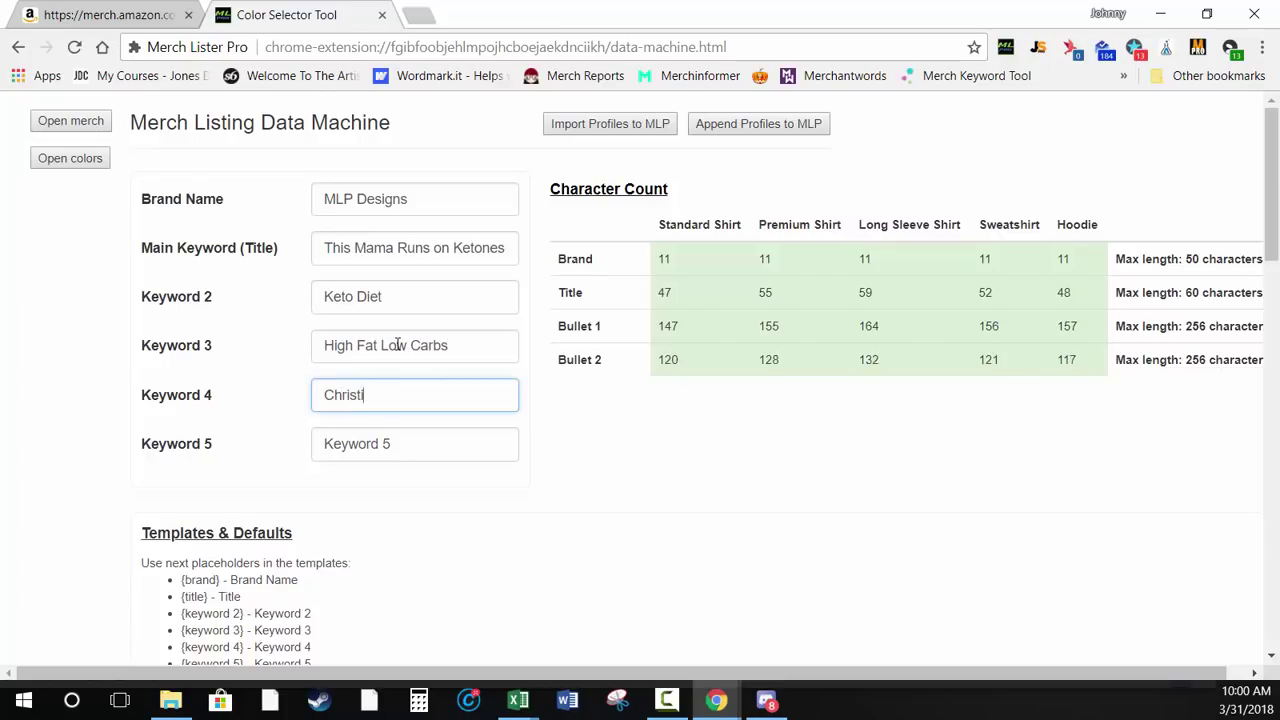
pyautogui.write('an Momn')
pyautogui.press('BackSpace')
pyautogui.write('s')
pyautogui.press('Tab')
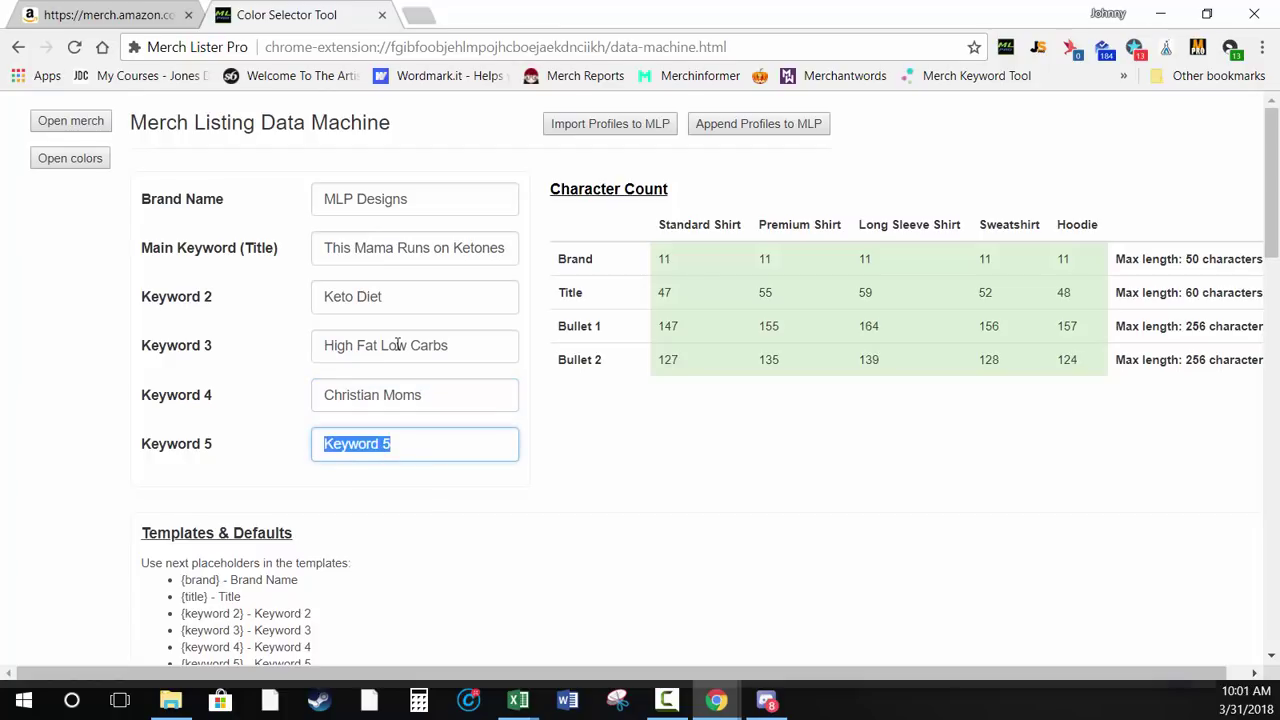
# Set Keyword 5 to "Mother's Day" and check the Standard Shirt template
pyautogui.write('Moth')
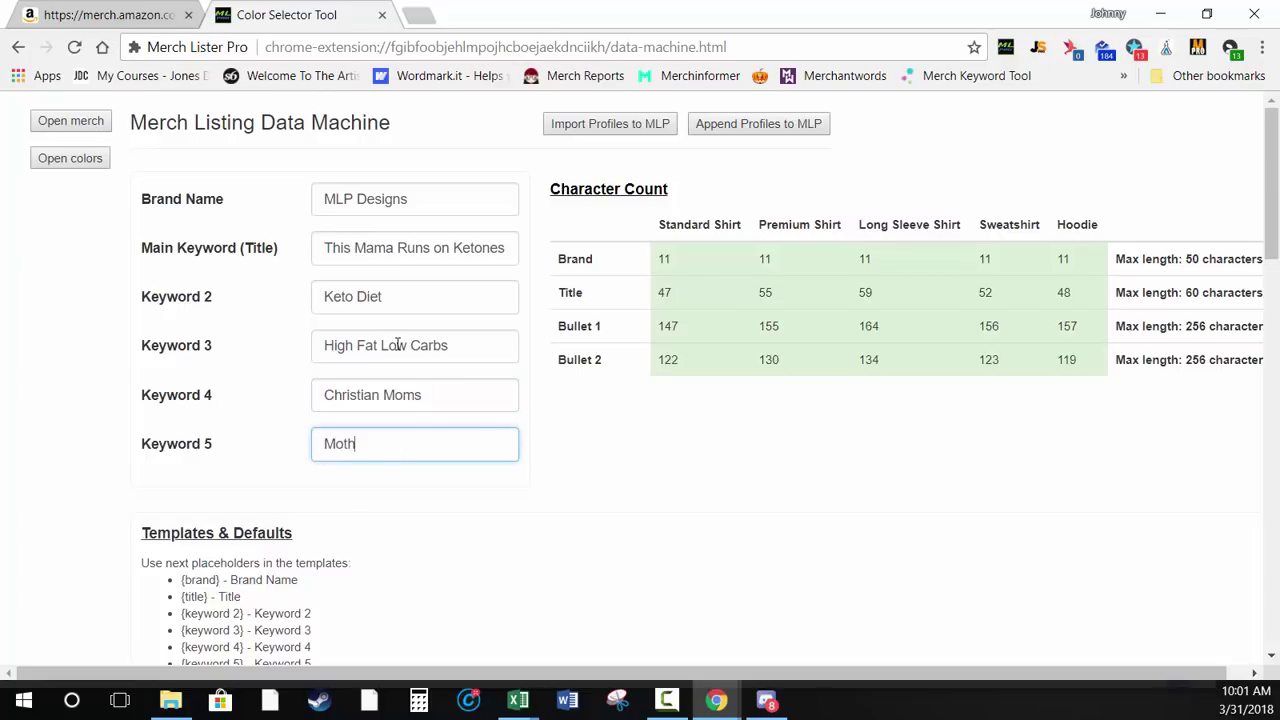
pyautogui.write("er's Day")
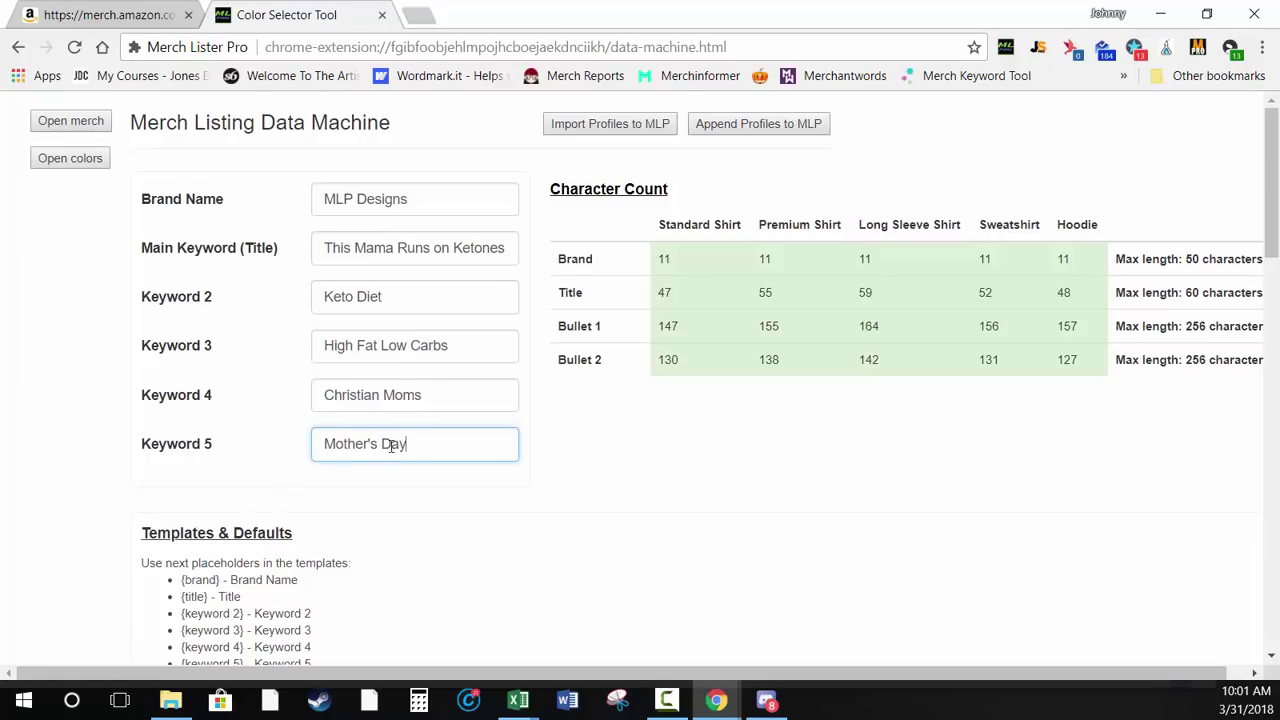
pyautogui.click(670, 498)
pyautogui.scroll(-10, 690, 540)
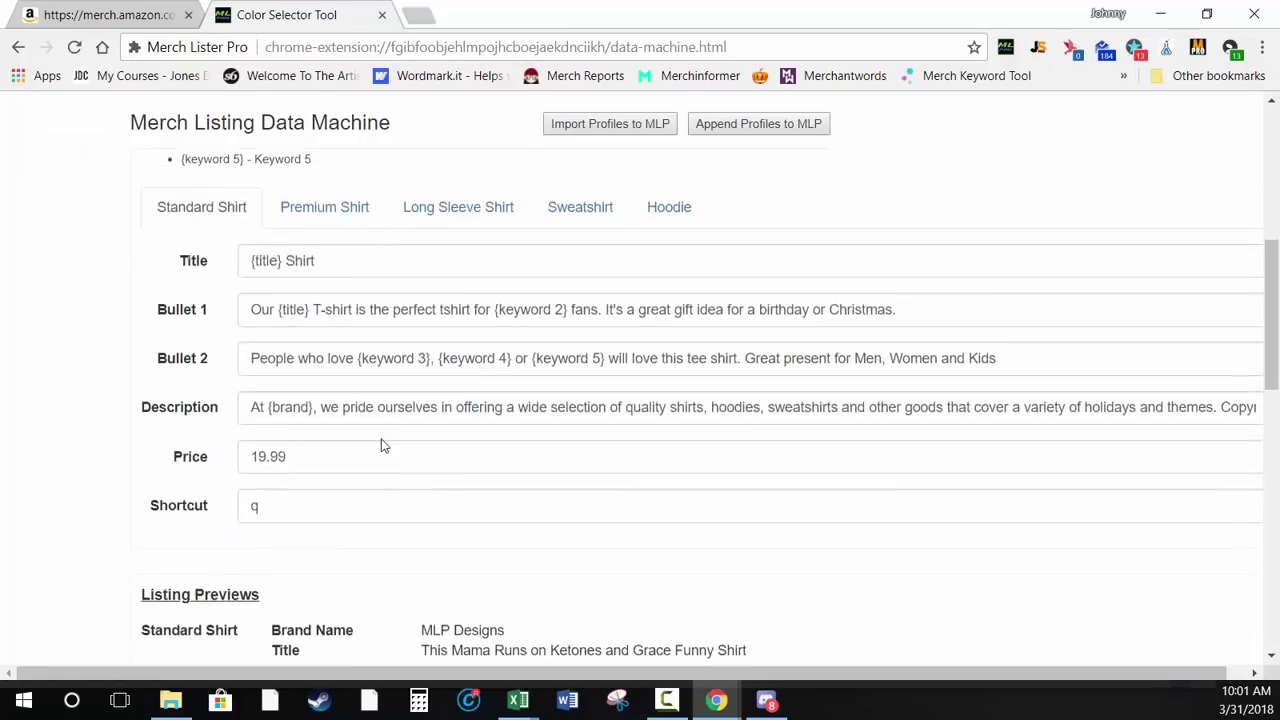
# Import the generated listing profiles into MLP and acknowledge the completion dialog
pyautogui.scroll(10, 680, 355)
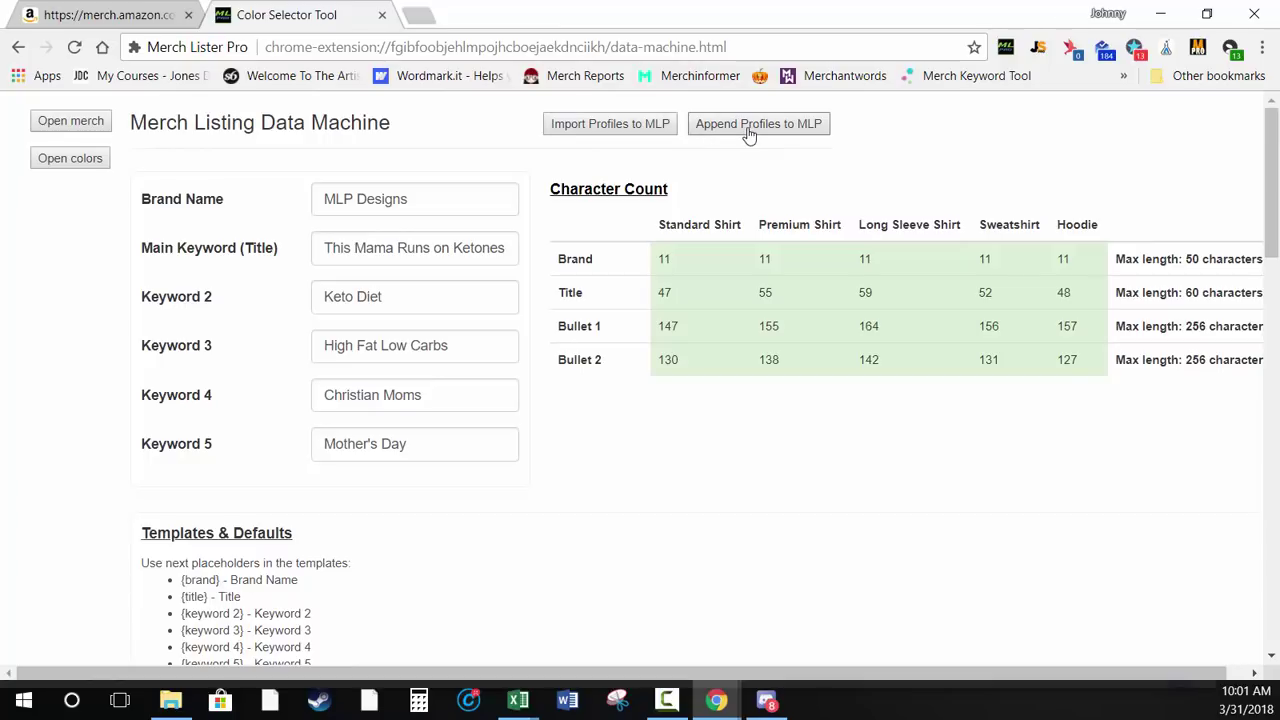
pyautogui.click(640, 133)
pyautogui.click(801, 290)
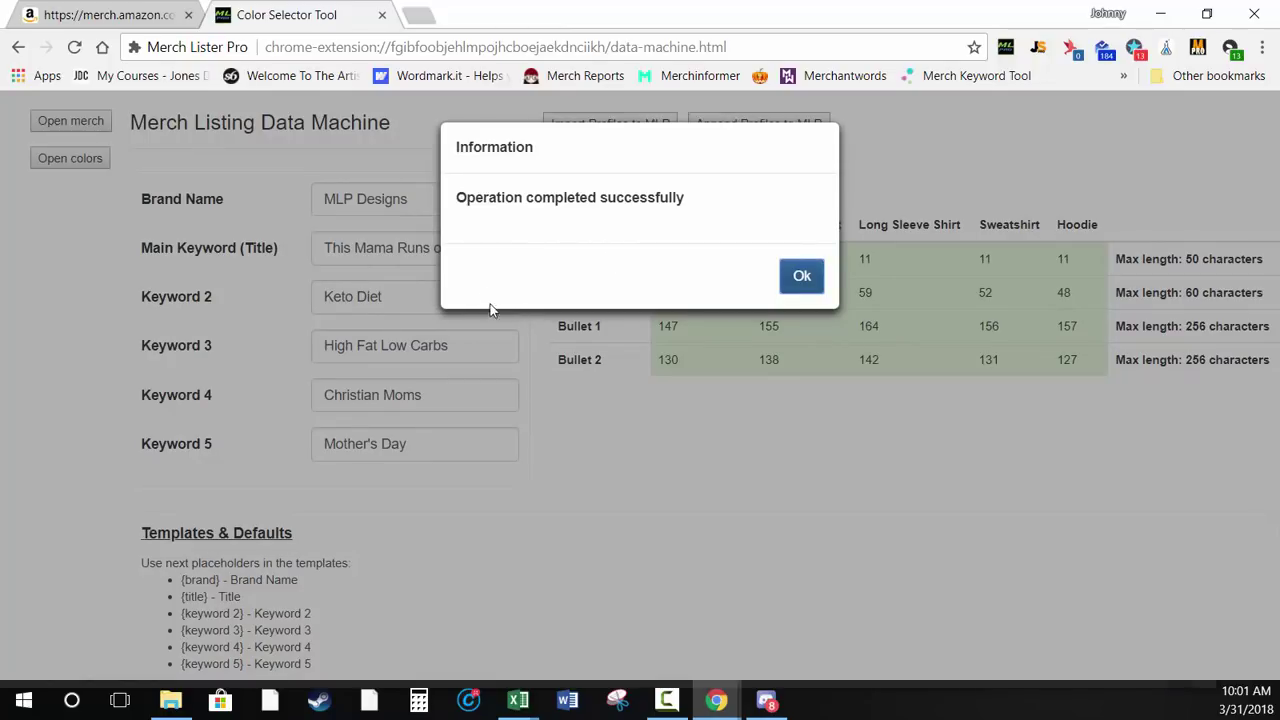
pyautogui.click(800, 276)
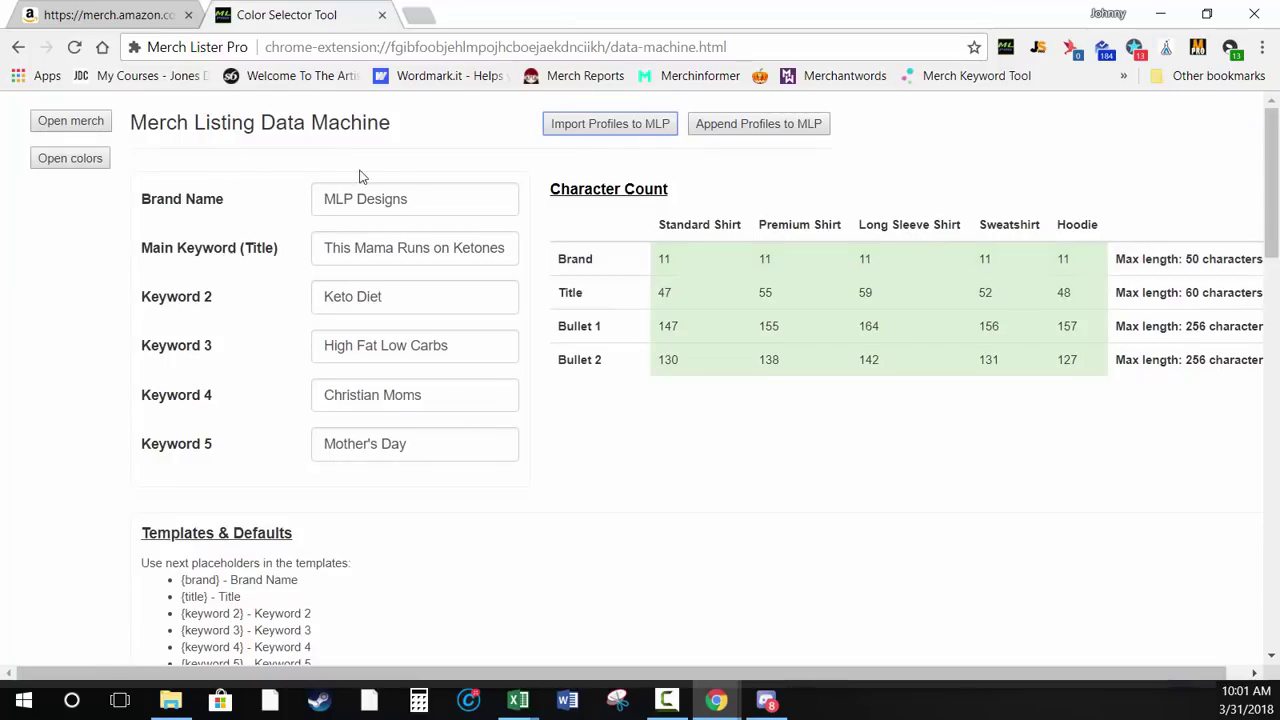
# Open the Merch profiles page and review the imported titles, prices, shortcuts and bullets from the standard shirt to the hoodie
pyautogui.click(85, 125)
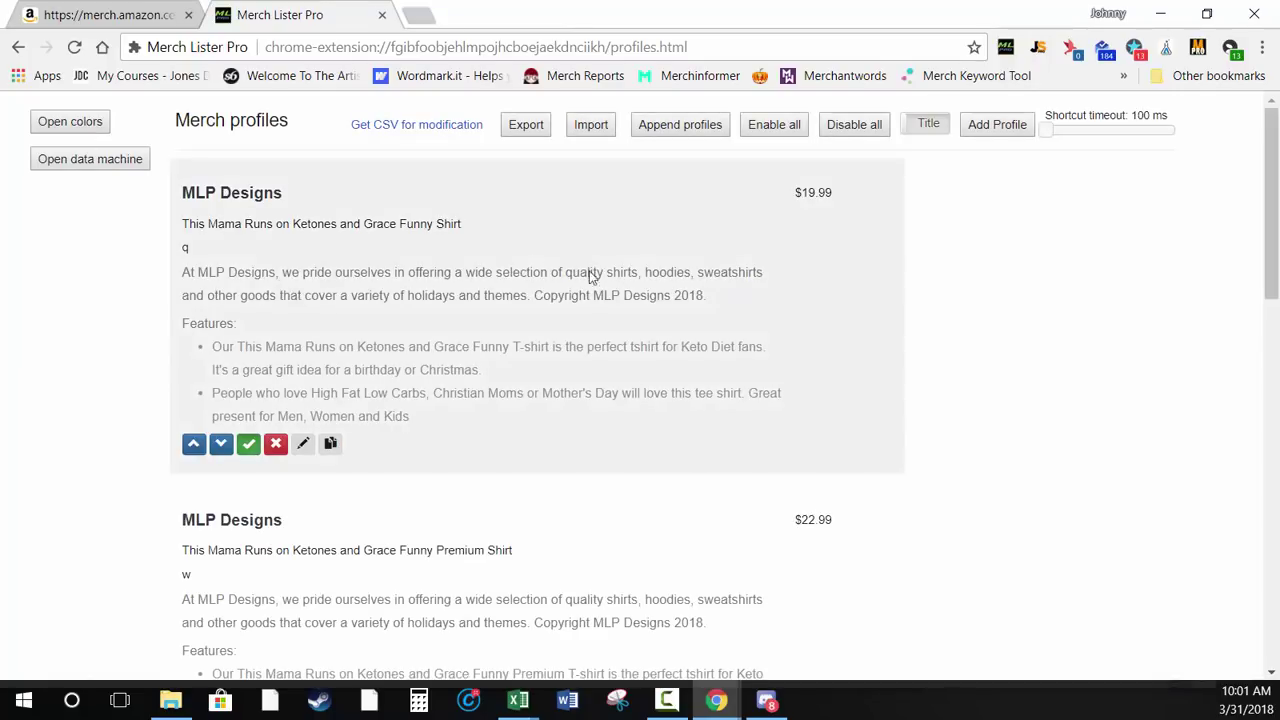
pyautogui.scroll(-3, 381, 217)
pyautogui.scroll(3, 380, 218)
pyautogui.scroll(-6, 286, 246)
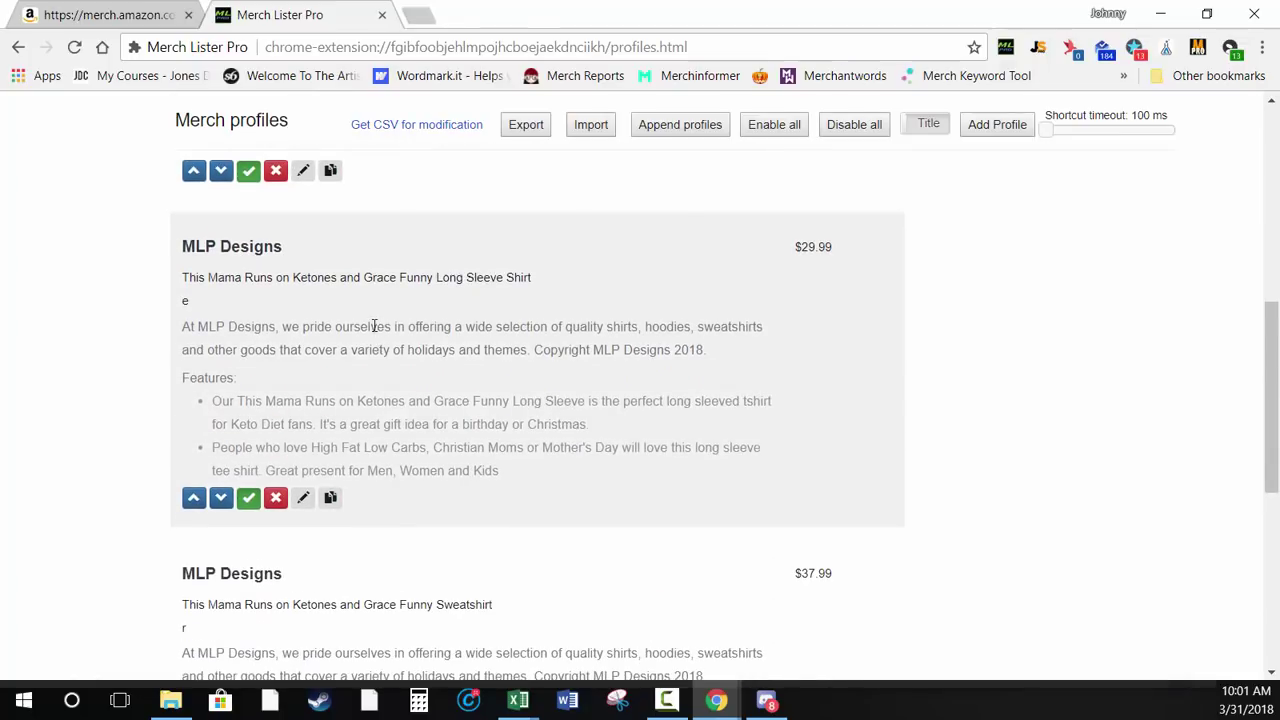
pyautogui.scroll(-3, 378, 328)
pyautogui.scroll(-3, 390, 350)
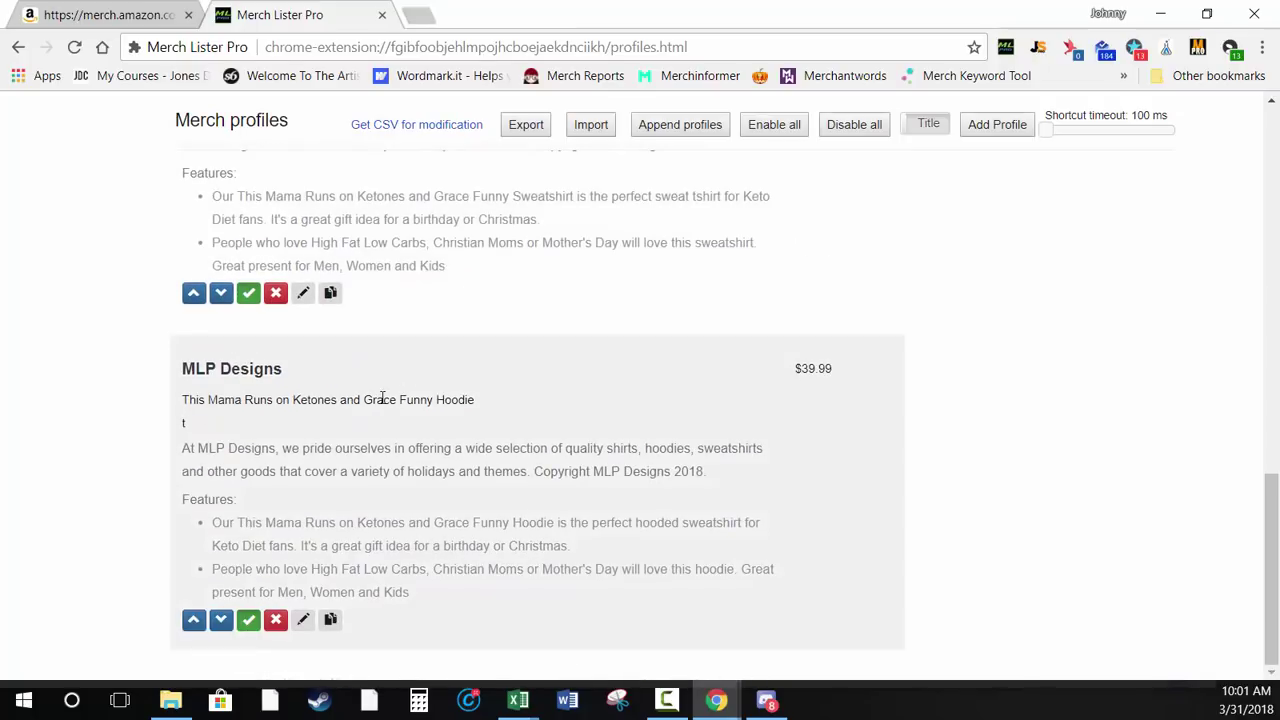
pyautogui.scroll(15, 478, 401)
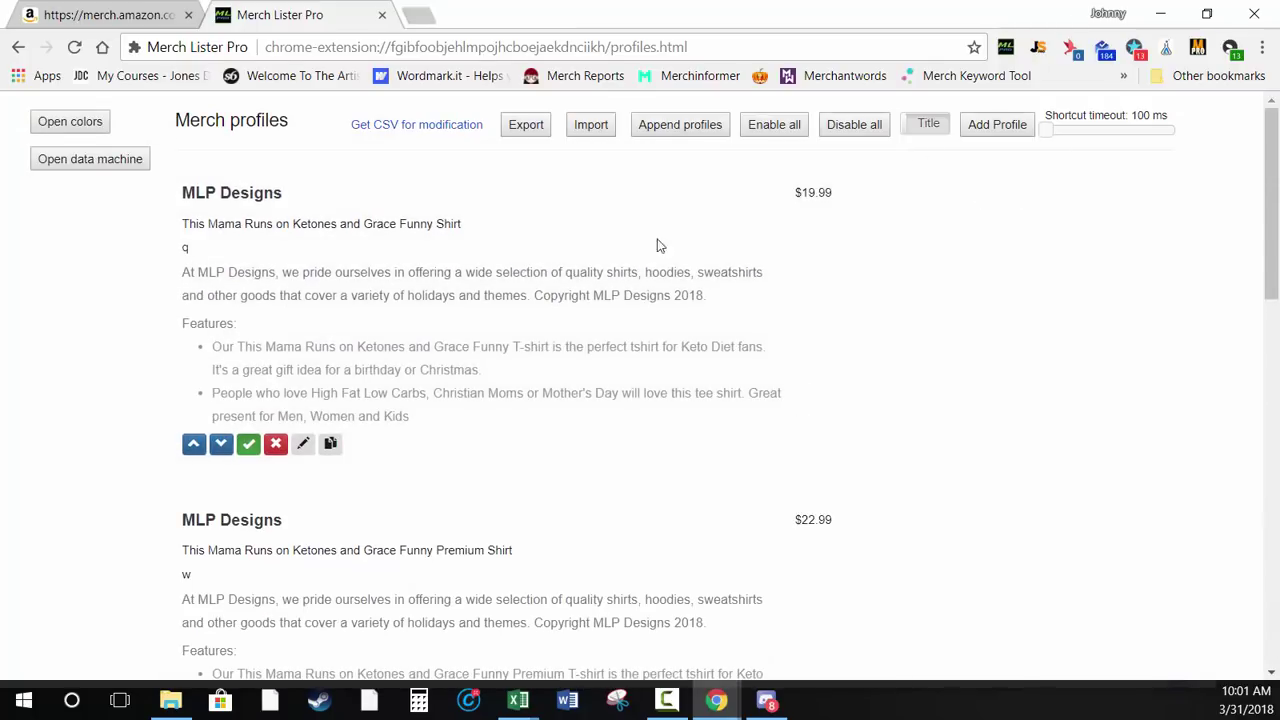
pyautogui.scroll(-7, 400, 311)
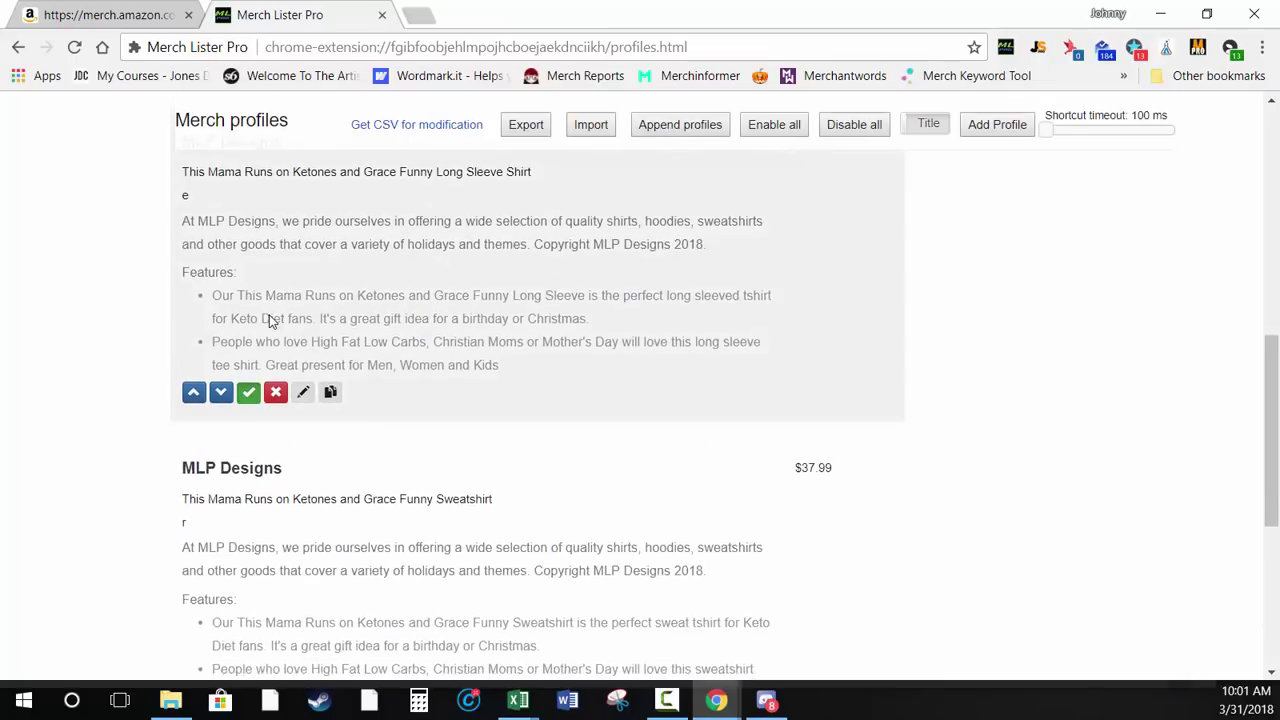
pyautogui.scroll(-5, 268, 320)
# Switch to the Merch by Amazon product details page and examine its brand, title, price, feature and description fields
pyautogui.click(105, 15)
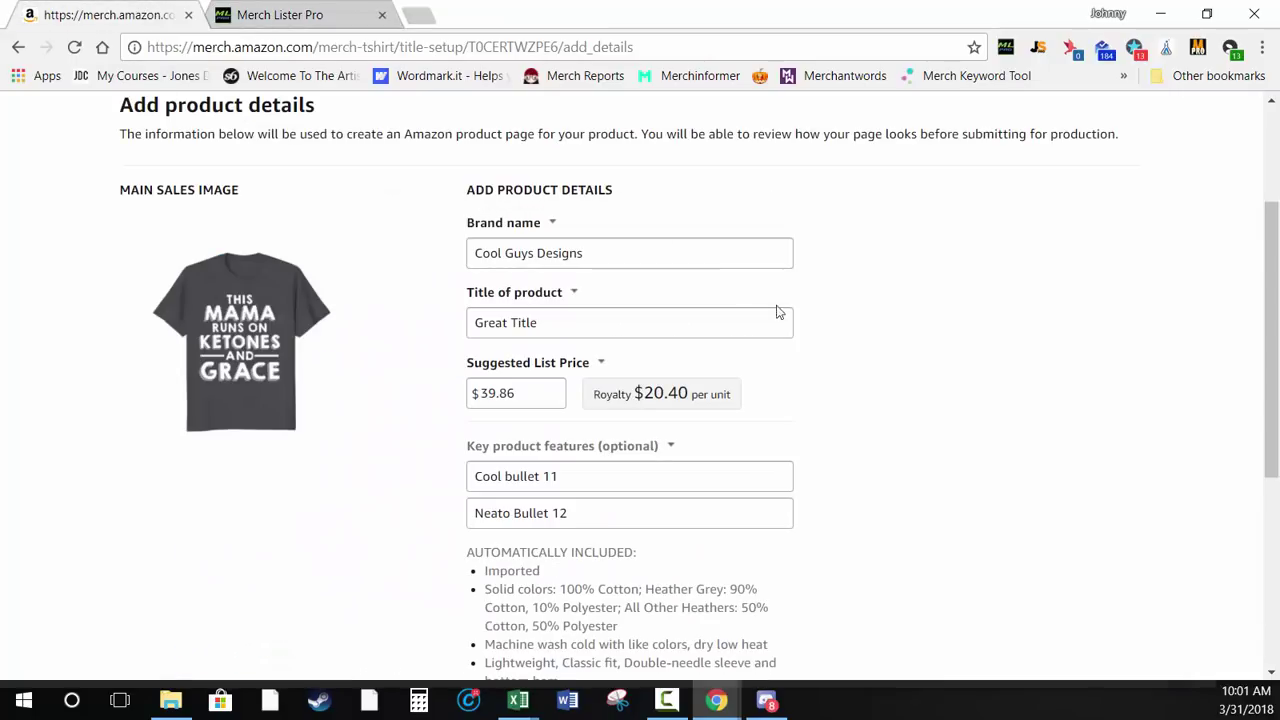
pyautogui.click(605, 255)
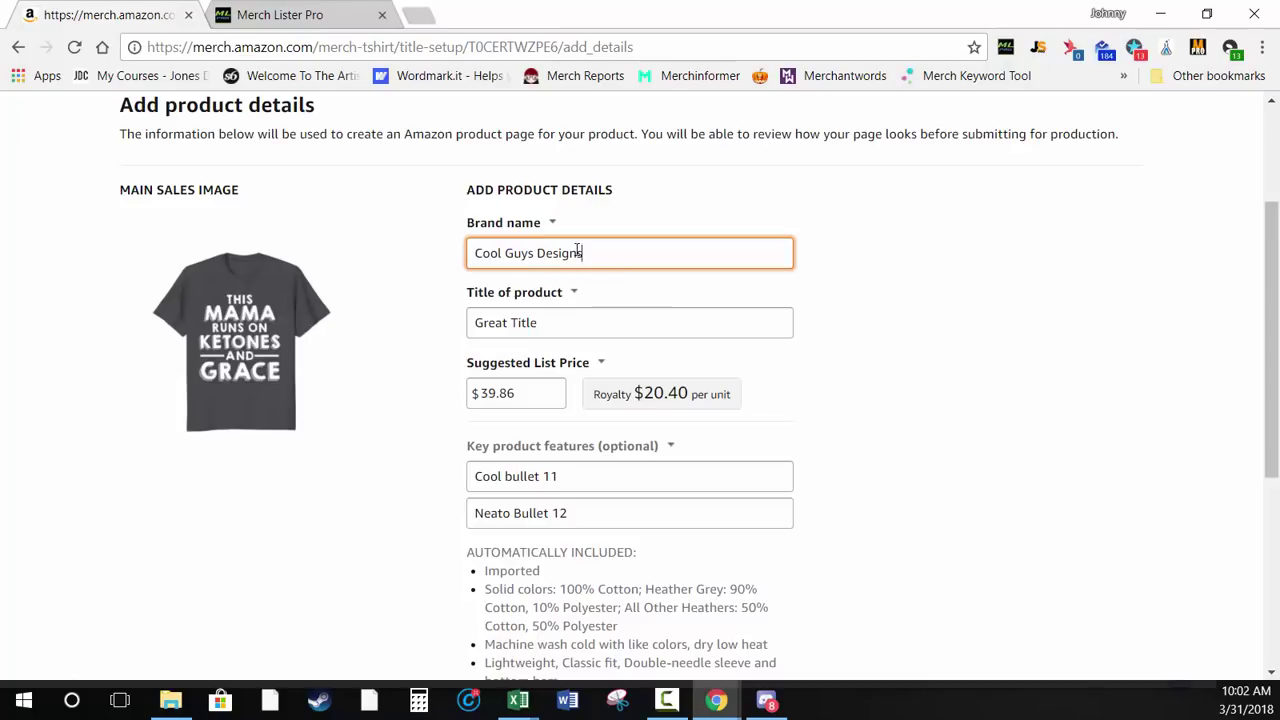
pyautogui.scroll(-3, 615, 610)
pyautogui.click(680, 463)
pyautogui.scroll(1, 663, 449)
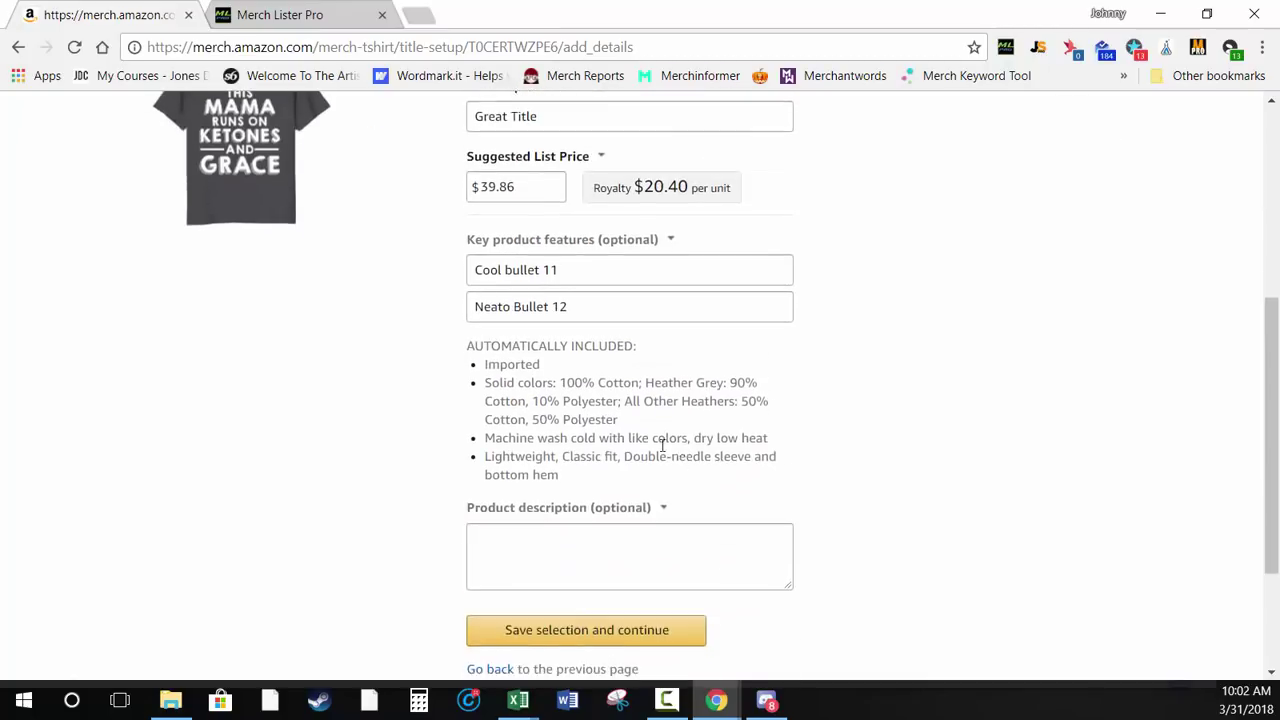
pyautogui.scroll(-1, 575, 462)
pyautogui.click(575, 462)
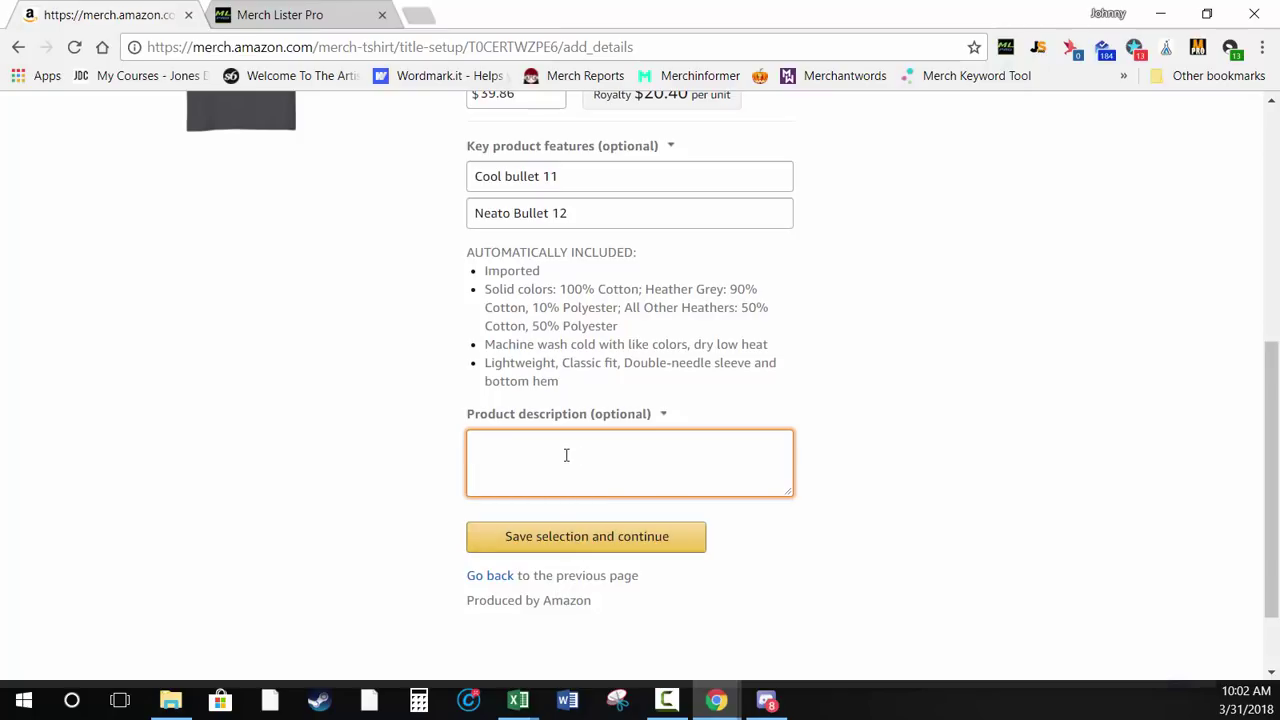
pyautogui.scroll(3, 565, 444)
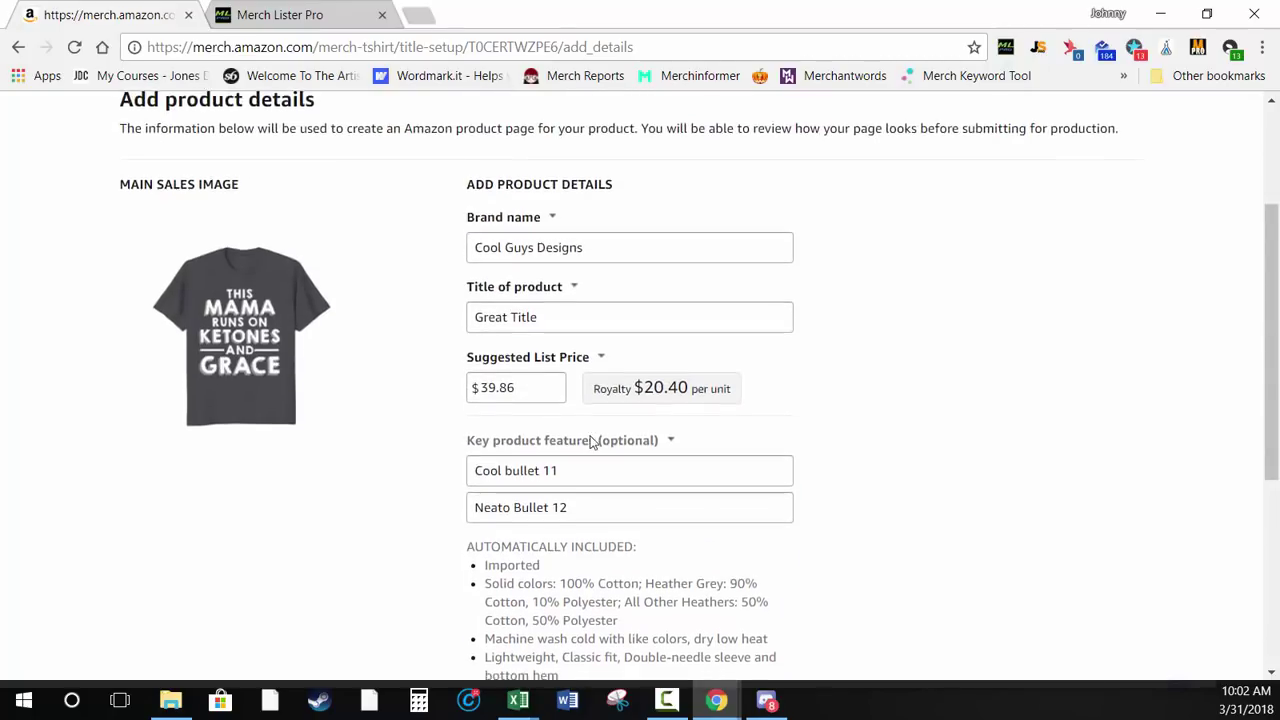
pyautogui.scroll(-3, 590, 380)
pyautogui.scroll(3, 593, 432)
pyautogui.click(599, 362)
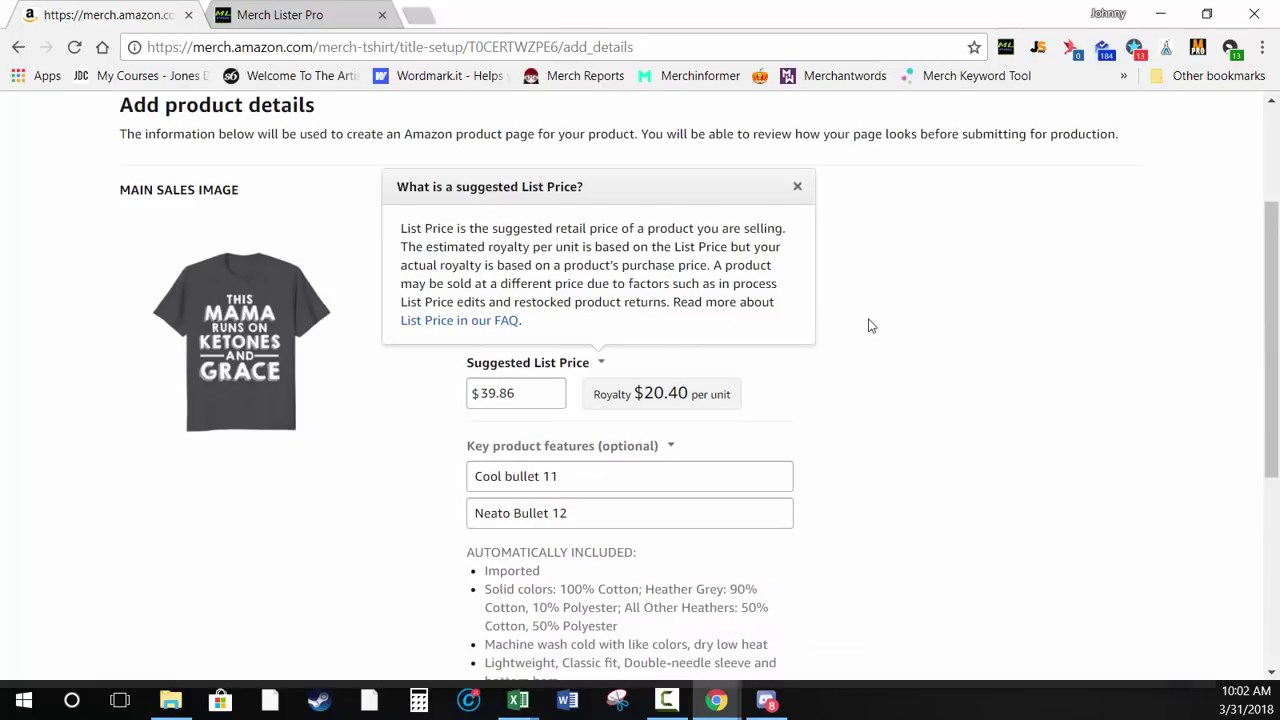
pyautogui.click(924, 332)
# Fill the product details from the Long Sleeve Shirt profile, priced at 29.99, and check the description
pyautogui.click(639, 260)
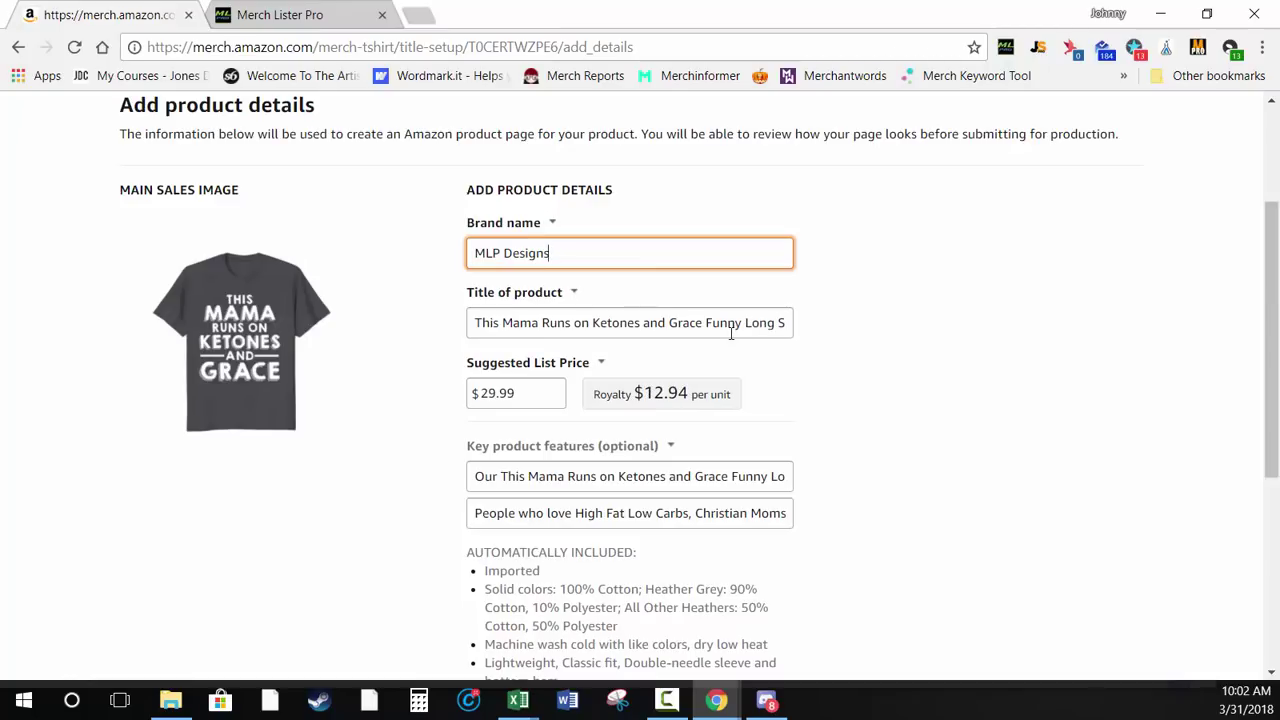
pyautogui.press('BackSpace')
pyautogui.scroll(-3, 731, 336)
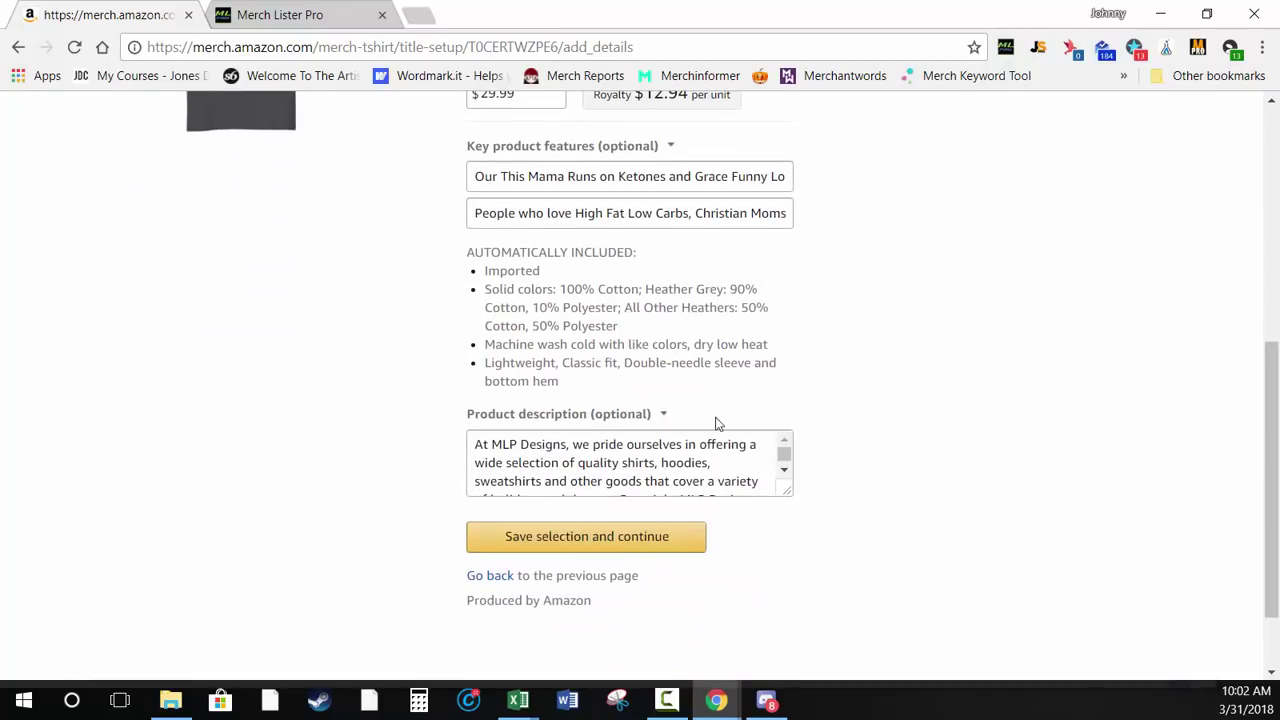
# Fill the product details from the Standard Shirt profile, priced at 19.99, and save them to continue to the review page
pyautogui.click(688, 472)
pyautogui.scroll(3, 656, 443)
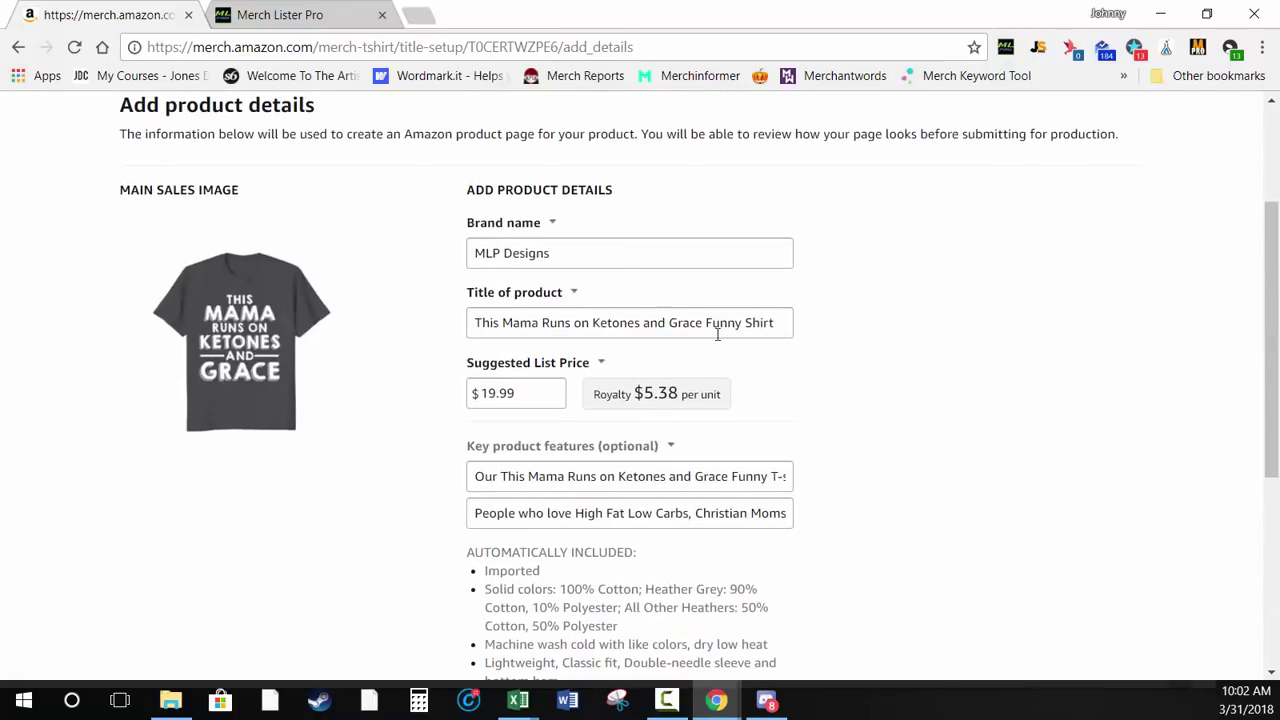
pyautogui.scroll(-4, 717, 335)
pyautogui.click(681, 447)
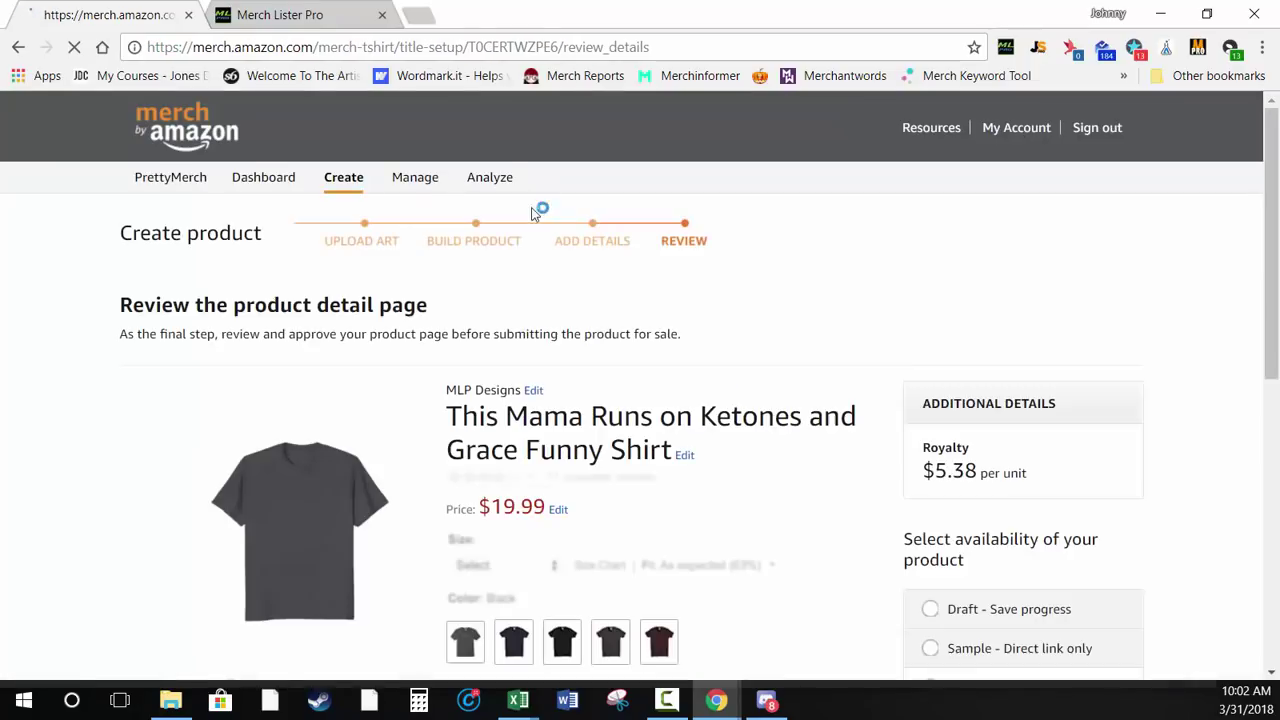
# Review the standard shirt's product detail page, and open five additional product creation pages in new tabs
pyautogui.scroll(-2, 597, 376)
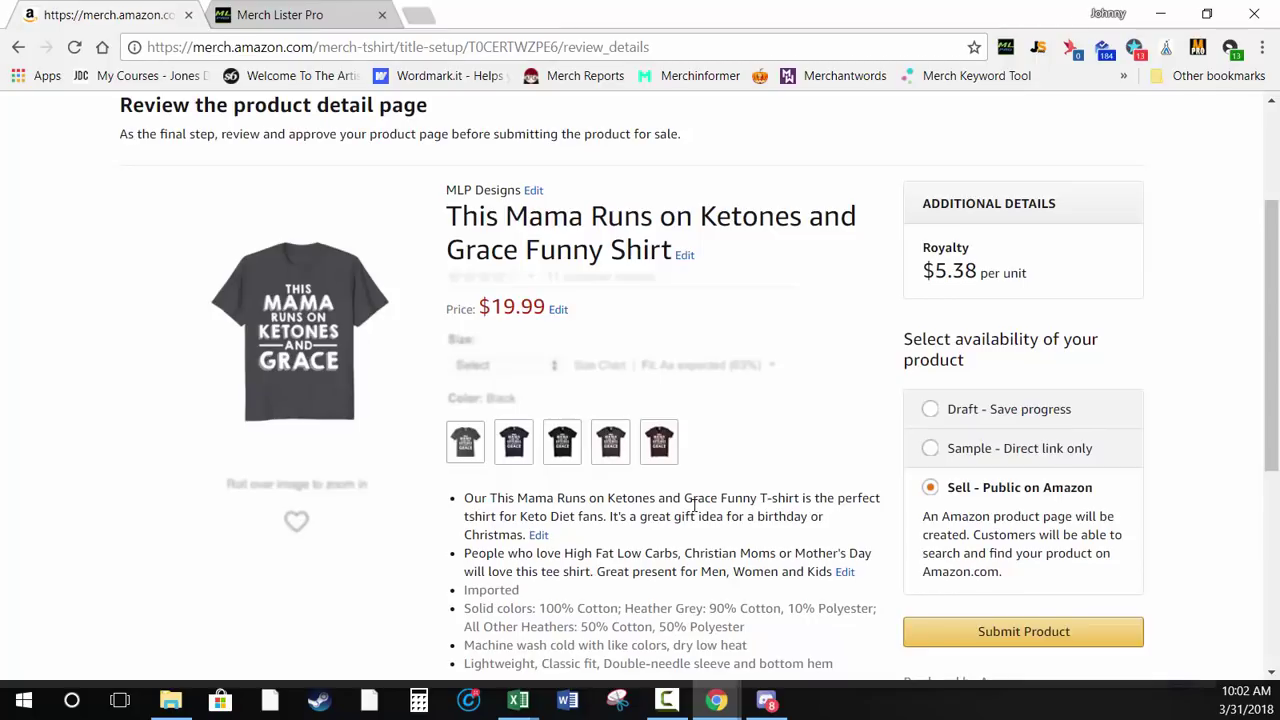
pyautogui.scroll(2, 581, 321)
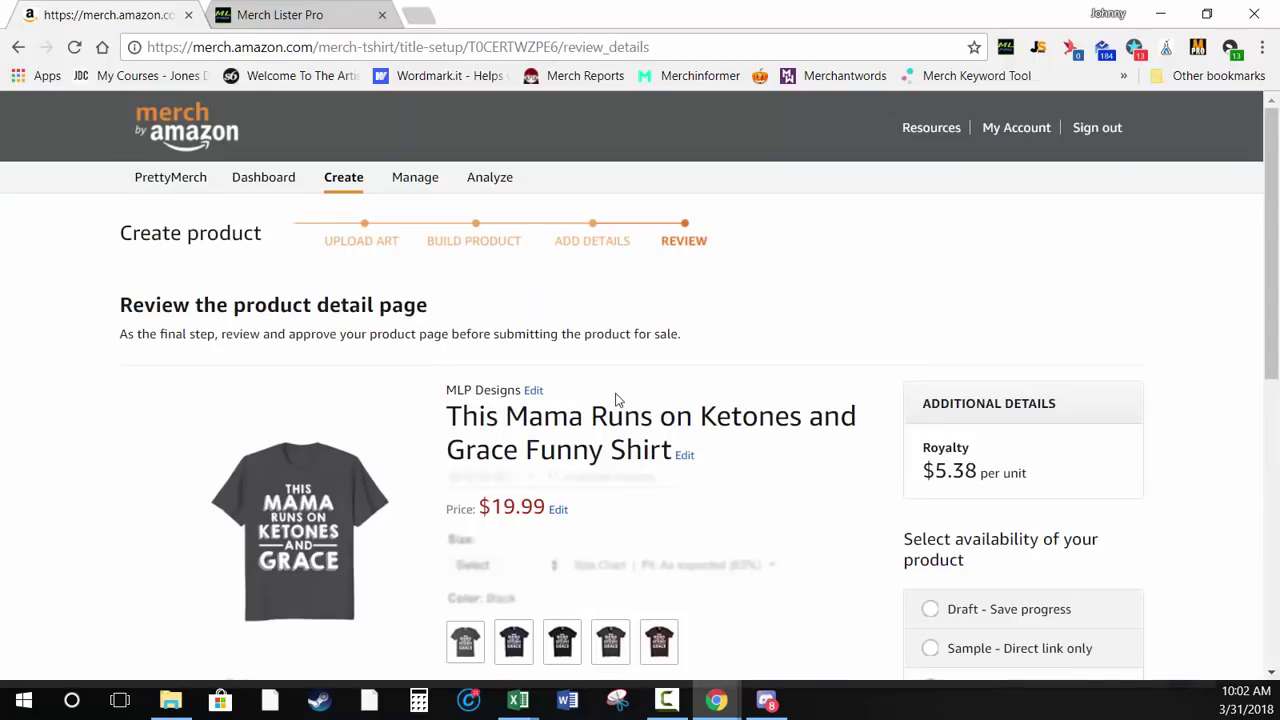
pyautogui.middleClick(341, 180)
pyautogui.middleClick(341, 180)
pyautogui.middleClick(341, 180)
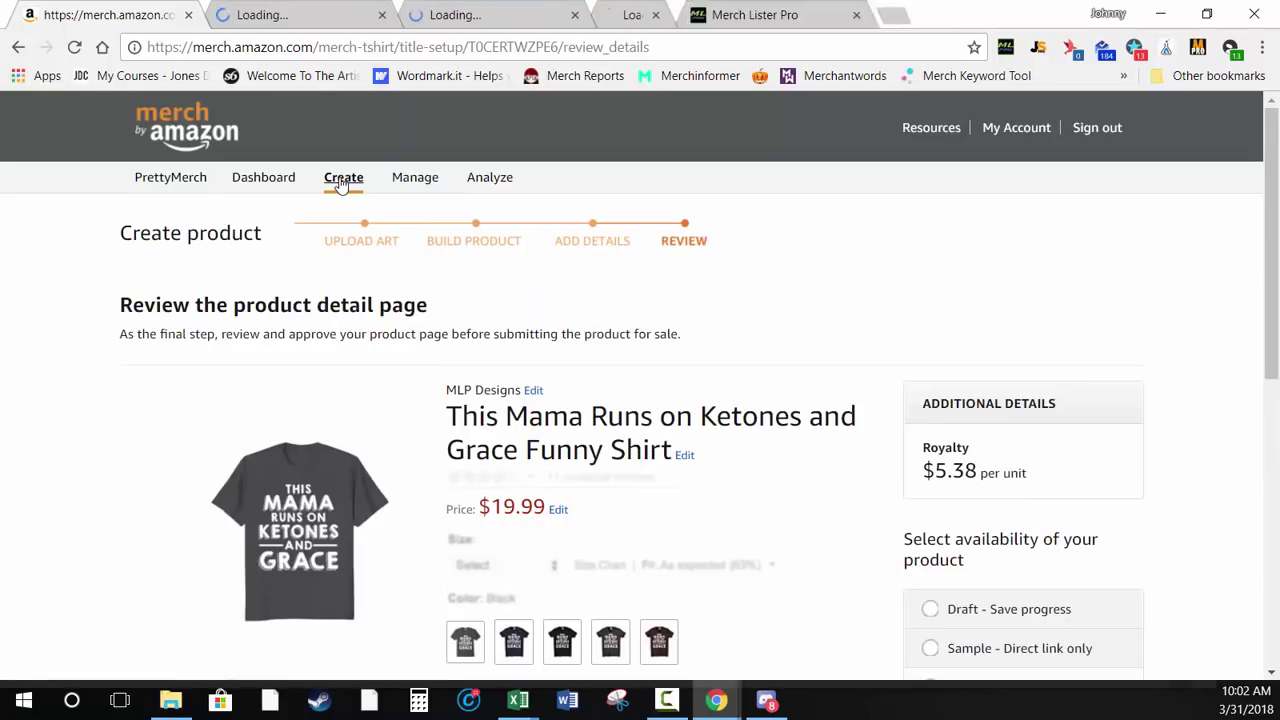
pyautogui.middleClick(341, 180)
pyautogui.middleClick(341, 180)
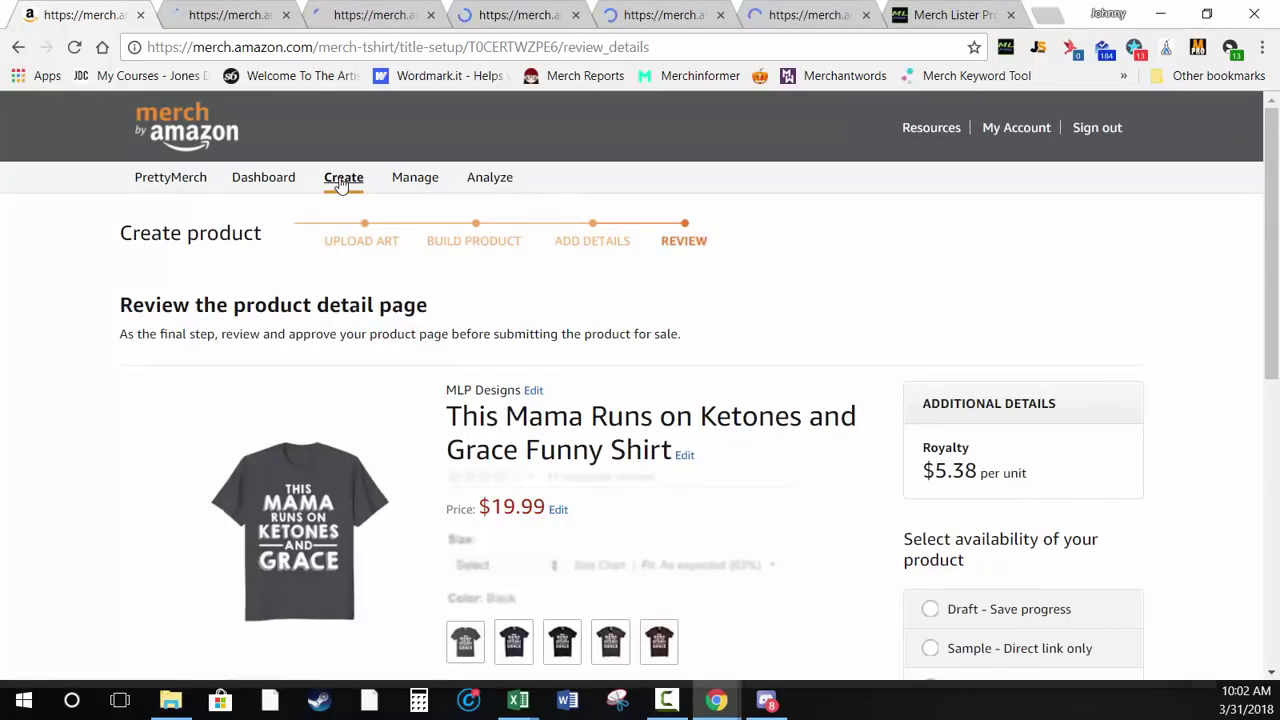
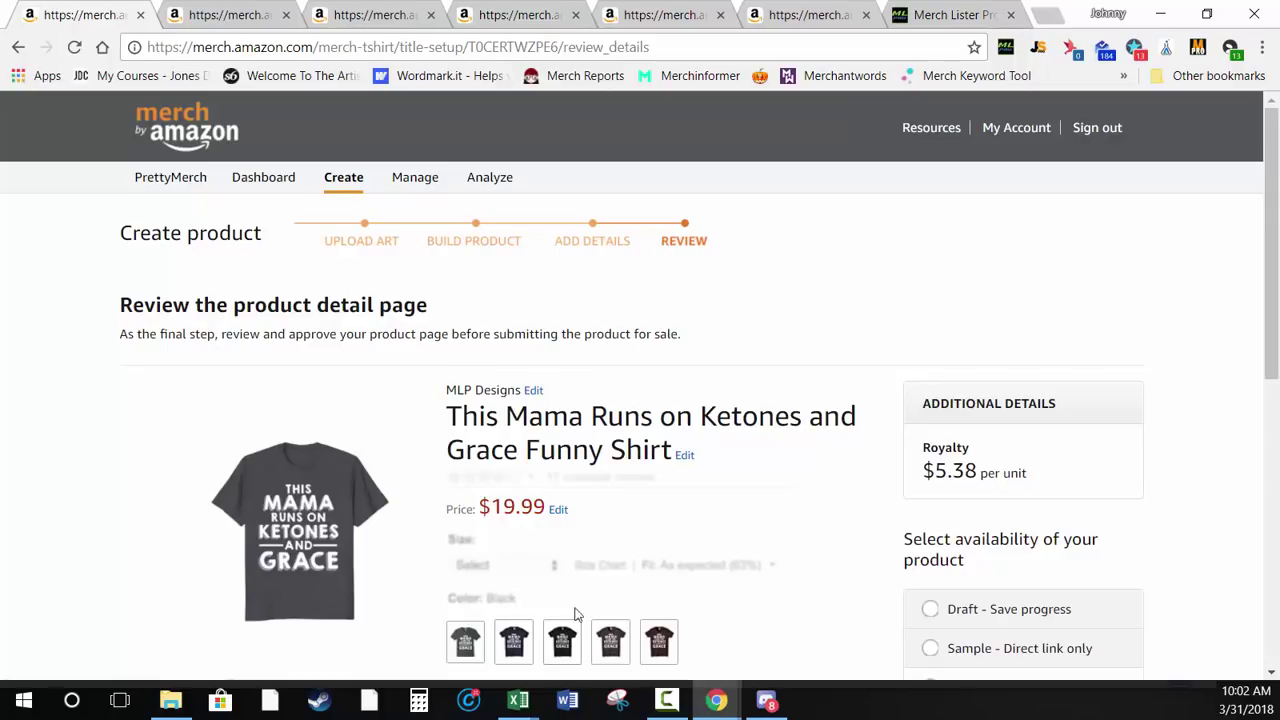
pyautogui.scroll(-1, 753, 568)
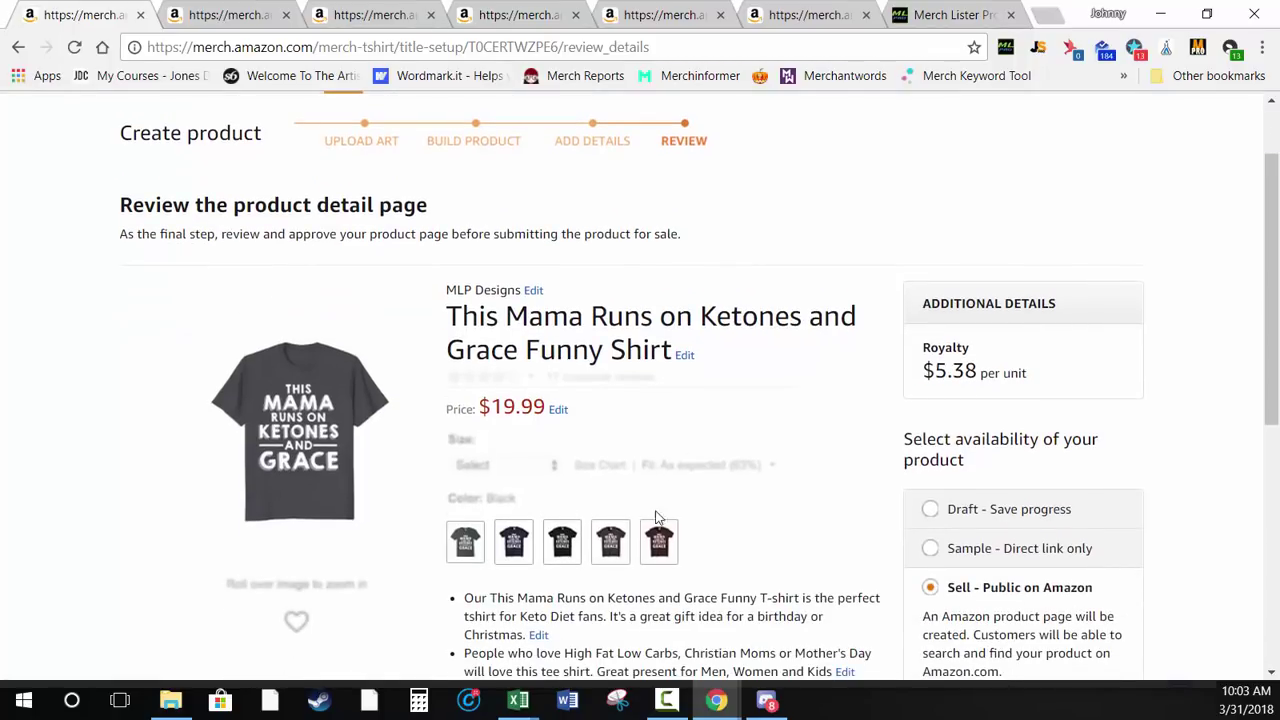
pyautogui.scroll(1, 657, 520)
pyautogui.scroll(-1, 685, 382)
pyautogui.scroll(1, 698, 420)
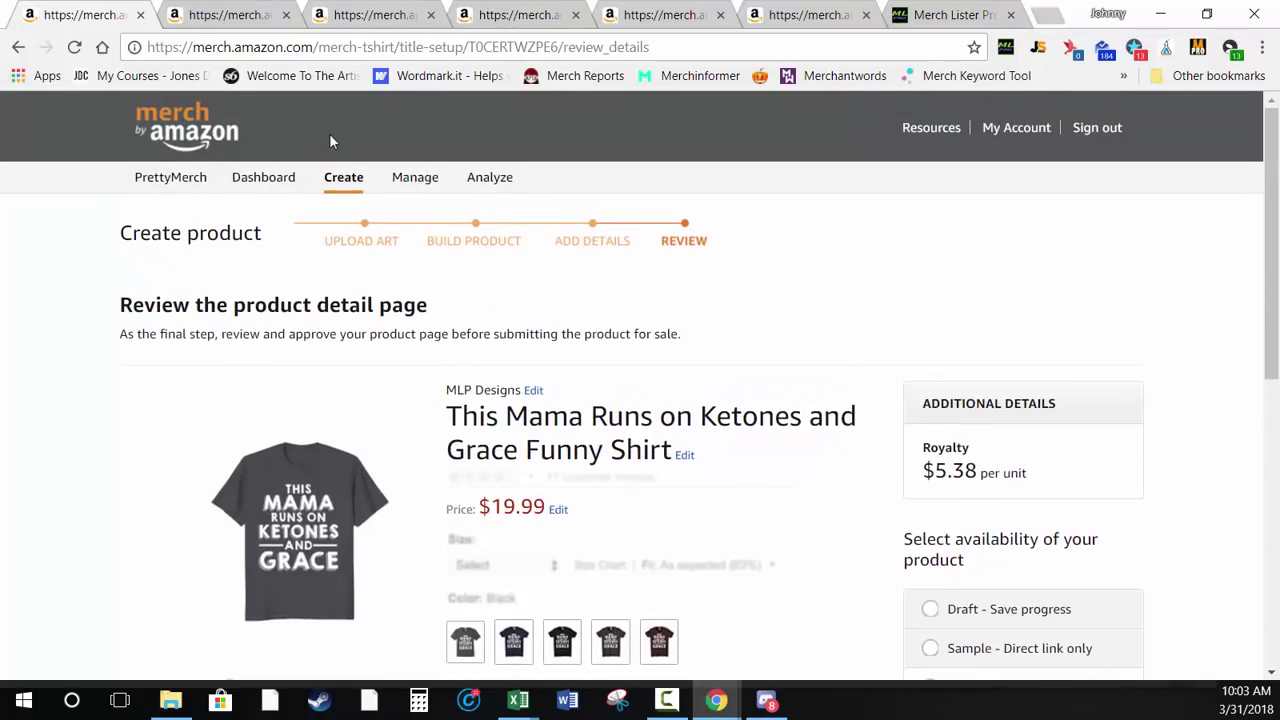
# On the first new product creation page, upload the third PNG from the network Public folder THIS MAMA RUNS ON KETONES AND GRACE
pyautogui.click(245, 14)
pyautogui.scroll(-1, 444, 608)
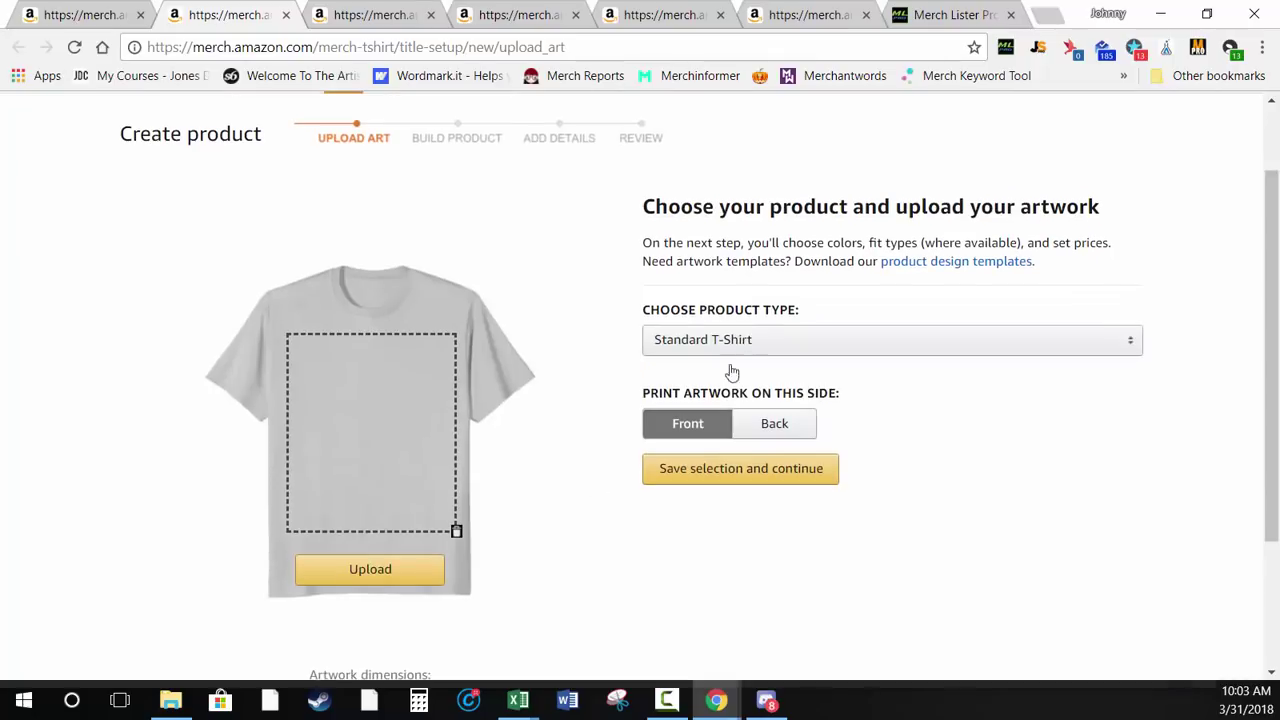
pyautogui.click(404, 582)
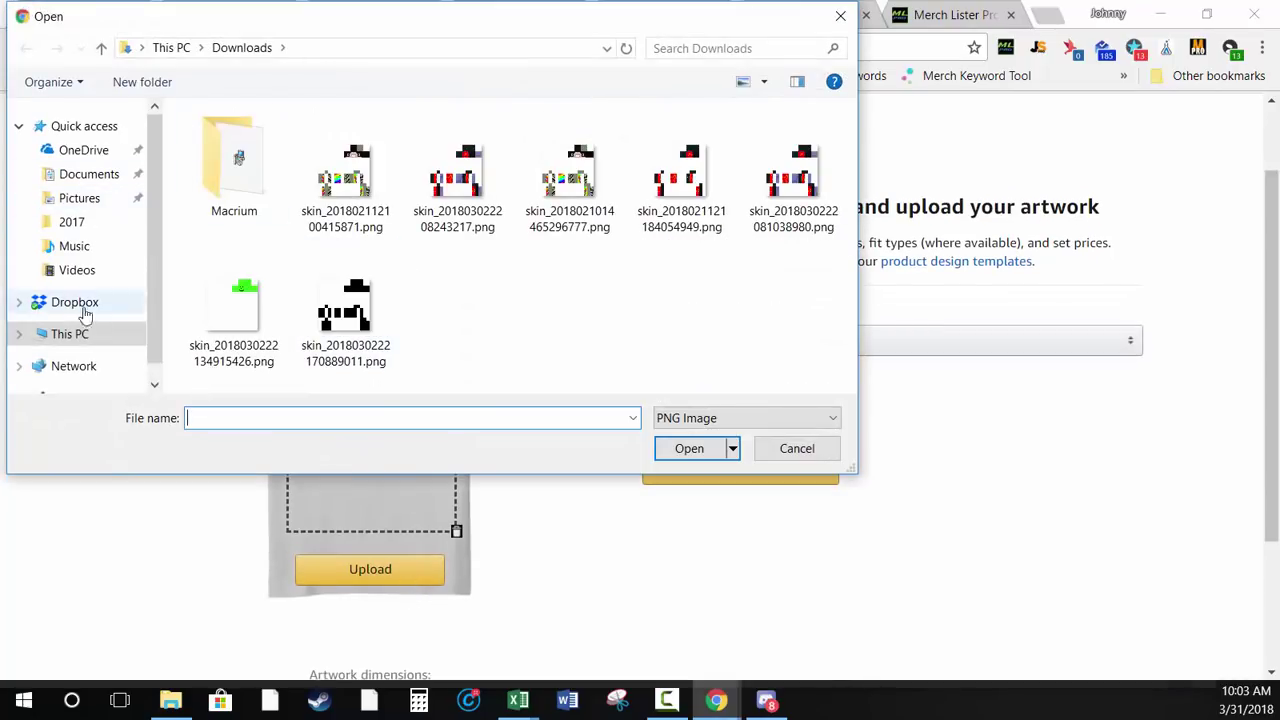
pyautogui.click(84, 340)
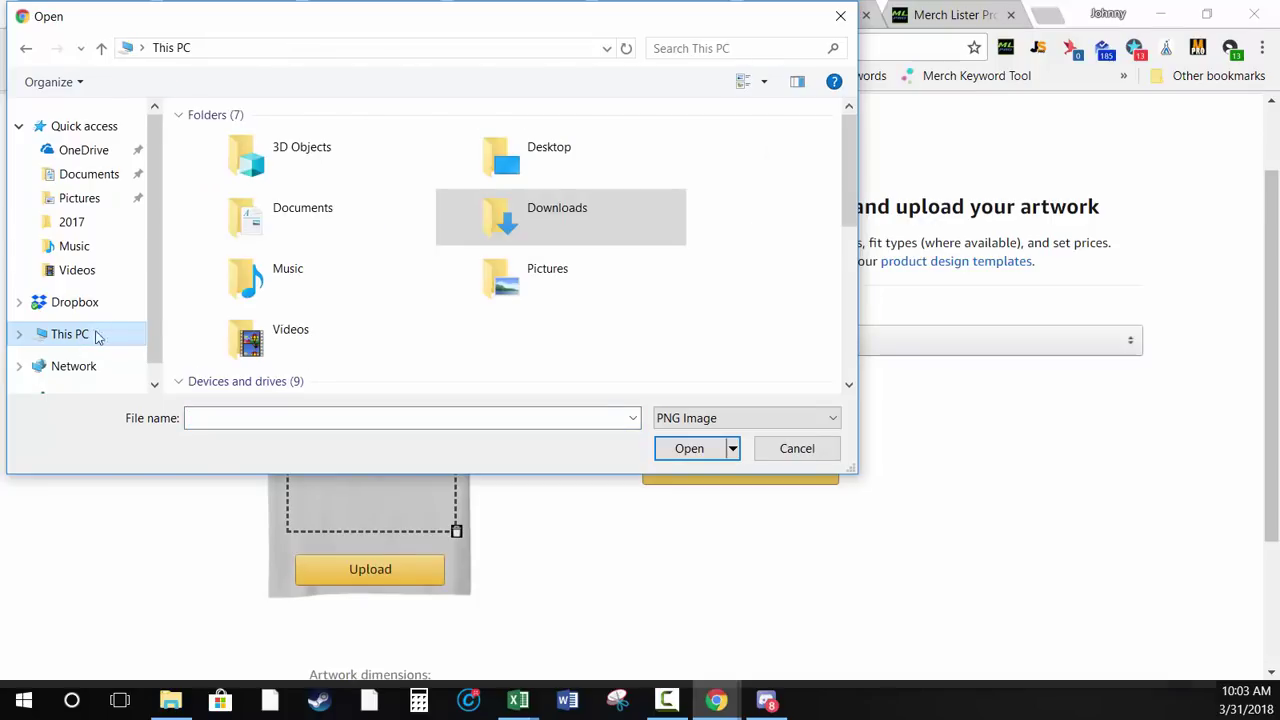
pyautogui.scroll(-6, 391, 274)
pyautogui.scroll(3, 360, 205)
pyautogui.scroll(-3, 372, 251)
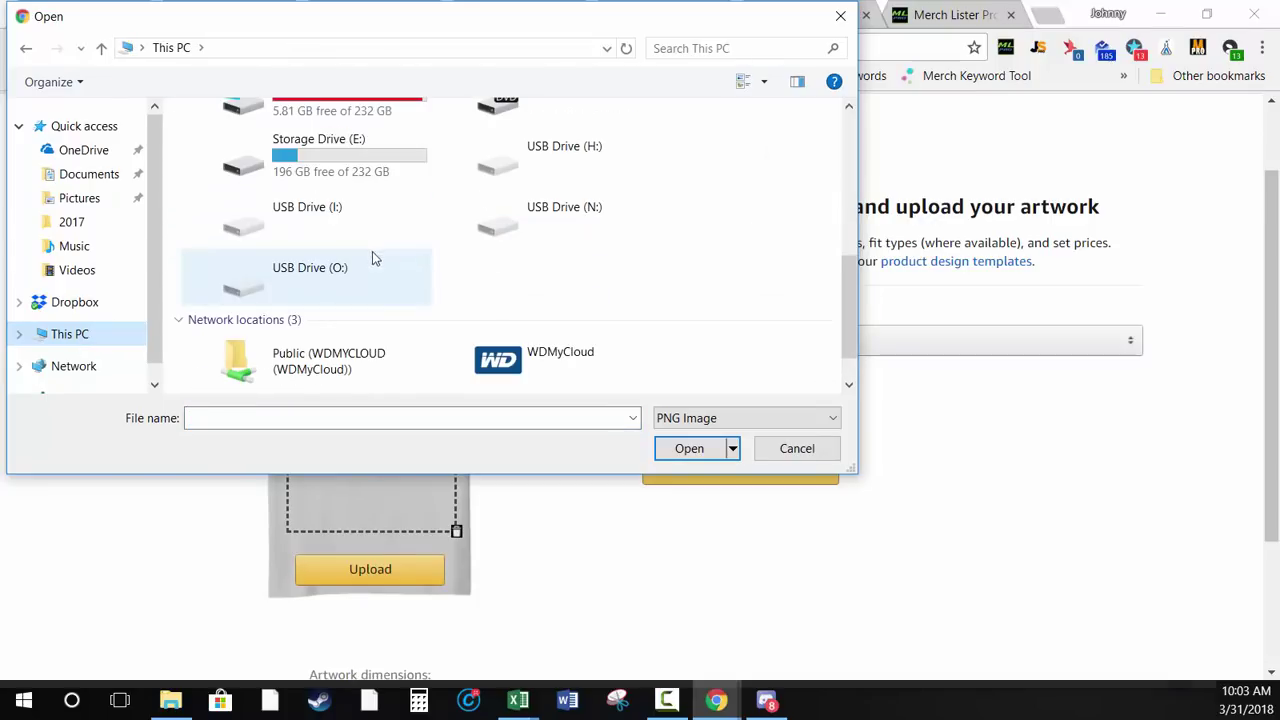
pyautogui.doubleClick(371, 357)
pyautogui.scroll(-5, 494, 240)
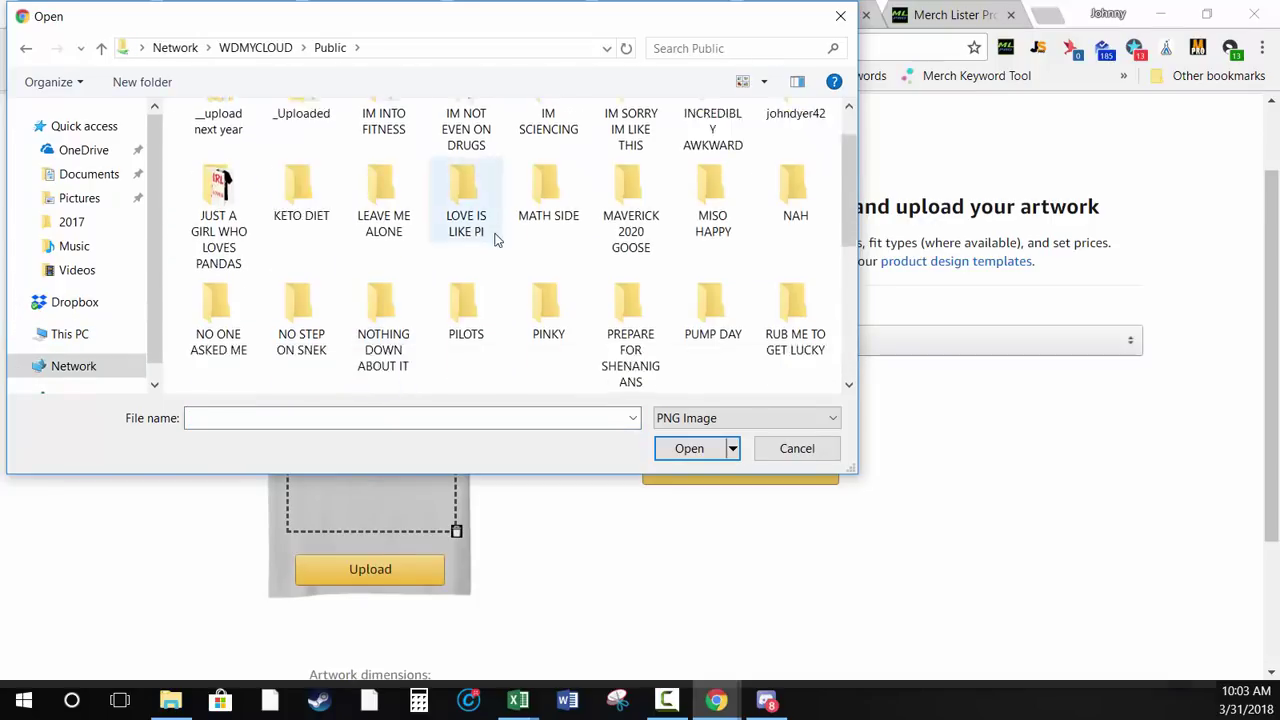
pyautogui.doubleClick(548, 260)
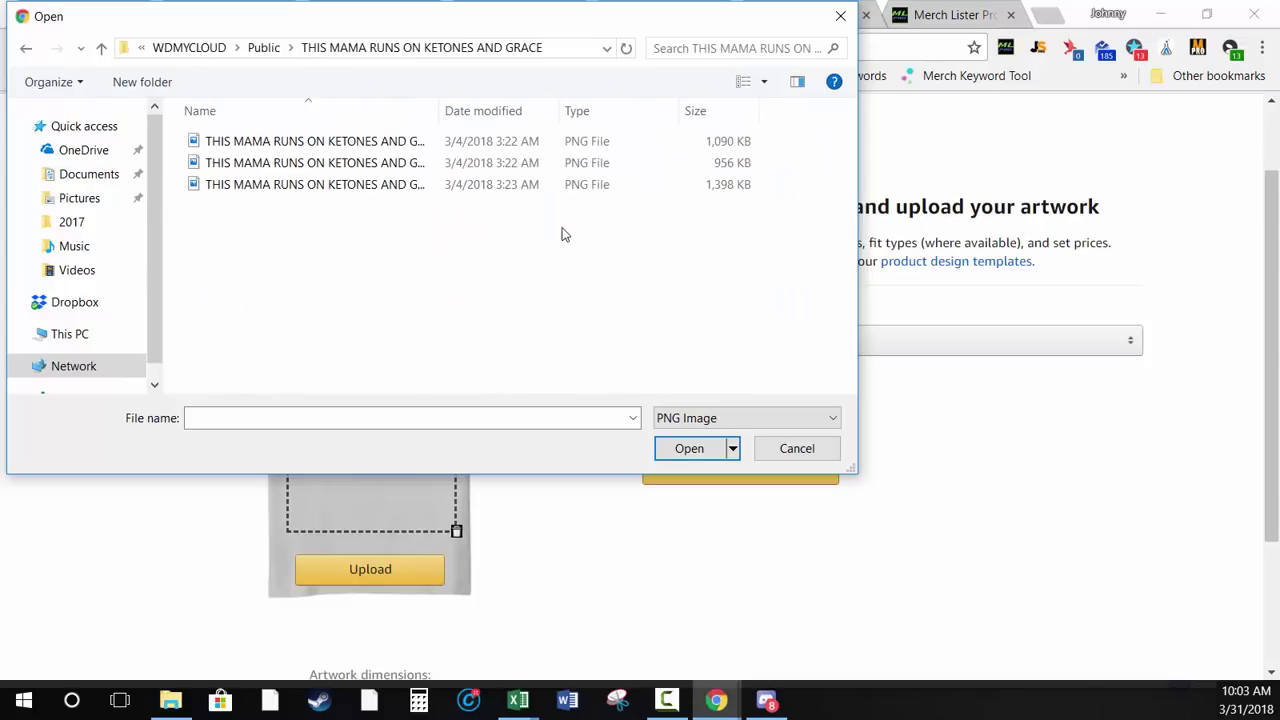
pyautogui.doubleClick(373, 187)
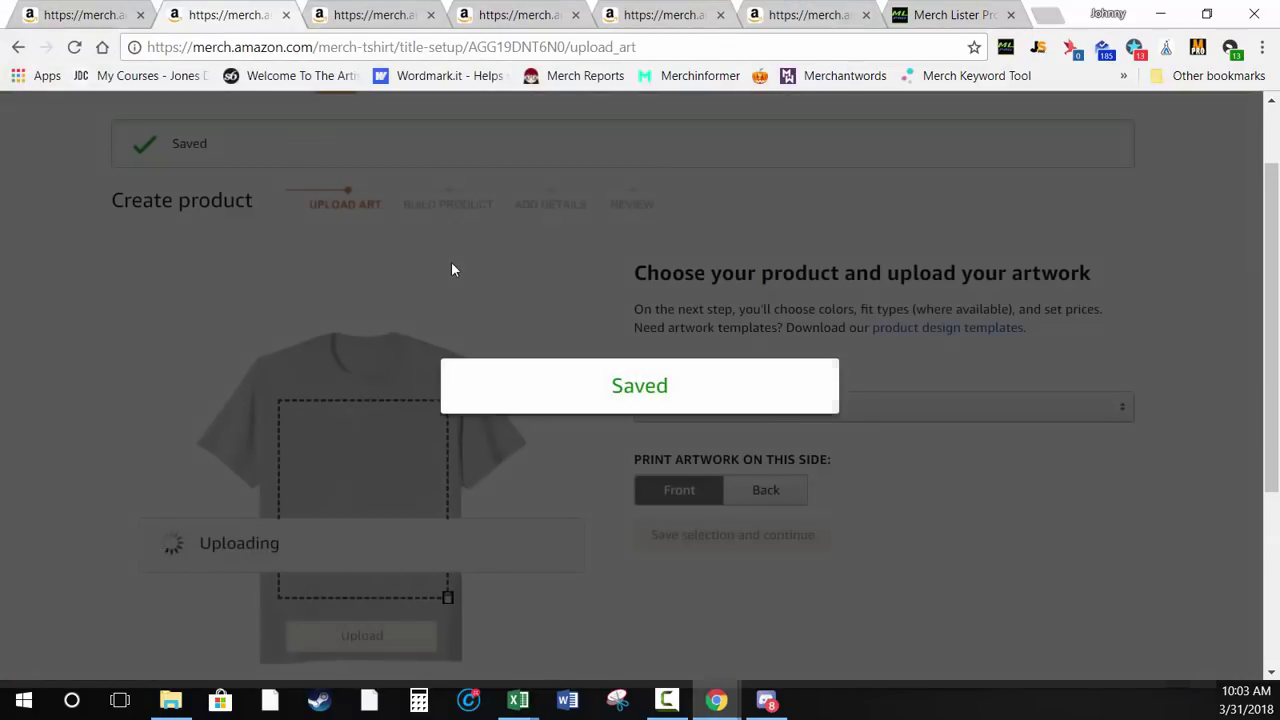
# Choose Long Sleeve T-Shirt as the product type and save the selection to continue to the product configuration
pyautogui.scroll(-1, 436, 290)
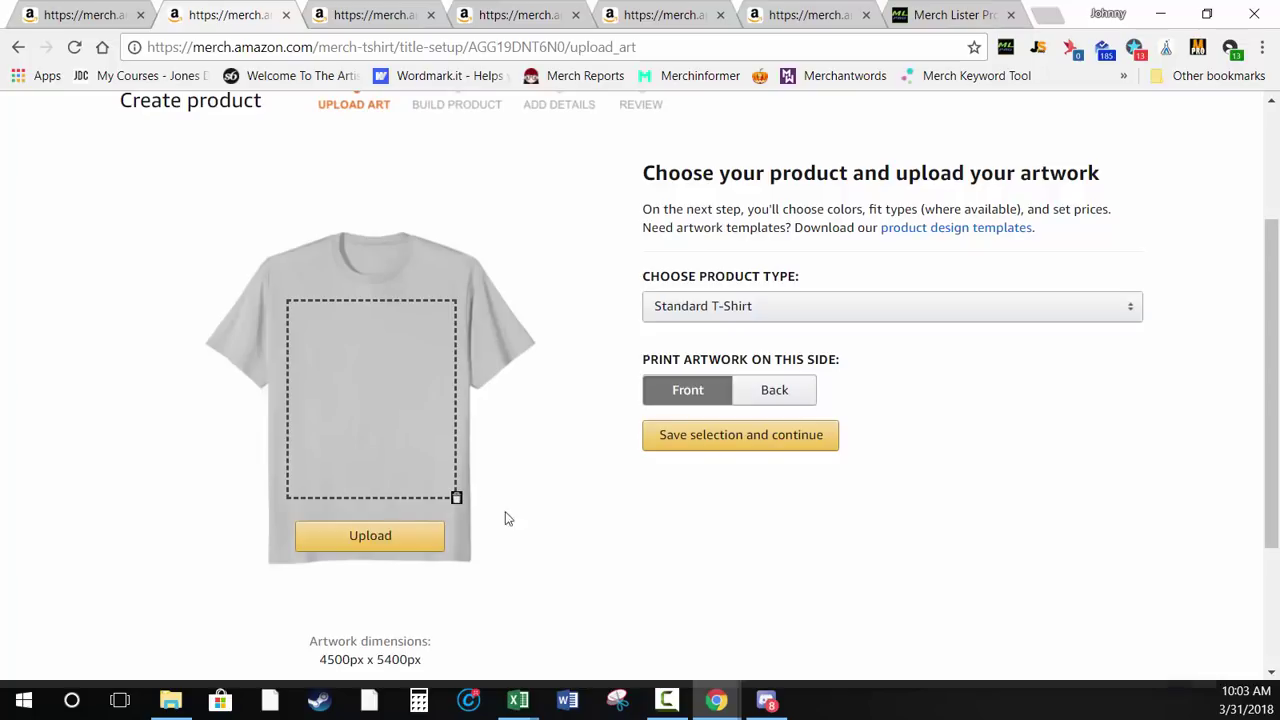
pyautogui.click(690, 306)
pyautogui.click(693, 360)
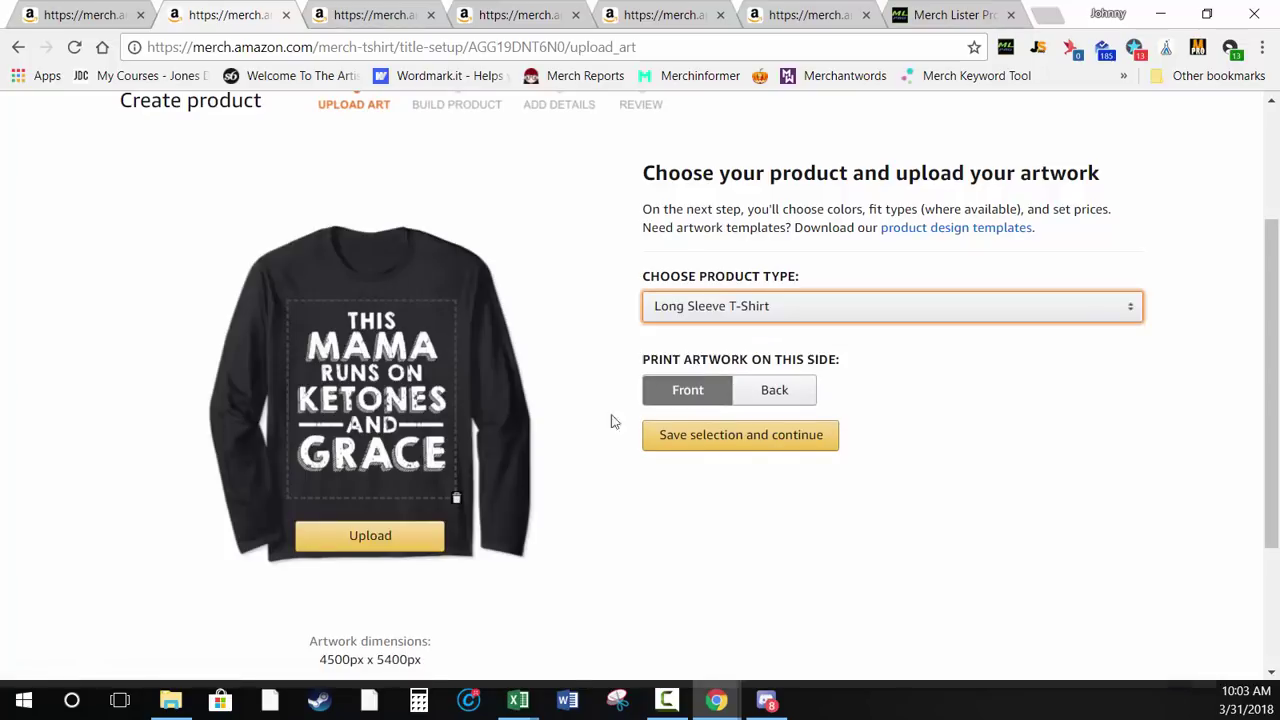
pyautogui.click(690, 440)
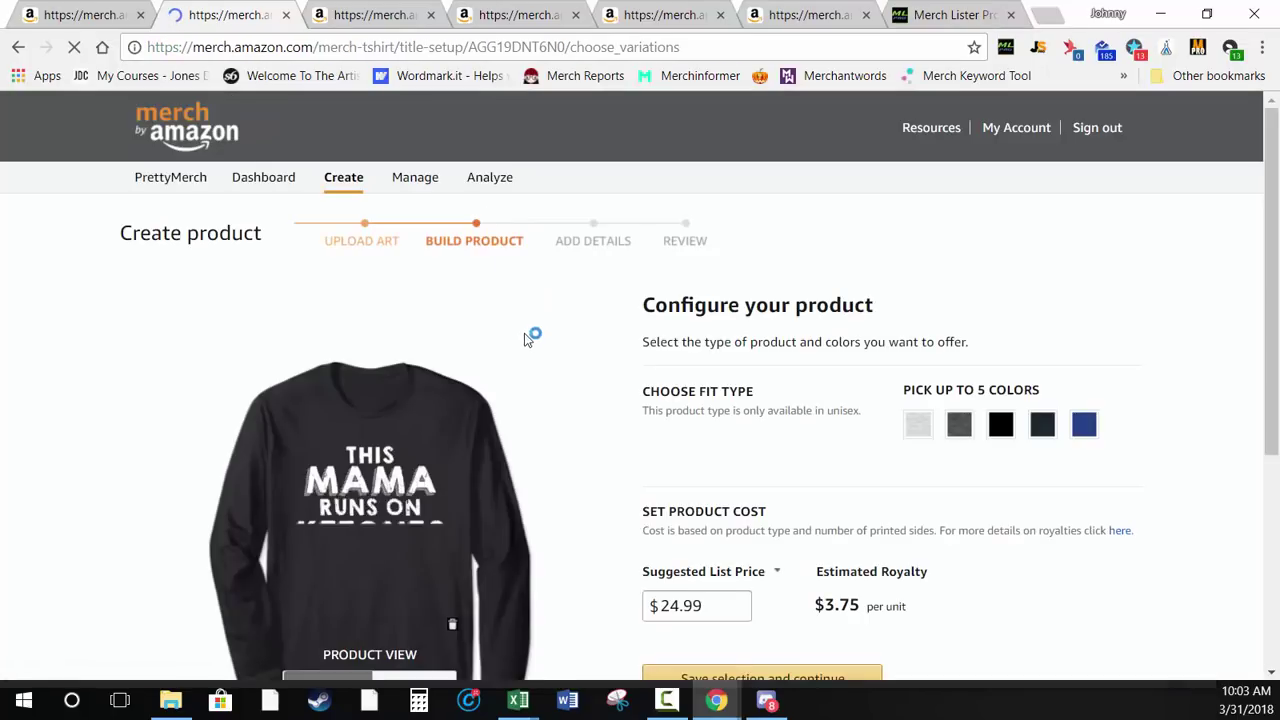
pyautogui.scroll(-1, 527, 338)
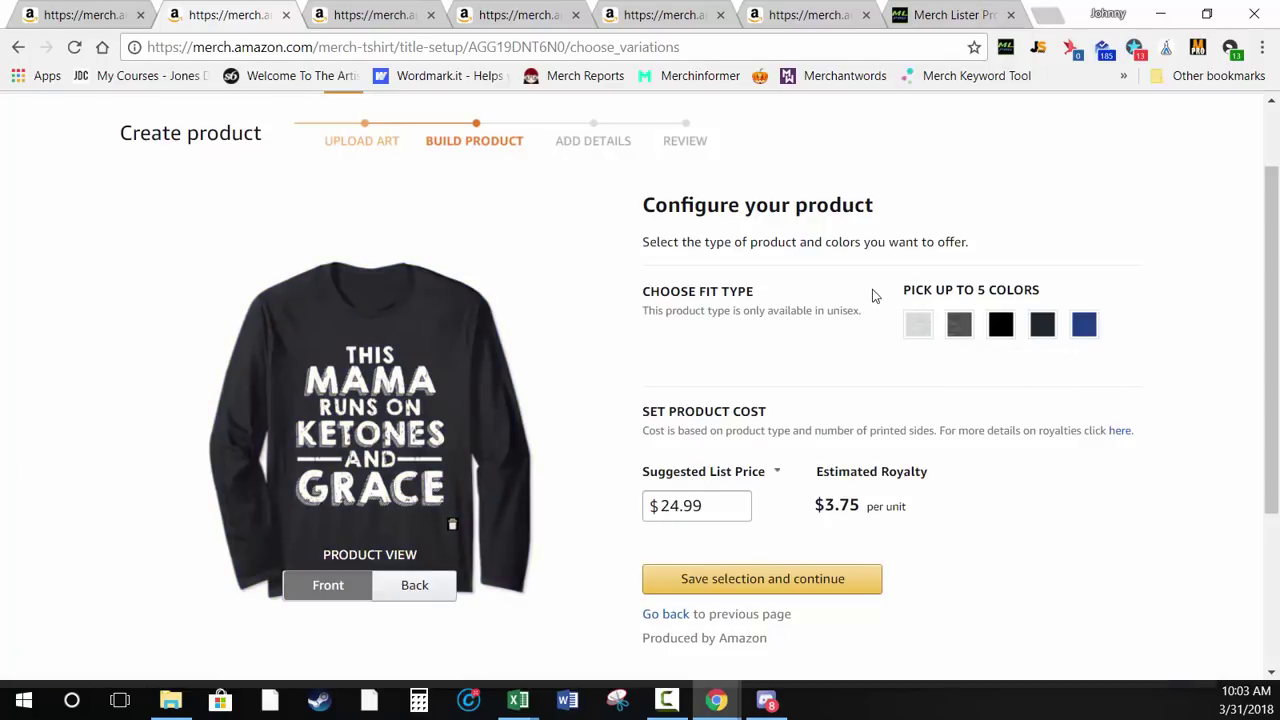
# Switch to Merch Lister Pro's Color Selector Tool and start a new profile named l/s shirts with the shortcut w
pyautogui.click(945, 14)
pyautogui.scroll(15, 220, 237)
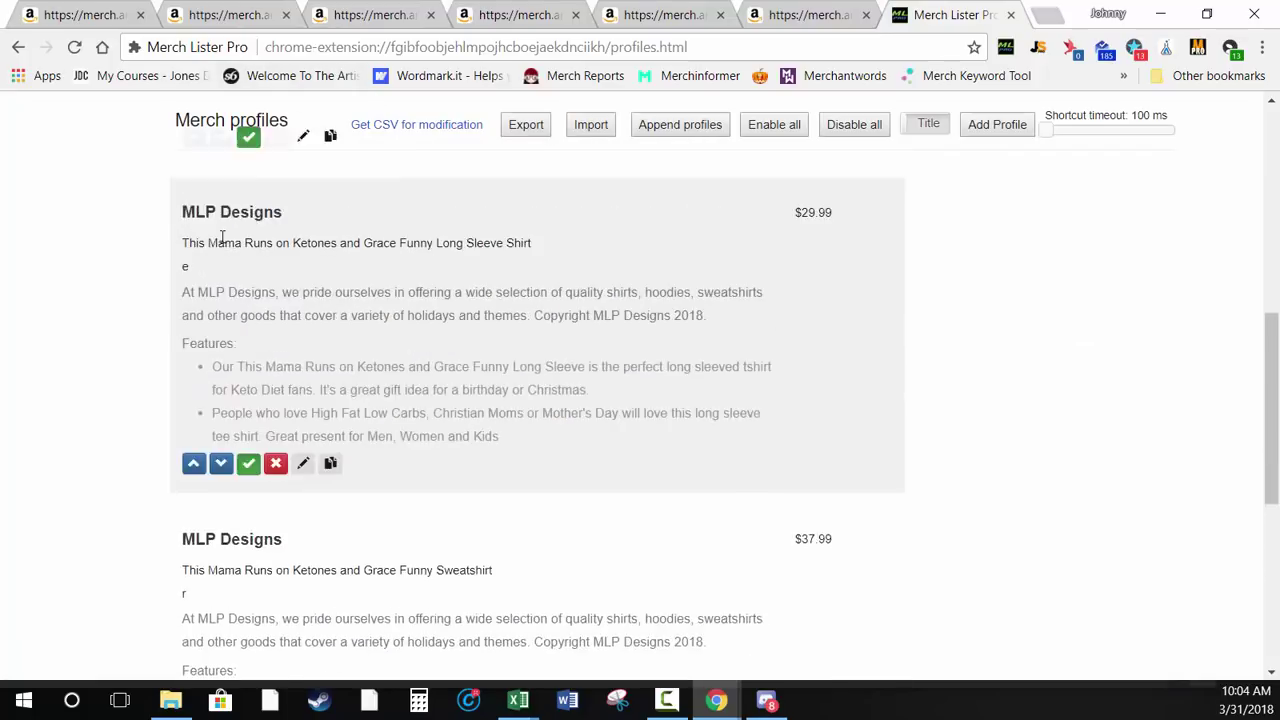
pyautogui.click(72, 122)
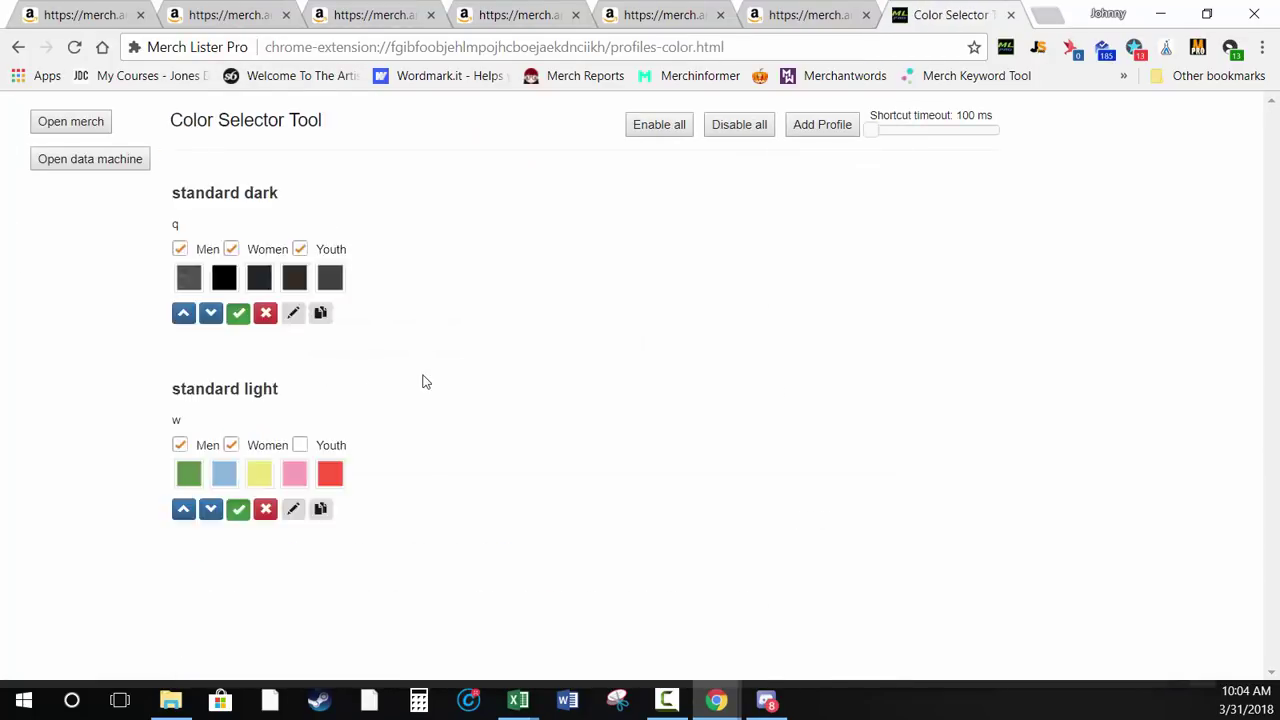
pyautogui.click(843, 127)
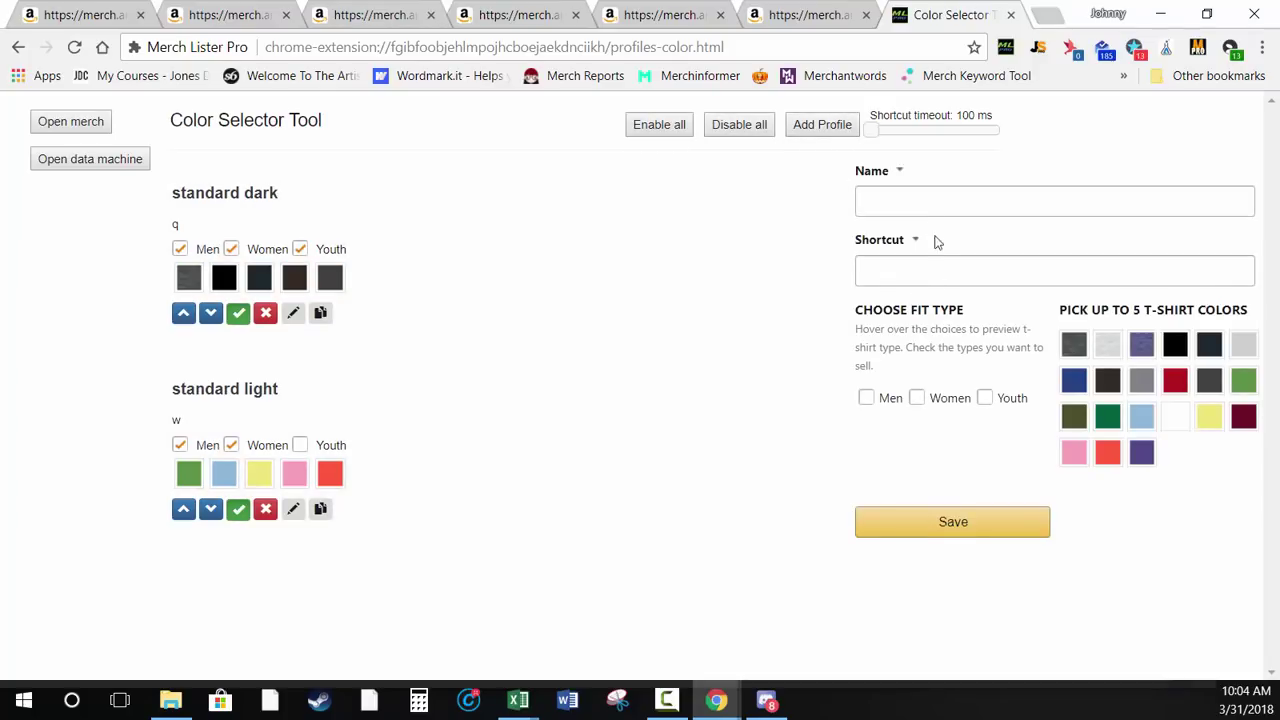
pyautogui.click(925, 204)
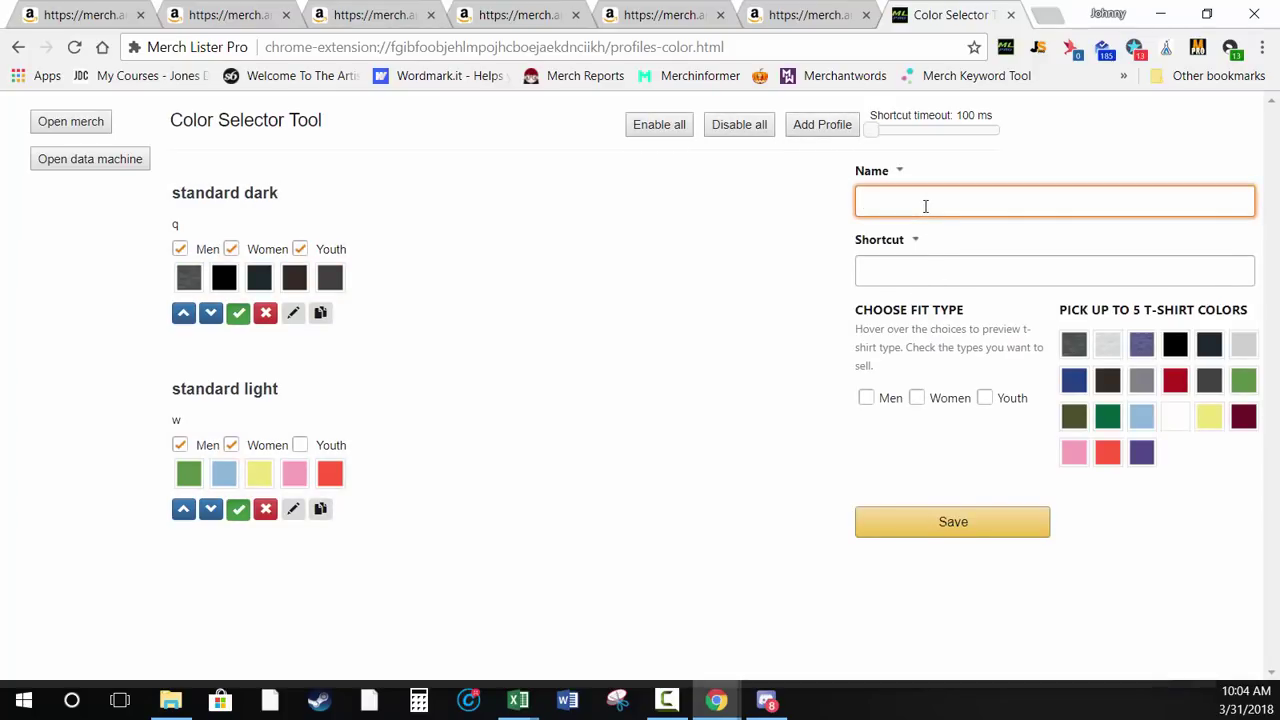
pyautogui.write('l/s shirts')
pyautogui.press('Tab')
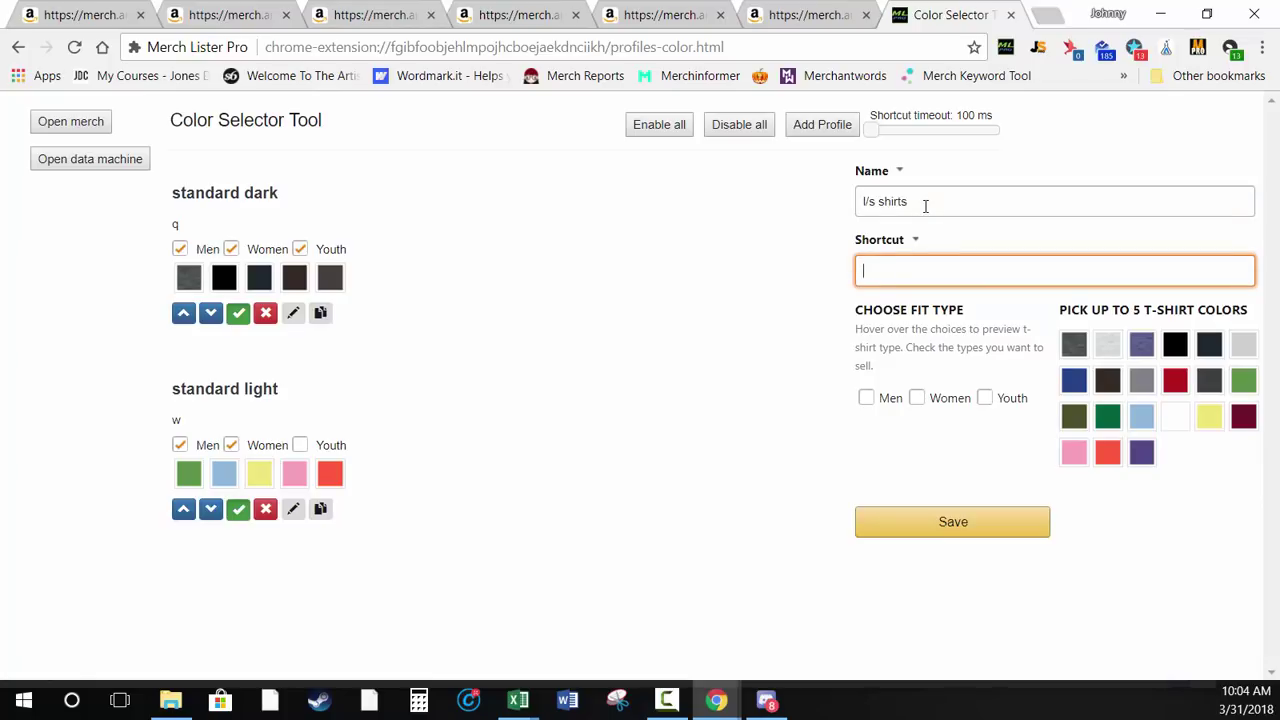
pyautogui.write('w')
pyautogui.press('Tab')
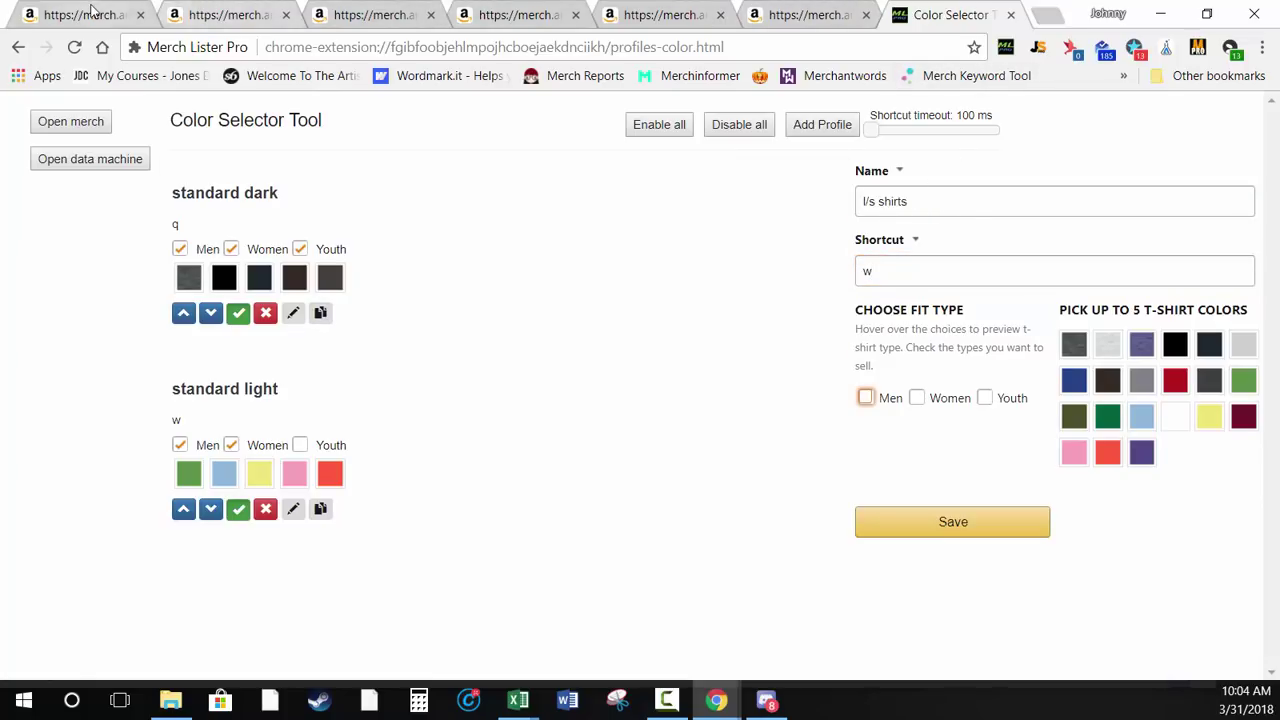
# Go through the open Merch by Amazon pages to find the long sleeve product and check its available colors and fit types
pyautogui.click(90, 10)
pyautogui.click(795, 15)
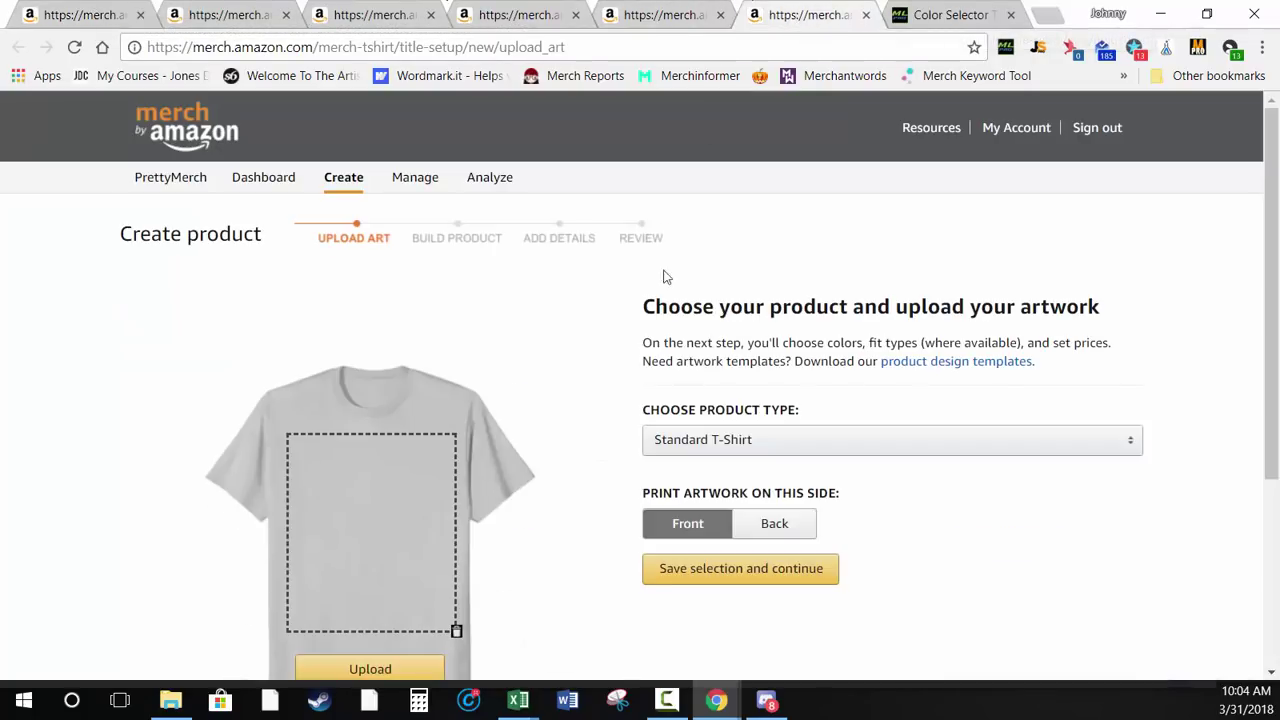
pyautogui.click(642, 22)
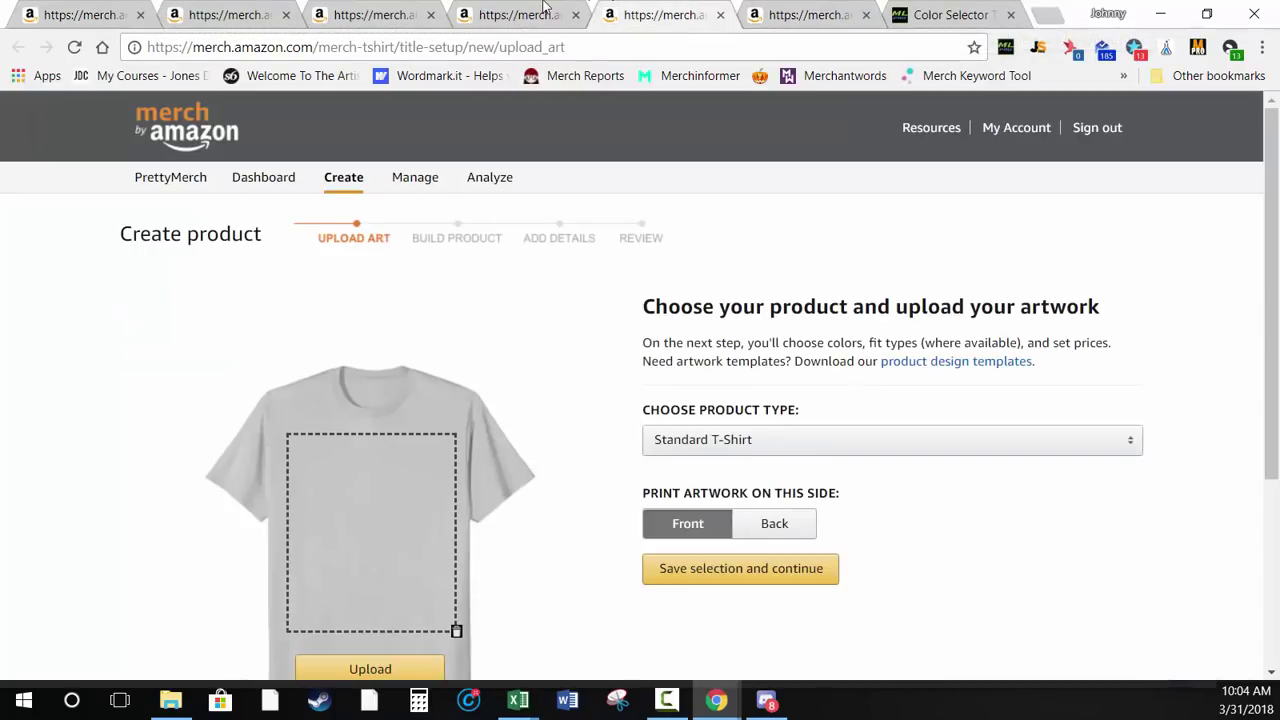
pyautogui.click(525, 15)
pyautogui.click(380, 12)
pyautogui.click(250, 14)
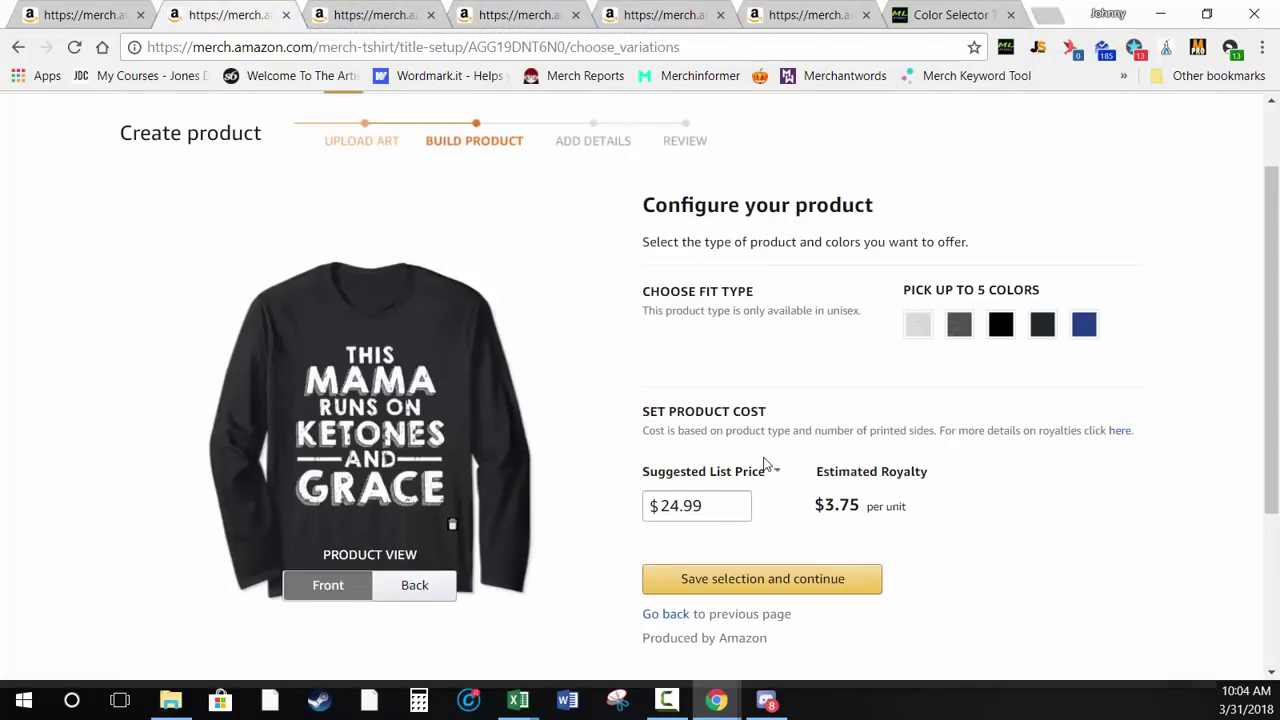
# Give the l/s shirts profile Men and Women fits and dark gray, light gray, black, navy and blue colors, and save it
pyautogui.click(880, 12)
pyautogui.click(868, 397)
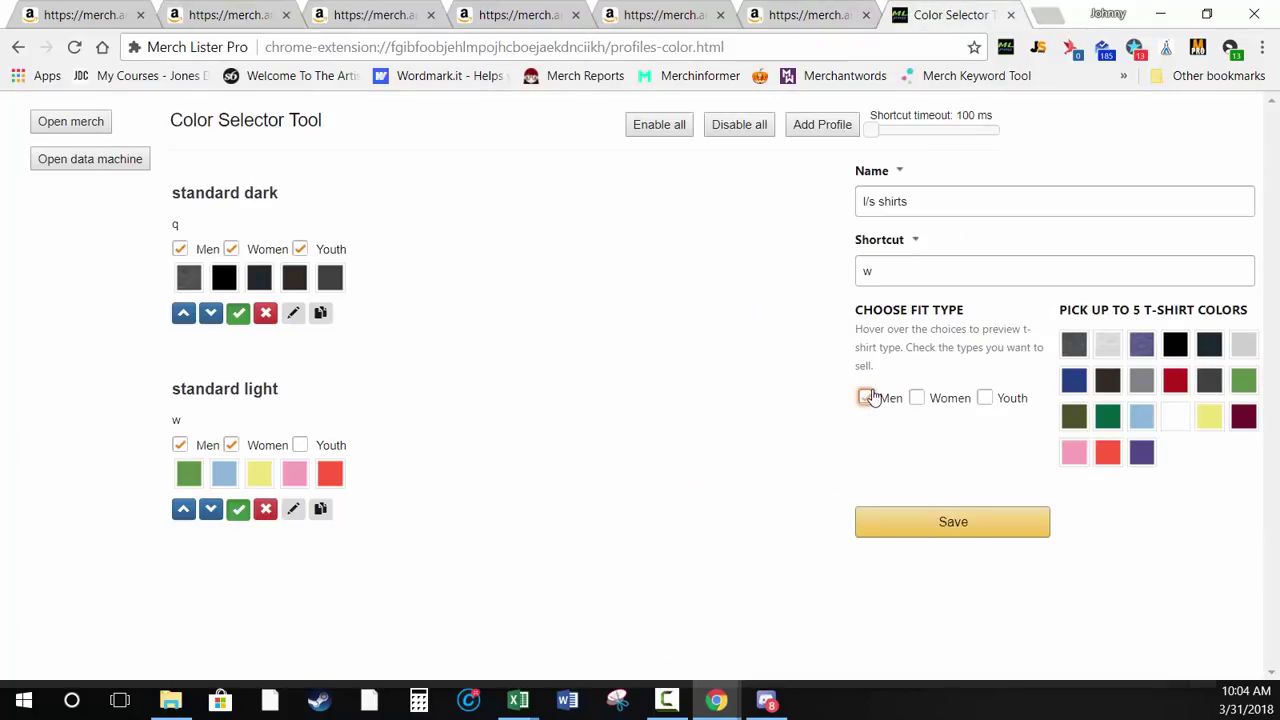
pyautogui.click(914, 399)
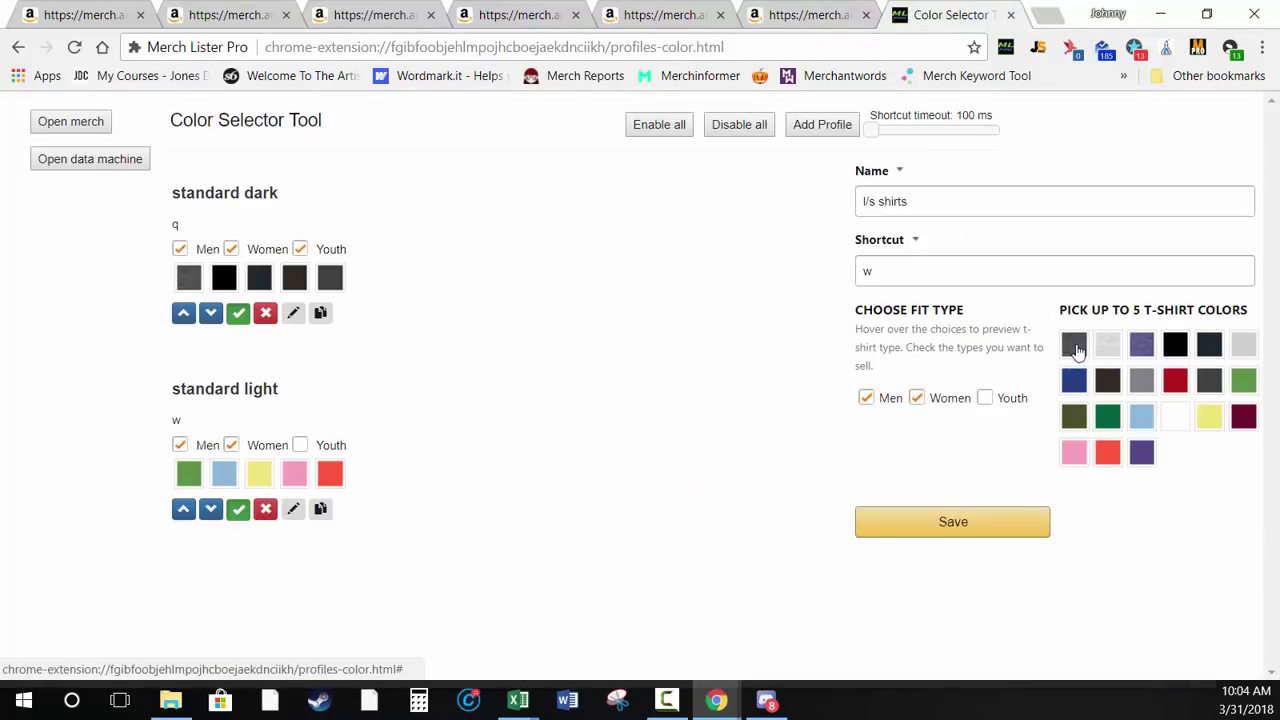
pyautogui.click(1107, 350)
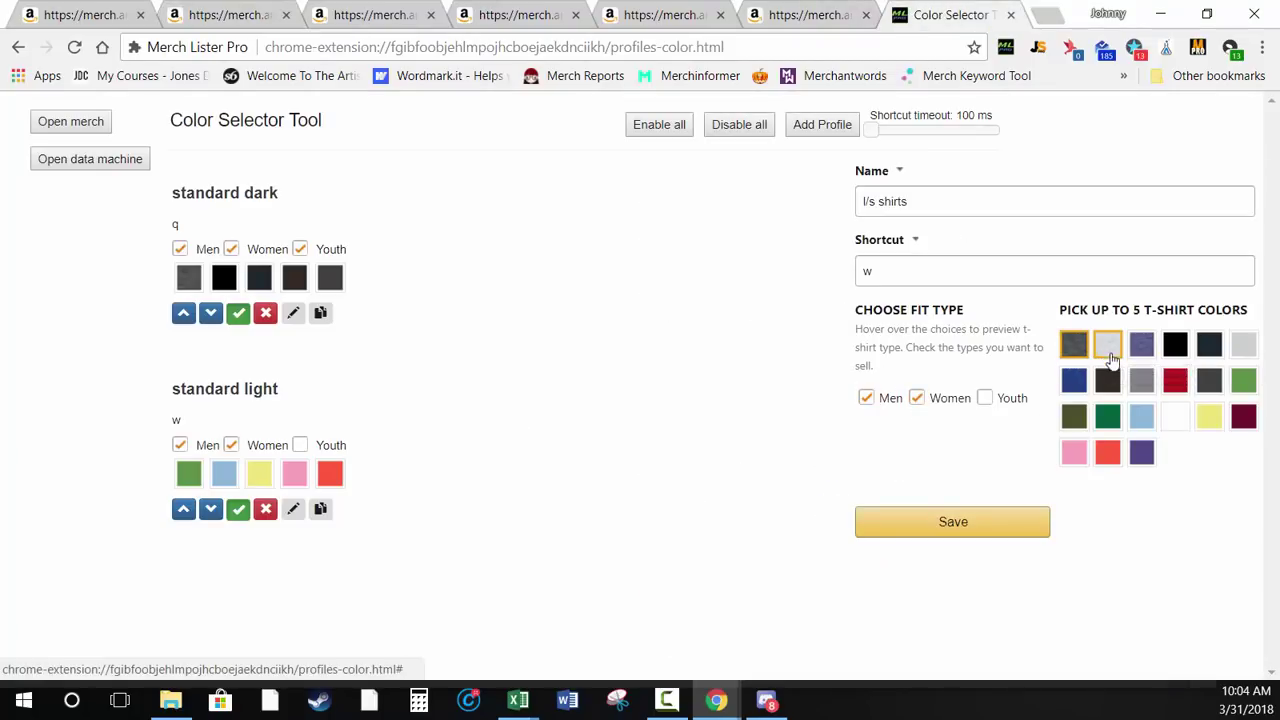
pyautogui.click(1176, 352)
pyautogui.click(1210, 352)
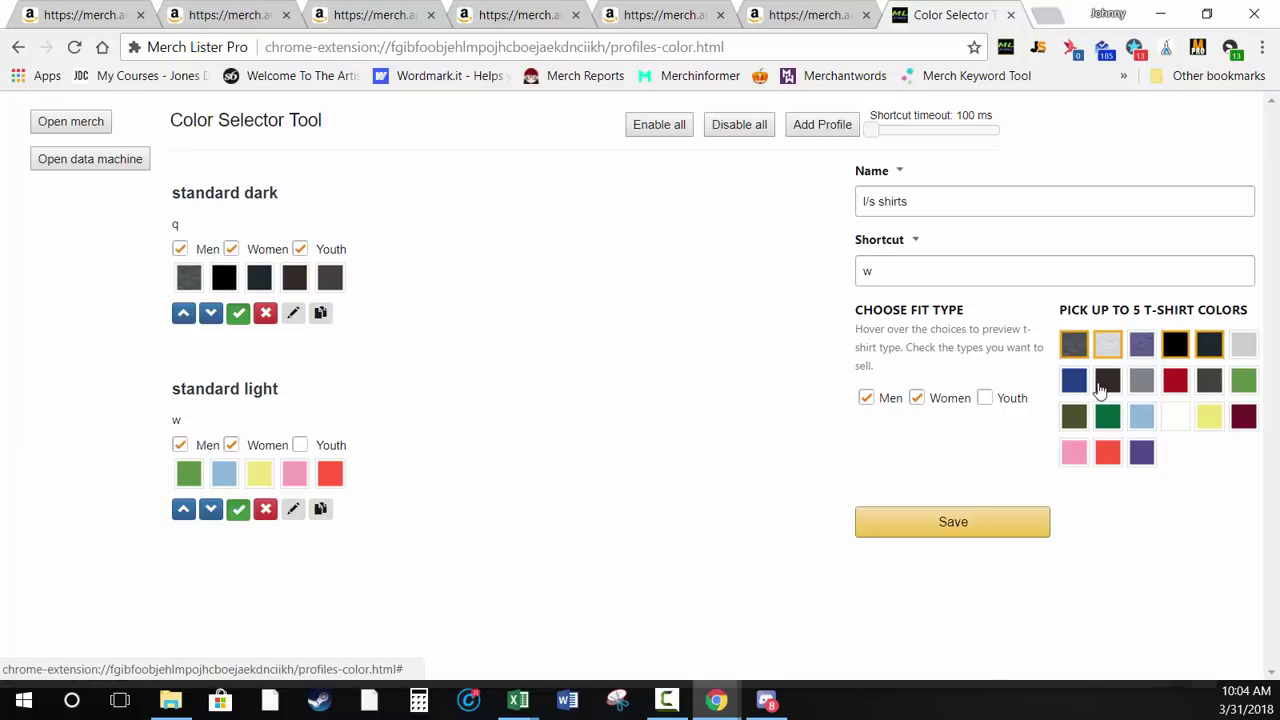
pyautogui.click(1073, 380)
pyautogui.click(984, 522)
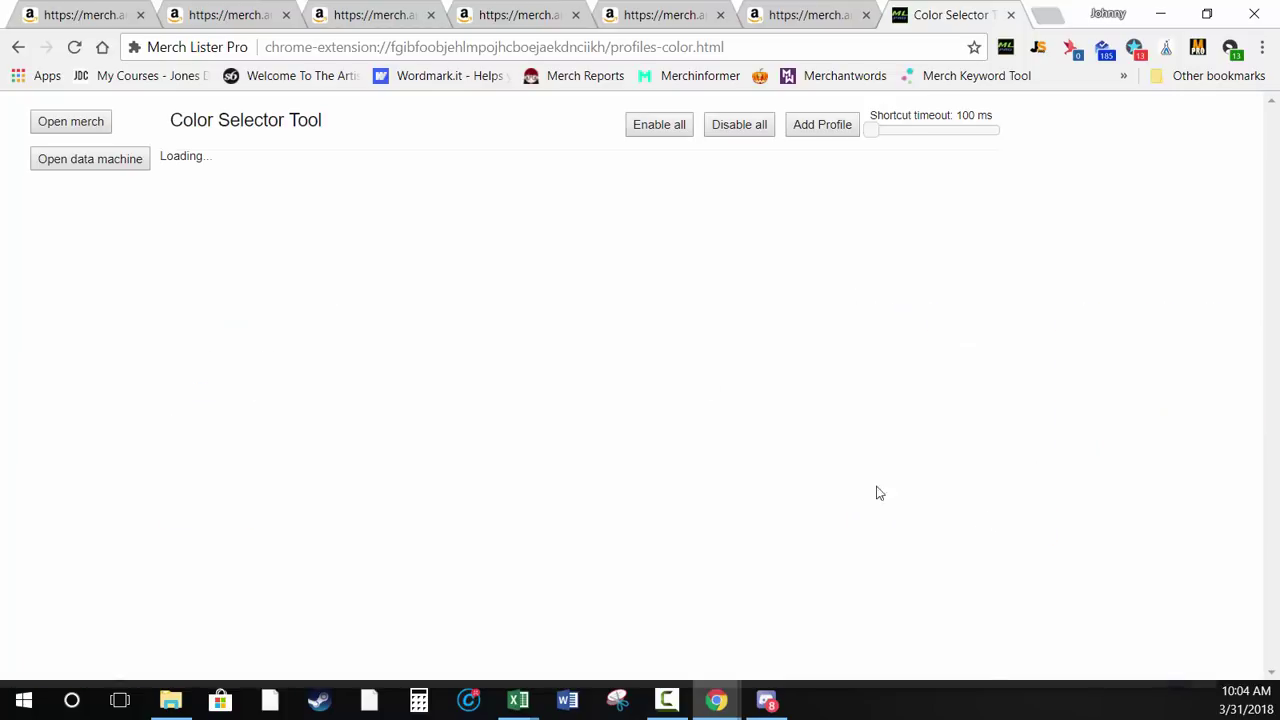
# Try the color profile shortcuts on the long sleeve product's configuration page, and check the saved profiles in the Color Selector Tool
pyautogui.click(222, 17)
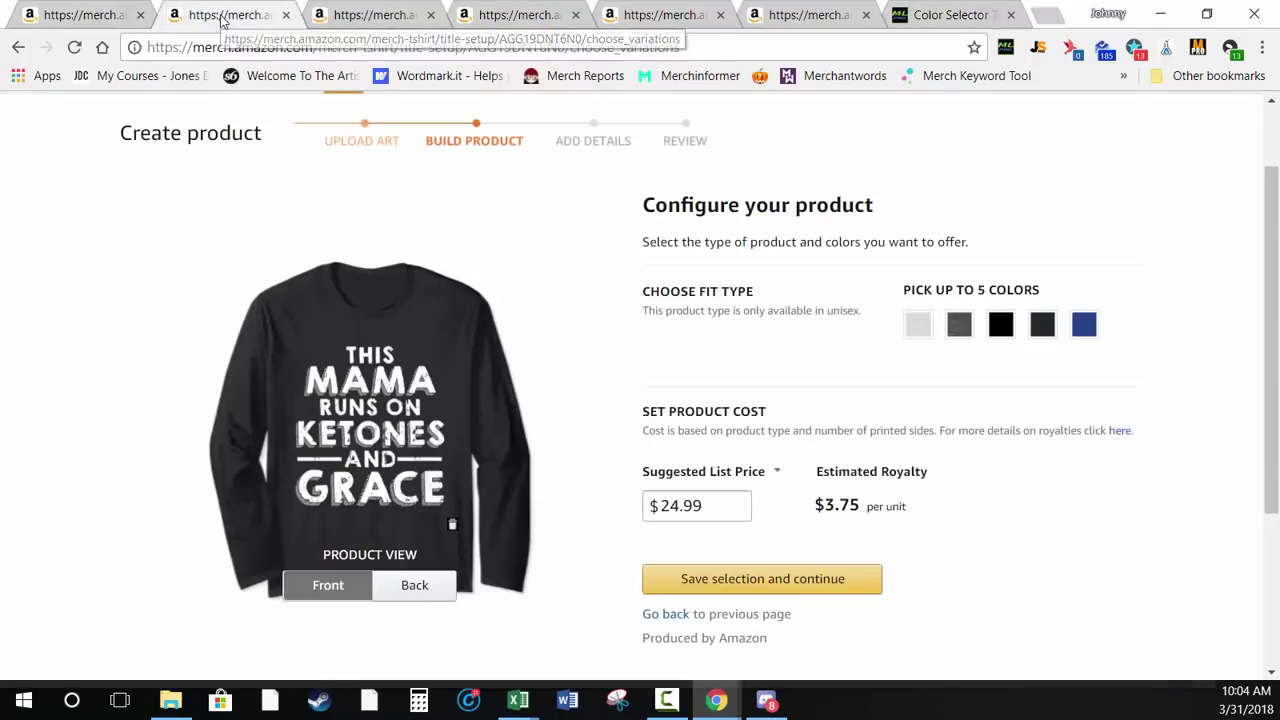
pyautogui.click(701, 503)
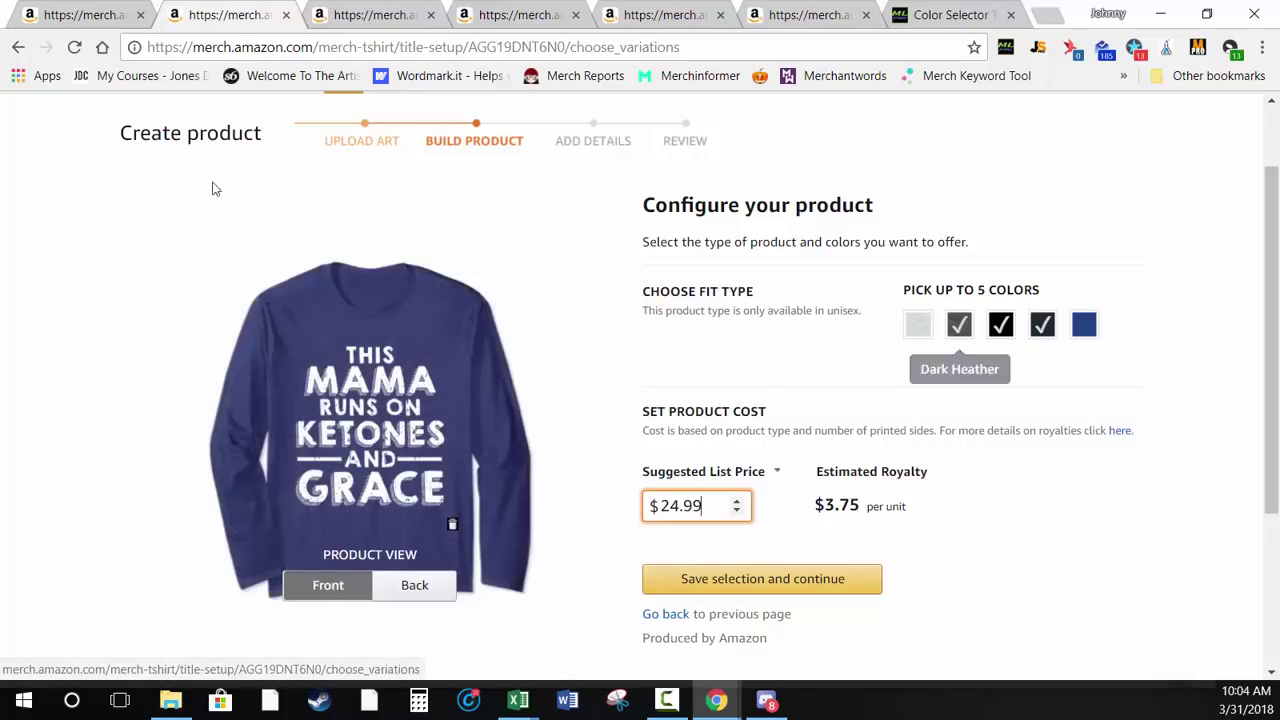
pyautogui.hotkey('ctrl', '9')
pyautogui.scroll(-1, 457, 460)
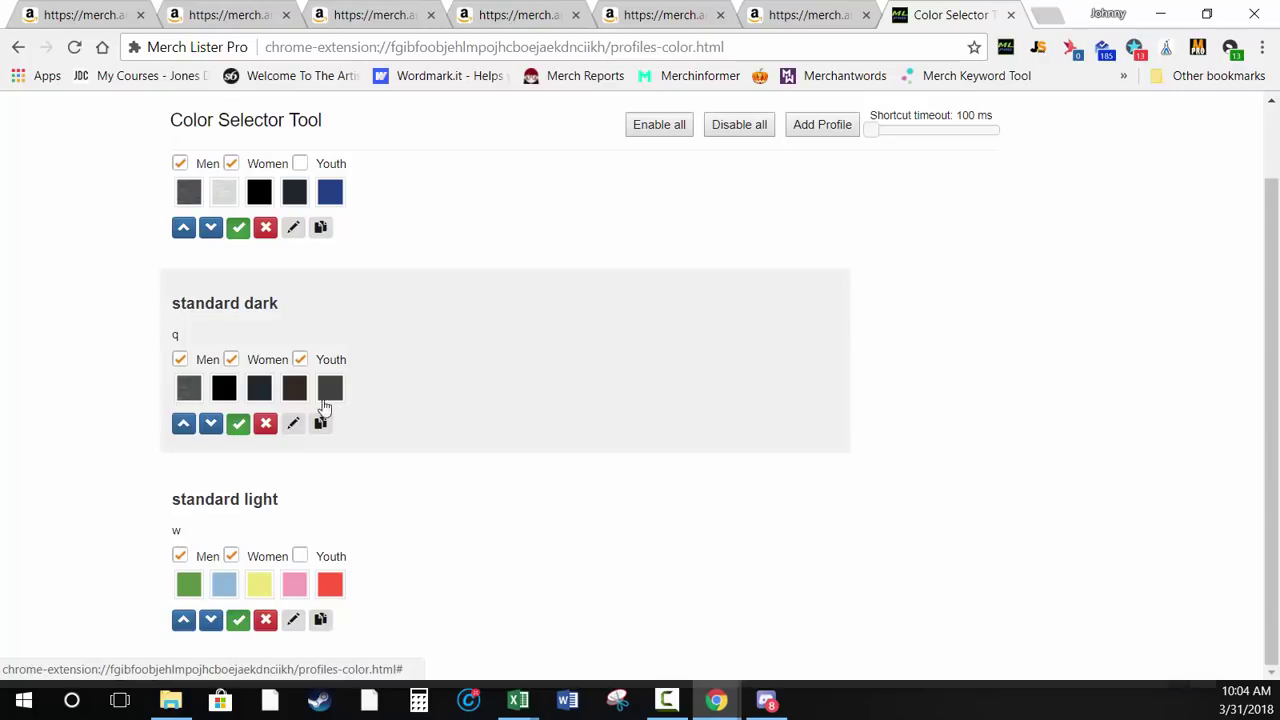
# Return to the long sleeve product's configuration page and add the light gray and royal blue colors to its selection
pyautogui.click(106, 14)
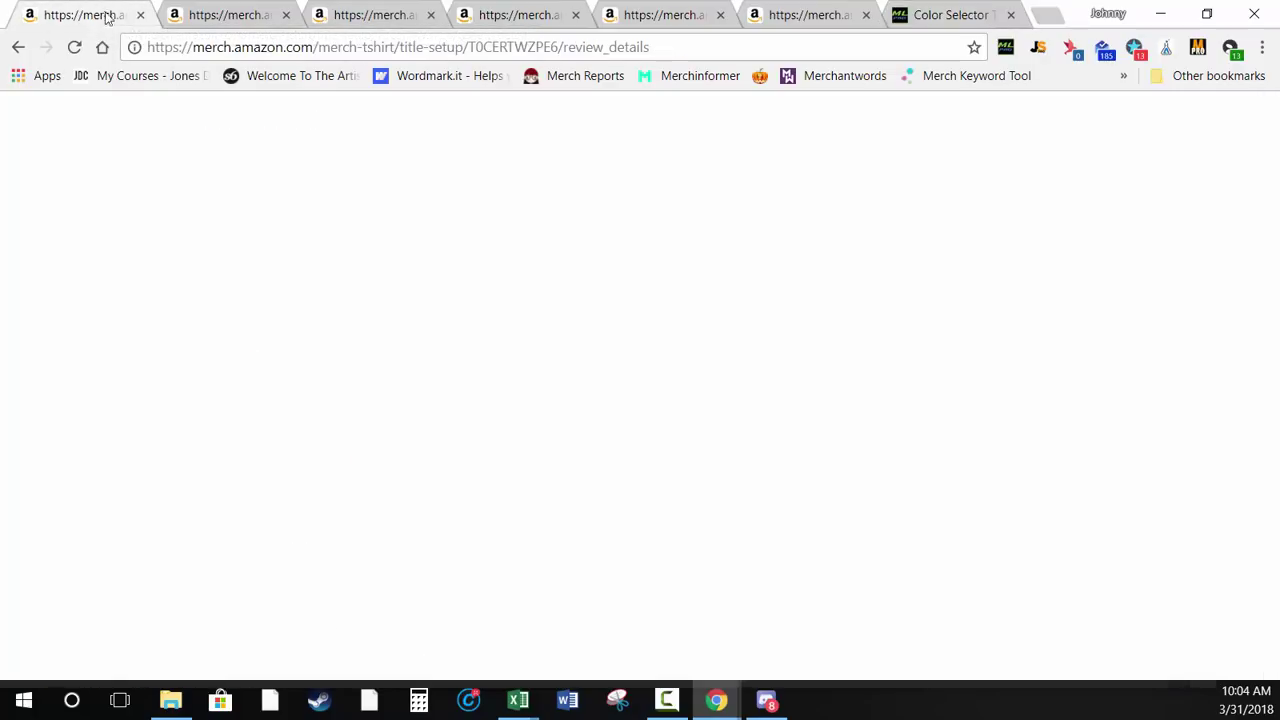
pyautogui.click(203, 18)
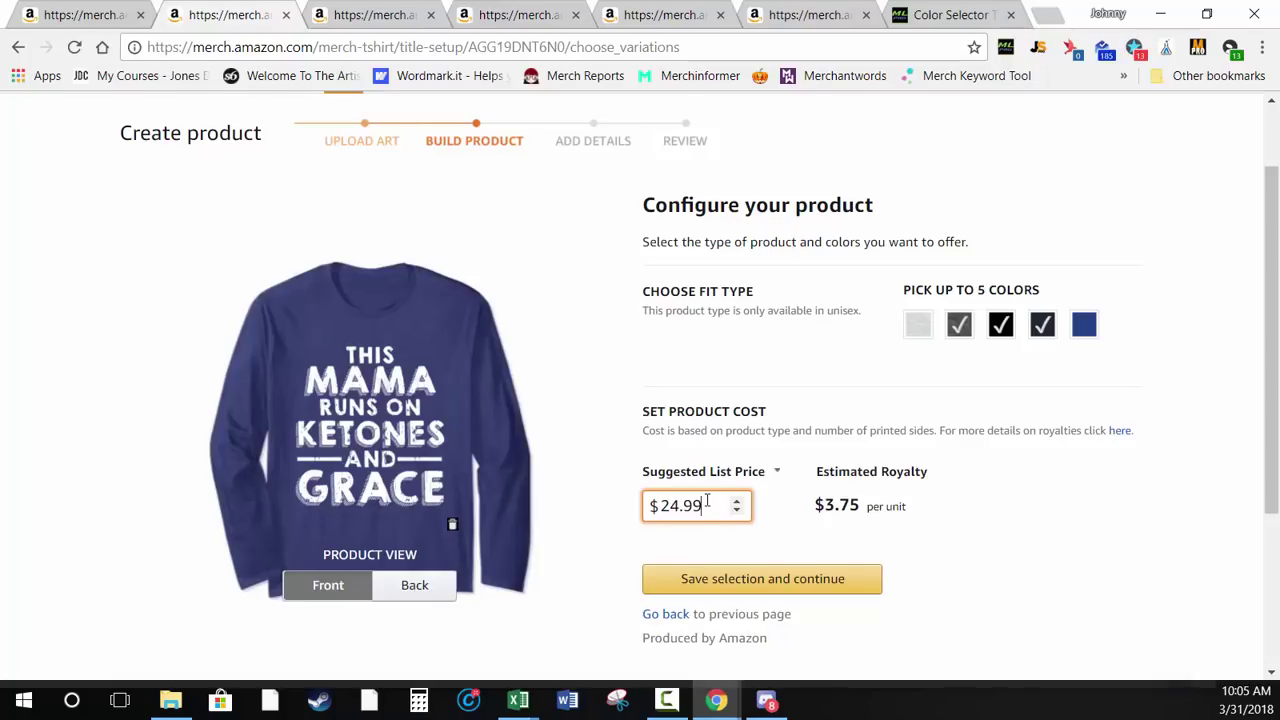
pyautogui.click(1084, 324)
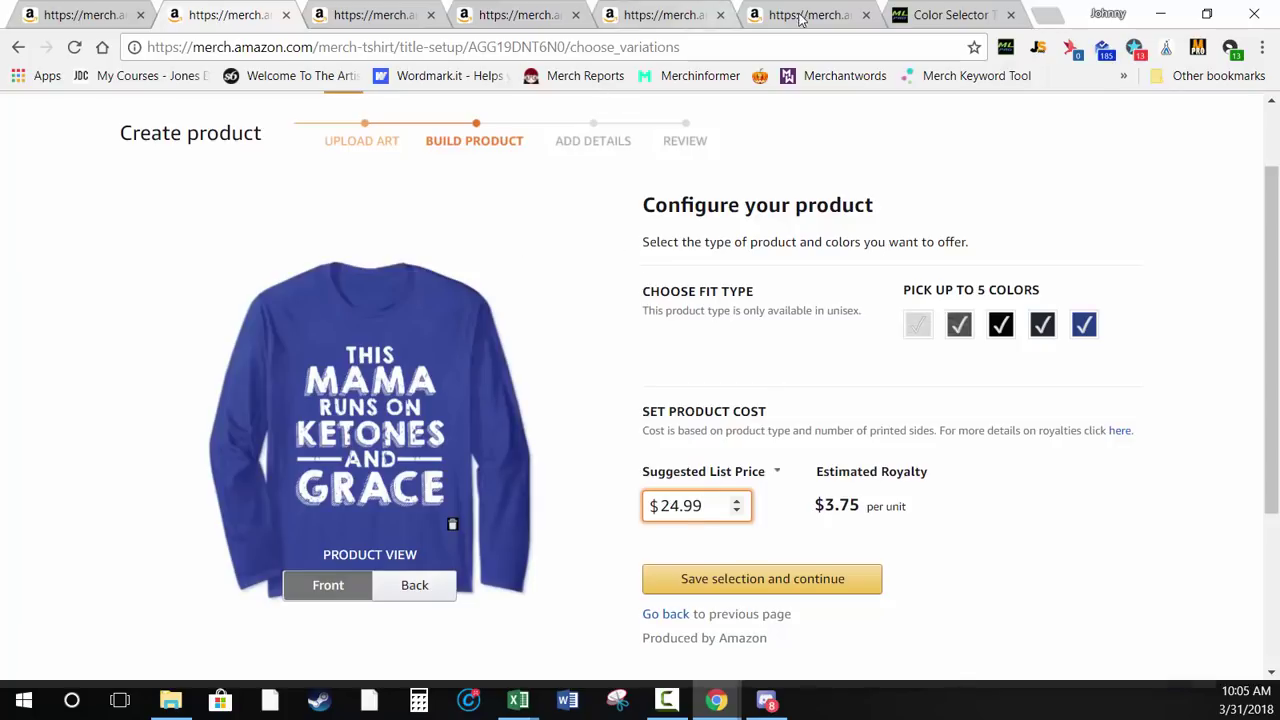
# Review the saved color profiles and the Merch listing profiles in Merch Lister Pro alongside the long sleeve product's configuration
pyautogui.click(925, 18)
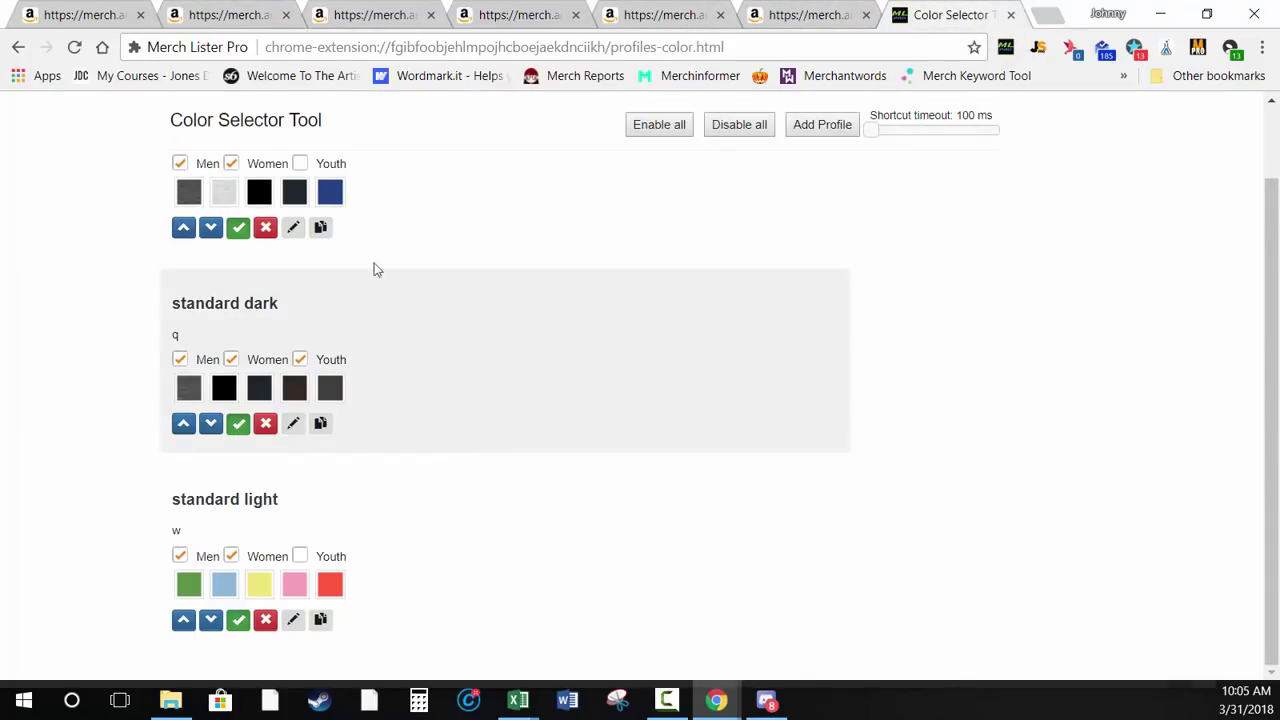
pyautogui.scroll(2, 448, 300)
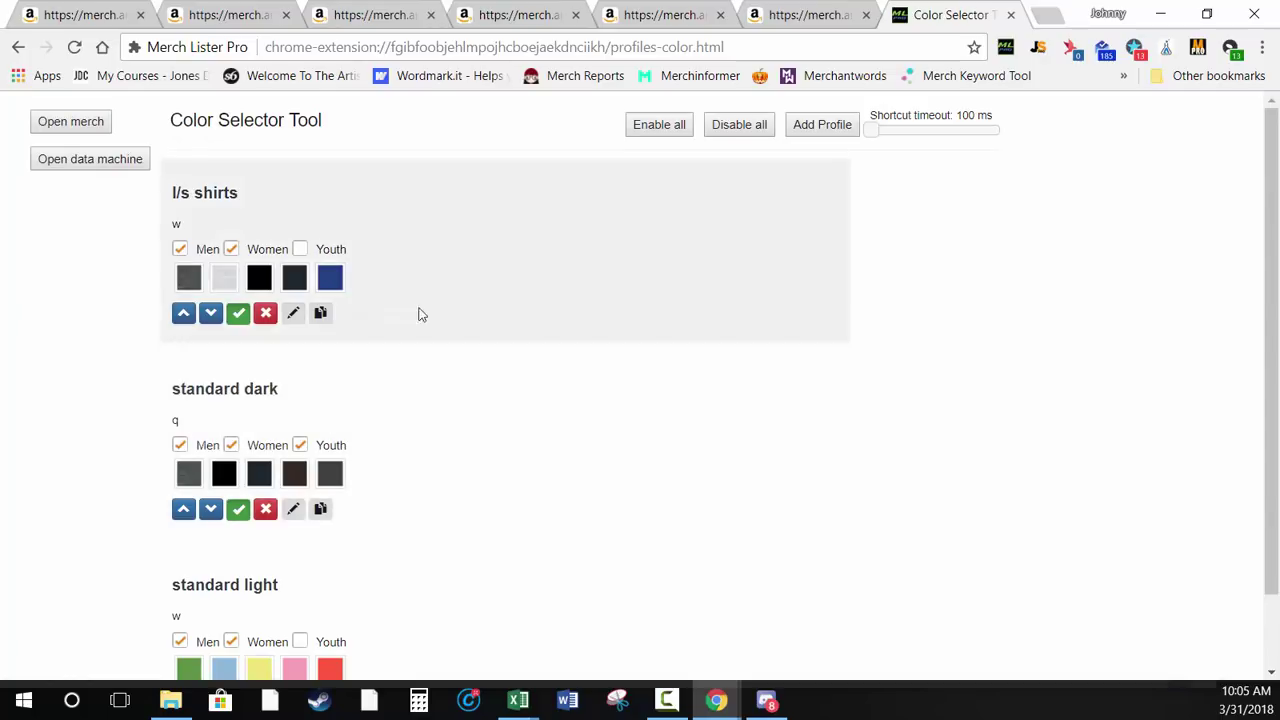
pyautogui.click(89, 126)
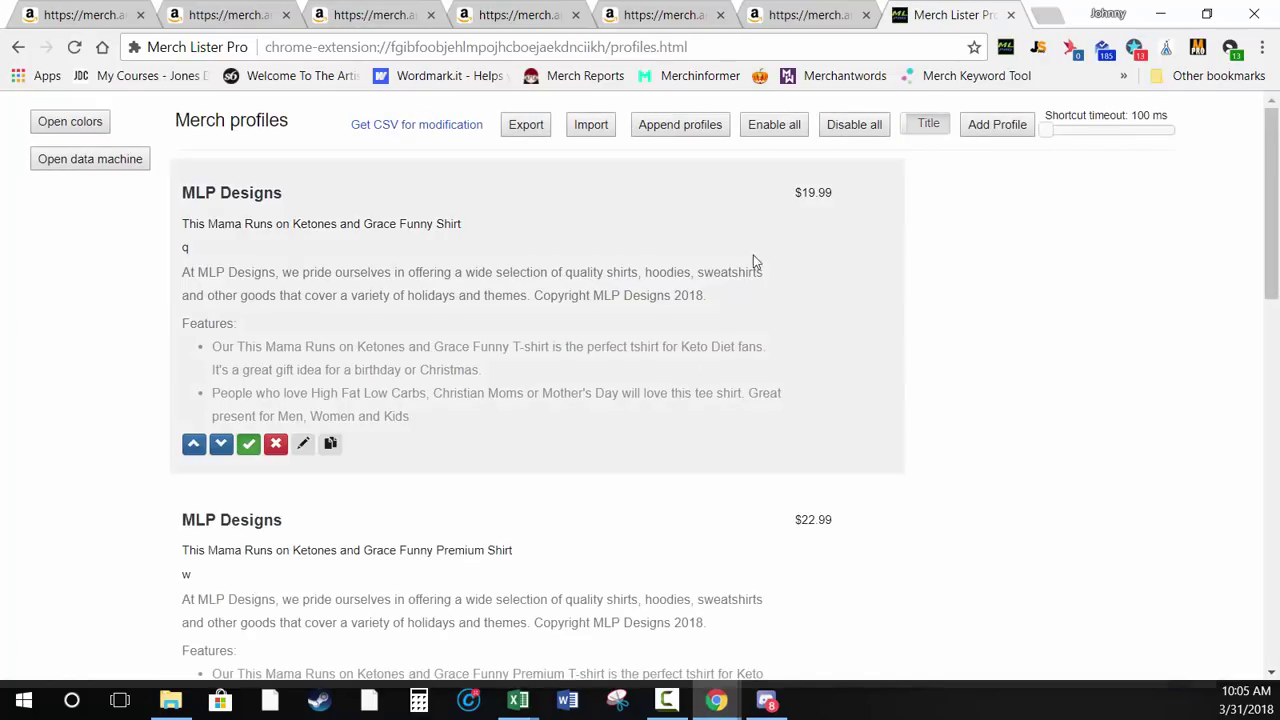
pyautogui.click(85, 14)
pyautogui.click(200, 14)
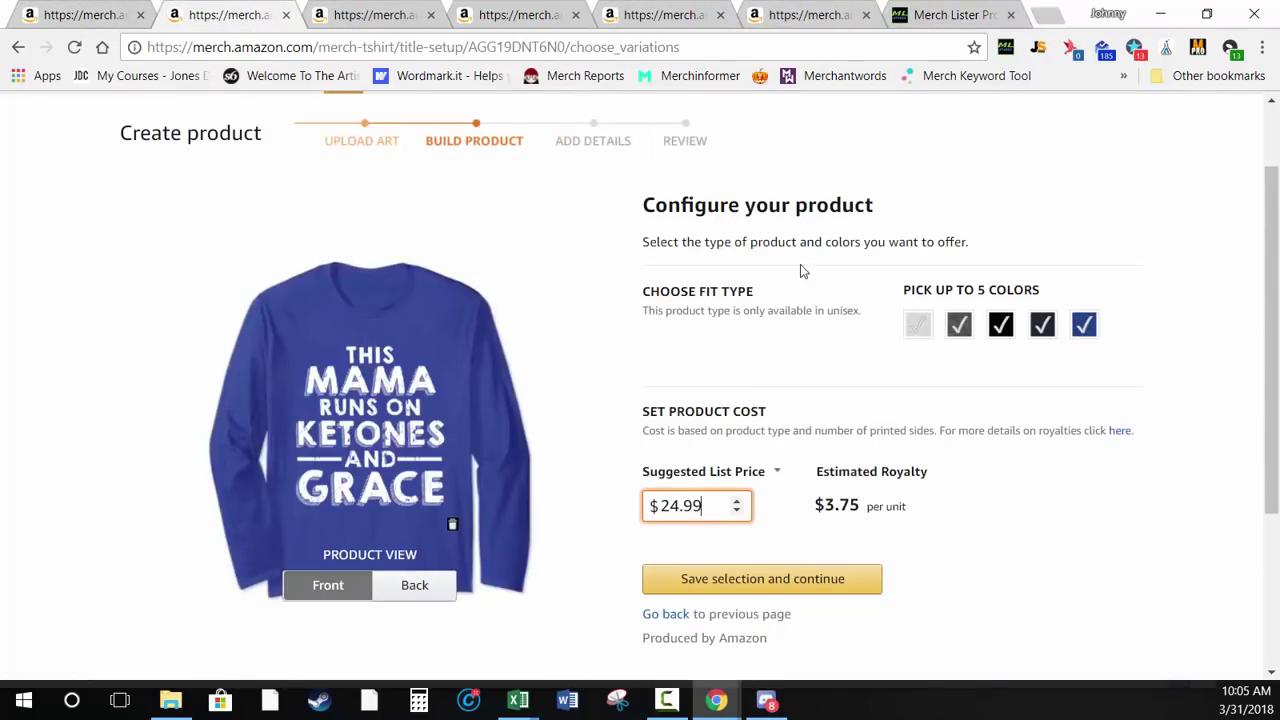
pyautogui.click(948, 15)
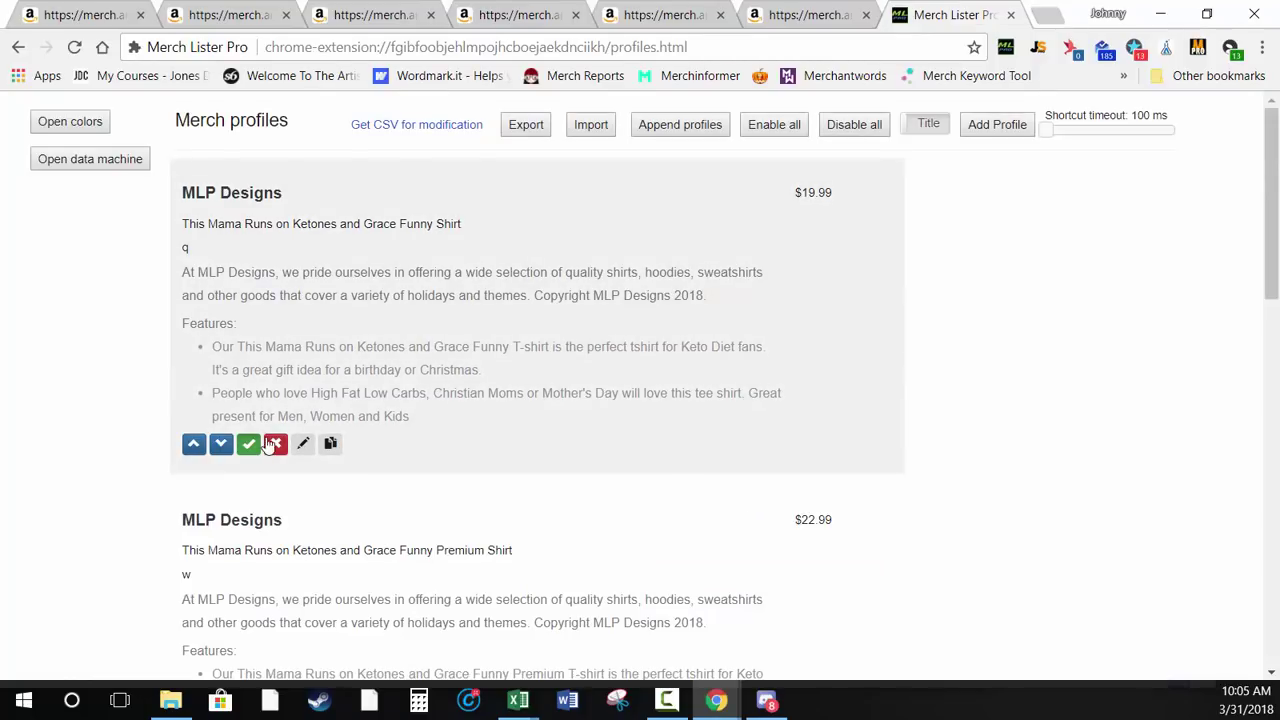
# Close the four extra Merch by Amazon pages, keeping the review page, the long sleeve product and Merch Lister Pro open
pyautogui.click(431, 15)
pyautogui.click(431, 15)
pyautogui.click(431, 15)
pyautogui.middleClick(431, 15)
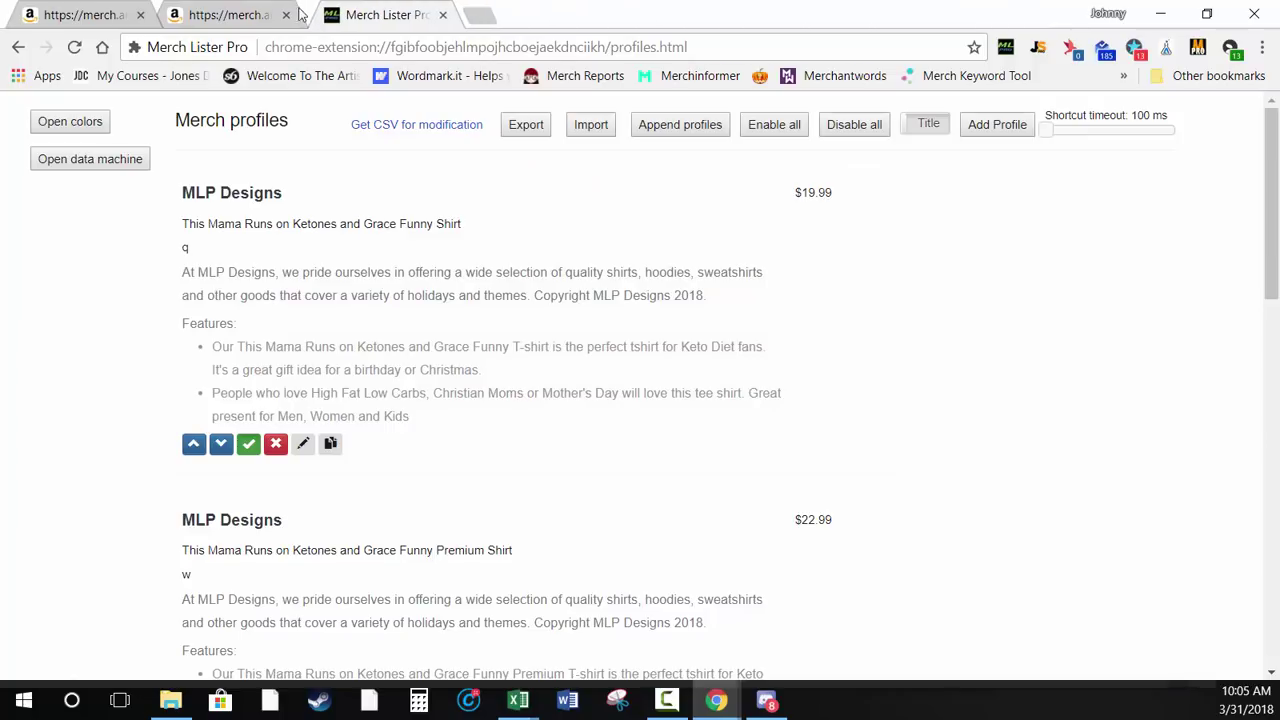
# Save the long sleeve product with a $29.97 list price and fill in its product details with the q listing profile
pyautogui.click(209, 14)
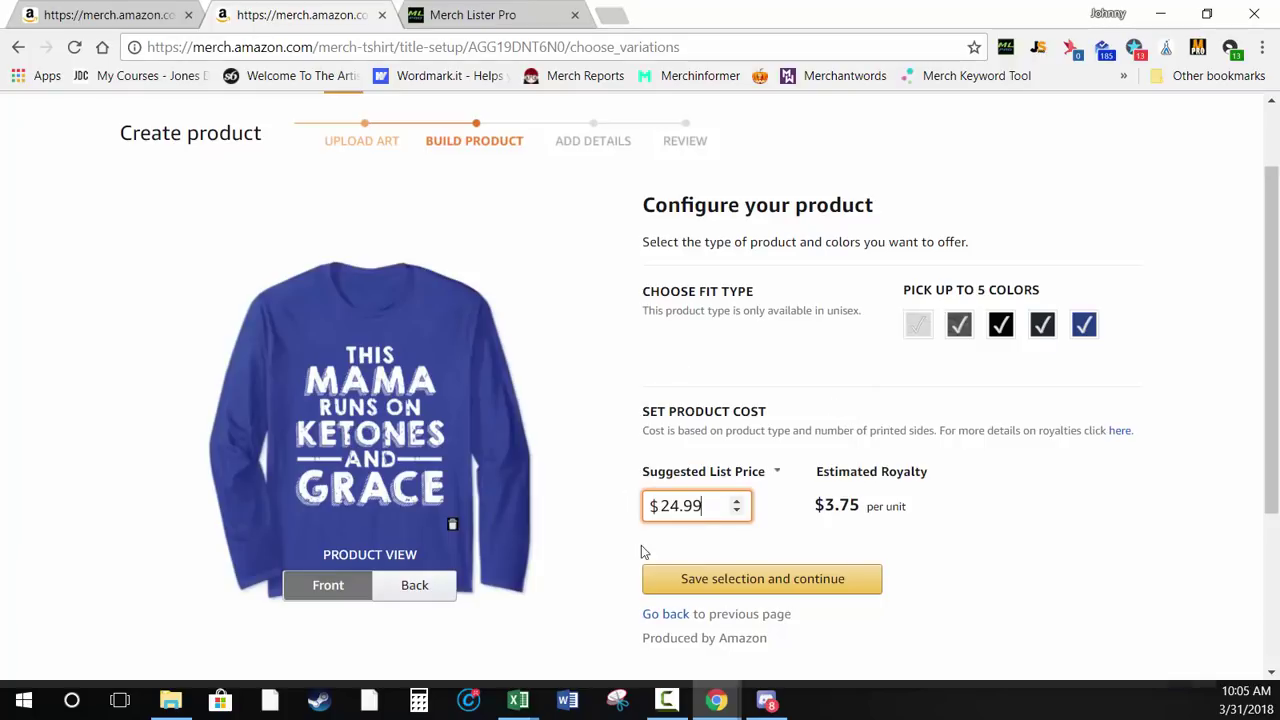
pyautogui.hotkey('ctrl', 'a')
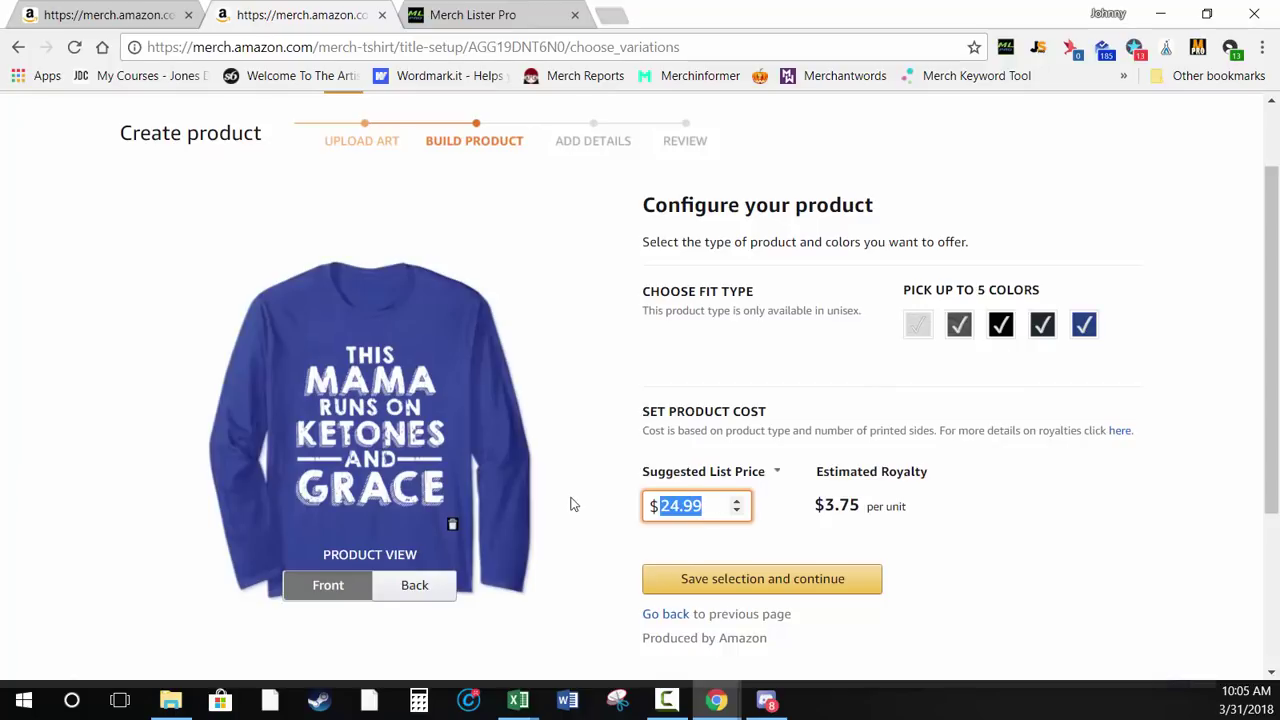
pyautogui.write('29.97')
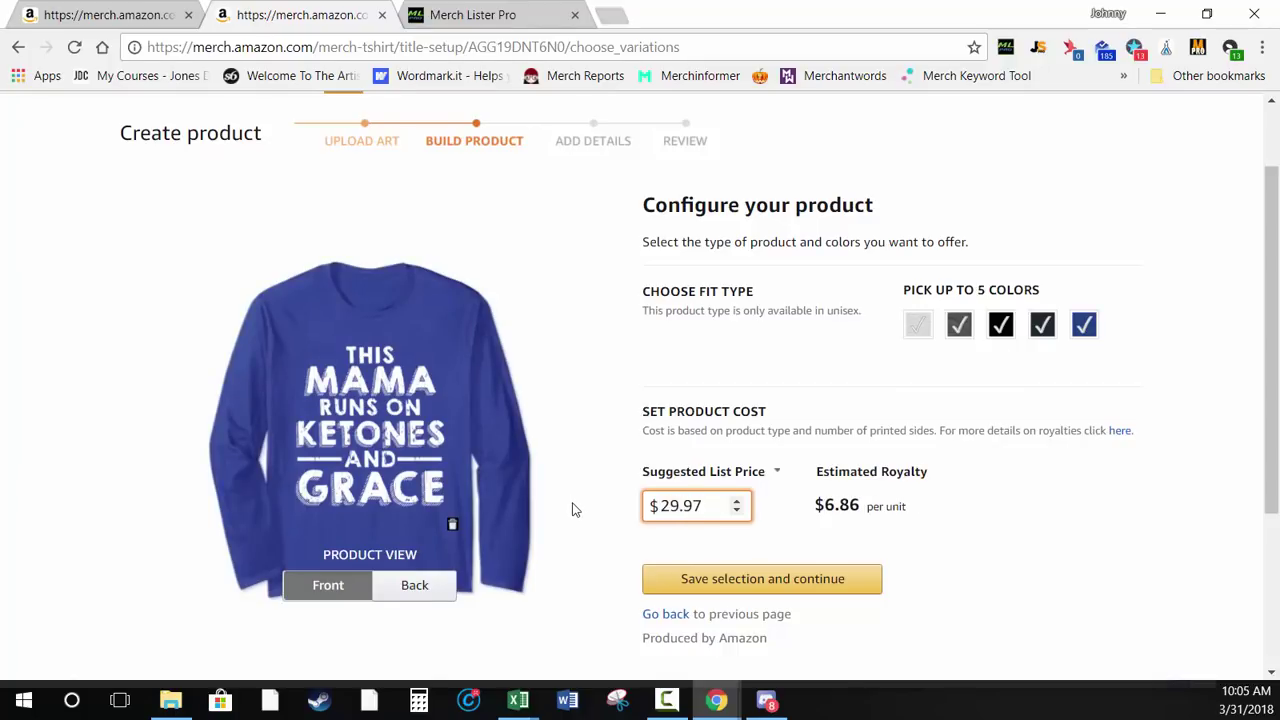
pyautogui.click(782, 577)
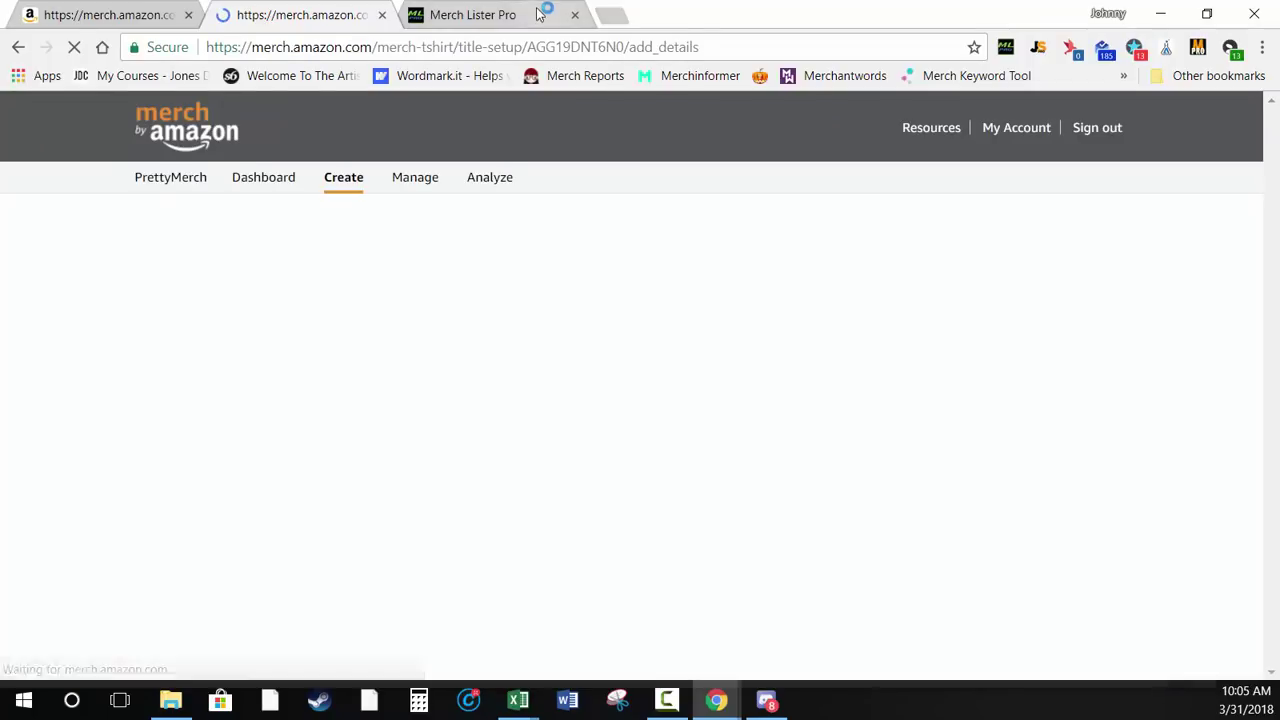
pyautogui.scroll(-1, 551, 389)
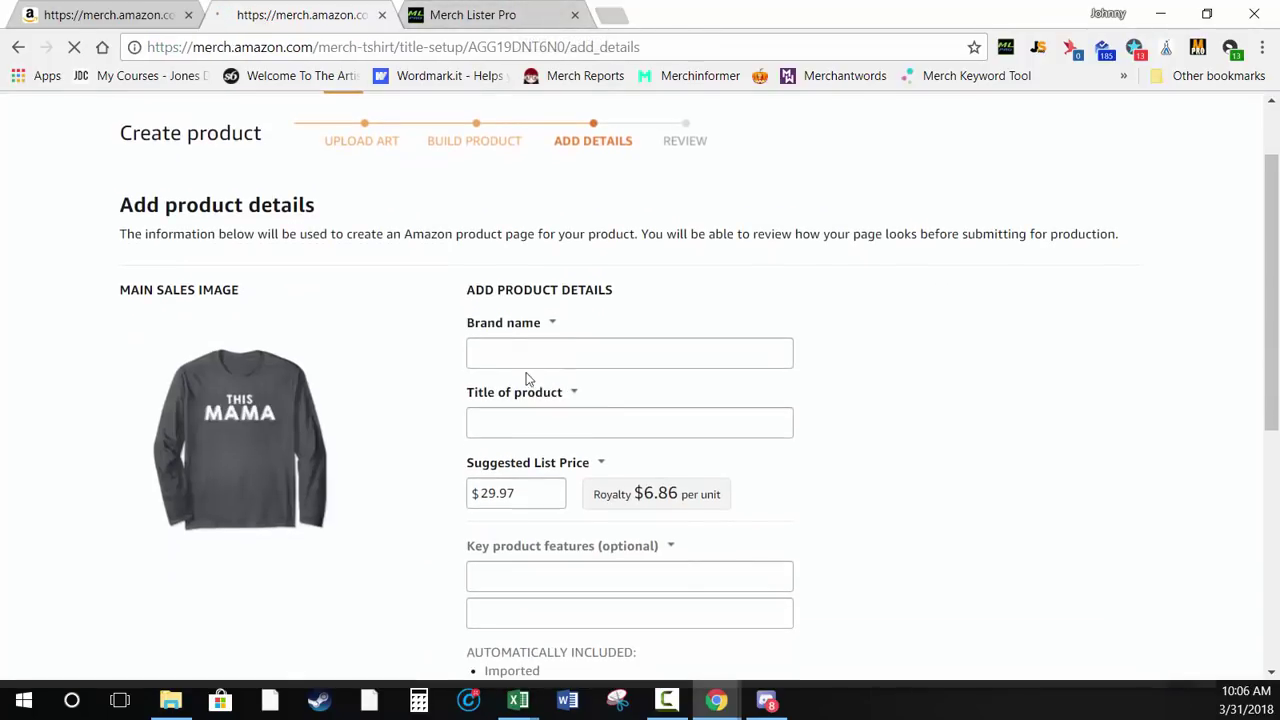
pyautogui.click(554, 359)
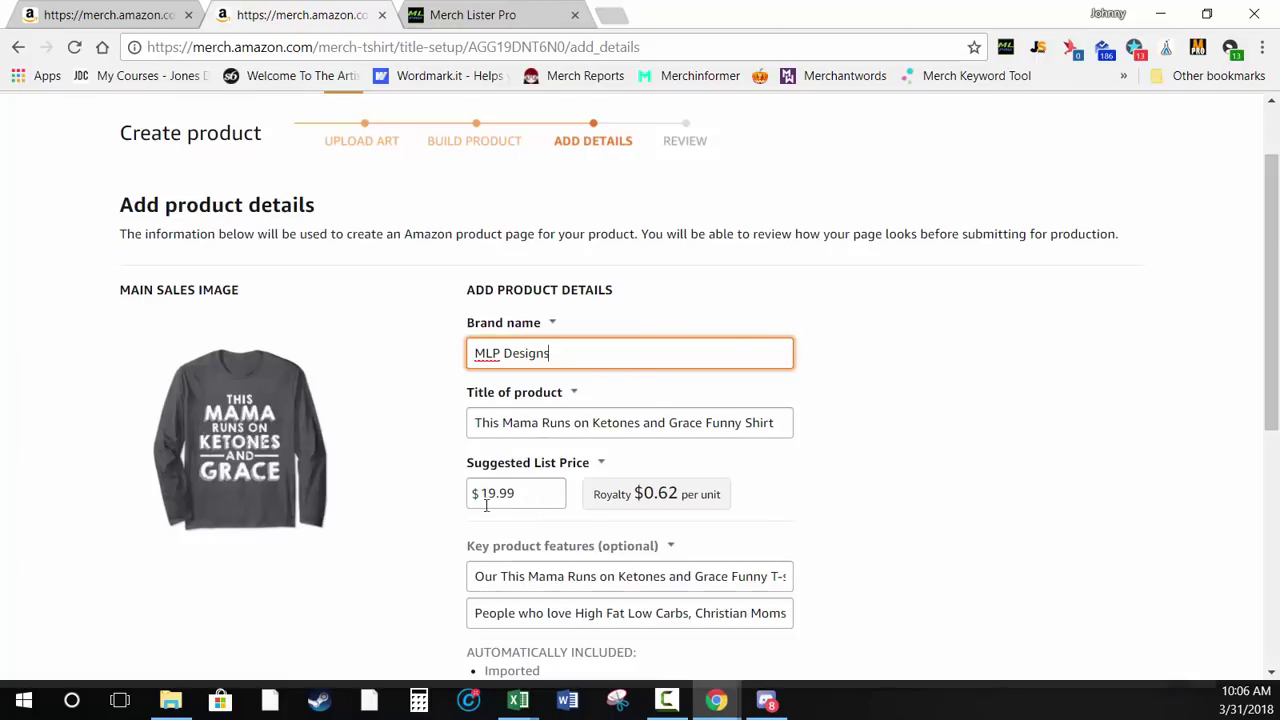
# Add a Merch listing profile with only the shortcut a and a list price of 39.45, leaving the text fields empty
pyautogui.click(440, 14)
pyautogui.click(70, 122)
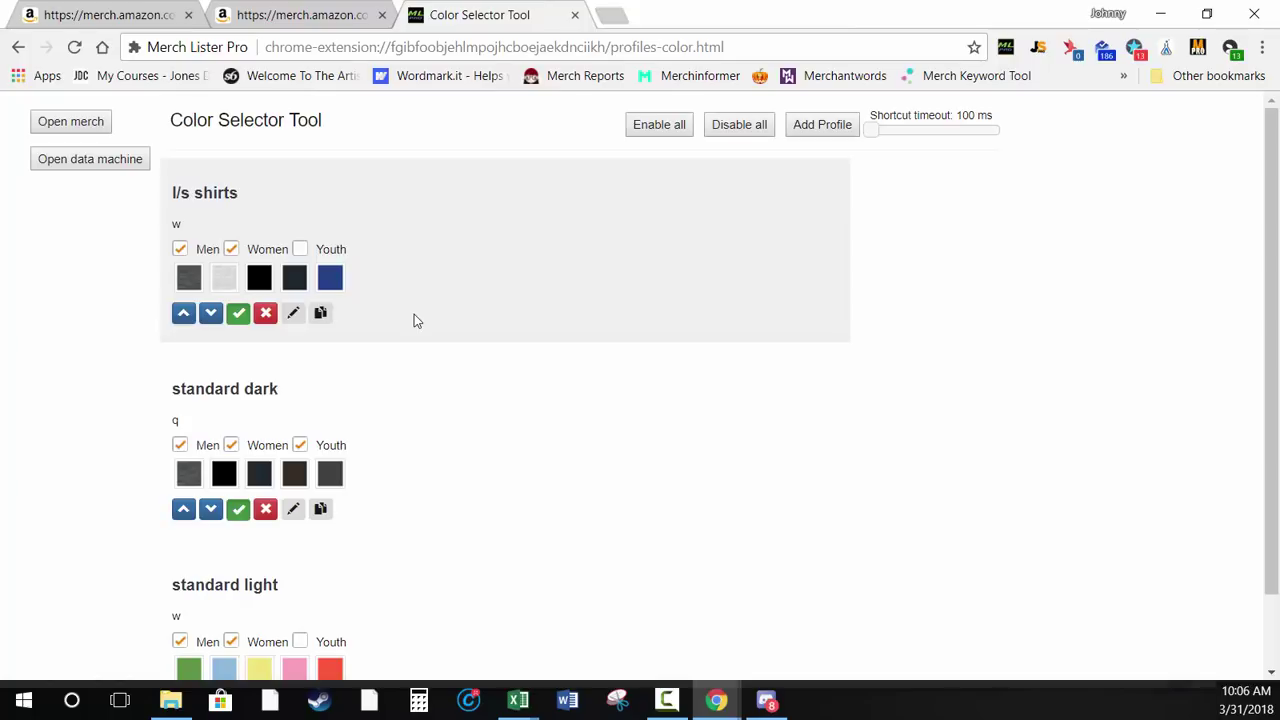
pyautogui.click(96, 129)
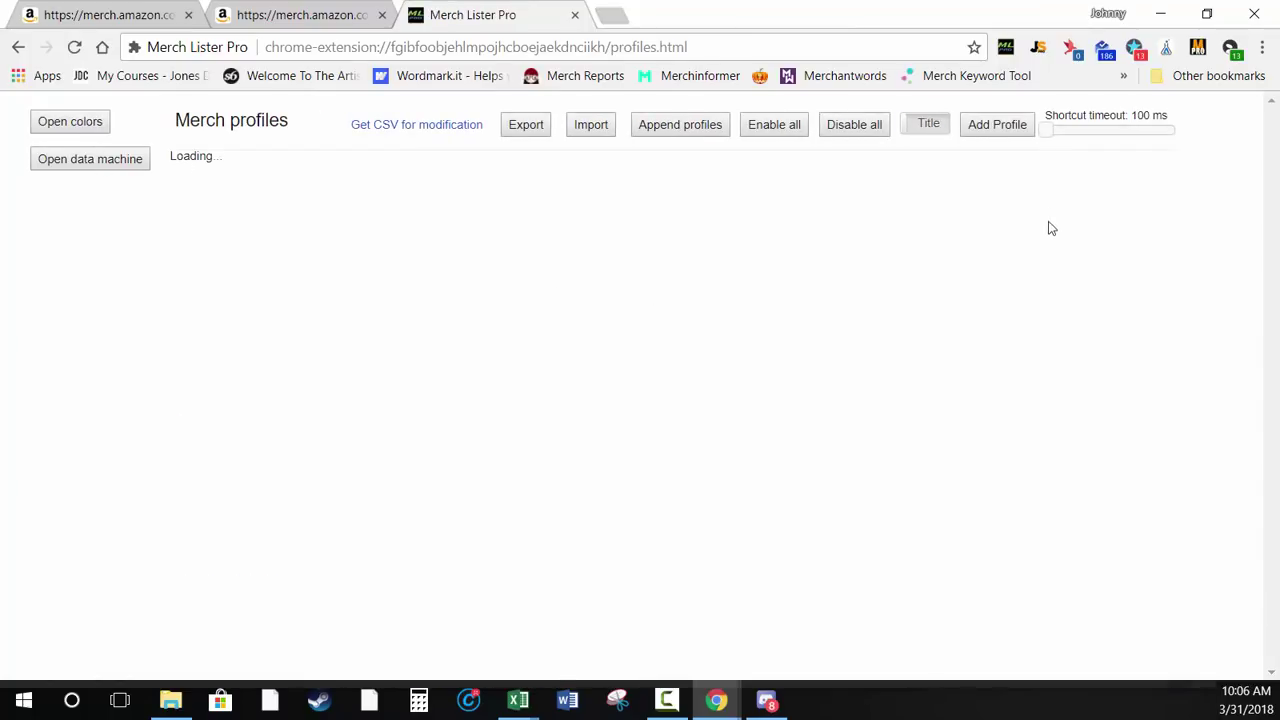
pyautogui.click(989, 134)
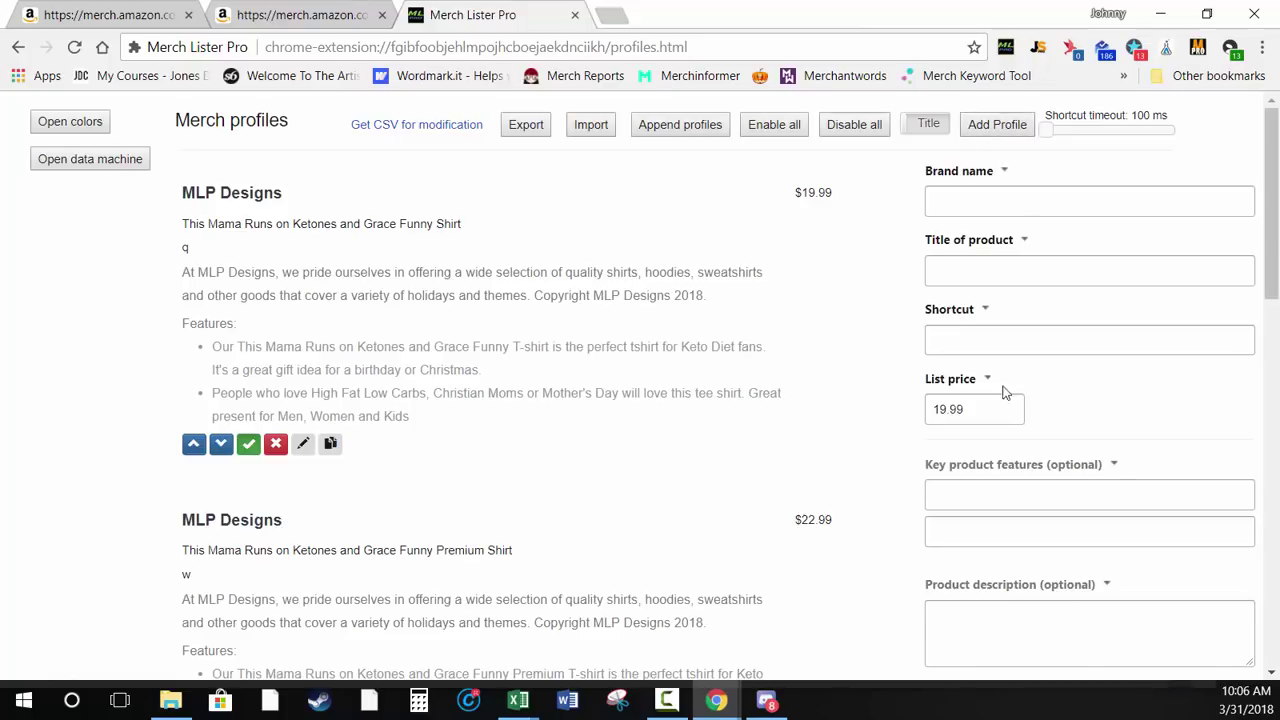
pyautogui.doubleClick(971, 406)
pyautogui.write('39.45')
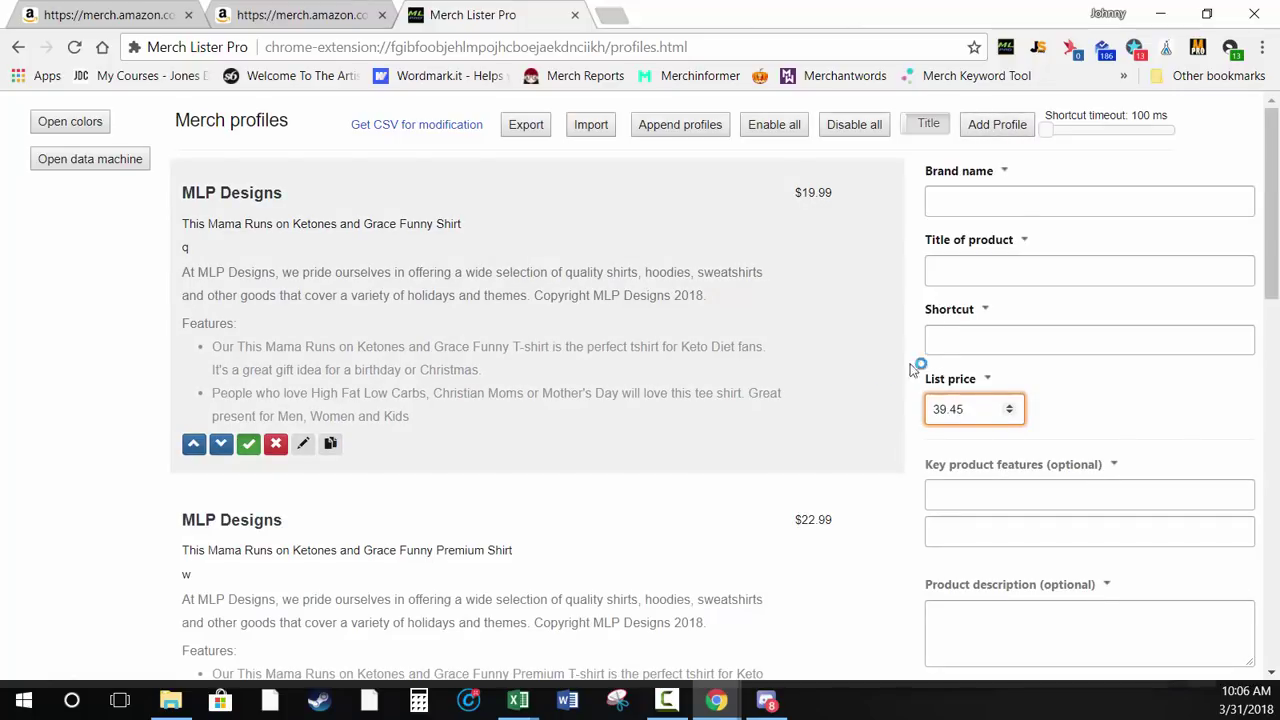
pyautogui.click(977, 340)
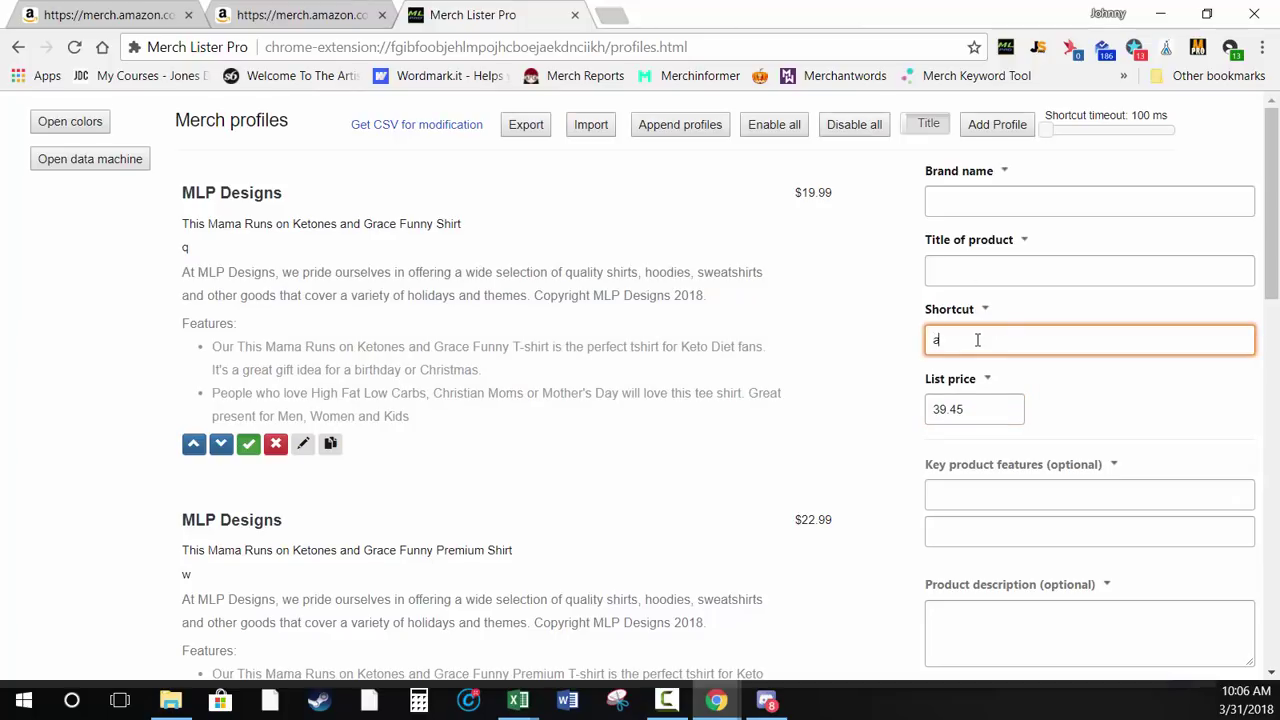
pyautogui.scroll(-2, 1030, 430)
pyautogui.click(1055, 508)
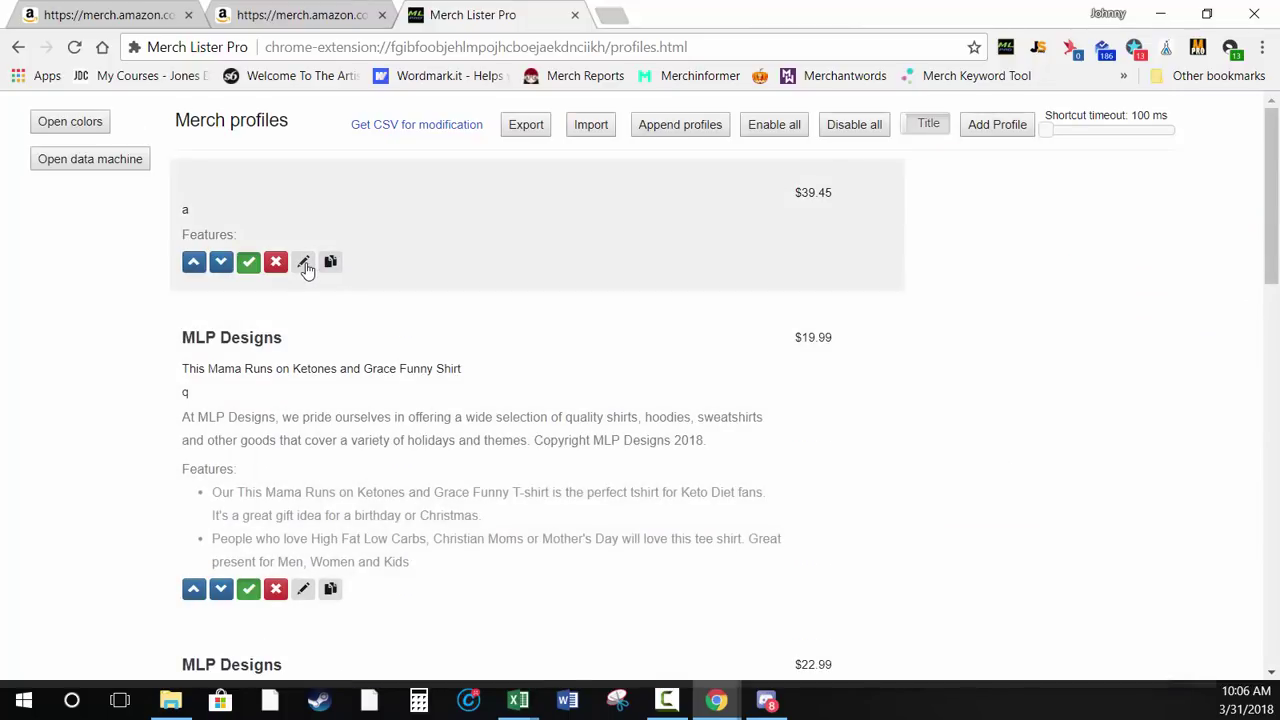
# Change the shortcut of the $39.45 listing profile to q, duplicating the standard shirt profile's shortcut, and save it
pyautogui.click(303, 262)
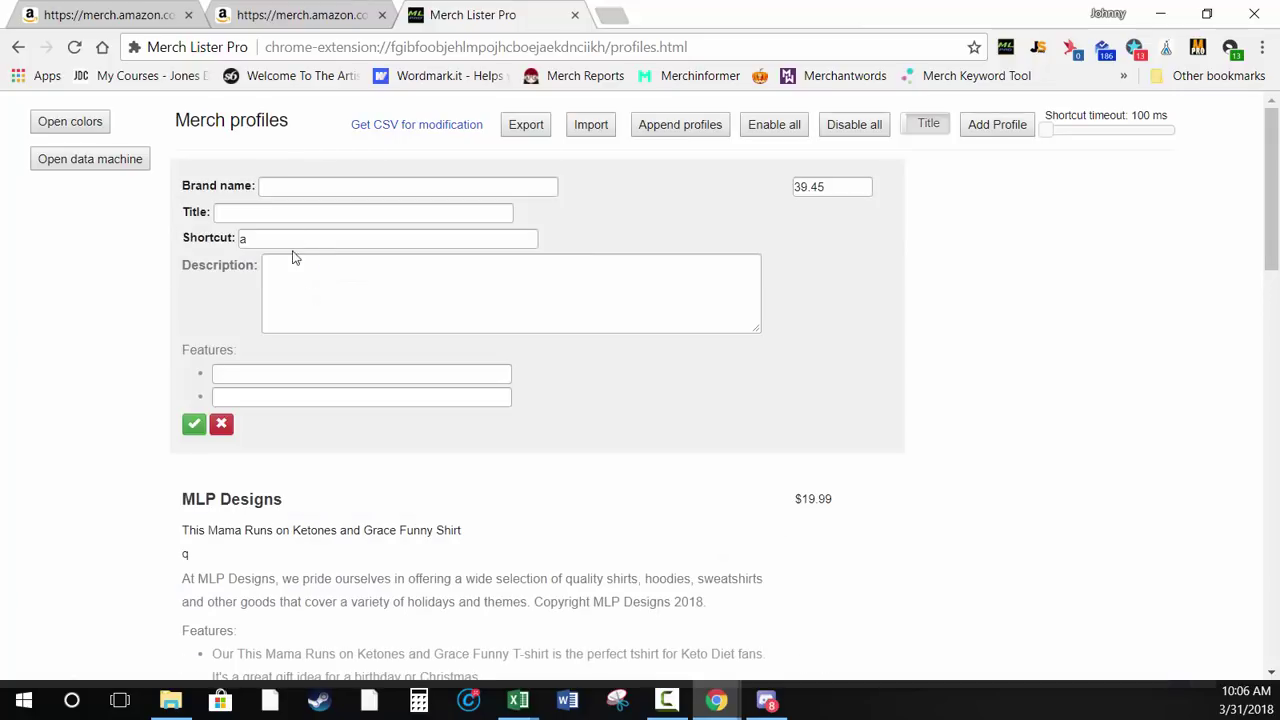
pyautogui.moveTo(290, 240); pyautogui.dragTo(210, 262)
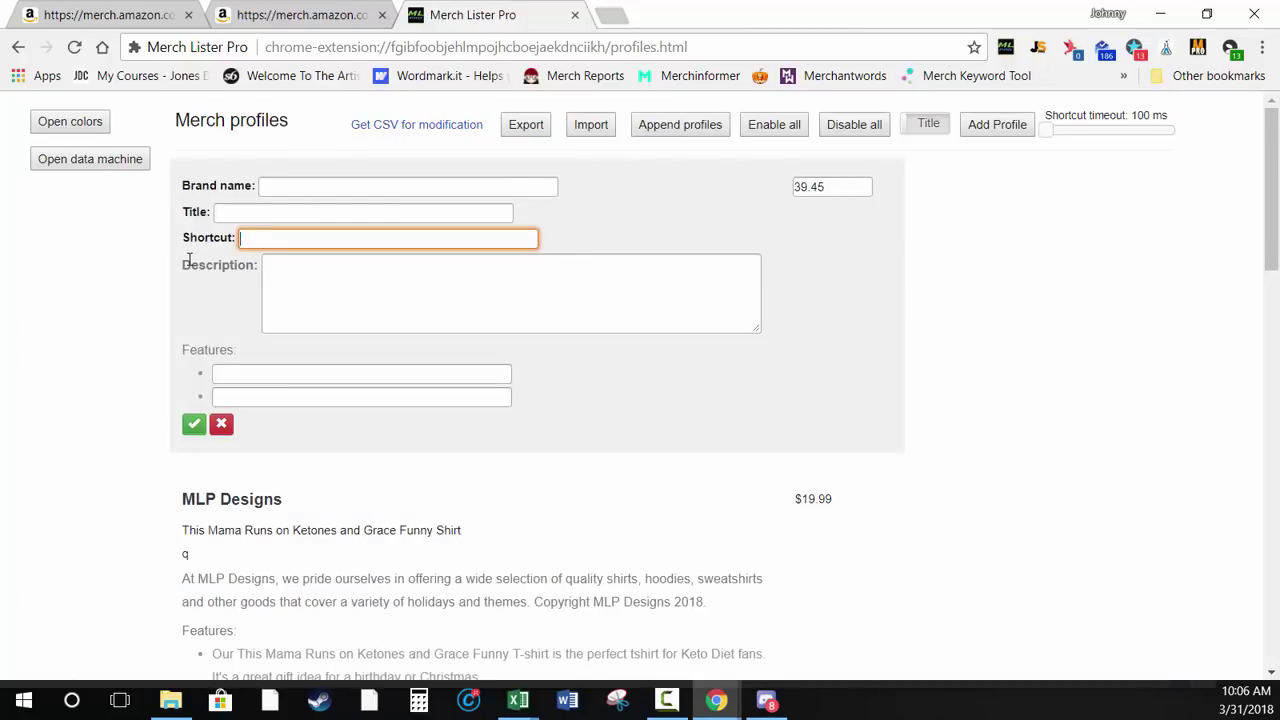
pyautogui.write('q')
pyautogui.click(191, 431)
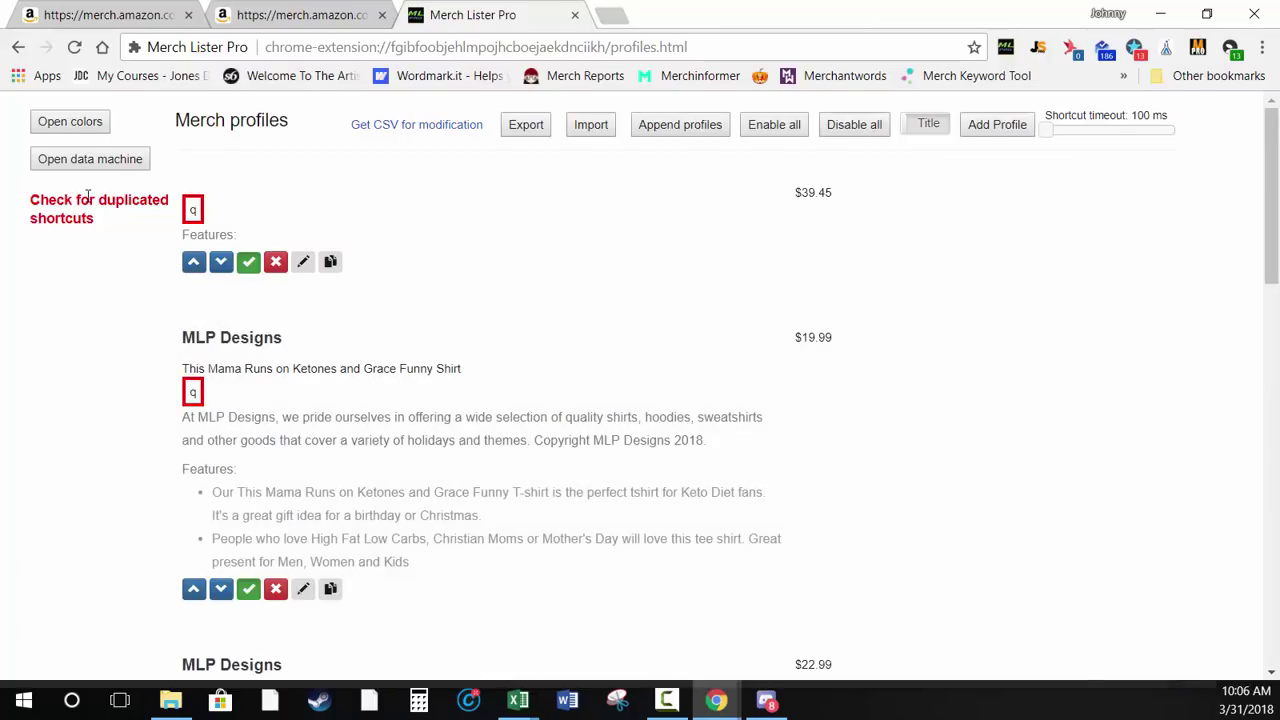
# Try the duplicated q shortcut on the long sleeve product's details page and check which fields it fills
pyautogui.click(135, 211)
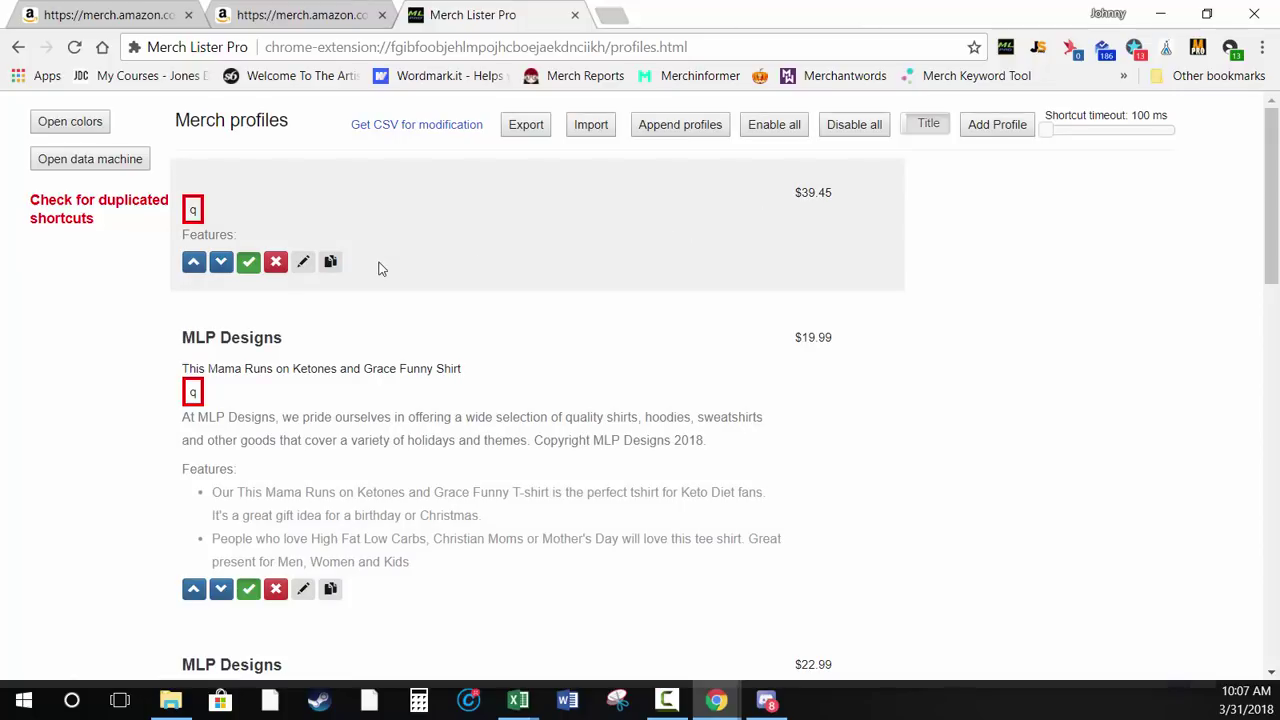
pyautogui.click(258, 16)
pyautogui.click(97, 22)
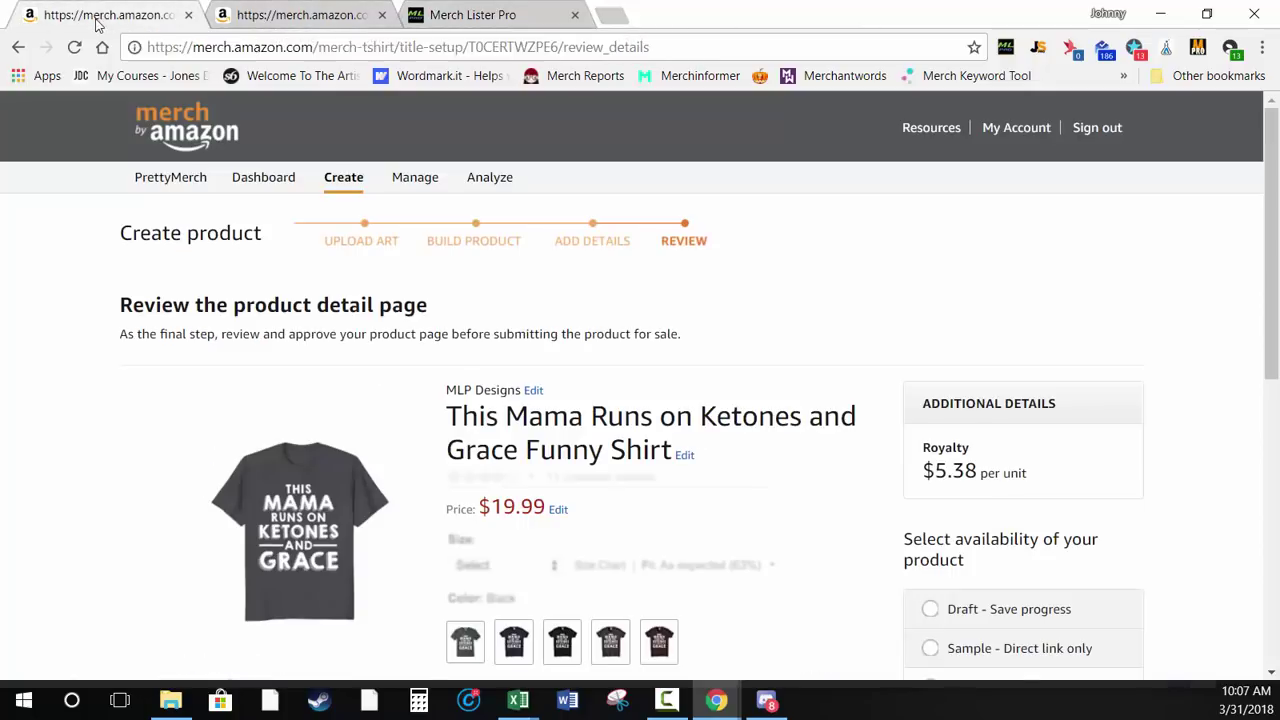
pyautogui.click(300, 15)
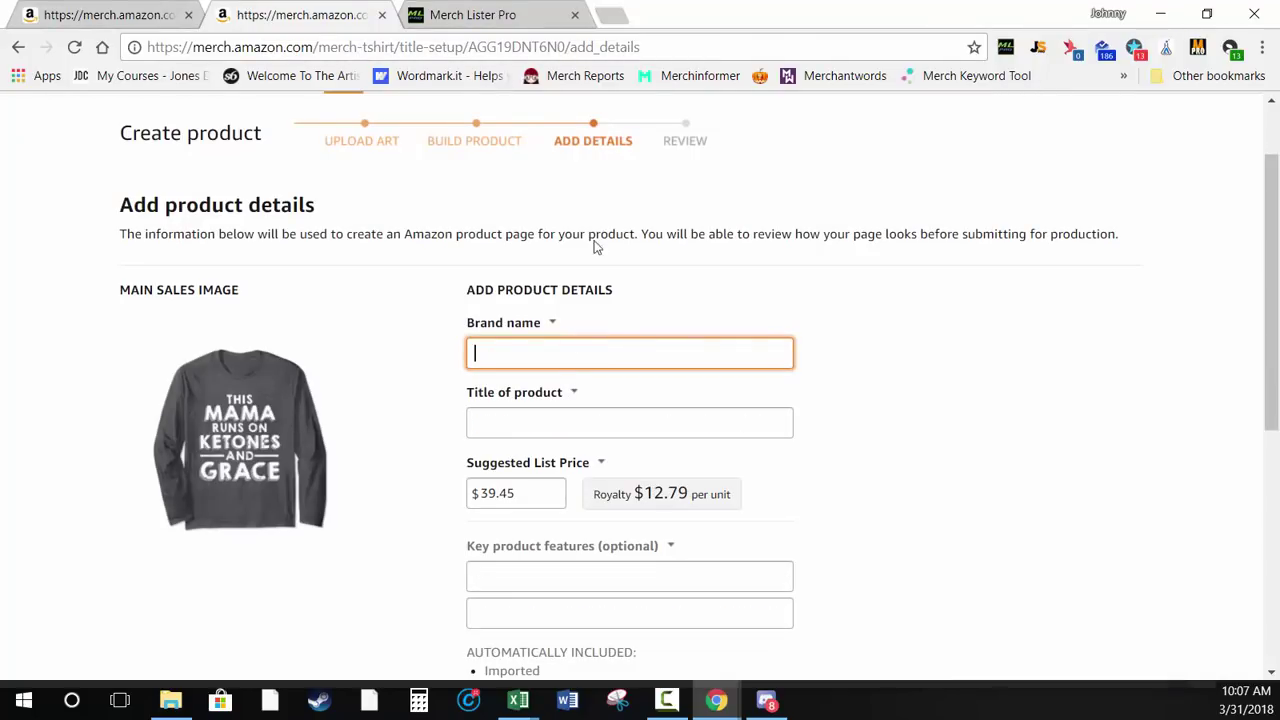
pyautogui.scroll(-1, 794, 438)
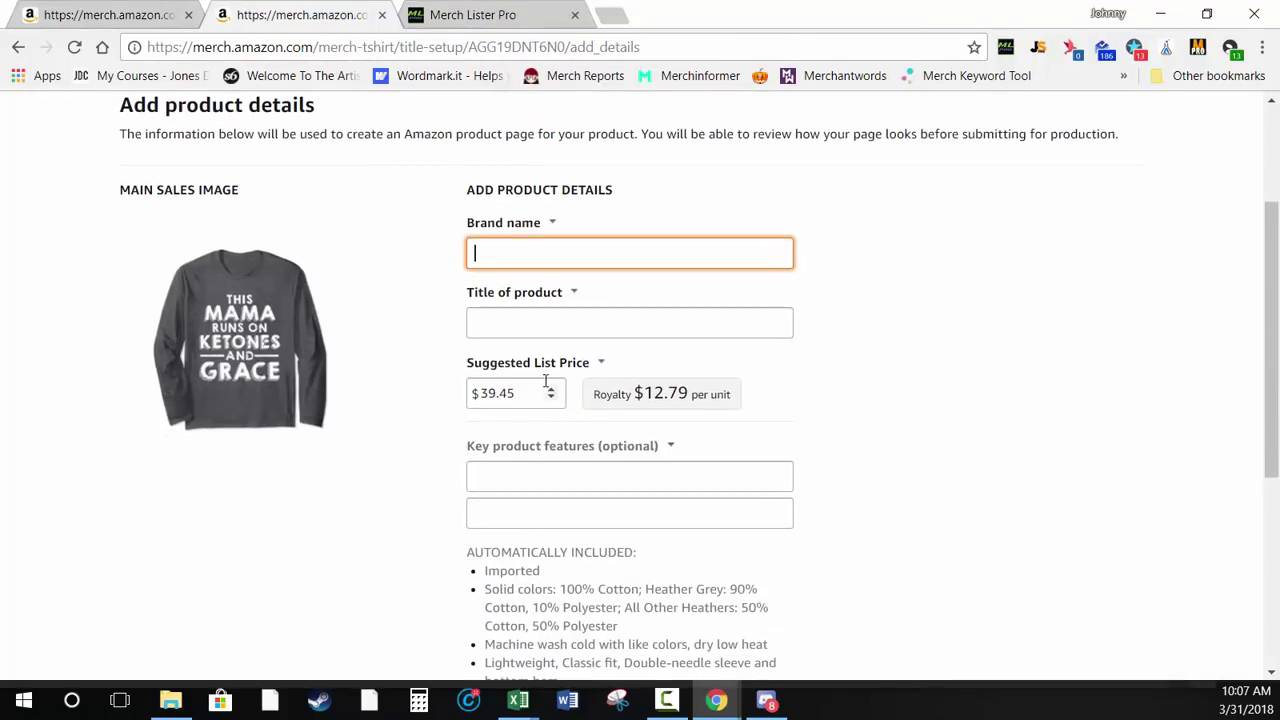
pyautogui.click(520, 326)
pyautogui.scroll(-2, 900, 330)
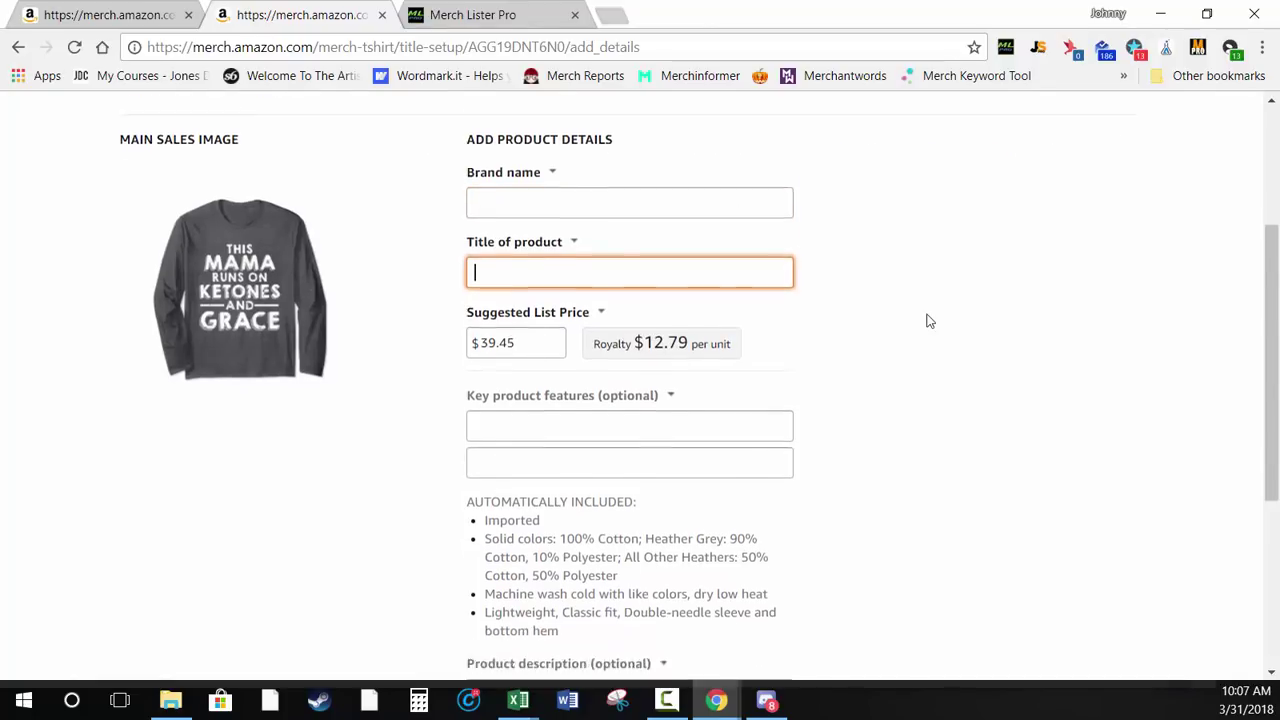
# Enter the filler text oijfioj as the long sleeve product's brand name and erase it
pyautogui.scroll(2, 731, 360)
pyautogui.click(583, 250)
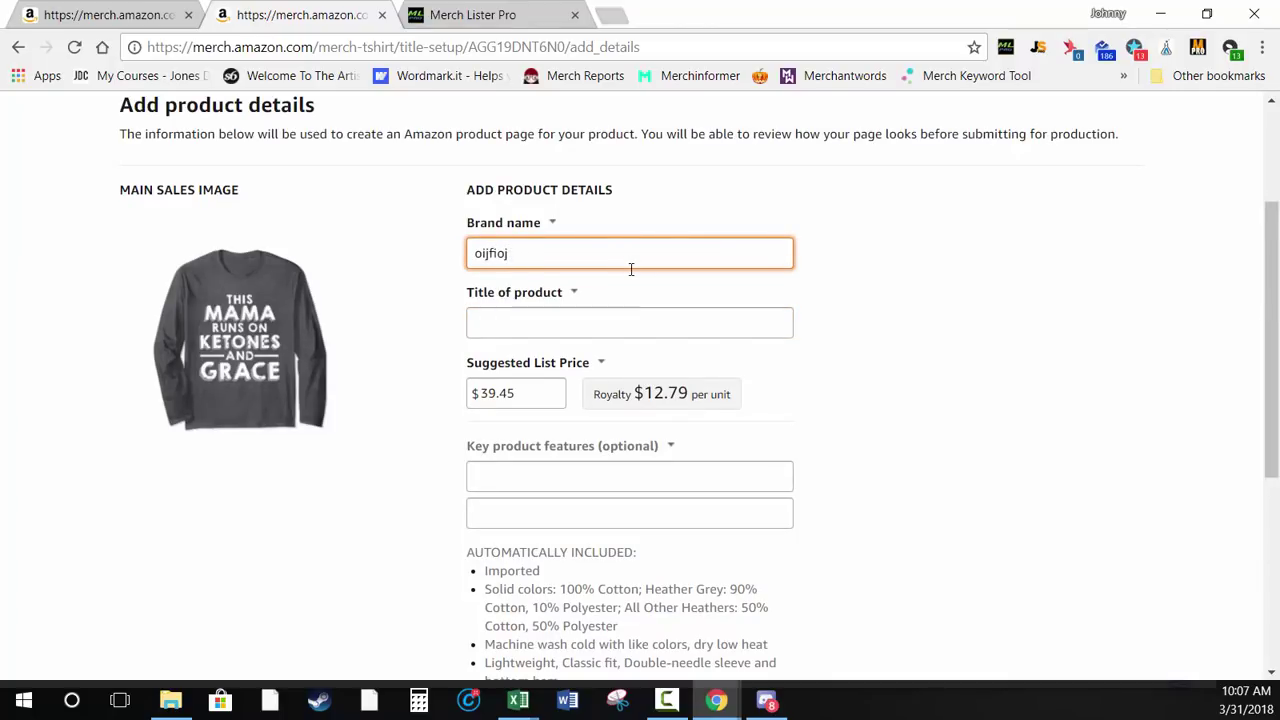
pyautogui.write('oijfio')
pyautogui.press('BackSpace')
pyautogui.press('BackSpace')
pyautogui.press('BackSpace')
pyautogui.press('BackSpace')
pyautogui.press('BackSpace')
pyautogui.press('BackSpace')
# Set the $39.45 profile's shortcut to a, save it, and fill the long sleeve product's details with the q profile
pyautogui.click(430, 14)
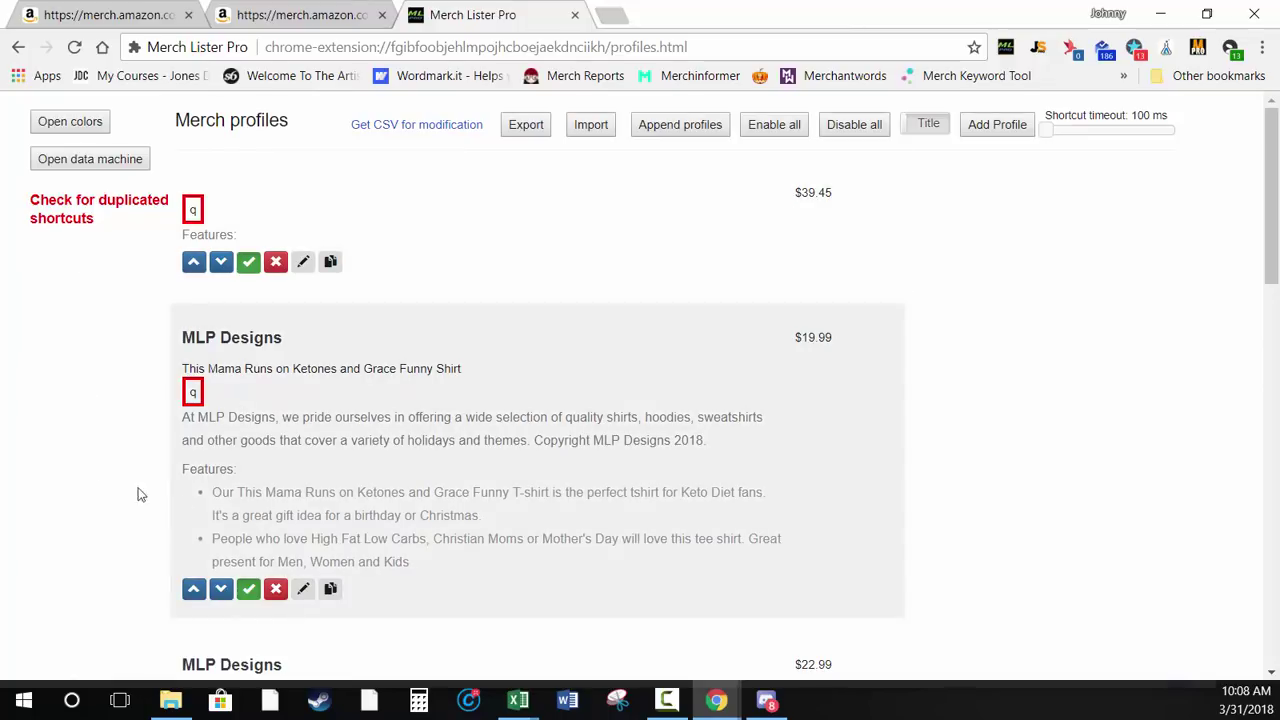
pyautogui.click(304, 262)
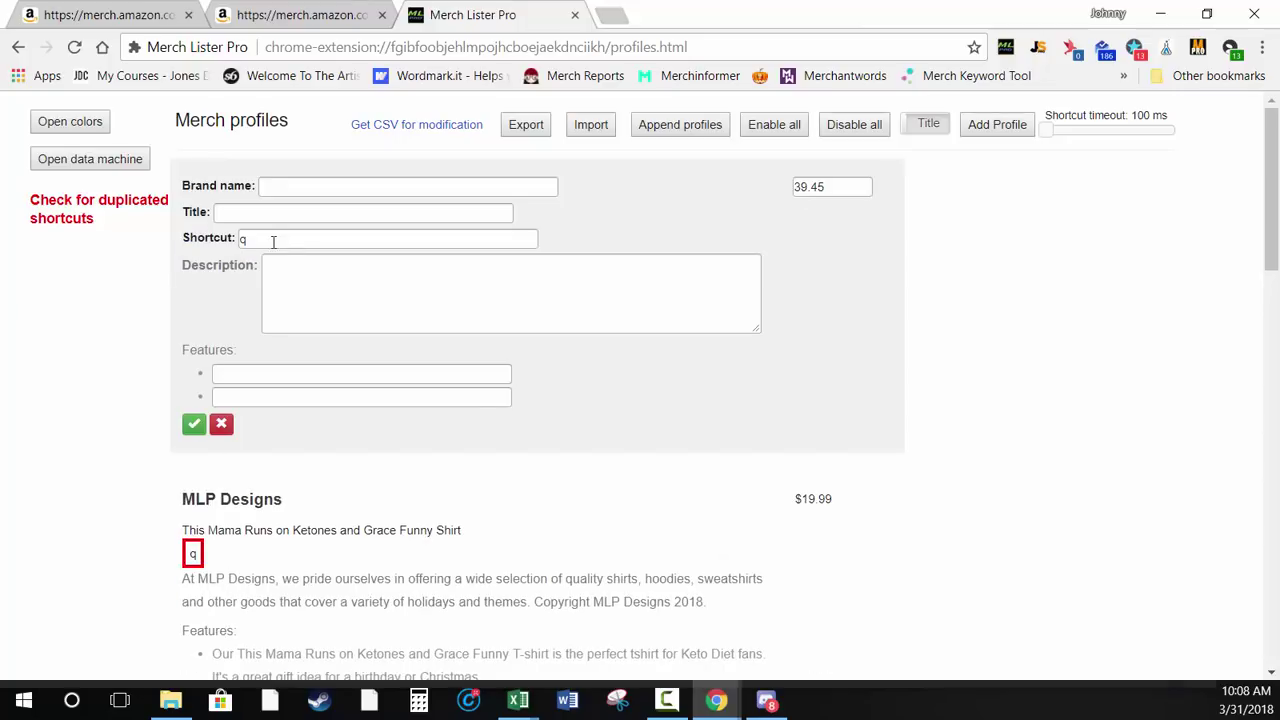
pyautogui.doubleClick(209, 237)
pyautogui.write('a')
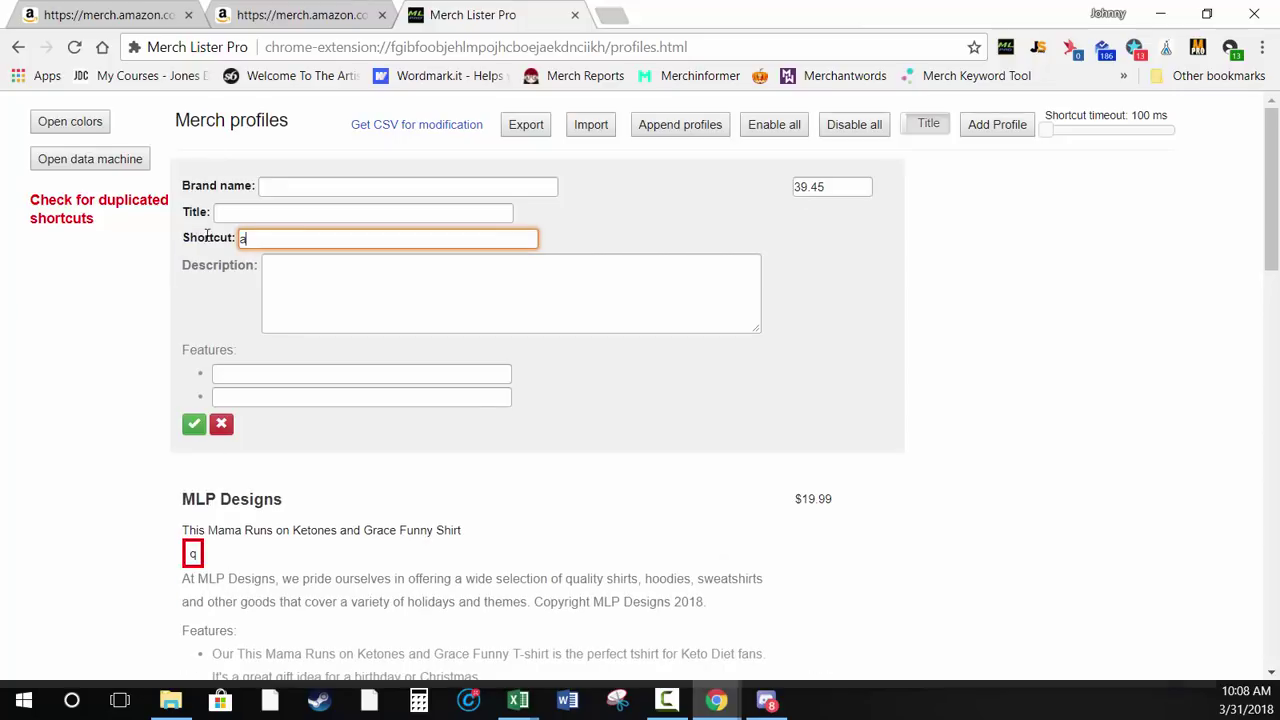
pyautogui.click(194, 424)
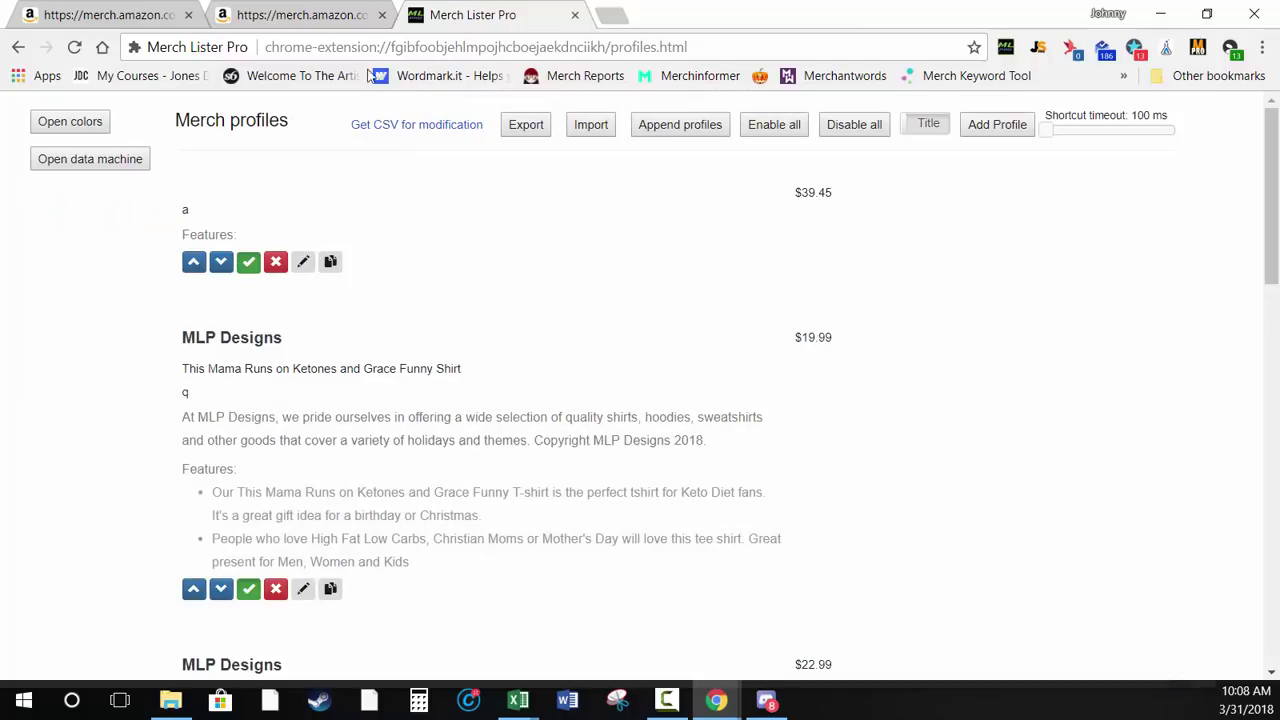
pyautogui.click(330, 18)
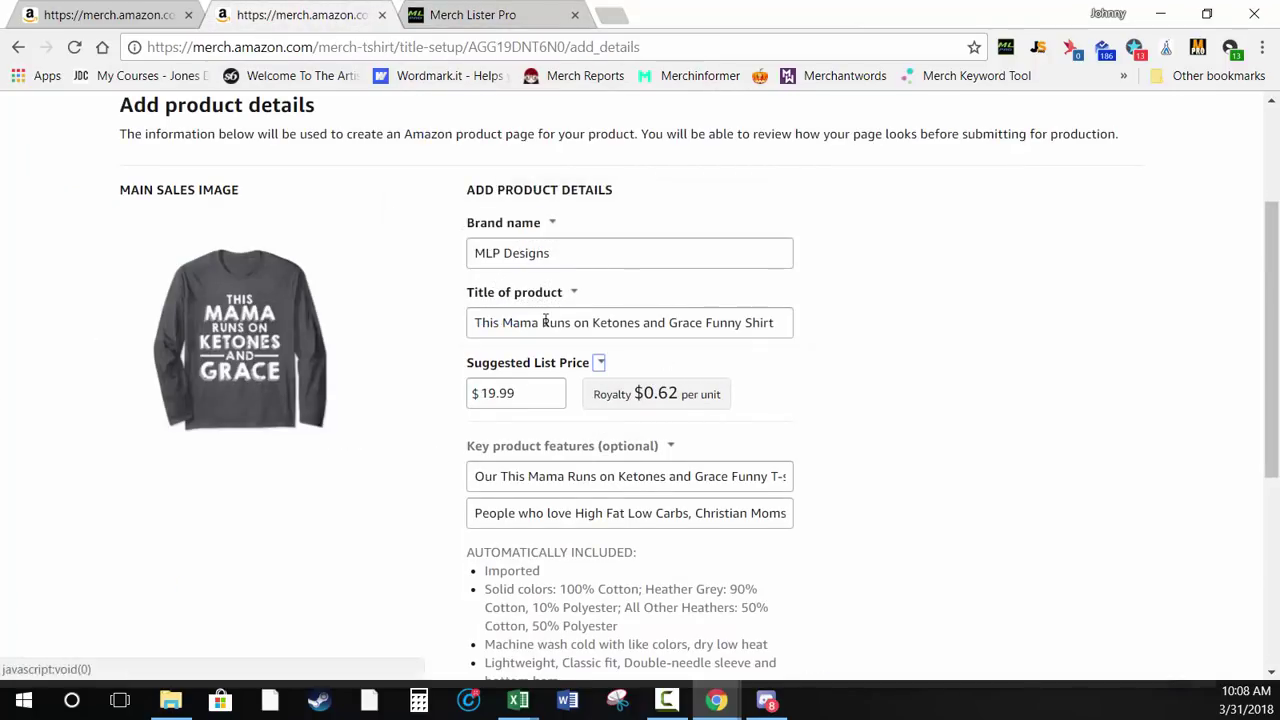
# Fill the long sleeve product's details with the $39.45 listing profile using its shortcut a
pyautogui.click(511, 405)
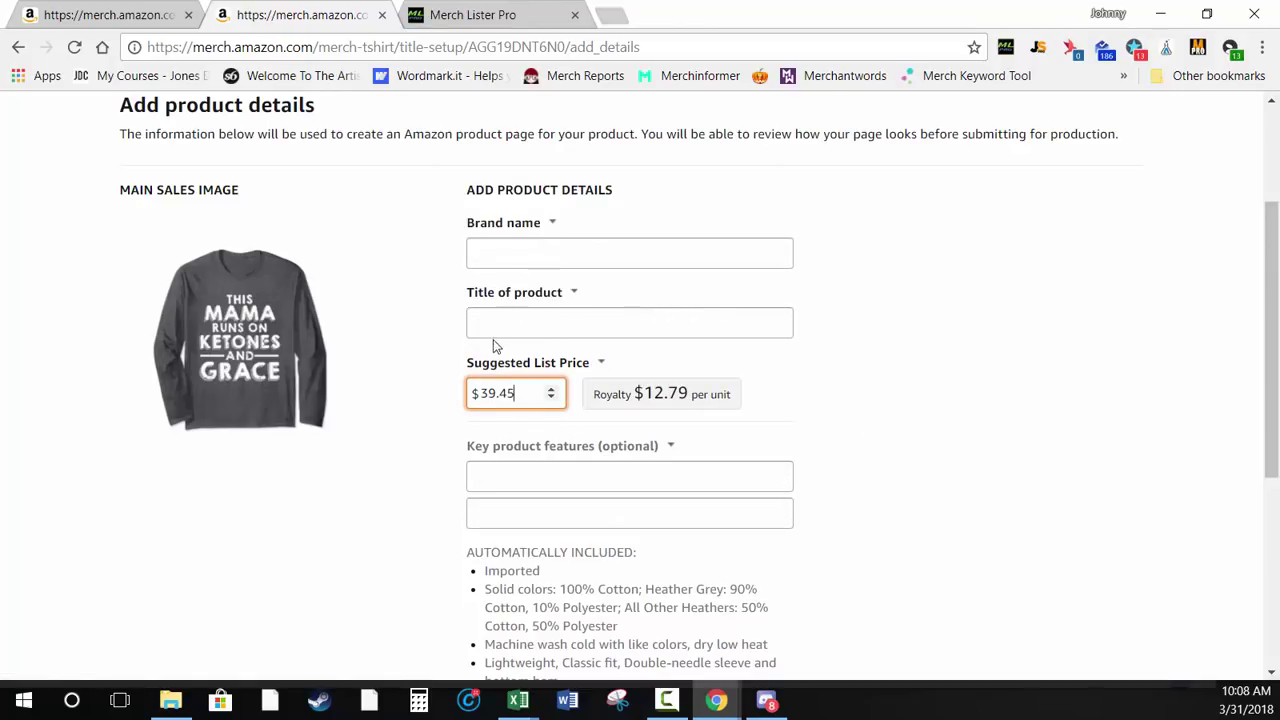
# Open the Merch Lister Pro data machine and replace the main keyword (title) with St Paddies
pyautogui.click(456, 15)
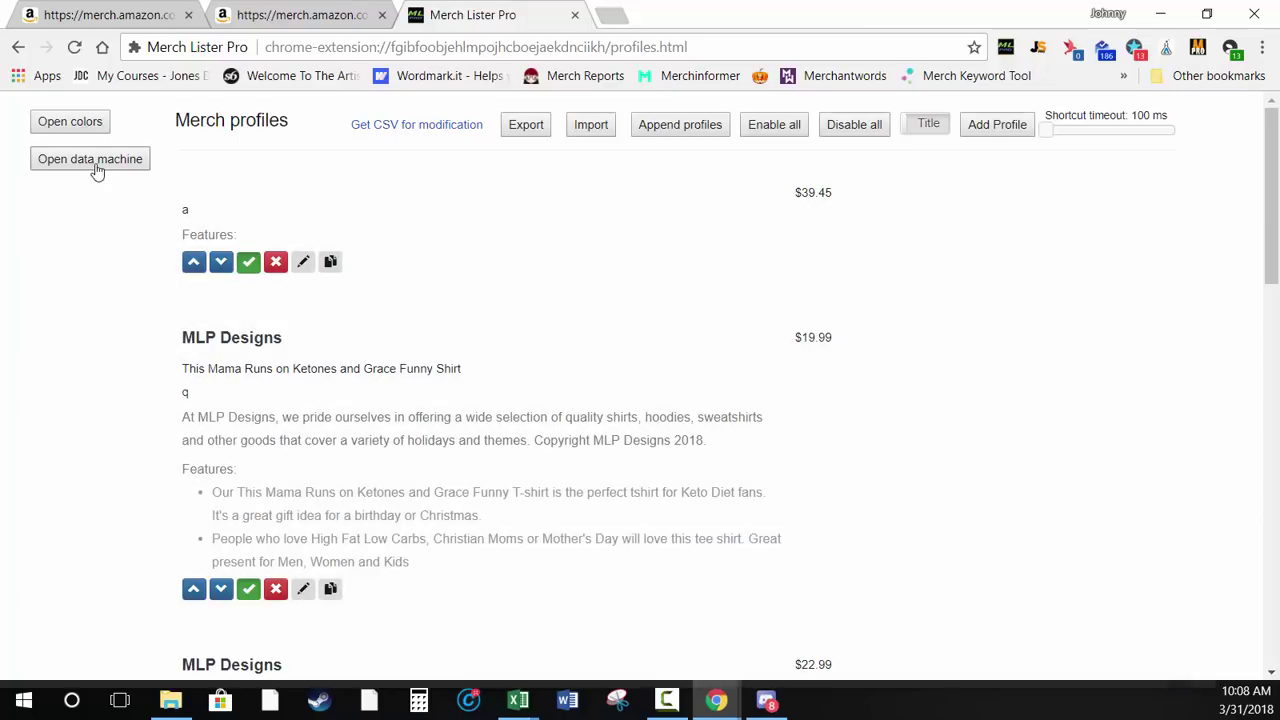
pyautogui.click(99, 168)
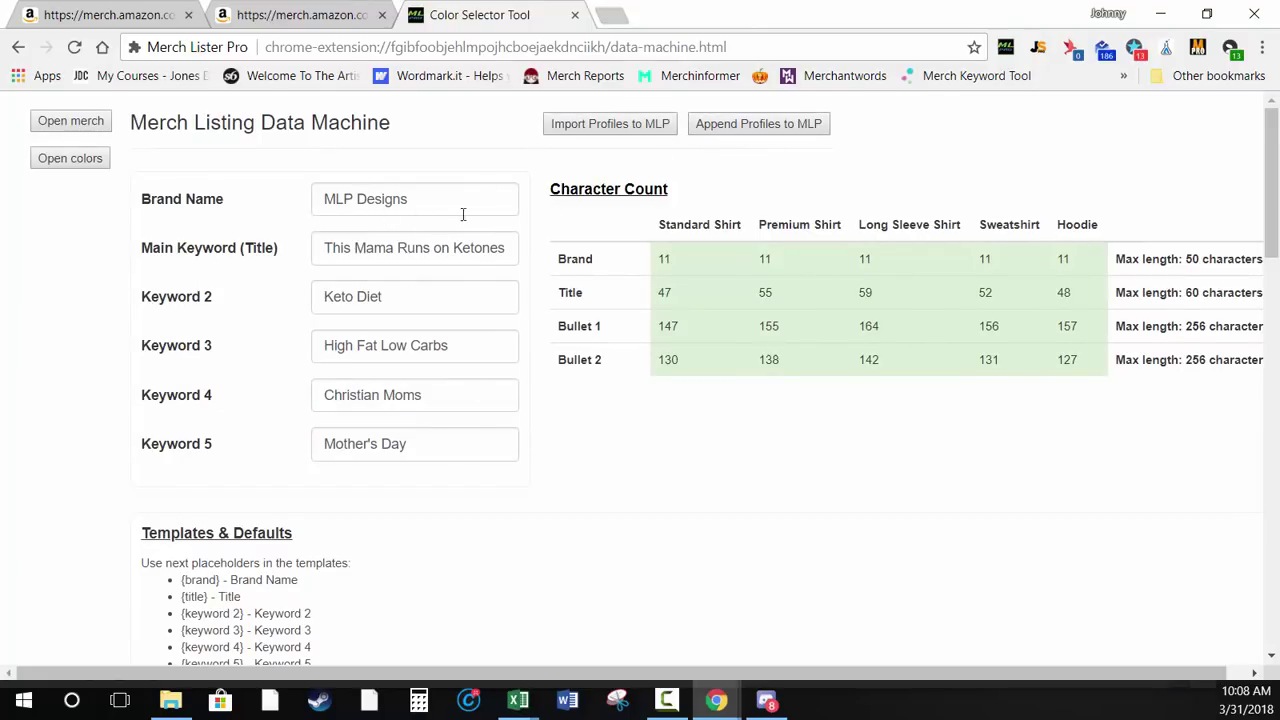
pyautogui.tripleClick(327, 252)
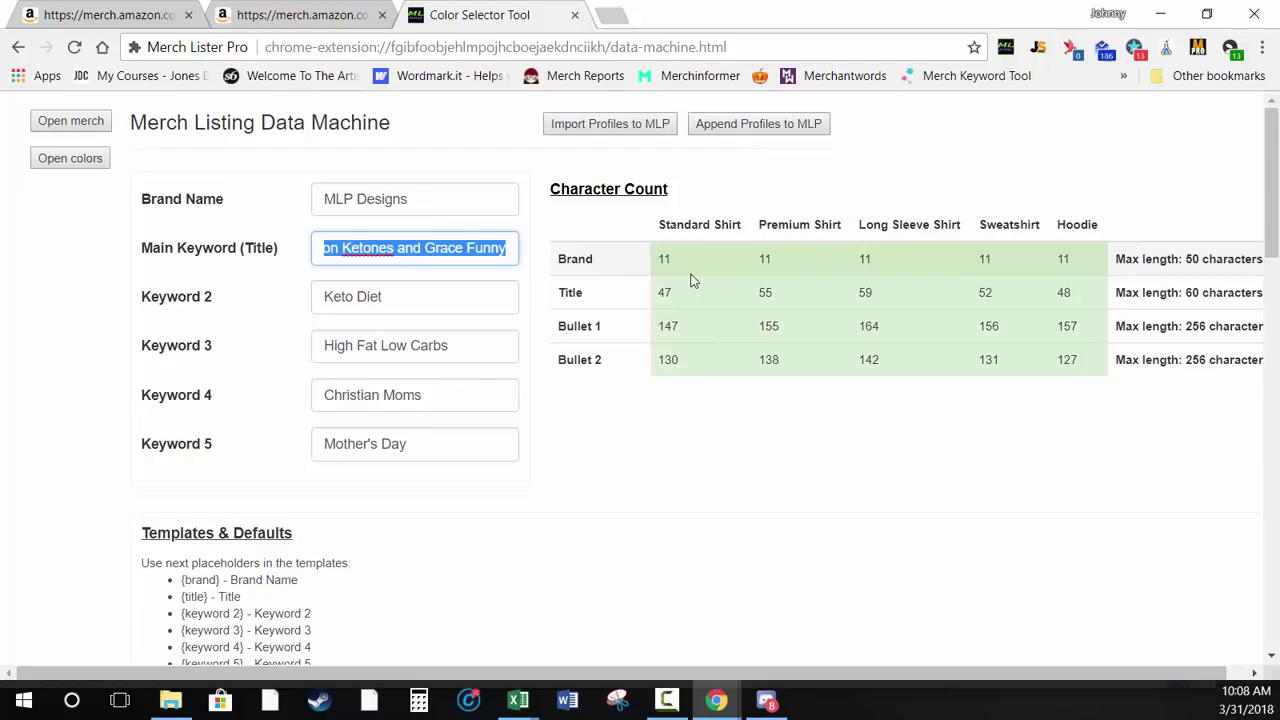
pyautogui.write('St padd')
pyautogui.press('BackSpace')
pyautogui.press('BackSpace')
pyautogui.press('BackSpace')
pyautogui.press('BackSpace')
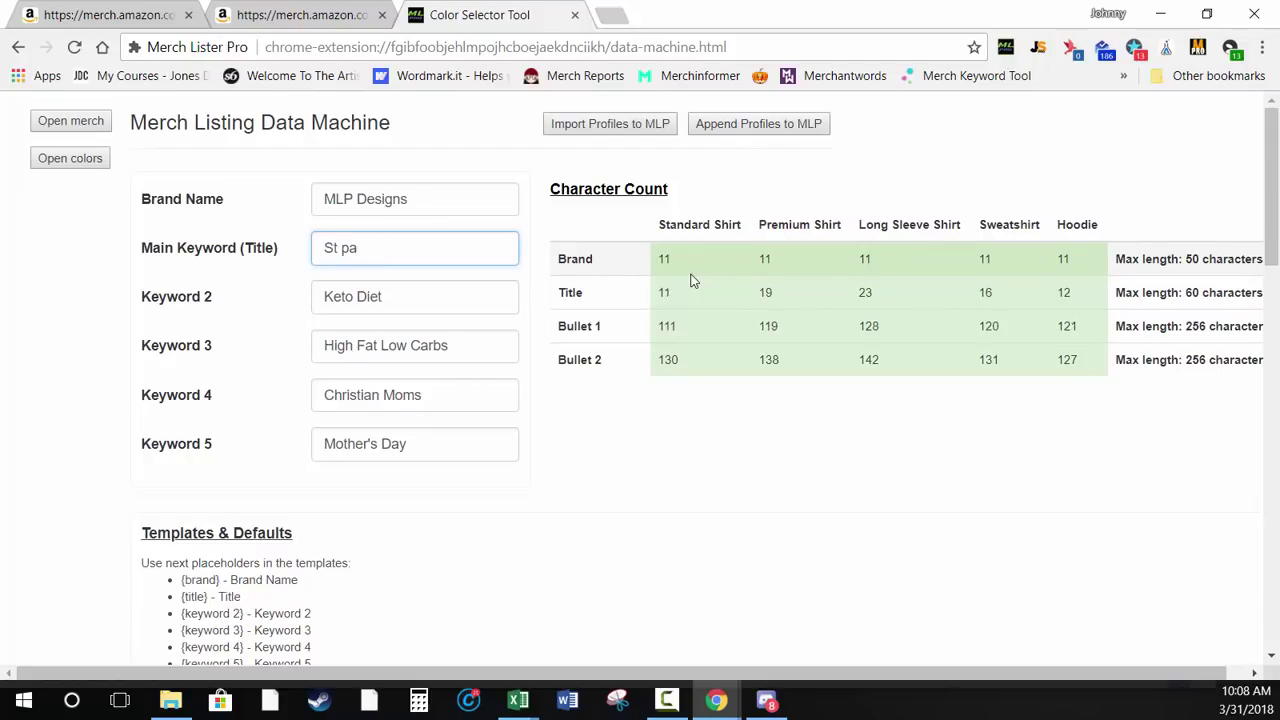
pyautogui.write('Paddies')
pyautogui.press('Tab')
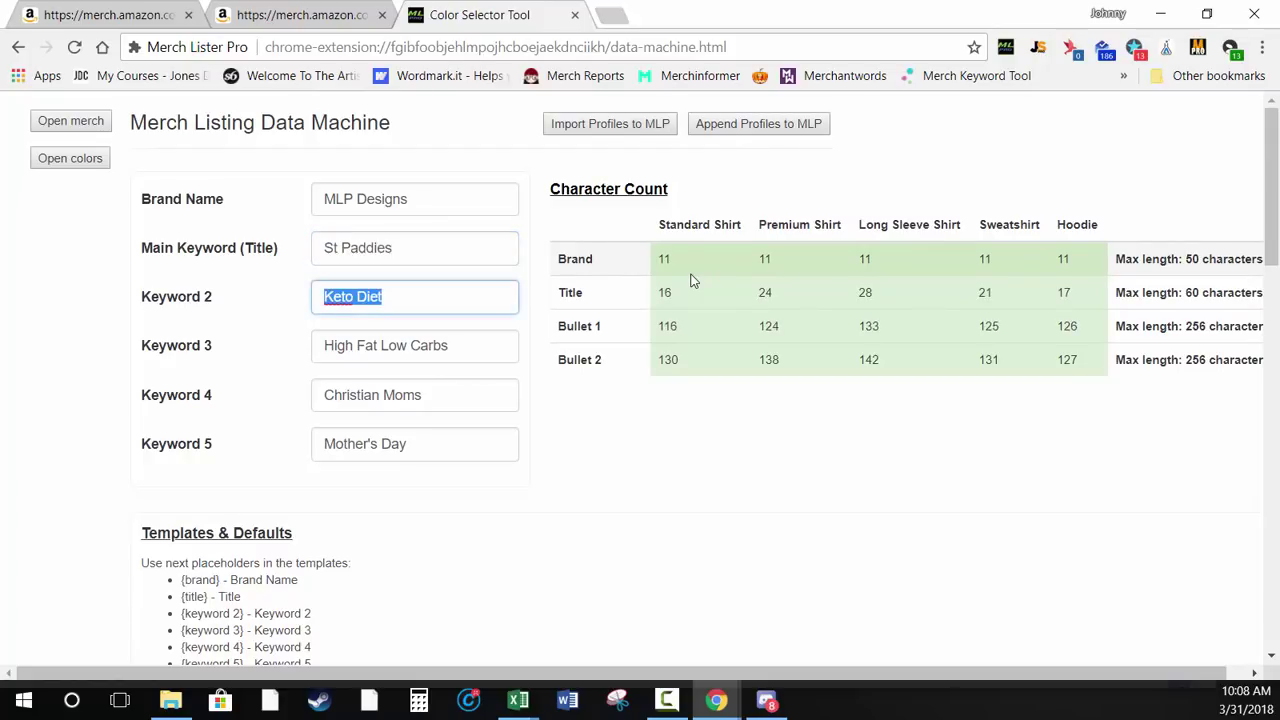
# Set keyword 2 to green stuff, keyword 3 to more green stuff and keyword 4 to lots of green
pyautogui.write('green stuff')
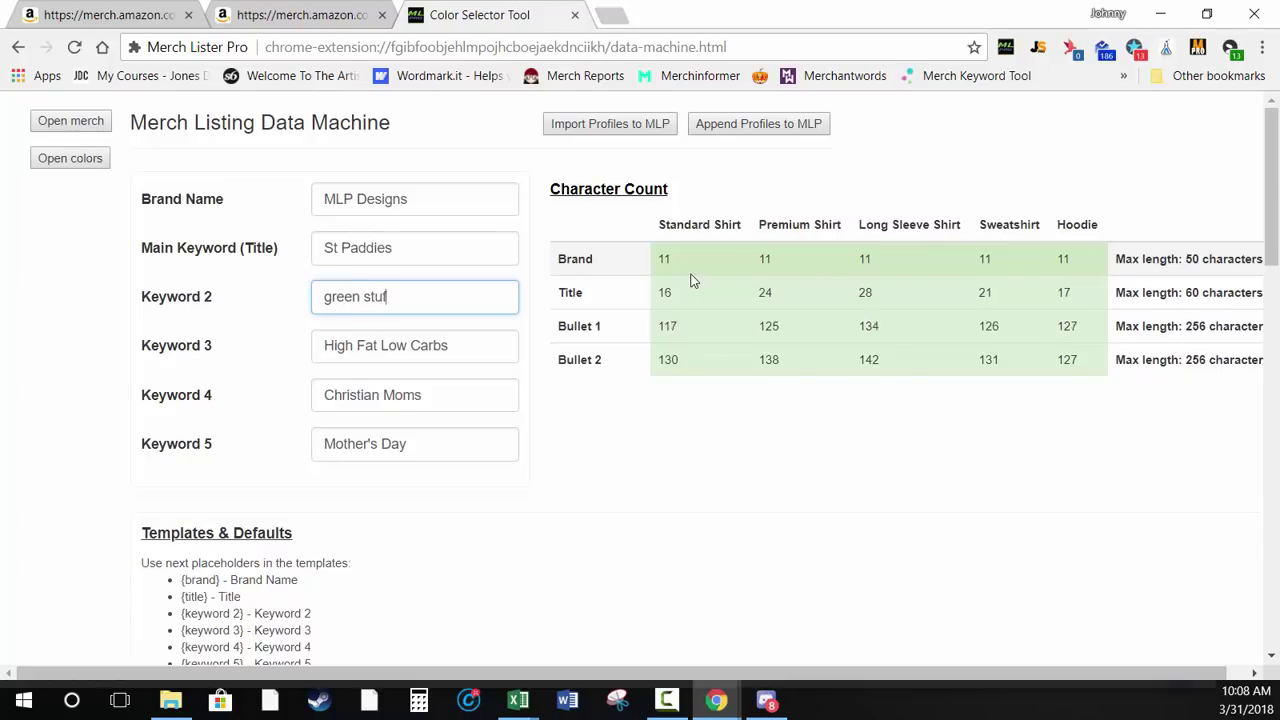
pyautogui.press('Tab')
pyautogui.write('more green stuff')
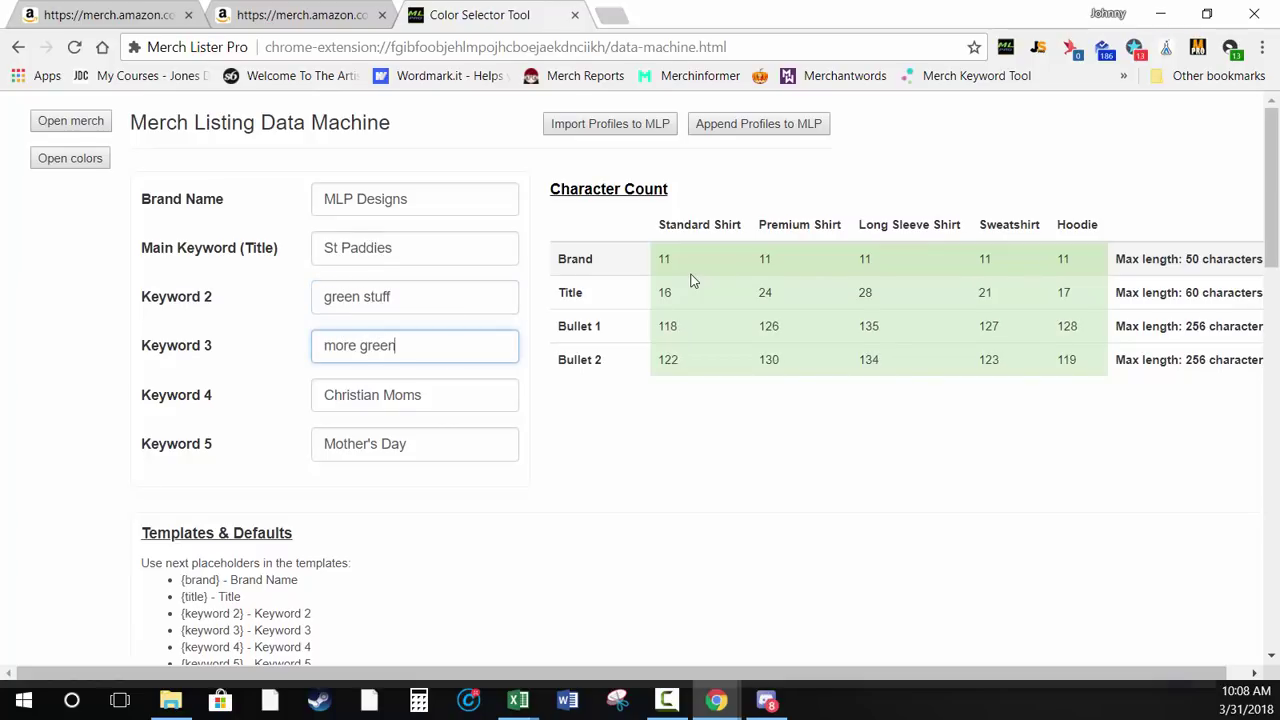
pyautogui.press('Tab')
pyautogui.write('lots')
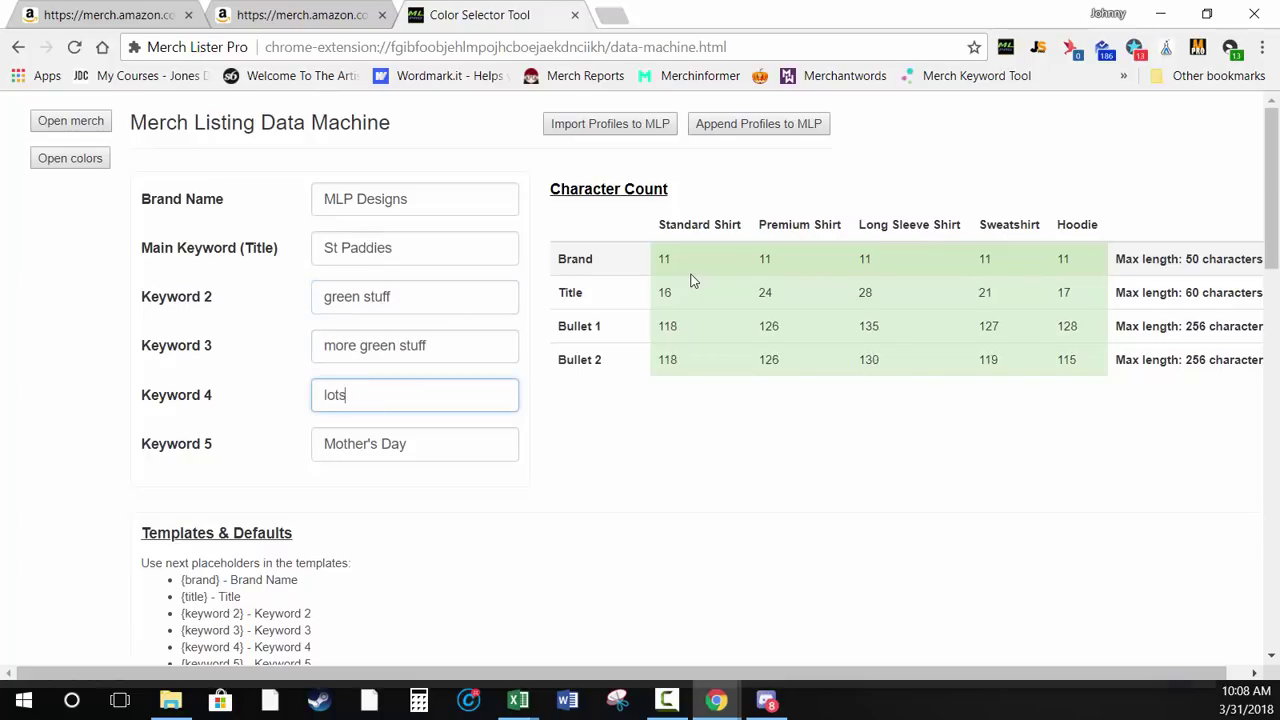
pyautogui.write(' of green')
pyautogui.press('Tab')
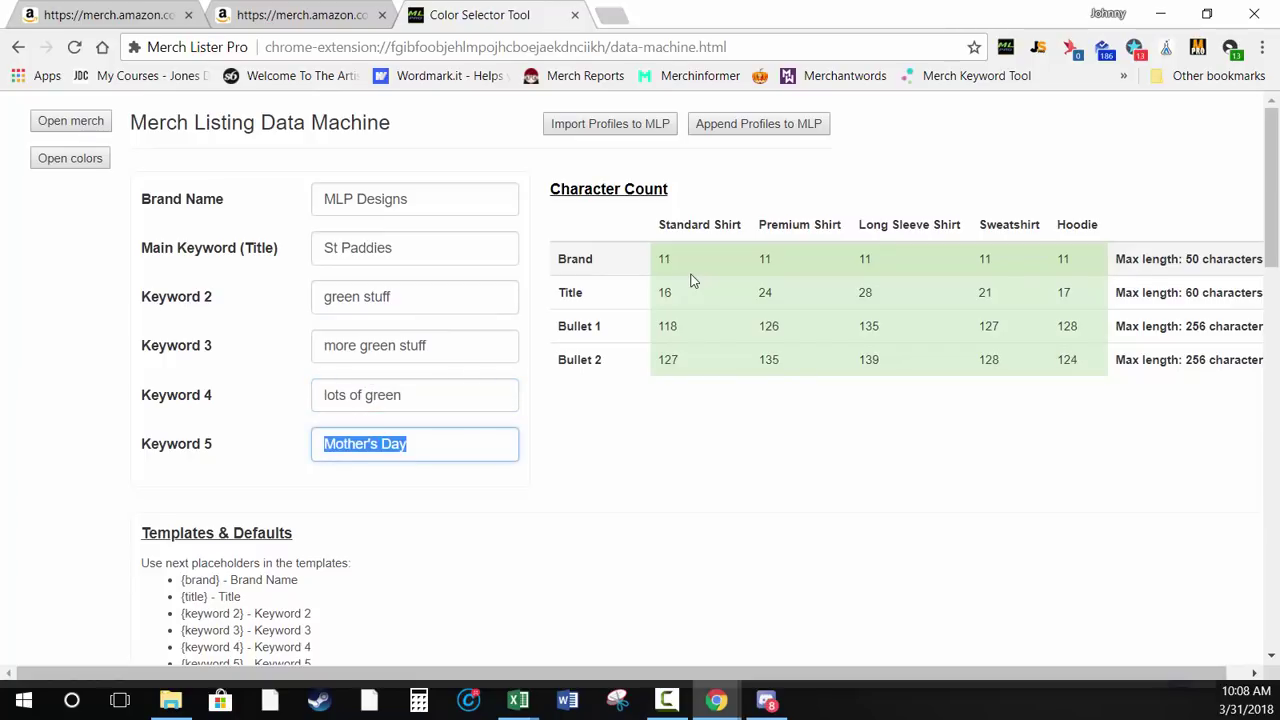
# Set keyword 5 in the data machine to even more green
pyautogui.write('more')
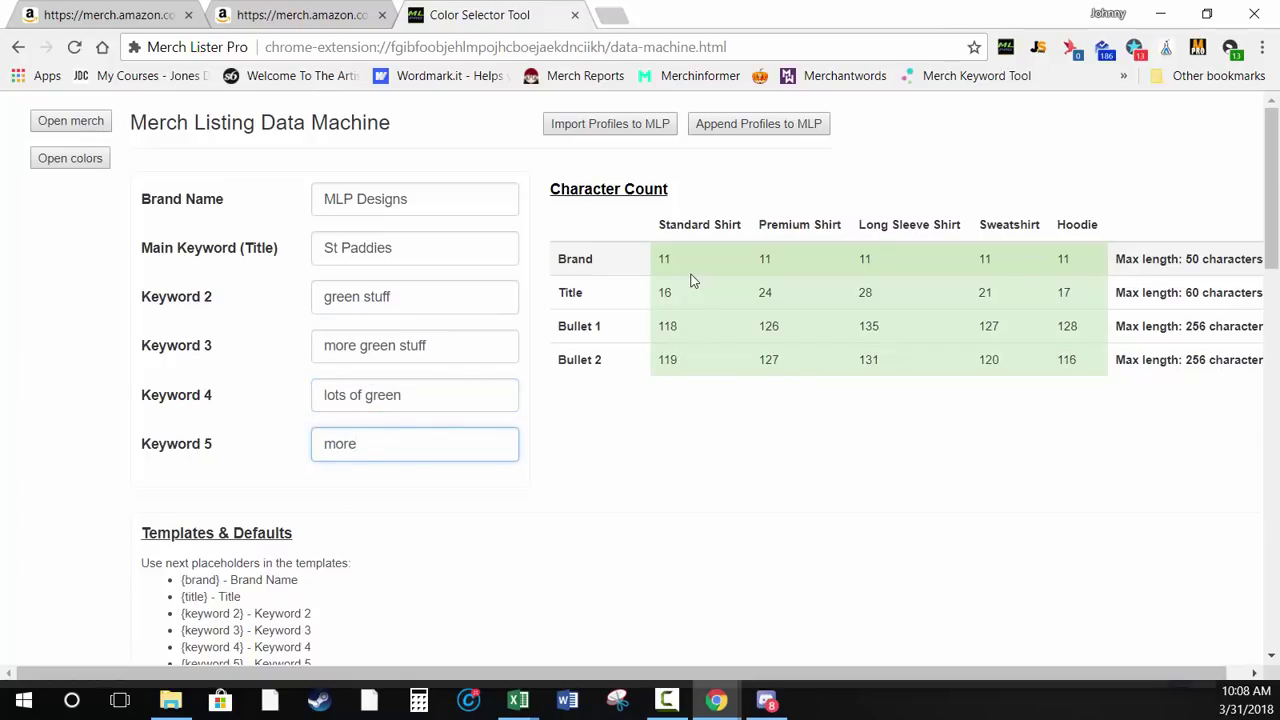
pyautogui.press('BackSpace')
pyautogui.press('BackSpace')
pyautogui.press('BackSpace')
pyautogui.press('BackSpace')
pyautogui.write('e')
pyautogui.write('more green')
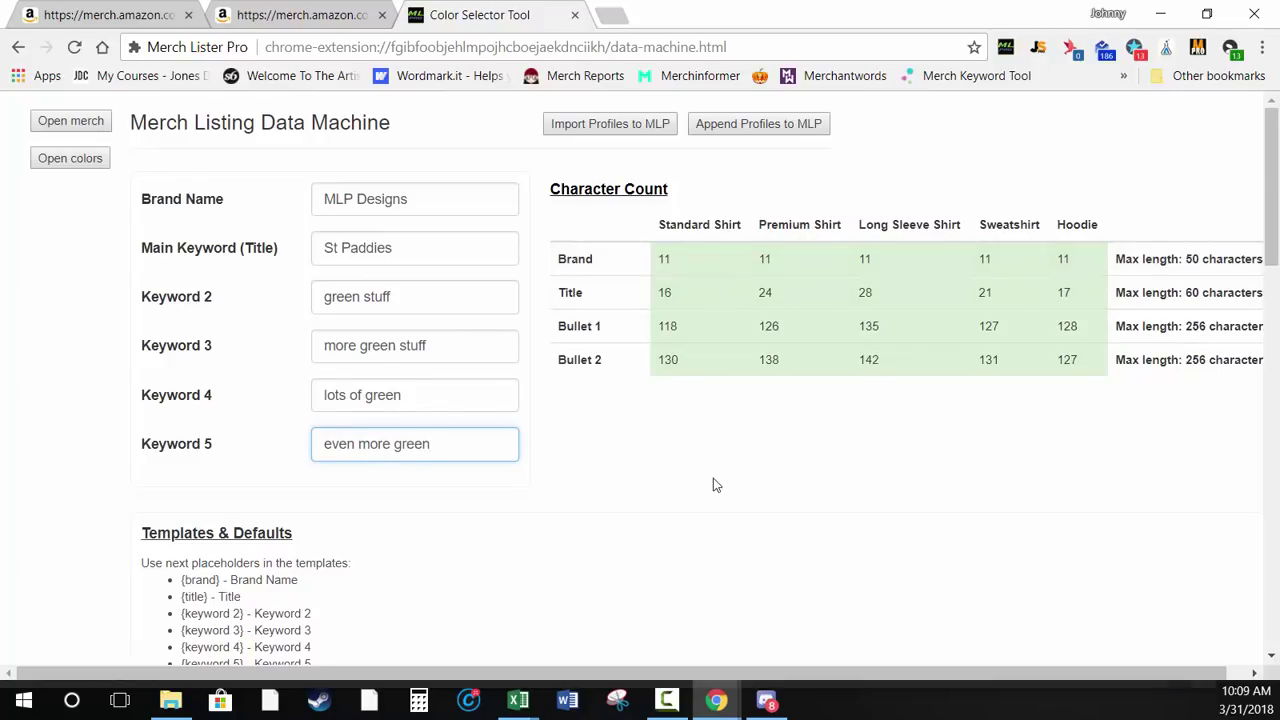
pyautogui.click(620, 507)
# Append the St Paddies profiles to the existing Merch Lister Pro profiles instead of importing over them
pyautogui.click(610, 127)
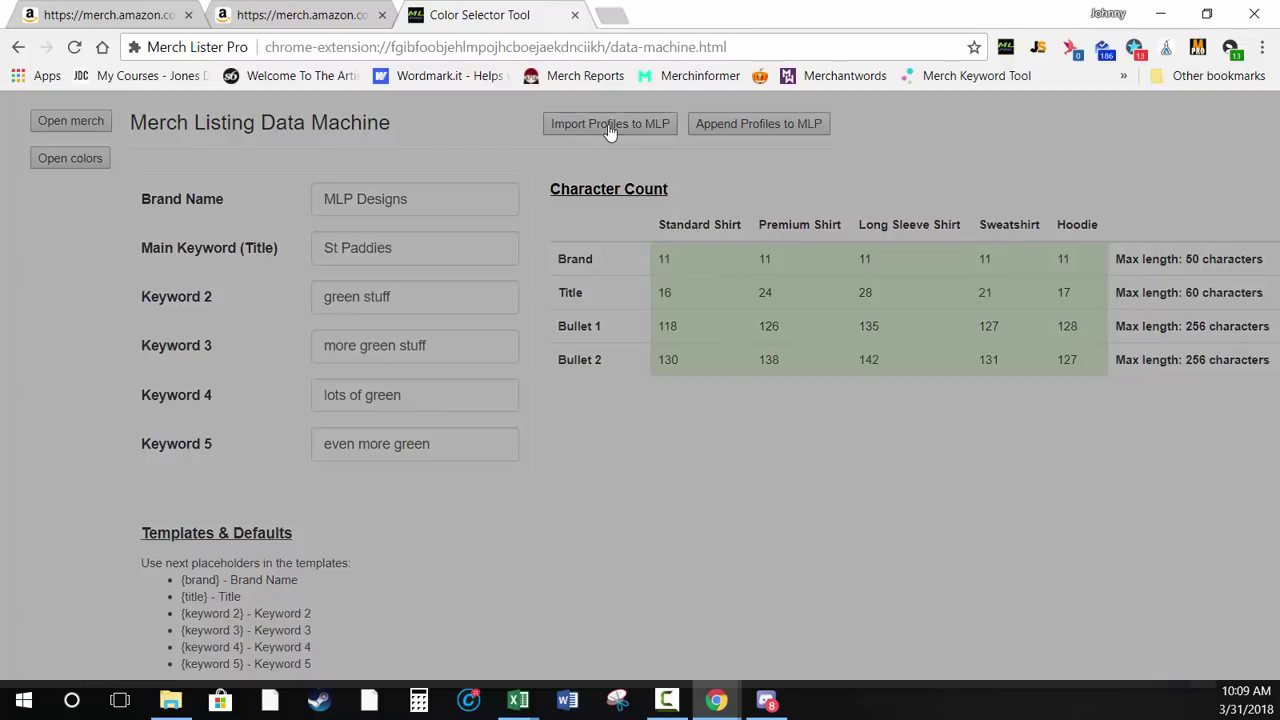
pyautogui.press('Escape')
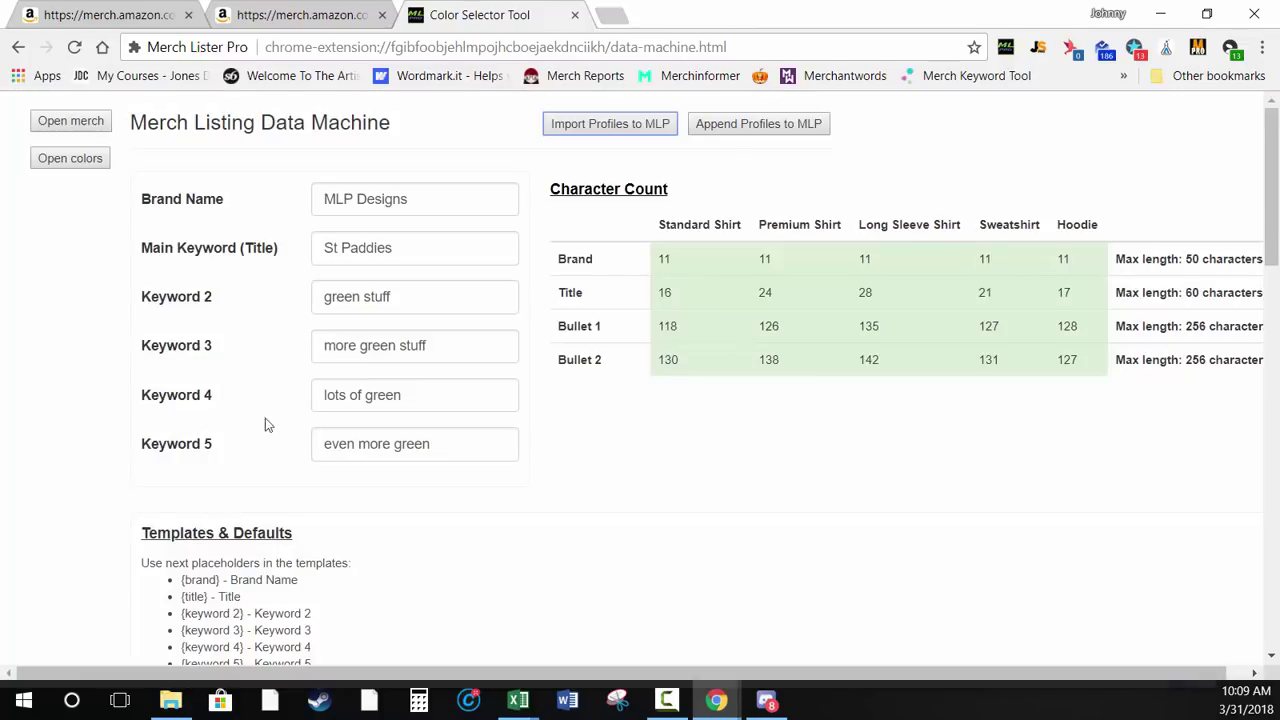
pyautogui.click(757, 128)
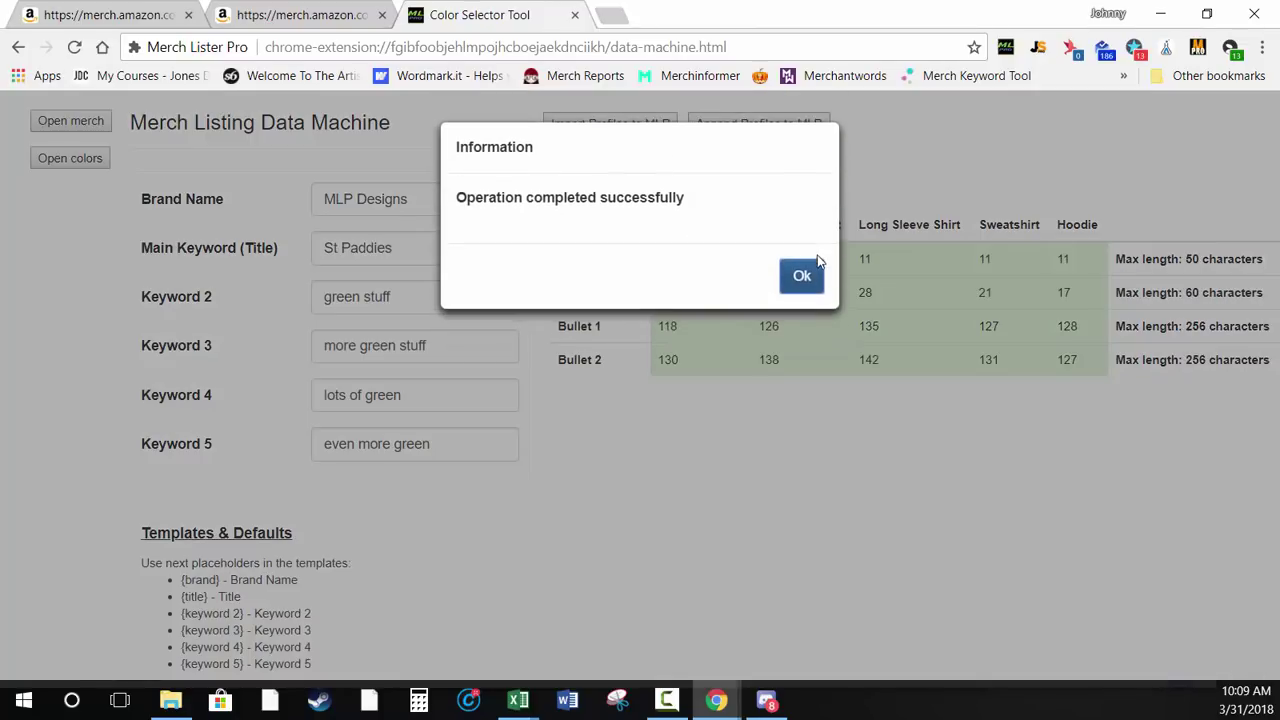
pyautogui.click(801, 288)
# Review the merch profiles list for the appended St Paddies listings and their shortcuts
pyautogui.click(72, 124)
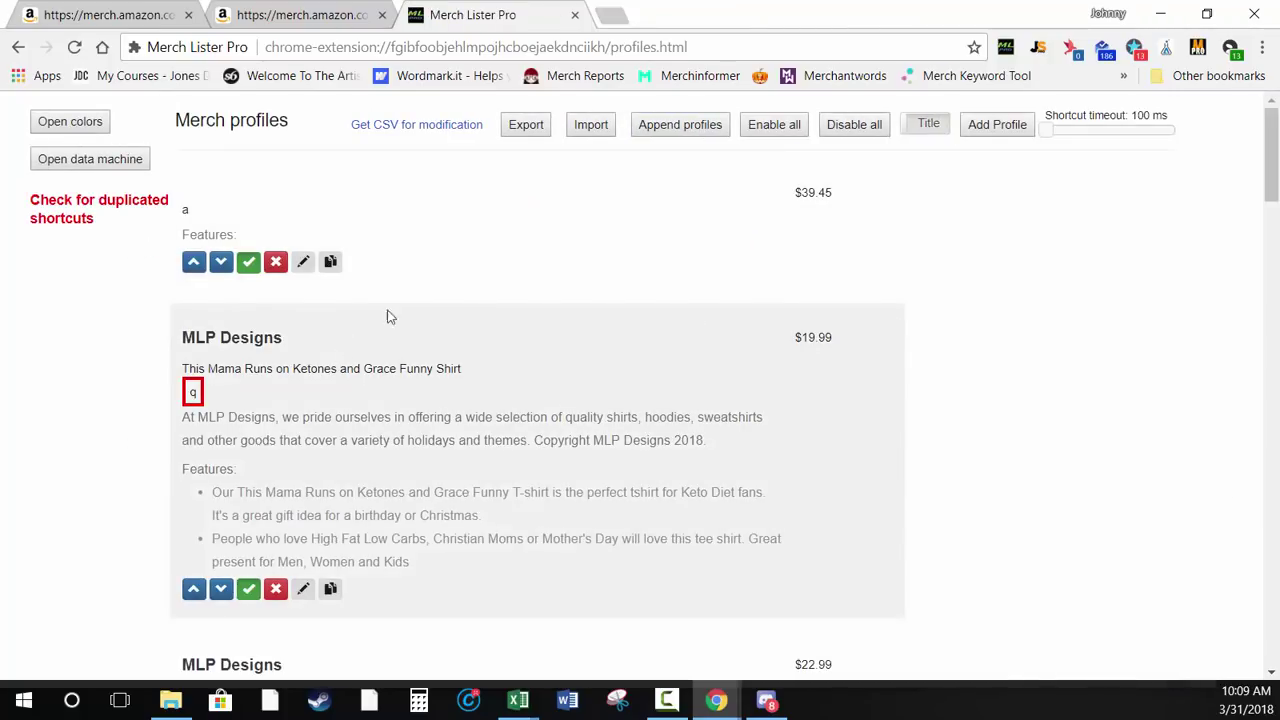
pyautogui.scroll(-15, 458, 300)
pyautogui.scroll(-12, 477, 350)
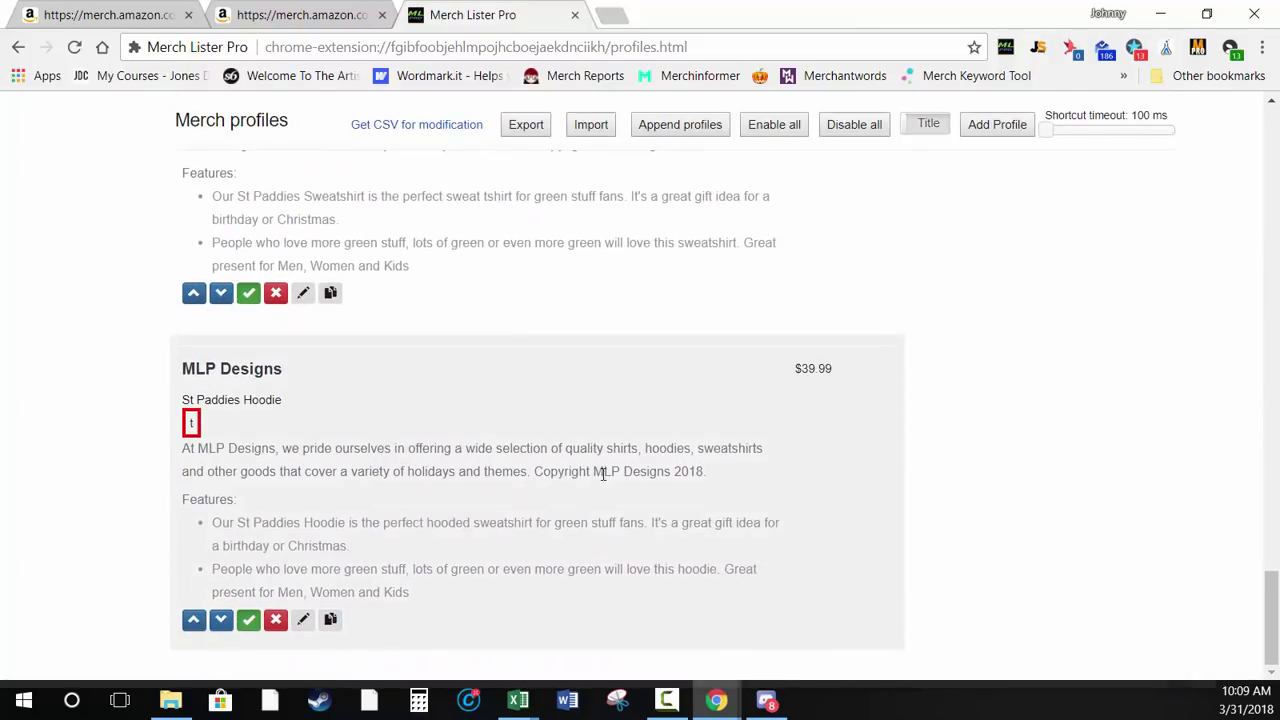
pyautogui.scroll(15, 600, 460)
pyautogui.scroll(5, 600, 455)
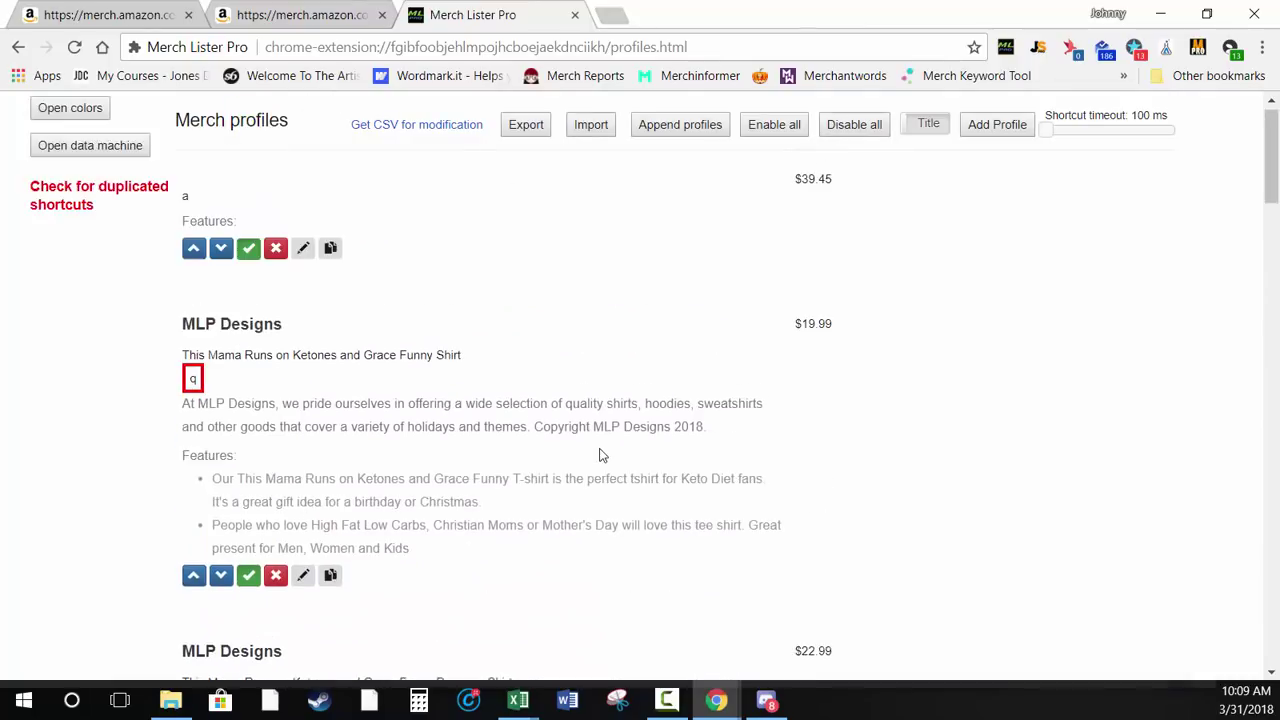
# Export all merch profiles to a CSV file
pyautogui.click(111, 166)
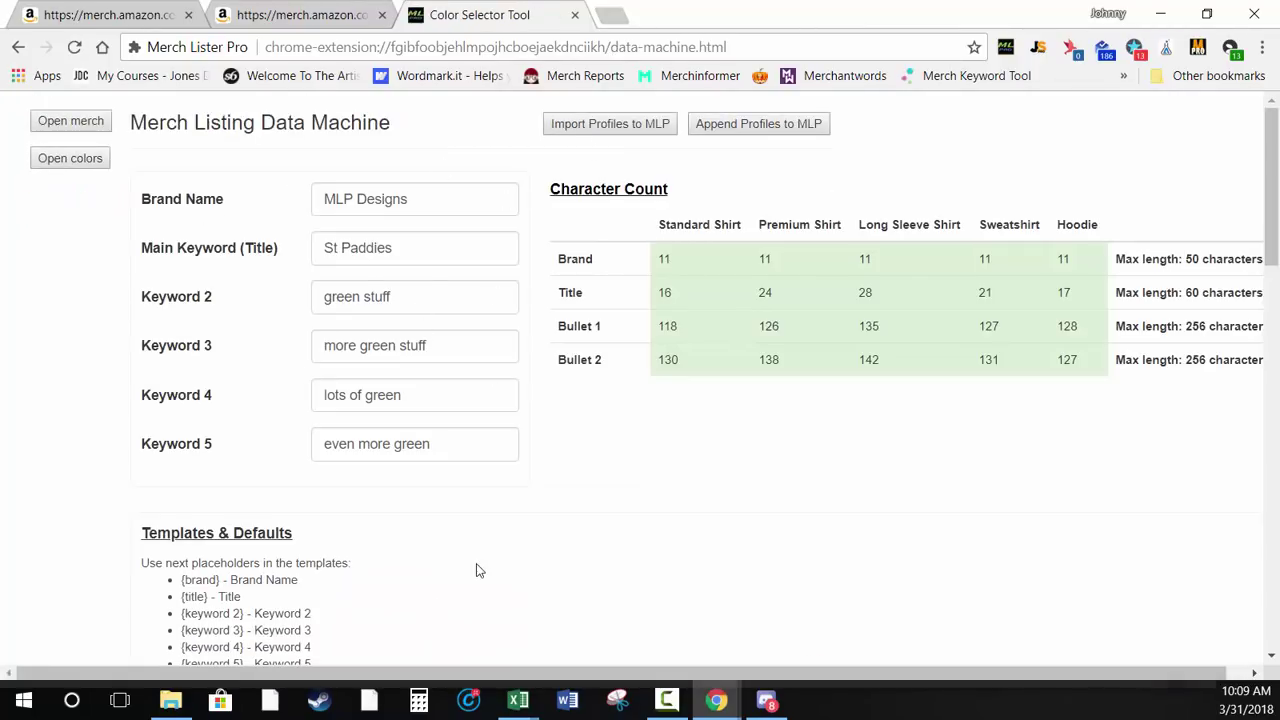
pyautogui.click(72, 124)
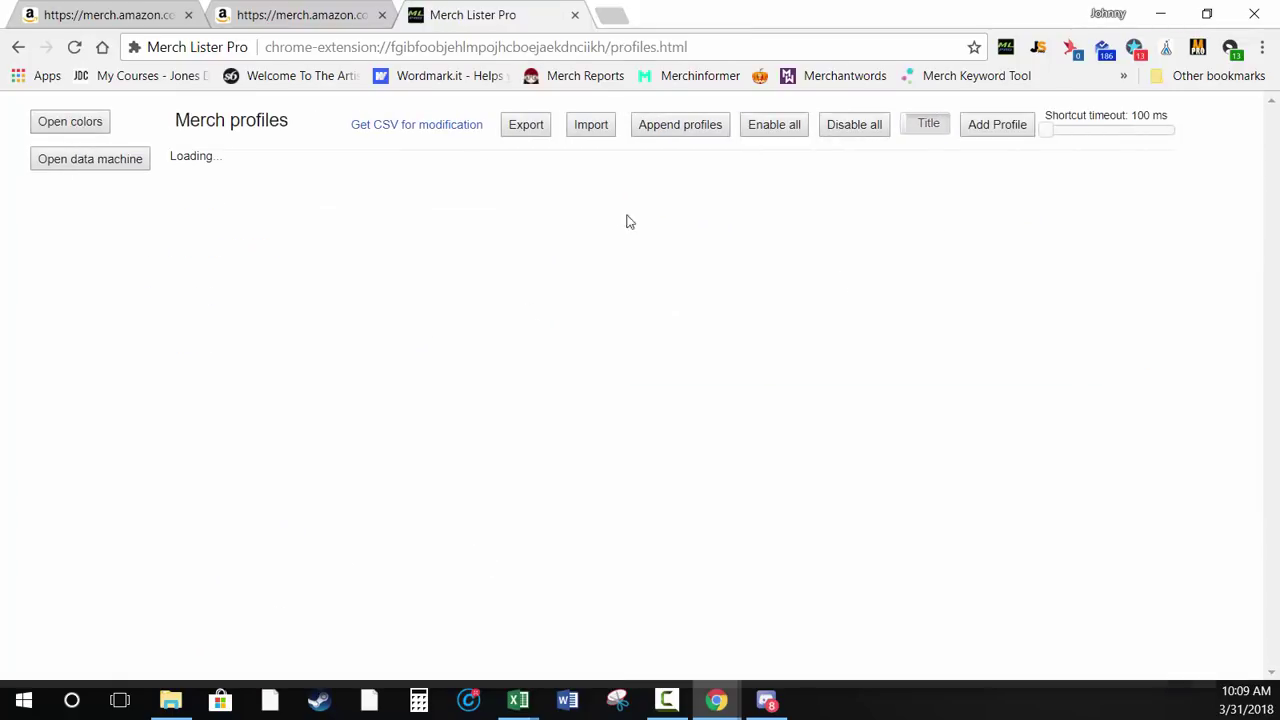
pyautogui.click(533, 127)
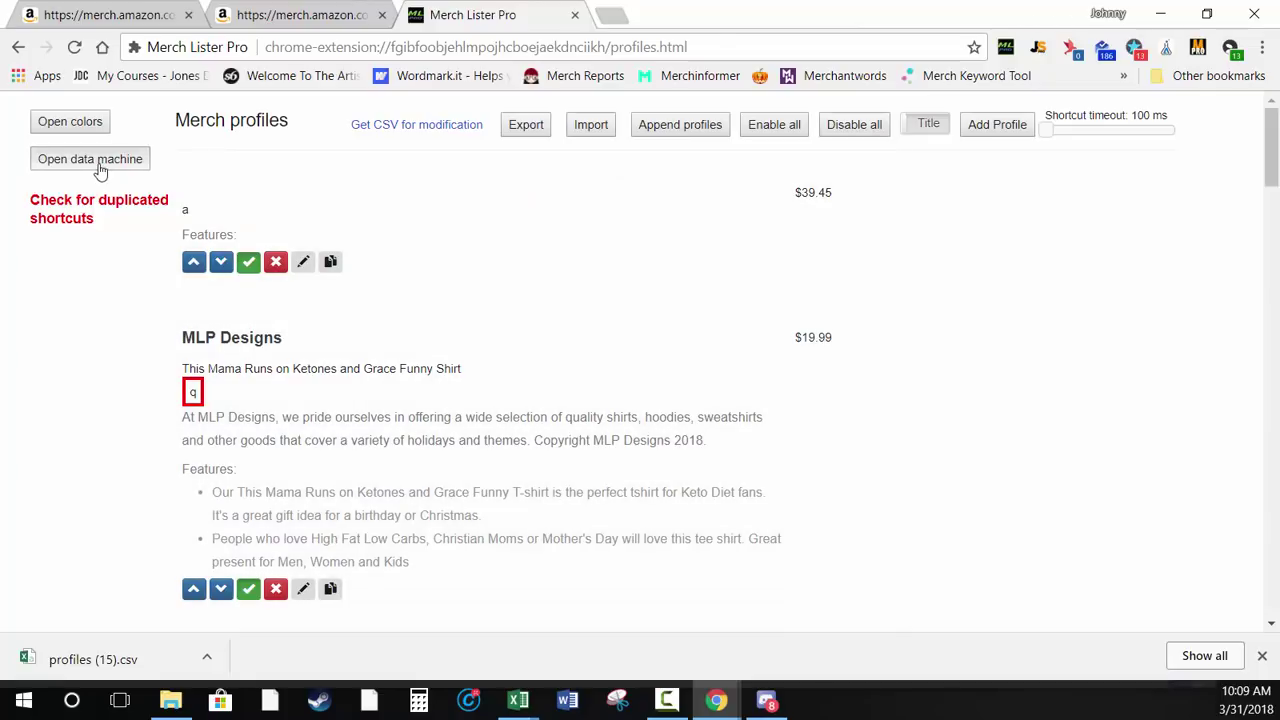
# Set the standard shirt template's shortcut to a in the data machine
pyautogui.click(100, 167)
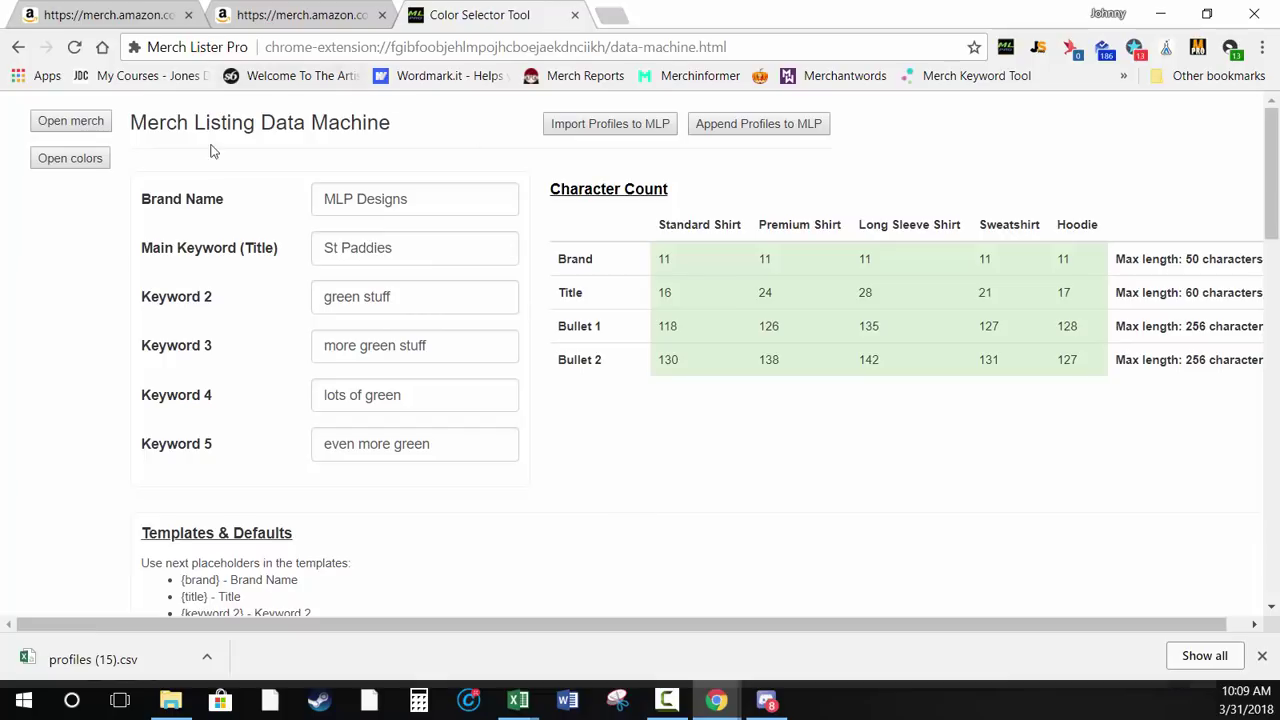
pyautogui.scroll(-1, 404, 289)
pyautogui.scroll(-6, 404, 289)
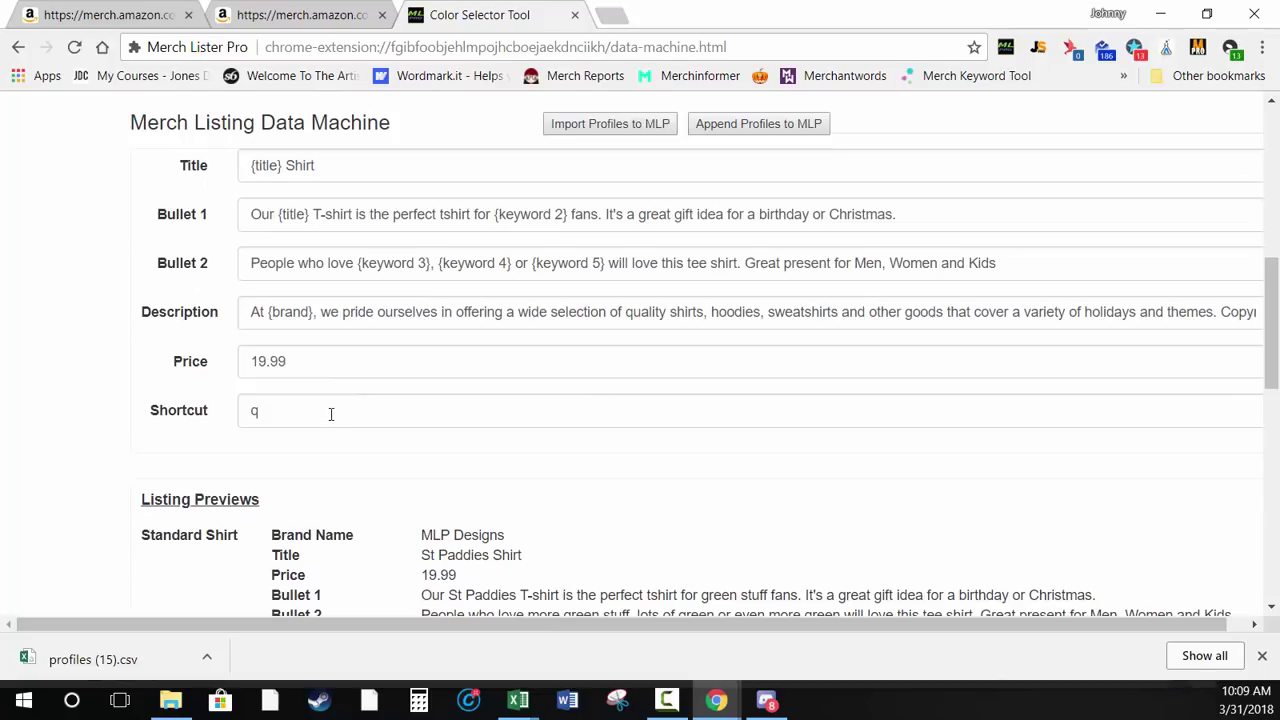
pyautogui.scroll(-1, 285, 415)
pyautogui.scroll(2, 280, 423)
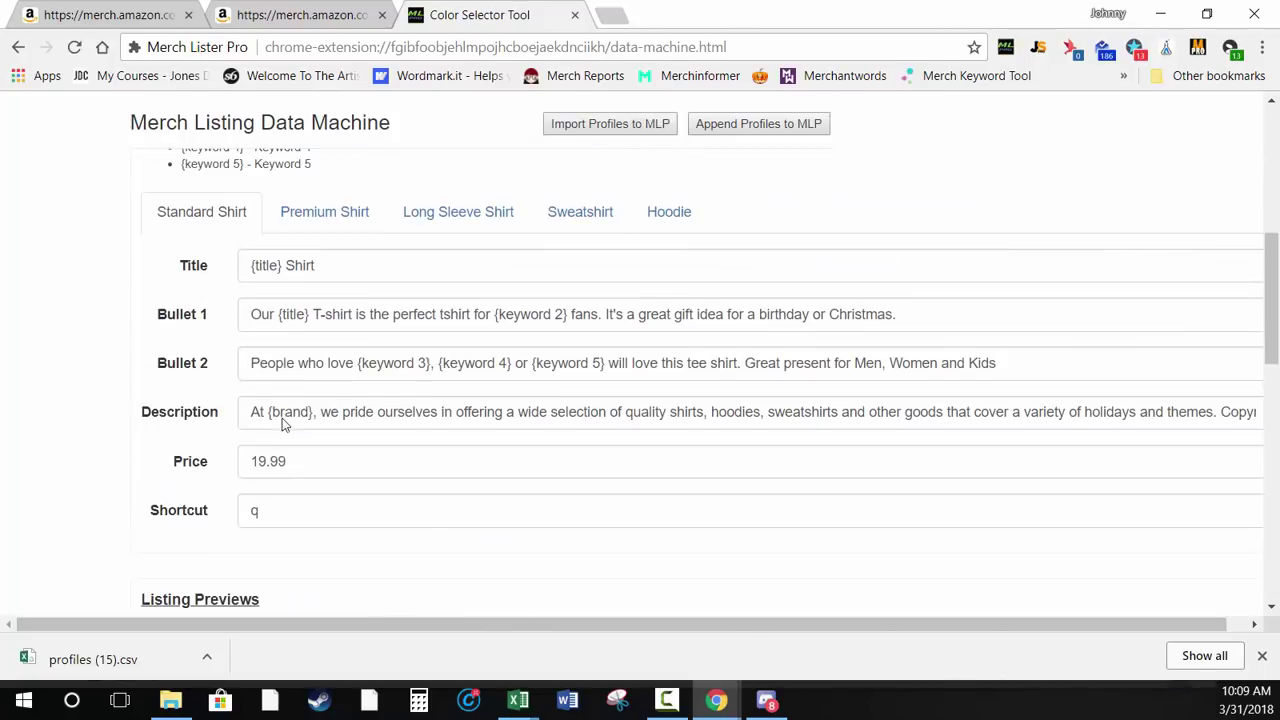
pyautogui.doubleClick(256, 510)
pyautogui.write('a')
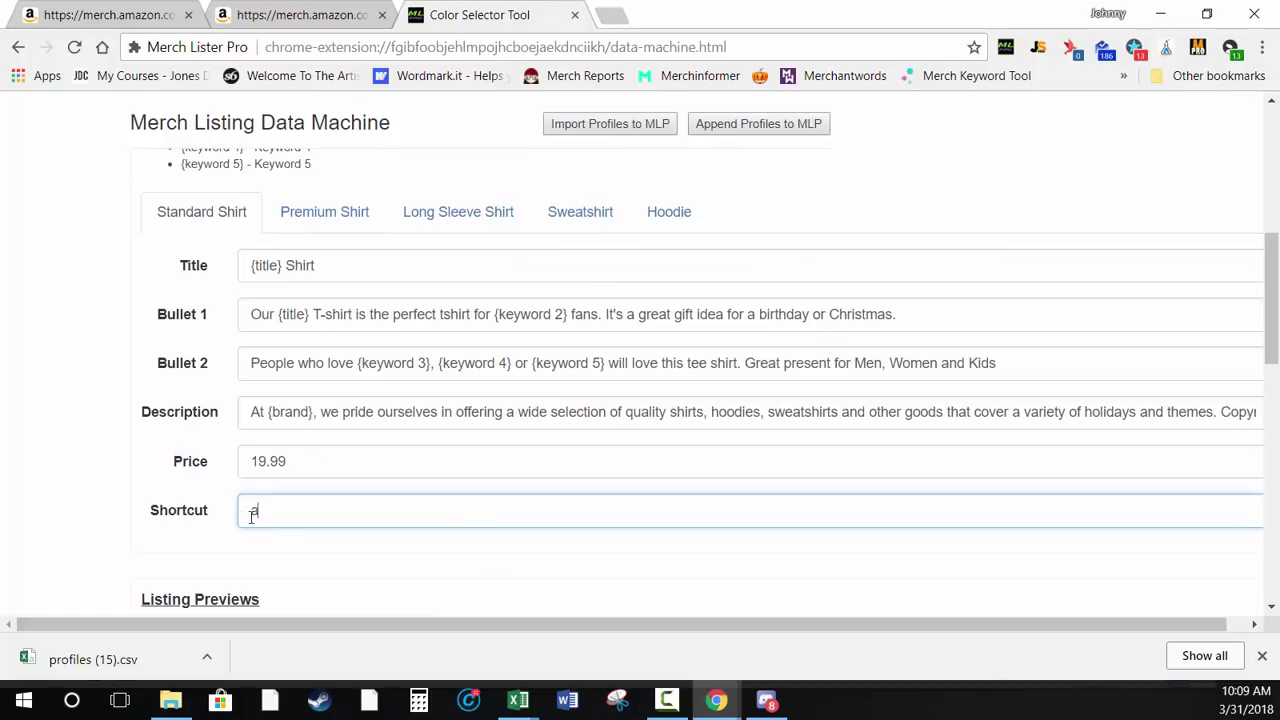
# Set the template shortcuts to s for the premium shirt and d for the long sleeve shirt
pyautogui.click(362, 212)
pyautogui.doubleClick(256, 512)
pyautogui.write('s')
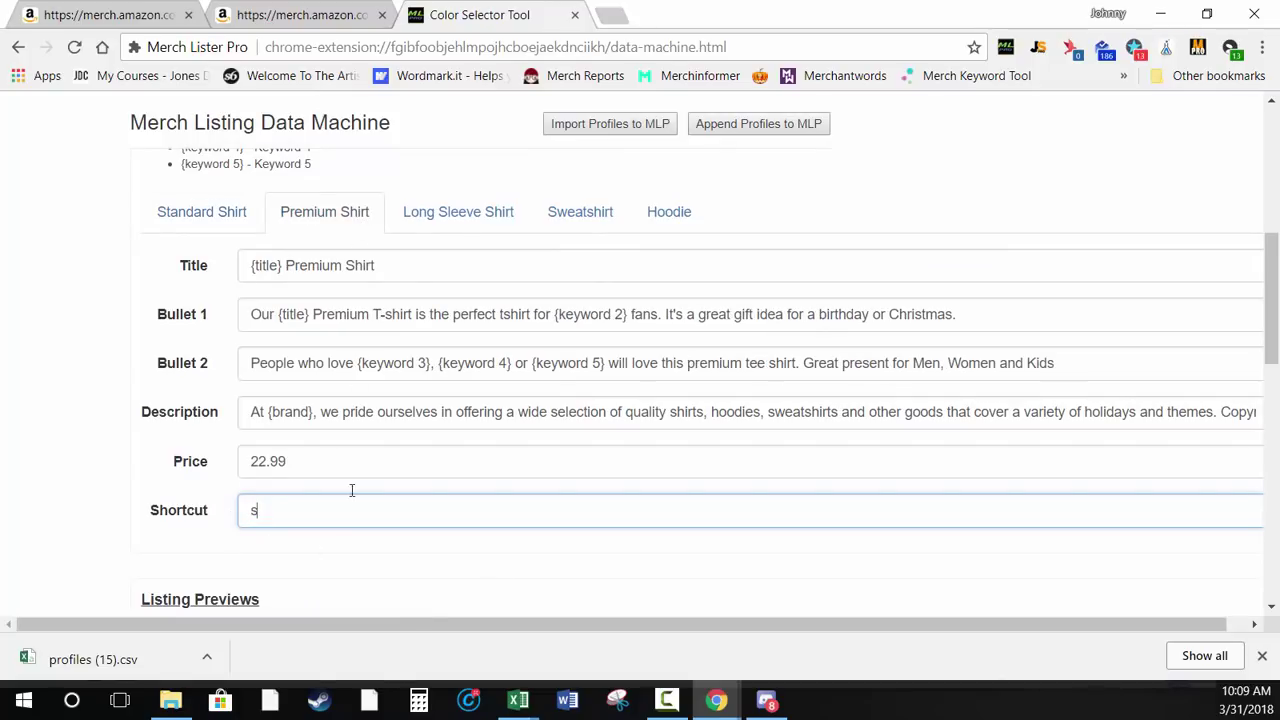
pyautogui.click(436, 222)
pyautogui.doubleClick(342, 516)
pyautogui.write('d')
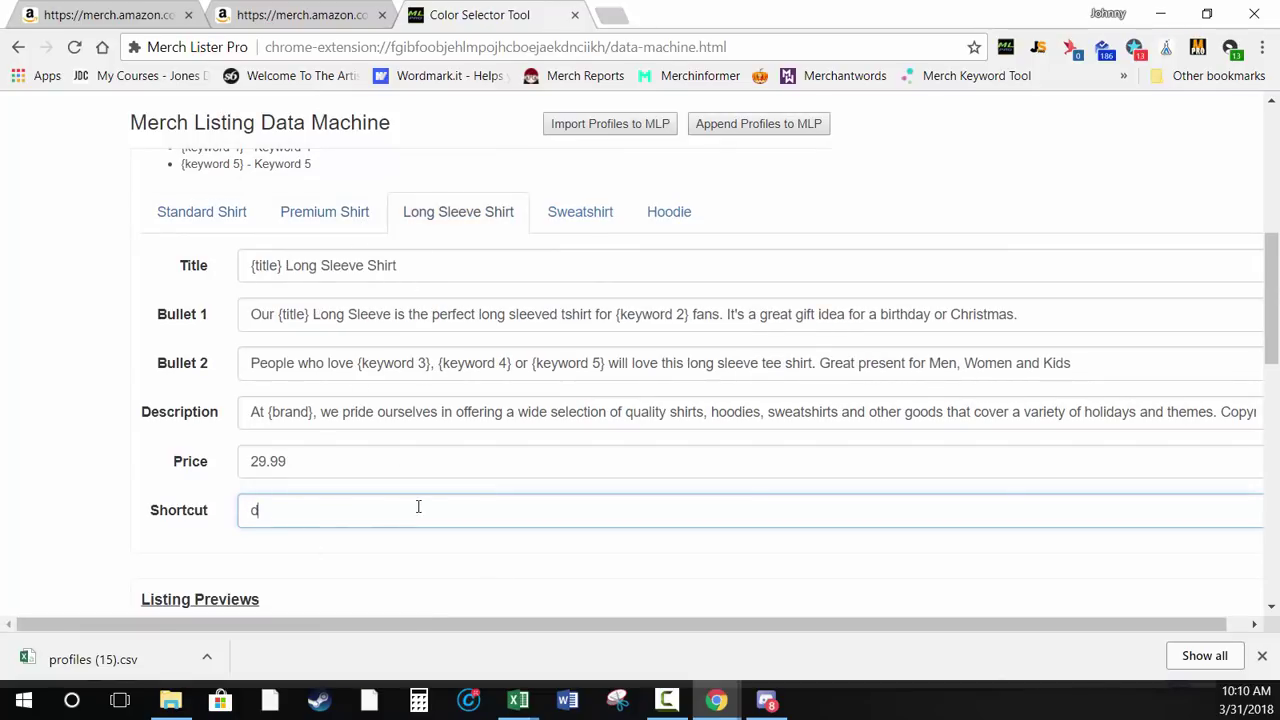
# Return from the data machine to the merch profiles list
pyautogui.scroll(1, 519, 507)
pyautogui.scroll(3, 519, 507)
pyautogui.scroll(2, 520, 508)
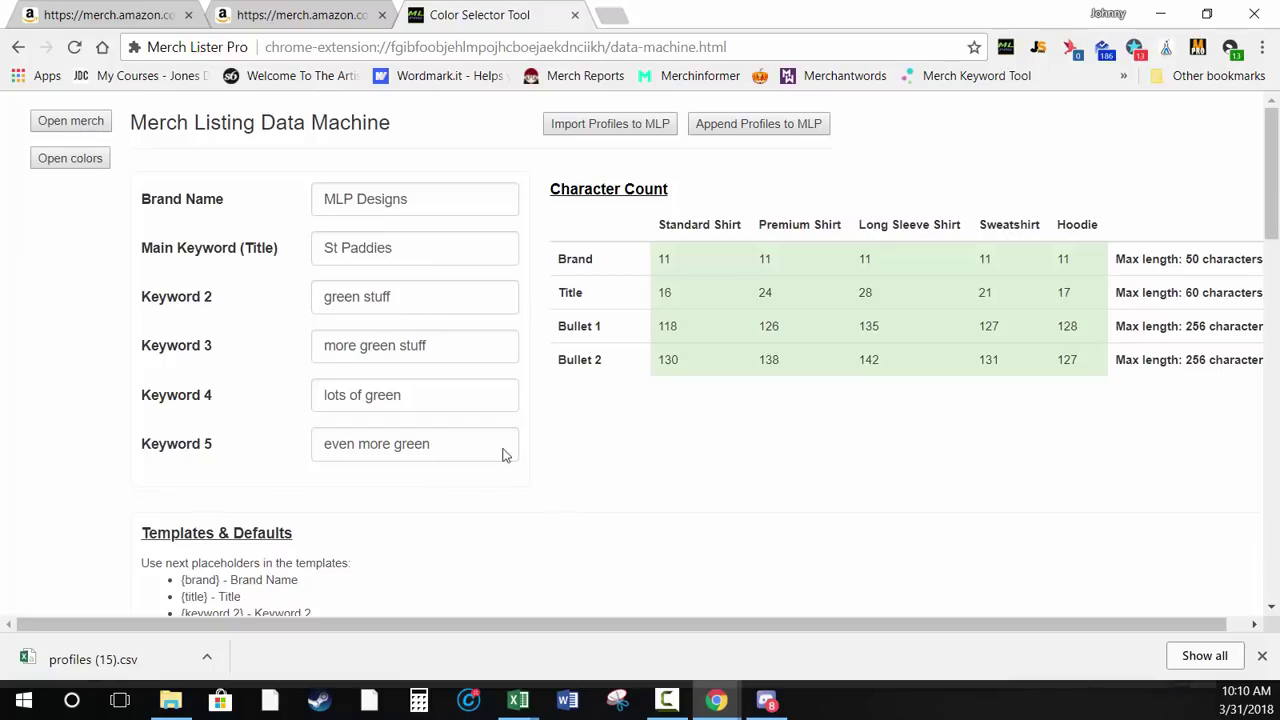
pyautogui.click(51, 130)
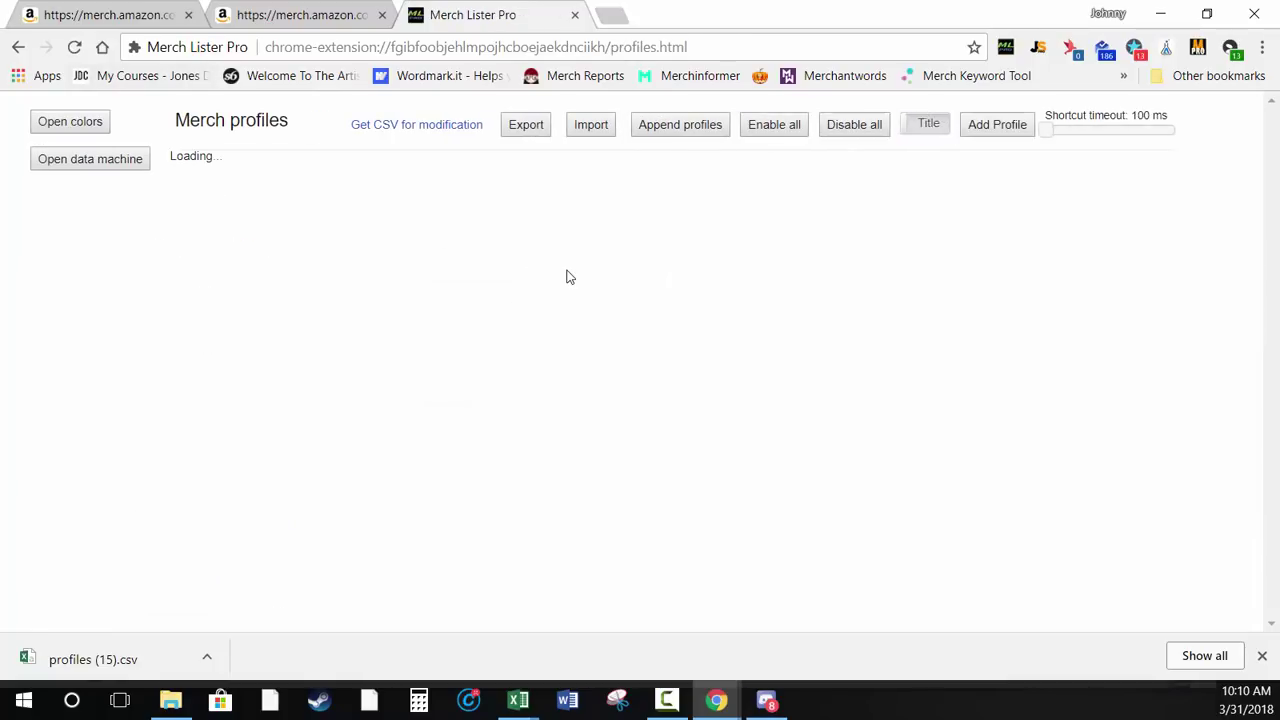